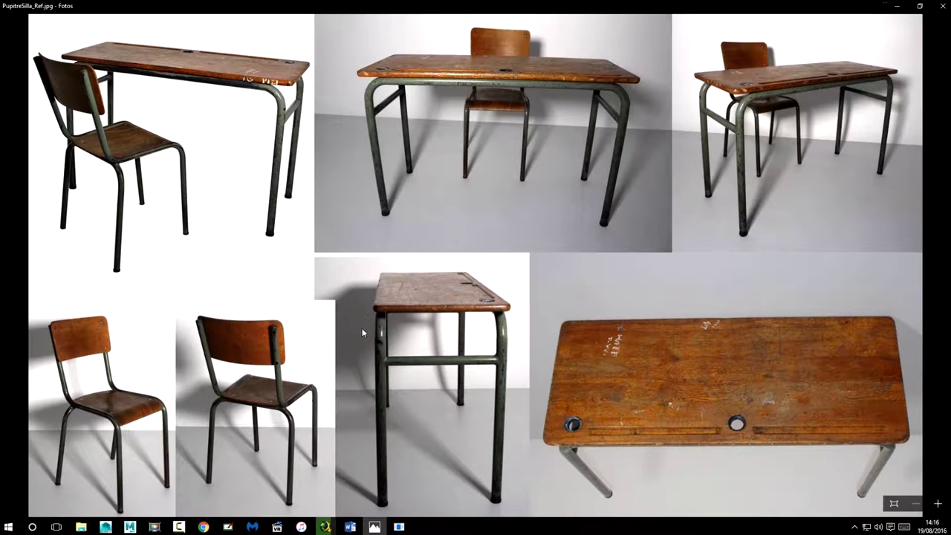
# - Leave the desk-and-chair reference photo in Windows Photos and bring the Maya window forward
pyautogui.click(106, 526)
pyautogui.click(130, 484)
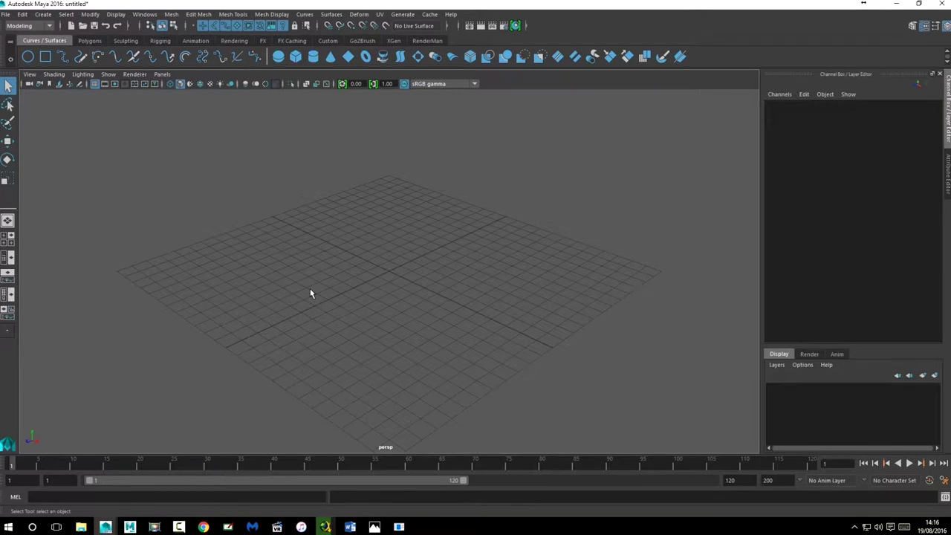
# - Review the current project settings in the Project Window, then close it
pyautogui.click(5, 14)
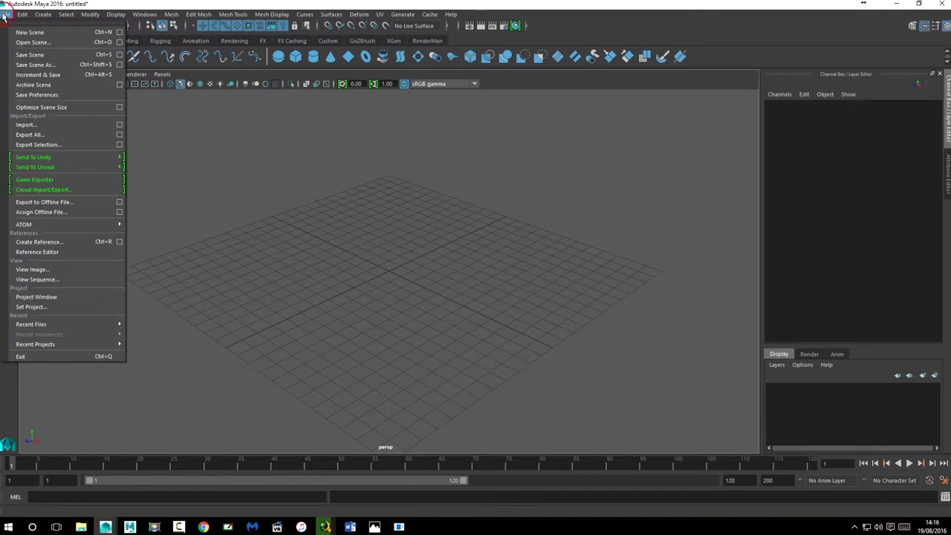
pyautogui.click(37, 297)
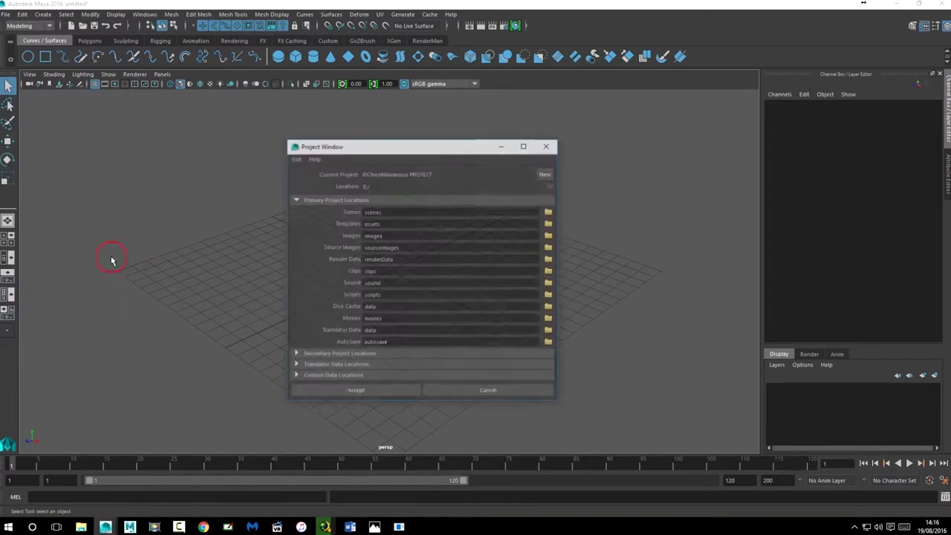
pyautogui.moveTo(420, 150); pyautogui.dragTo(356, 168)
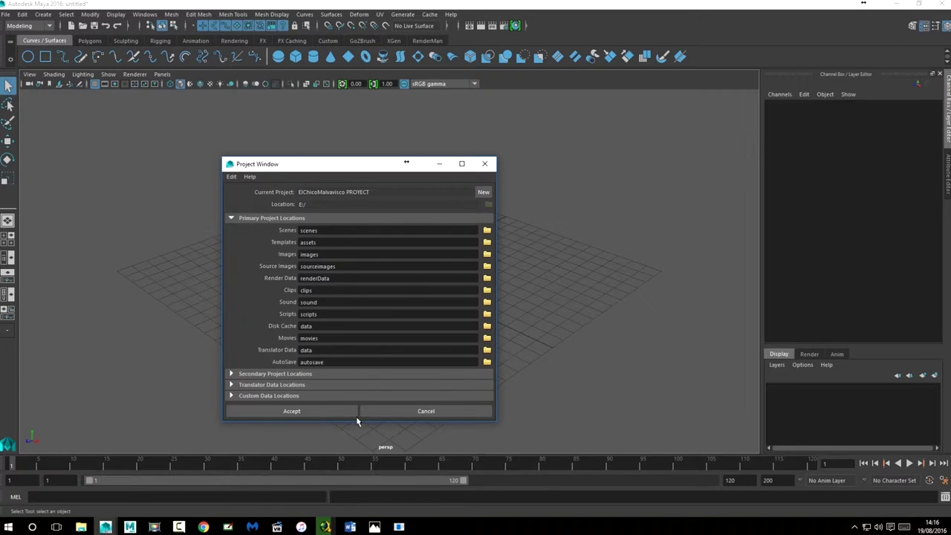
pyautogui.click(485, 164)
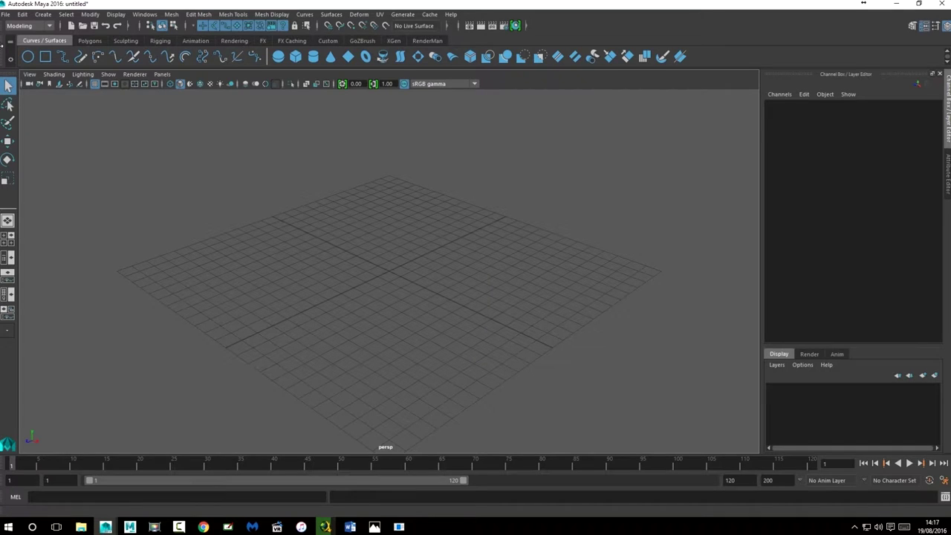
# - Set the ElChicoMalvavisco PROYECT folder on drive E: as the current project
pyautogui.click(6, 15)
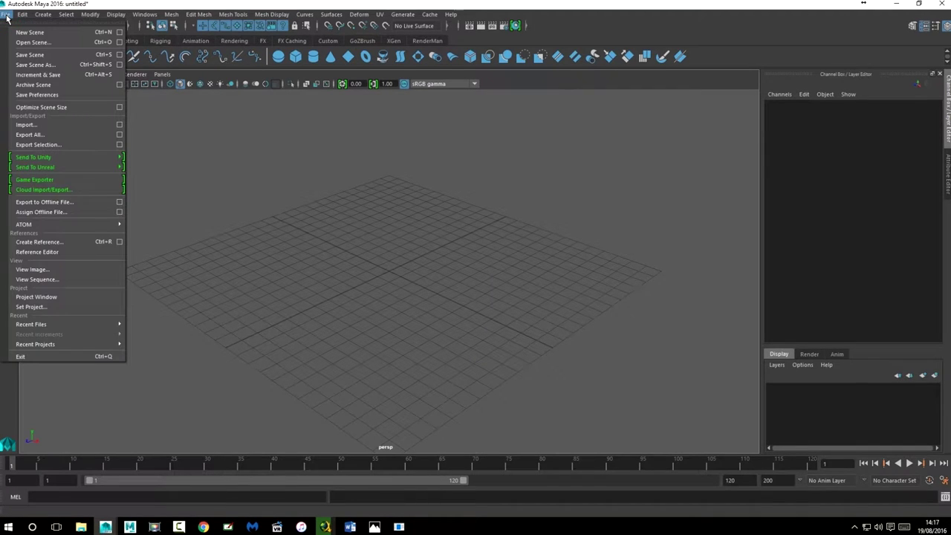
pyautogui.click(6, 15)
pyautogui.click(6, 14)
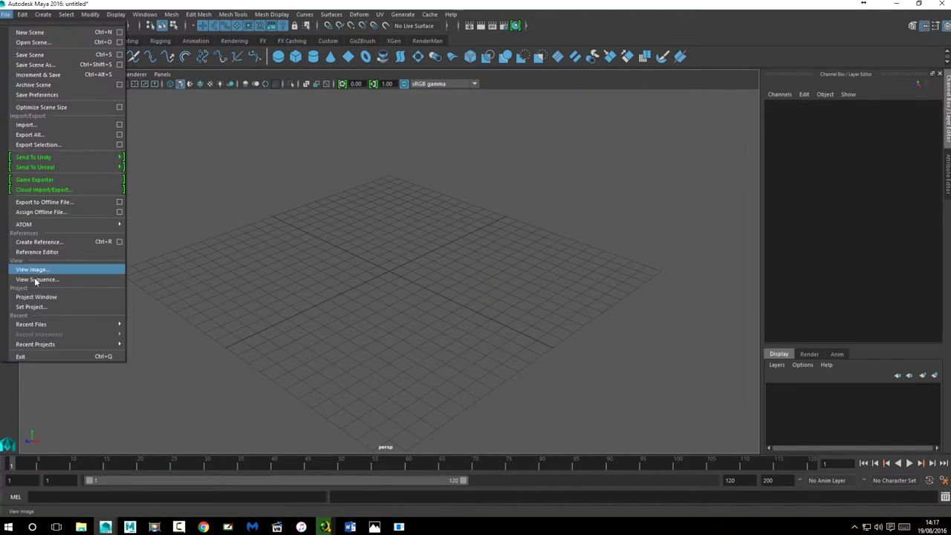
pyautogui.click(31, 307)
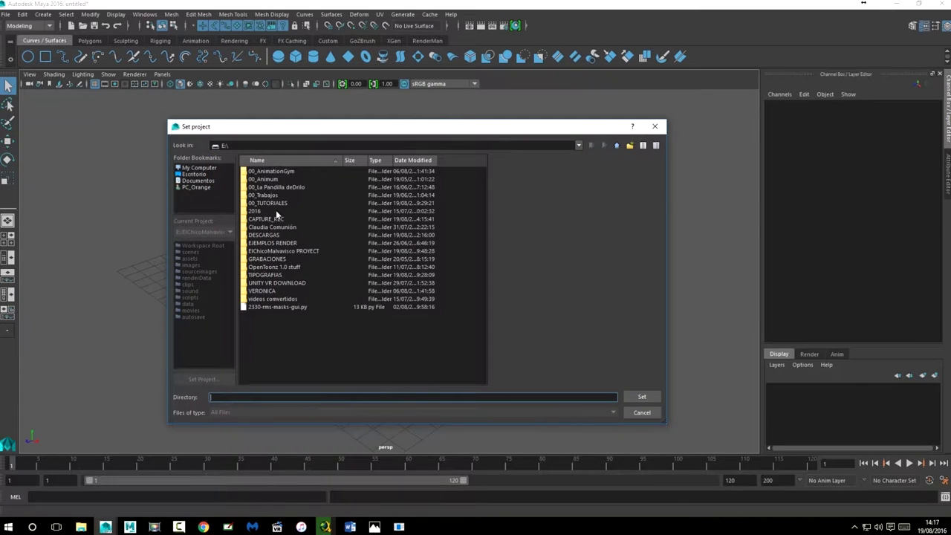
pyautogui.doubleClick(276, 251)
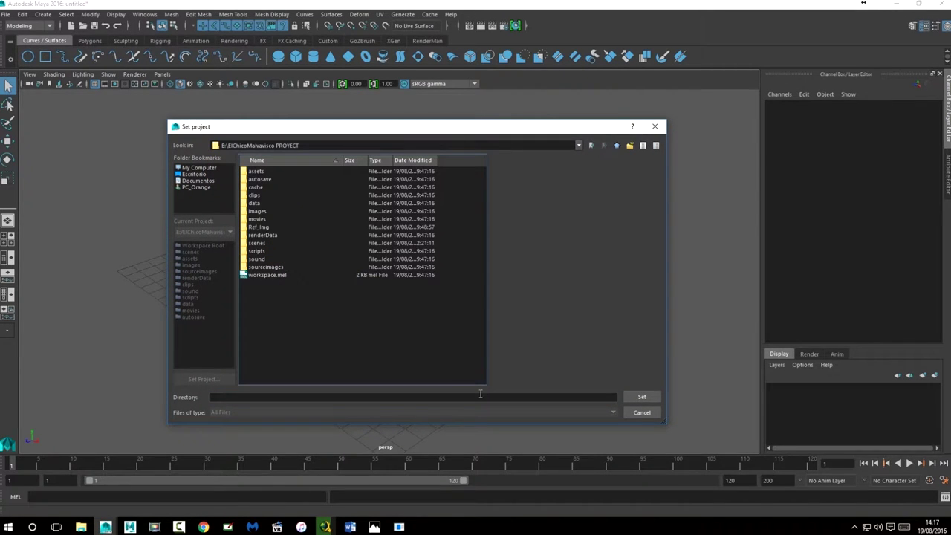
pyautogui.click(643, 397)
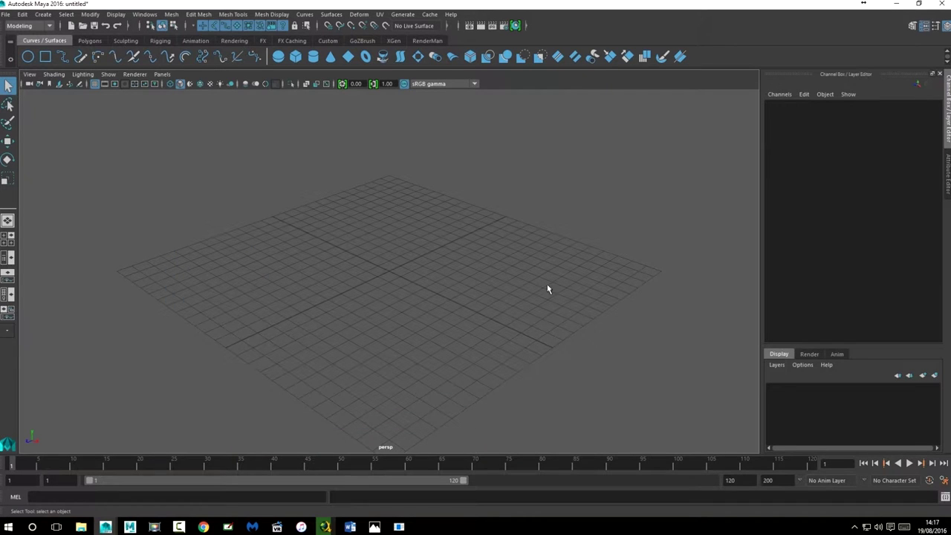
# - Save the empty scene as SillaModelado.ma in the project's scenes\Silla folder
pyautogui.click(6, 14)
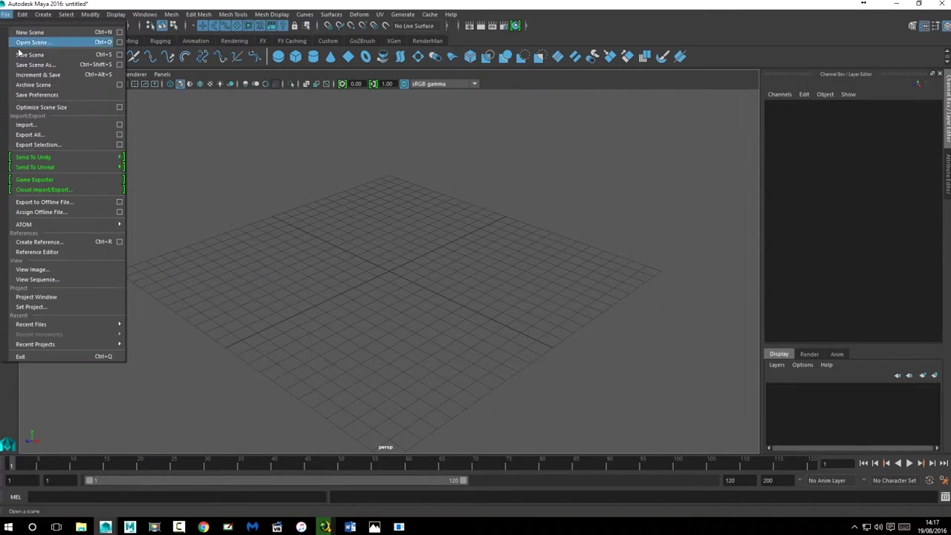
pyautogui.click(42, 56)
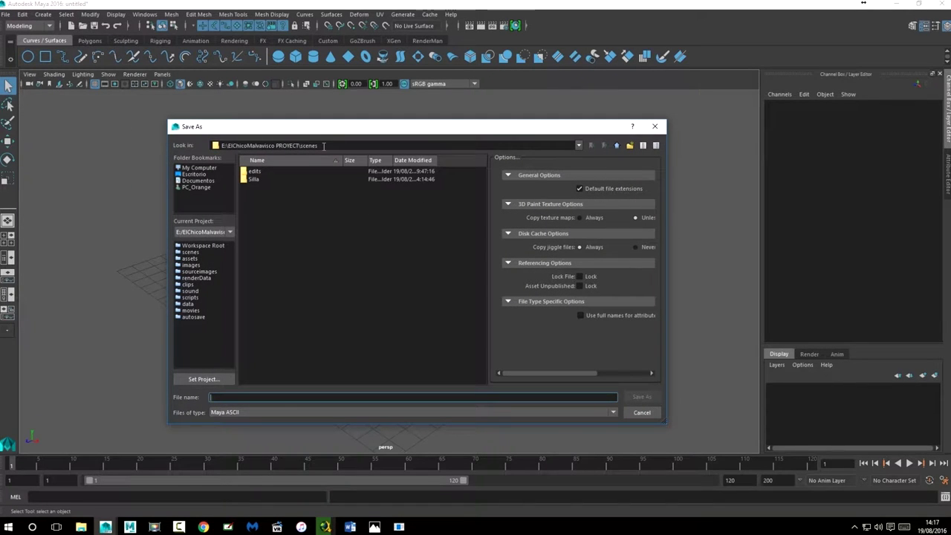
pyautogui.click(251, 180)
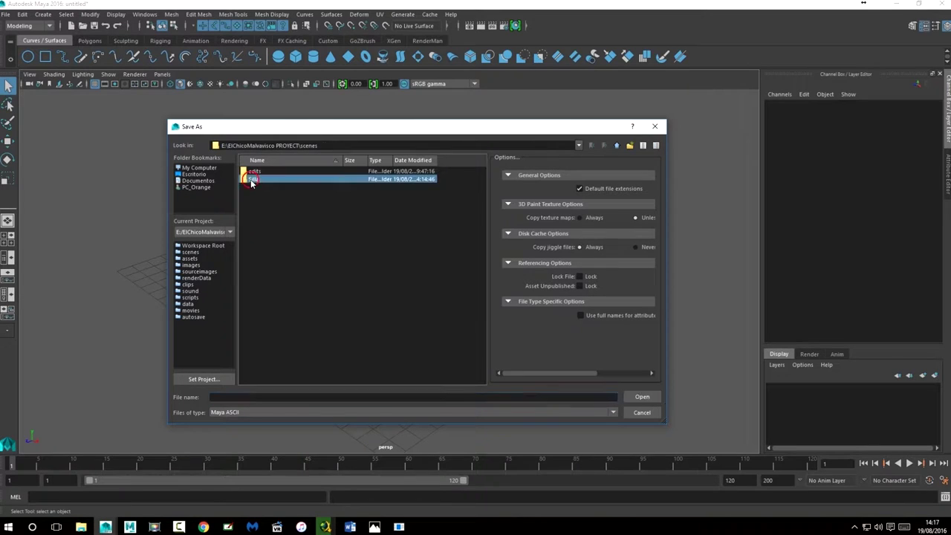
pyautogui.doubleClick(255, 179)
pyautogui.click(369, 397)
pyautogui.write('SillaModelado')
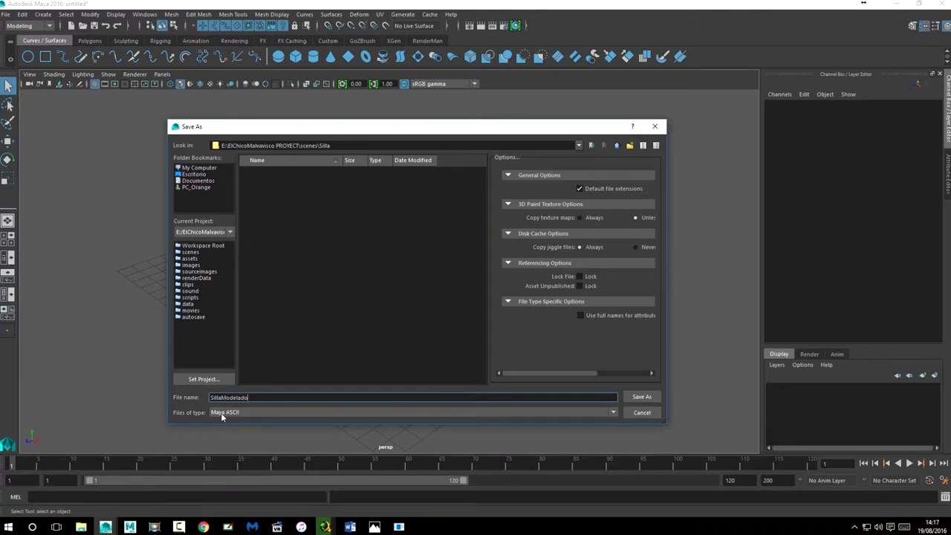
pyautogui.click(639, 397)
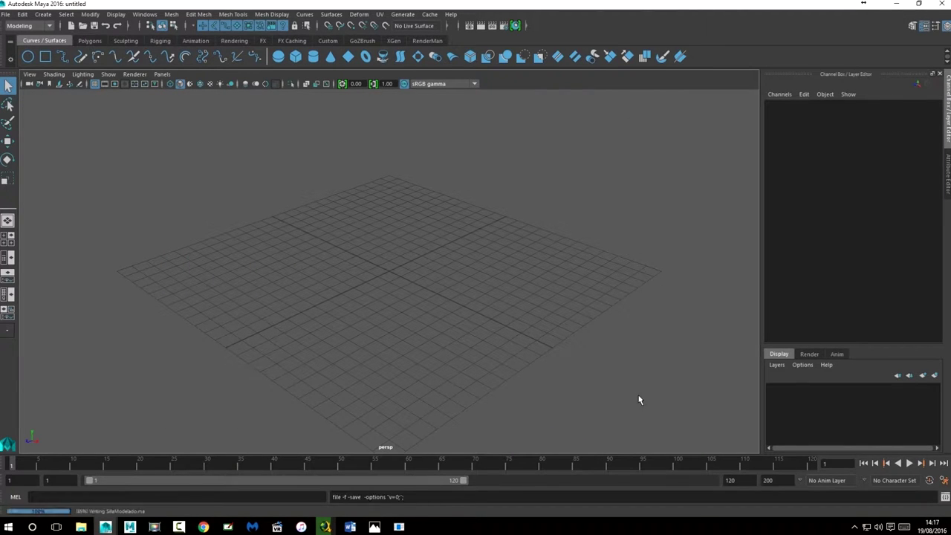
# - Switch to the four-view layout and start importing a top-view image plane from Ref_Img
pyautogui.click(7, 239)
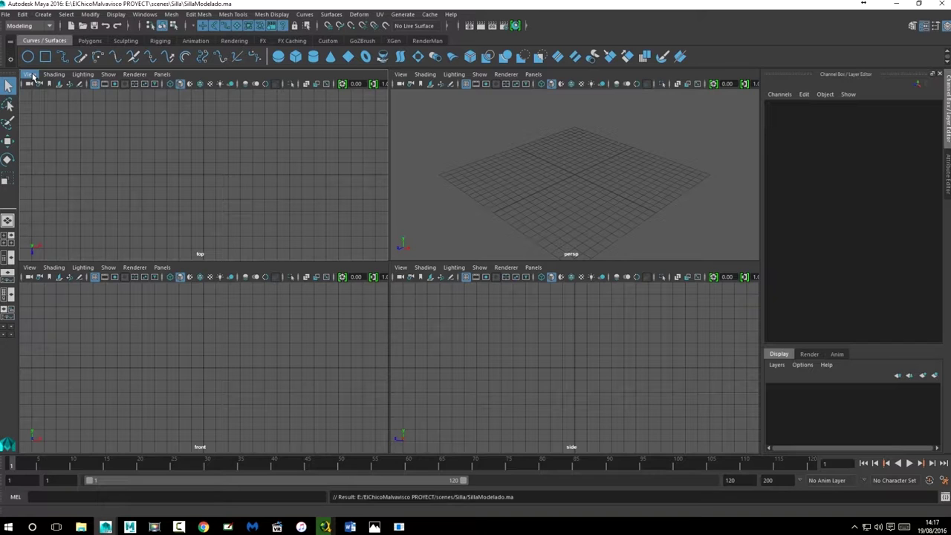
pyautogui.click(33, 77)
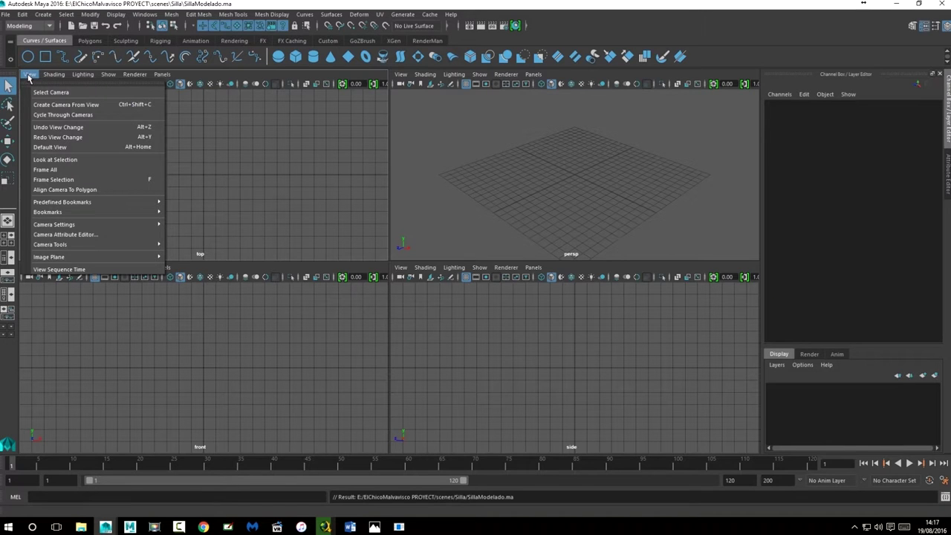
pyautogui.moveTo(49, 257)
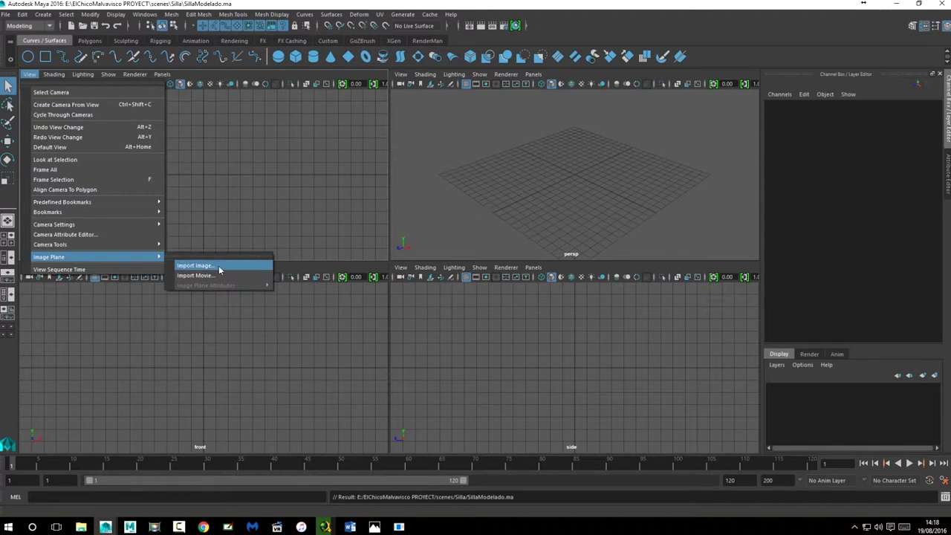
pyautogui.click(212, 269)
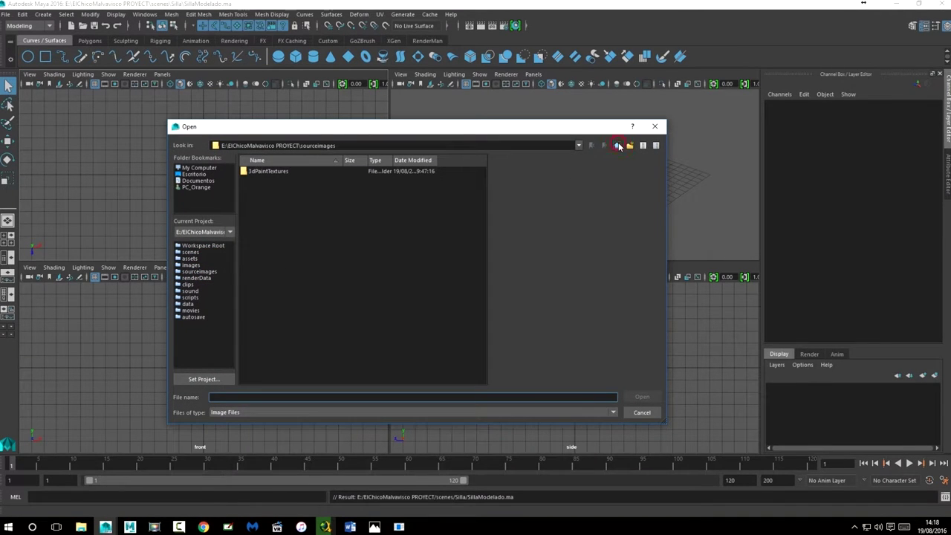
pyautogui.click(618, 145)
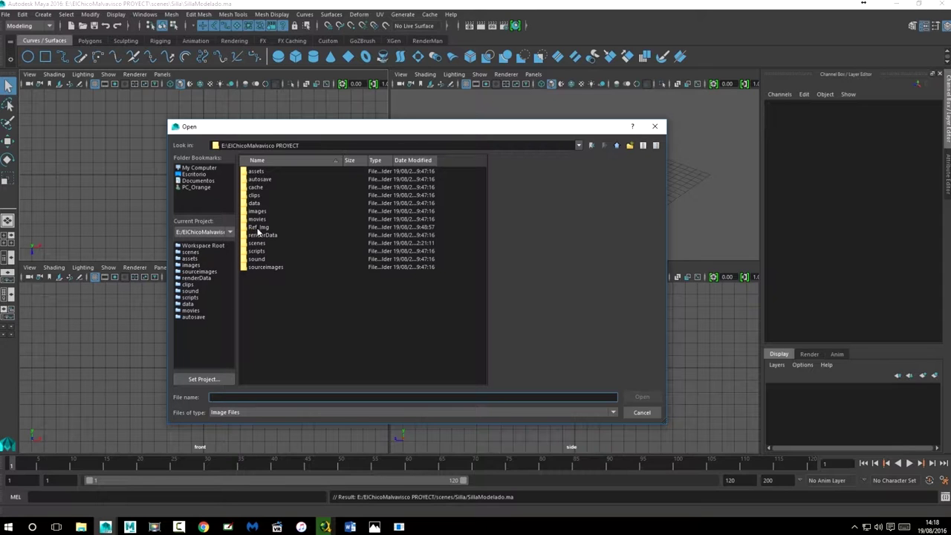
pyautogui.doubleClick(262, 227)
# - Load PupitreSilla_Ref.jpg from Colegio\Asientos as the top-view image plane
pyautogui.click(262, 173)
pyautogui.click(464, 177)
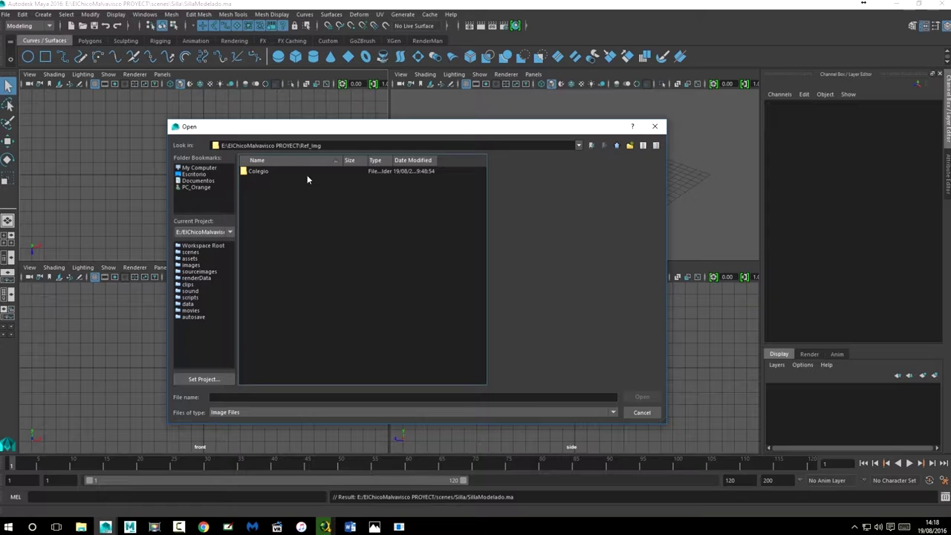
pyautogui.doubleClick(260, 173)
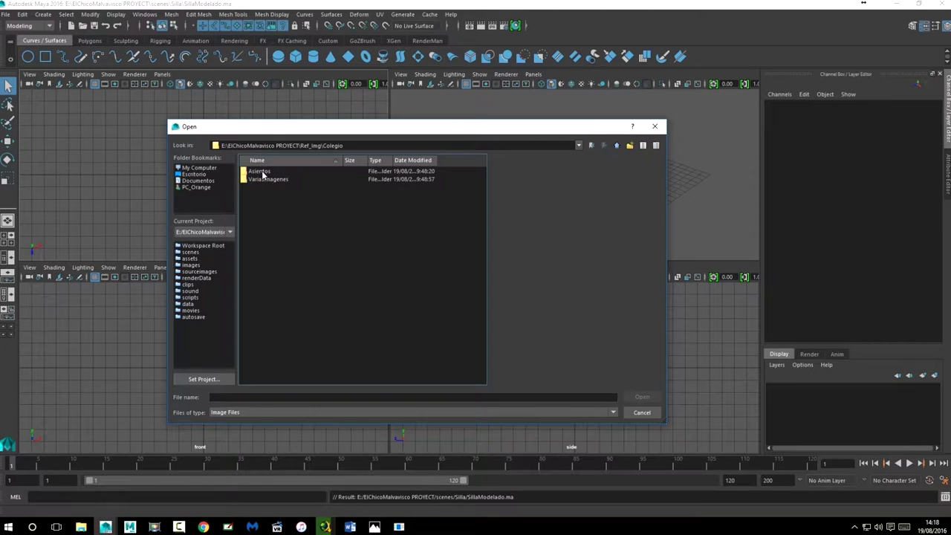
pyautogui.click(262, 174)
pyautogui.doubleClick(266, 174)
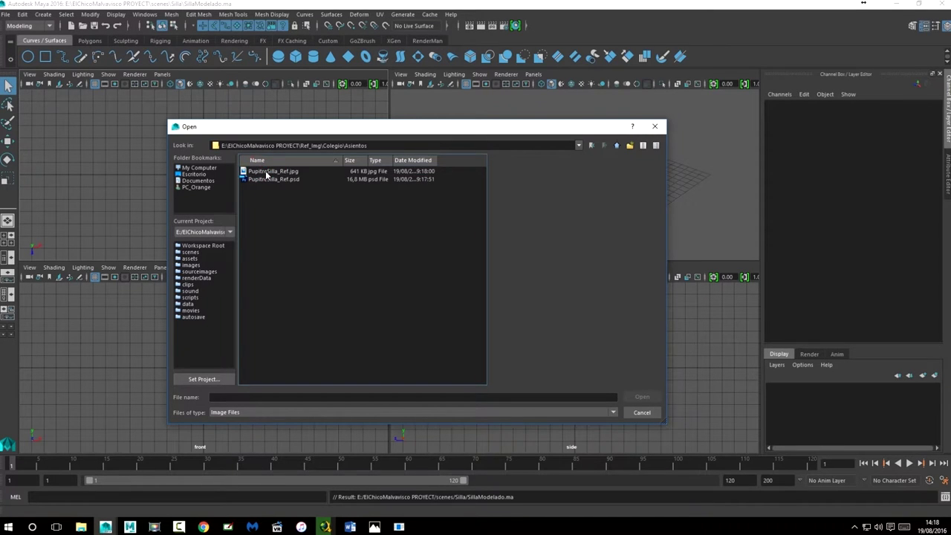
pyautogui.click(256, 173)
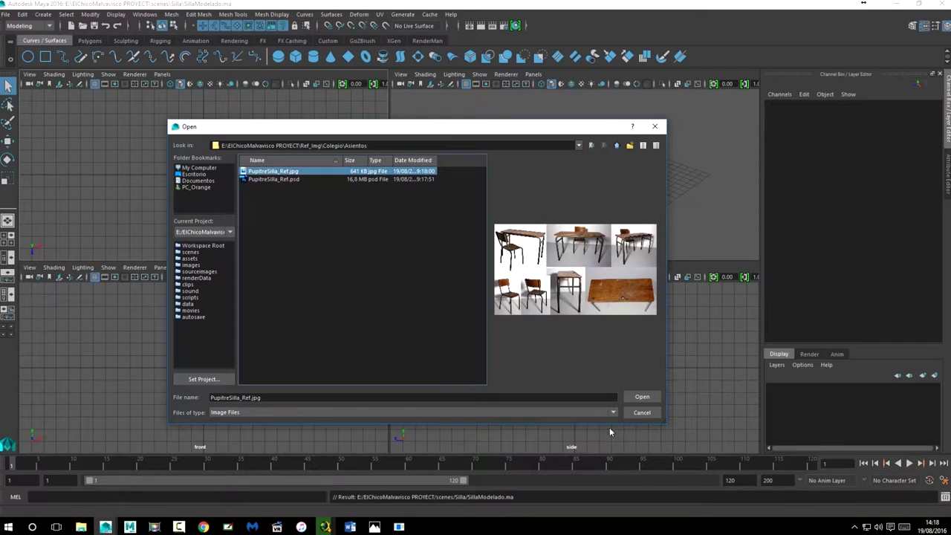
pyautogui.click(642, 398)
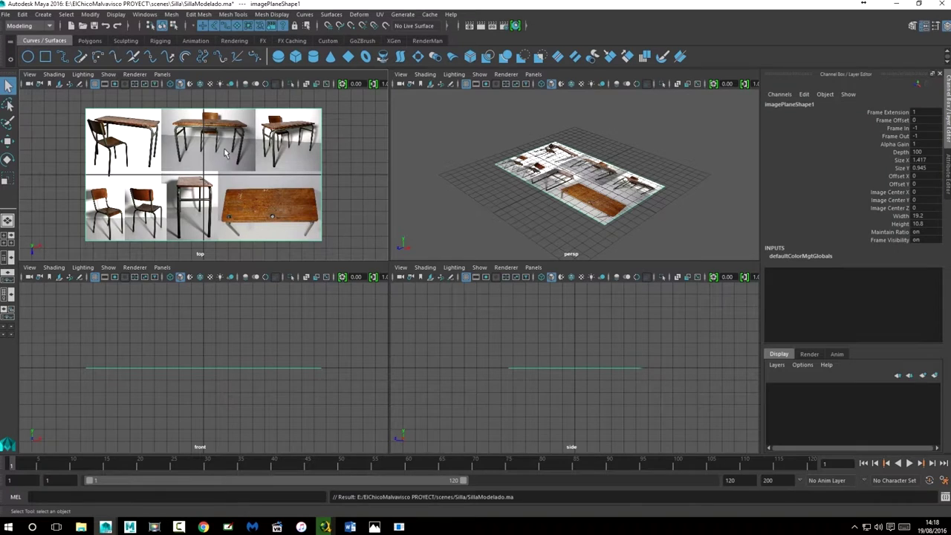
# - Inspect the image plane from the perspective view and turn on wireframe-on-shaded there
pyautogui.click(78, 118)
pyautogui.click(122, 160)
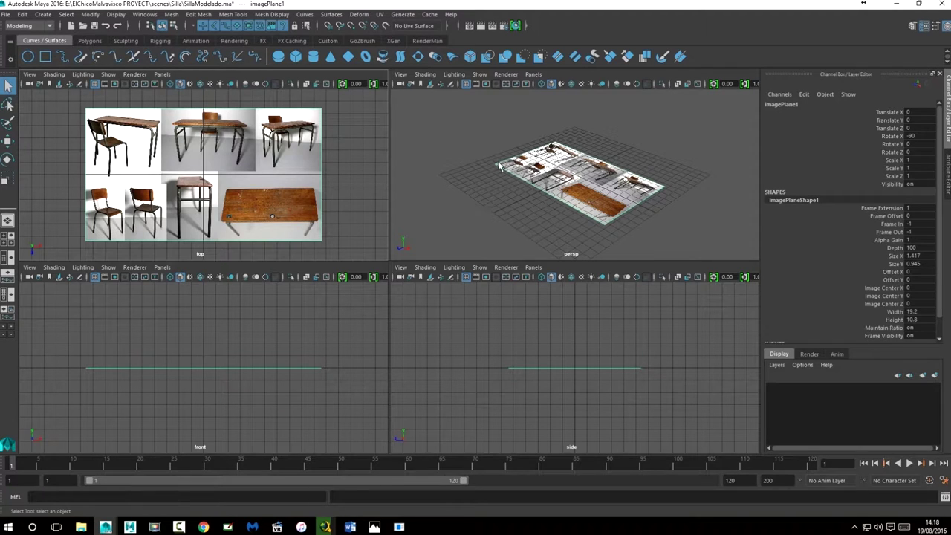
pyautogui.keyDown('alt'); pyautogui.moveTo(551, 167); pyautogui.dragTo(512, 135); pyautogui.keyUp('alt')
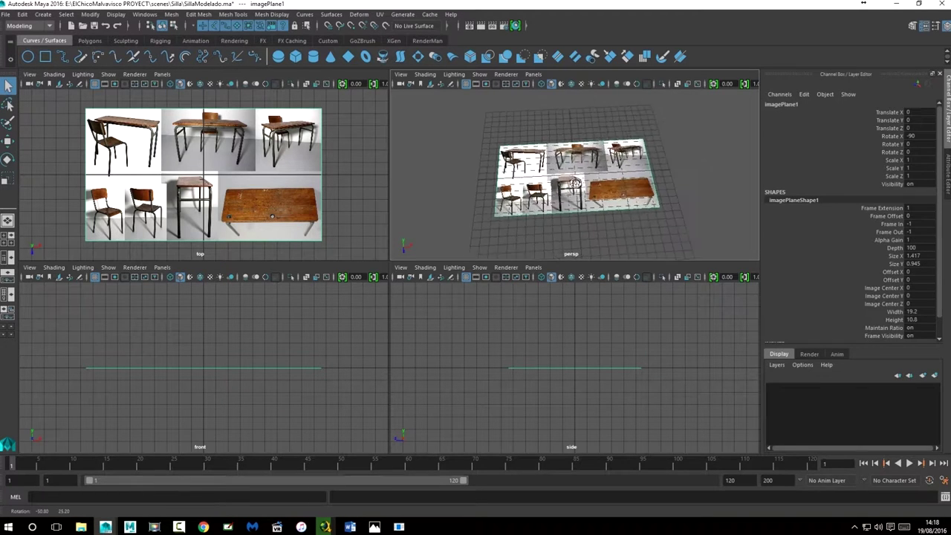
pyautogui.keyDown('alt'); pyautogui.moveTo(567, 171); pyautogui.dragTo(556, 199); pyautogui.keyUp('alt')
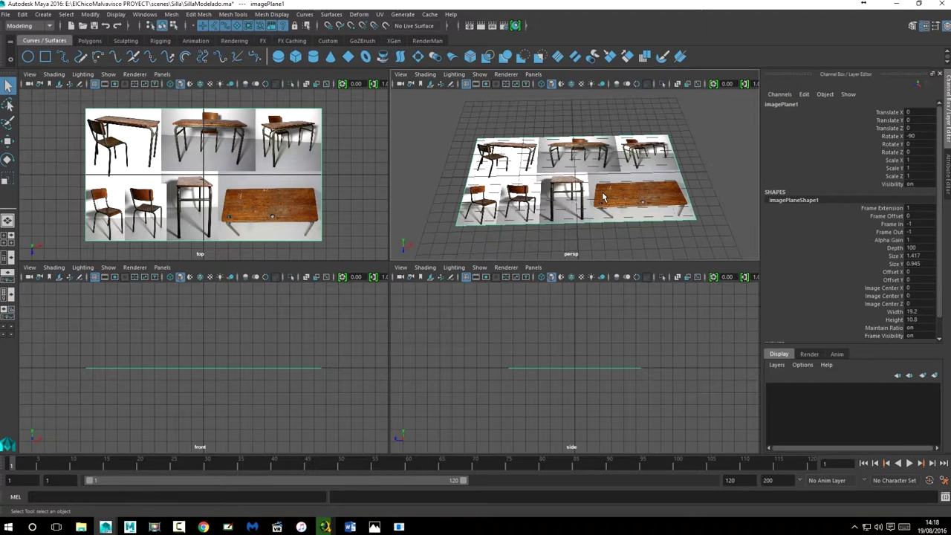
pyautogui.keyDown('alt'); pyautogui.moveTo(562, 141); pyautogui.dragTo(561, 141); pyautogui.keyUp('alt')
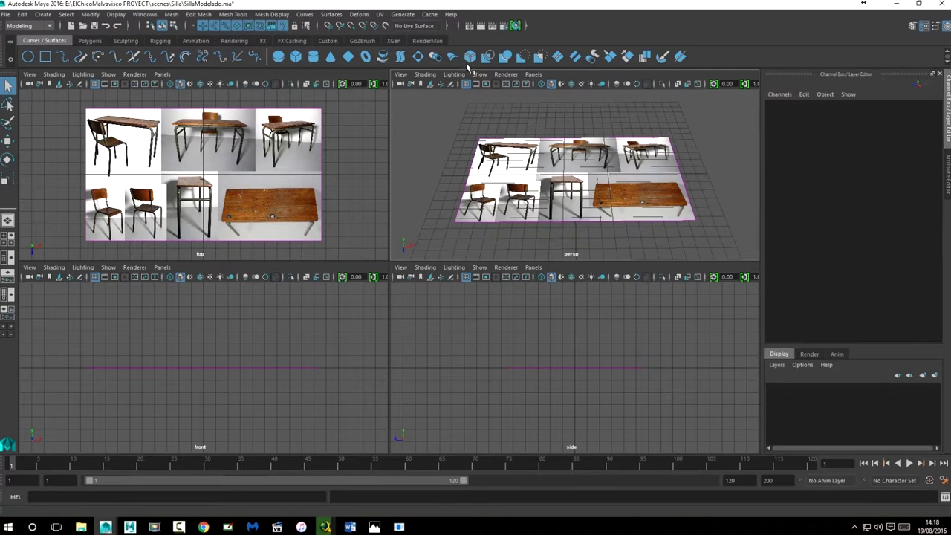
pyautogui.click(572, 84)
# - Hide image planes in the persp, side and front views, then save the scene
pyautogui.click(478, 74)
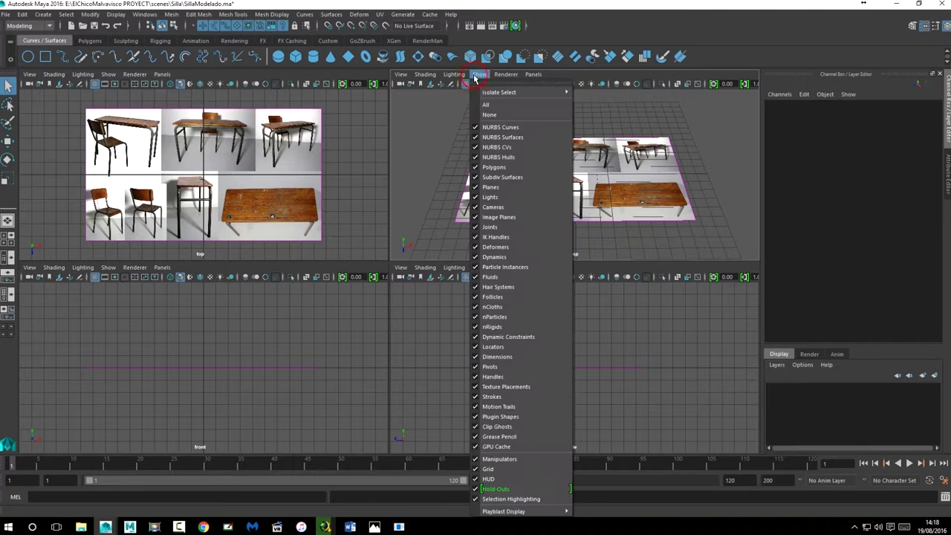
pyautogui.click(475, 218)
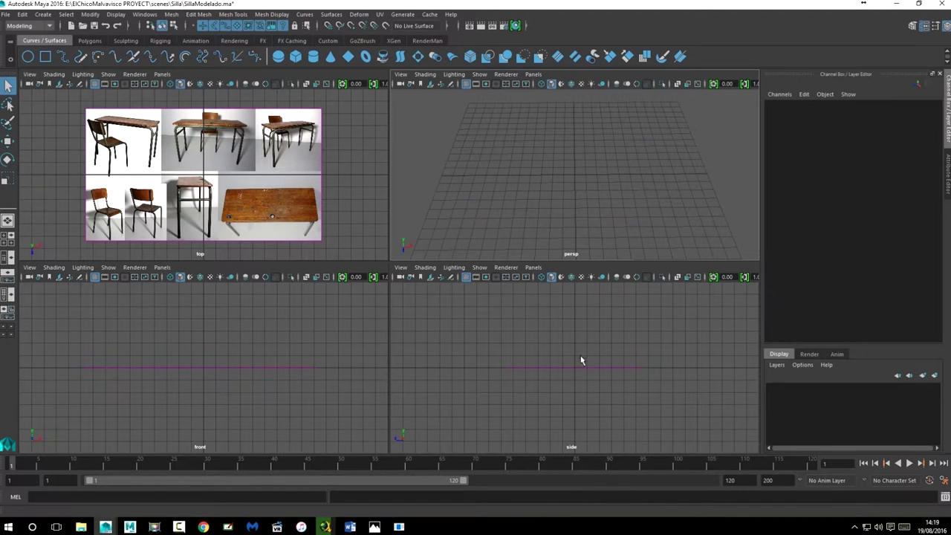
pyautogui.click(479, 268)
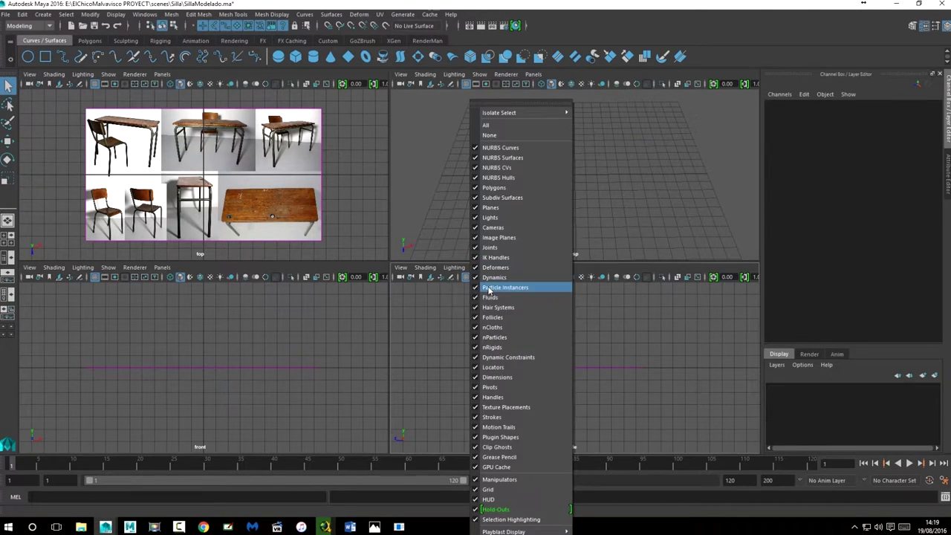
pyautogui.click(495, 237)
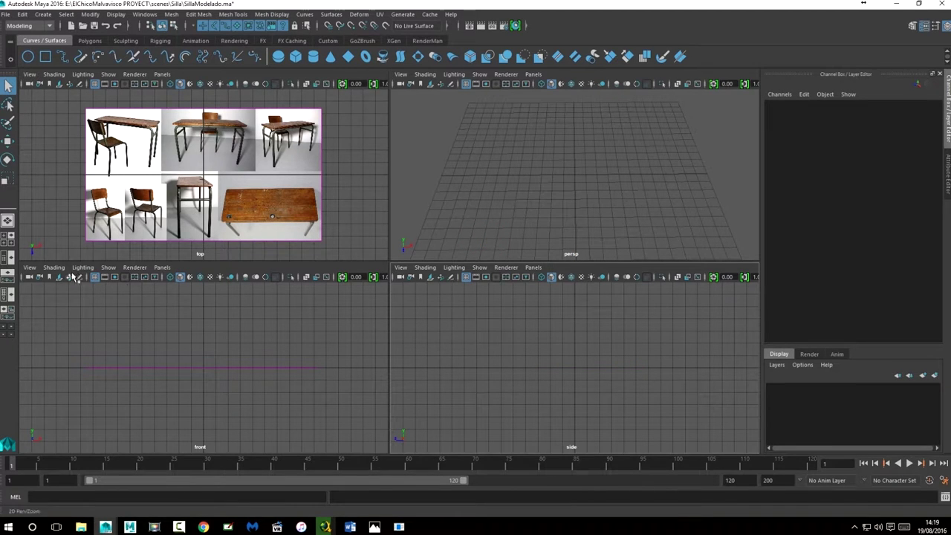
pyautogui.click(109, 268)
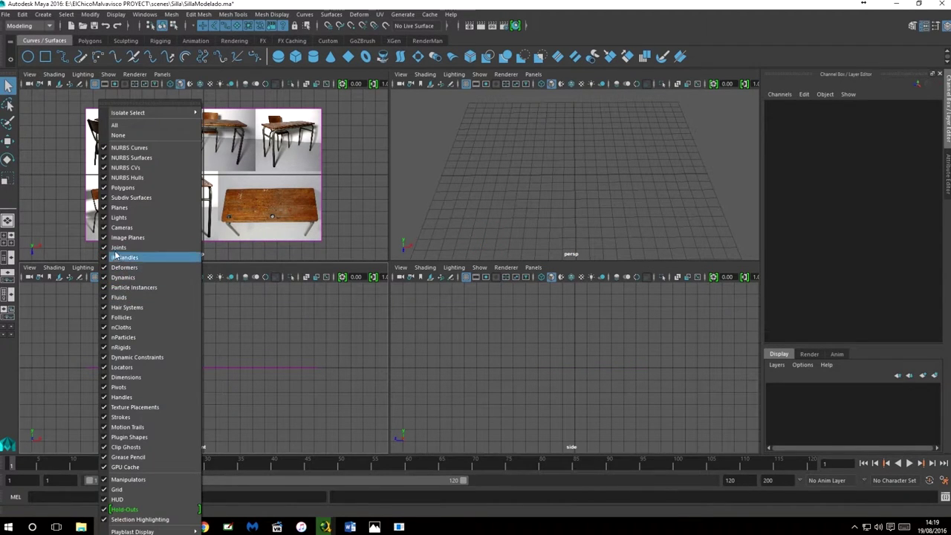
pyautogui.click(113, 237)
pyautogui.click(521, 186)
pyautogui.click(94, 26)
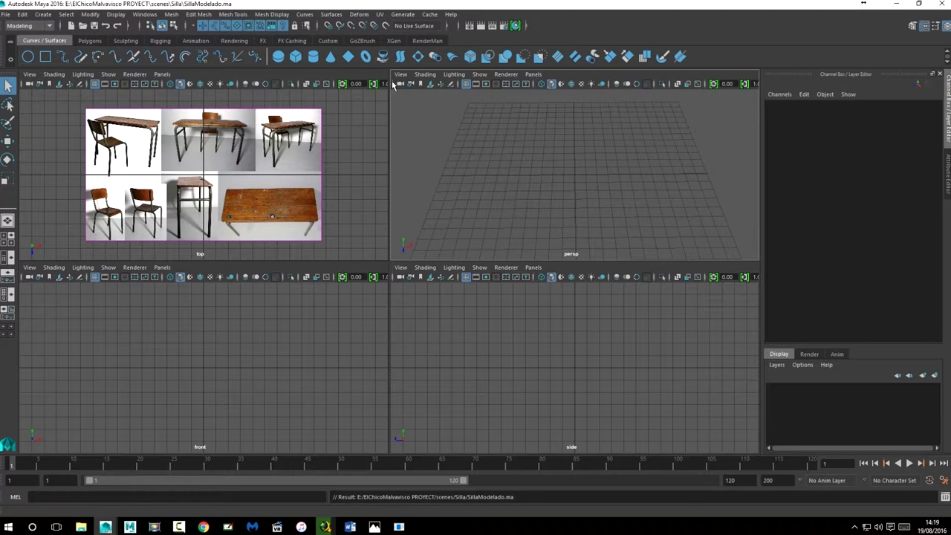
# - Maximise the top view and zoom in close on the chair reference photo
pyautogui.scroll(4, 236, 174)
pyautogui.scroll(2, 230, 178)
pyautogui.scroll(-2, 234, 193)
pyautogui.scroll(2, 238, 208)
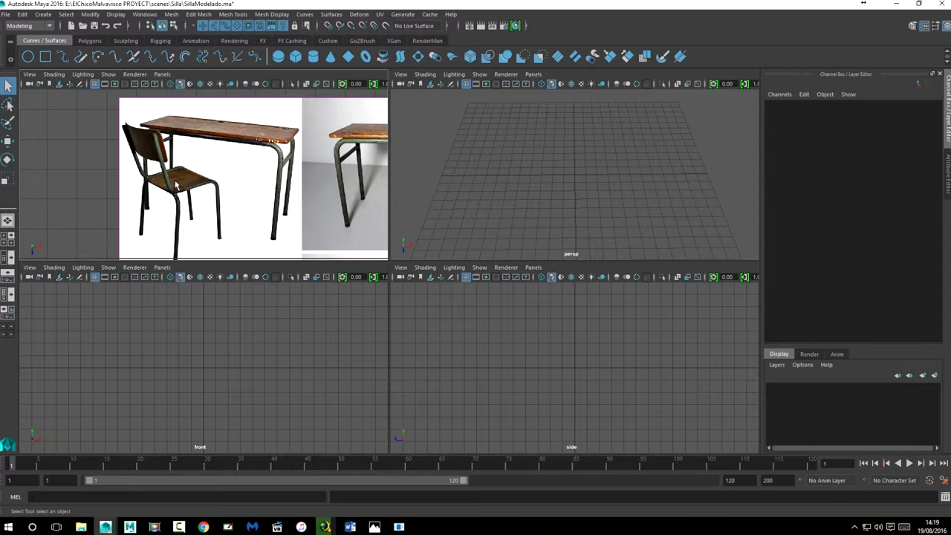
pyautogui.press('space')
pyautogui.scroll(2, 331, 295)
pyautogui.scroll(1, 331, 295)
pyautogui.scroll(-3, 330, 295)
pyautogui.scroll(1, 329, 294)
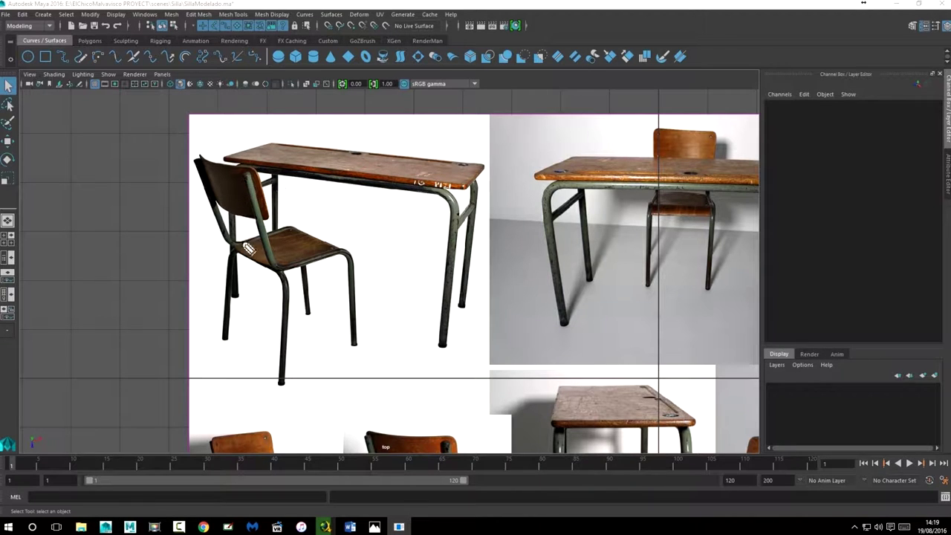
# - Sketch marks over the chair back, its left edge, the front-left leg and the seat
pyautogui.moveTo(250, 177)
pyautogui.mouseDown()
pyautogui.moveTo(271, 254)
pyautogui.moveTo(290, 272)
pyautogui.moveTo(352, 266)
pyautogui.moveTo(365, 350)
pyautogui.mouseUp()
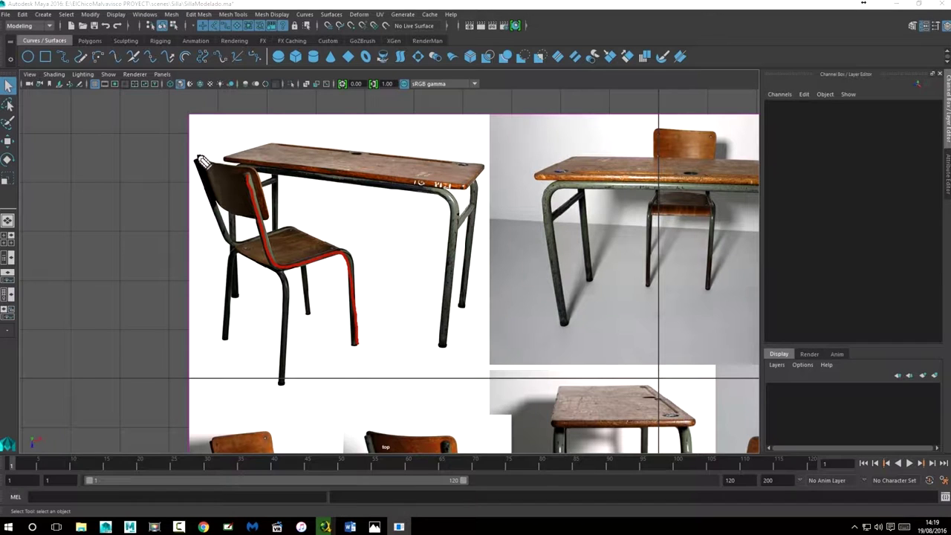
pyautogui.moveTo(200, 168)
pyautogui.mouseDown()
pyautogui.moveTo(227, 236)
pyautogui.moveTo(245, 251)
pyautogui.moveTo(293, 232)
pyautogui.moveTo(310, 313)
pyautogui.mouseUp()
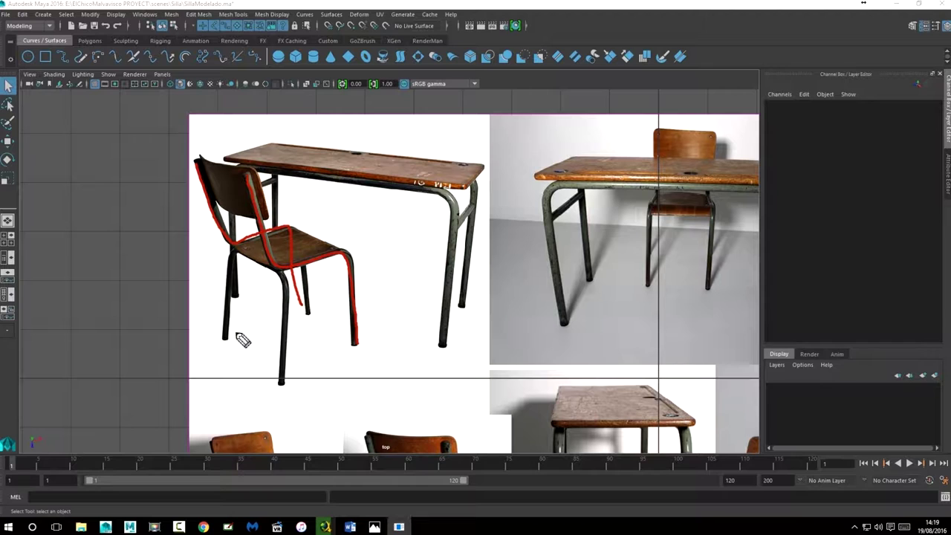
pyautogui.moveTo(226, 340)
pyautogui.mouseDown()
pyautogui.moveTo(232, 256)
pyautogui.moveTo(293, 291)
pyautogui.moveTo(283, 387)
pyautogui.mouseUp()
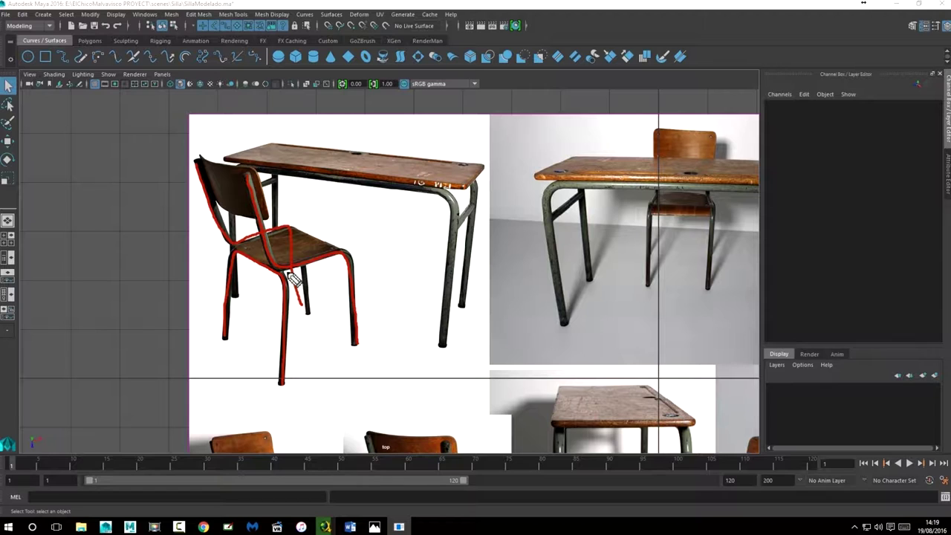
pyautogui.moveTo(285, 271); pyautogui.dragTo(296, 279)
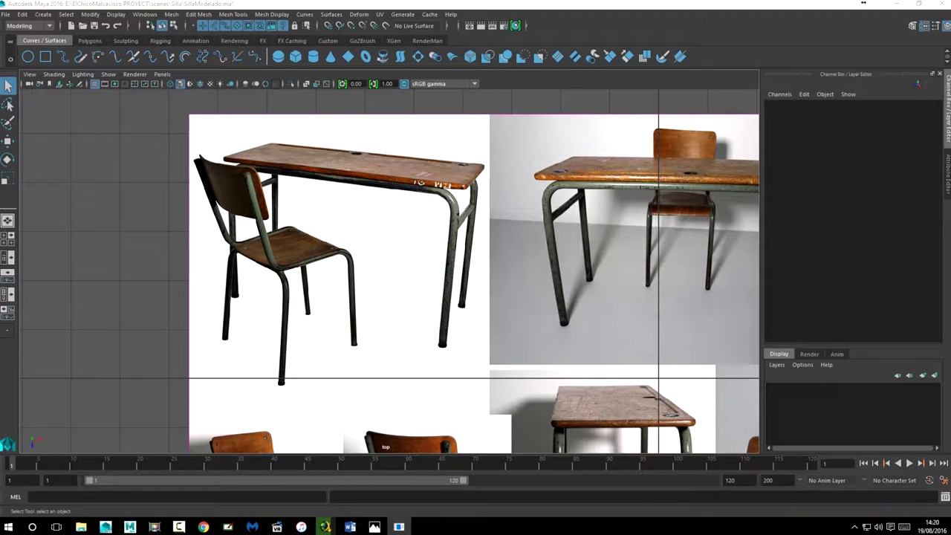
# - Maximise the side view in place of the top view, then pan and zoom it out
pyautogui.click(495, 214)
pyautogui.press('space')
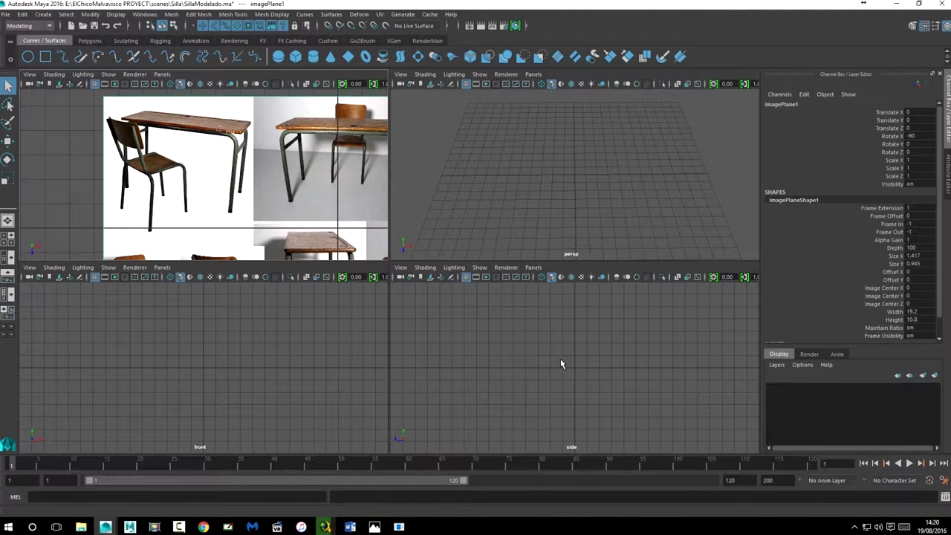
pyautogui.press('space')
pyautogui.keyDown('alt'); pyautogui.moveTo(406, 187); pyautogui.dragTo(412, 244, button='middle'); pyautogui.keyUp('alt')
pyautogui.moveTo(413, 244)
pyautogui.keyDown('alt'); pyautogui.mouseDown(button='right')
pyautogui.moveTo(491, 275)
pyautogui.moveTo(356, 280)
pyautogui.moveTo(354, 314)
pyautogui.moveTo(330, 231)
pyautogui.mouseUp(button='right'); pyautogui.keyUp('alt')
# - Maximise the top view and mark the seat's front edge, front-right leg and back post
pyautogui.press('space')
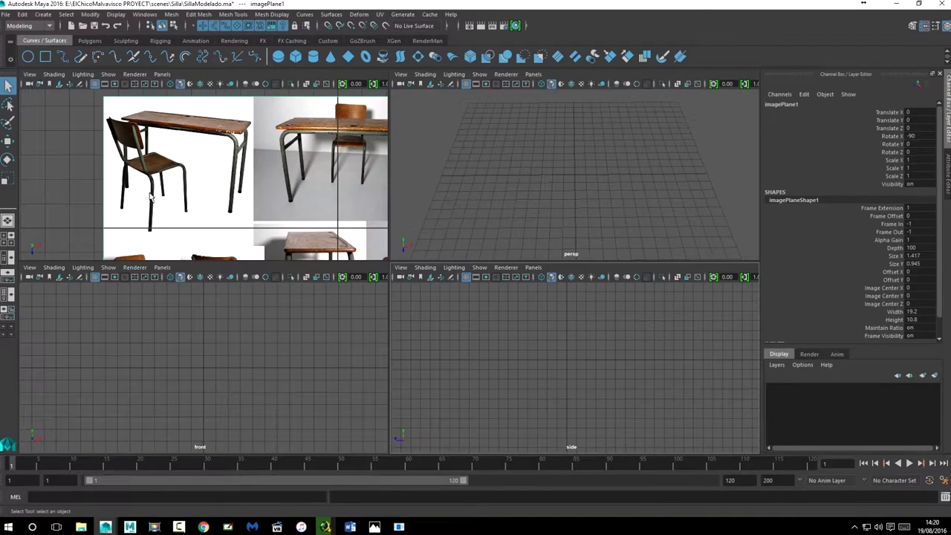
pyautogui.press('space')
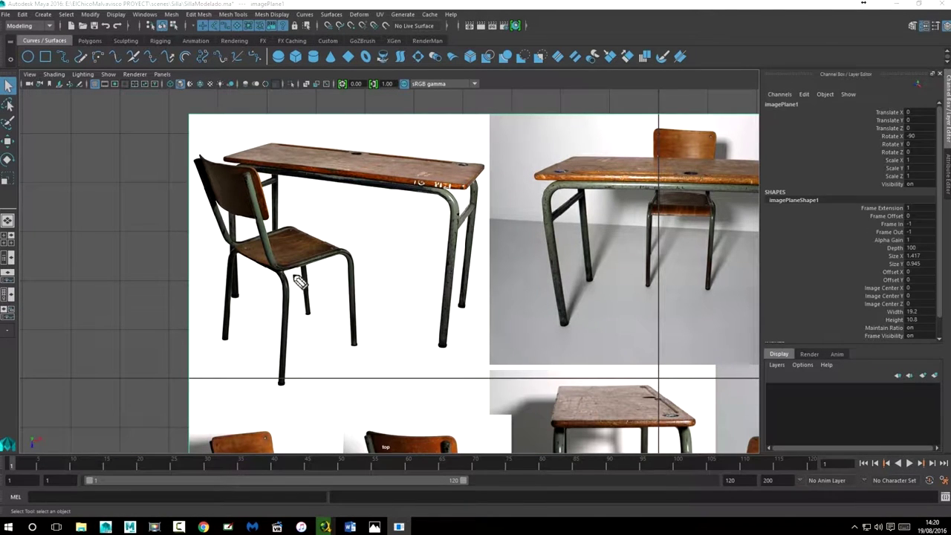
pyautogui.moveTo(289, 273); pyautogui.dragTo(342, 252)
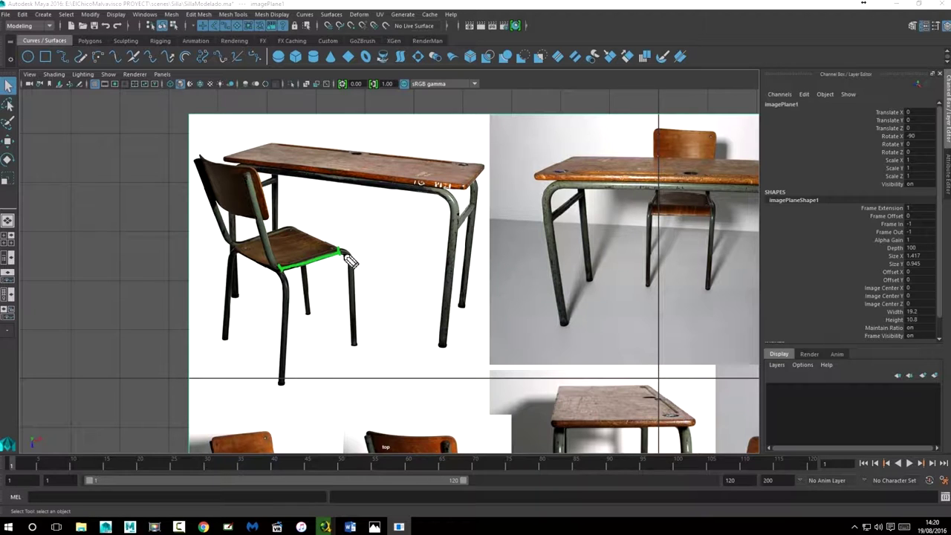
pyautogui.moveTo(349, 260); pyautogui.dragTo(357, 316)
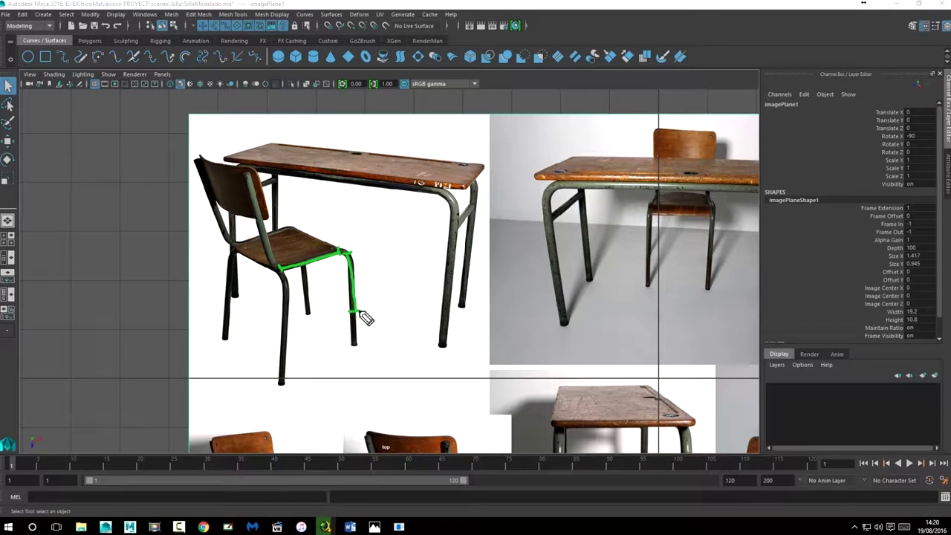
pyautogui.moveTo(281, 272); pyautogui.dragTo(269, 211)
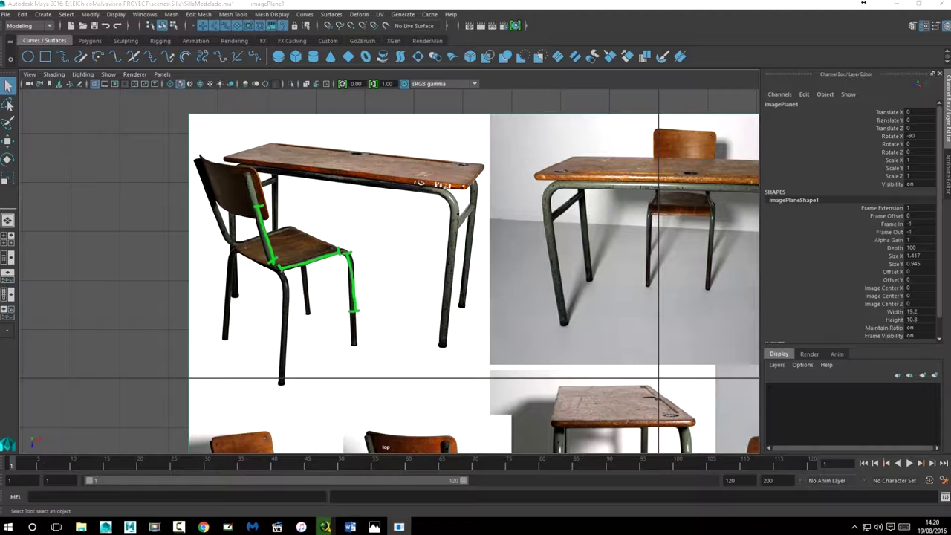
# - Mark the back post and right-leg tubing, clear all marks, and restore four views
pyautogui.click(247, 176)
pyautogui.moveTo(250, 179); pyautogui.dragTo(276, 272)
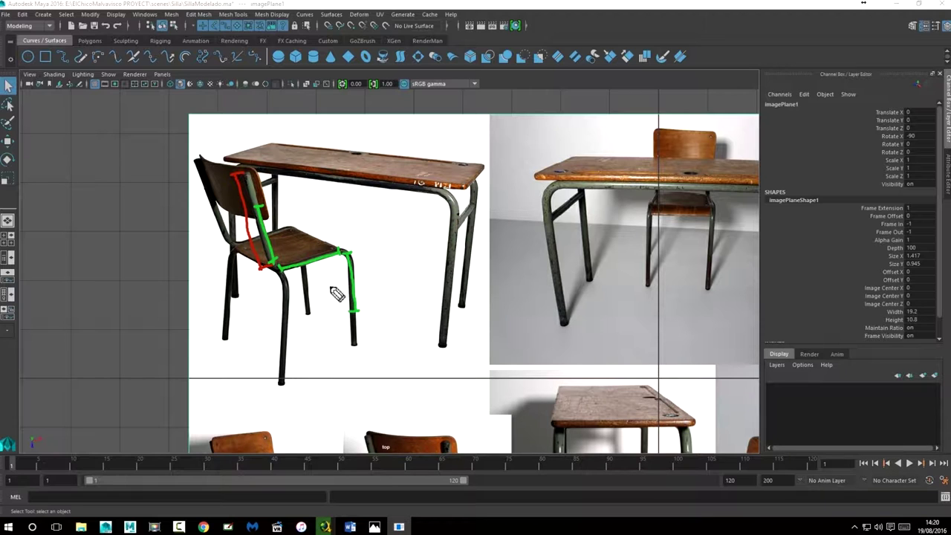
pyautogui.moveTo(358, 253); pyautogui.dragTo(374, 346)
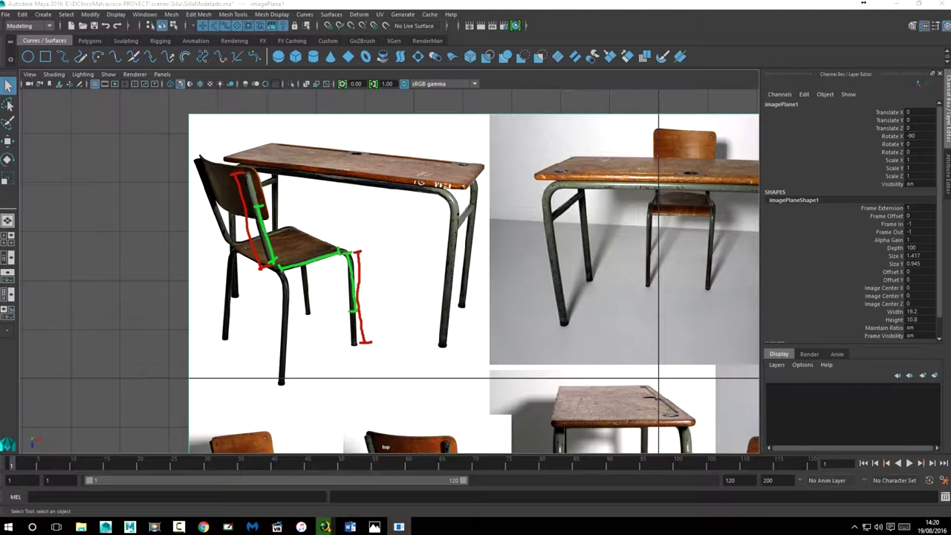
pyautogui.press('Escape')
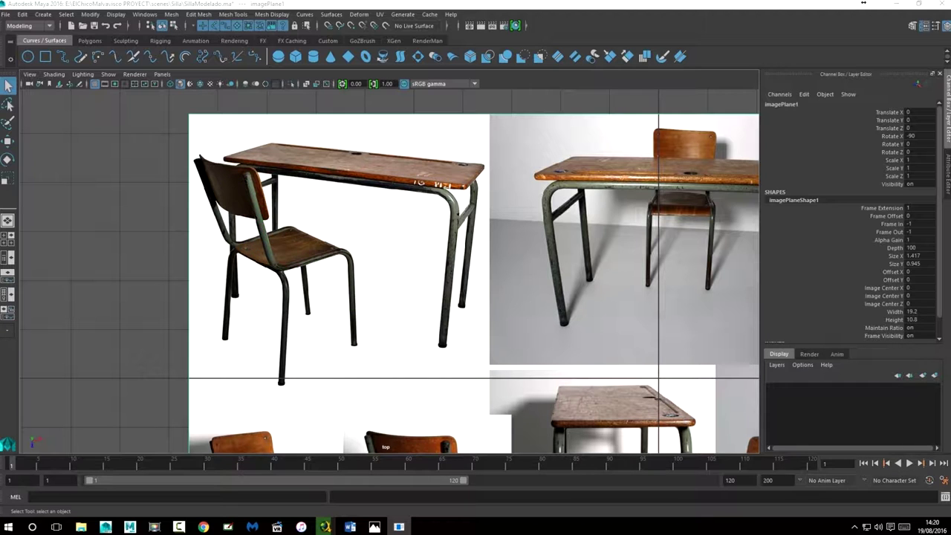
pyautogui.press('space')
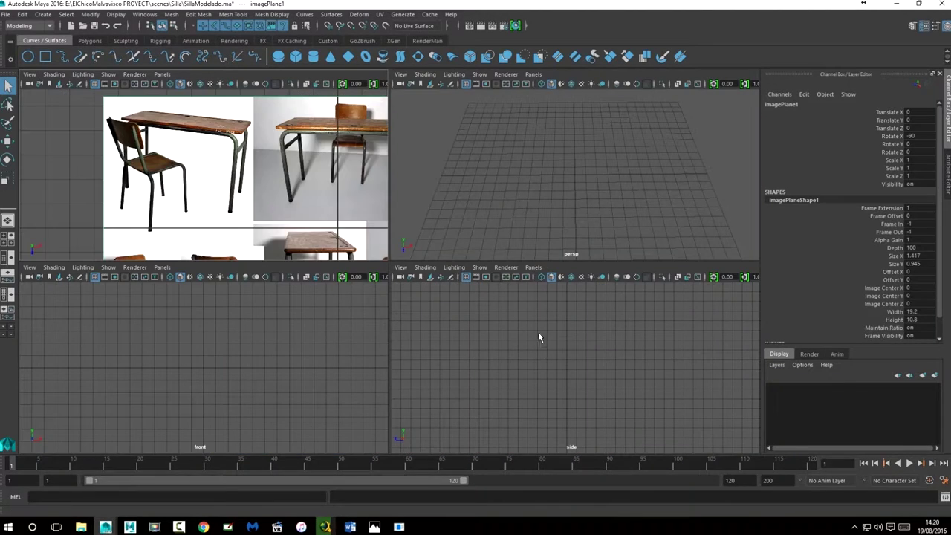
# - Maximise and recentre the side view, pick the Bezier Curve Tool, and undo a trial anchor
pyautogui.press('space')
pyautogui.keyDown('alt'); pyautogui.moveTo(435, 203); pyautogui.dragTo(474, 329, button='middle'); pyautogui.keyUp('alt')
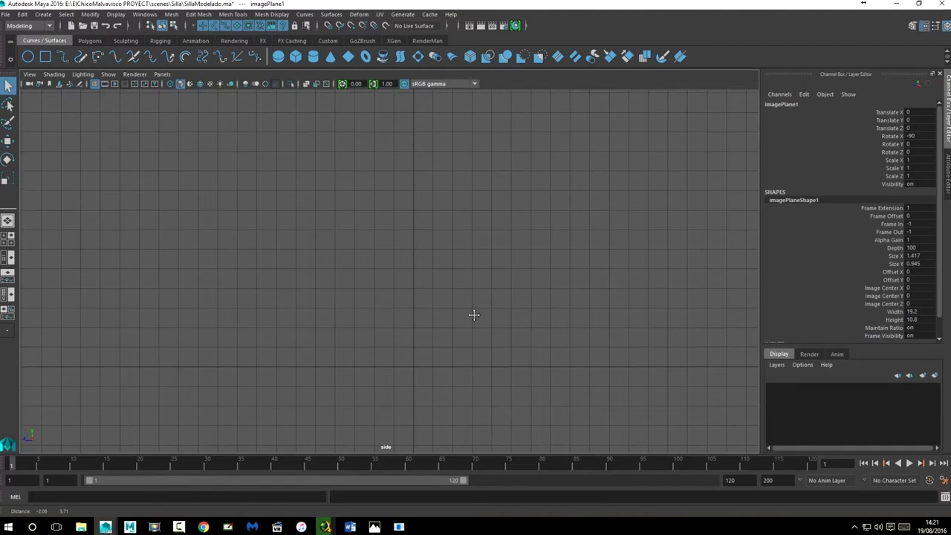
pyautogui.click(43, 15)
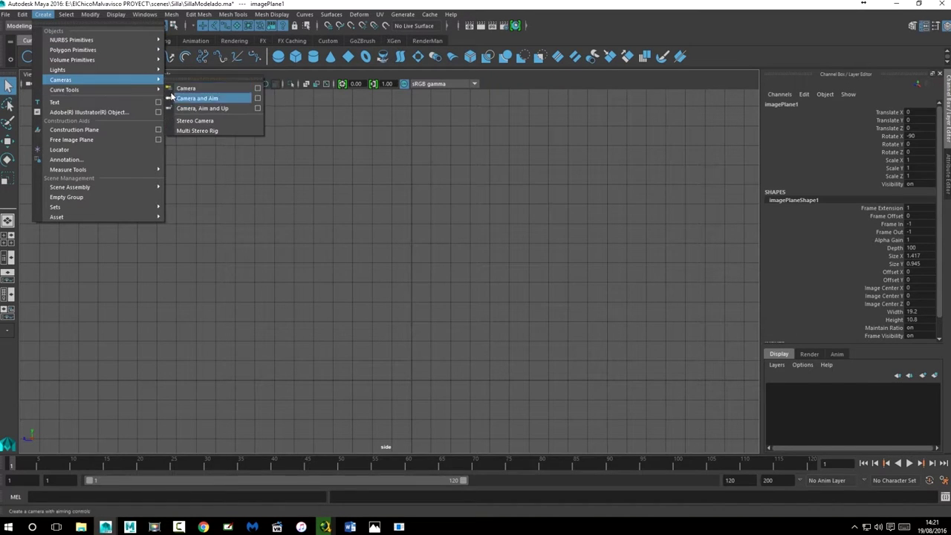
pyautogui.moveTo(65, 90)
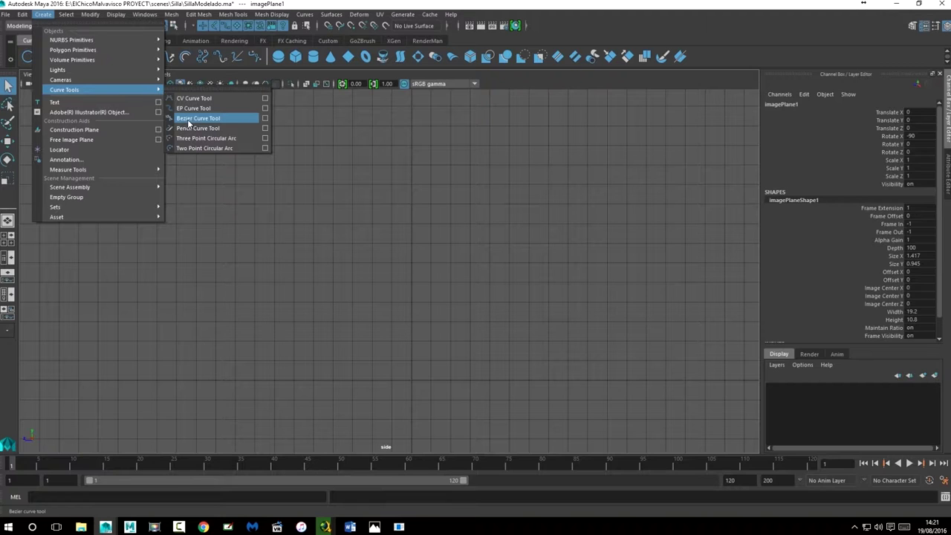
pyautogui.click(189, 120)
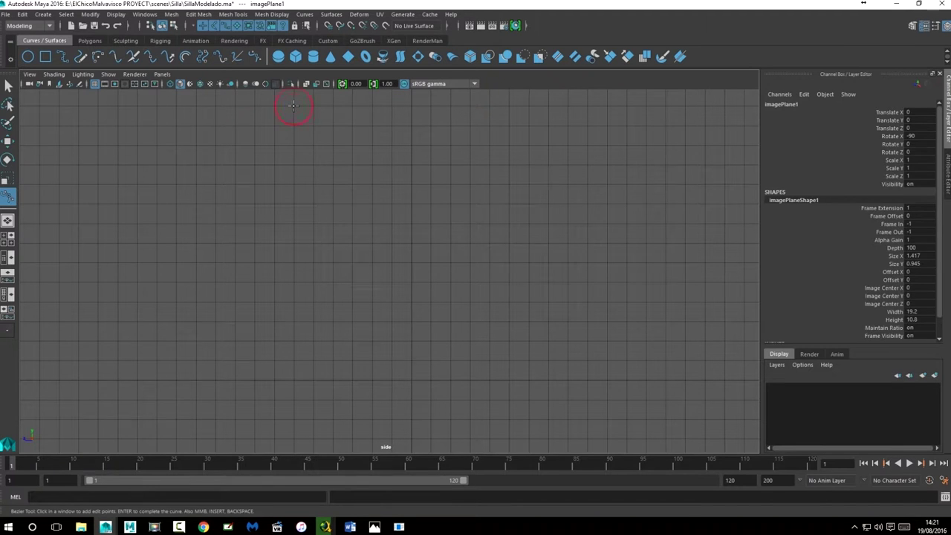
pyautogui.moveTo(293, 105); pyautogui.dragTo(292, 119)
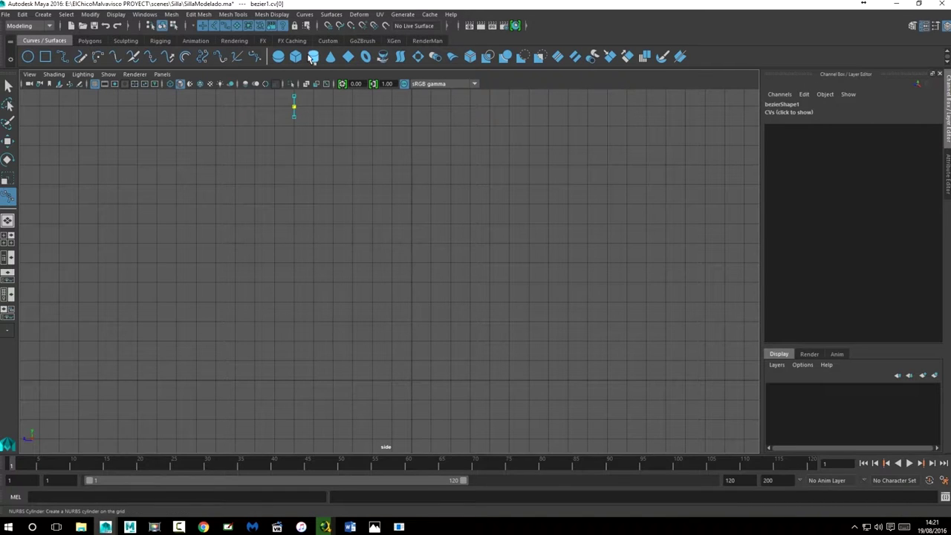
pyautogui.hotkey('ctrl', 'z')
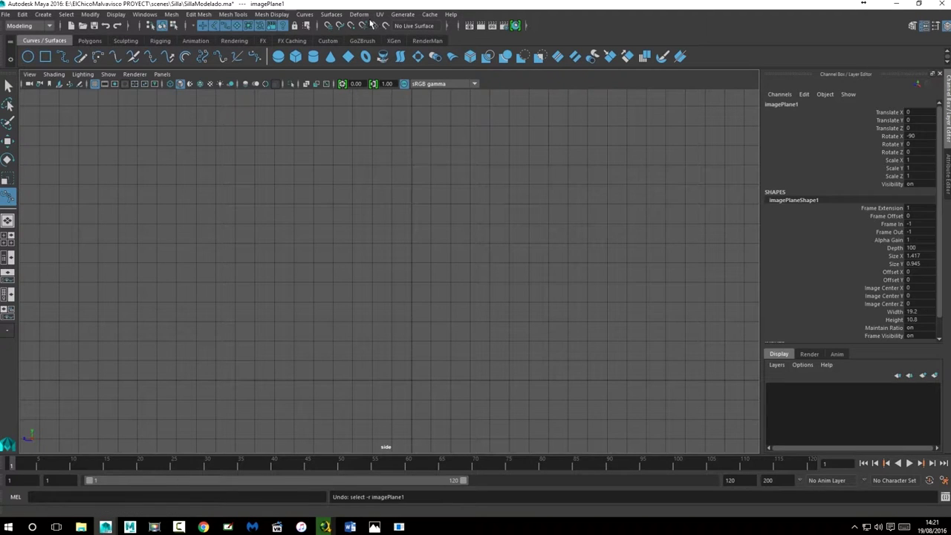
# - With grid snapping on, place the top anchors and round the first corner of the frame
pyautogui.click(327, 26)
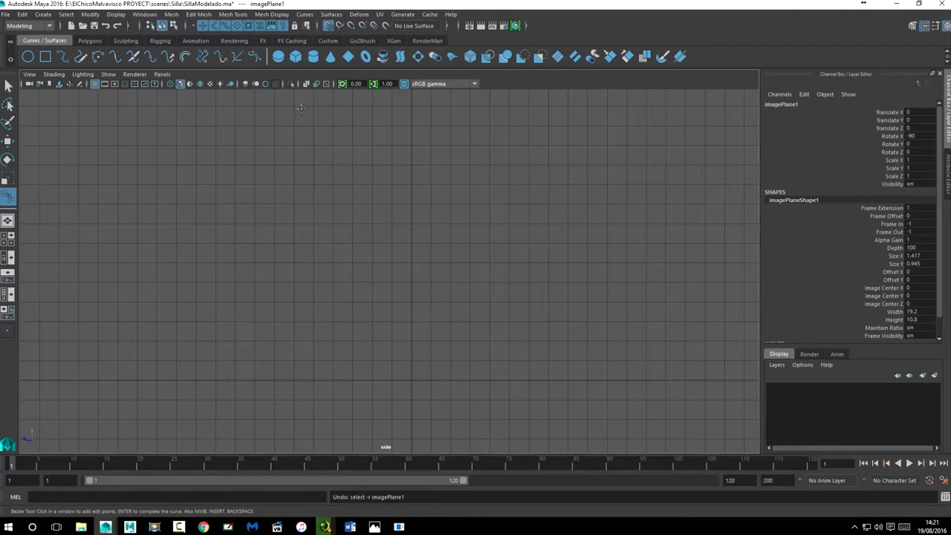
pyautogui.moveTo(294, 107); pyautogui.dragTo(295, 125)
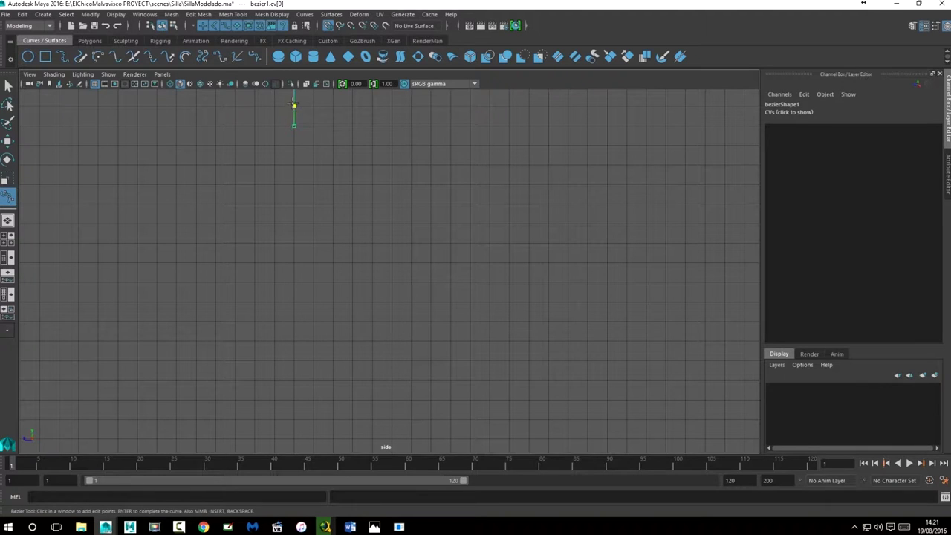
pyautogui.keyDown('alt'); pyautogui.moveTo(311, 129); pyautogui.dragTo(310, 163, button='middle'); pyautogui.keyUp('alt')
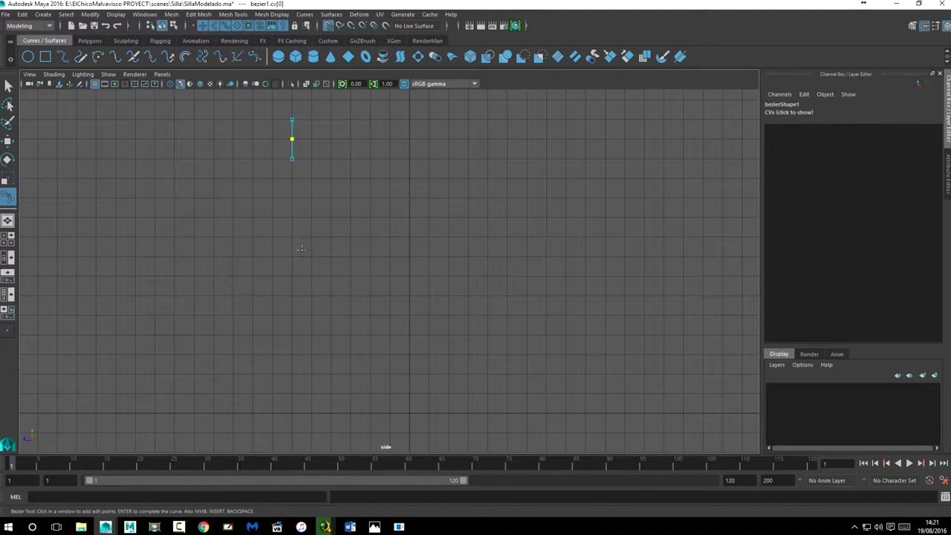
pyautogui.click(291, 257)
pyautogui.moveTo(292, 260); pyautogui.dragTo(298, 271)
pyautogui.click(311, 276)
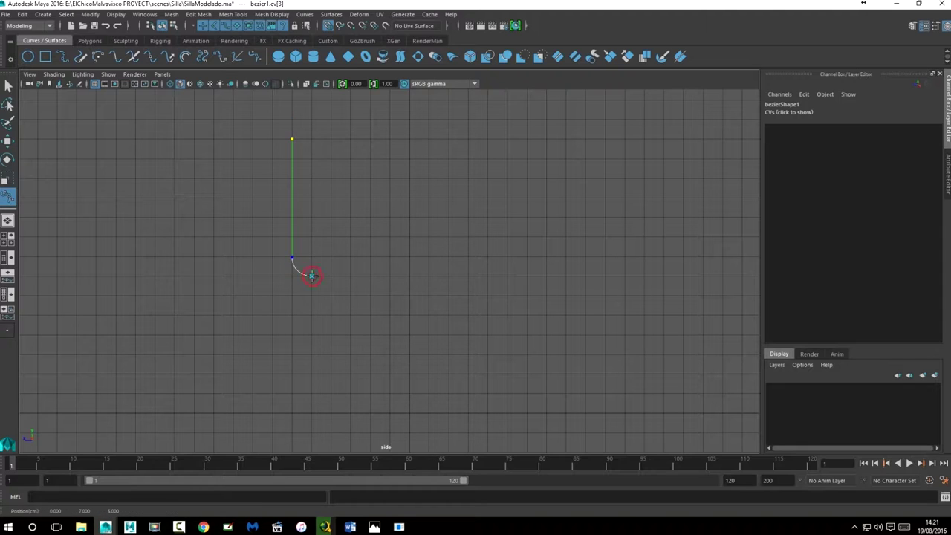
pyautogui.moveTo(320, 276); pyautogui.dragTo(329, 276)
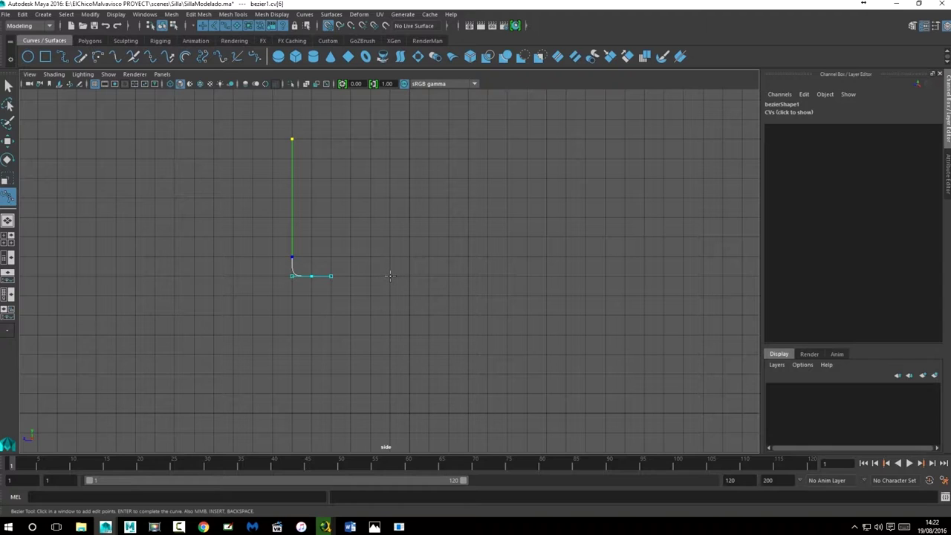
# - Extend the curve across the seat and down the front leg, finish it, and select bezier1
pyautogui.click(391, 276)
pyautogui.moveTo(392, 276)
pyautogui.mouseDown()
pyautogui.moveTo(407, 279)
pyautogui.moveTo(411, 305)
pyautogui.mouseUp()
pyautogui.click(409, 295)
pyautogui.click(409, 414)
pyautogui.moveTo(410, 421); pyautogui.dragTo(409, 433)
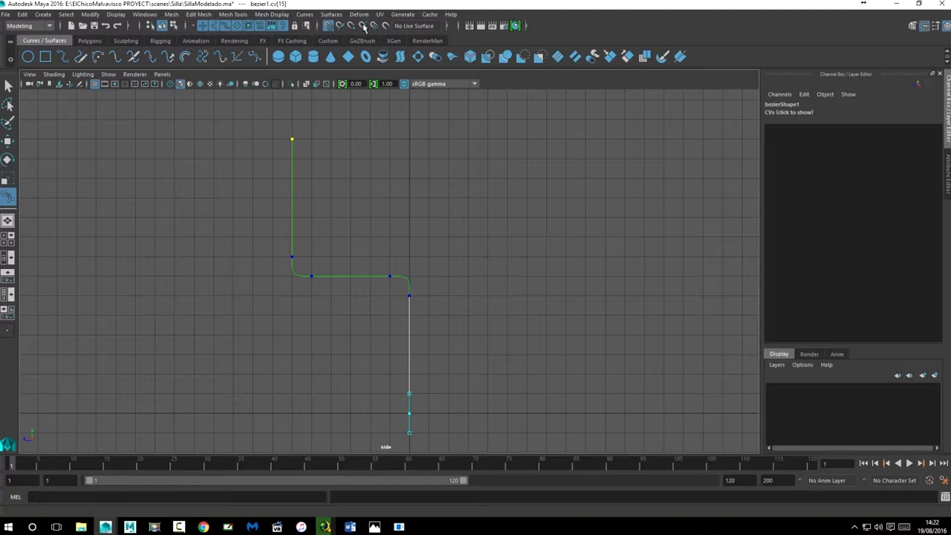
pyautogui.click(9, 139)
pyautogui.keyDown('alt'); pyautogui.moveTo(414, 198); pyautogui.dragTo(404, 176, button='middle'); pyautogui.keyUp('alt')
pyautogui.click(495, 246)
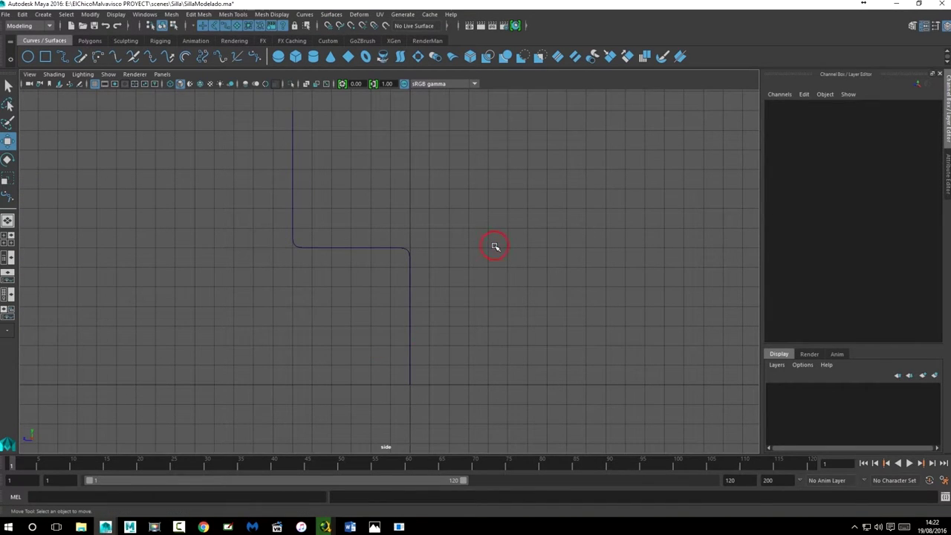
pyautogui.click(413, 268)
pyautogui.press('space')
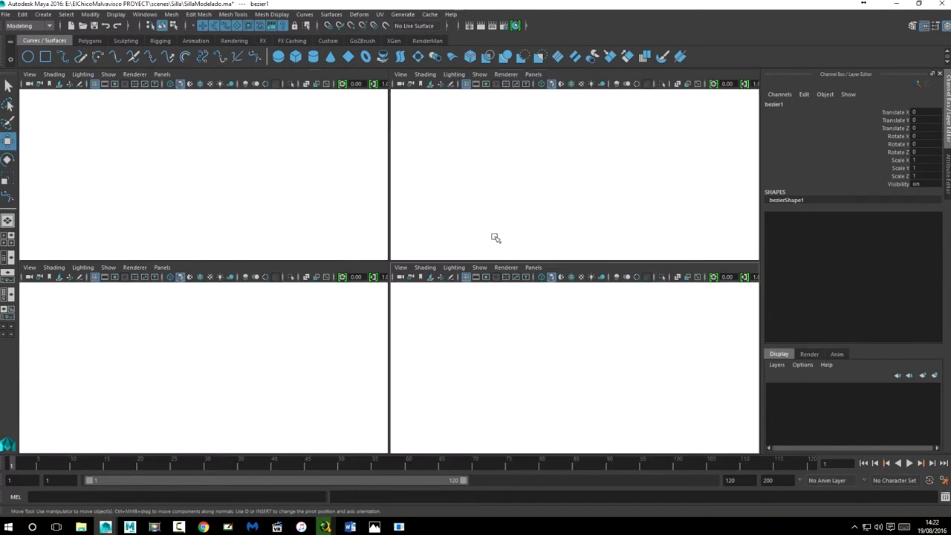
pyautogui.press('space')
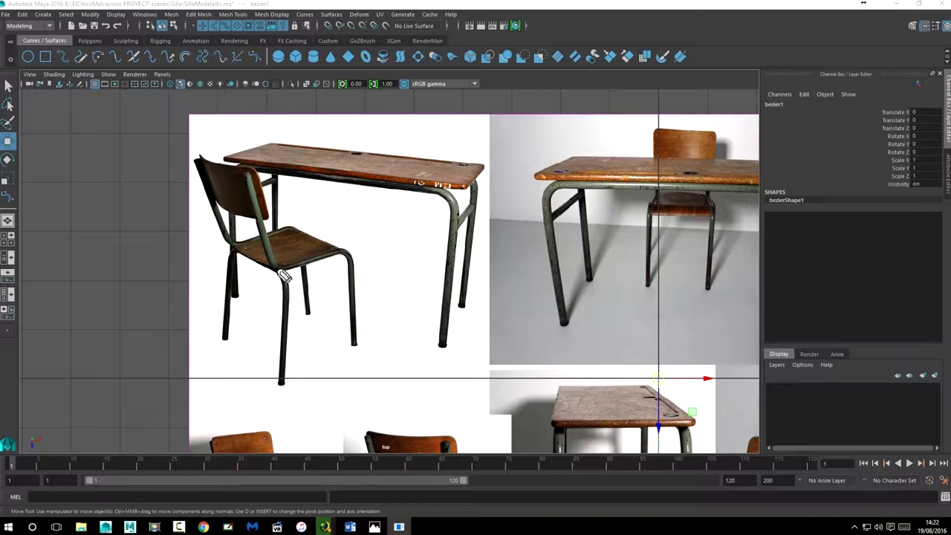
pyautogui.moveTo(277, 257); pyautogui.dragTo(228, 189)
pyautogui.moveTo(290, 272)
pyautogui.mouseDown()
pyautogui.moveTo(361, 283)
pyautogui.moveTo(356, 346)
pyautogui.mouseUp()
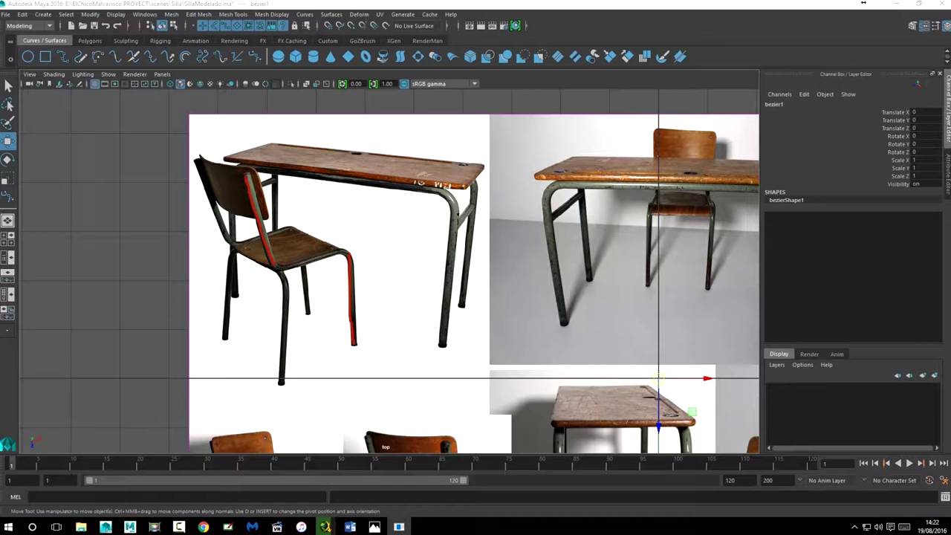
pyautogui.click(500, 309)
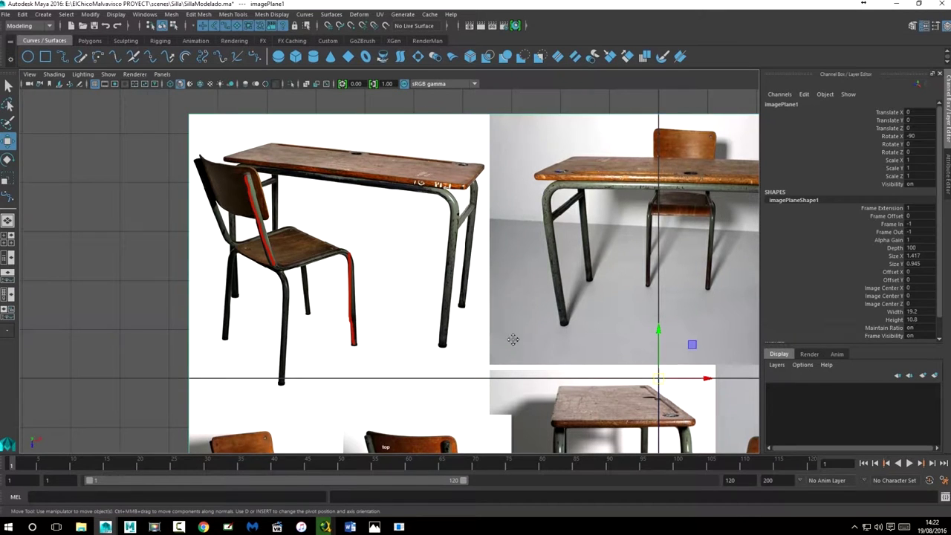
pyautogui.keyDown('alt'); pyautogui.moveTo(512, 339); pyautogui.dragTo(494, 118, button='middle'); pyautogui.keyUp('alt')
pyautogui.keyDown('alt'); pyautogui.moveTo(475, 312); pyautogui.dragTo(469, 327); pyautogui.keyUp('alt')
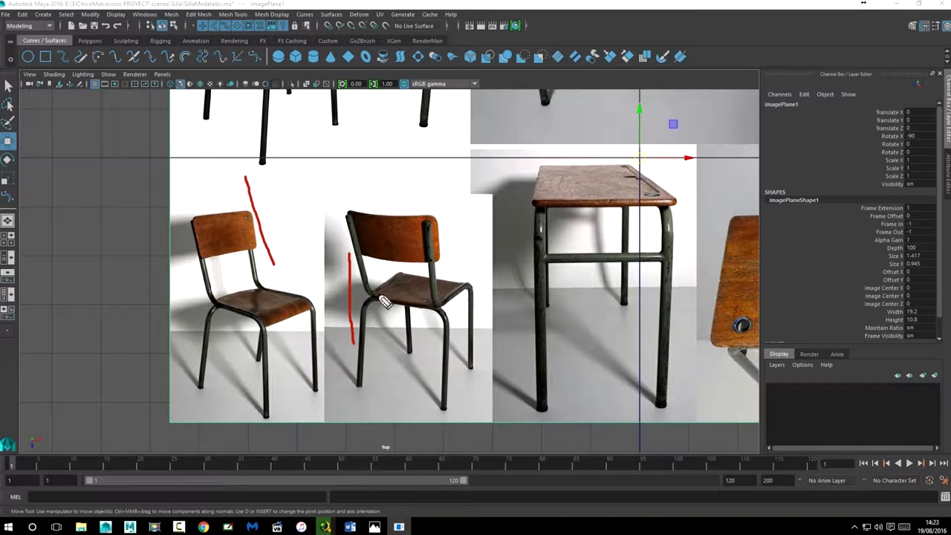
pyautogui.moveTo(372, 295); pyautogui.dragTo(401, 302)
pyautogui.hotkey('ctrl', 'z')
pyautogui.moveTo(372, 295); pyautogui.dragTo(435, 306)
pyautogui.moveTo(404, 277); pyautogui.dragTo(470, 284)
pyautogui.press('Escape')
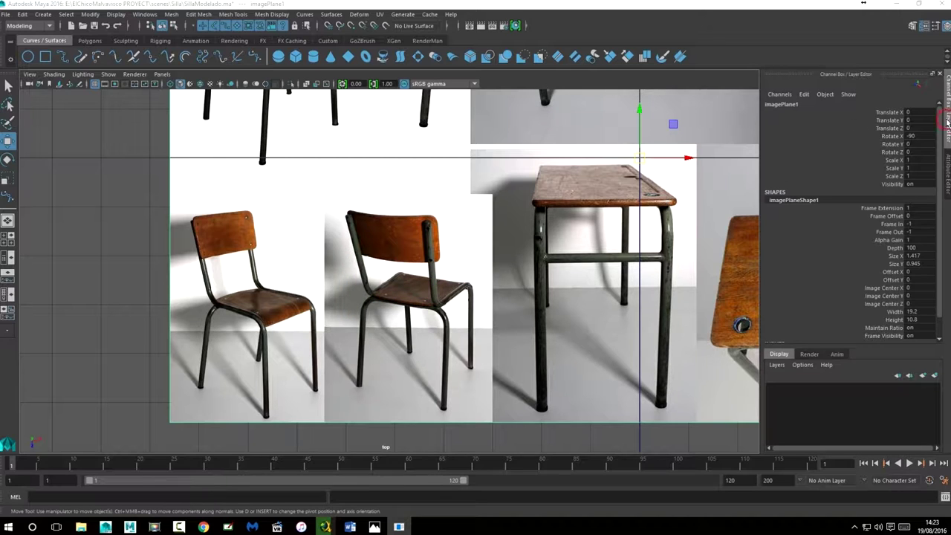
# - Frame the chair-frame curve in the side view and switch it to Control Vertex editing
pyautogui.press('space')
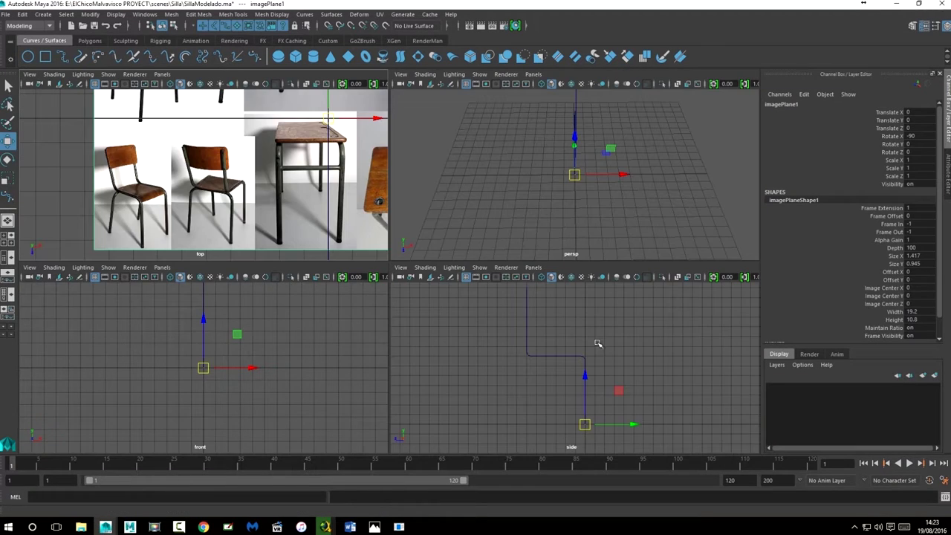
pyautogui.press('space')
pyautogui.click(292, 154)
pyautogui.keyDown('alt'); pyautogui.moveTo(378, 159); pyautogui.dragTo(404, 182, button='middle'); pyautogui.keyUp('alt')
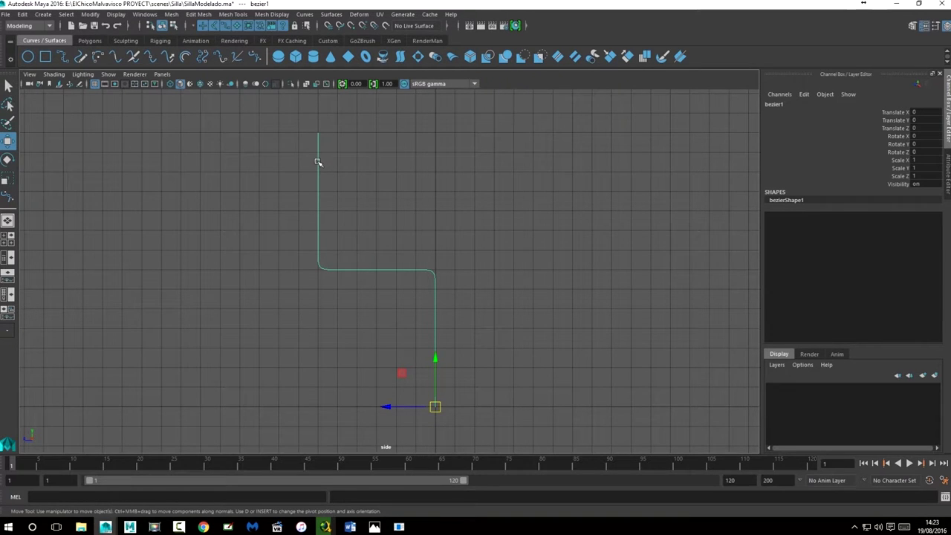
pyautogui.rightClick(318, 162)
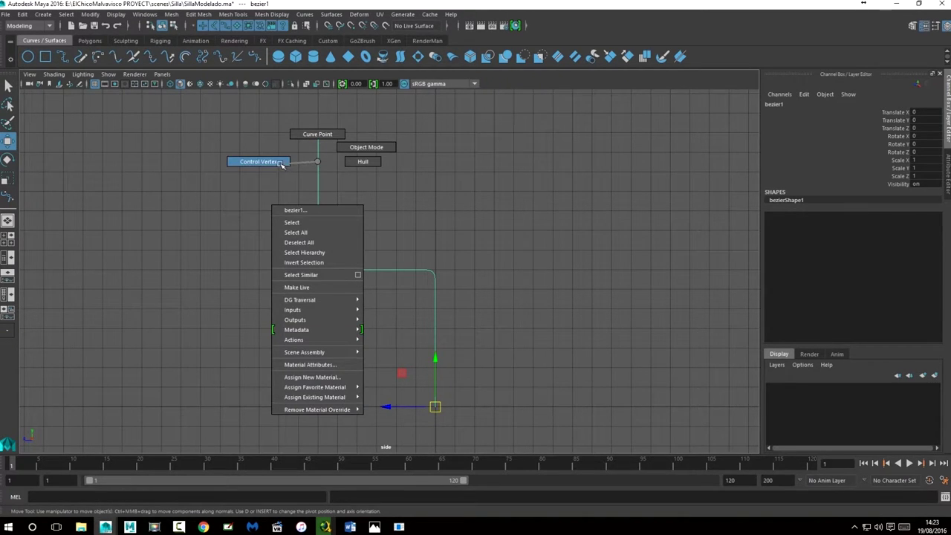
pyautogui.moveTo(313, 162); pyautogui.dragTo(297, 162, button='right')
# - Move the top control vertices left along X to tilt the back outward
pyautogui.moveTo(294, 116); pyautogui.dragTo(377, 181)
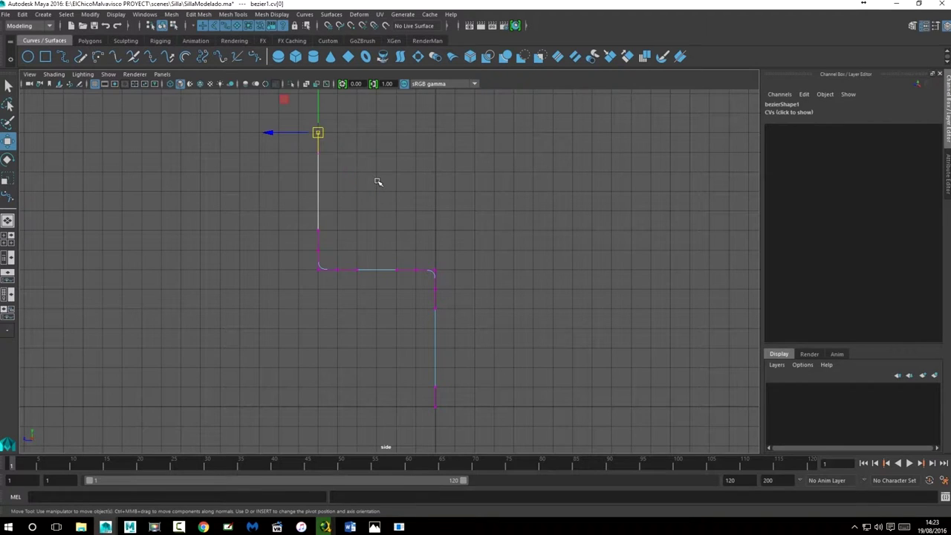
pyautogui.moveTo(270, 133); pyautogui.dragTo(261, 133)
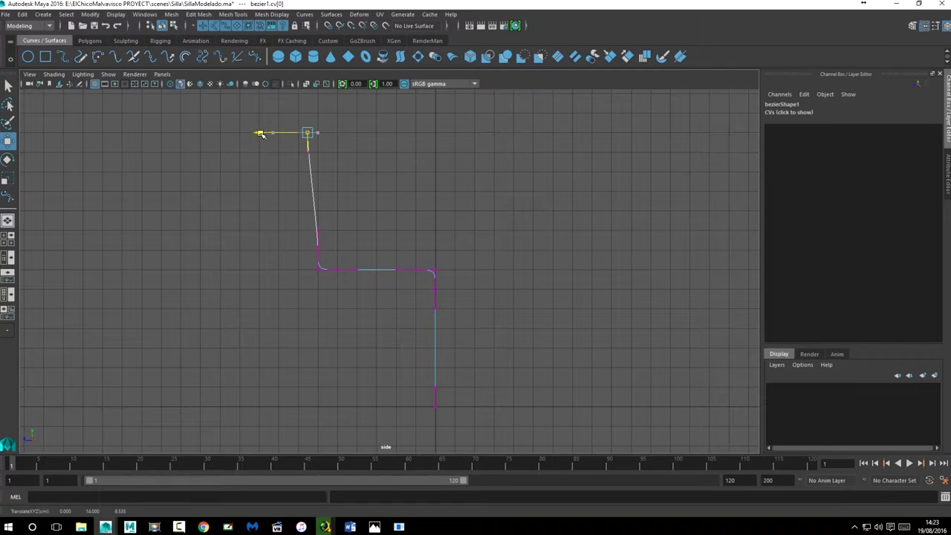
pyautogui.keyDown('alt'); pyautogui.moveTo(260, 134); pyautogui.dragTo(297, 286, button='middle'); pyautogui.keyUp('alt')
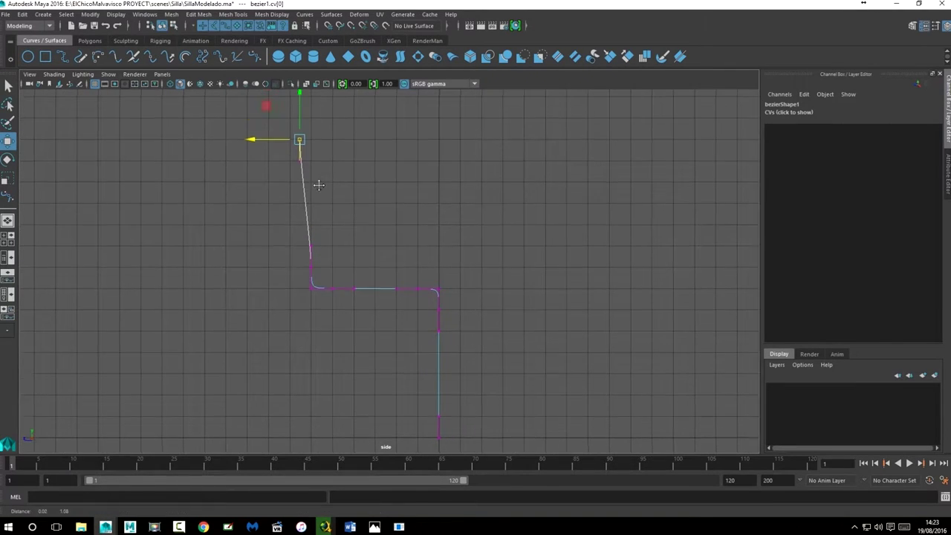
pyautogui.moveTo(331, 277)
pyautogui.mouseDown()
pyautogui.moveTo(301, 291)
pyautogui.moveTo(261, 287)
pyautogui.mouseUp()
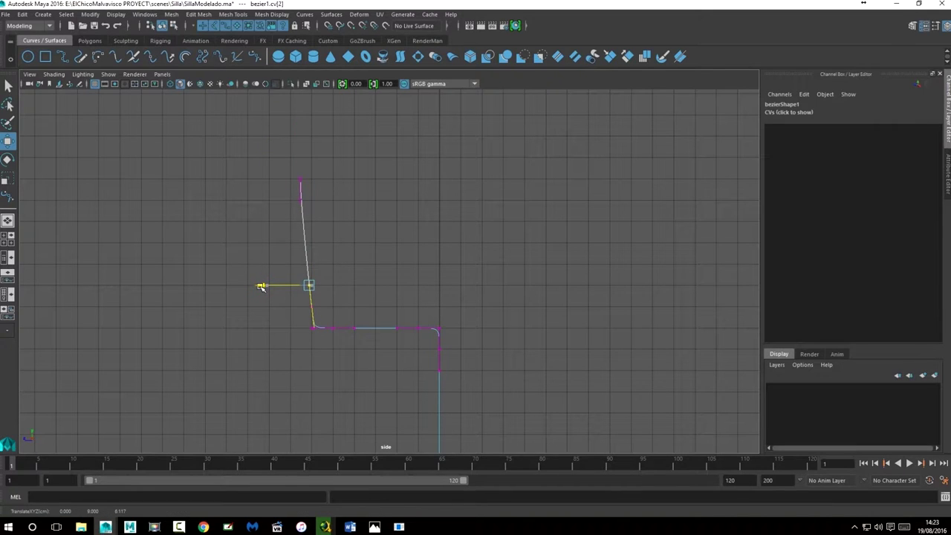
pyautogui.moveTo(286, 189); pyautogui.dragTo(330, 212)
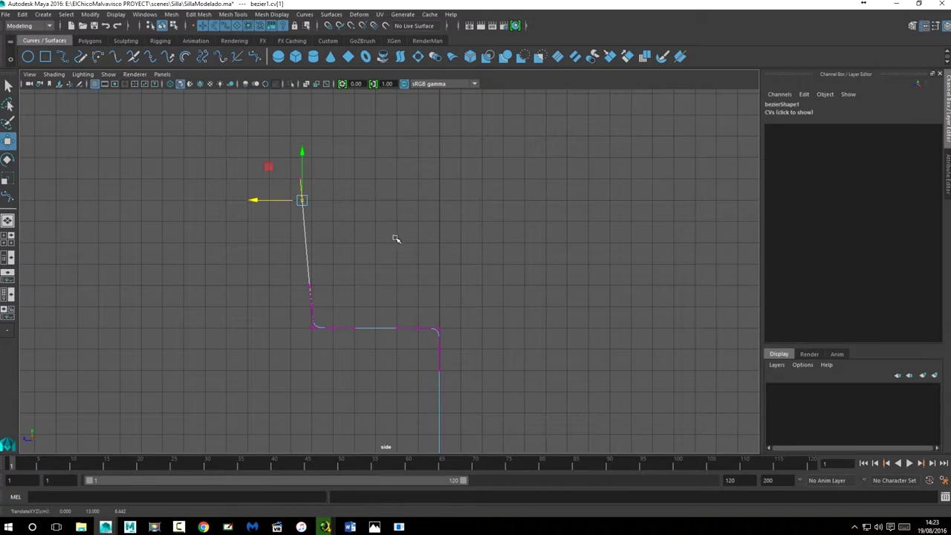
pyautogui.keyDown('alt'); pyautogui.moveTo(435, 245); pyautogui.dragTo(431, 201, button='middle'); pyautogui.keyUp('alt')
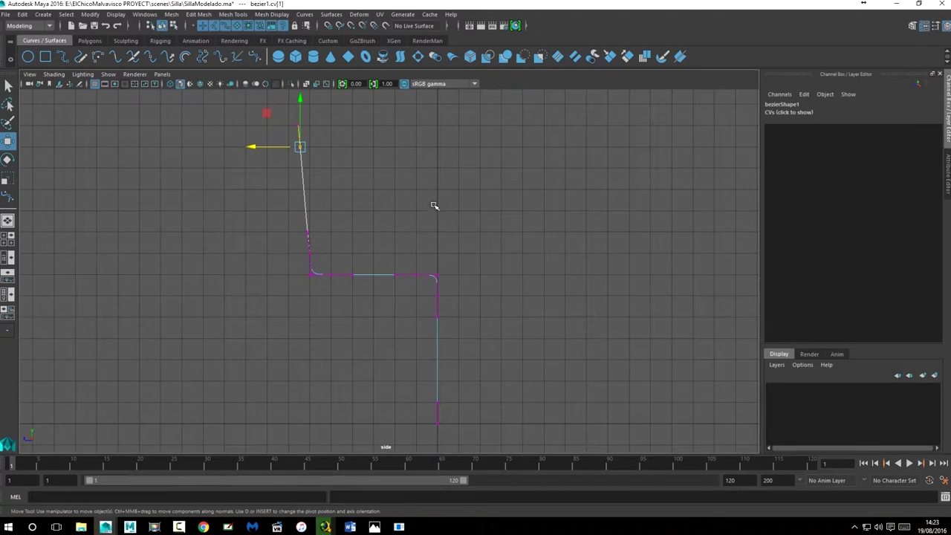
# - Push the bottom control vertices right along X to splay the lower stretch outward
pyautogui.press('space')
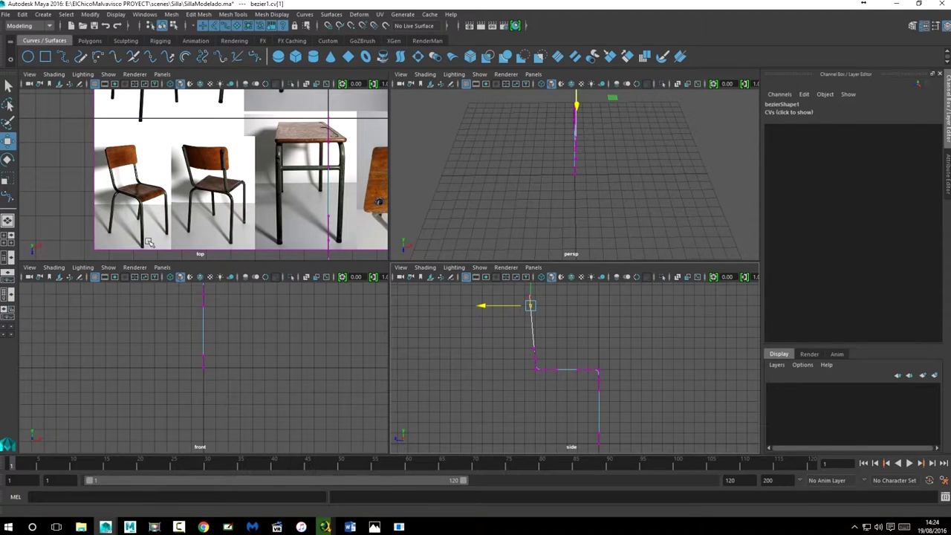
pyautogui.press('space')
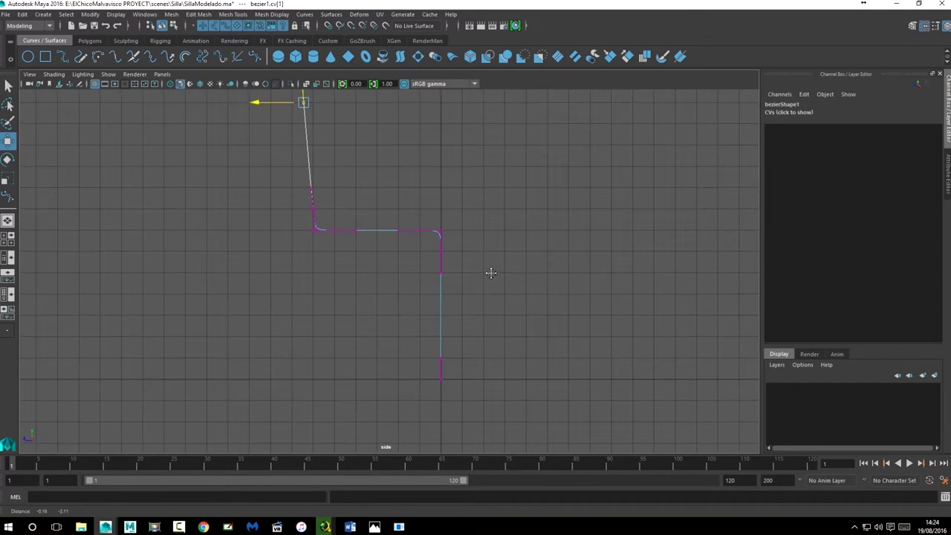
pyautogui.moveTo(487, 411); pyautogui.dragTo(415, 332)
pyautogui.moveTo(392, 380); pyautogui.dragTo(399, 379)
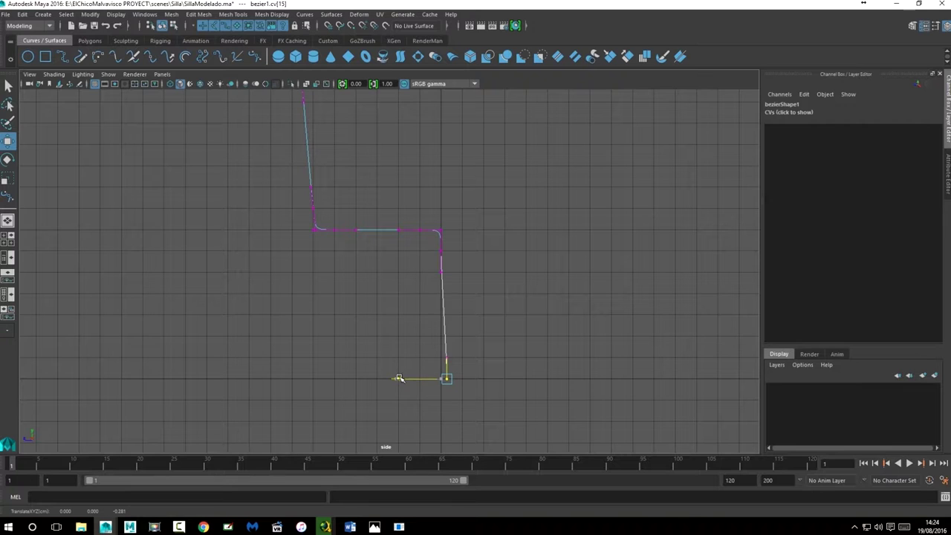
pyautogui.click(440, 272)
pyautogui.moveTo(394, 274); pyautogui.dragTo(396, 275)
pyautogui.moveTo(508, 316)
pyautogui.keyDown('alt'); pyautogui.mouseDown(button='middle')
pyautogui.moveTo(490, 284)
pyautogui.moveTo(525, 295)
pyautogui.moveTo(532, 308)
pyautogui.moveTo(544, 302)
pyautogui.mouseUp(button='middle'); pyautogui.keyUp('alt')
pyautogui.click(521, 295)
# - Return the curve to Object Mode, reselect it, and view it in the perspective view
pyautogui.scroll(2, 416, 297)
pyautogui.scroll(3, 416, 296)
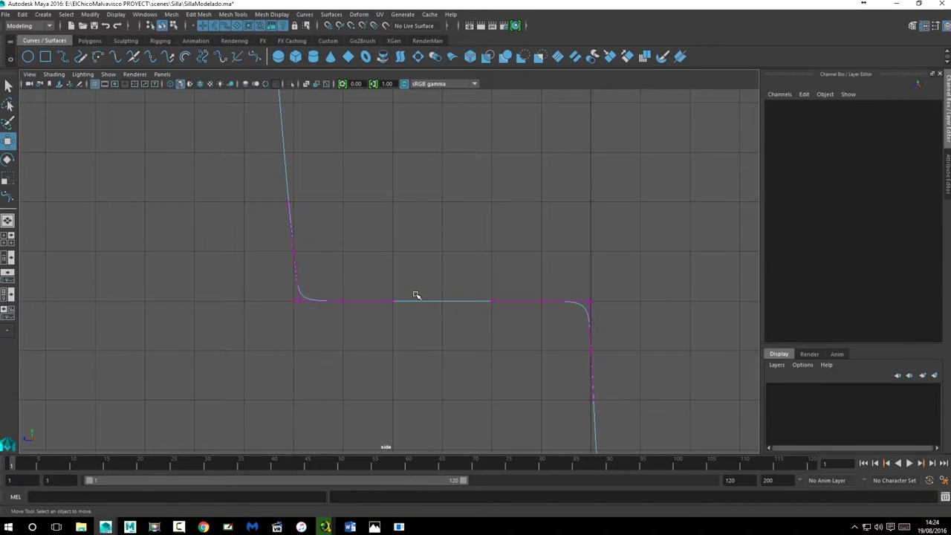
pyautogui.scroll(-2, 417, 296)
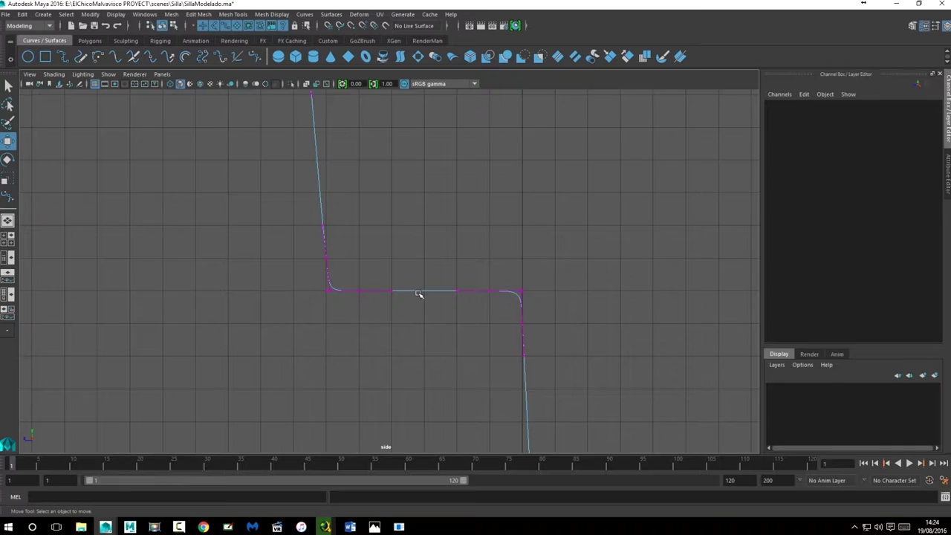
pyautogui.moveTo(418, 293); pyautogui.dragTo(455, 266, button='right')
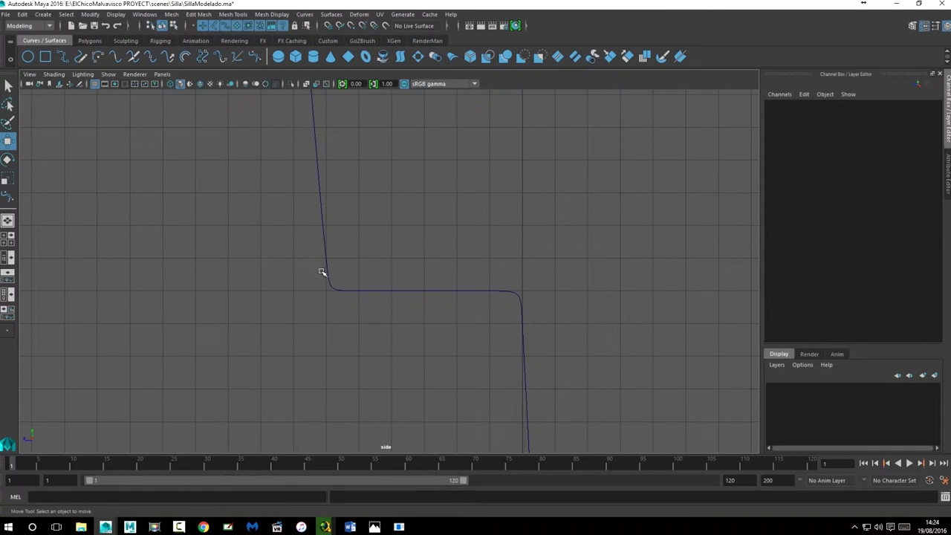
pyautogui.scroll(-1, 431, 283)
pyautogui.scroll(-2, 433, 288)
pyautogui.click(435, 285)
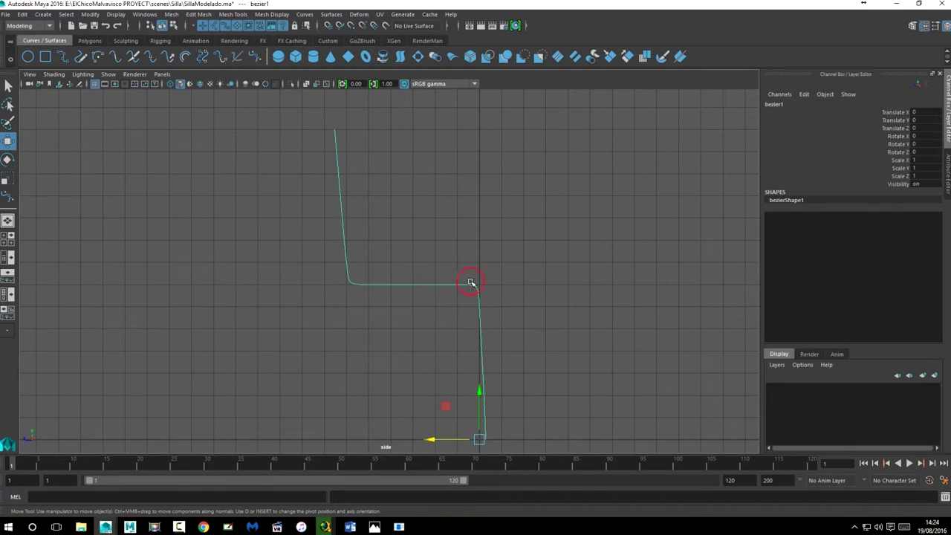
pyautogui.press('space')
pyautogui.press('space')
pyautogui.moveTo(499, 313)
pyautogui.keyDown('alt'); pyautogui.mouseDown()
pyautogui.moveTo(463, 282)
pyautogui.moveTo(486, 278)
pyautogui.moveTo(493, 282)
pyautogui.moveTo(438, 297)
pyautogui.moveTo(508, 302)
pyautogui.moveTo(506, 312)
pyautogui.moveTo(403, 263)
pyautogui.mouseUp(); pyautogui.keyUp('alt')
# - Rotate bezier1 around Y, entering -180 in its Rotate Y field
pyautogui.click(8, 160)
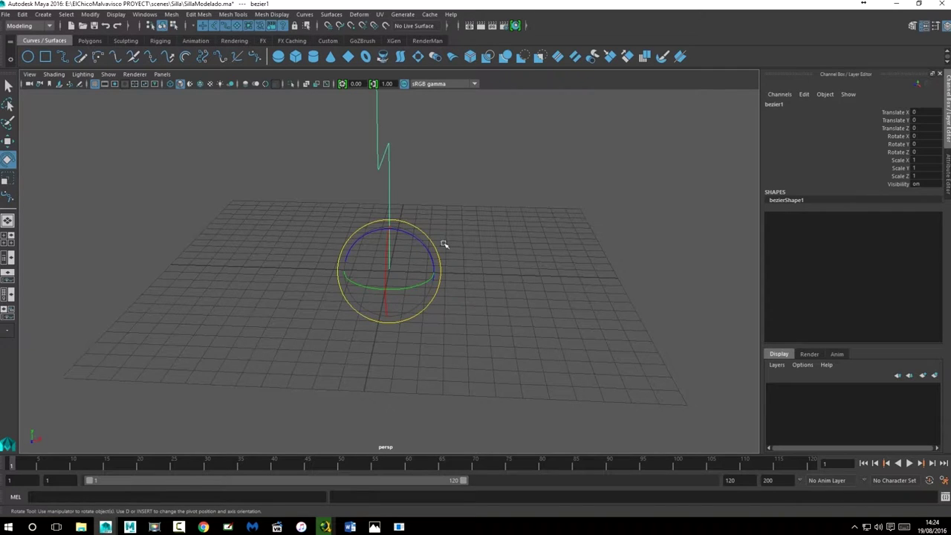
pyautogui.moveTo(433, 284); pyautogui.dragTo(351, 253)
pyautogui.doubleClick(925, 144)
pyautogui.write('-12')
pyautogui.press('Return')
# - Undo the trial rotations so bezier1's Rotate Y returns to 0
pyautogui.moveTo(721, 104)
pyautogui.keyDown('alt'); pyautogui.mouseDown()
pyautogui.moveTo(530, 176)
pyautogui.moveTo(538, 236)
pyautogui.moveTo(590, 233)
pyautogui.moveTo(516, 246)
pyautogui.moveTo(424, 357)
pyautogui.moveTo(347, 360)
pyautogui.moveTo(335, 344)
pyautogui.mouseUp(); pyautogui.keyUp('alt')
pyautogui.hotkey('ctrl', 'z')
pyautogui.hotkey('ctrl', 'z')
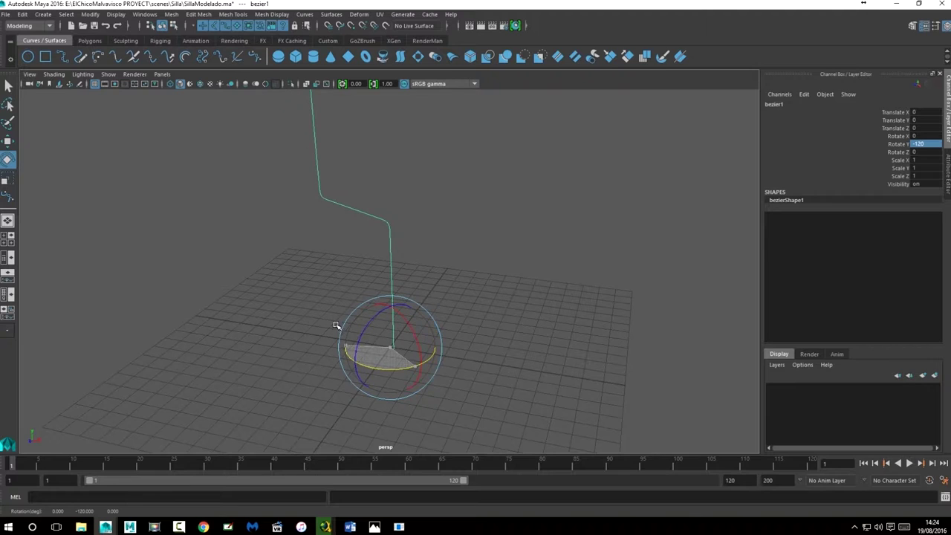
pyautogui.hotkey('ctrl', 'z')
pyautogui.hotkey('ctrl', 'z')
pyautogui.hotkey('ctrl', 'z')
pyautogui.hotkey('ctrl', 'z')
pyautogui.doubleClick(12, 160)
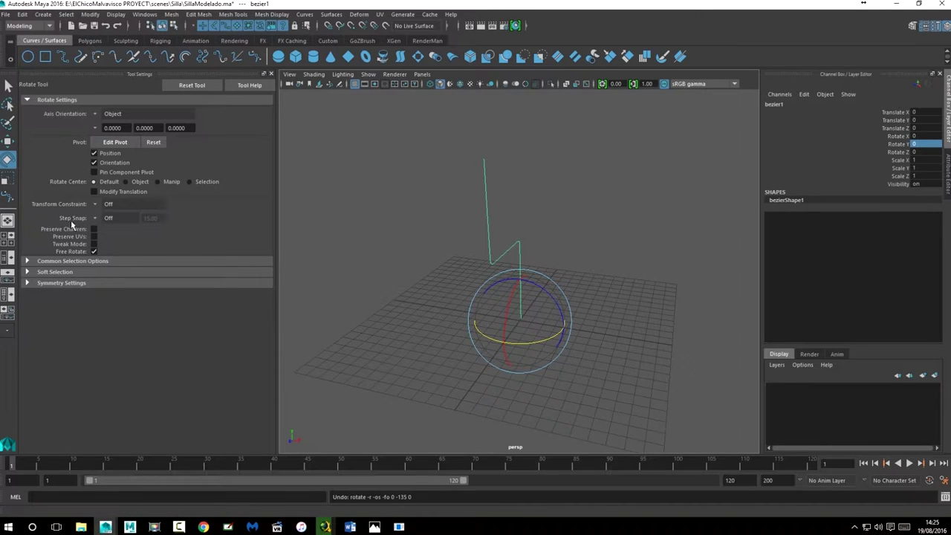
# - Try a snapped Y rotation of bezier1 and undo it
pyautogui.press('j')
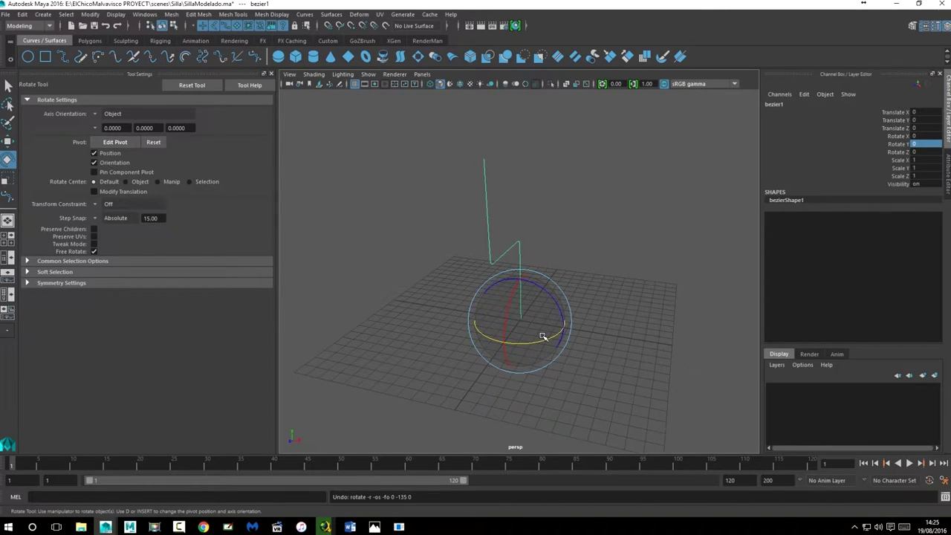
pyautogui.press('j')
pyautogui.press('j')
pyautogui.press('j')
pyautogui.moveTo(548, 341); pyautogui.dragTo(505, 340)
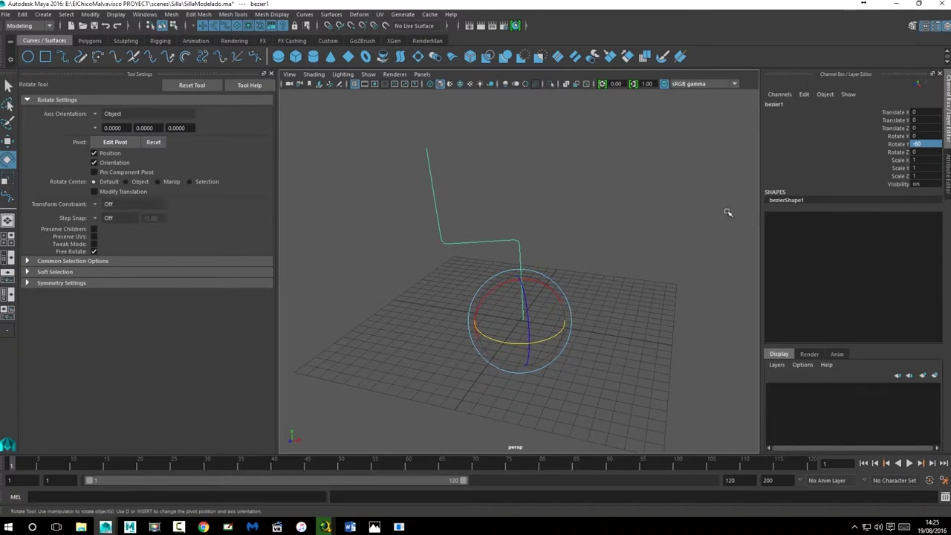
pyautogui.hotkey('ctrl', 'z')
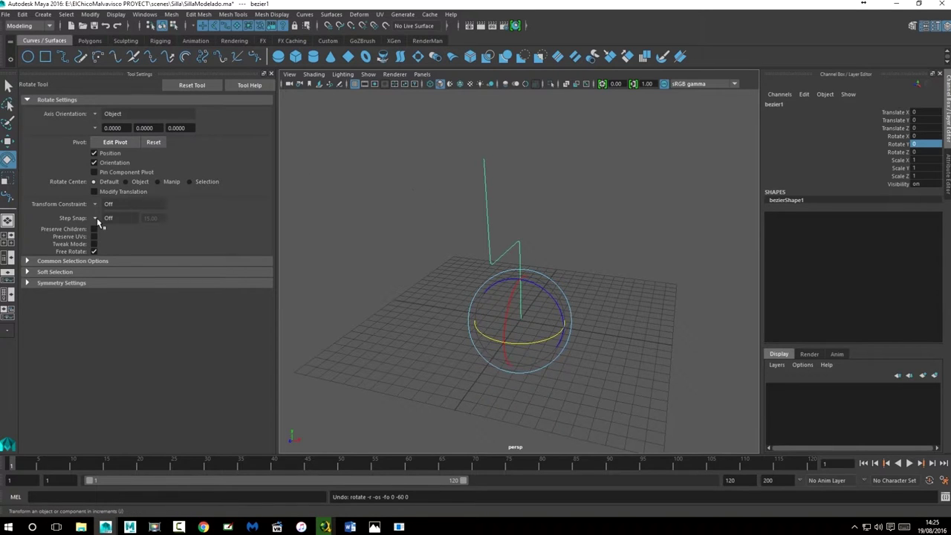
# - Set rotation Step Snap to Absolute, test a free Y rotation, and undo it
pyautogui.click(96, 220)
pyautogui.click(129, 245)
pyautogui.write('90')
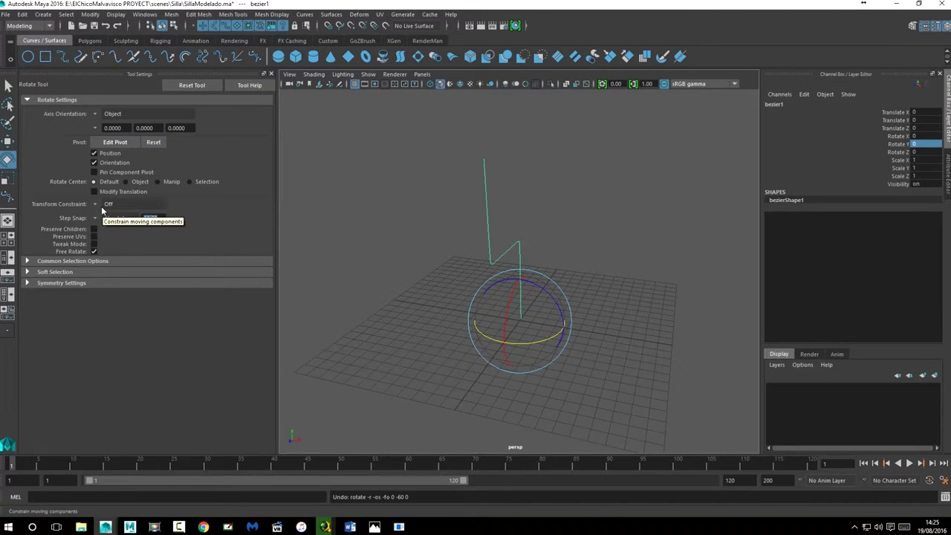
pyautogui.click(110, 219)
pyautogui.click(111, 221)
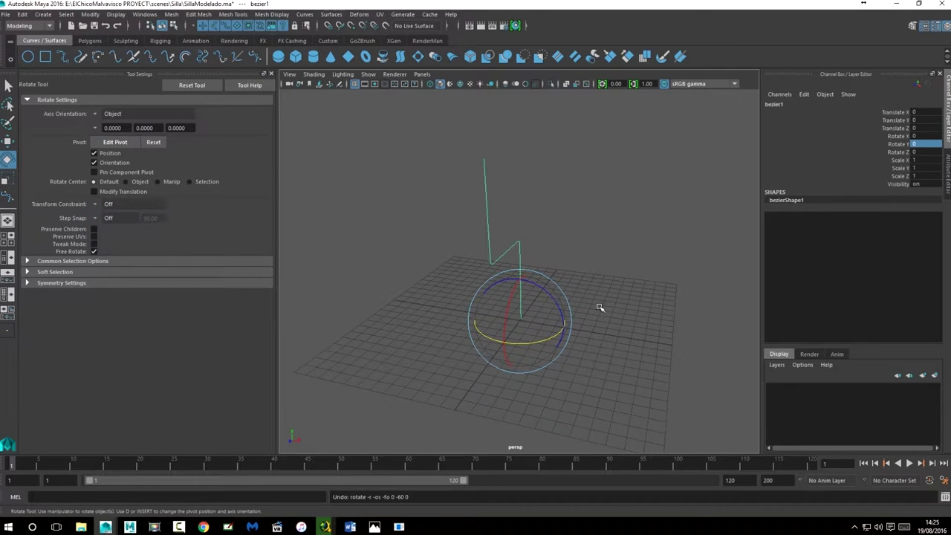
pyautogui.moveTo(554, 341); pyautogui.dragTo(549, 318)
pyautogui.hotkey('ctrl', 'z')
# - Turn bezier1 in two 90-degree snapped steps to reach Rotate Y -180
pyautogui.press('j')
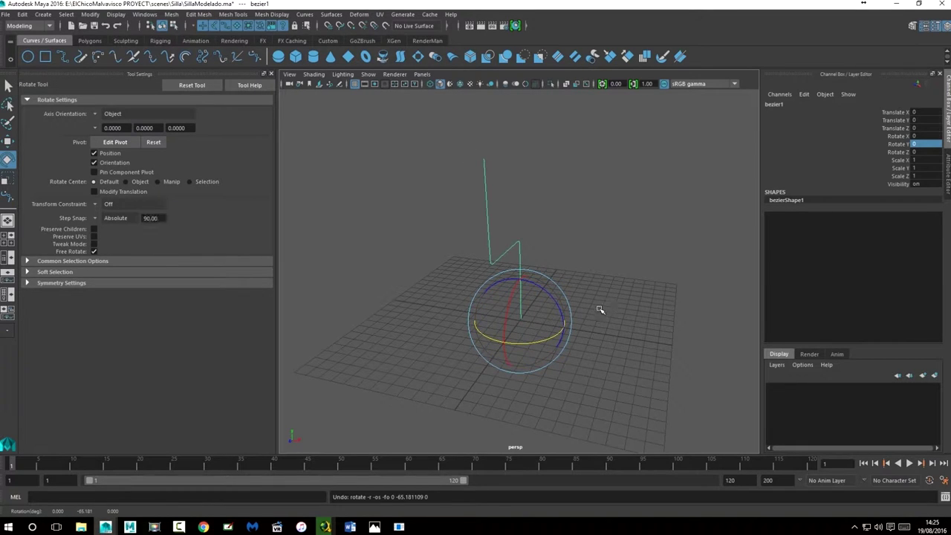
pyautogui.moveTo(551, 339); pyautogui.dragTo(472, 321)
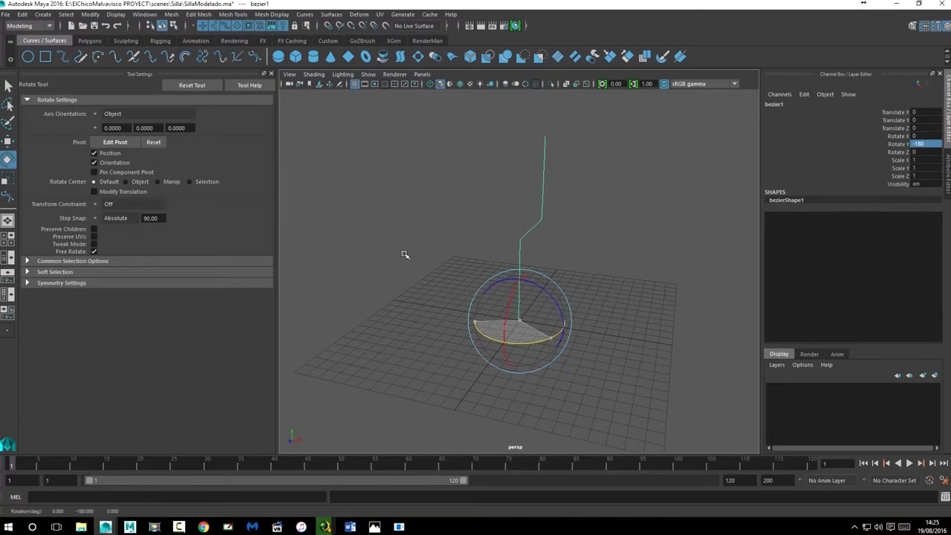
pyautogui.moveTo(471, 321); pyautogui.dragTo(406, 257)
pyautogui.keyDown('alt'); pyautogui.moveTo(513, 245); pyautogui.dragTo(585, 244); pyautogui.keyUp('alt')
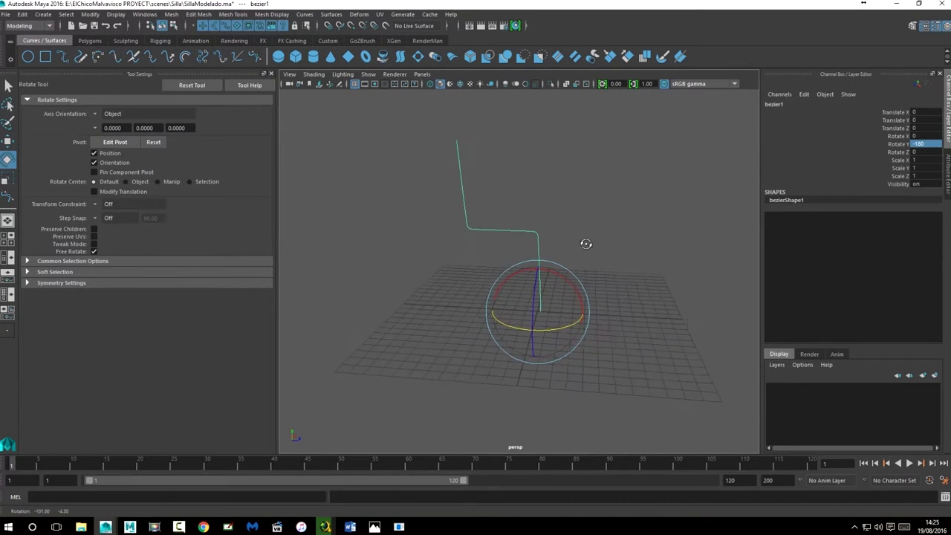
pyautogui.click(7, 142)
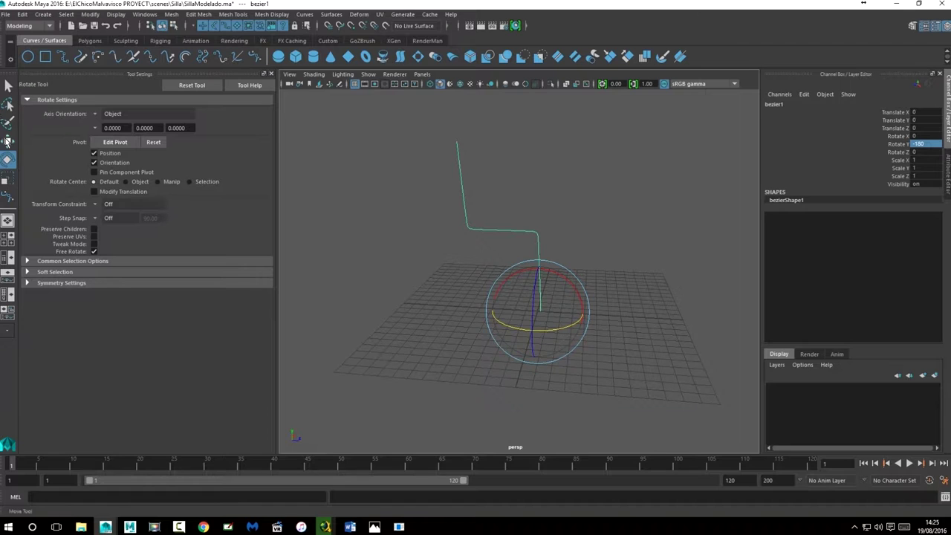
# - Reselect bezier1 and orbit around the flipped curve before viewing it straight on
pyautogui.click(557, 206)
pyautogui.moveTo(614, 231)
pyautogui.keyDown('alt'); pyautogui.mouseDown()
pyautogui.moveTo(527, 230)
pyautogui.moveTo(545, 234)
pyautogui.mouseUp(); pyautogui.keyUp('alt')
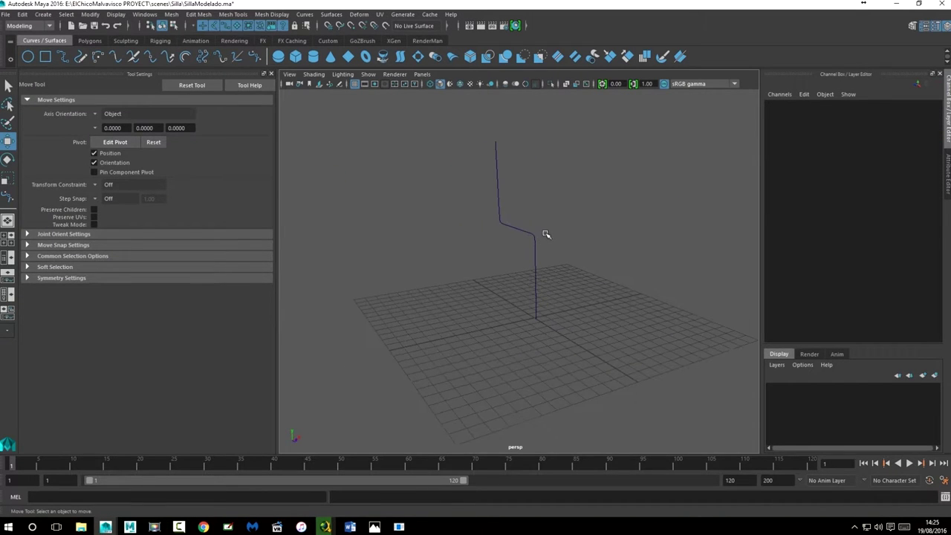
pyautogui.click(533, 246)
pyautogui.moveTo(560, 228)
pyautogui.keyDown('alt'); pyautogui.mouseDown(button='right')
pyautogui.moveTo(552, 272)
pyautogui.moveTo(664, 261)
pyautogui.moveTo(614, 261)
pyautogui.mouseUp(button='right'); pyautogui.keyUp('alt')
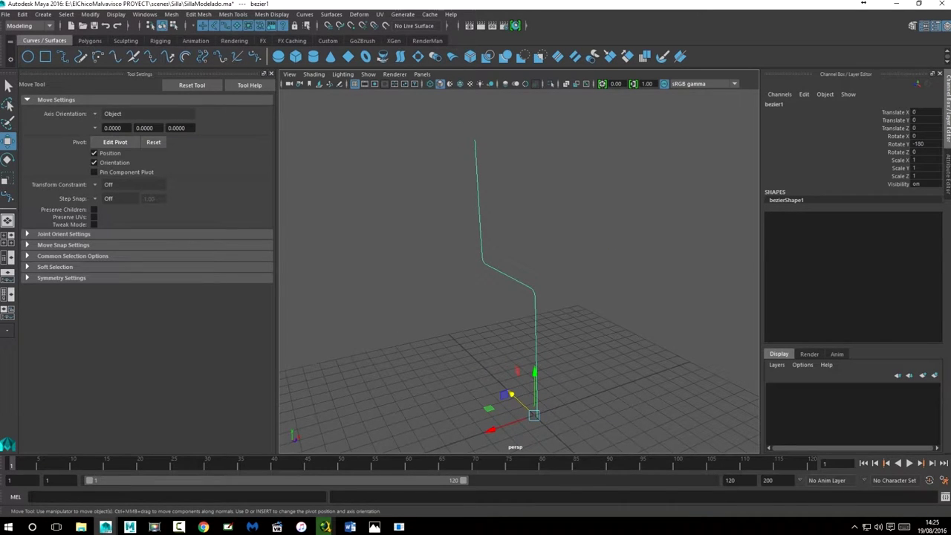
pyautogui.click(854, 527)
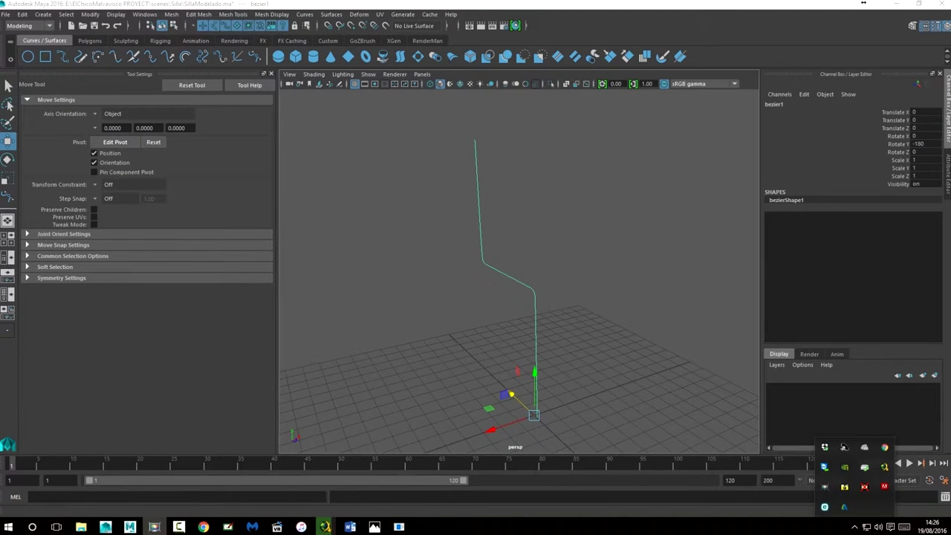
pyautogui.click(884, 467)
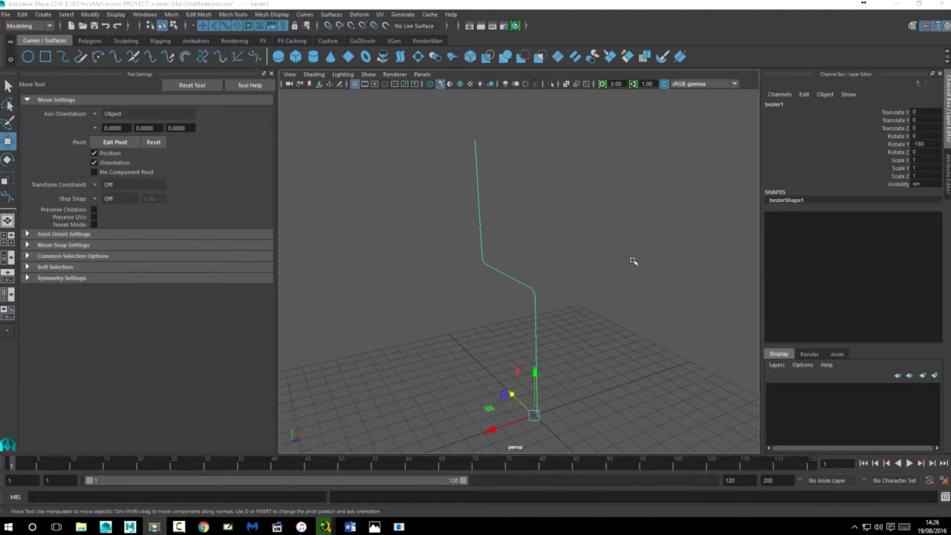
pyautogui.moveTo(609, 318)
pyautogui.keyDown('alt'); pyautogui.mouseDown()
pyautogui.moveTo(578, 333)
pyautogui.moveTo(622, 325)
pyautogui.mouseUp(); pyautogui.keyUp('alt')
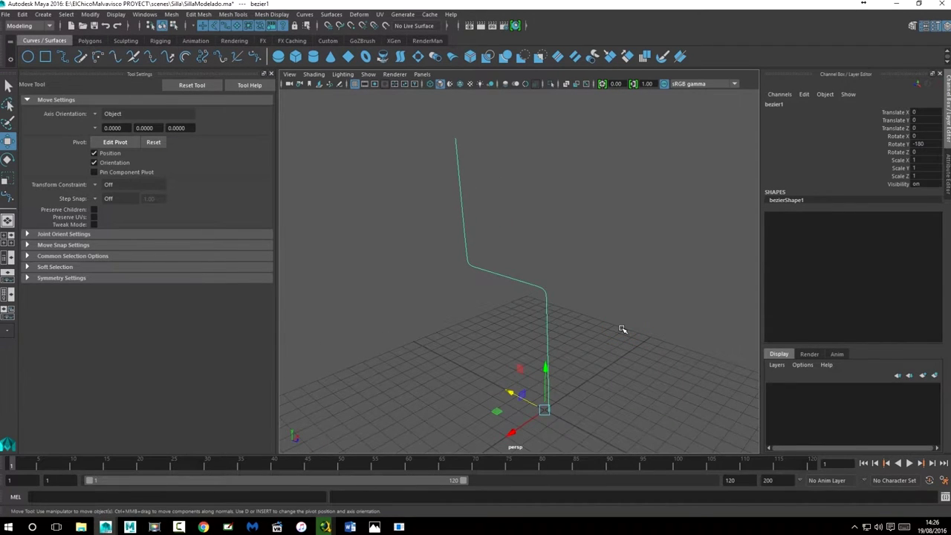
pyautogui.moveTo(491, 310)
pyautogui.keyDown('alt'); pyautogui.mouseDown()
pyautogui.moveTo(664, 310)
pyautogui.moveTo(641, 297)
pyautogui.mouseUp(); pyautogui.keyUp('alt')
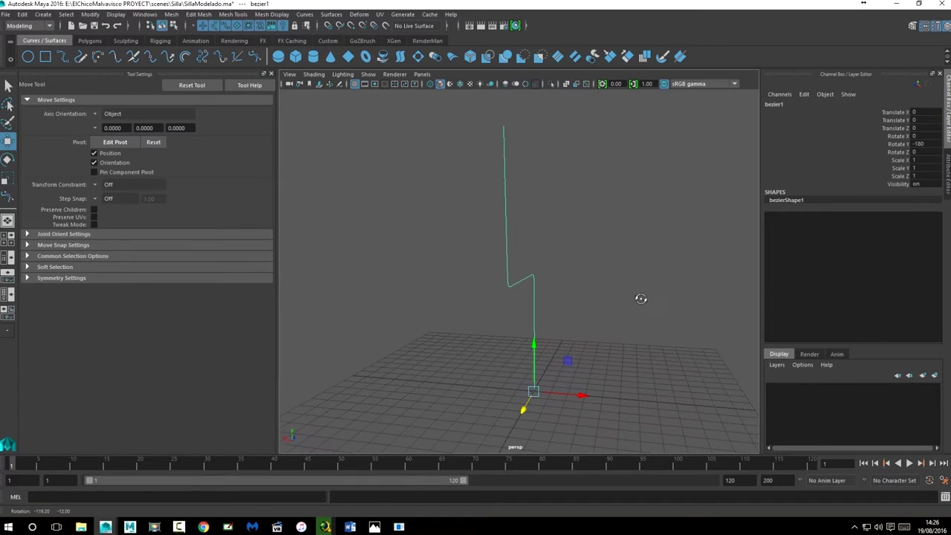
pyautogui.press('space')
pyautogui.press('space')
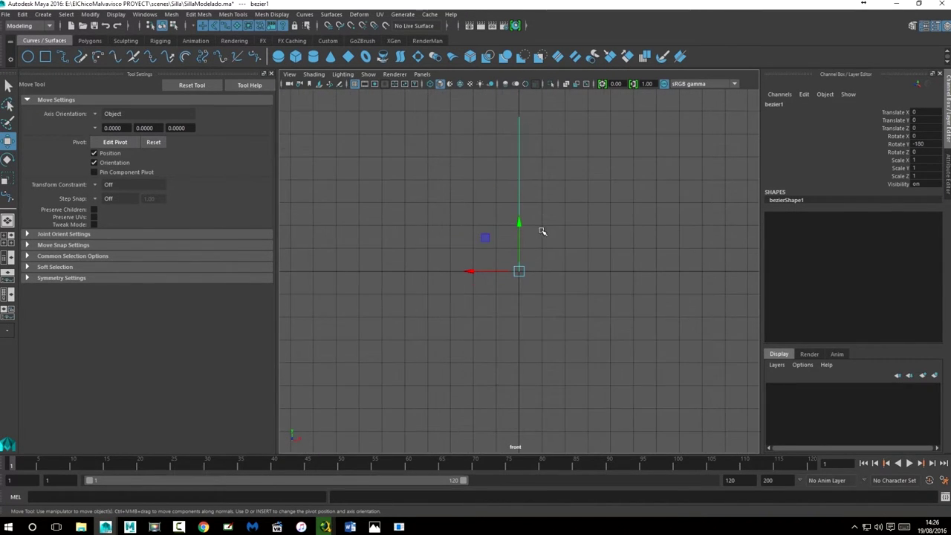
# - Inspect the chair reference images in the top view, then pan the front view to leave space right of the curve
pyautogui.press('space')
pyautogui.press('space')
pyautogui.press('space')
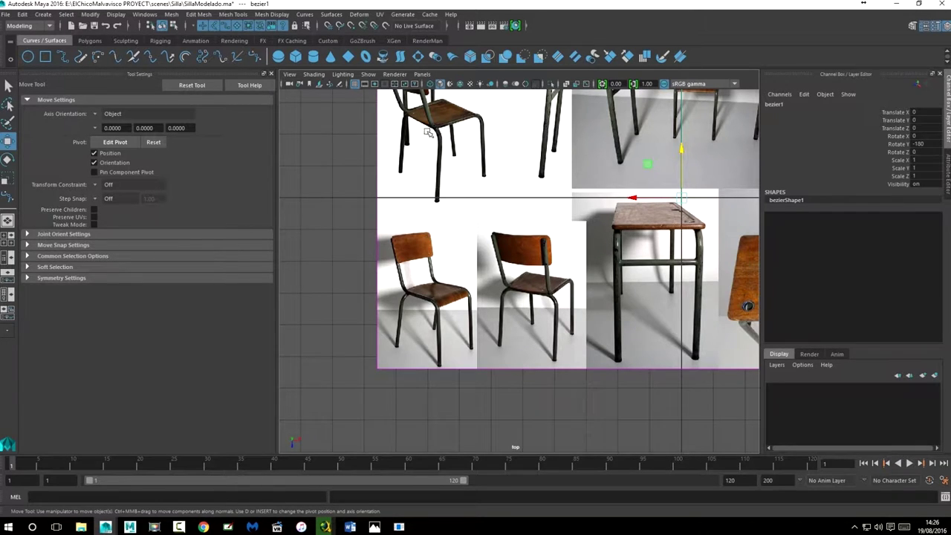
pyautogui.scroll(-2, 623, 135)
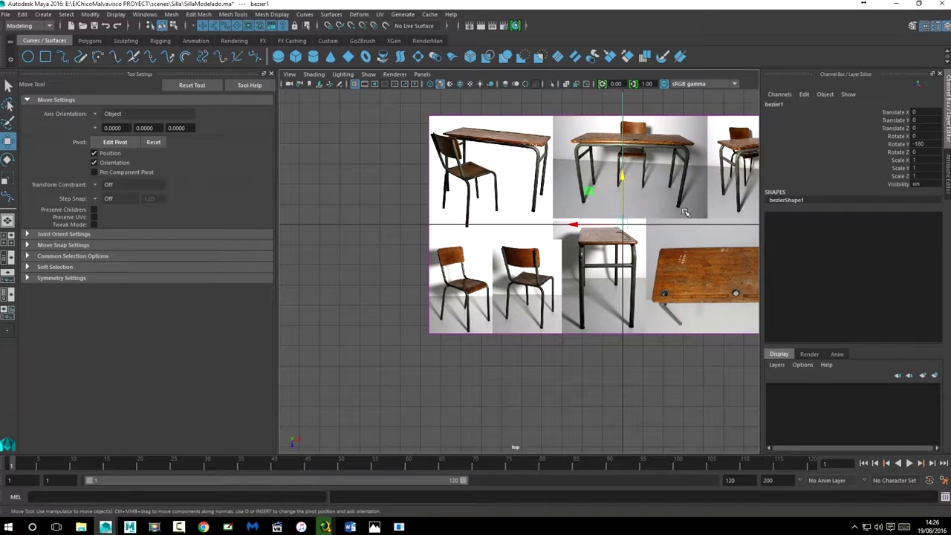
pyautogui.keyDown('alt'); pyautogui.moveTo(646, 198); pyautogui.dragTo(535, 210, button='middle'); pyautogui.keyUp('alt')
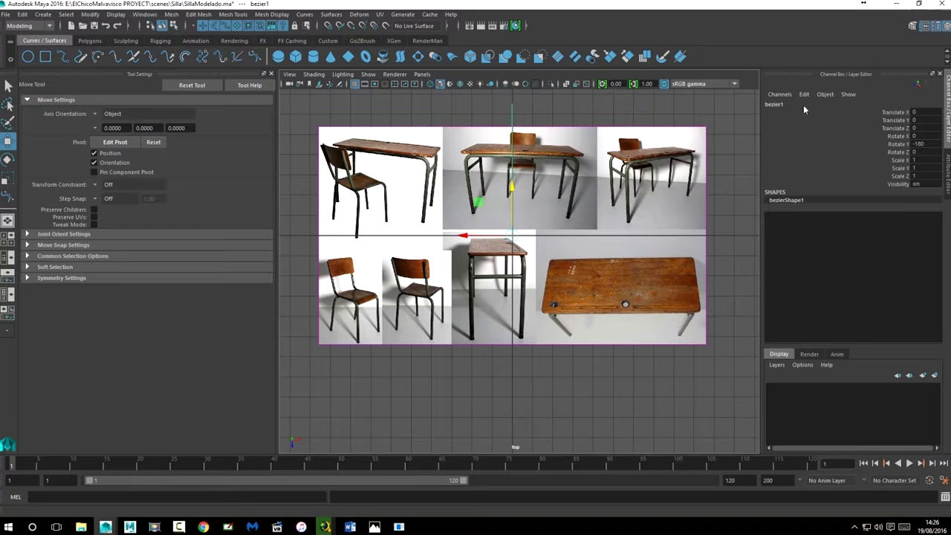
pyautogui.press('space')
pyautogui.press('space')
pyautogui.press('space')
pyautogui.press('space')
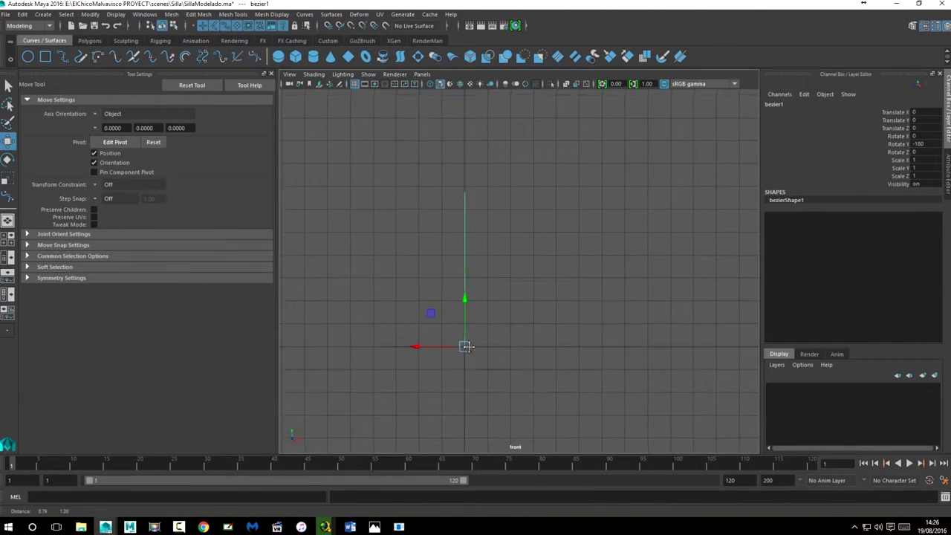
pyautogui.keyDown('alt'); pyautogui.moveTo(518, 303); pyautogui.dragTo(397, 417, button='middle'); pyautogui.keyUp('alt')
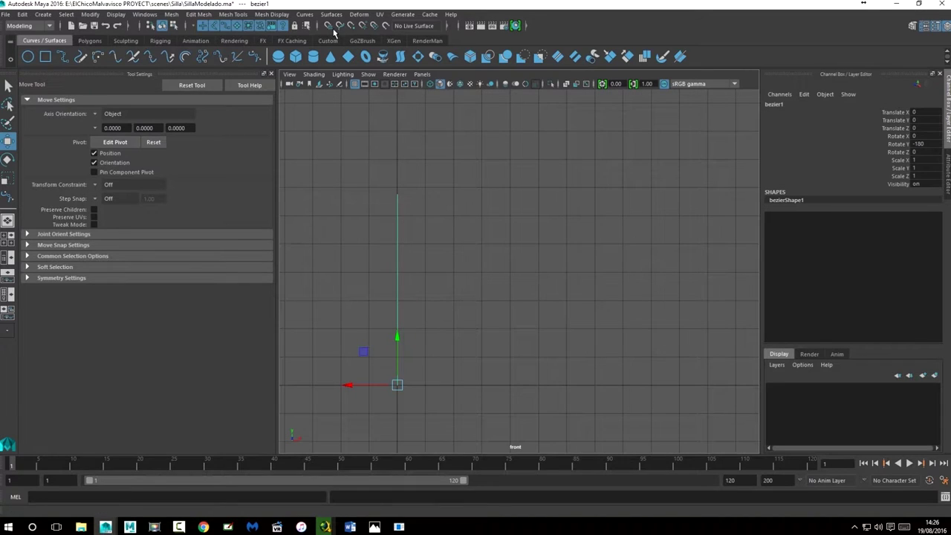
# - Draw bezier2 with grid snap: rise four units, round the top corner, drop back to the grid
pyautogui.click(43, 14)
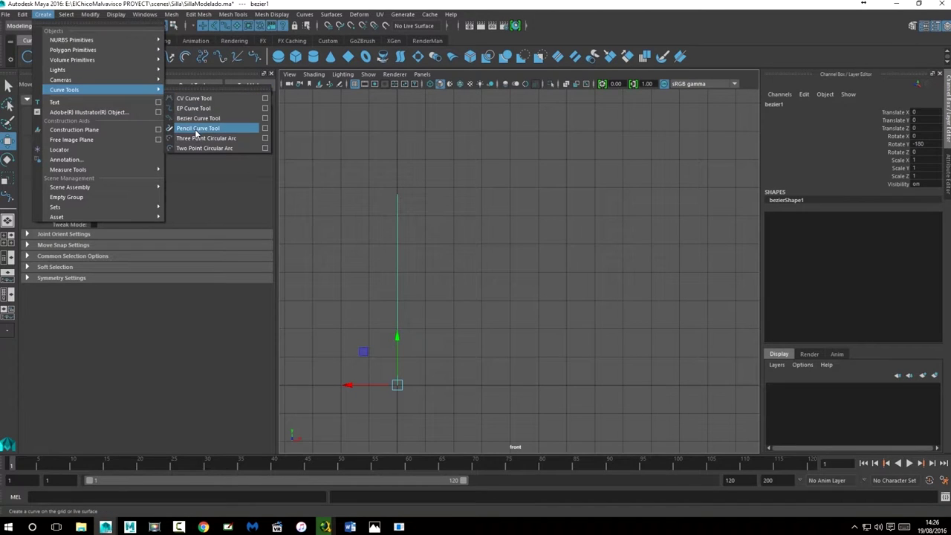
pyautogui.click(196, 119)
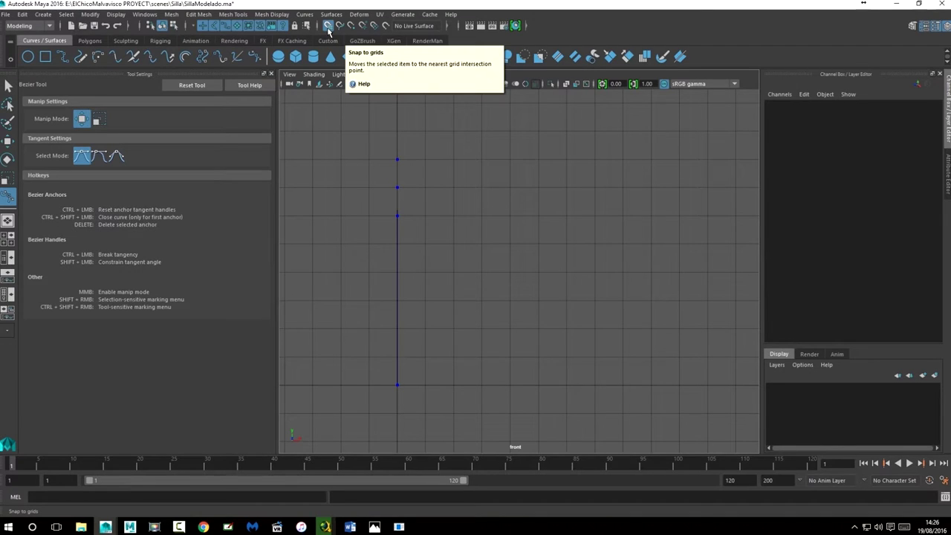
pyautogui.click(327, 27)
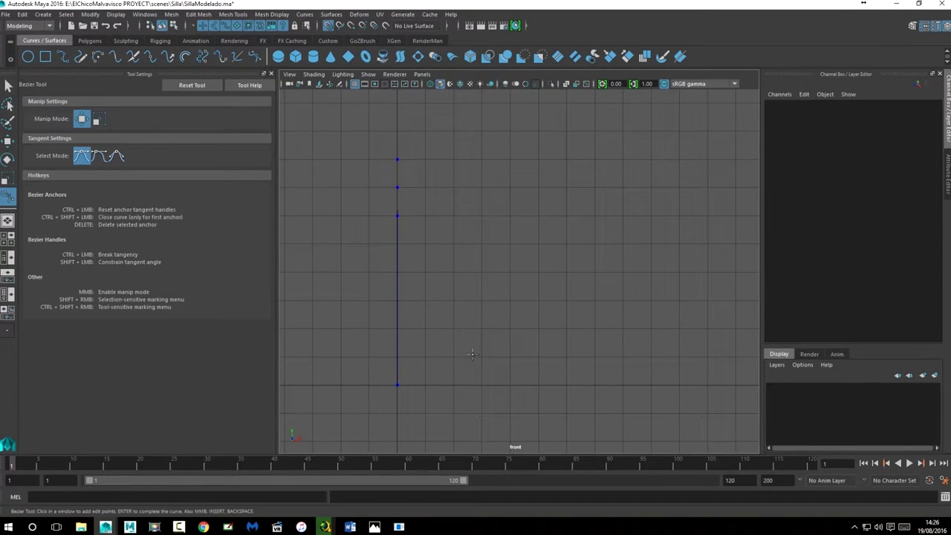
pyautogui.click(454, 384)
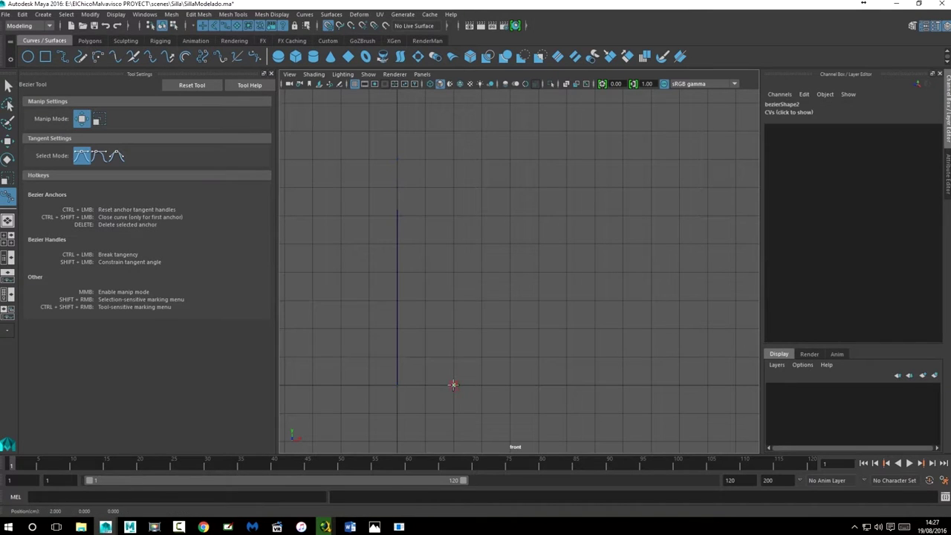
pyautogui.moveTo(454, 375); pyautogui.dragTo(453, 366)
pyautogui.click(453, 270)
pyautogui.moveTo(454, 262)
pyautogui.mouseDown()
pyautogui.moveTo(454, 244)
pyautogui.moveTo(498, 244)
pyautogui.mouseUp()
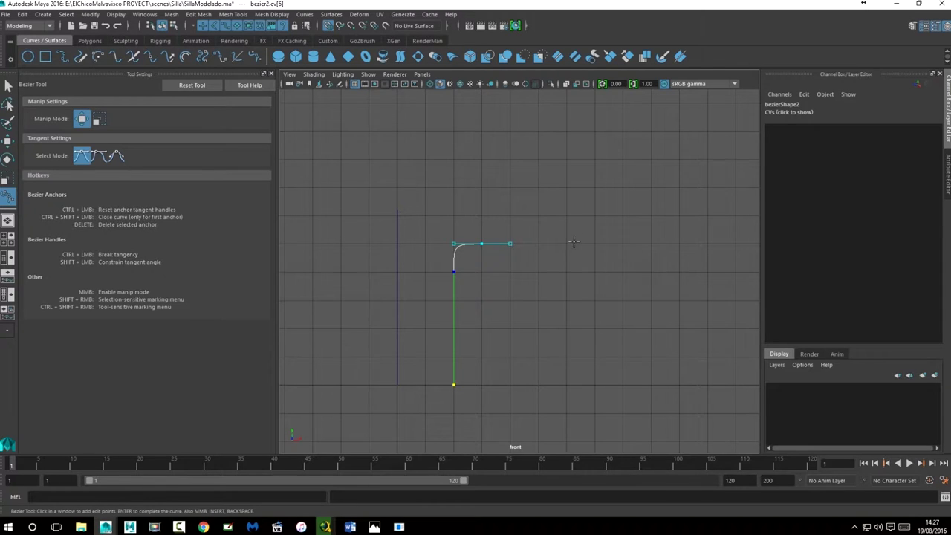
pyautogui.moveTo(566, 243)
pyautogui.mouseDown()
pyautogui.moveTo(595, 244)
pyautogui.moveTo(595, 301)
pyautogui.mouseUp()
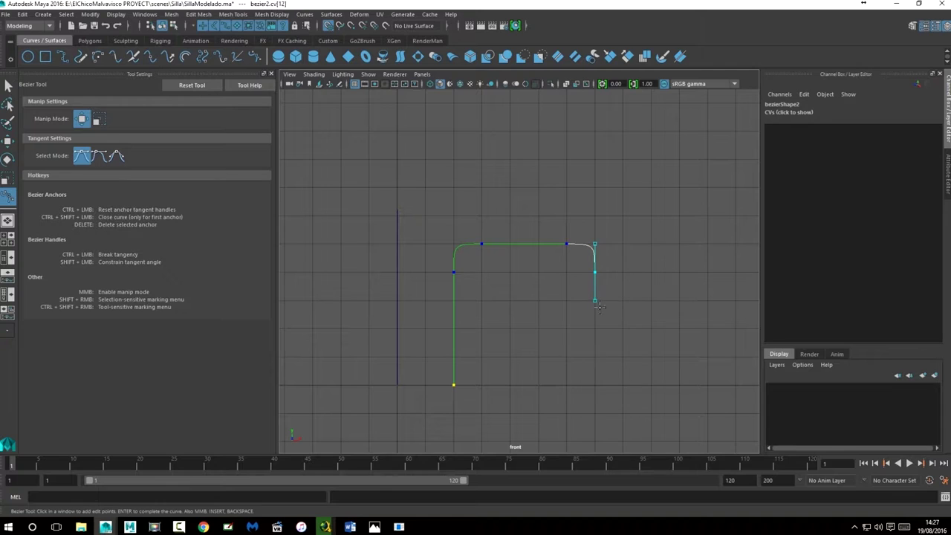
pyautogui.click(596, 385)
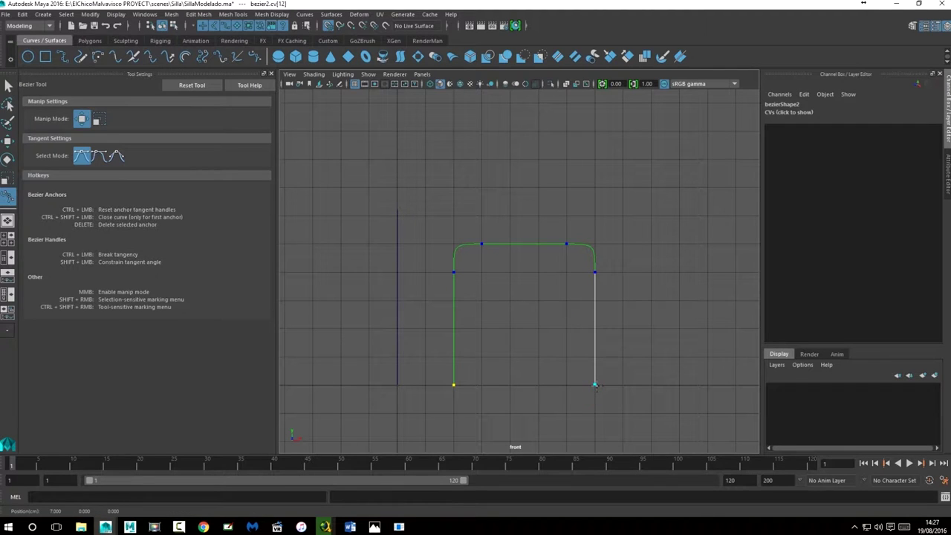
# - Select the new arch bezier2 and orbit the perspective view to inspect both curves
pyautogui.click(7, 140)
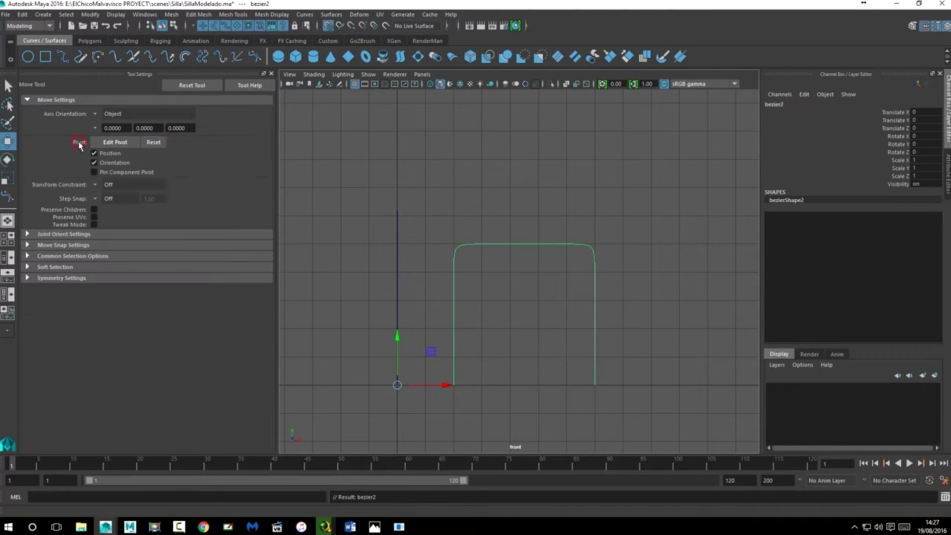
pyautogui.click(398, 215)
pyautogui.scroll(3, 498, 234)
pyautogui.scroll(-5, 499, 236)
pyautogui.press('space')
pyautogui.press('space')
pyautogui.moveTo(588, 240)
pyautogui.keyDown('alt'); pyautogui.mouseDown()
pyautogui.moveTo(677, 232)
pyautogui.moveTo(663, 239)
pyautogui.mouseUp(); pyautogui.keyUp('alt')
pyautogui.click(460, 318)
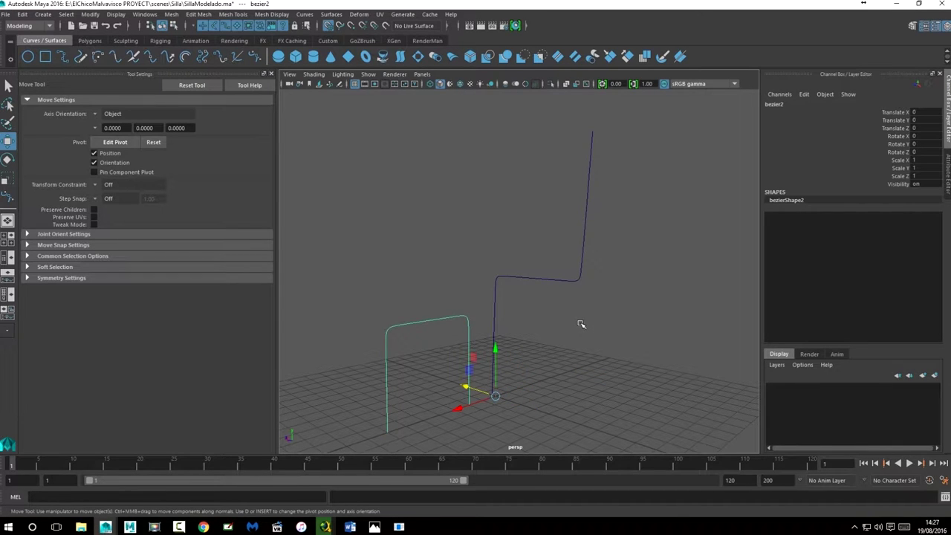
pyautogui.moveTo(552, 306)
pyautogui.keyDown('alt'); pyautogui.mouseDown()
pyautogui.moveTo(617, 323)
pyautogui.moveTo(497, 332)
pyautogui.mouseUp(); pyautogui.keyUp('alt')
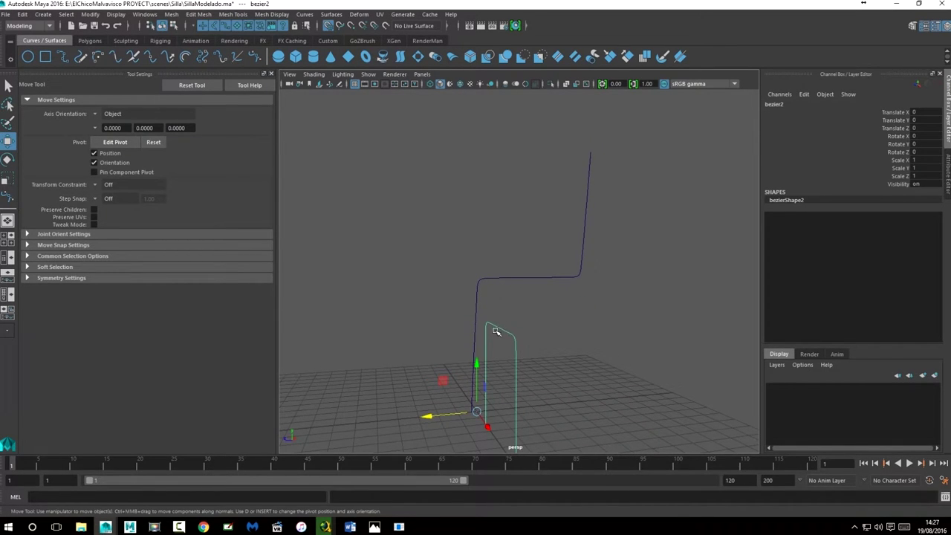
pyautogui.keyDown('alt'); pyautogui.moveTo(566, 339); pyautogui.dragTo(612, 394); pyautogui.keyUp('alt')
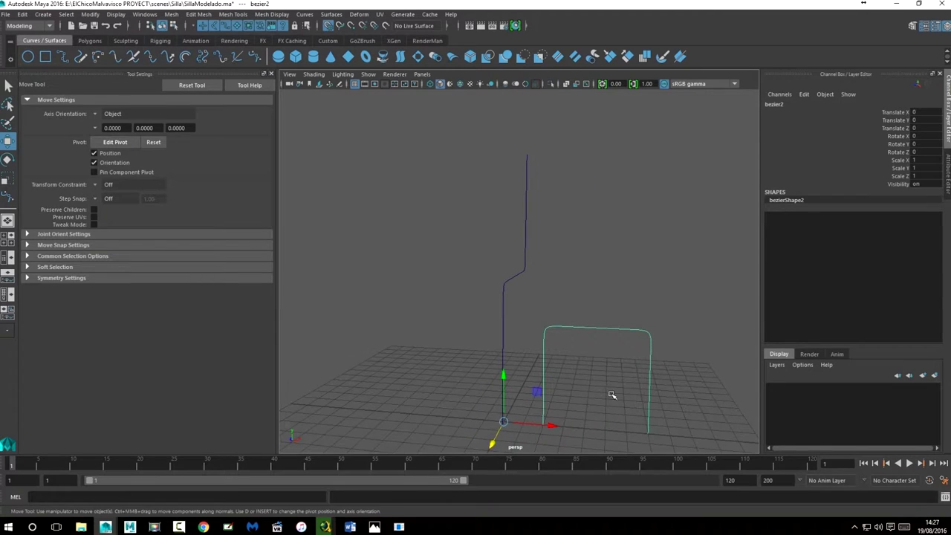
pyautogui.press('space')
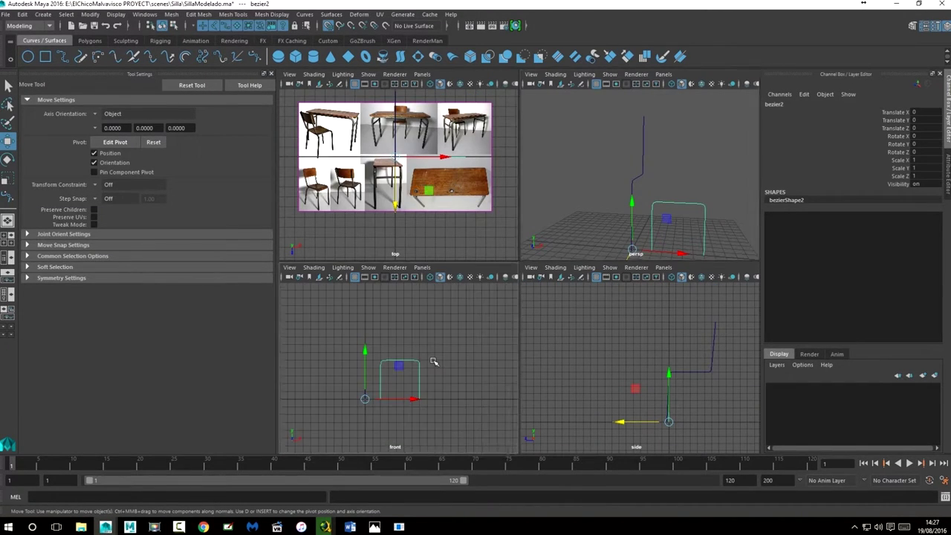
# - In the front view, select all of bezier2's CVs and move them left along X
pyautogui.press('space')
pyautogui.moveTo(487, 258); pyautogui.dragTo(429, 257, button='right')
pyautogui.moveTo(457, 208); pyautogui.dragTo(614, 388)
pyautogui.scroll(3, 614, 387)
pyautogui.moveTo(569, 314); pyautogui.dragTo(407, 314)
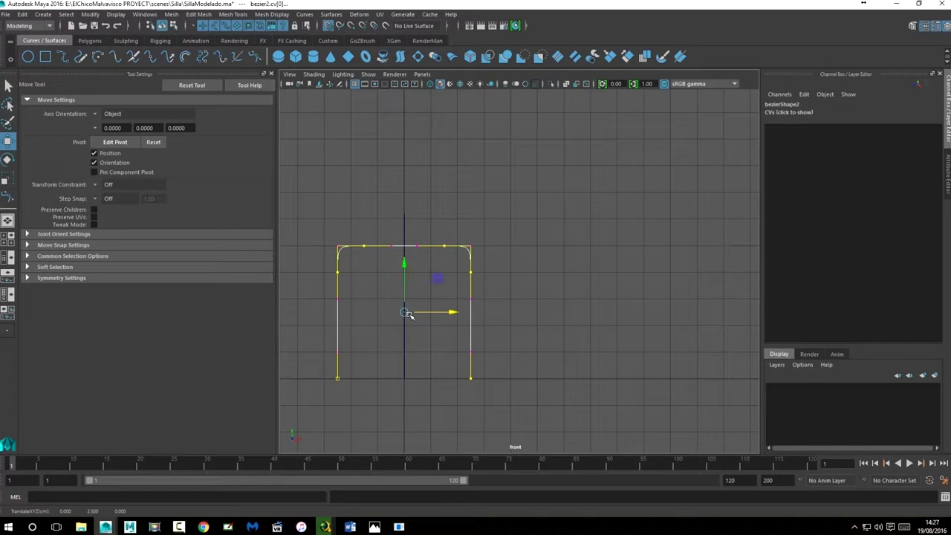
# - In the four-view layout, select the arch's top CVs and raise them along Y
pyautogui.keyDown('alt'); pyautogui.moveTo(493, 329); pyautogui.dragTo(573, 222, button='middle'); pyautogui.keyUp('alt')
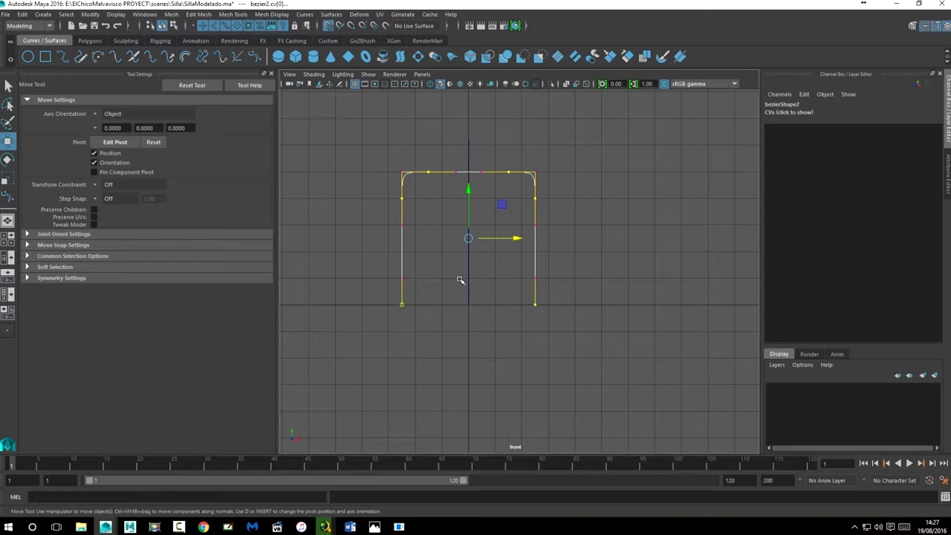
pyautogui.scroll(3, 529, 197)
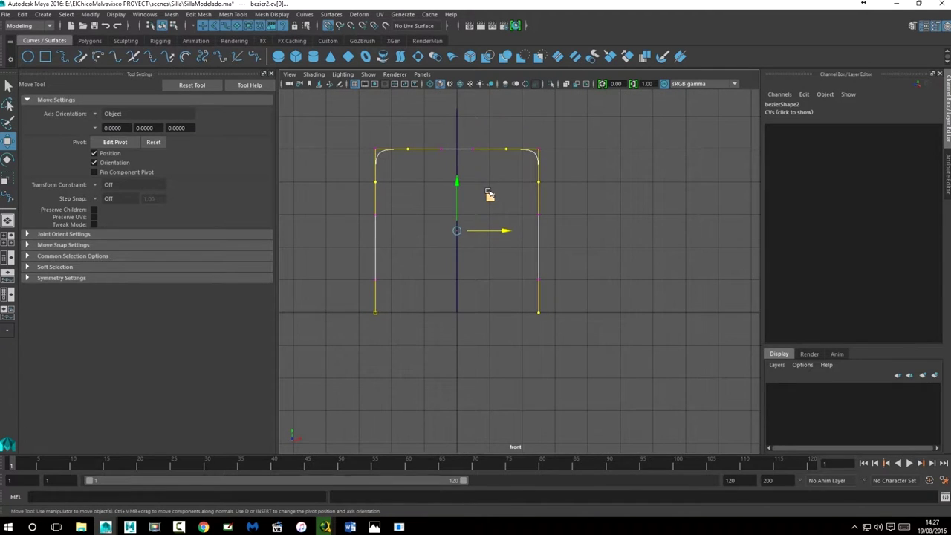
pyautogui.press('space')
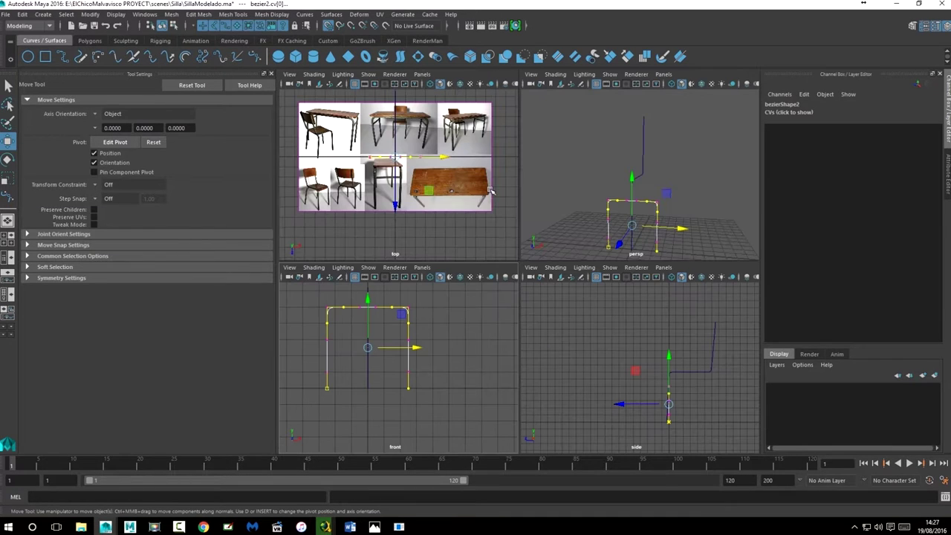
pyautogui.keyDown('alt'); pyautogui.moveTo(657, 210); pyautogui.dragTo(625, 216); pyautogui.keyUp('alt')
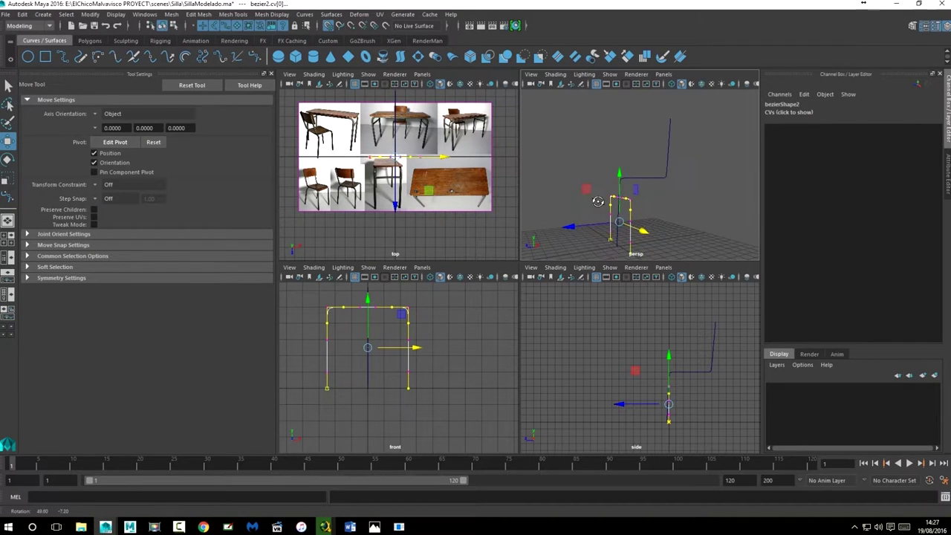
pyautogui.moveTo(306, 291); pyautogui.dragTo(442, 339)
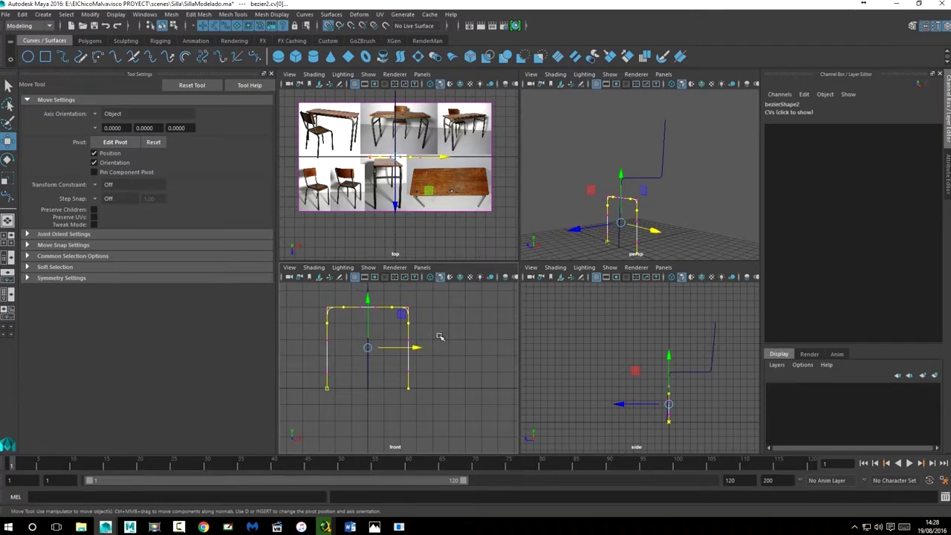
pyautogui.click(271, 75)
pyautogui.scroll(3, 240, 323)
pyautogui.moveTo(184, 335)
pyautogui.mouseDown()
pyautogui.moveTo(181, 319)
pyautogui.moveTo(182, 344)
pyautogui.moveTo(185, 307)
pyautogui.moveTo(182, 356)
pyautogui.mouseUp()
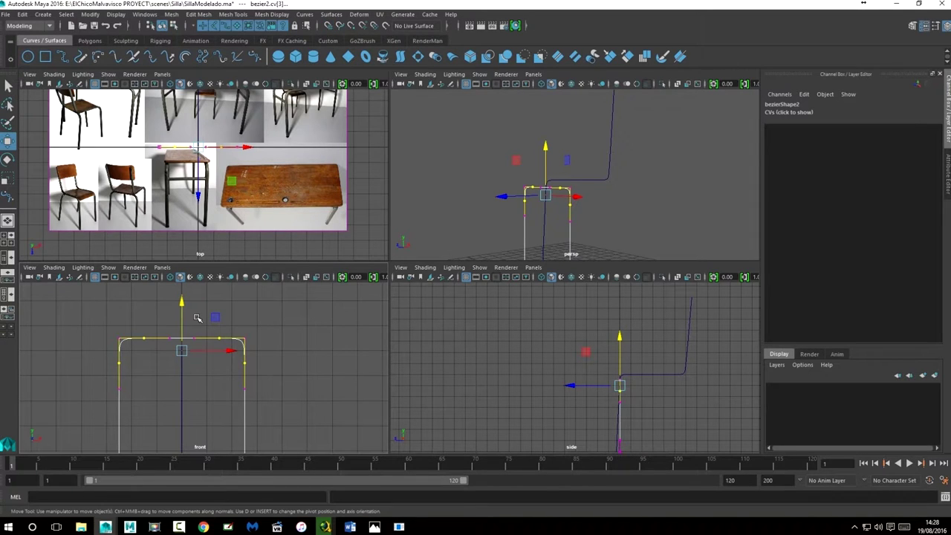
# - Reselect the top CVs and retry the Y moves with undos until they meet bezier1's bend
pyautogui.click(275, 333)
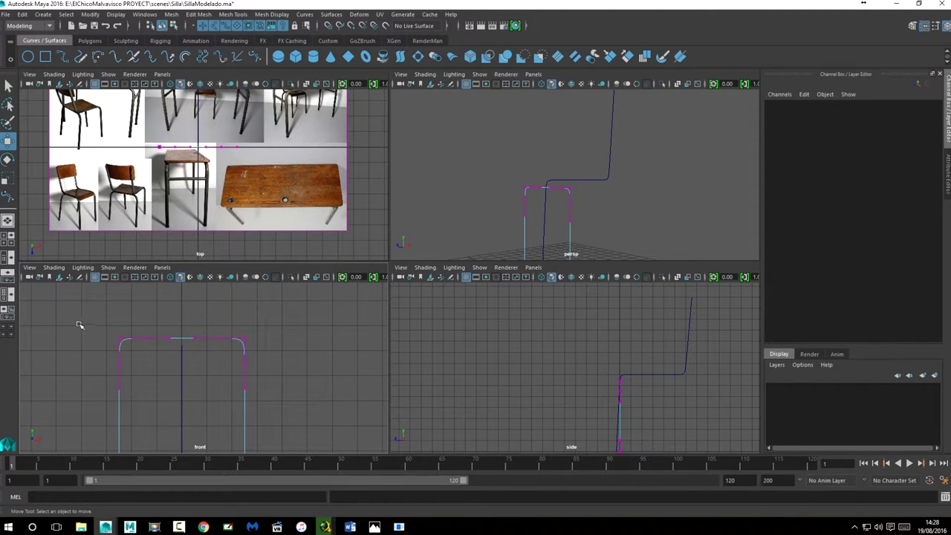
pyautogui.moveTo(79, 325); pyautogui.dragTo(289, 355)
pyautogui.moveTo(184, 295); pyautogui.dragTo(183, 287)
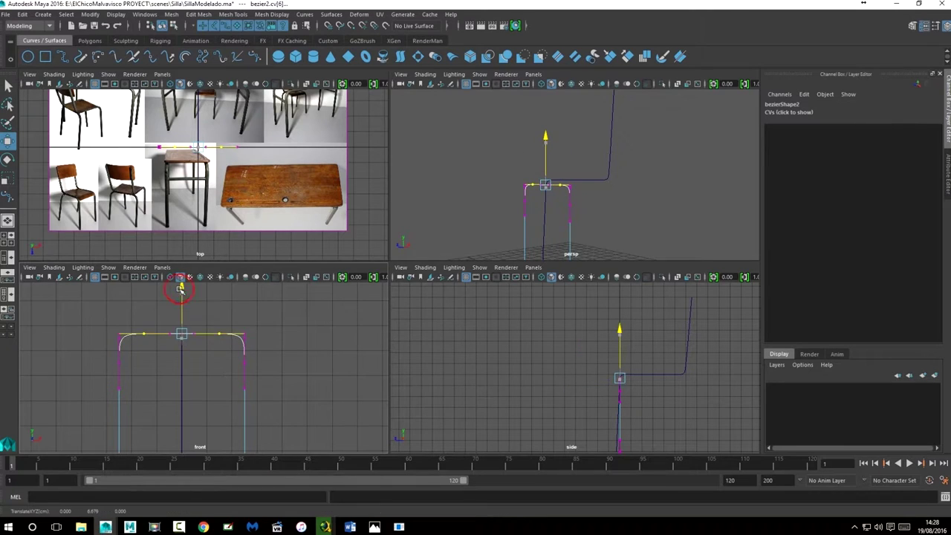
pyautogui.hotkey('ctrl', 'z')
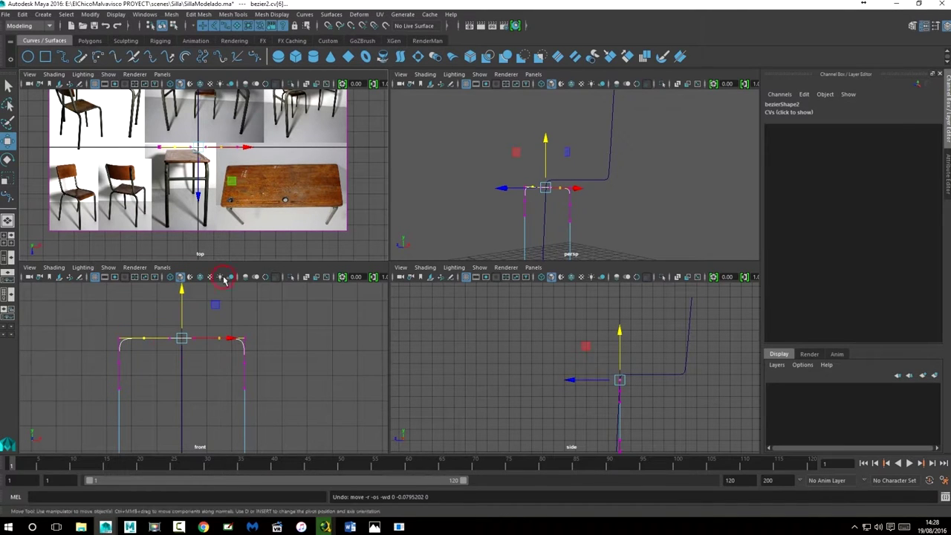
pyautogui.moveTo(182, 294); pyautogui.dragTo(181, 277)
pyautogui.hotkey('ctrl', 'z')
pyautogui.moveTo(99, 355); pyautogui.dragTo(279, 385)
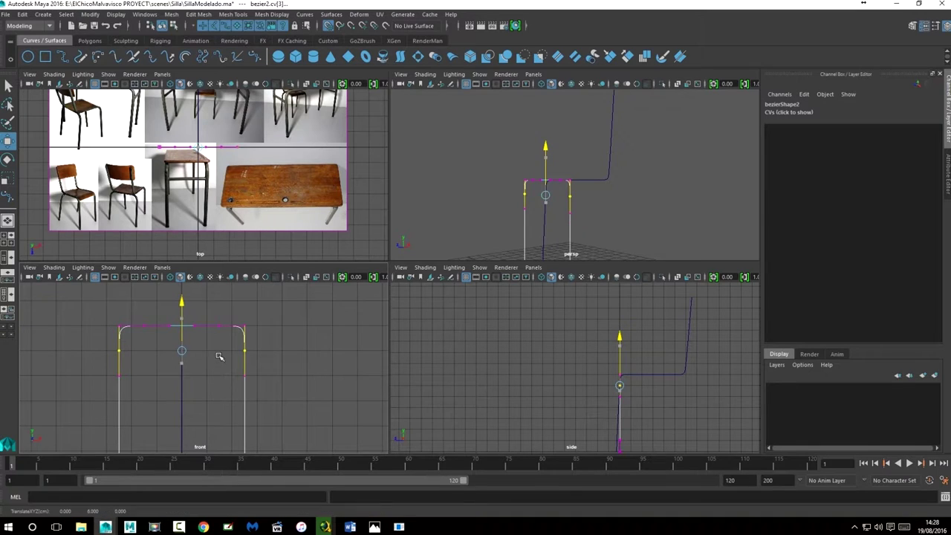
pyautogui.keyDown('alt'); pyautogui.moveTo(648, 206); pyautogui.dragTo(602, 208); pyautogui.keyUp('alt')
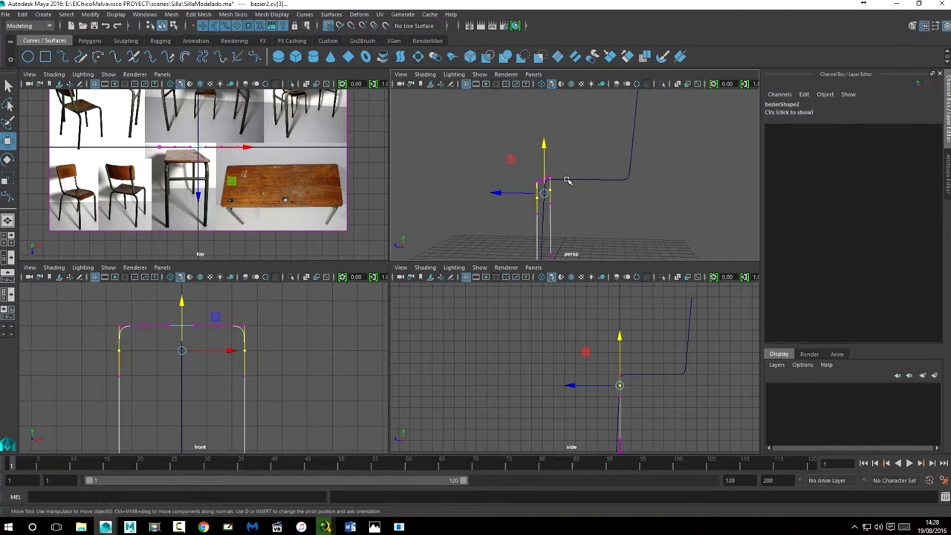
pyautogui.keyDown('alt'); pyautogui.moveTo(567, 181); pyautogui.dragTo(610, 202); pyautogui.keyUp('alt')
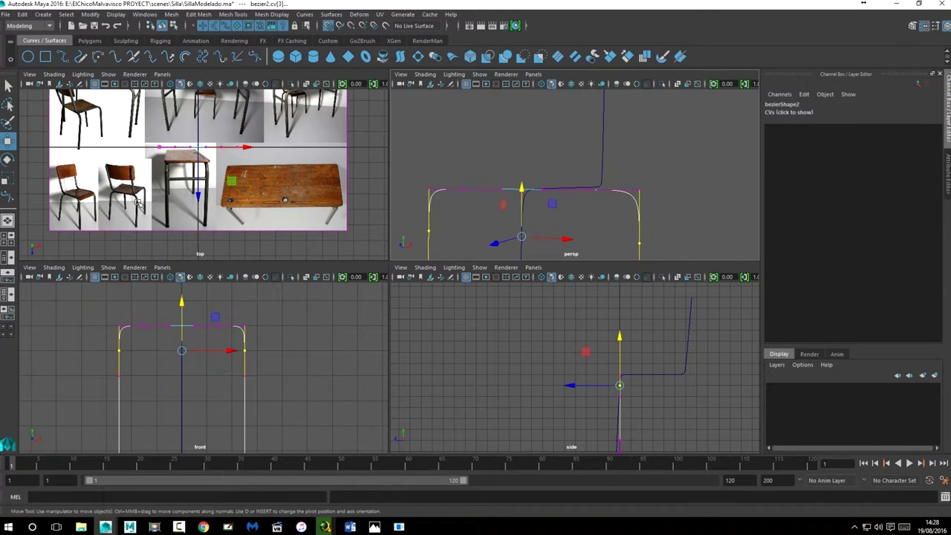
# - Check the top-view reference photos, then lower the arch's top CVs in the front view
pyautogui.press('space')
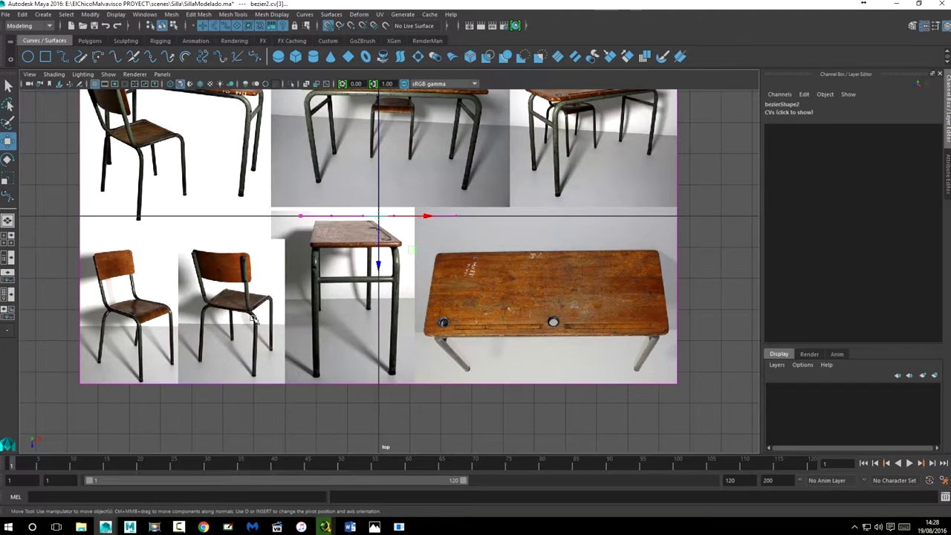
pyautogui.scroll(2, 253, 320)
pyautogui.scroll(2, 254, 327)
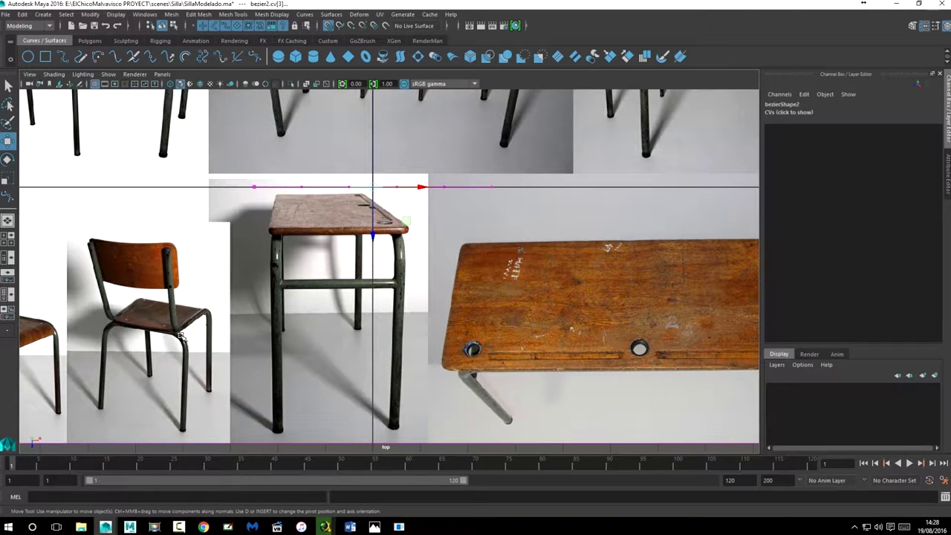
pyautogui.press('space')
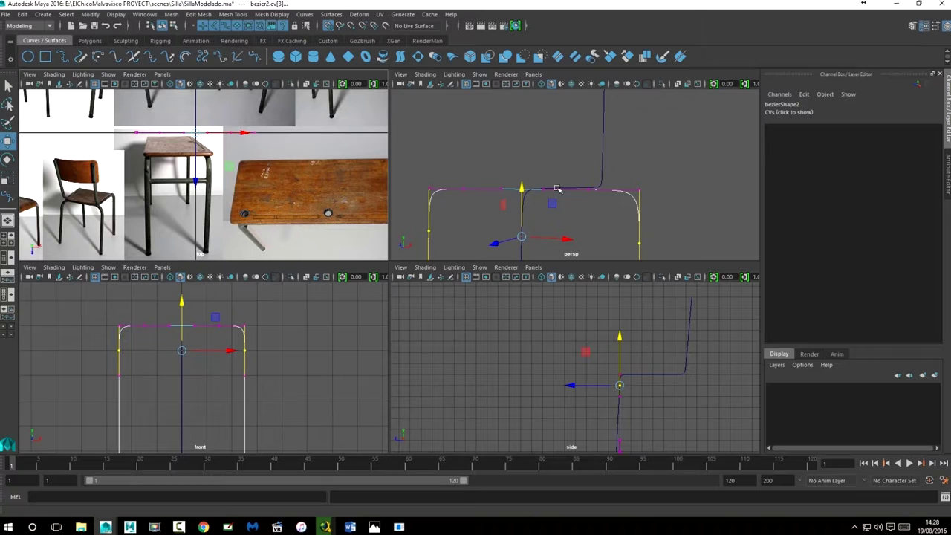
pyautogui.press('space')
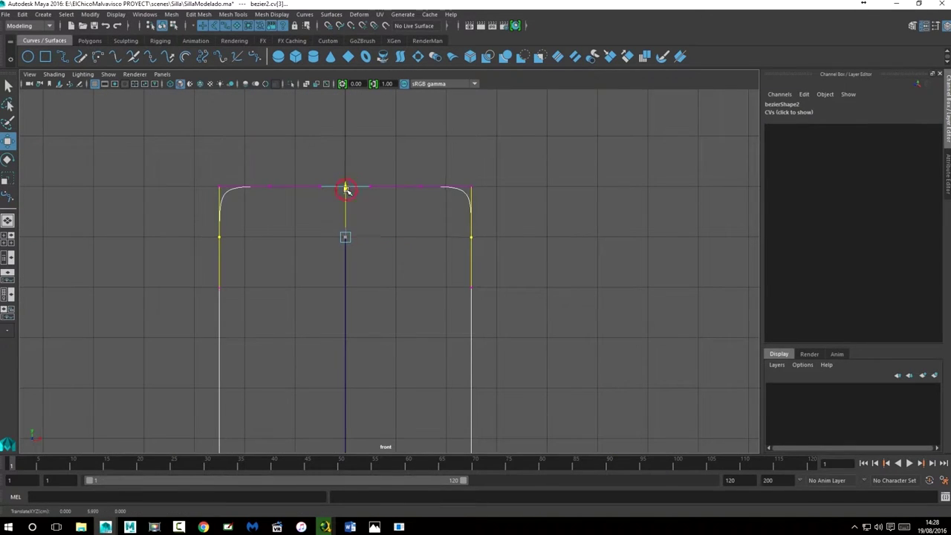
pyautogui.moveTo(148, 146); pyautogui.dragTo(520, 263)
pyautogui.moveTo(345, 162); pyautogui.dragTo(344, 190)
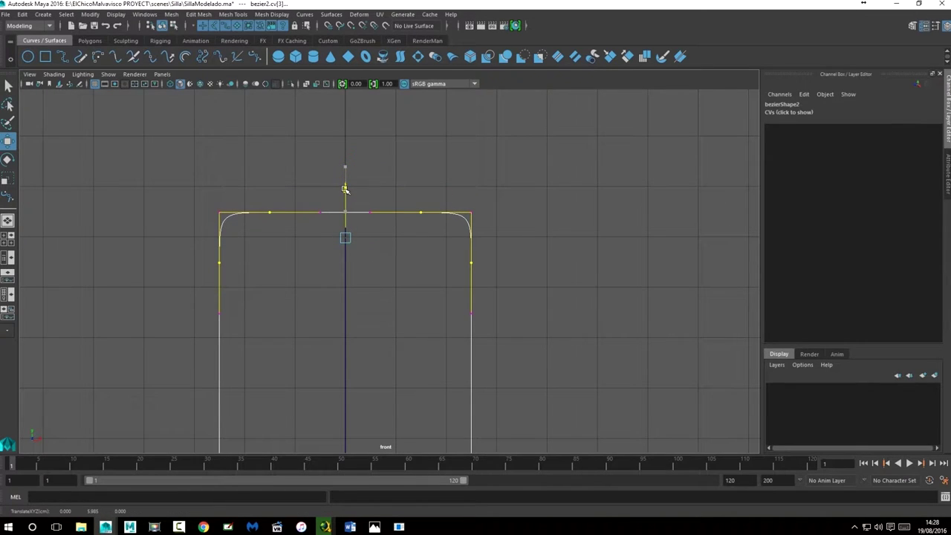
# - Raise the top CVs slightly, check in perspective, and undo the last move
pyautogui.press('space')
pyautogui.press('space')
pyautogui.keyDown('alt'); pyautogui.moveTo(612, 238); pyautogui.dragTo(463, 228); pyautogui.keyUp('alt')
pyautogui.keyDown('alt'); pyautogui.moveTo(490, 233); pyautogui.dragTo(495, 230); pyautogui.keyUp('alt')
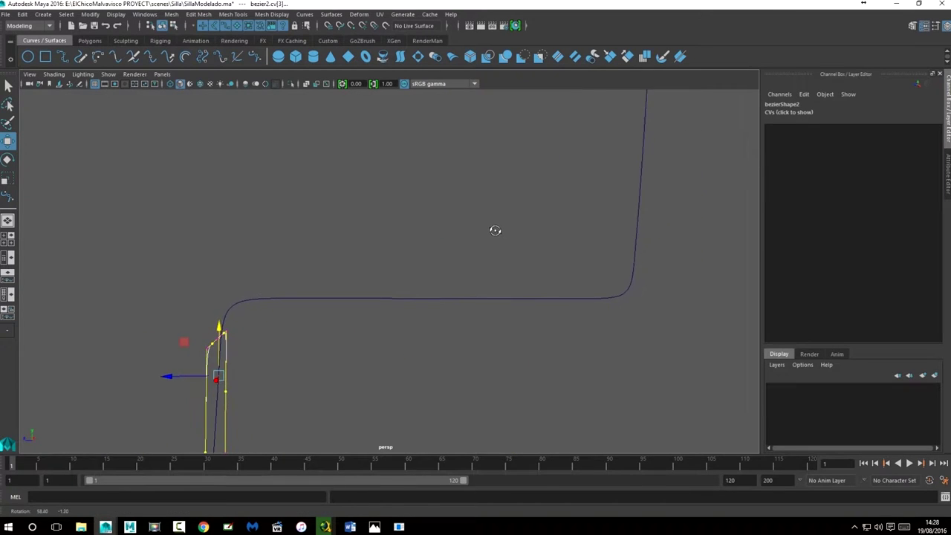
pyautogui.press('space')
pyautogui.moveTo(184, 303); pyautogui.dragTo(183, 296)
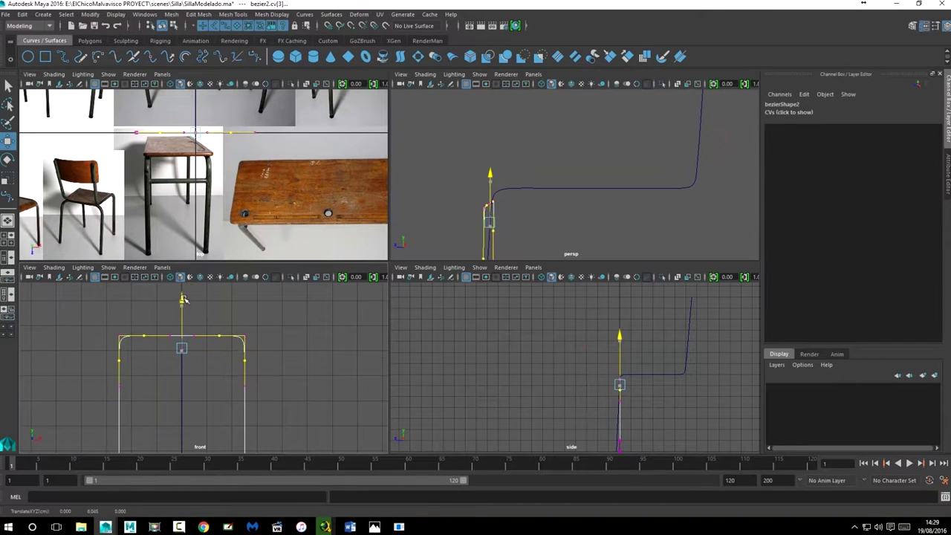
pyautogui.keyDown('alt'); pyautogui.moveTo(661, 206); pyautogui.dragTo(640, 199); pyautogui.keyUp('alt')
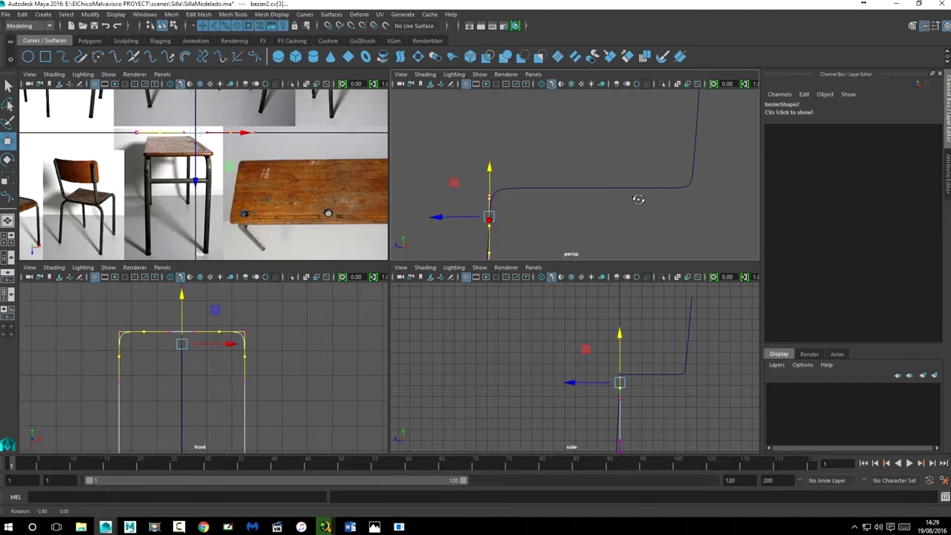
pyautogui.hotkey('ctrl', 'z')
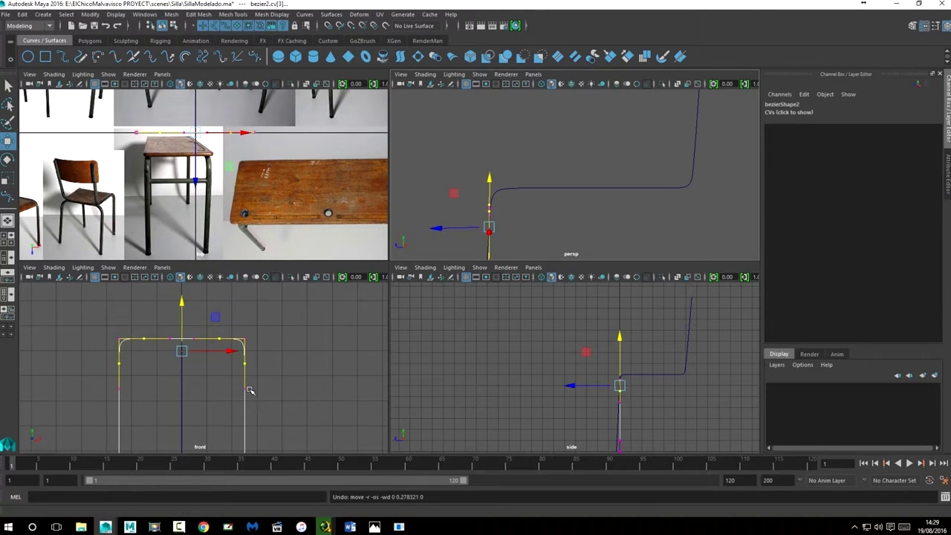
# - Return to object mode and move bezier2 along Z to about -5.979
pyautogui.press('F8')
pyautogui.moveTo(590, 266)
pyautogui.keyDown('alt'); pyautogui.mouseDown()
pyautogui.moveTo(545, 212)
pyautogui.moveTo(582, 219)
pyautogui.moveTo(548, 218)
pyautogui.moveTo(636, 185)
pyautogui.moveTo(548, 214)
pyautogui.mouseUp(); pyautogui.keyUp('alt')
pyautogui.press('f')
pyautogui.moveTo(493, 227); pyautogui.dragTo(563, 219)
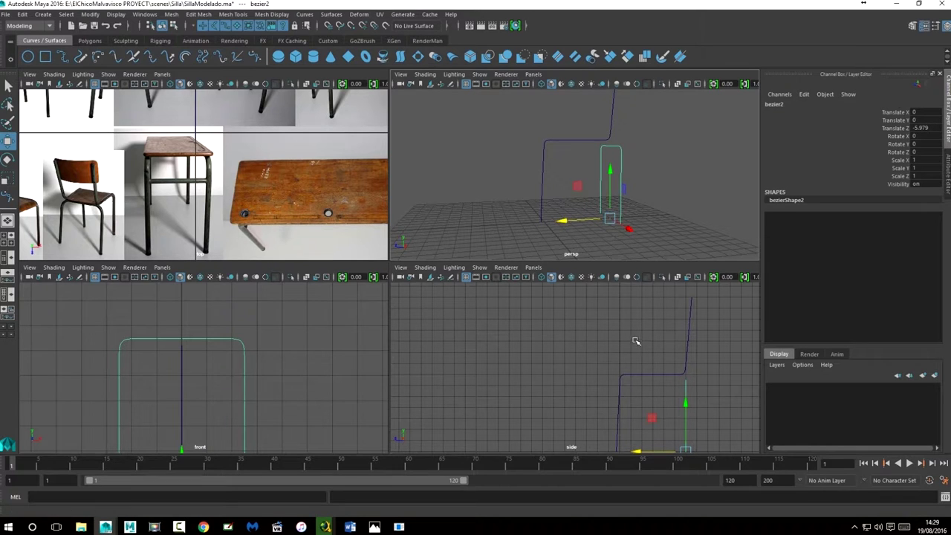
# - Enlarge the side view and examine the side curve's control vertices, then deselect them
pyautogui.press('space')
pyautogui.moveTo(594, 329)
pyautogui.keyDown('alt'); pyautogui.mouseDown(button='middle')
pyautogui.moveTo(525, 249)
pyautogui.moveTo(442, 214)
pyautogui.mouseUp(button='middle'); pyautogui.keyUp('alt')
pyautogui.keyDown('alt'); pyautogui.moveTo(442, 214); pyautogui.dragTo(730, 262, button='right'); pyautogui.keyUp('alt')
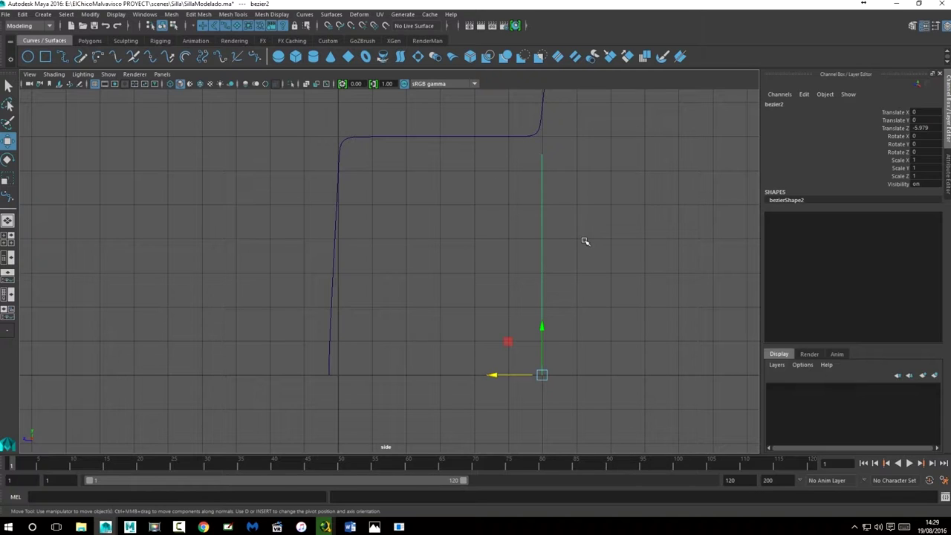
pyautogui.moveTo(543, 214); pyautogui.dragTo(486, 212, button='right')
pyautogui.moveTo(519, 145); pyautogui.dragTo(626, 259)
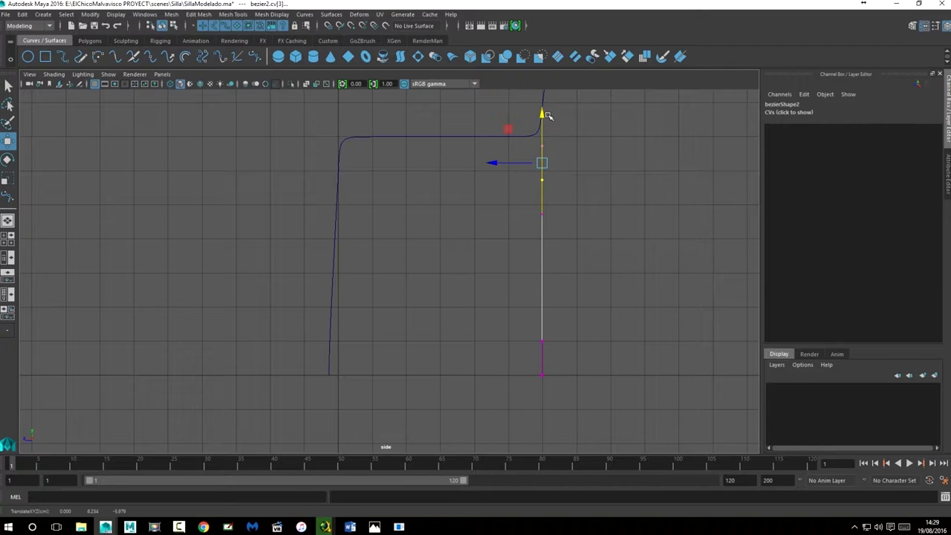
pyautogui.click(599, 185)
# - Orbit the perspective view around both chair curves to face the frame front-on
pyautogui.press('space')
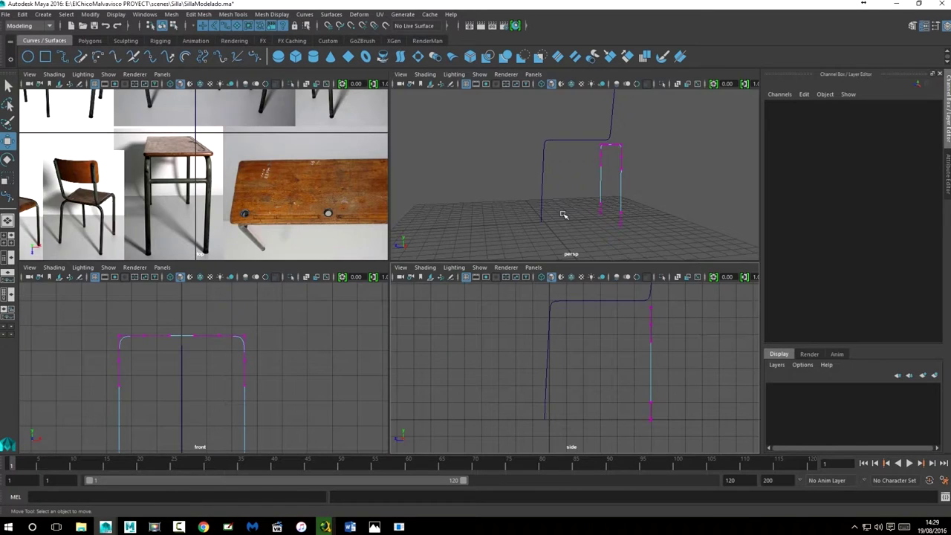
pyautogui.press('space')
pyautogui.keyDown('alt'); pyautogui.moveTo(563, 223); pyautogui.dragTo(520, 232); pyautogui.keyUp('alt')
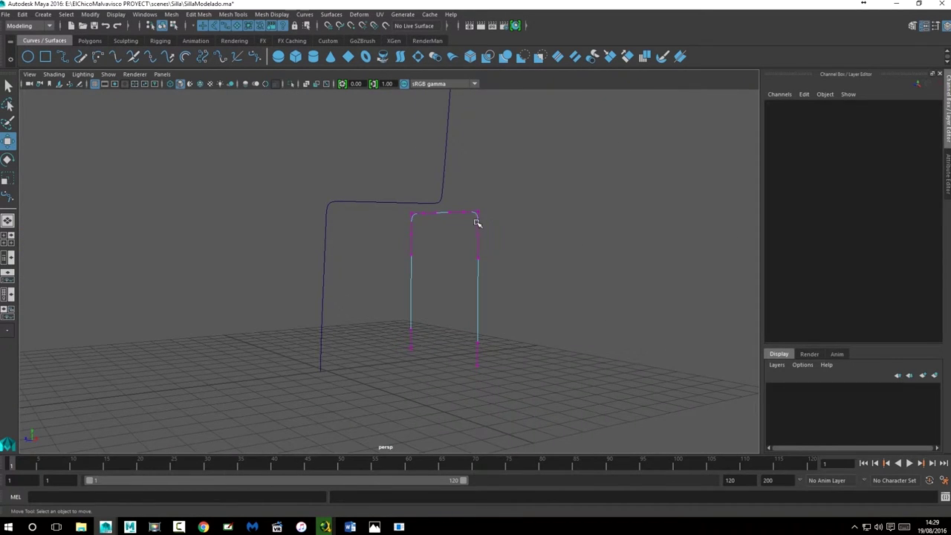
pyautogui.moveTo(477, 222); pyautogui.dragTo(520, 208, button='right')
pyautogui.moveTo(561, 267)
pyautogui.keyDown('alt'); pyautogui.mouseDown()
pyautogui.moveTo(577, 321)
pyautogui.moveTo(510, 280)
pyautogui.mouseUp(); pyautogui.keyUp('alt')
# - Tumble the perspective view again to inspect the chair frame from other angles
pyautogui.press('space')
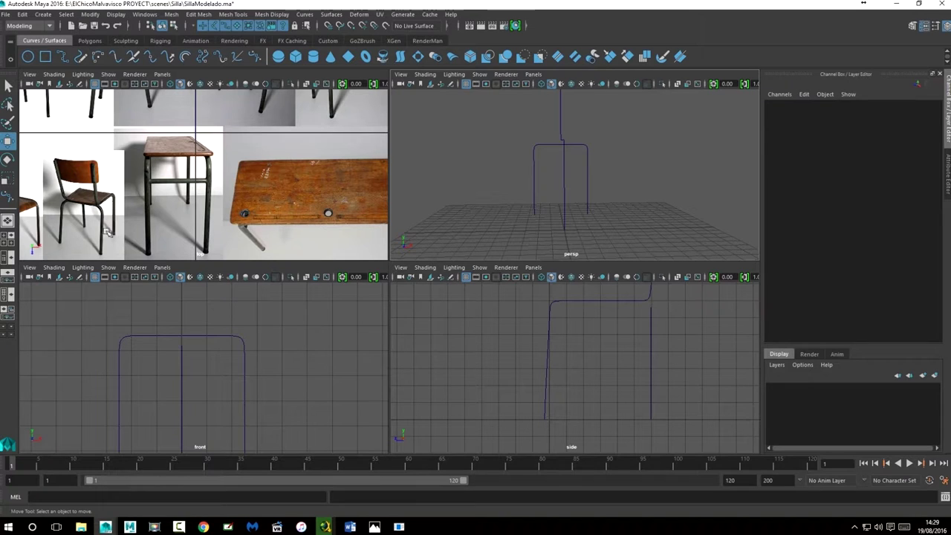
pyautogui.press('space')
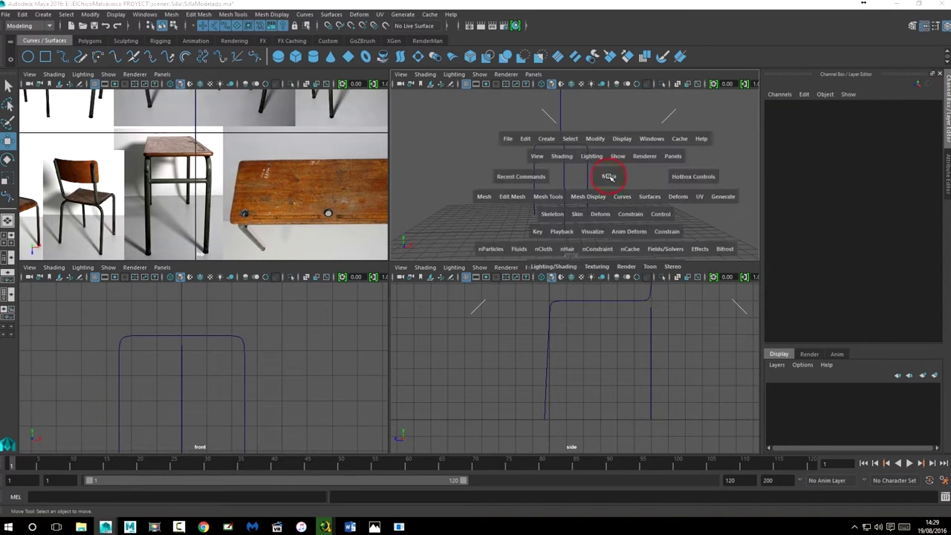
pyautogui.keyDown('alt'); pyautogui.moveTo(387, 250); pyautogui.dragTo(381, 269); pyautogui.keyUp('alt')
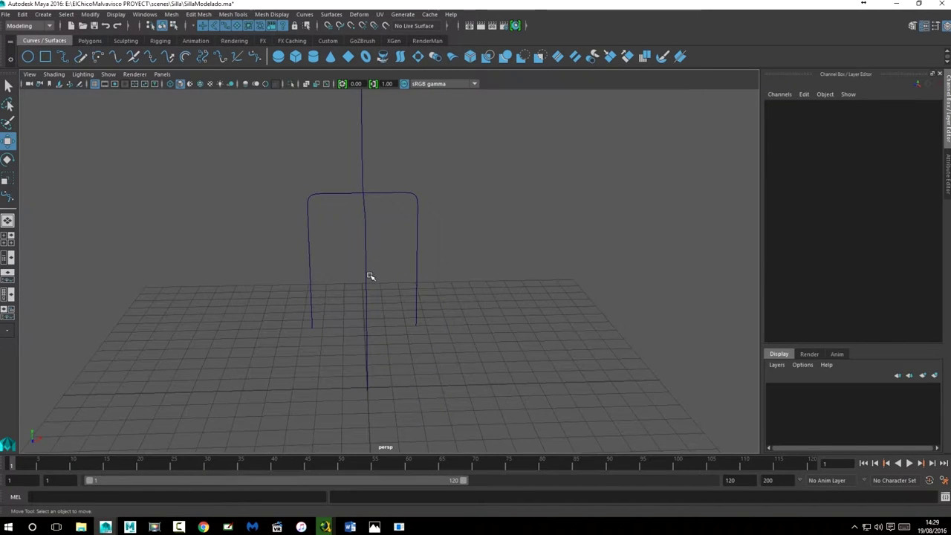
pyautogui.moveTo(479, 276)
pyautogui.keyDown('alt'); pyautogui.mouseDown()
pyautogui.moveTo(410, 293)
pyautogui.moveTo(388, 332)
pyautogui.moveTo(446, 309)
pyautogui.moveTo(433, 304)
pyautogui.mouseUp(); pyautogui.keyUp('alt')
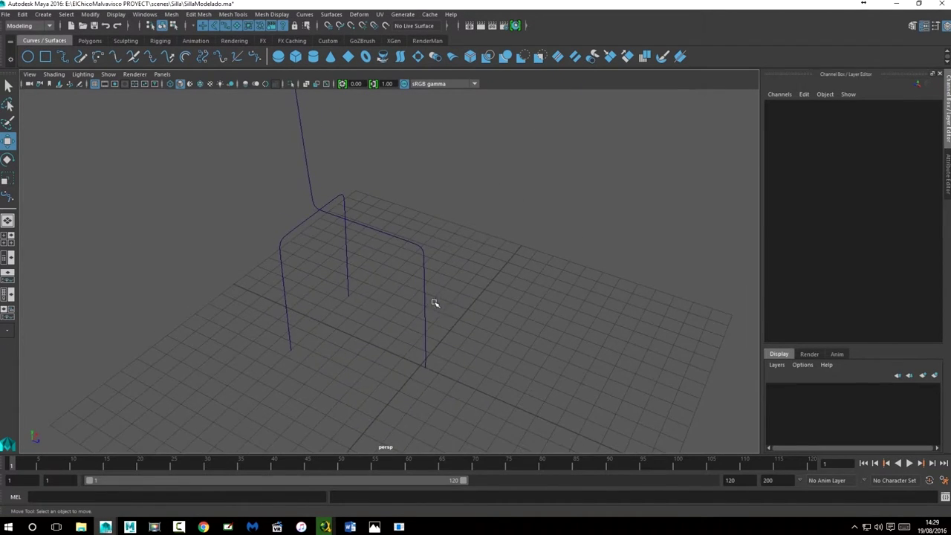
pyautogui.press('space')
pyautogui.press('space')
# - Zoom into the chair photo, undo the temporary seat sketch, and return to four views
pyautogui.scroll(2, 217, 245)
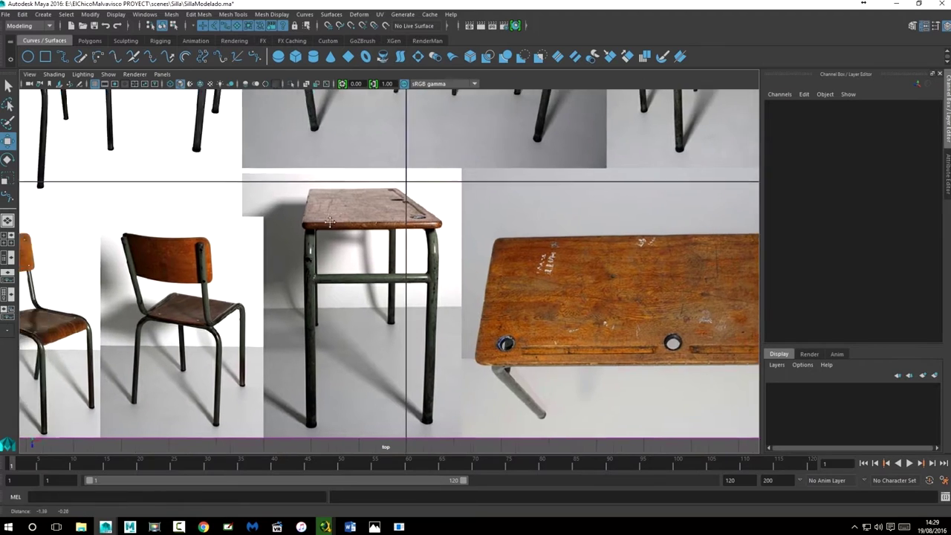
pyautogui.scroll(2, 219, 260)
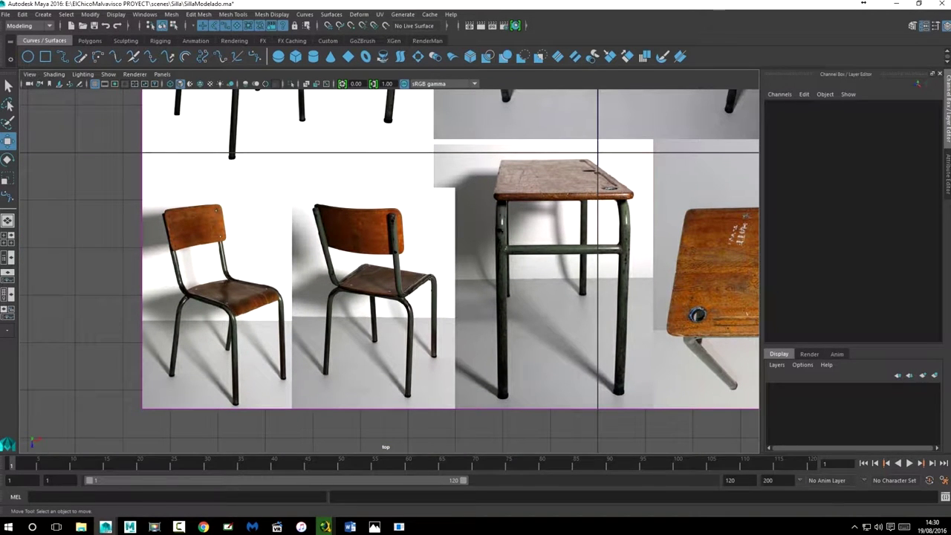
pyautogui.moveTo(186, 291)
pyautogui.mouseDown()
pyautogui.moveTo(259, 294)
pyautogui.moveTo(201, 301)
pyautogui.mouseUp()
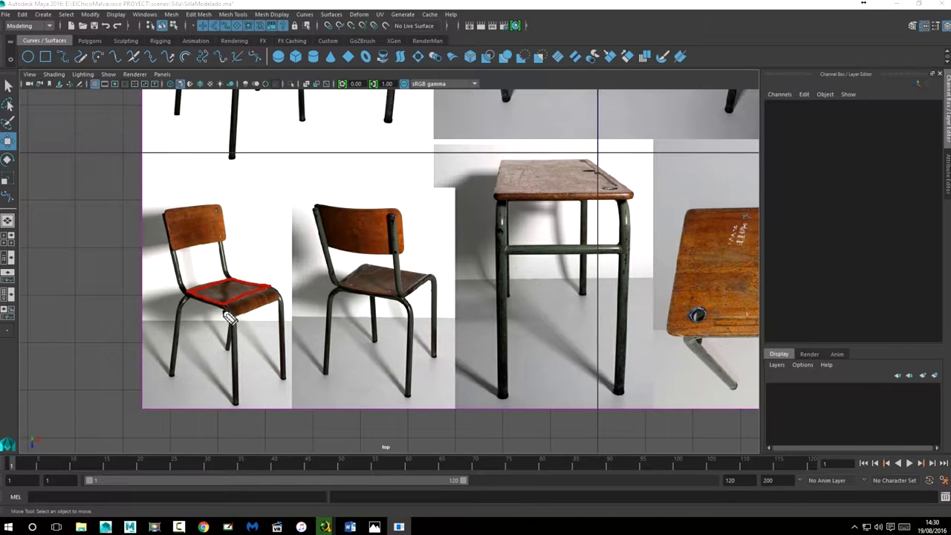
pyautogui.click(212, 315)
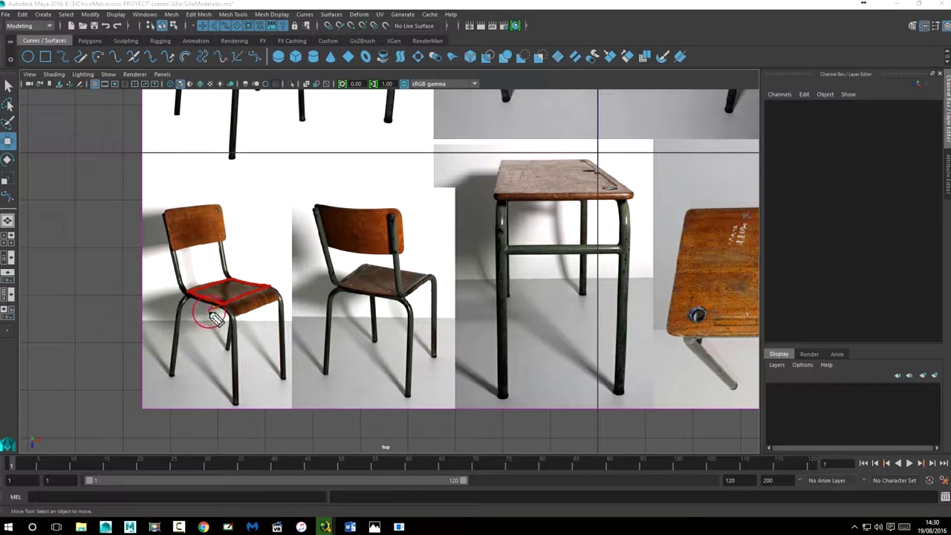
pyautogui.click(280, 287)
pyautogui.click(281, 286)
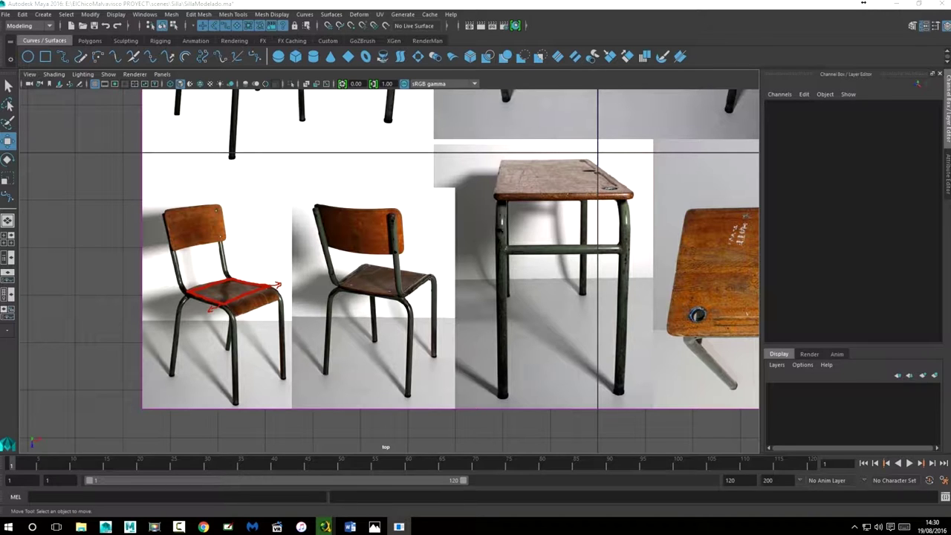
pyautogui.hotkey('ctrl', 'z')
pyautogui.press('space')
pyautogui.press('space')
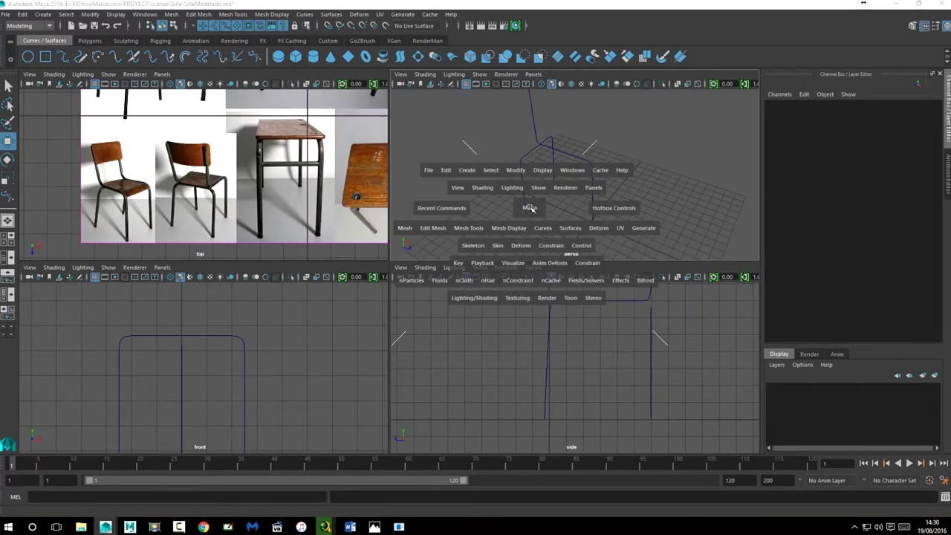
# - Select the side-profile curve bezier1 and bring up a zoomed-in front view
pyautogui.moveTo(492, 260)
pyautogui.keyDown('alt'); pyautogui.mouseDown()
pyautogui.moveTo(614, 292)
pyautogui.moveTo(600, 274)
pyautogui.moveTo(520, 246)
pyautogui.moveTo(539, 234)
pyautogui.moveTo(614, 231)
pyautogui.mouseUp(); pyautogui.keyUp('alt')
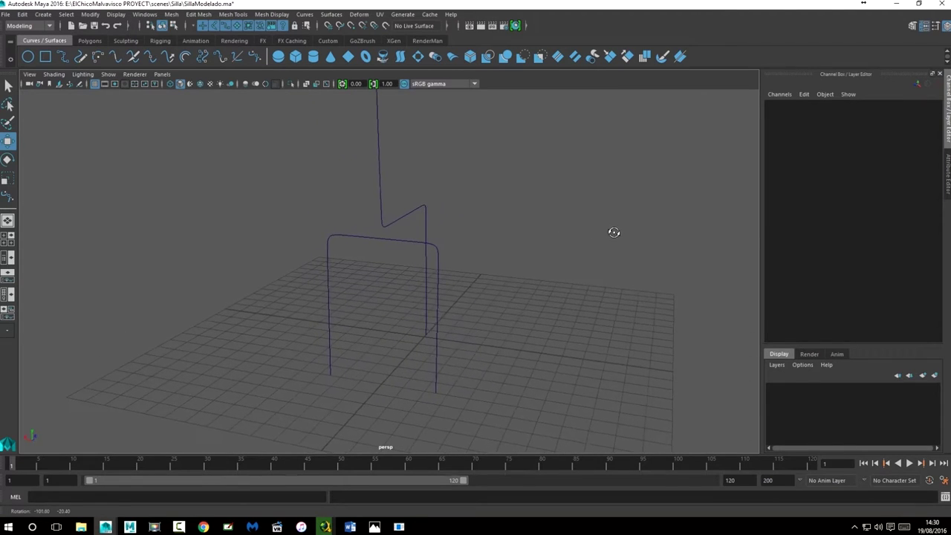
pyautogui.click(418, 211)
pyautogui.keyDown('alt'); pyautogui.moveTo(471, 265); pyautogui.dragTo(474, 303); pyautogui.keyUp('alt')
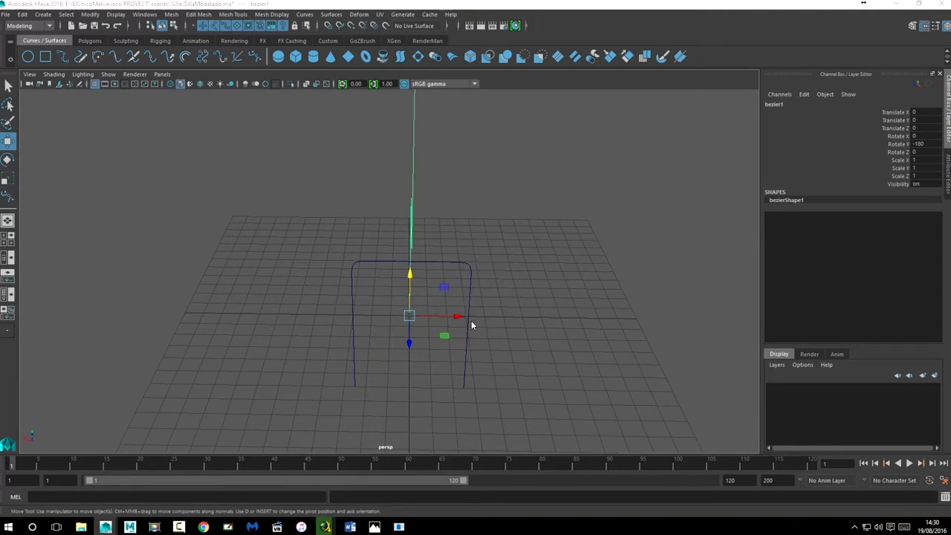
pyautogui.press('space')
pyautogui.press('space')
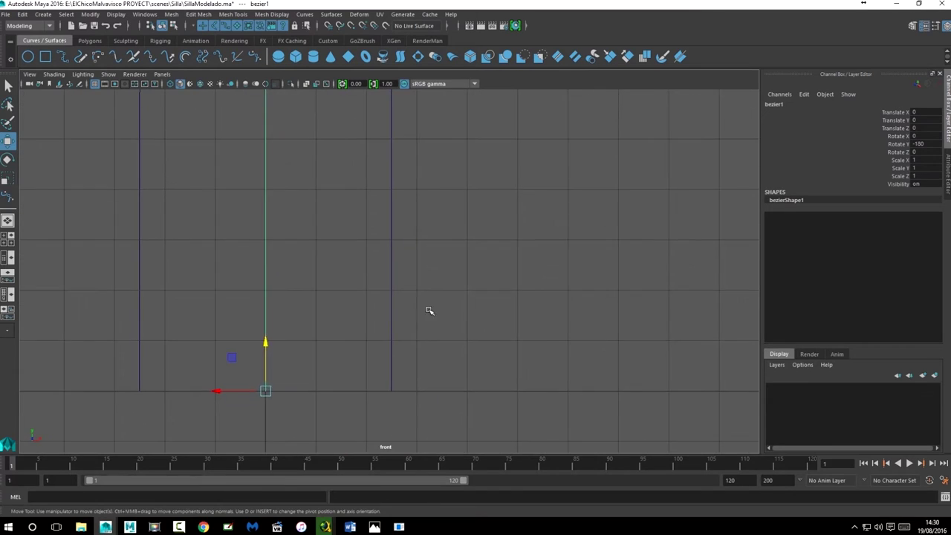
pyautogui.scroll(1, 404, 329)
pyautogui.scroll(1, 255, 373)
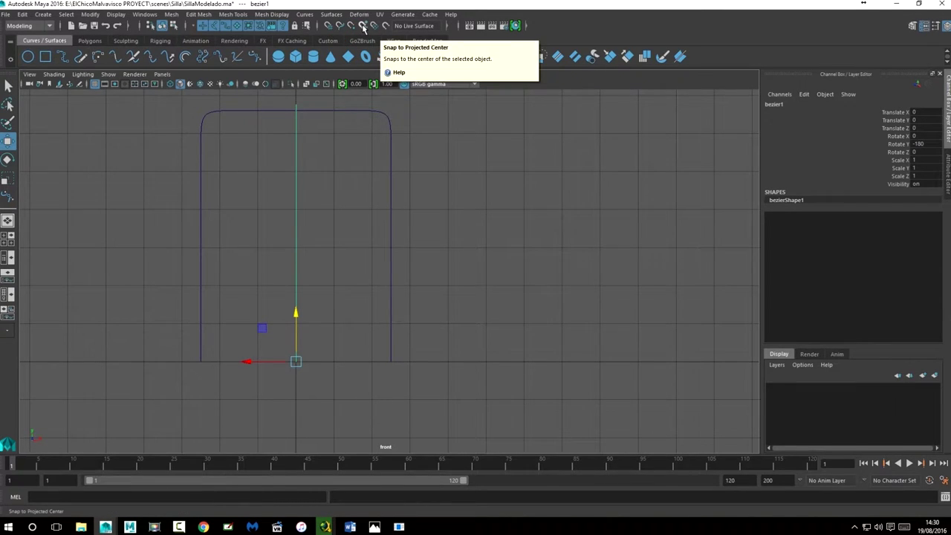
# - Try moving the curve to X 2.5 with snapping, check it in perspective, then undo
pyautogui.click(340, 25)
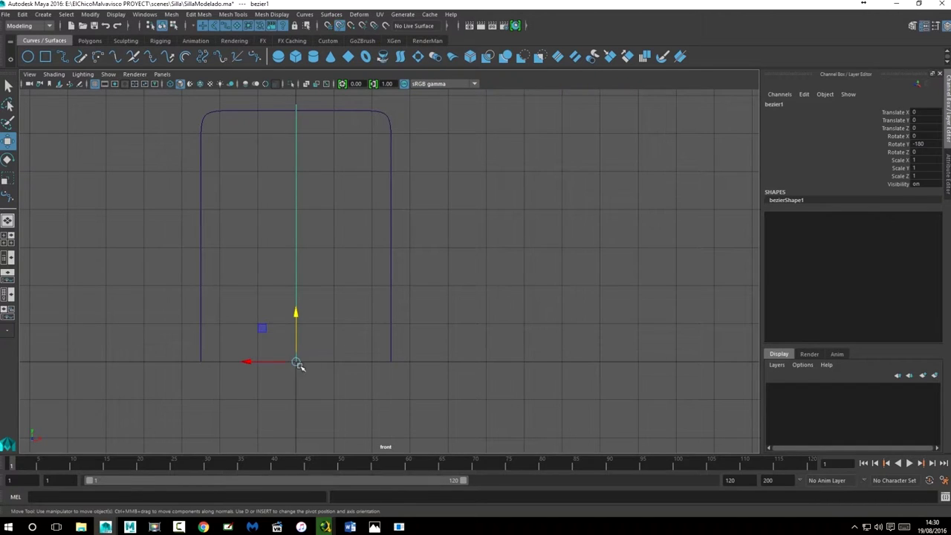
pyautogui.moveTo(297, 362); pyautogui.dragTo(363, 363)
pyautogui.moveTo(393, 315); pyautogui.dragTo(387, 330, button='middle')
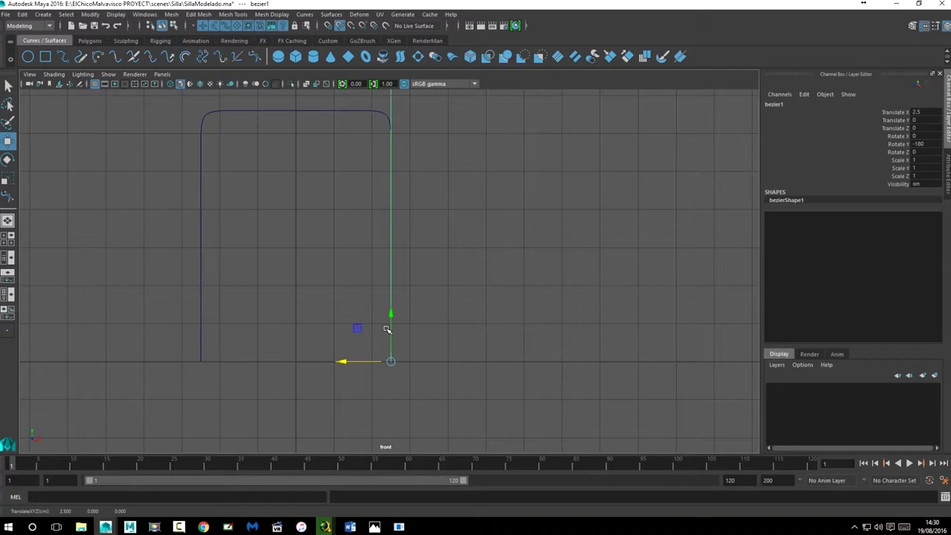
pyautogui.press('space')
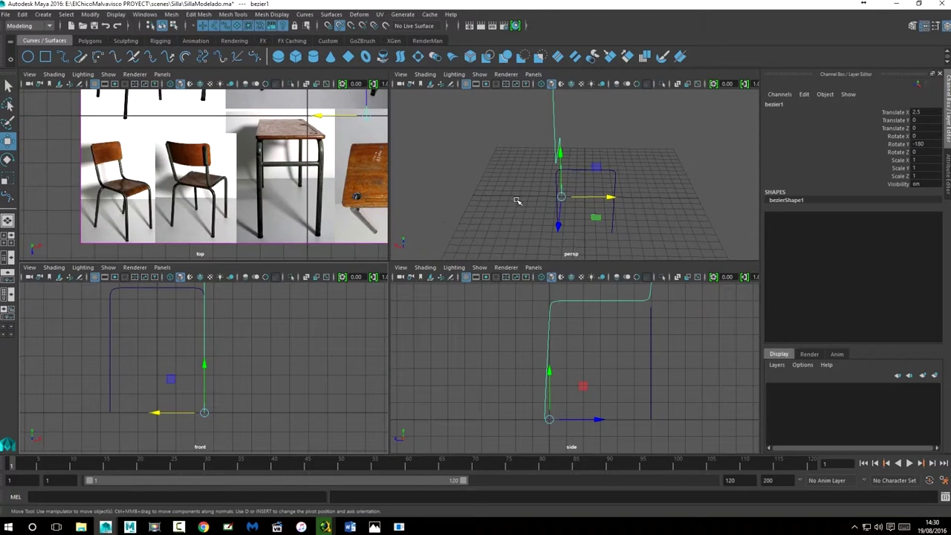
pyautogui.press('space')
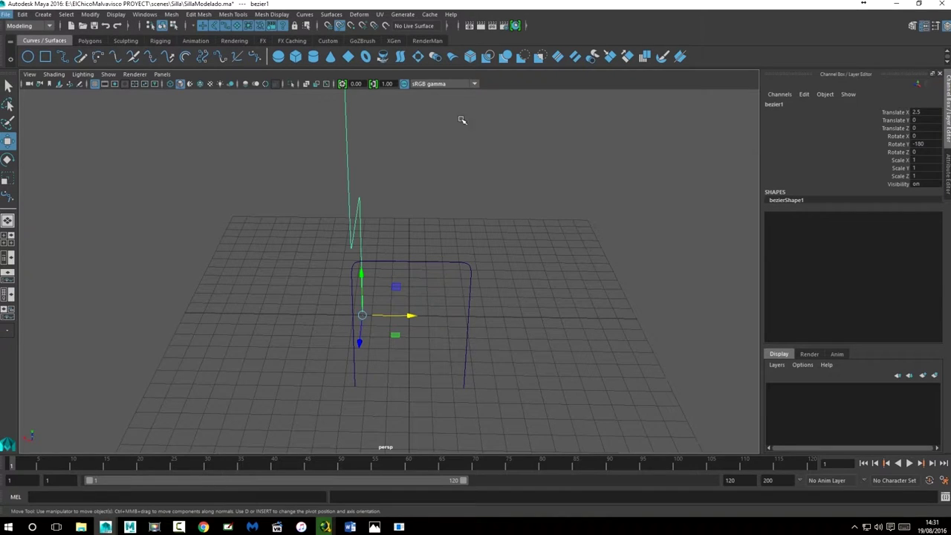
pyautogui.press('space')
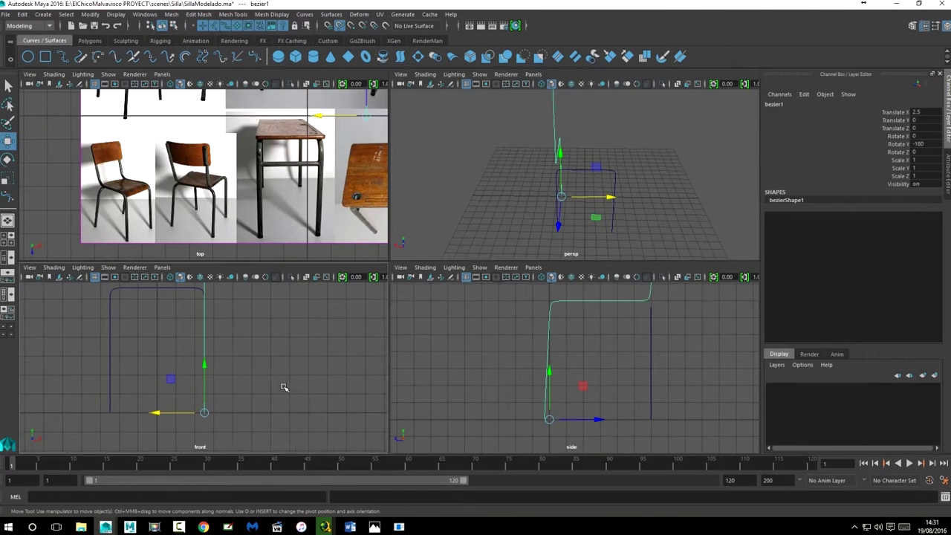
pyautogui.press('space')
pyautogui.hotkey('ctrl', 'z')
pyautogui.hotkey('ctrl', 'z')
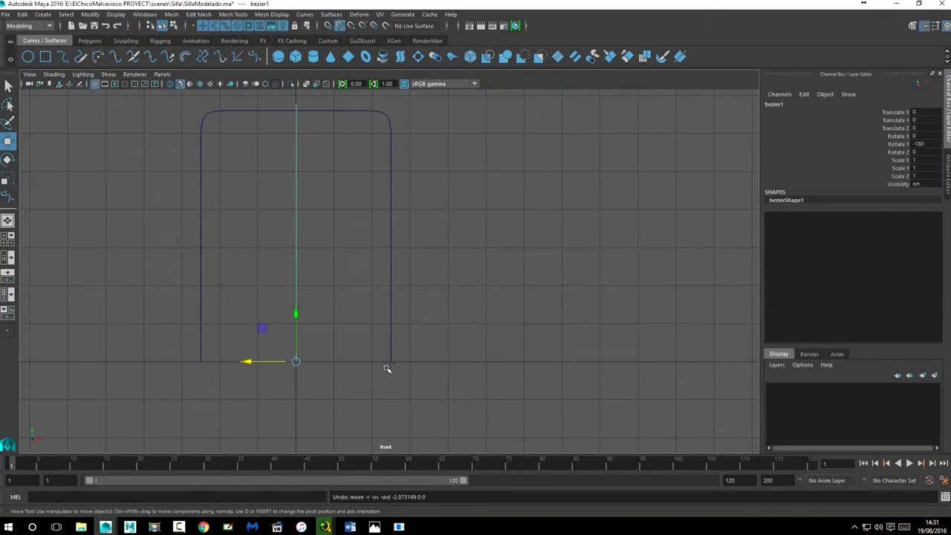
# - Experiment with point snapping onto the frame's bottom-right corner, undoing each attempt
pyautogui.click(352, 26)
pyautogui.moveTo(295, 363); pyautogui.dragTo(388, 361)
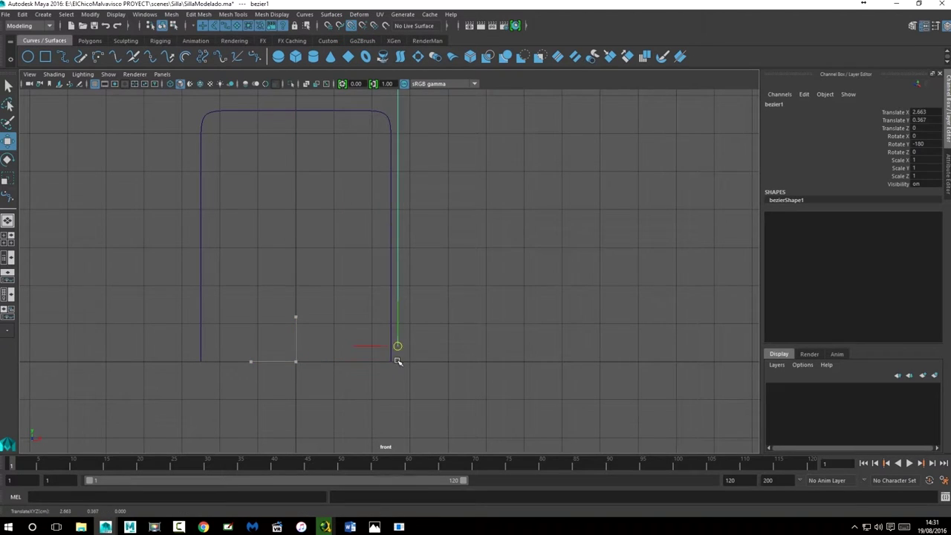
pyautogui.hotkey('ctrl', 'z')
pyautogui.moveTo(250, 362); pyautogui.dragTo(393, 363)
pyautogui.hotkey('ctrl', 'z')
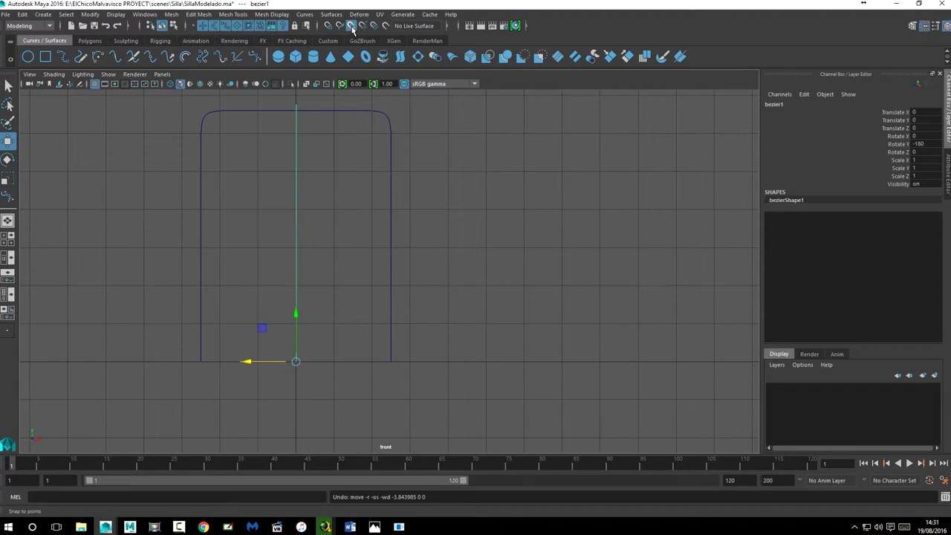
pyautogui.click(353, 28)
pyautogui.click(340, 26)
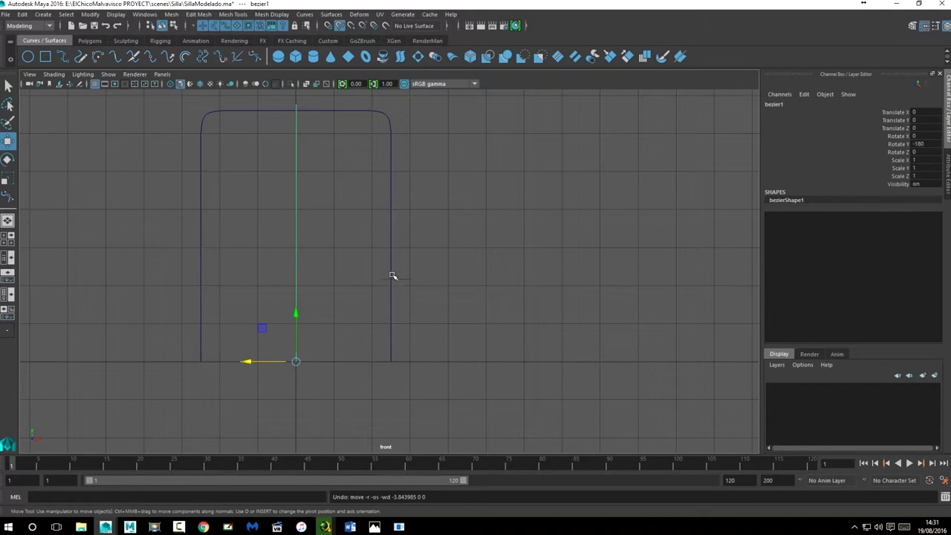
# - Move bezier1 right until it settles at Translate X 2.5 and check the alignment
pyautogui.moveTo(251, 361); pyautogui.dragTo(341, 360)
pyautogui.scroll(3, 387, 365)
pyautogui.scroll(2, 432, 318)
pyautogui.keyDown('alt'); pyautogui.moveTo(419, 151); pyautogui.dragTo(390, 148, button='middle'); pyautogui.keyUp('alt')
pyautogui.moveTo(384, 154); pyautogui.dragTo(382, 170)
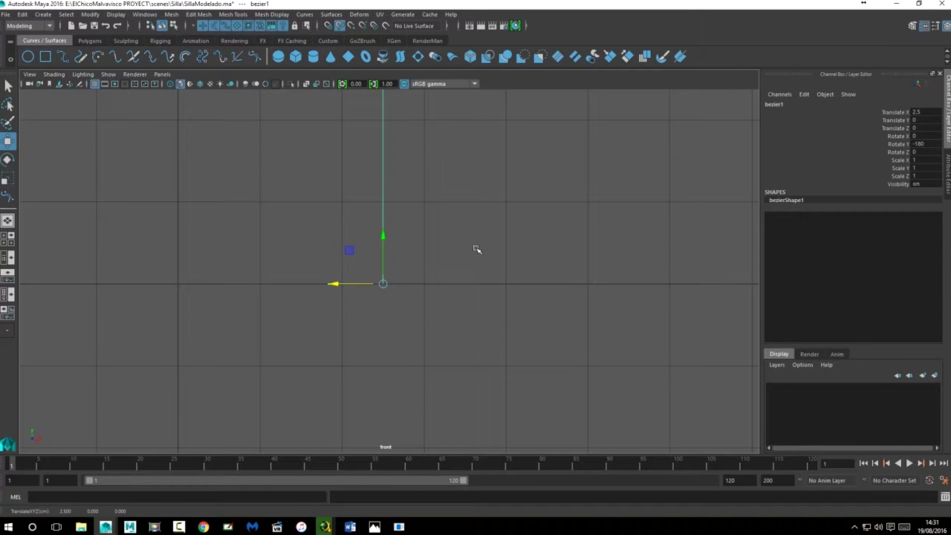
pyautogui.press('space')
pyautogui.press('space')
pyautogui.moveTo(524, 216)
pyautogui.keyDown('alt'); pyautogui.mouseDown()
pyautogui.moveTo(489, 283)
pyautogui.moveTo(676, 279)
pyautogui.mouseUp(); pyautogui.keyUp('alt')
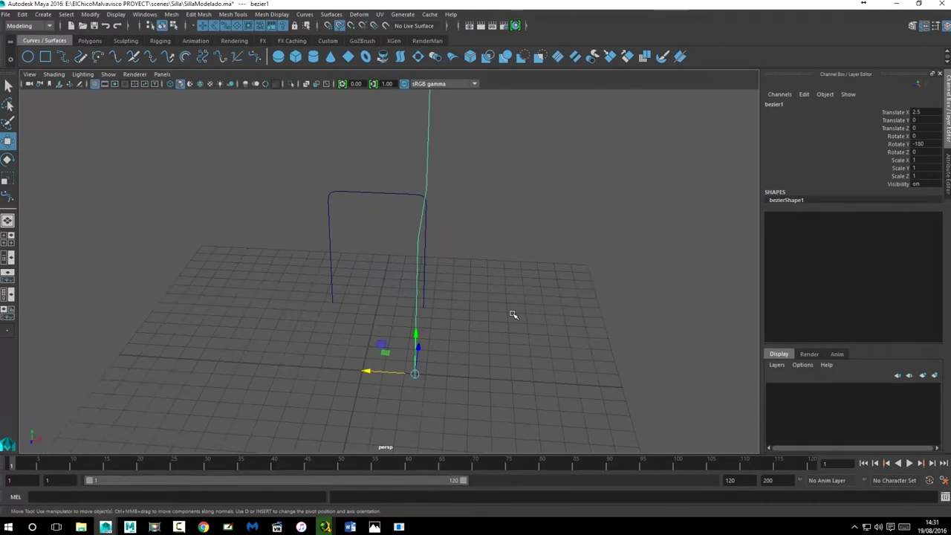
# - Select bezier2 and tilt it around X with the Rotate tool in the side view
pyautogui.moveTo(513, 316)
pyautogui.keyDown('alt'); pyautogui.mouseDown()
pyautogui.moveTo(486, 290)
pyautogui.moveTo(344, 296)
pyautogui.moveTo(290, 280)
pyautogui.mouseUp(); pyautogui.keyUp('alt')
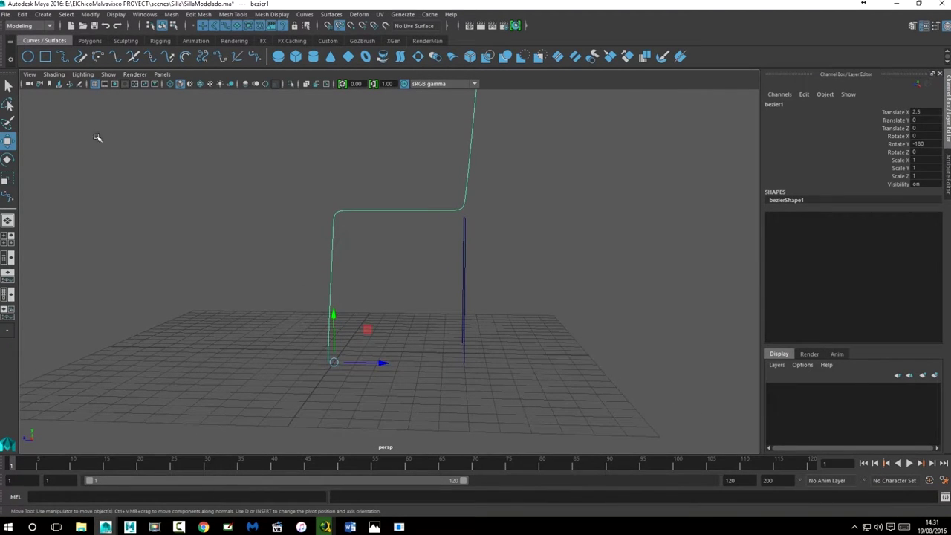
pyautogui.click(464, 243)
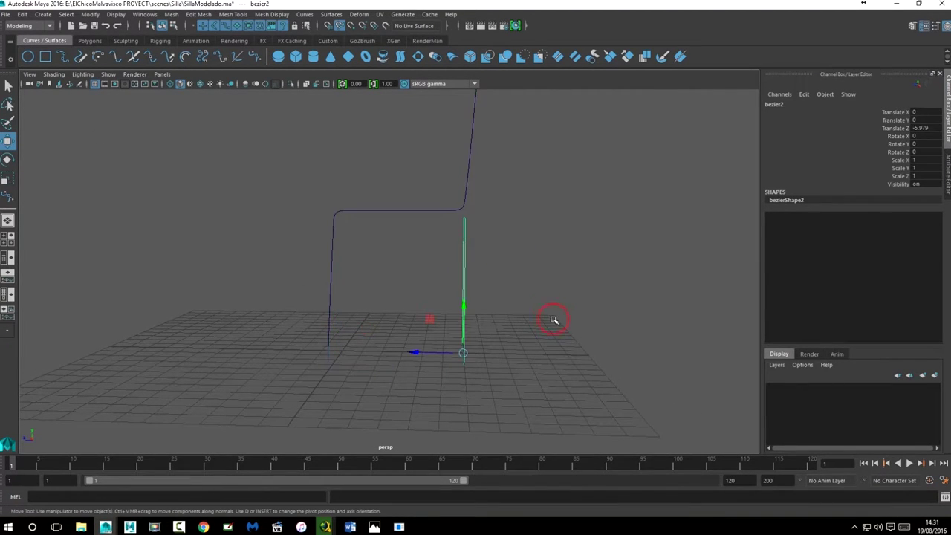
pyautogui.keyDown('alt'); pyautogui.moveTo(550, 320); pyautogui.dragTo(491, 300); pyautogui.keyUp('alt')
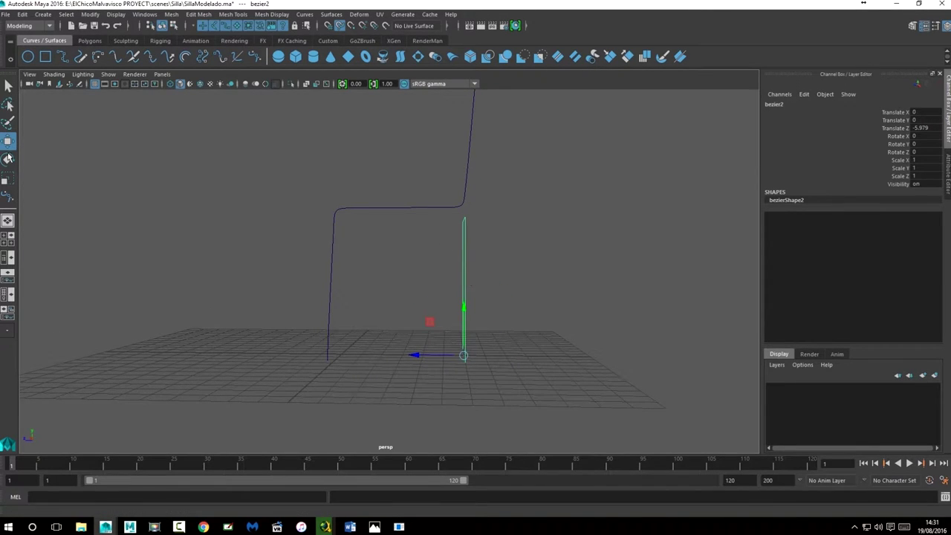
pyautogui.press('e')
pyautogui.moveTo(457, 315); pyautogui.dragTo(453, 312)
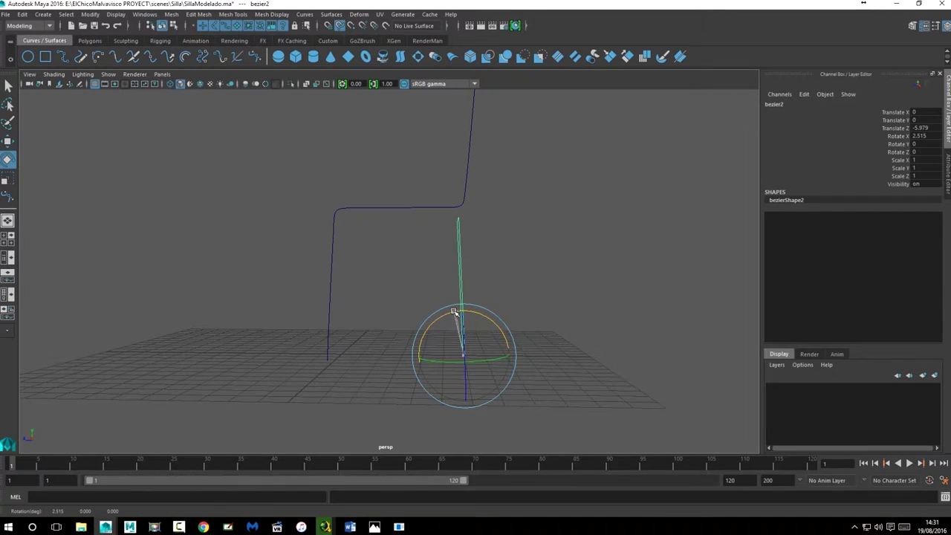
pyautogui.press('space')
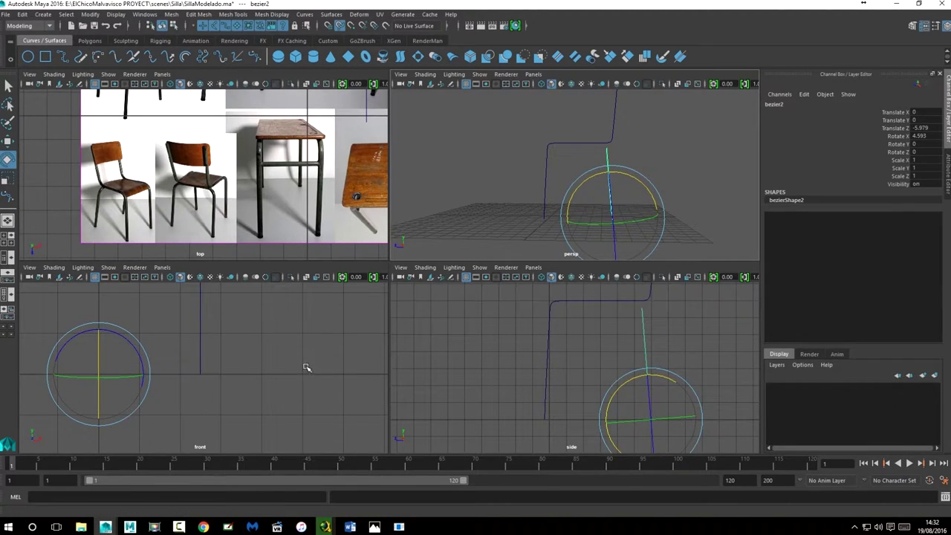
pyautogui.press('space')
pyautogui.moveTo(557, 330); pyautogui.dragTo(561, 333)
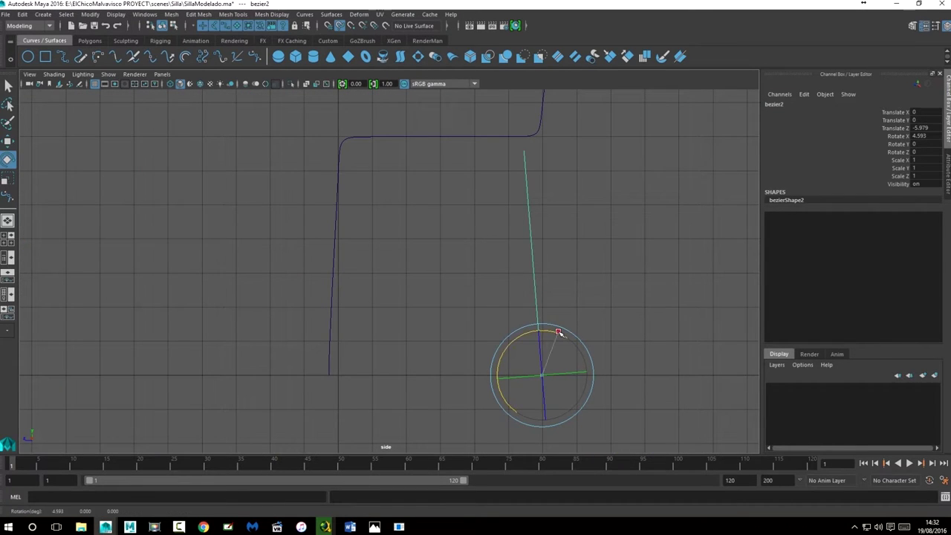
# - Enter 2.5 for bezier2's Rotate X in the Channel Box
pyautogui.click(922, 136)
pyautogui.click(922, 136)
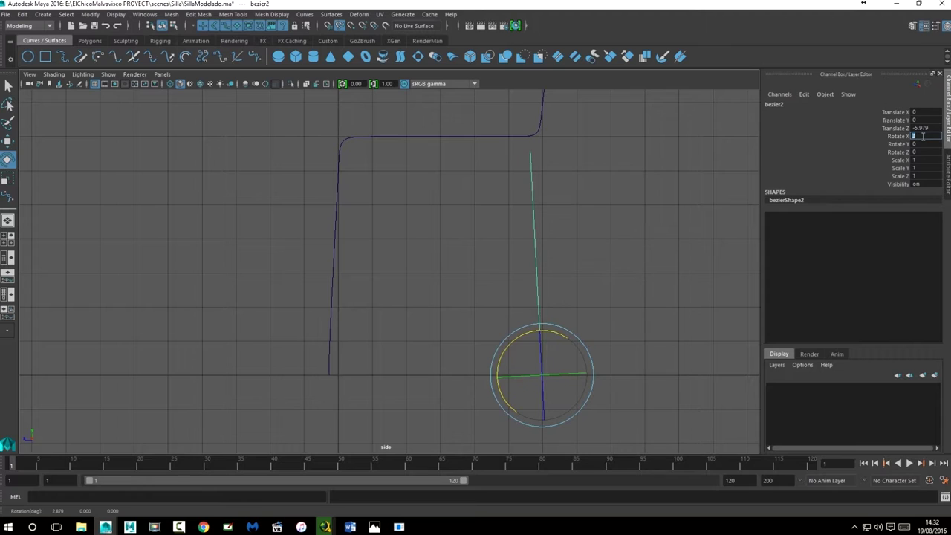
pyautogui.click(659, 194)
pyautogui.scroll(-1, 660, 200)
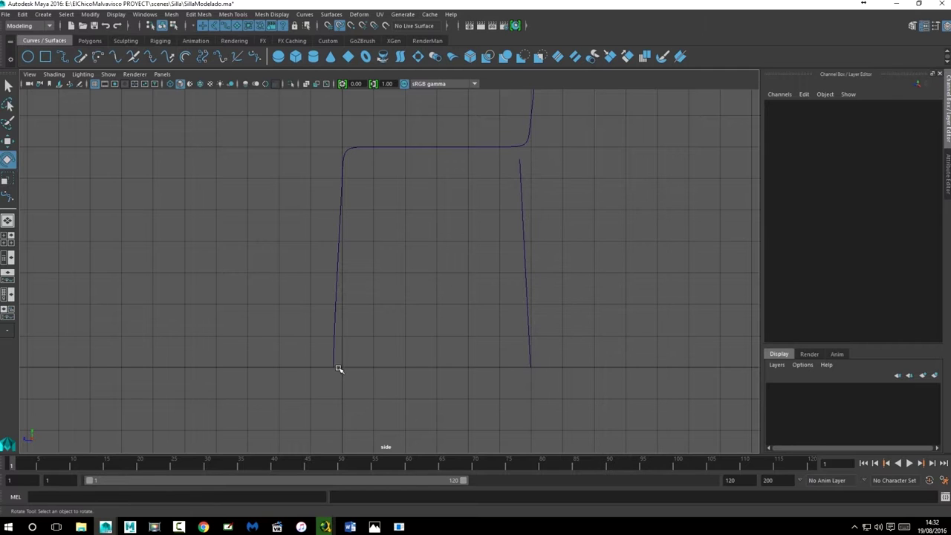
pyautogui.click(521, 207)
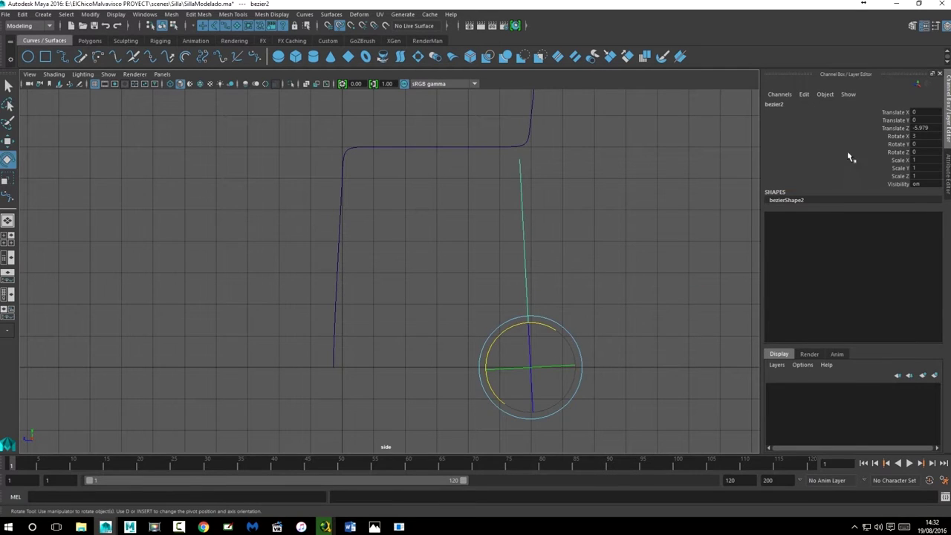
pyautogui.click(922, 136)
pyautogui.press('Return')
pyautogui.scroll(-2, 481, 272)
pyautogui.scroll(-1, 484, 273)
pyautogui.scroll(-2, 529, 252)
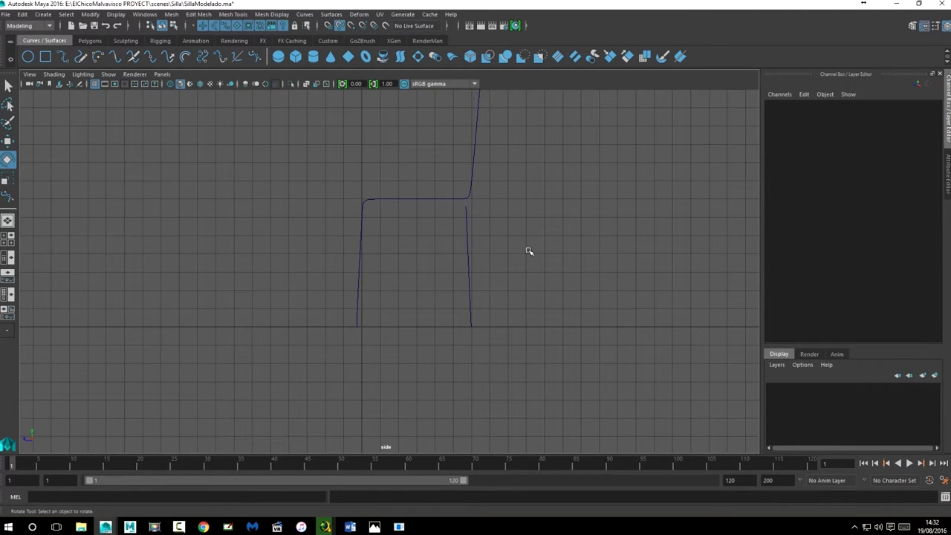
pyautogui.scroll(2, 529, 251)
pyautogui.scroll(1, 529, 252)
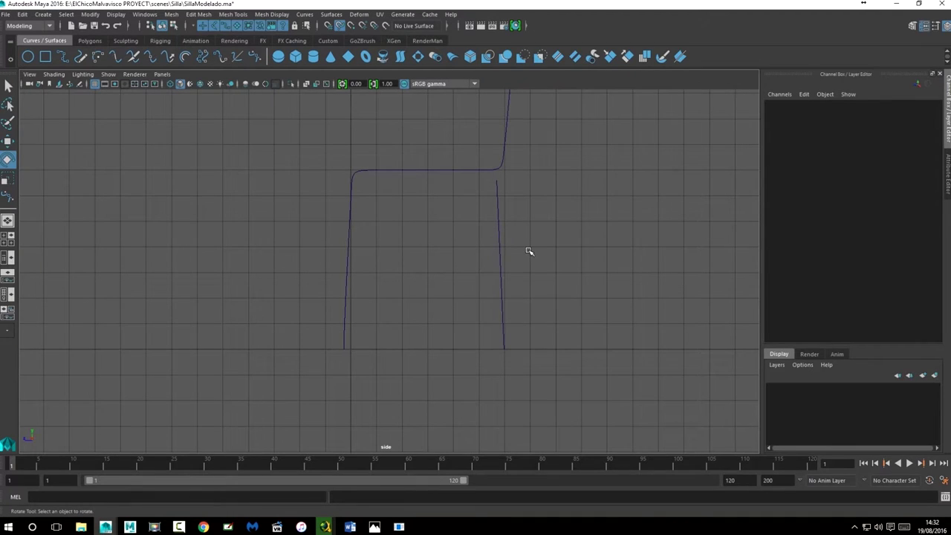
# - Switch bezier1 to control vertices and nudge the leg's bottom and upper-bend CVs sideways
pyautogui.click(346, 283)
pyautogui.moveTo(346, 282); pyautogui.dragTo(318, 279, button='right')
pyautogui.moveTo(300, 296)
pyautogui.mouseDown()
pyautogui.moveTo(409, 379)
pyautogui.moveTo(388, 350)
pyautogui.mouseUp()
pyautogui.click(7, 140)
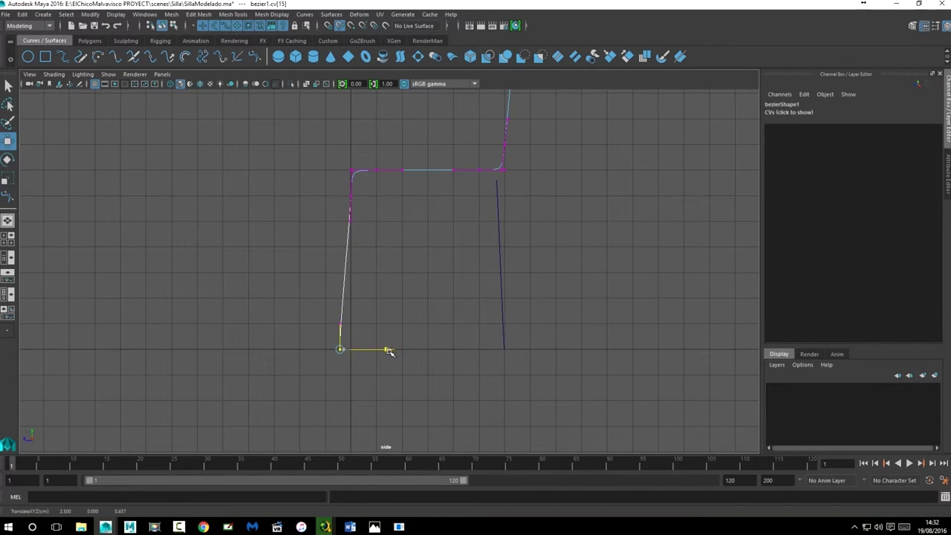
pyautogui.moveTo(332, 217)
pyautogui.mouseDown()
pyautogui.moveTo(372, 231)
pyautogui.moveTo(394, 222)
pyautogui.mouseUp()
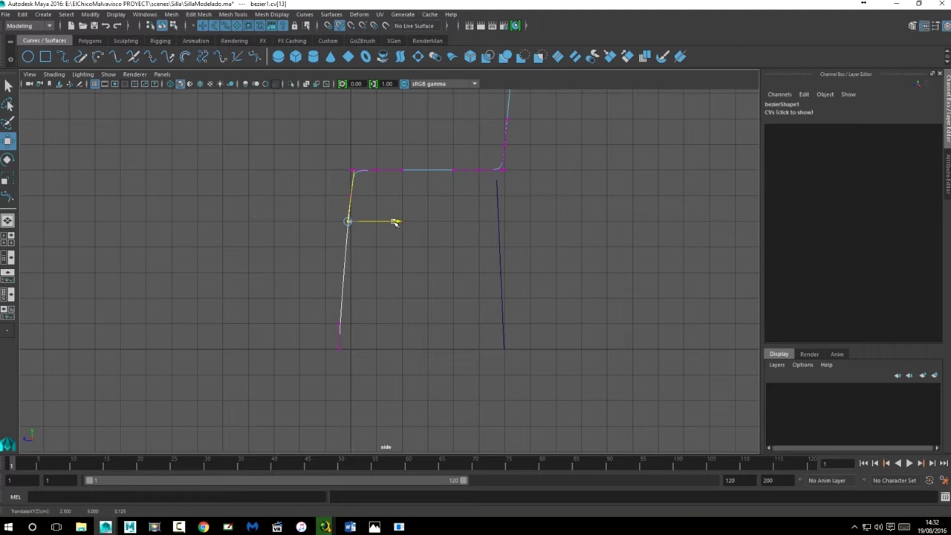
pyautogui.moveTo(308, 312)
pyautogui.mouseDown()
pyautogui.moveTo(354, 331)
pyautogui.moveTo(391, 325)
pyautogui.mouseUp()
pyautogui.click(389, 323)
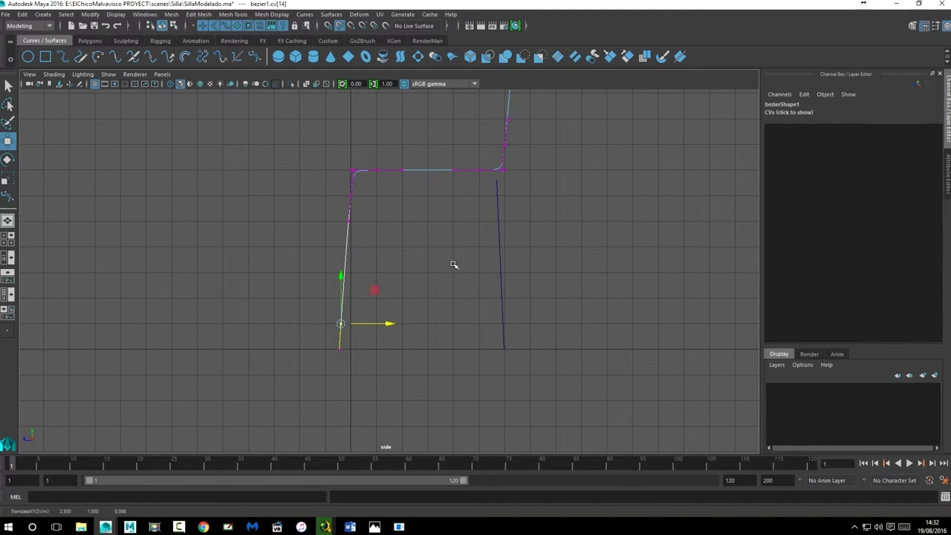
pyautogui.click(501, 232)
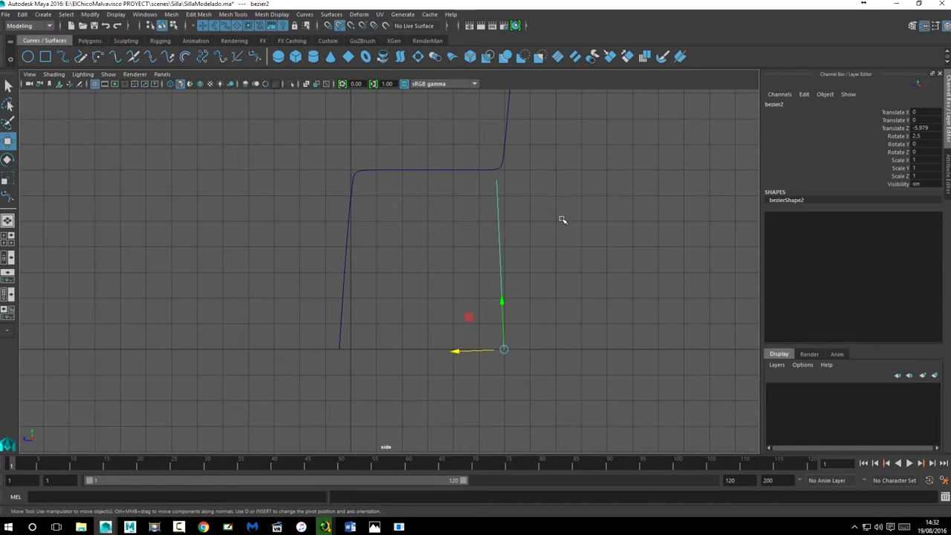
# - Enter 0 as bezier2's new Rotate X, undoing an accidental nudge of the curve
pyautogui.doubleClick(917, 136)
pyautogui.write('0')
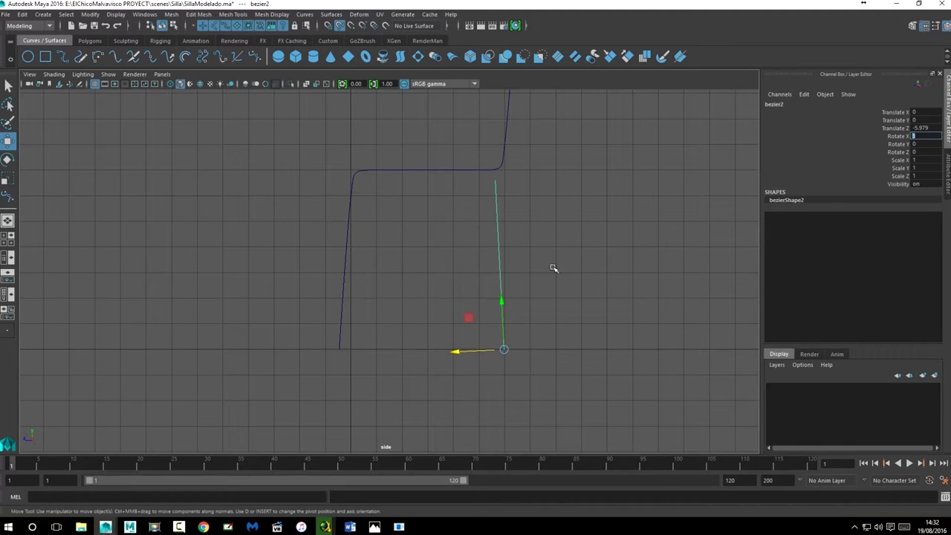
pyautogui.moveTo(454, 354); pyautogui.dragTo(457, 351)
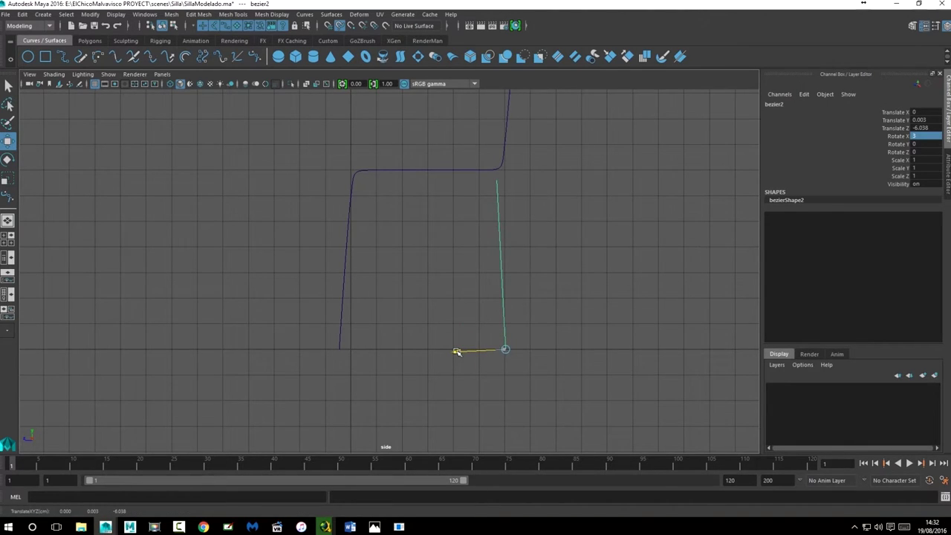
pyautogui.hotkey('ctrl', 'z')
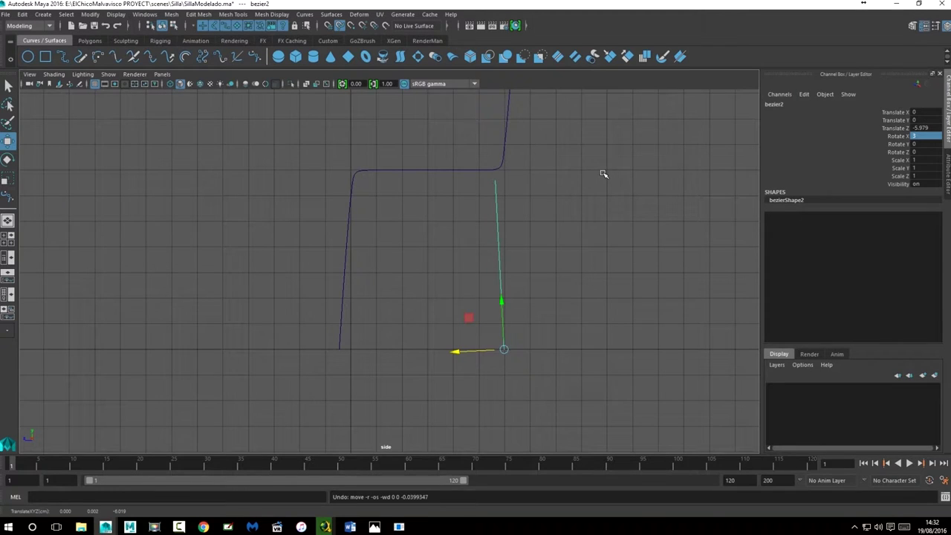
pyautogui.click(591, 242)
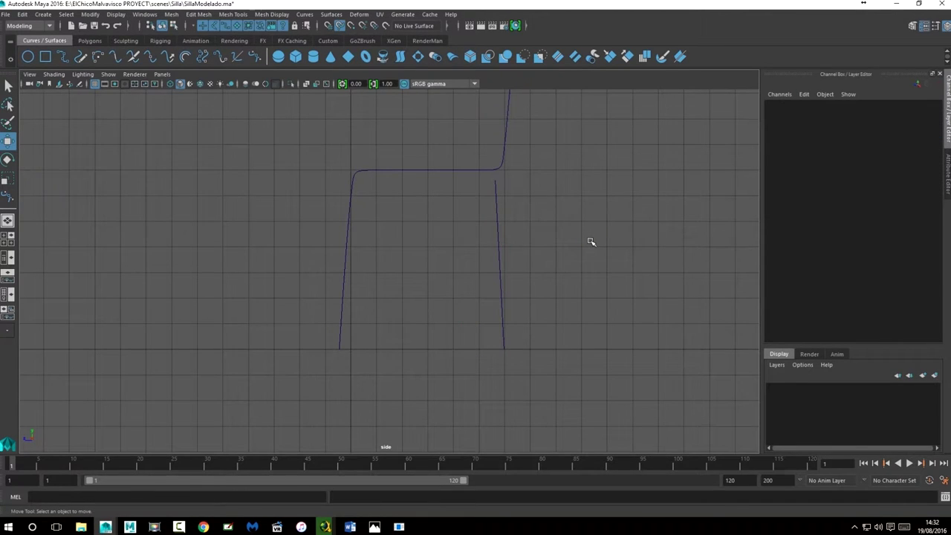
# - Enlarge the perspective view and orbit around both chair-frame curves
pyautogui.press('space')
pyautogui.press('space')
pyautogui.keyDown('alt'); pyautogui.moveTo(423, 218); pyautogui.dragTo(554, 230); pyautogui.keyUp('alt')
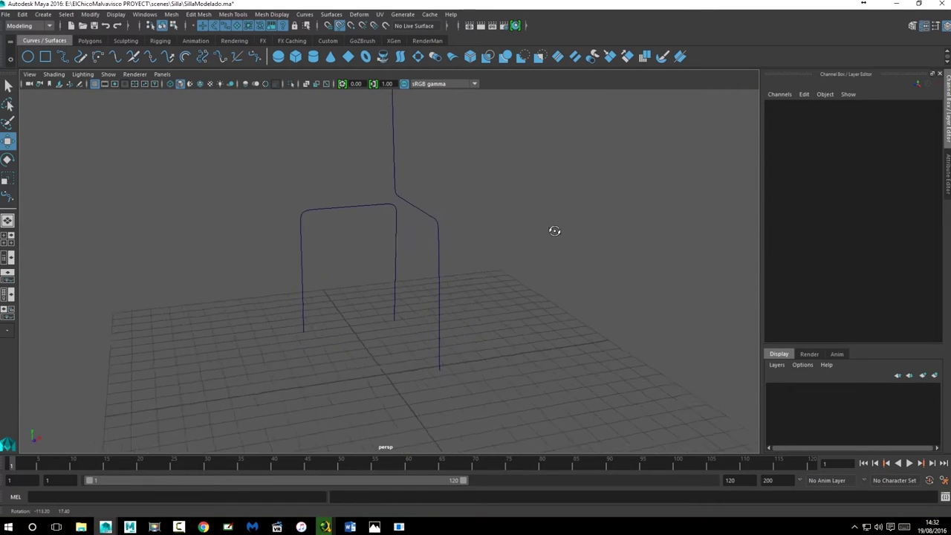
pyautogui.press('super')
pyautogui.press('super')
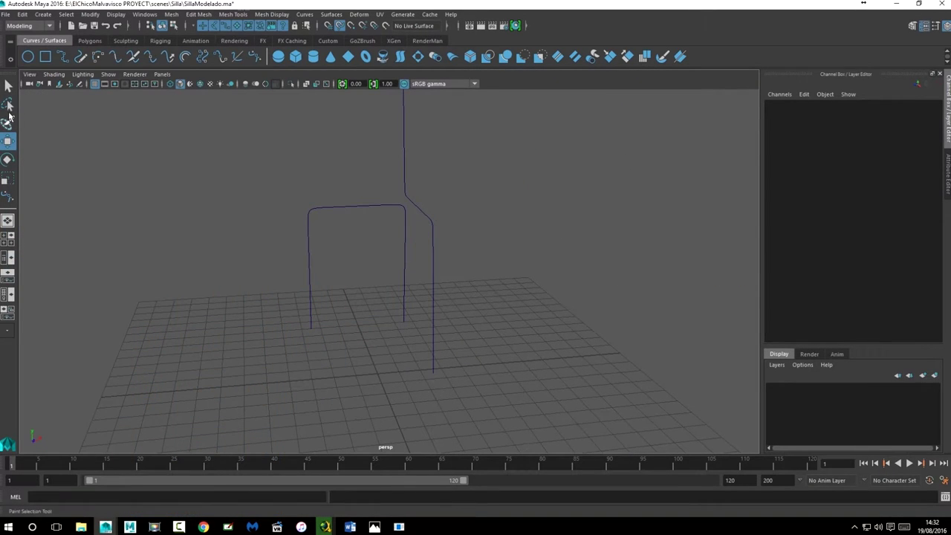
pyautogui.click(5, 16)
pyautogui.click(6, 16)
pyautogui.moveTo(382, 283)
pyautogui.keyDown('alt'); pyautogui.mouseDown()
pyautogui.moveTo(394, 329)
pyautogui.moveTo(416, 327)
pyautogui.mouseUp(); pyautogui.keyUp('alt')
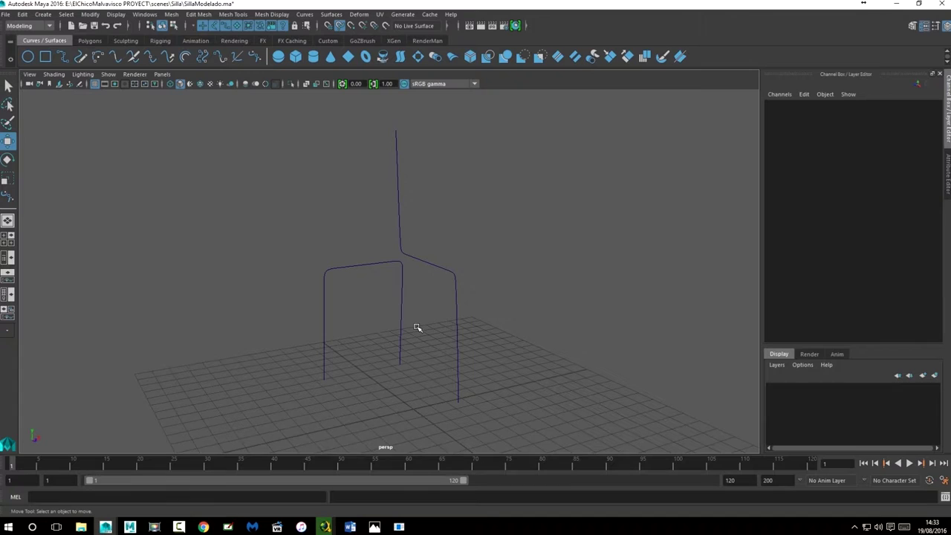
pyautogui.click(6, 14)
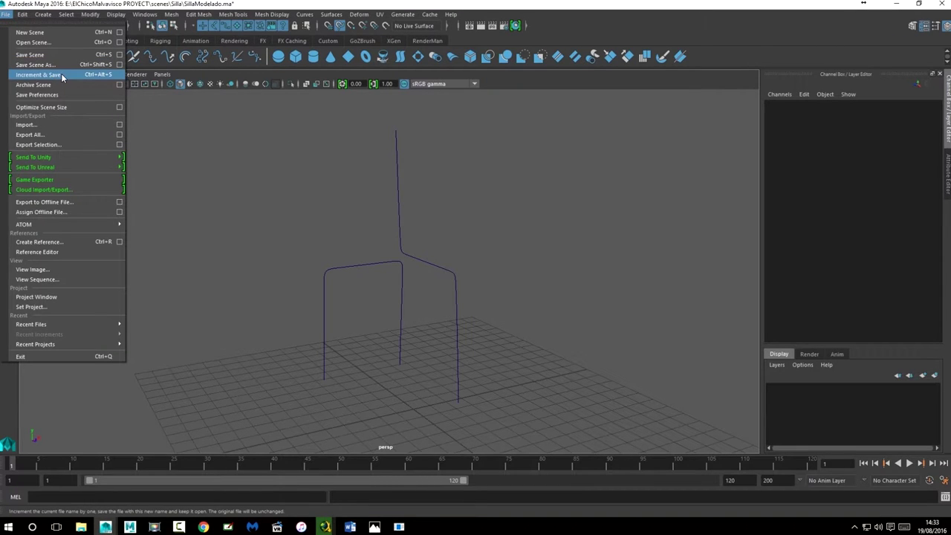
# - Browse File Explorer to the project's scenes\Silla folder
pyautogui.click(81, 527)
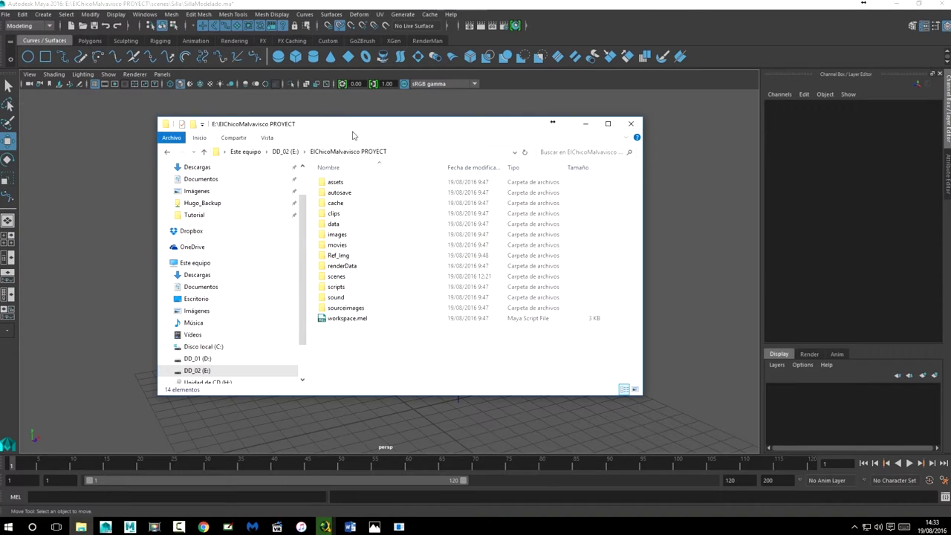
pyautogui.doubleClick(335, 275)
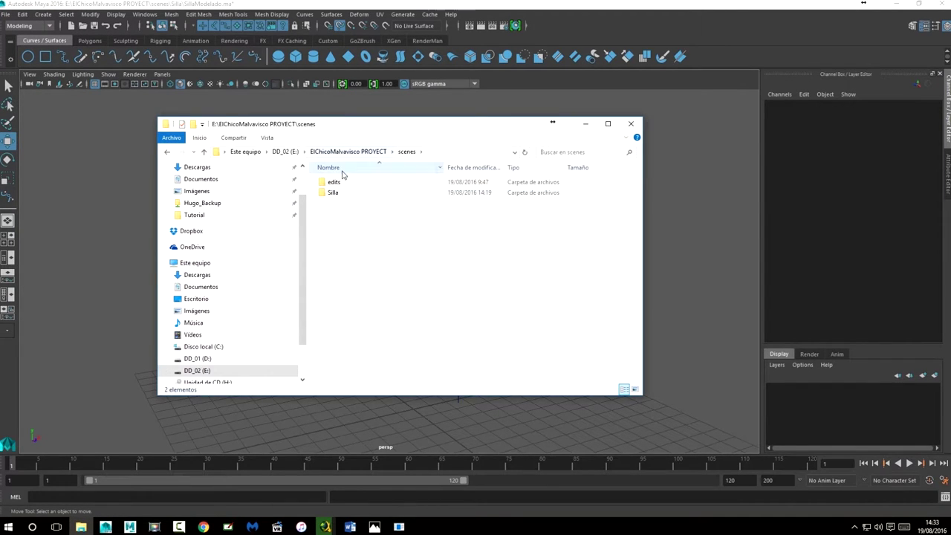
pyautogui.doubleClick(333, 193)
pyautogui.moveTo(361, 126); pyautogui.dragTo(513, 163)
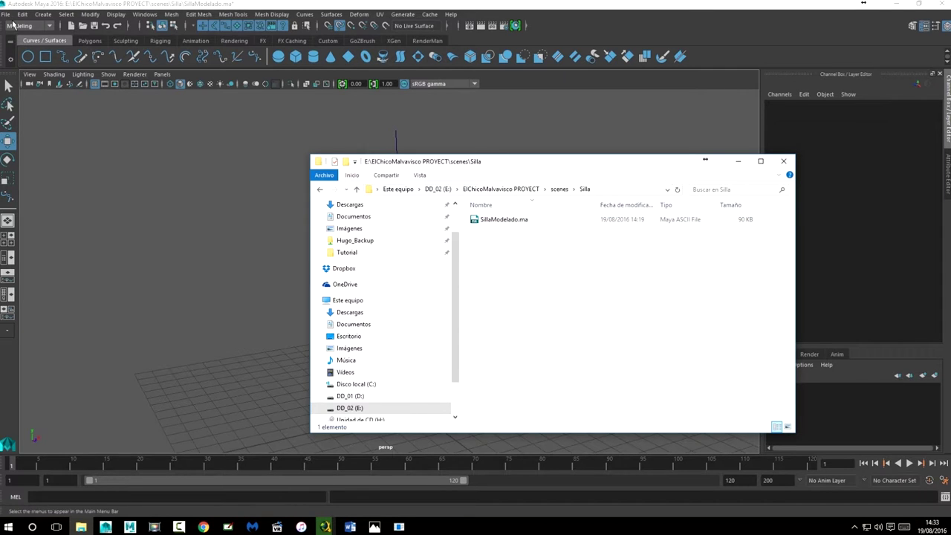
# - Incrementally save the scene as SillaModelado.0001.ma and minimize Explorer to reveal Maya
pyautogui.click(5, 14)
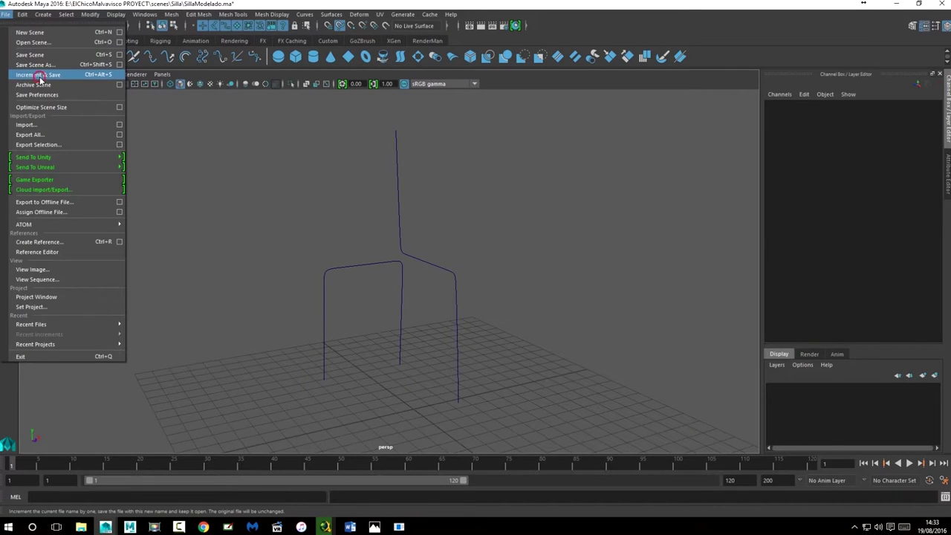
pyautogui.click(39, 75)
pyautogui.click(81, 527)
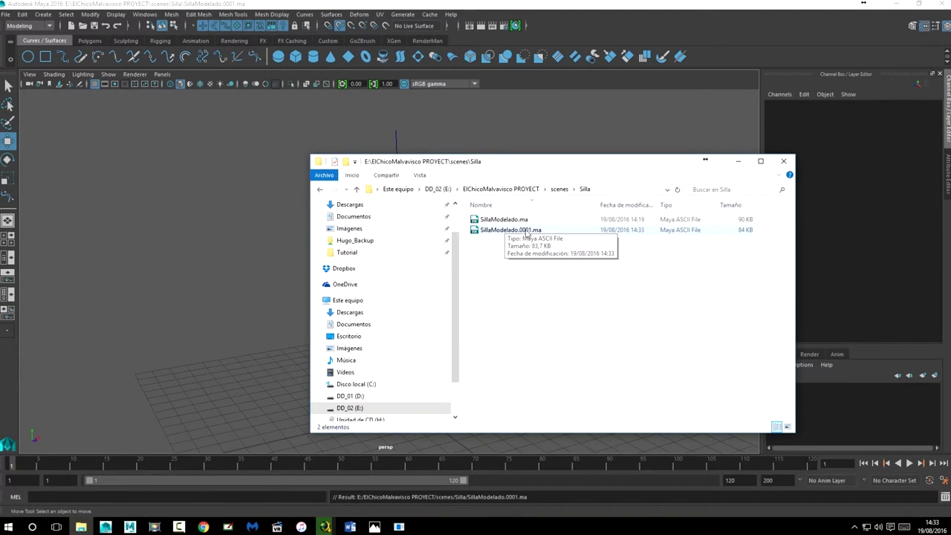
pyautogui.click(726, 331)
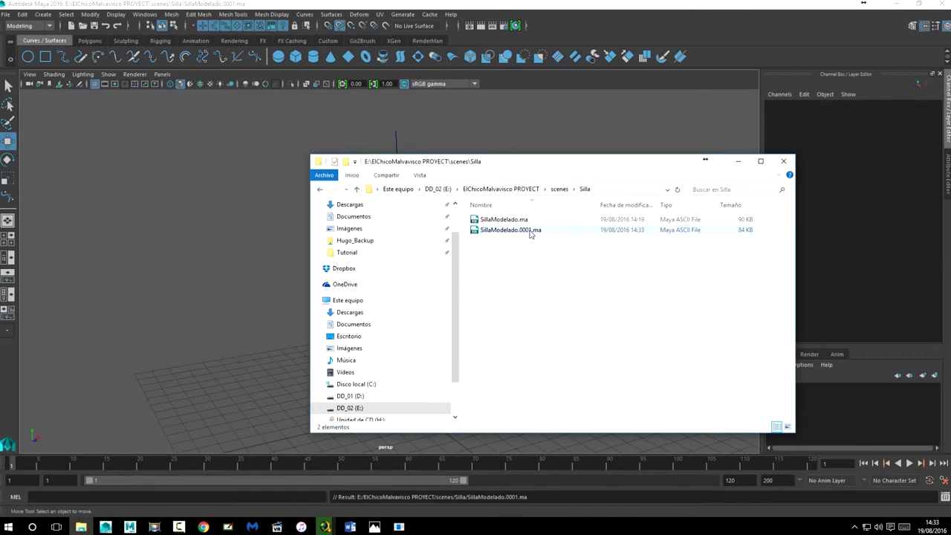
pyautogui.moveTo(556, 159); pyautogui.dragTo(504, 180)
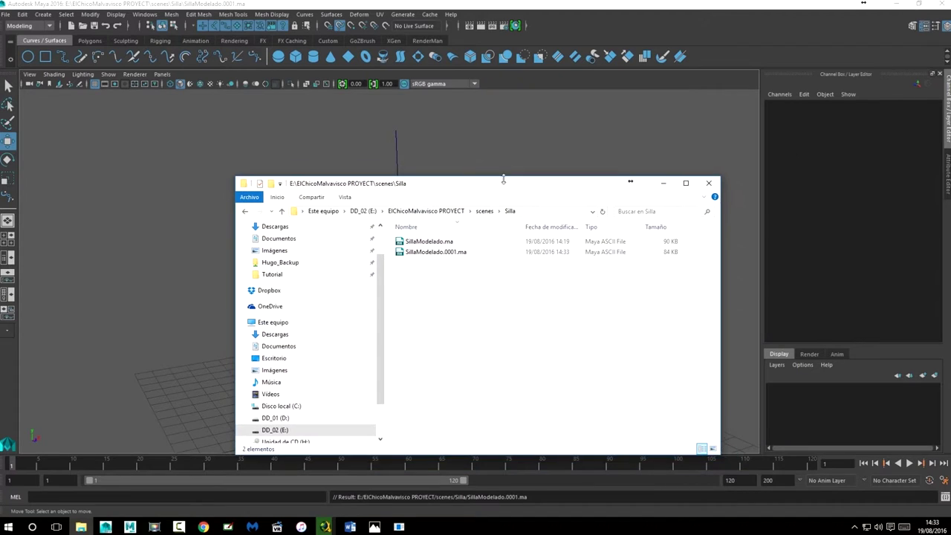
pyautogui.click(664, 183)
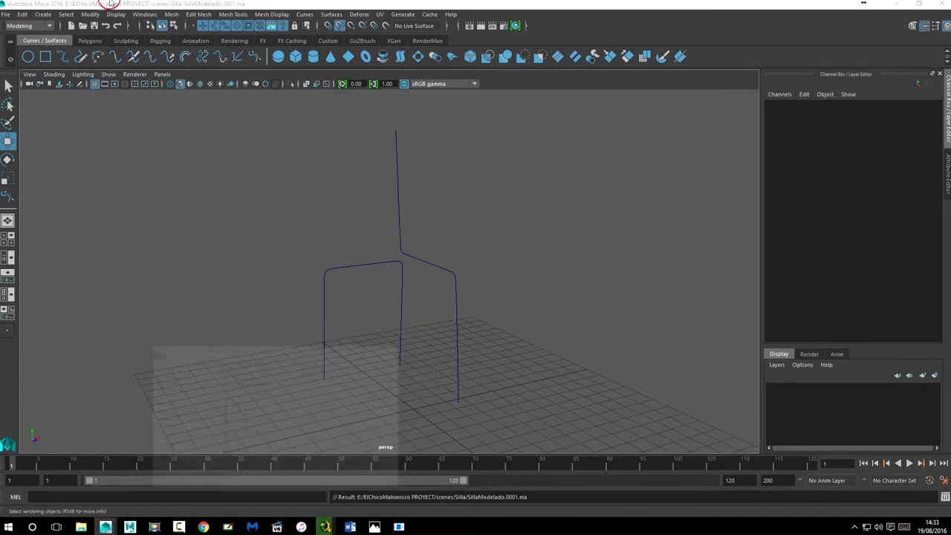
pyautogui.click(5, 14)
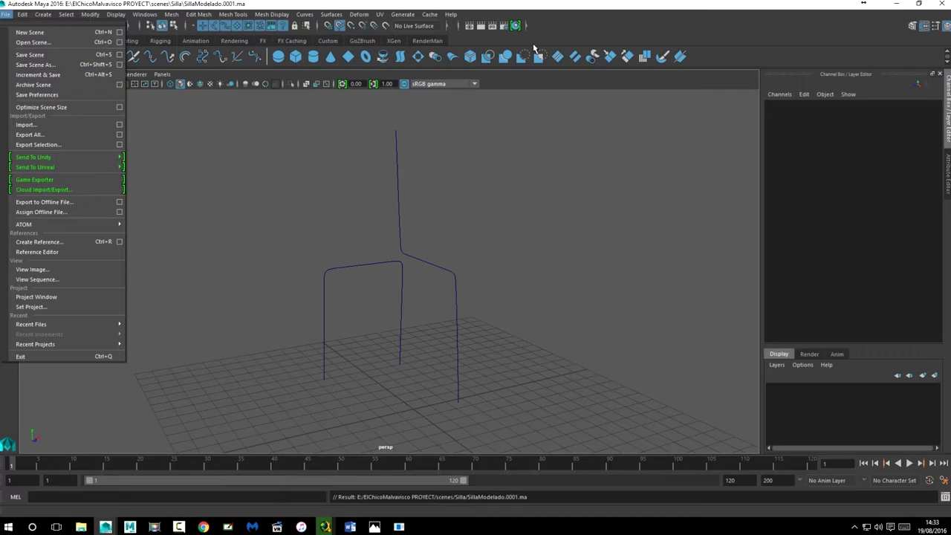
pyautogui.click(717, 56)
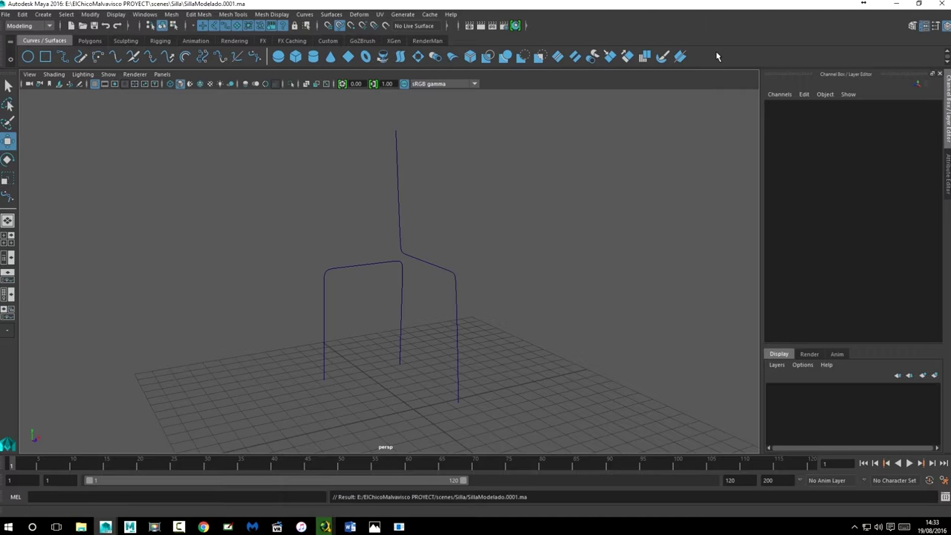
pyautogui.click(81, 527)
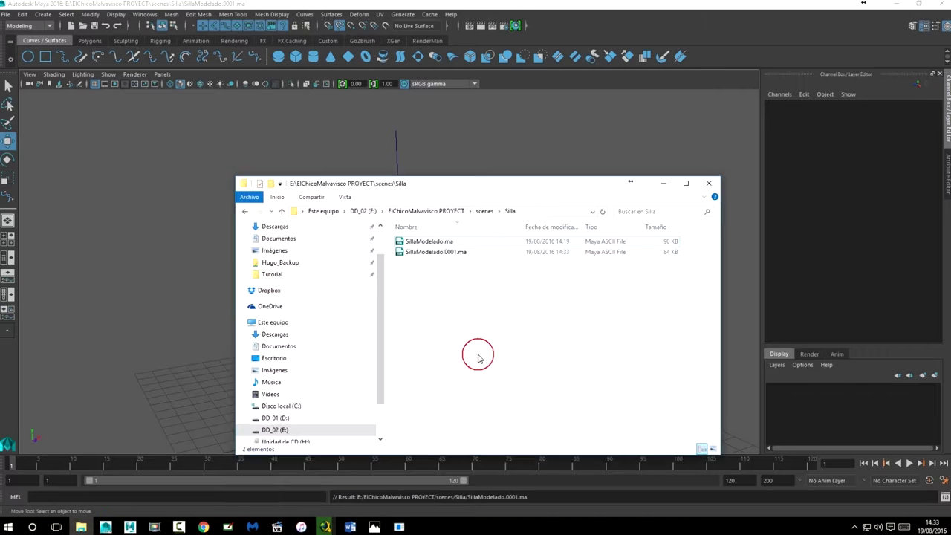
pyautogui.click(664, 183)
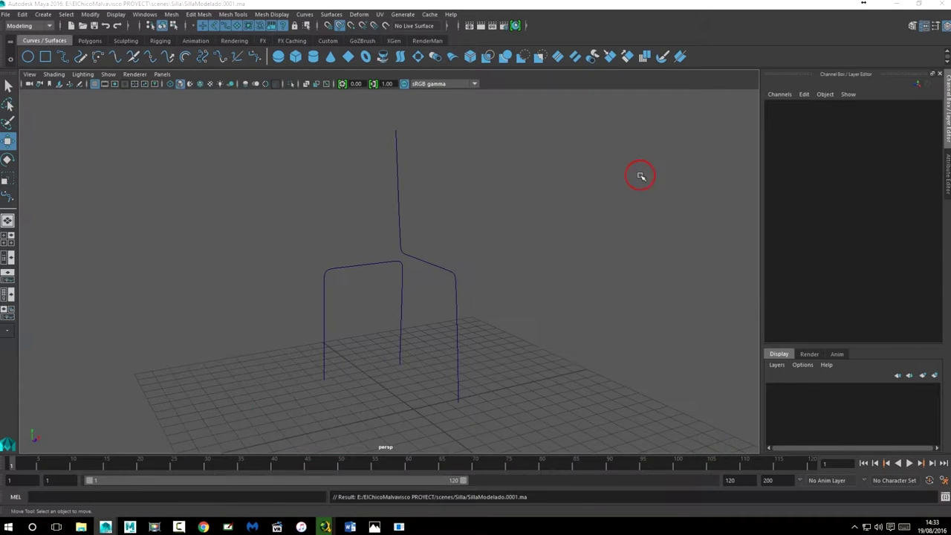
pyautogui.moveTo(522, 216)
pyautogui.keyDown('alt'); pyautogui.mouseDown()
pyautogui.moveTo(428, 226)
pyautogui.moveTo(435, 240)
pyautogui.moveTo(351, 309)
pyautogui.mouseUp(); pyautogui.keyUp('alt')
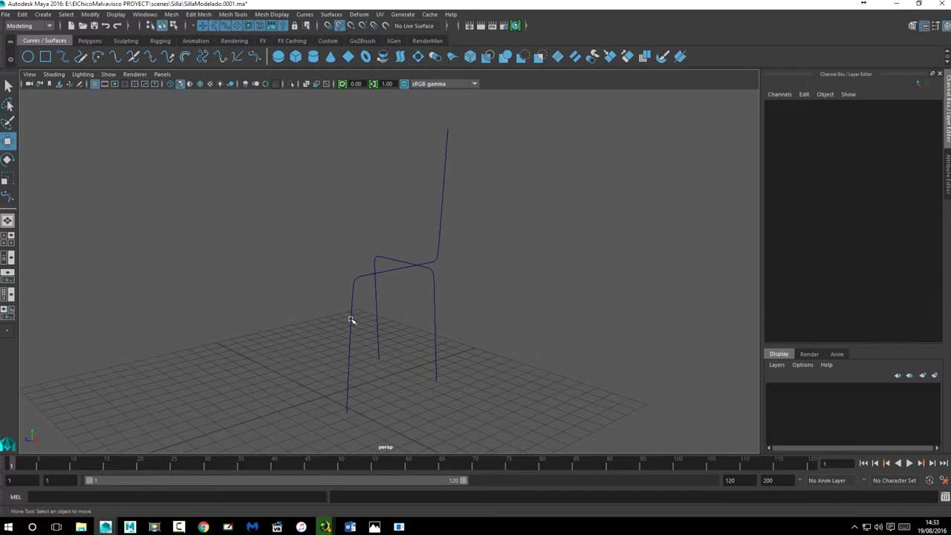
pyautogui.click(353, 322)
pyautogui.click(513, 319)
pyautogui.keyDown('alt'); pyautogui.moveTo(520, 315); pyautogui.dragTo(387, 297); pyautogui.keyUp('alt')
pyautogui.click(444, 190)
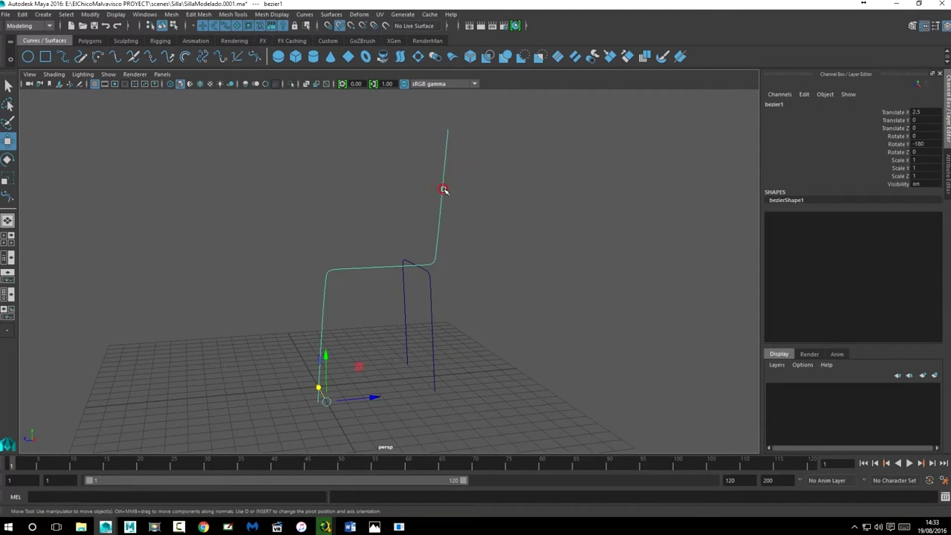
pyautogui.click(525, 177)
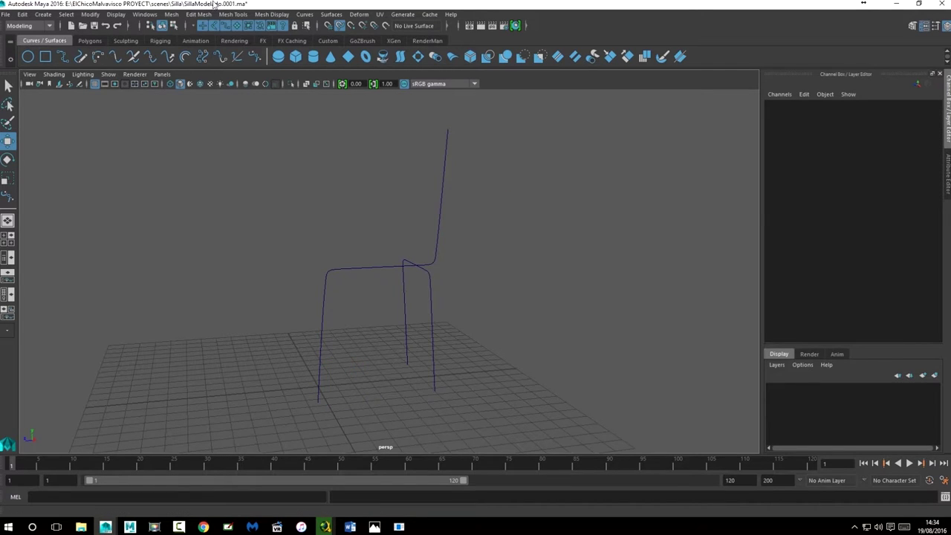
pyautogui.keyDown('alt'); pyautogui.moveTo(468, 191); pyautogui.dragTo(497, 204); pyautogui.keyUp('alt')
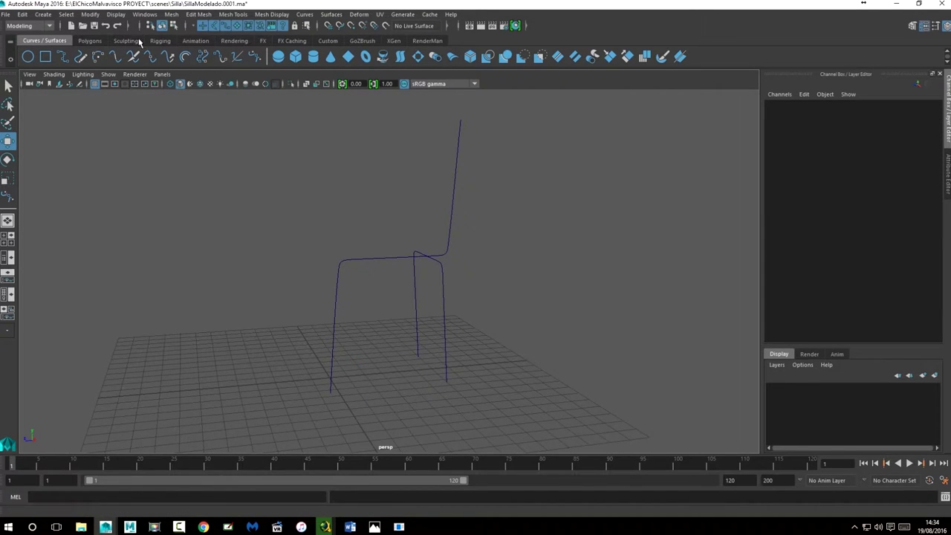
# - Create a NURBS circle at the origin and orbit in around the chair legs
pyautogui.click(32, 63)
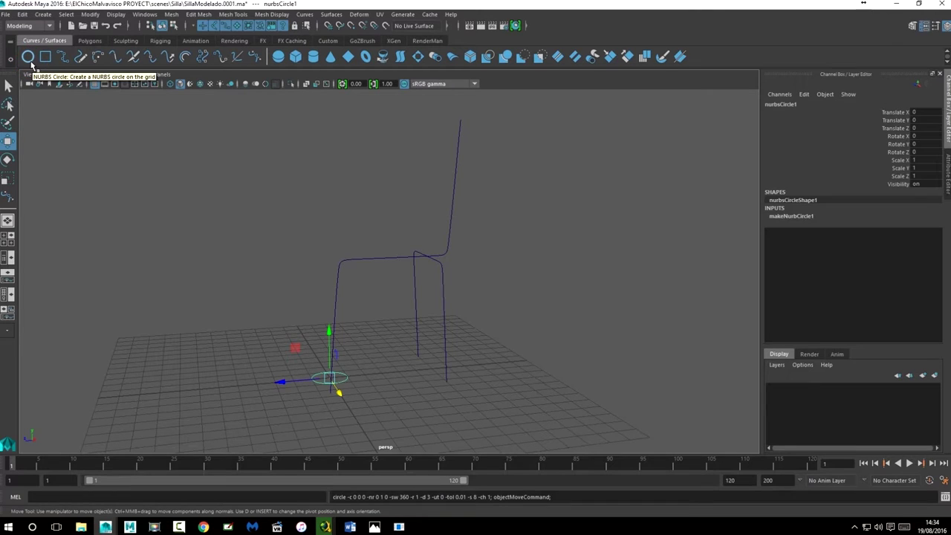
pyautogui.keyDown('alt'); pyautogui.moveTo(386, 349); pyautogui.dragTo(329, 354); pyautogui.keyUp('alt')
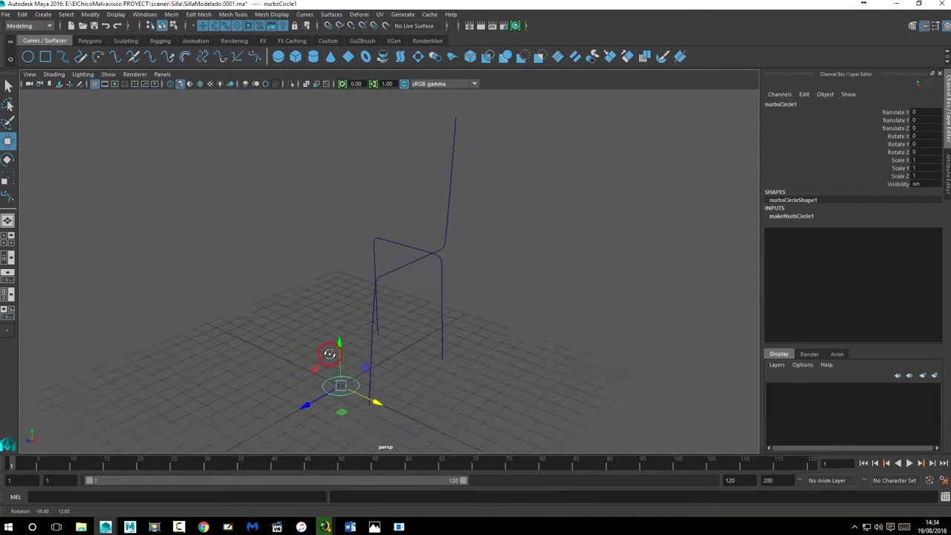
pyautogui.keyDown('alt'); pyautogui.moveTo(330, 353); pyautogui.dragTo(462, 296, button='right'); pyautogui.keyUp('alt')
pyautogui.moveTo(461, 296)
pyautogui.keyDown('alt'); pyautogui.mouseDown()
pyautogui.moveTo(487, 309)
pyautogui.moveTo(472, 263)
pyautogui.mouseUp(); pyautogui.keyUp('alt')
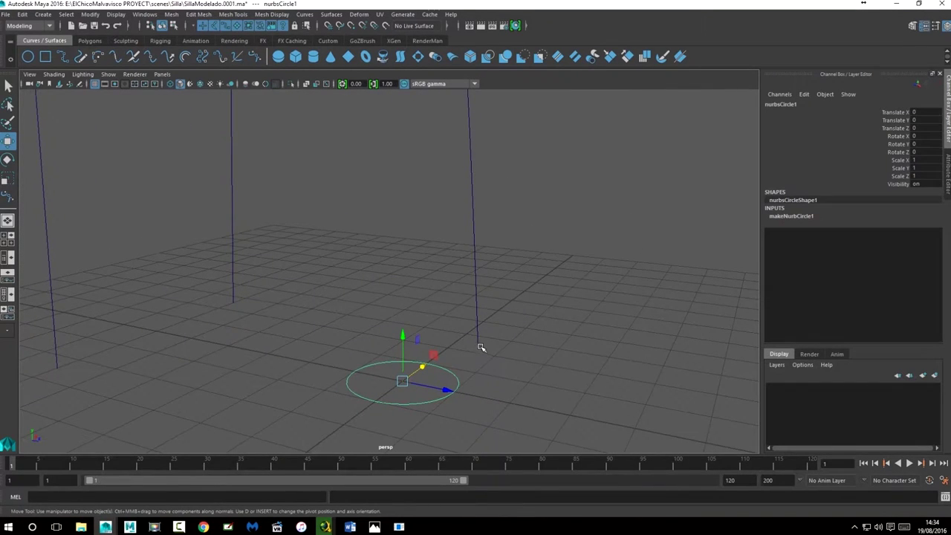
pyautogui.moveTo(481, 348)
pyautogui.keyDown('alt'); pyautogui.mouseDown()
pyautogui.moveTo(446, 350)
pyautogui.moveTo(399, 261)
pyautogui.mouseUp(); pyautogui.keyUp('alt')
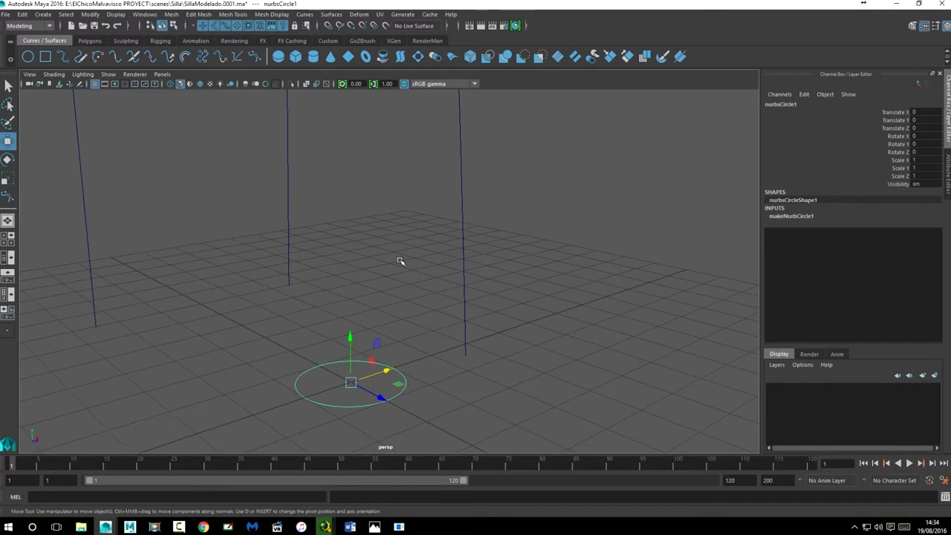
# - Turn on Snap to Curves and drag the circle onto the leg at X 2.5
pyautogui.click(339, 26)
pyautogui.keyDown('alt'); pyautogui.moveTo(457, 353); pyautogui.dragTo(421, 361); pyautogui.keyUp('alt')
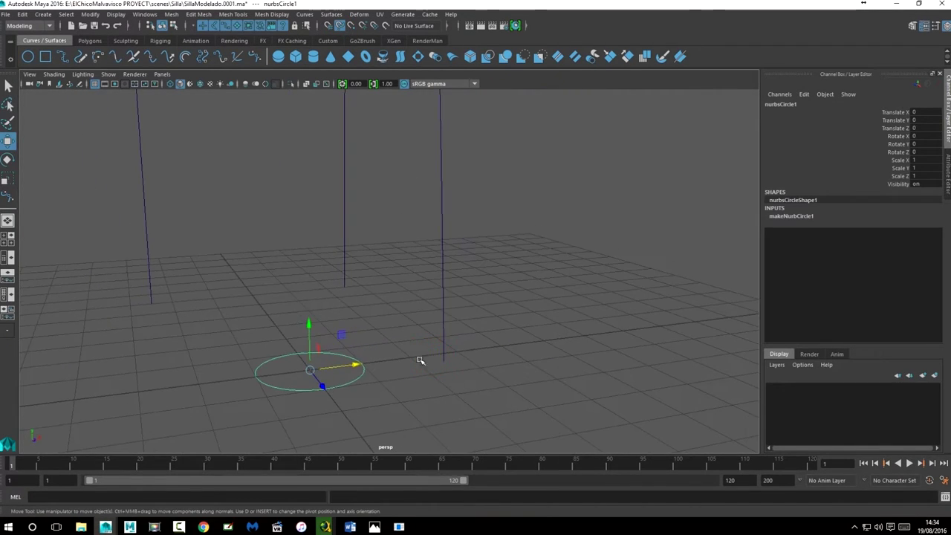
pyautogui.press('space')
pyautogui.press('space')
pyautogui.moveTo(301, 348); pyautogui.dragTo(291, 350, button='middle')
pyautogui.press('space')
pyautogui.press('space')
pyautogui.moveTo(380, 375); pyautogui.dragTo(475, 364)
pyautogui.keyDown('alt'); pyautogui.moveTo(482, 390); pyautogui.dragTo(408, 291, button='middle'); pyautogui.keyUp('alt')
pyautogui.moveTo(396, 256); pyautogui.dragTo(394, 271, button='middle')
pyautogui.moveTo(409, 374)
pyautogui.keyDown('alt'); pyautogui.mouseDown()
pyautogui.moveTo(465, 384)
pyautogui.moveTo(436, 371)
pyautogui.moveTo(382, 110)
pyautogui.mouseUp(); pyautogui.keyUp('alt')
pyautogui.press('f')
pyautogui.middleClick(388, 123)
pyautogui.moveTo(389, 290)
pyautogui.keyDown('alt'); pyautogui.mouseDown()
pyautogui.moveTo(432, 346)
pyautogui.moveTo(346, 335)
pyautogui.moveTo(373, 172)
pyautogui.mouseUp(); pyautogui.keyUp('alt')
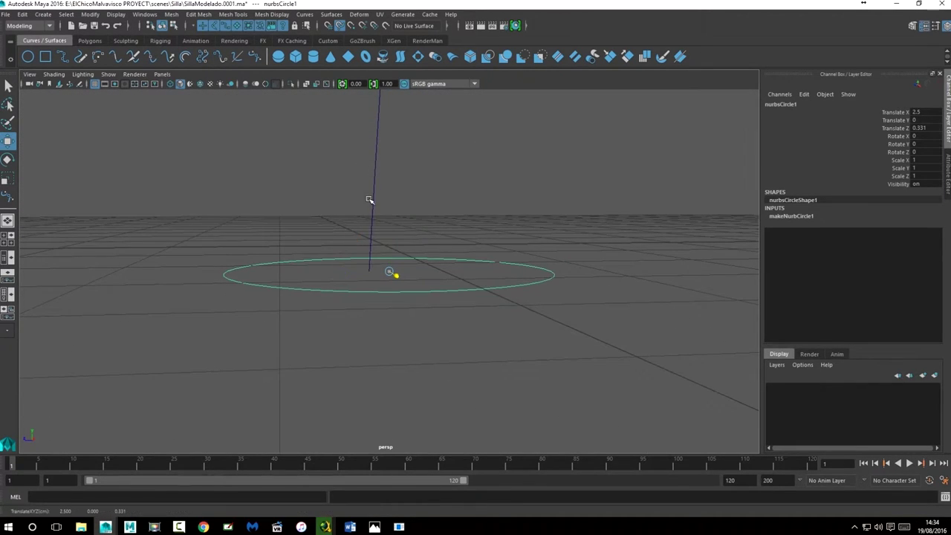
# - Shift the circle along Z and X onto the leg, keeping it at X 2.5
pyautogui.moveTo(356, 276)
pyautogui.mouseDown()
pyautogui.moveTo(342, 272)
pyautogui.moveTo(355, 231)
pyautogui.mouseUp()
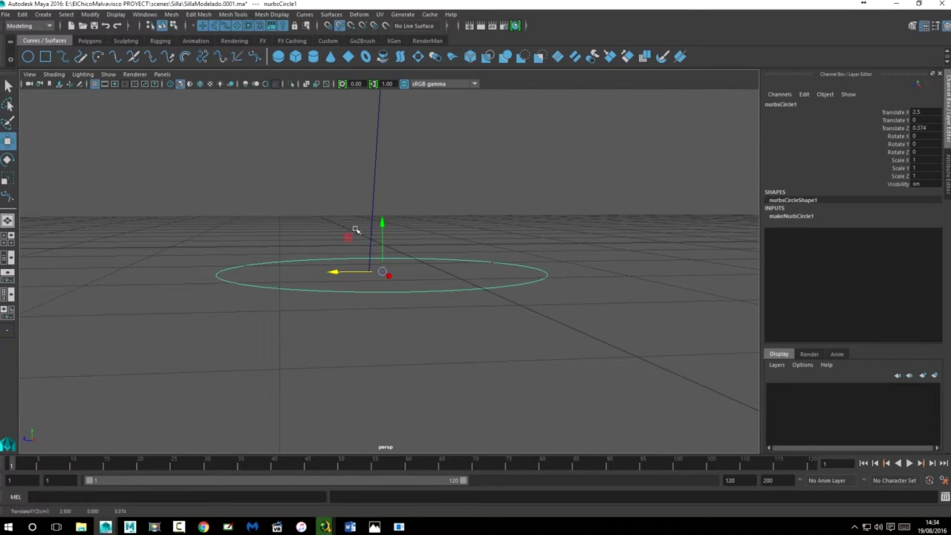
pyautogui.moveTo(377, 159); pyautogui.dragTo(375, 188)
pyautogui.keyDown('alt'); pyautogui.moveTo(362, 257); pyautogui.dragTo(364, 297); pyautogui.keyUp('alt')
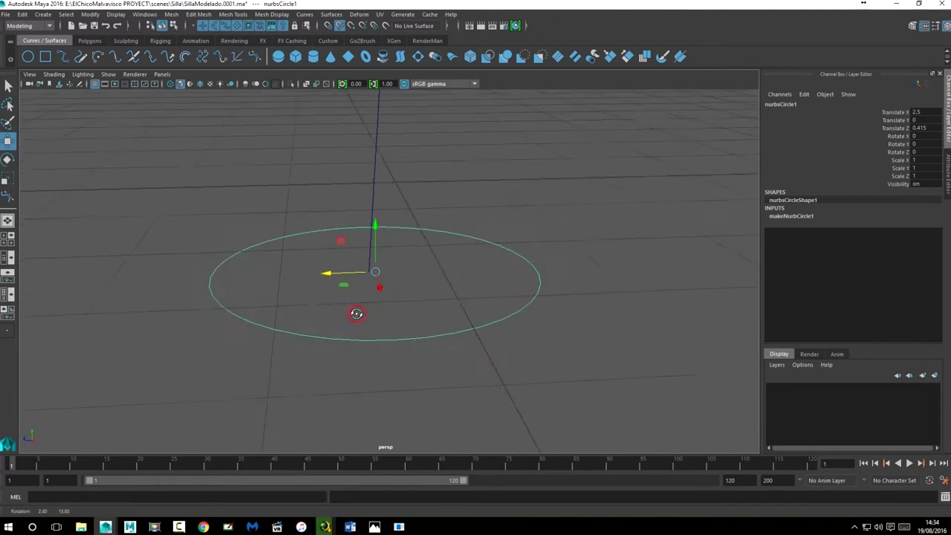
pyautogui.click(448, 237)
pyautogui.keyDown('alt'); pyautogui.moveTo(448, 238); pyautogui.dragTo(495, 308); pyautogui.keyUp('alt')
pyautogui.moveTo(533, 270); pyautogui.dragTo(584, 297)
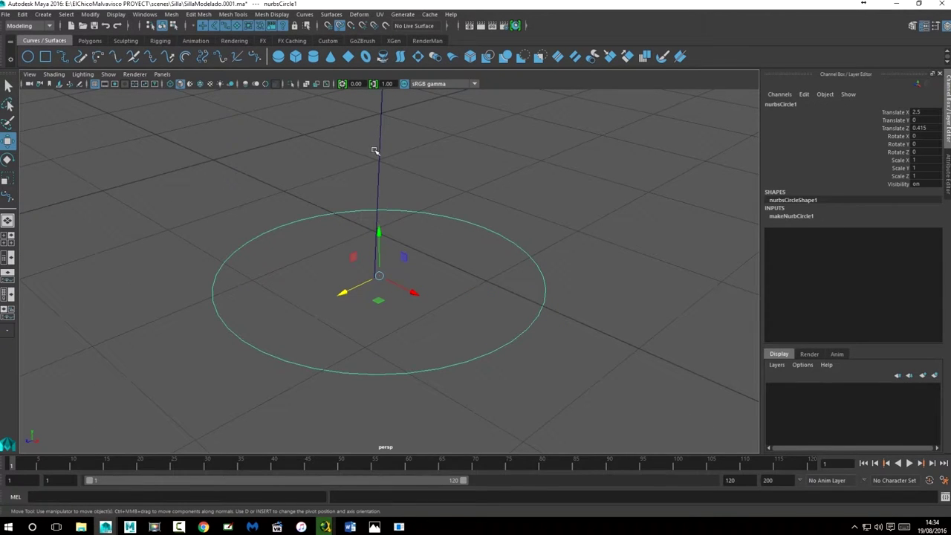
pyautogui.moveTo(380, 277)
pyautogui.mouseDown()
pyautogui.moveTo(364, 275)
pyautogui.moveTo(374, 281)
pyautogui.moveTo(368, 340)
pyautogui.mouseUp()
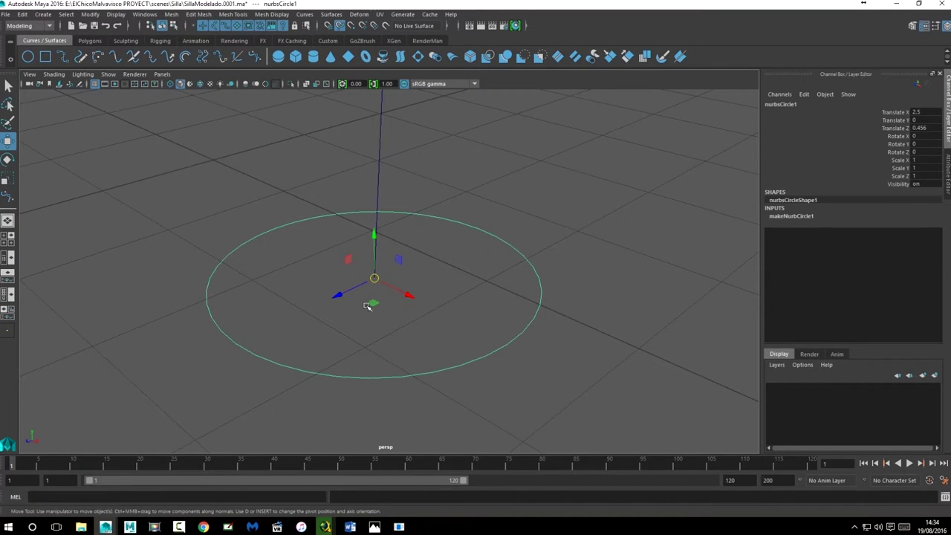
pyautogui.moveTo(411, 295); pyautogui.dragTo(538, 298)
pyautogui.moveTo(475, 329)
pyautogui.mouseDown()
pyautogui.moveTo(524, 296)
pyautogui.moveTo(508, 278)
pyautogui.mouseUp()
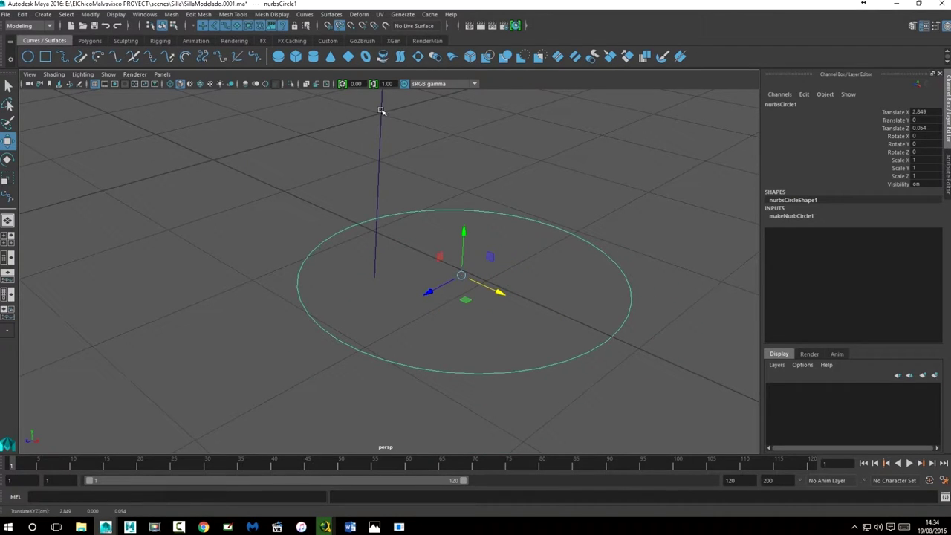
pyautogui.keyDown('alt'); pyautogui.moveTo(400, 137); pyautogui.dragTo(391, 142); pyautogui.keyUp('alt')
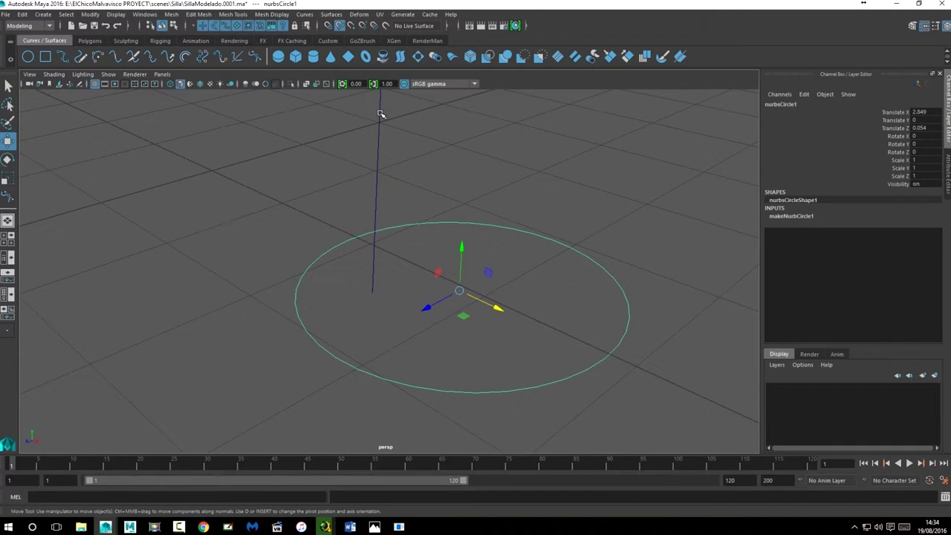
pyautogui.moveTo(379, 112); pyautogui.dragTo(377, 142, button='middle')
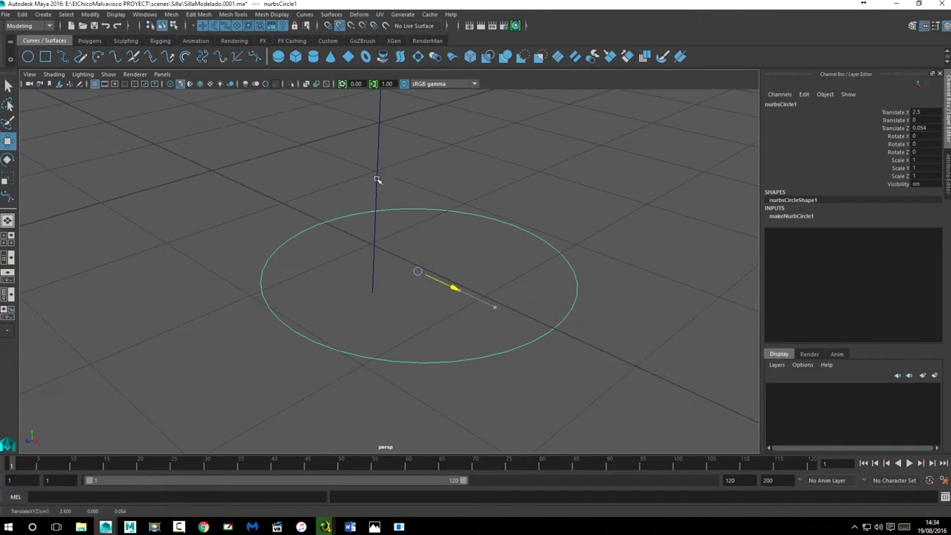
# - Center the circle on the leg along Z and raise it to Translate Y 0.95
pyautogui.moveTo(405, 262)
pyautogui.keyDown('alt'); pyautogui.mouseDown()
pyautogui.moveTo(379, 257)
pyautogui.moveTo(370, 203)
pyautogui.moveTo(376, 294)
pyautogui.mouseUp(); pyautogui.keyUp('alt')
pyautogui.moveTo(376, 142)
pyautogui.mouseDown(button='middle')
pyautogui.moveTo(366, 152)
pyautogui.moveTo(361, 293)
pyautogui.mouseUp(button='middle')
pyautogui.moveTo(385, 303); pyautogui.dragTo(392, 229)
pyautogui.moveTo(372, 135); pyautogui.dragTo(363, 234, button='middle')
pyautogui.moveTo(372, 242); pyautogui.dragTo(368, 190)
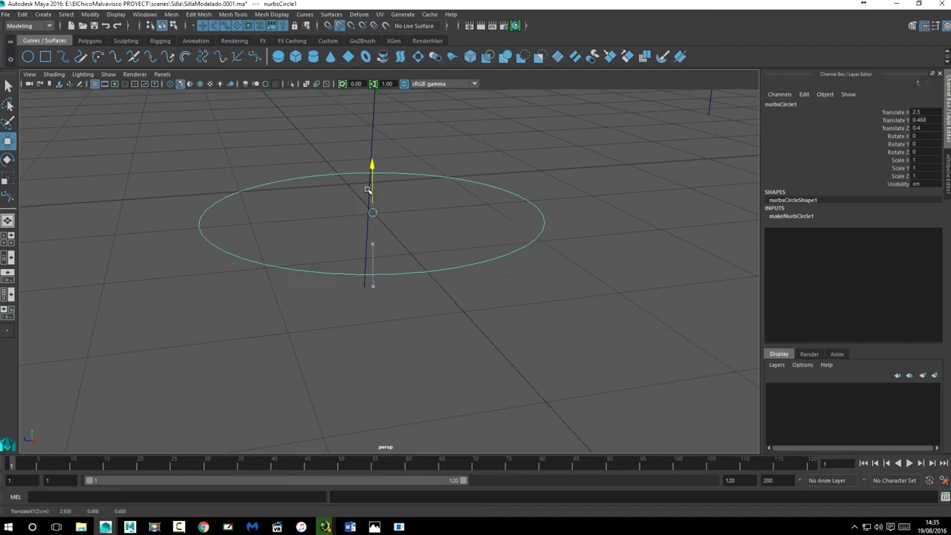
pyautogui.moveTo(375, 126); pyautogui.dragTo(365, 173, button='middle')
pyautogui.moveTo(376, 135); pyautogui.dragTo(374, 147, button='middle')
pyautogui.moveTo(365, 240); pyautogui.dragTo(365, 297, button='middle')
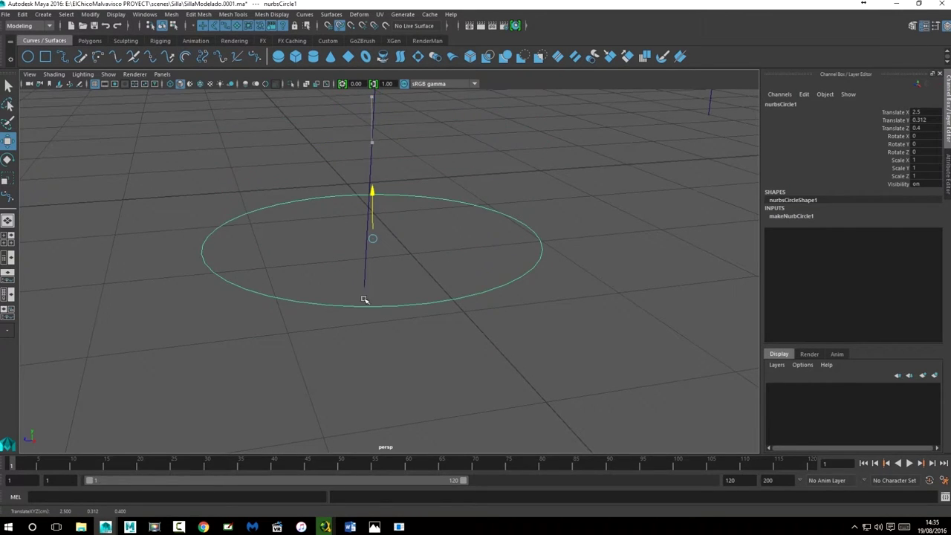
pyautogui.moveTo(372, 250)
pyautogui.keyDown('alt'); pyautogui.mouseDown()
pyautogui.moveTo(488, 225)
pyautogui.moveTo(489, 206)
pyautogui.mouseUp(); pyautogui.keyUp('alt')
pyautogui.moveTo(403, 134); pyautogui.dragTo(394, 262, button='middle')
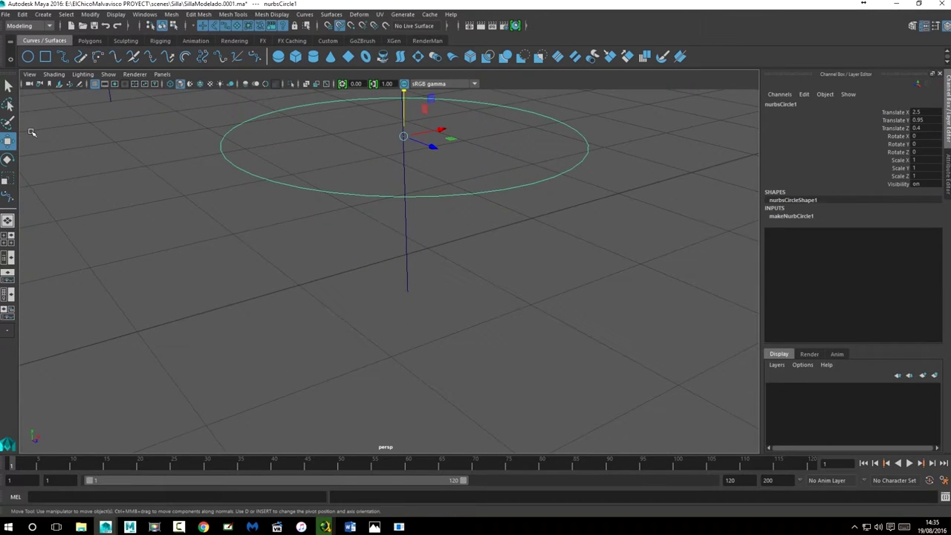
# - With the Move tool, try nurbsCircle1 at different heights along the chair leg
pyautogui.doubleClick(8, 141)
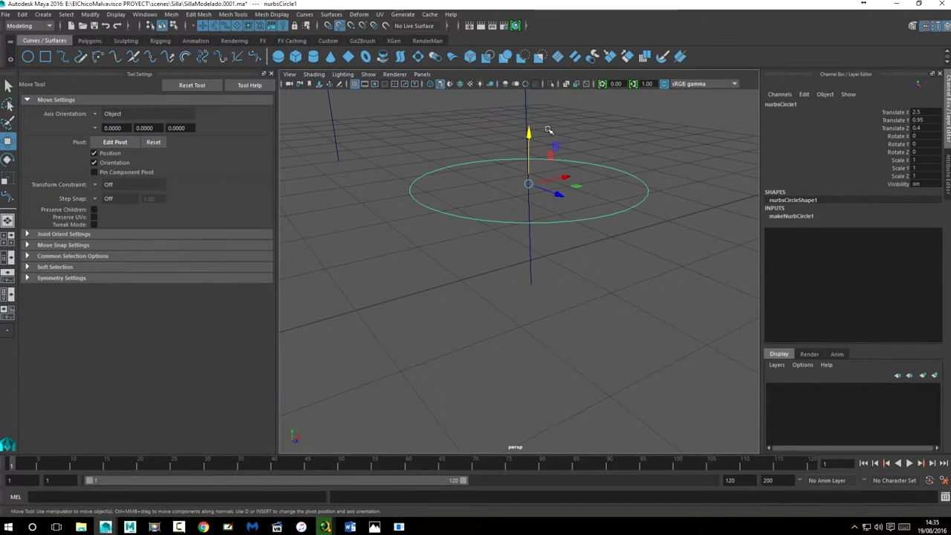
pyautogui.moveTo(527, 108); pyautogui.dragTo(526, 118, button='middle')
pyautogui.keyDown('alt'); pyautogui.moveTo(535, 225); pyautogui.dragTo(525, 220); pyautogui.keyUp('alt')
pyautogui.moveTo(530, 148); pyautogui.dragTo(525, 152, button='middle')
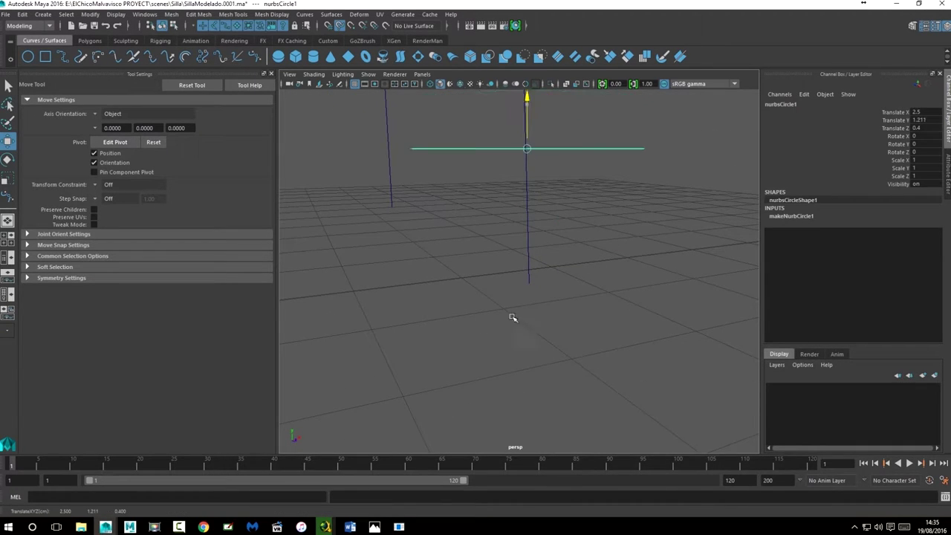
pyautogui.keyDown('alt'); pyautogui.moveTo(529, 248); pyautogui.dragTo(605, 232); pyautogui.keyUp('alt')
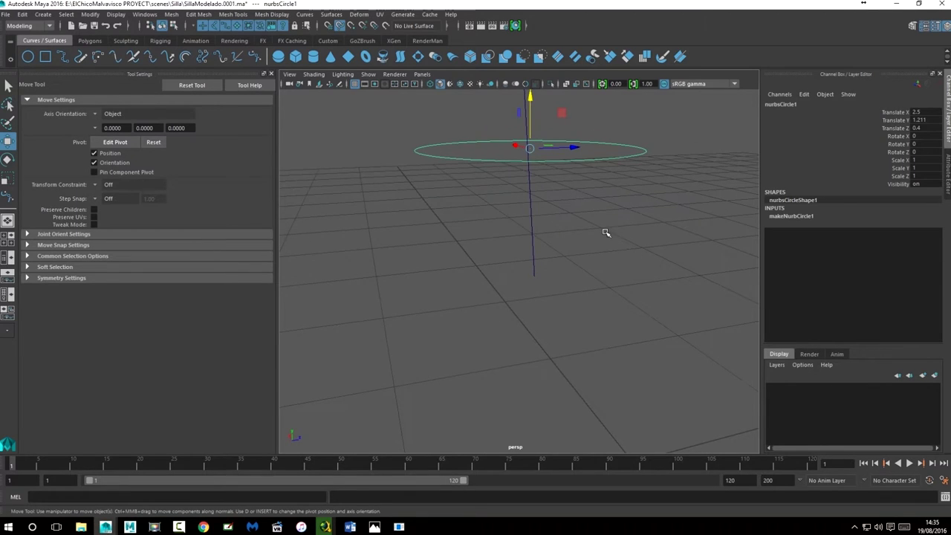
pyautogui.moveTo(529, 147); pyautogui.dragTo(477, 288)
pyautogui.moveTo(483, 289); pyautogui.dragTo(587, 182, button='middle')
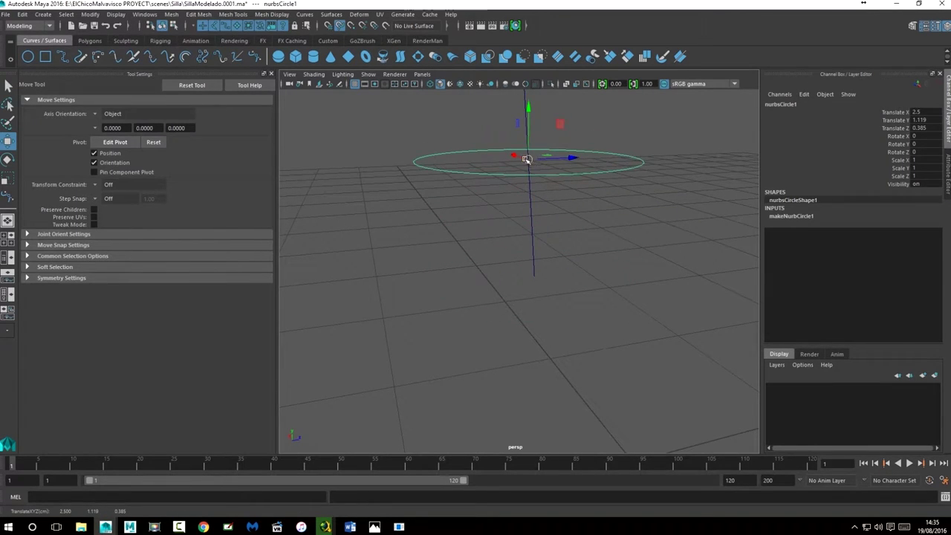
# - Set nurbsCircle1 on the grid at Translate X 2.5, Y 0, Z 0.456 by the leg's foot
pyautogui.moveTo(527, 159)
pyautogui.mouseDown()
pyautogui.moveTo(576, 271)
pyautogui.moveTo(611, 163)
pyautogui.mouseUp()
pyautogui.moveTo(593, 269); pyautogui.dragTo(589, 204)
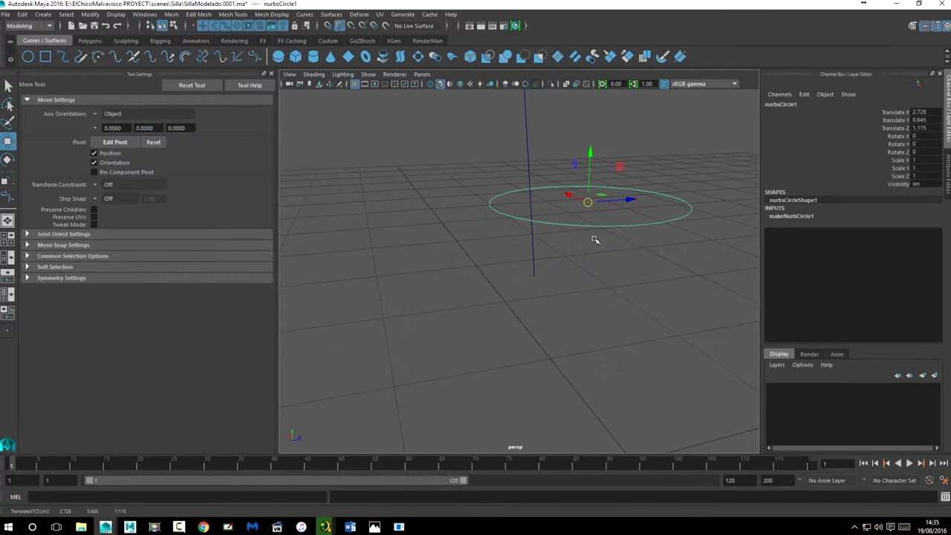
pyautogui.moveTo(588, 203); pyautogui.dragTo(525, 195)
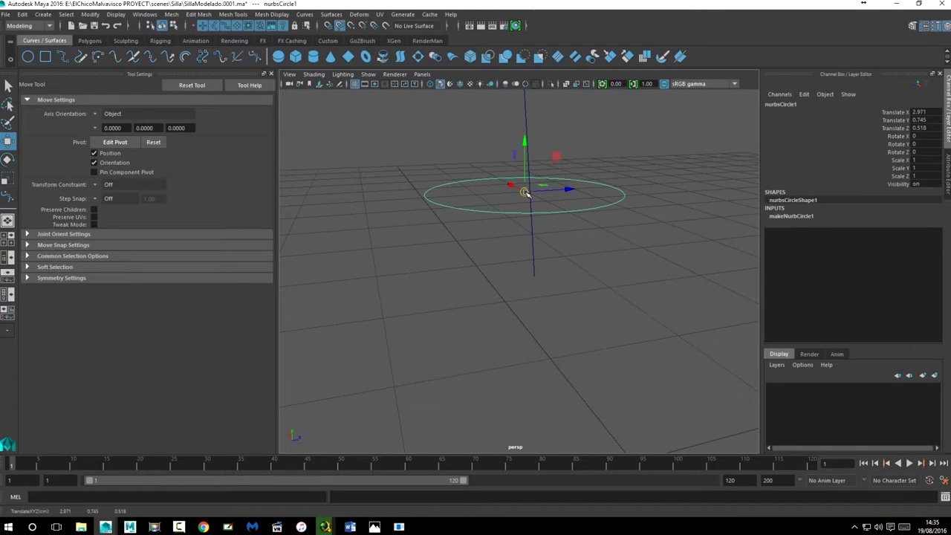
pyautogui.moveTo(525, 192)
pyautogui.mouseDown()
pyautogui.moveTo(517, 198)
pyautogui.moveTo(530, 202)
pyautogui.mouseUp()
pyautogui.moveTo(524, 133)
pyautogui.mouseDown()
pyautogui.moveTo(543, 344)
pyautogui.moveTo(552, 276)
pyautogui.moveTo(565, 274)
pyautogui.mouseUp()
pyautogui.keyDown('alt'); pyautogui.moveTo(565, 274); pyautogui.dragTo(451, 235, button='right'); pyautogui.keyUp('alt')
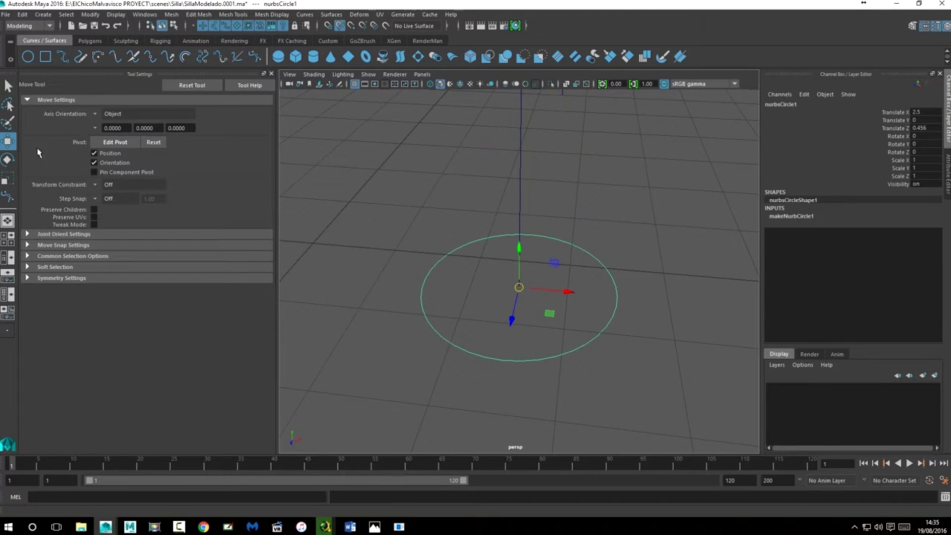
# - Scale nurbsCircle1 down to 0.1 on X, Y and Z, then reselect it with Move
pyautogui.click(8, 179)
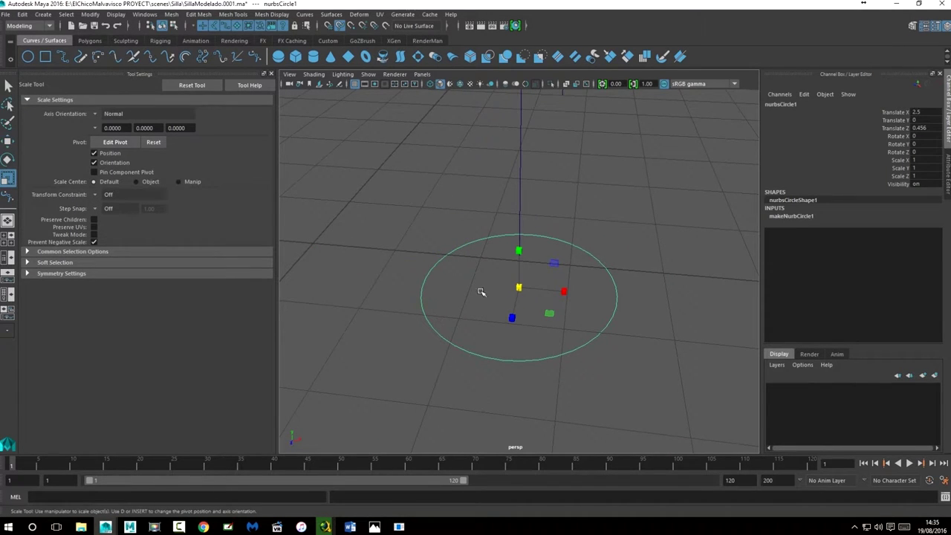
pyautogui.moveTo(521, 287); pyautogui.dragTo(384, 299)
pyautogui.moveTo(599, 238)
pyautogui.keyDown('alt'); pyautogui.mouseDown()
pyautogui.moveTo(551, 317)
pyautogui.moveTo(592, 336)
pyautogui.moveTo(632, 332)
pyautogui.moveTo(525, 321)
pyautogui.moveTo(573, 228)
pyautogui.moveTo(556, 267)
pyautogui.moveTo(543, 263)
pyautogui.moveTo(645, 259)
pyautogui.mouseUp(); pyautogui.keyUp('alt')
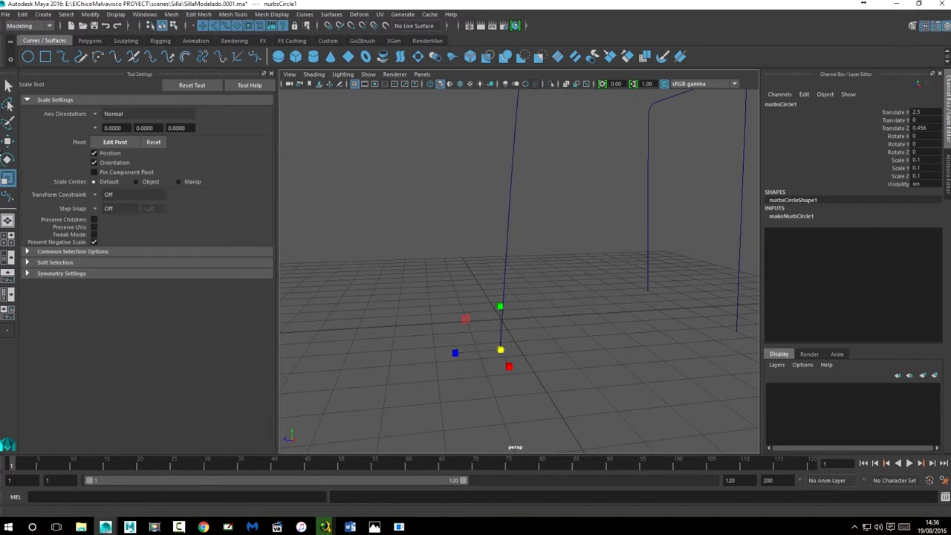
pyautogui.press('w')
pyautogui.click(538, 261)
pyautogui.moveTo(538, 260)
pyautogui.keyDown('alt'); pyautogui.mouseDown()
pyautogui.moveTo(582, 292)
pyautogui.moveTo(548, 254)
pyautogui.mouseUp(); pyautogui.keyUp('alt')
pyautogui.click(504, 356)
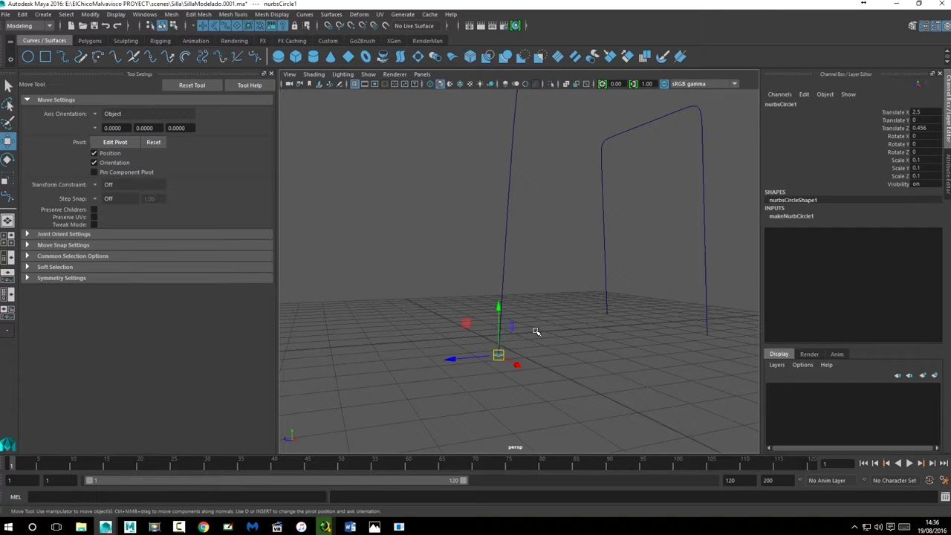
pyautogui.keyDown('alt'); pyautogui.moveTo(474, 384); pyautogui.dragTo(512, 353); pyautogui.keyUp('alt')
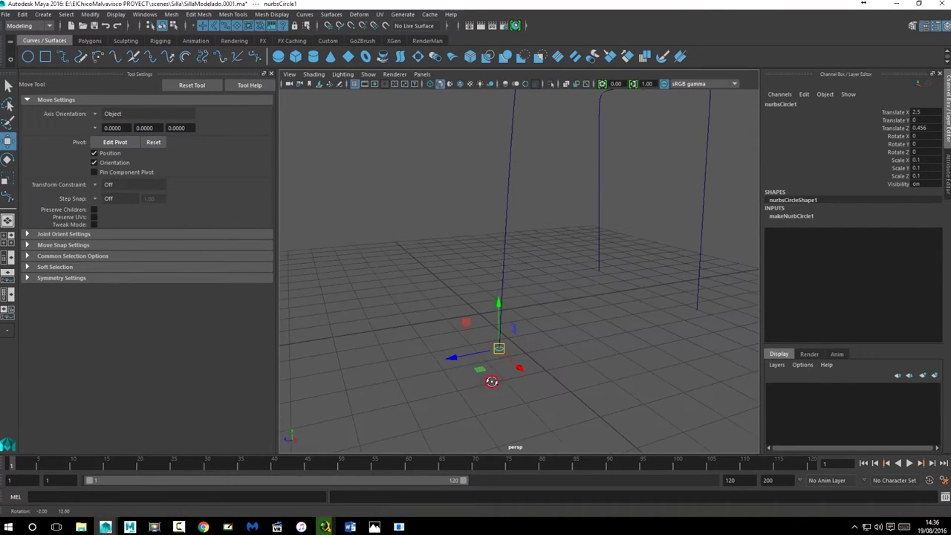
# - Select the bezier1 curve and reset the Extrude options to their defaults (Tube, At path, NURBS)
pyautogui.click(505, 221)
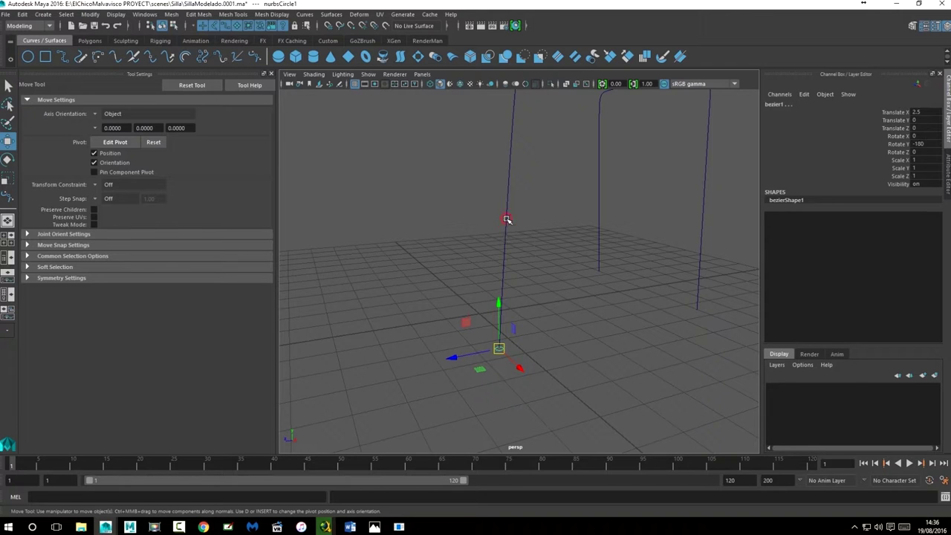
pyautogui.moveTo(512, 222)
pyautogui.keyDown('alt'); pyautogui.mouseDown()
pyautogui.moveTo(555, 263)
pyautogui.moveTo(537, 246)
pyautogui.moveTo(480, 301)
pyautogui.moveTo(457, 296)
pyautogui.mouseUp(); pyautogui.keyUp('alt')
pyautogui.moveTo(478, 293)
pyautogui.keyDown('alt'); pyautogui.mouseDown(button='middle')
pyautogui.moveTo(431, 283)
pyautogui.moveTo(442, 282)
pyautogui.mouseUp(button='middle'); pyautogui.keyUp('alt')
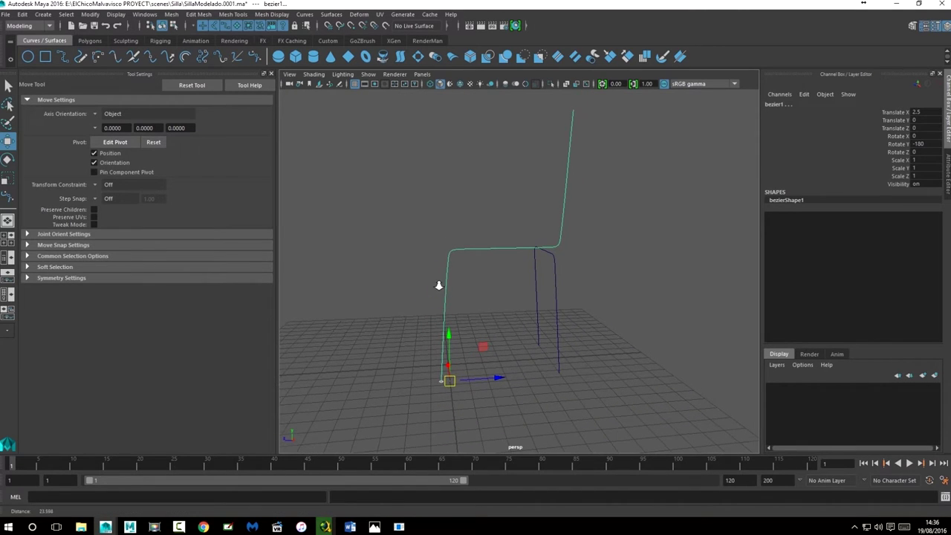
pyautogui.click(307, 14)
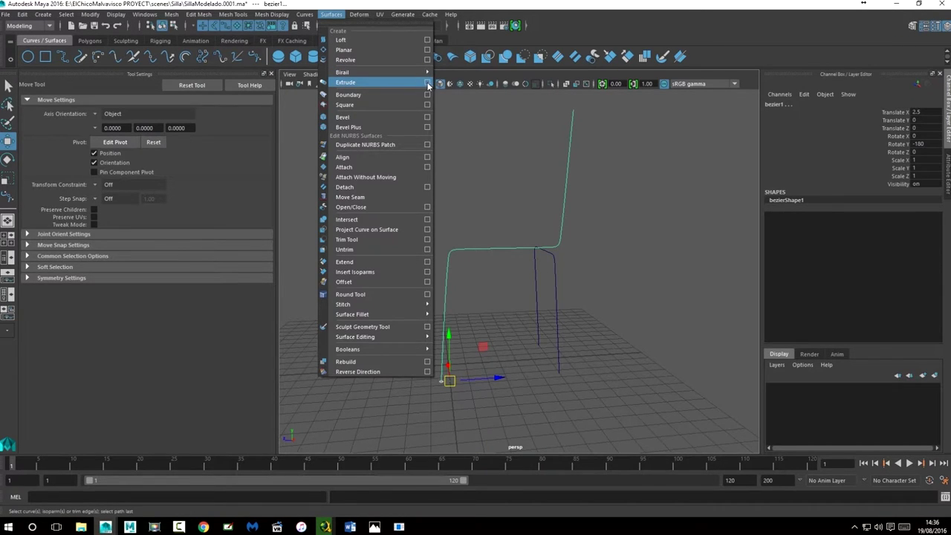
pyautogui.click(427, 83)
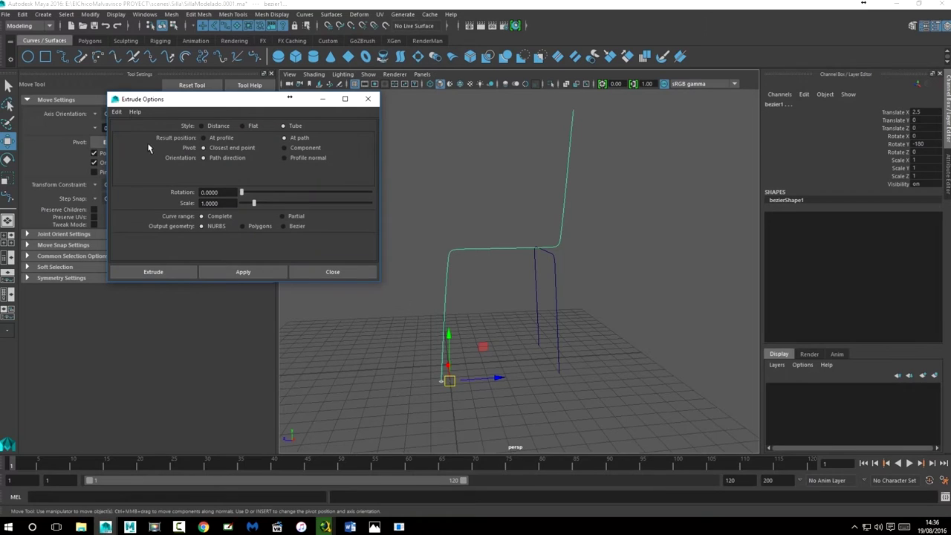
pyautogui.click(121, 112)
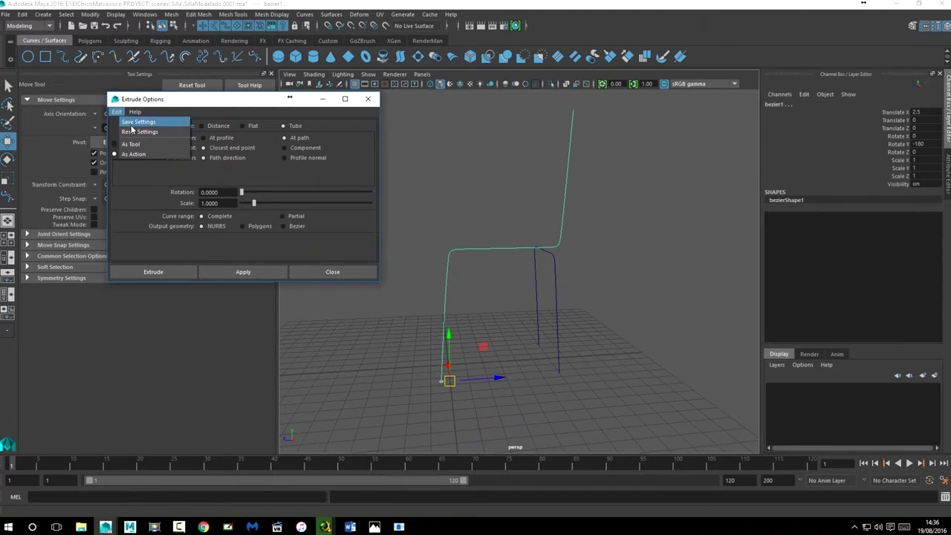
pyautogui.click(143, 132)
# - Apply a trial tube extrusion along bezier1, inspect it, then undo it
pyautogui.moveTo(256, 111)
pyautogui.mouseDown()
pyautogui.moveTo(196, 276)
pyautogui.moveTo(201, 256)
pyautogui.mouseUp()
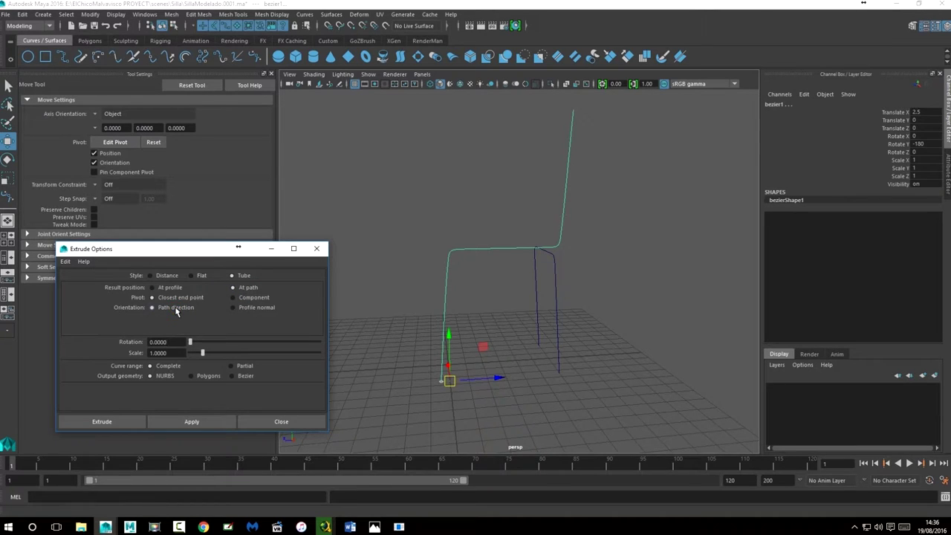
pyautogui.click(206, 425)
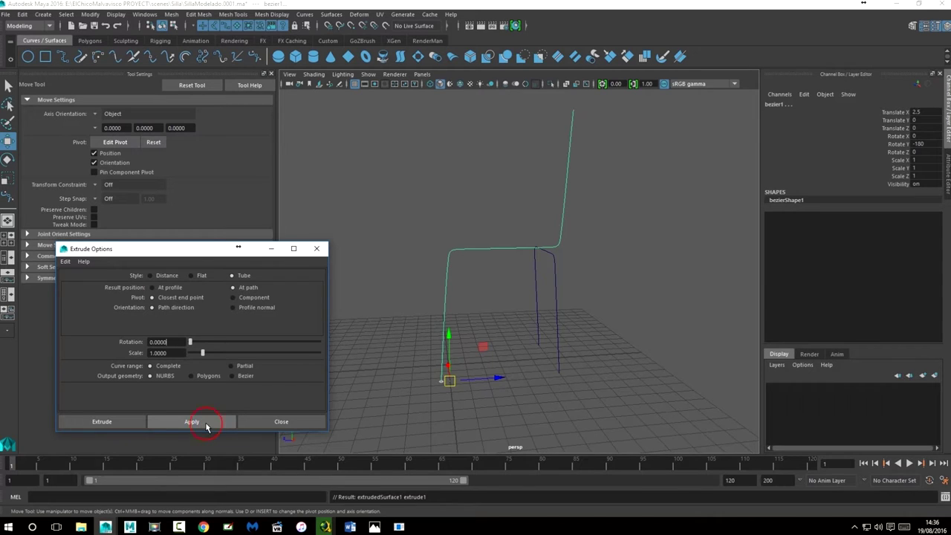
pyautogui.moveTo(498, 283)
pyautogui.keyDown('alt'); pyautogui.mouseDown()
pyautogui.moveTo(607, 297)
pyautogui.moveTo(499, 267)
pyautogui.moveTo(550, 272)
pyautogui.moveTo(562, 323)
pyautogui.moveTo(506, 233)
pyautogui.moveTo(593, 325)
pyautogui.mouseUp(); pyautogui.keyUp('alt')
pyautogui.hotkey('ctrl', 'z')
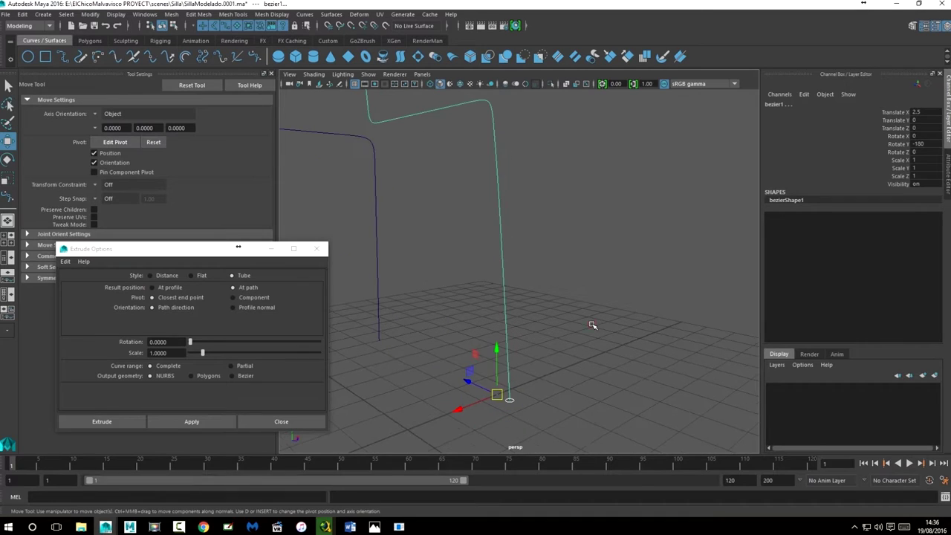
pyautogui.click(593, 324)
# - Freeze all transformations on nurbsCircle1 so translate reads 0 and scale reads 1
pyautogui.moveTo(519, 402); pyautogui.dragTo(594, 477)
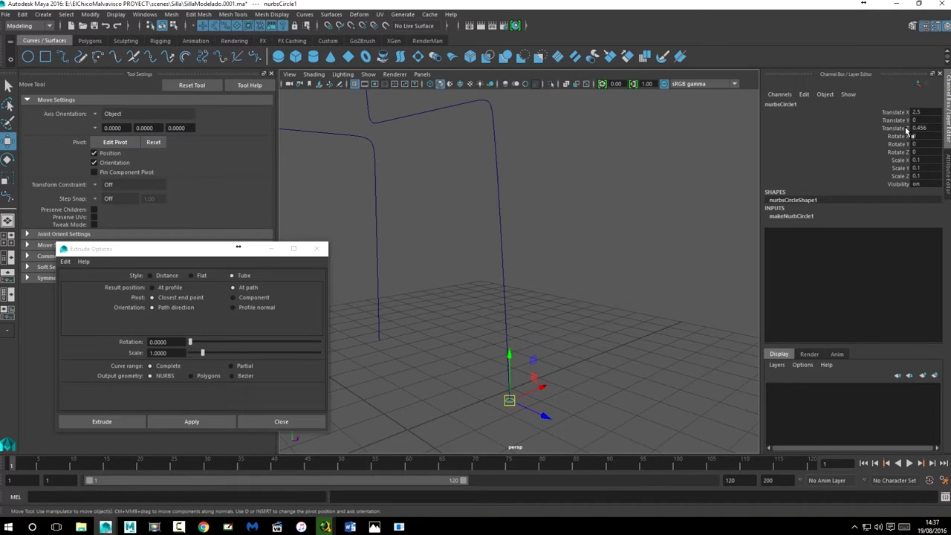
pyautogui.moveTo(913, 159); pyautogui.dragTo(907, 176)
pyautogui.rightClick(907, 178)
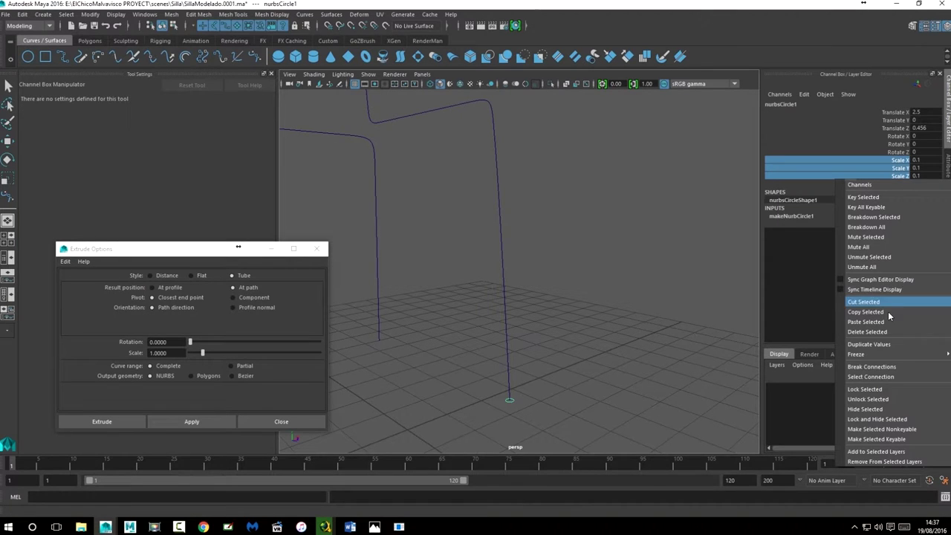
pyautogui.moveTo(897, 354)
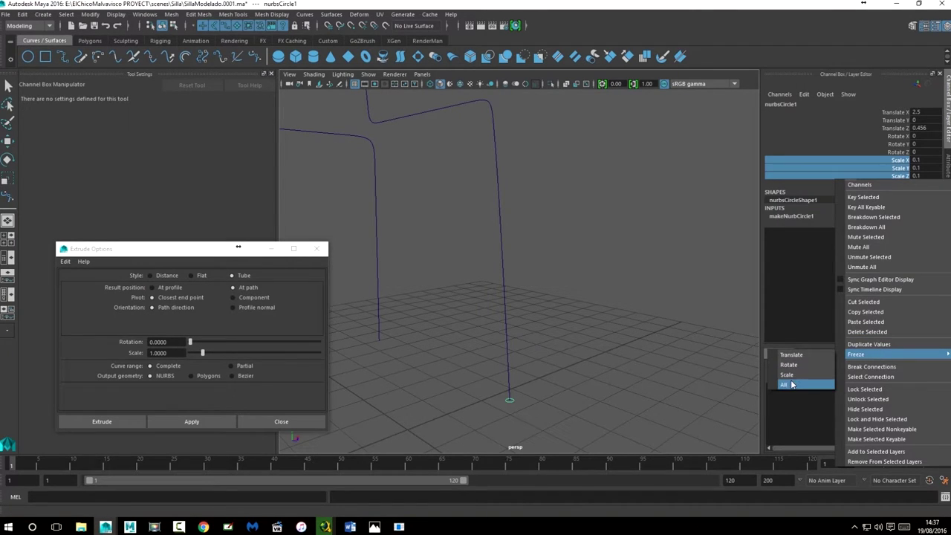
pyautogui.click(785, 384)
pyautogui.click(518, 436)
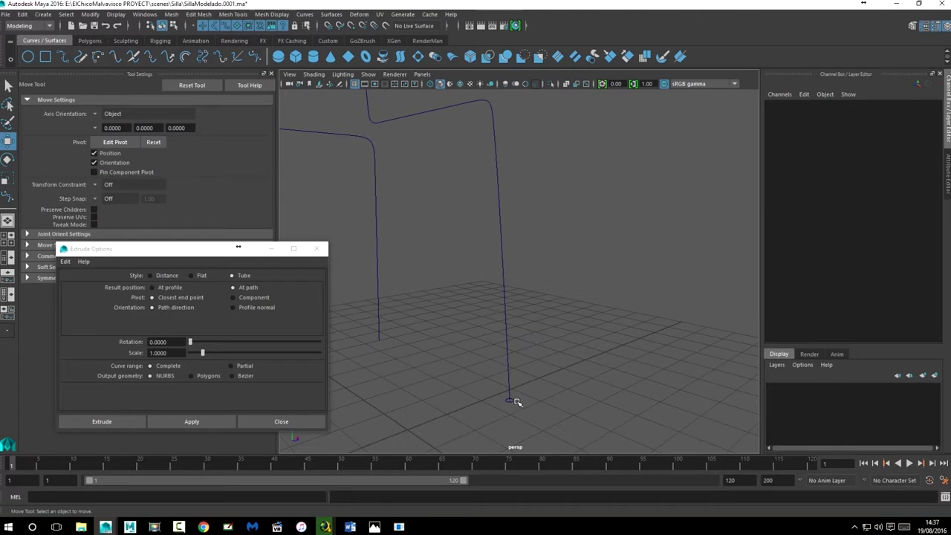
pyautogui.moveTo(512, 396); pyautogui.dragTo(595, 419)
# - Extrude the frozen nurbsCircle1 along bezier1 into the tube extrudedSurface1
pyautogui.moveTo(151, 251); pyautogui.dragTo(147, 236)
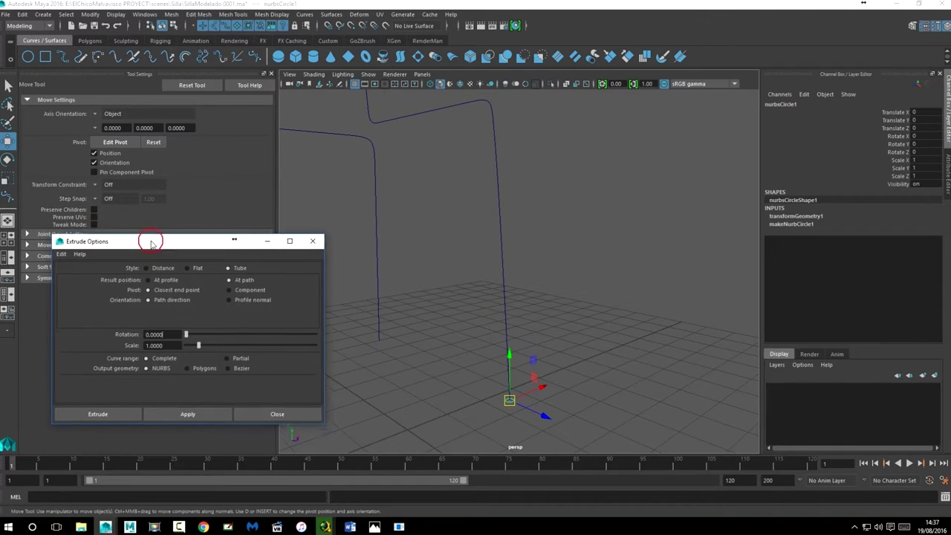
pyautogui.click(182, 407)
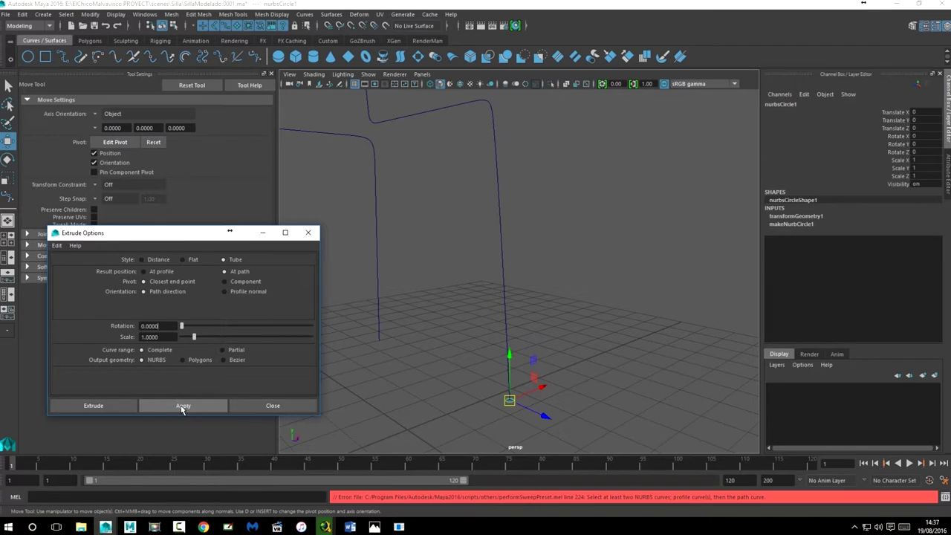
pyautogui.keyDown('shift'); pyautogui.click(504, 283); pyautogui.keyUp('shift')
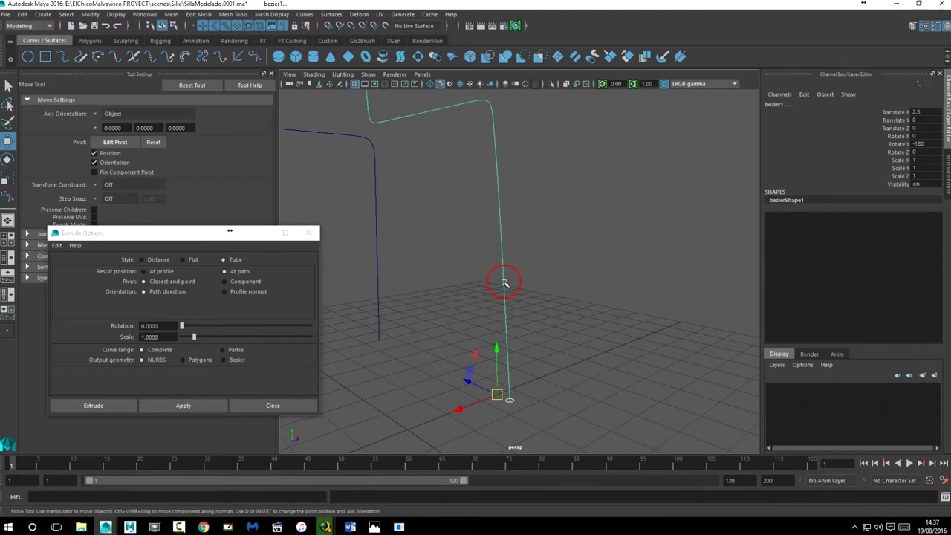
pyautogui.click(183, 406)
pyautogui.moveTo(416, 256)
pyautogui.keyDown('alt'); pyautogui.mouseDown()
pyautogui.moveTo(450, 250)
pyautogui.moveTo(394, 265)
pyautogui.moveTo(491, 268)
pyautogui.moveTo(468, 257)
pyautogui.moveTo(506, 213)
pyautogui.moveTo(458, 205)
pyautogui.moveTo(420, 213)
pyautogui.moveTo(435, 227)
pyautogui.mouseUp(); pyautogui.keyUp('alt')
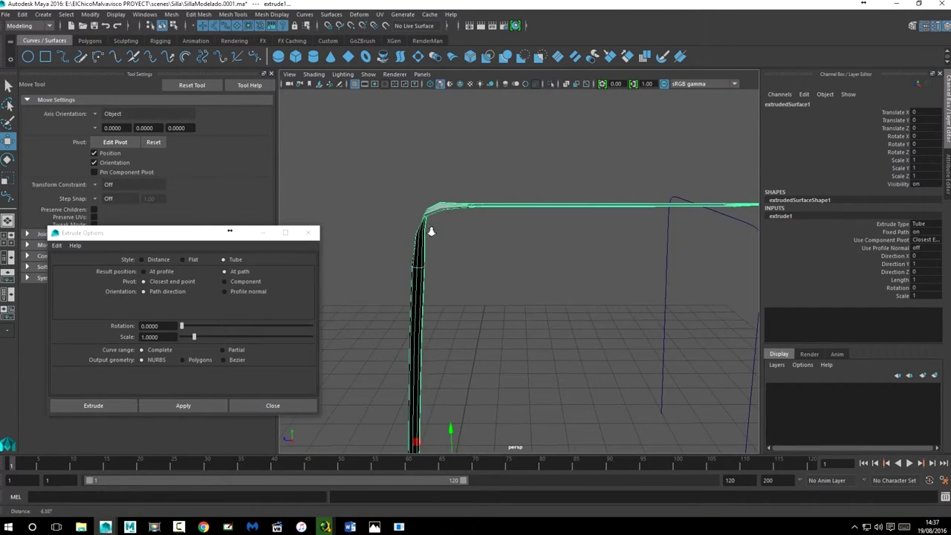
pyautogui.keyDown('alt'); pyautogui.moveTo(435, 227); pyautogui.dragTo(612, 238, button='right'); pyautogui.keyUp('alt')
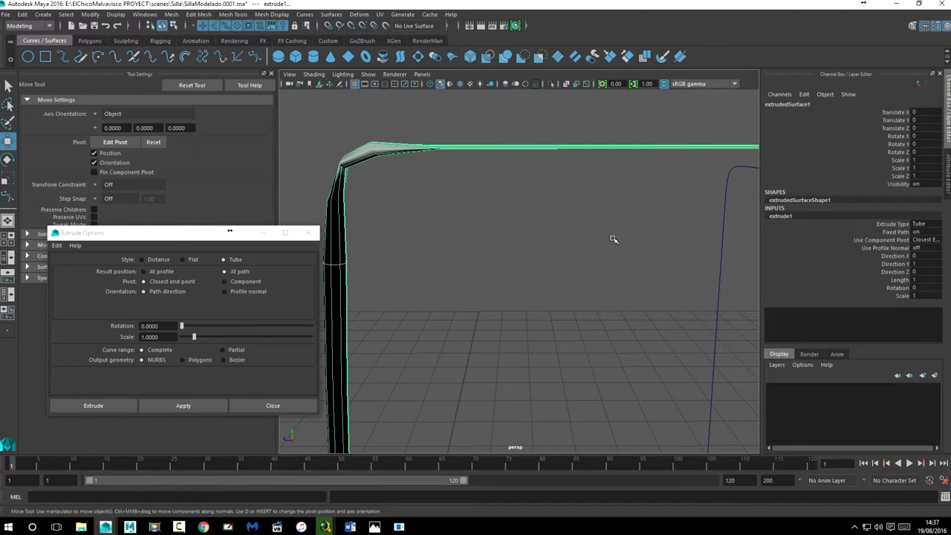
# - Set extrude1's Use Component Pivot to the profile's bounding-box centre instead of closest endpoint
pyautogui.click(948, 170)
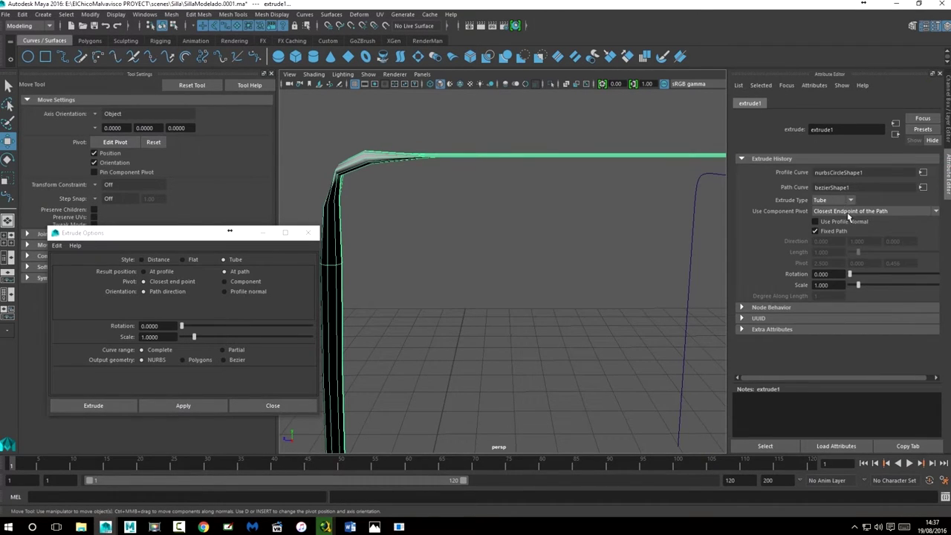
pyautogui.click(850, 214)
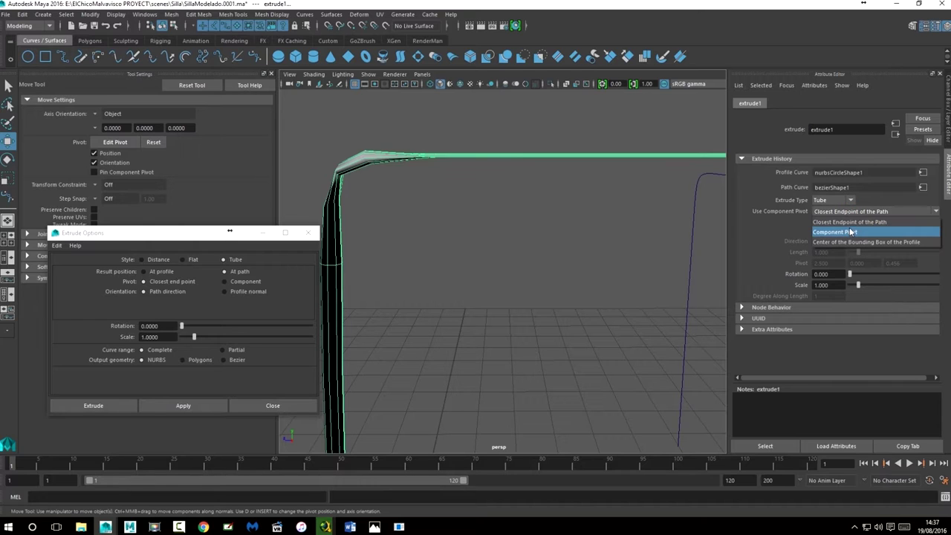
pyautogui.click(850, 231)
pyautogui.click(843, 210)
pyautogui.click(846, 224)
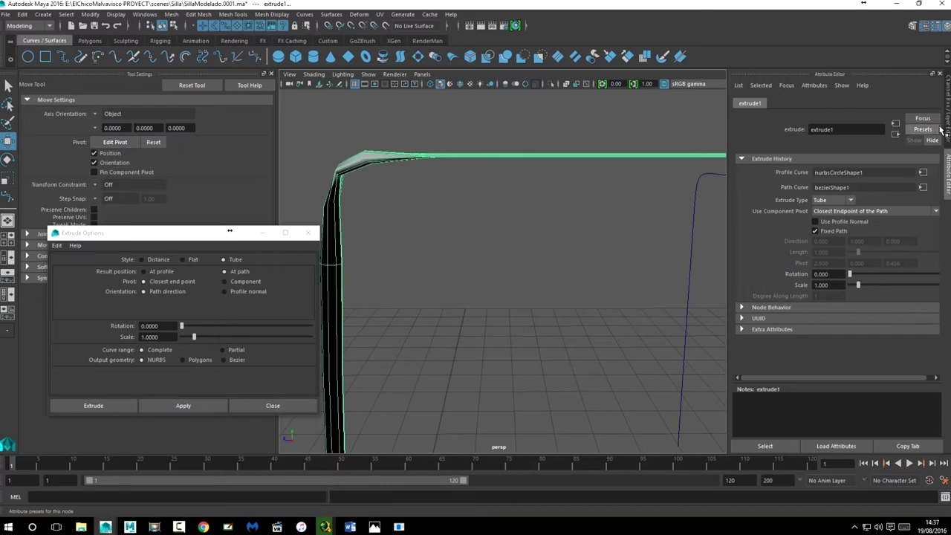
pyautogui.click(947, 119)
pyautogui.click(929, 242)
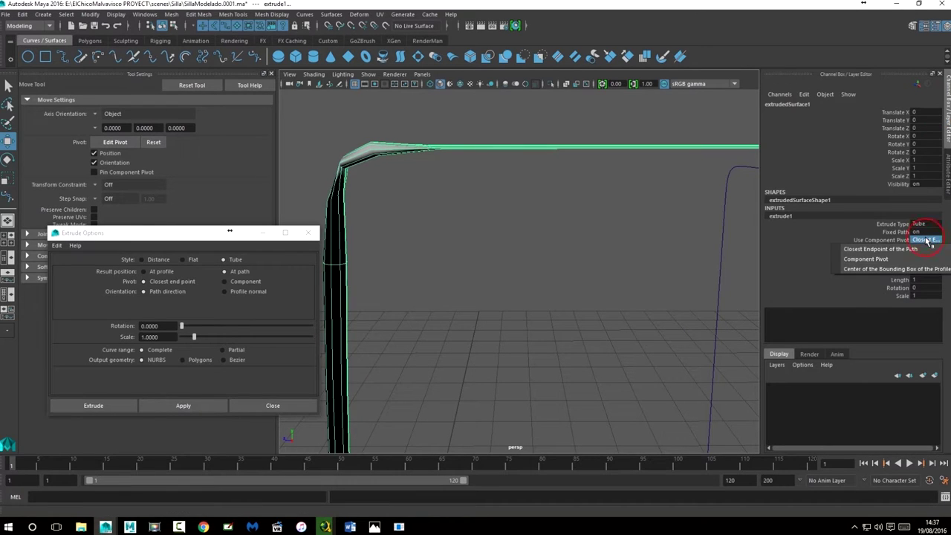
pyautogui.click(890, 260)
pyautogui.click(925, 241)
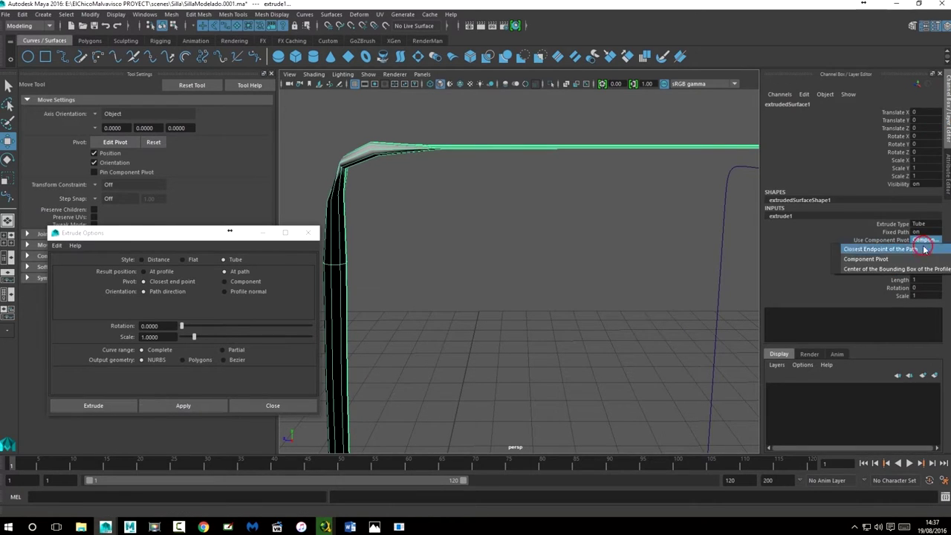
pyautogui.click(929, 269)
pyautogui.click(924, 241)
pyautogui.click(881, 249)
# - Frame the chair, select bezier1 and orbit to look over the centred tube
pyautogui.click(552, 219)
pyautogui.press('f')
pyautogui.click(551, 225)
pyautogui.moveTo(505, 260)
pyautogui.keyDown('alt'); pyautogui.mouseDown()
pyautogui.moveTo(582, 263)
pyautogui.moveTo(684, 248)
pyautogui.moveTo(434, 298)
pyautogui.mouseUp(); pyautogui.keyUp('alt')
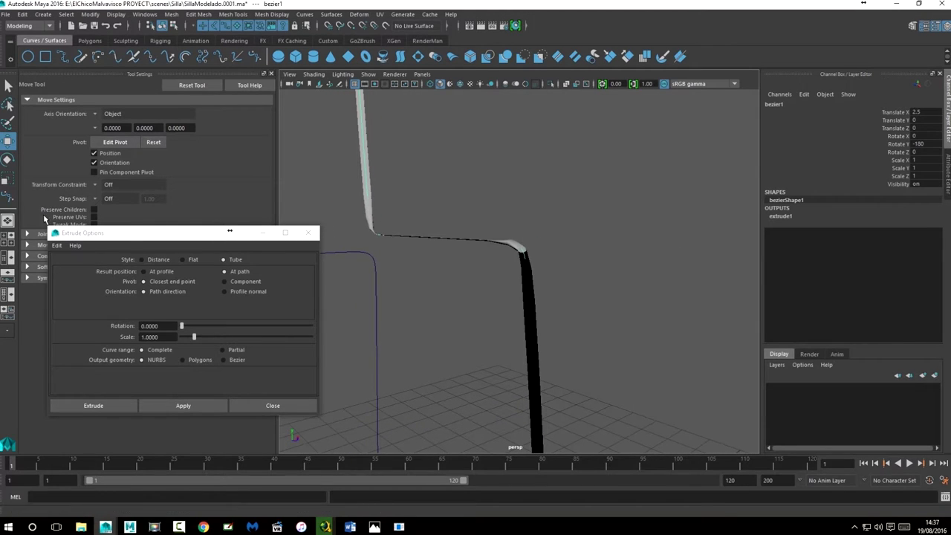
# - Open the Outliner, delete extrudedSurface1, and select the bare bezier1 curve
pyautogui.moveTo(124, 233); pyautogui.dragTo(161, 182)
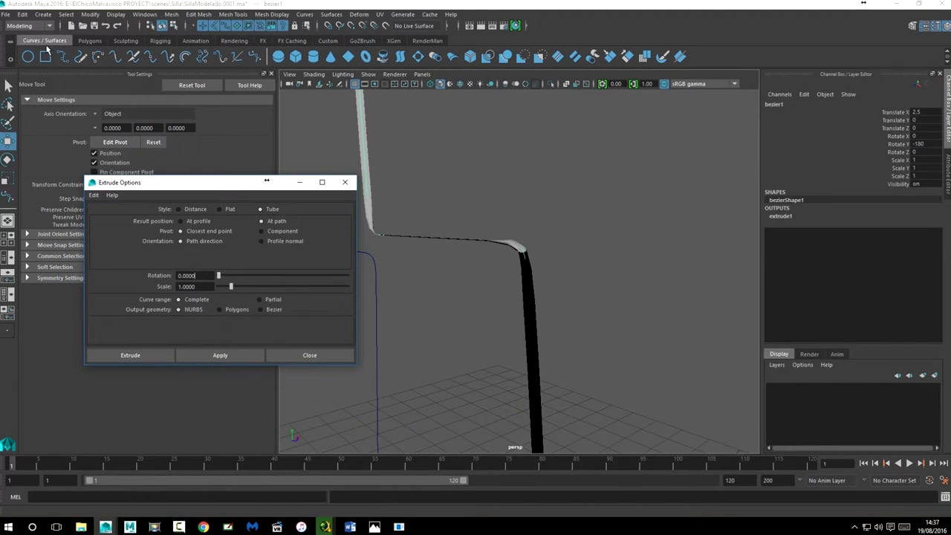
pyautogui.click(154, 16)
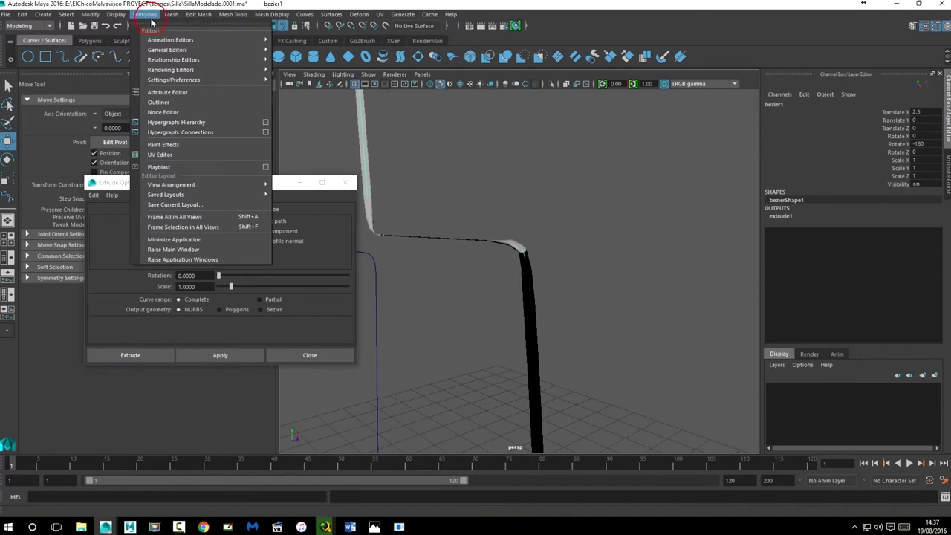
pyautogui.moveTo(145, 14)
pyautogui.click(173, 102)
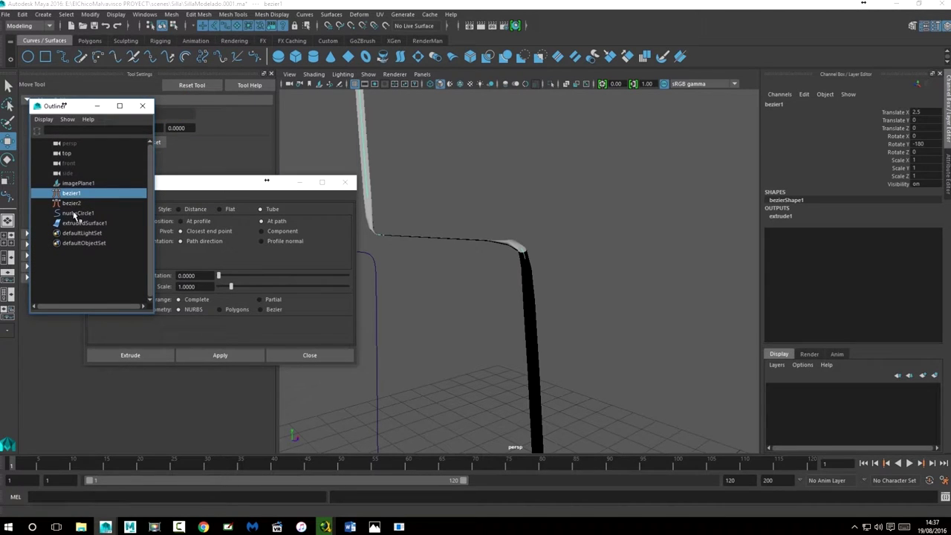
pyautogui.moveTo(225, 190); pyautogui.dragTo(253, 125)
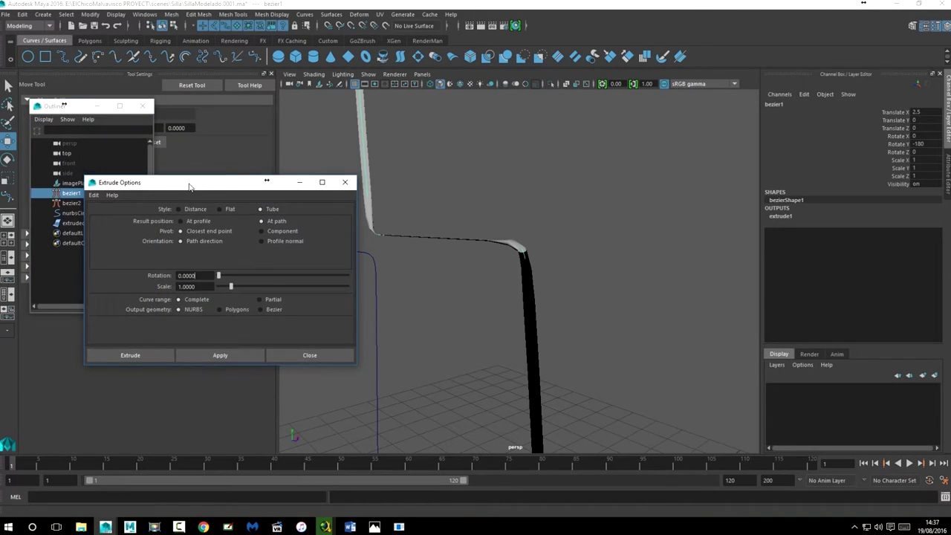
pyautogui.click(76, 224)
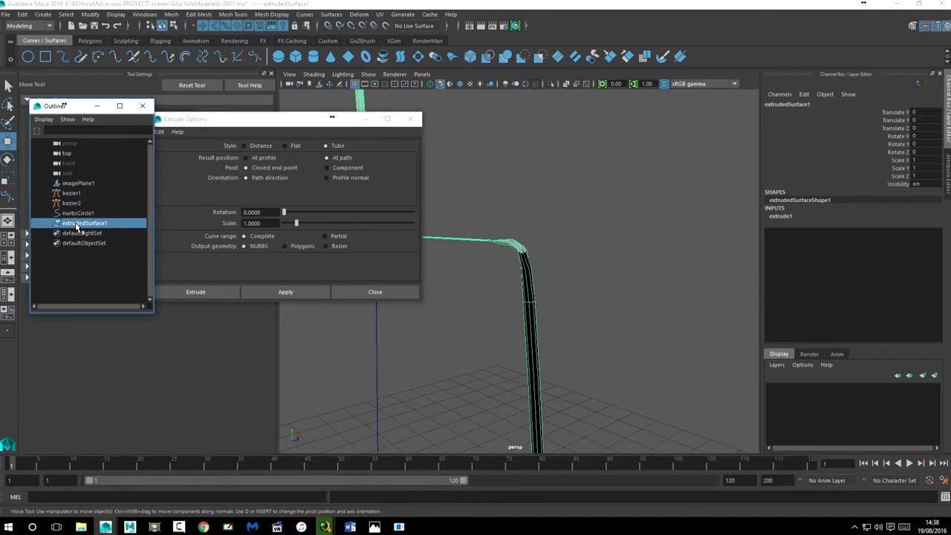
pyautogui.press('Delete')
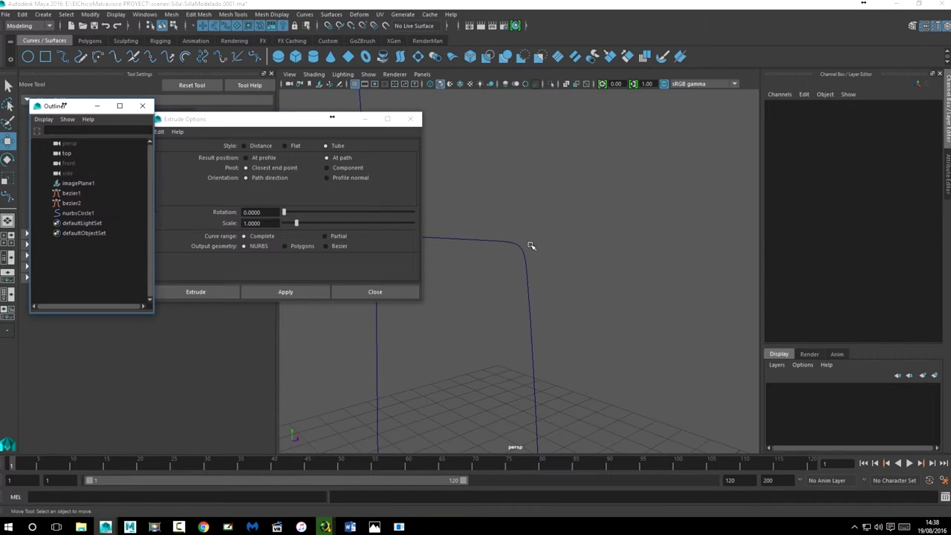
pyautogui.click(522, 248)
# - Close Extrude Options and show bezier1's control vertices, zoomed on its upper corner in side view
pyautogui.press('space')
pyautogui.press('space')
pyautogui.press('space')
pyautogui.press('space')
pyautogui.click(408, 122)
pyautogui.keyDown('alt'); pyautogui.moveTo(518, 224); pyautogui.dragTo(462, 239, button='middle'); pyautogui.keyUp('alt')
pyautogui.moveTo(461, 220); pyautogui.dragTo(400, 218, button='right')
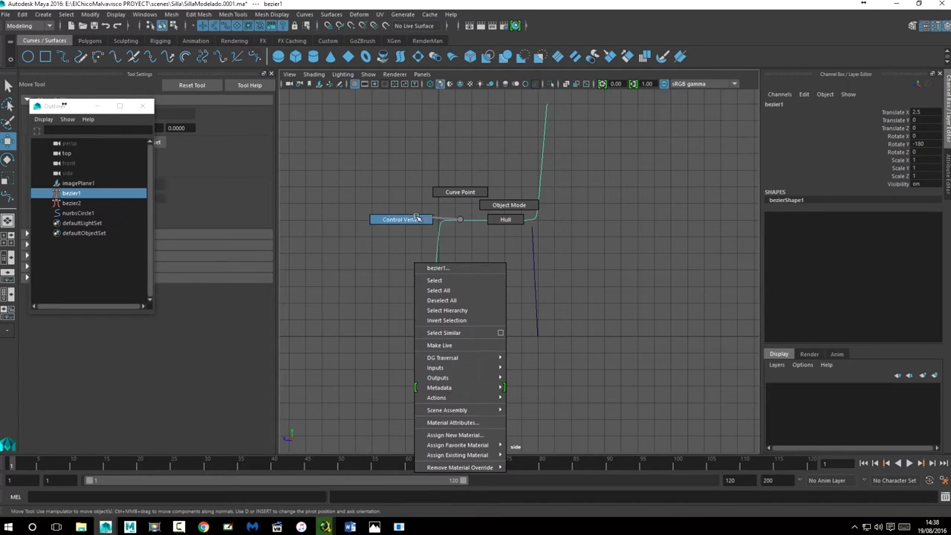
pyautogui.scroll(3, 376, 187)
pyautogui.scroll(3, 377, 188)
pyautogui.keyDown('alt'); pyautogui.moveTo(376, 187); pyautogui.dragTo(569, 265, button='middle'); pyautogui.keyUp('alt')
pyautogui.scroll(2, 512, 250)
pyautogui.scroll(1, 491, 315)
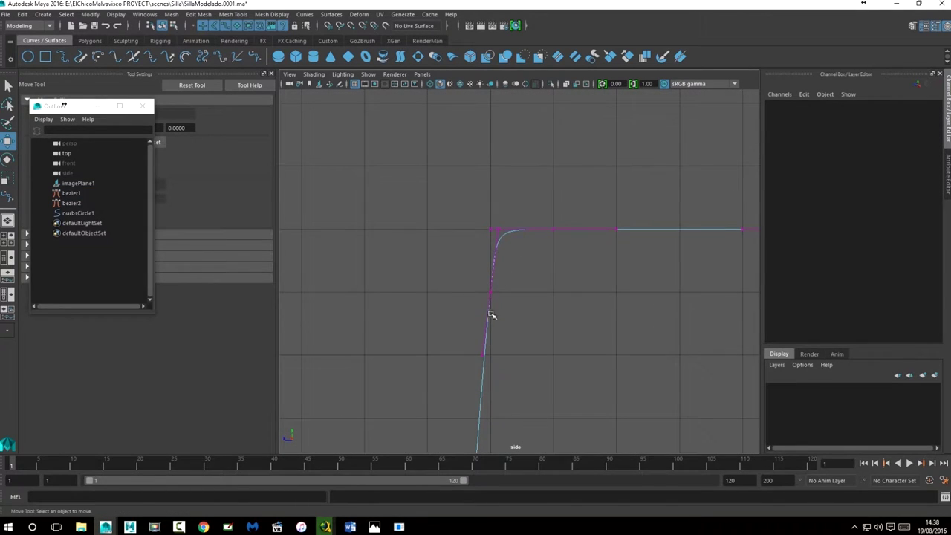
# - Move the corner control vertices to reshape bezier1's back-to-seat bend
pyautogui.click(504, 236)
pyautogui.click(499, 185)
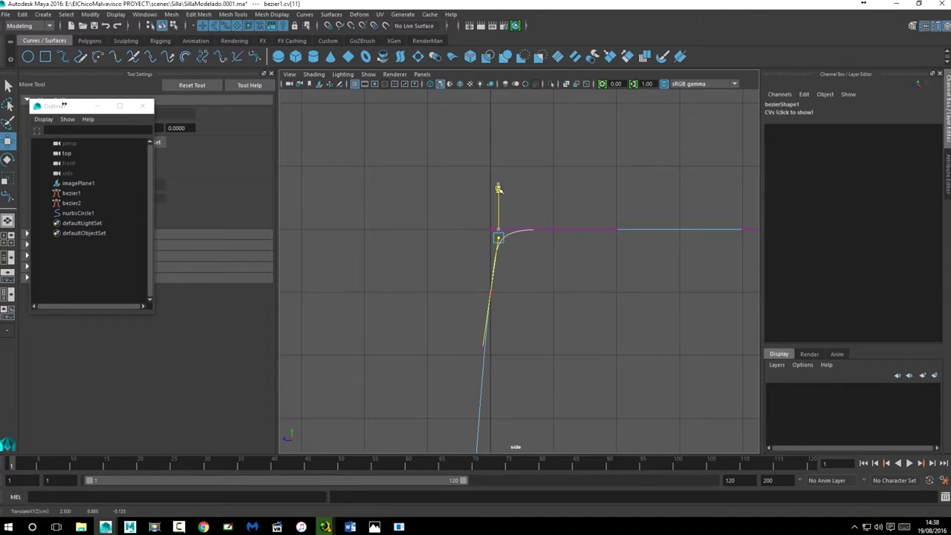
pyautogui.moveTo(471, 335)
pyautogui.mouseDown()
pyautogui.moveTo(506, 362)
pyautogui.moveTo(534, 346)
pyautogui.mouseUp()
pyautogui.click(532, 346)
pyautogui.moveTo(482, 217)
pyautogui.mouseDown()
pyautogui.moveTo(508, 237)
pyautogui.moveTo(553, 227)
pyautogui.mouseUp()
pyautogui.moveTo(555, 227)
pyautogui.keyDown('alt'); pyautogui.mouseDown(button='middle')
pyautogui.moveTo(361, 278)
pyautogui.moveTo(397, 236)
pyautogui.moveTo(539, 292)
pyautogui.mouseUp(button='middle'); pyautogui.keyUp('alt')
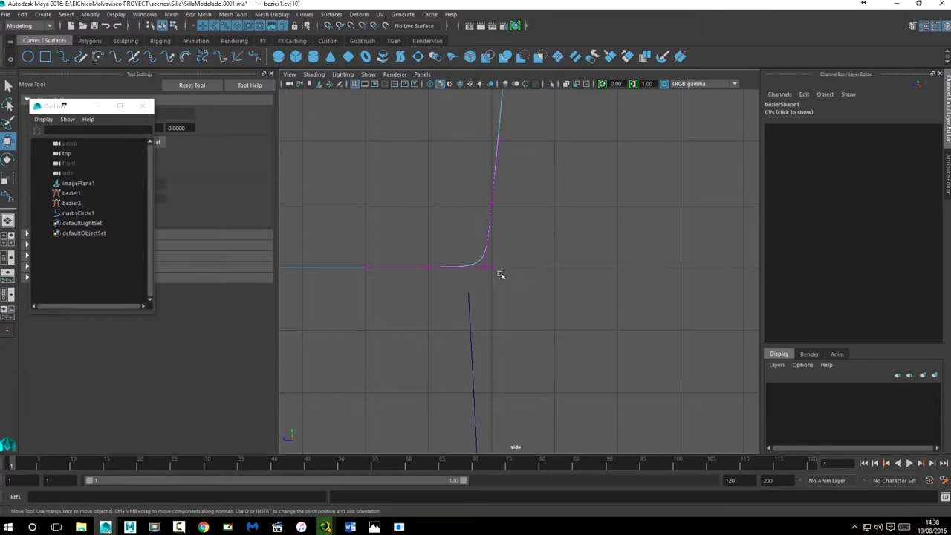
pyautogui.moveTo(491, 256)
pyautogui.mouseDown()
pyautogui.moveTo(523, 268)
pyautogui.moveTo(479, 261)
pyautogui.mouseUp()
pyautogui.click(510, 289)
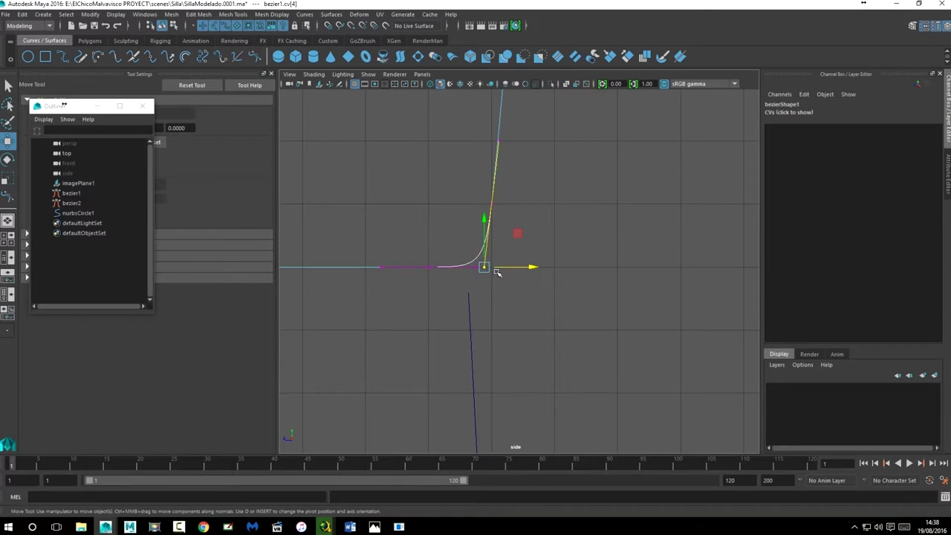
pyautogui.moveTo(484, 218); pyautogui.dragTo(484, 210)
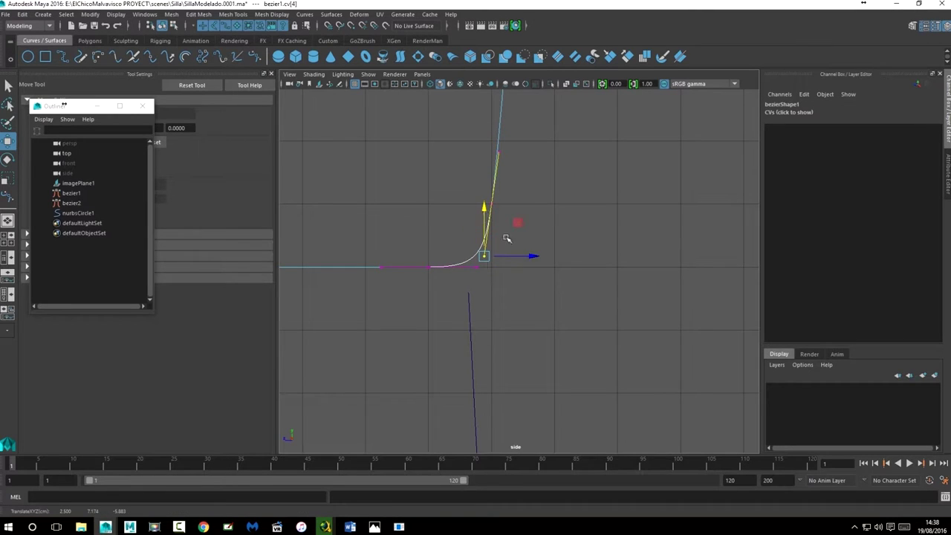
pyautogui.moveTo(535, 257); pyautogui.dragTo(536, 256)
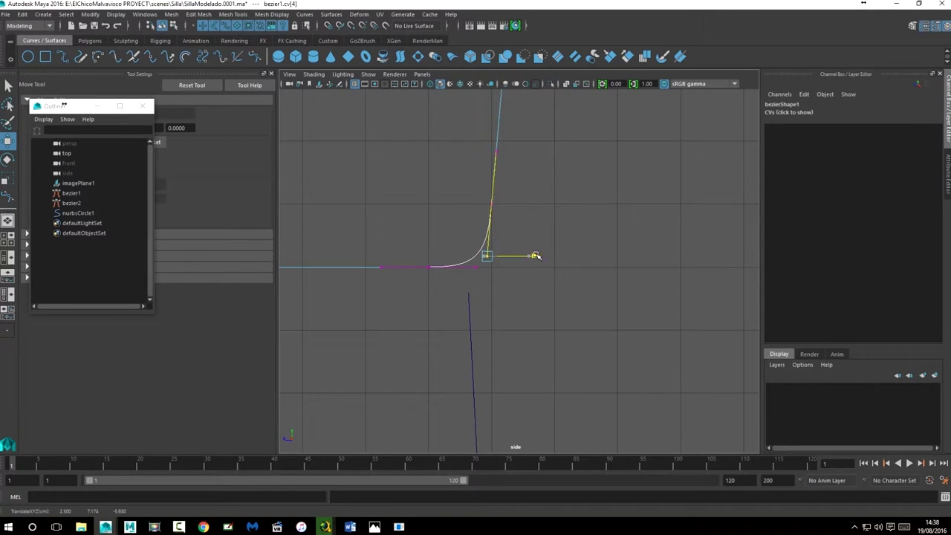
# - Return bezier1 to Object Mode and switch back to the perspective view
pyautogui.scroll(-2, 535, 245)
pyautogui.scroll(-2, 541, 216)
pyautogui.scroll(-1, 587, 223)
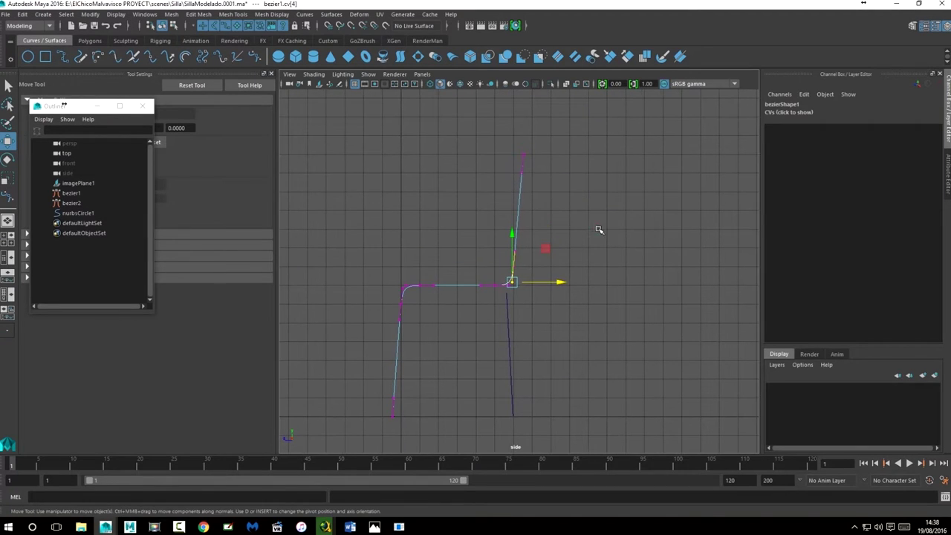
pyautogui.click(602, 230)
pyautogui.moveTo(523, 216); pyautogui.dragTo(567, 201, button='right')
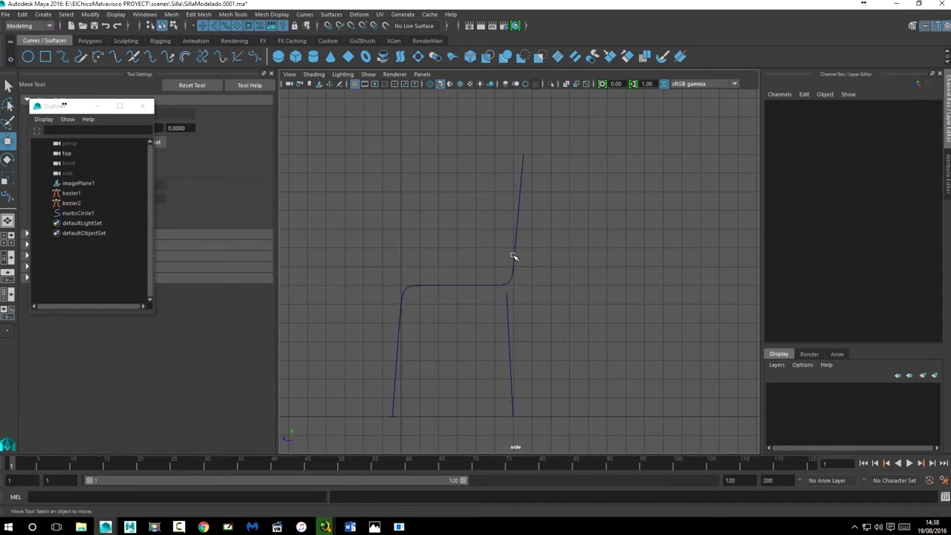
pyautogui.click(513, 257)
pyautogui.press('space')
pyautogui.press('space')
pyautogui.click(600, 292)
pyautogui.scroll(1, 579, 261)
pyautogui.scroll(3, 527, 334)
pyautogui.scroll(2, 527, 365)
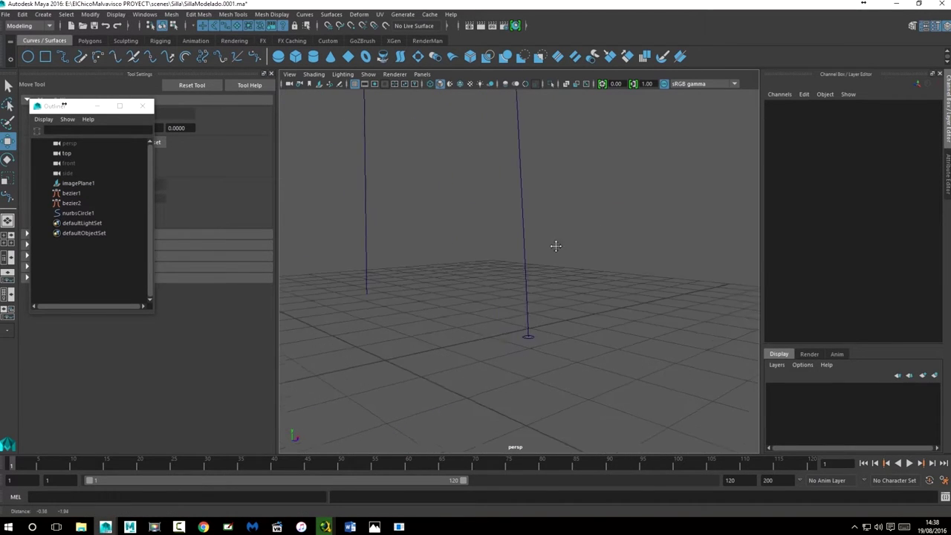
# - Select nurbsCircle1 then bezier1 and extrude a Tube along the reshaped curve
pyautogui.click(535, 330)
pyautogui.keyDown('alt'); pyautogui.moveTo(556, 315); pyautogui.dragTo(556, 240); pyautogui.keyUp('alt')
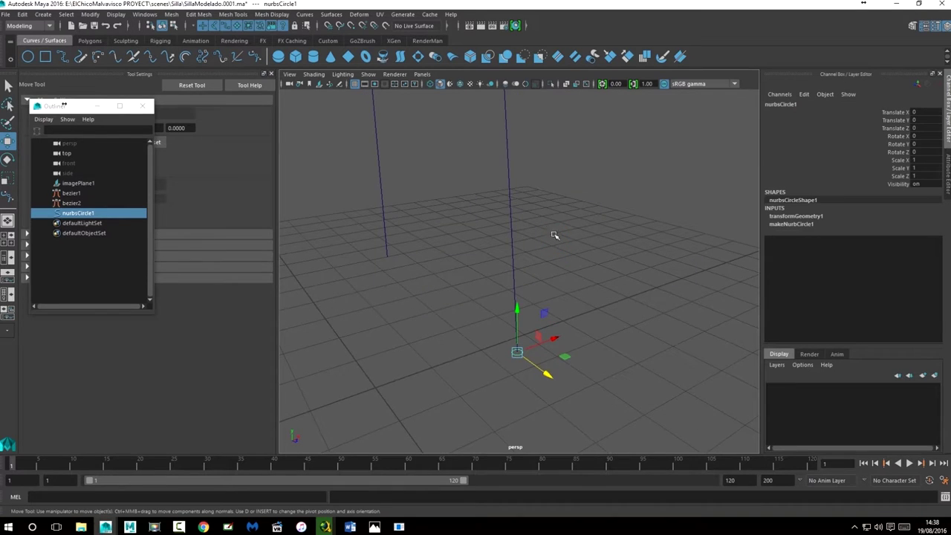
pyautogui.keyDown('shift'); pyautogui.click(512, 199); pyautogui.keyUp('shift')
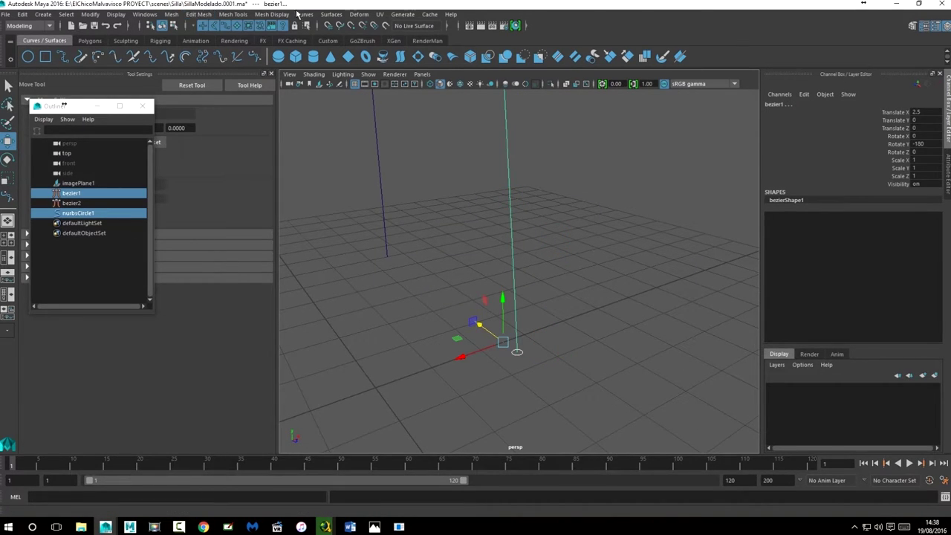
pyautogui.click(332, 14)
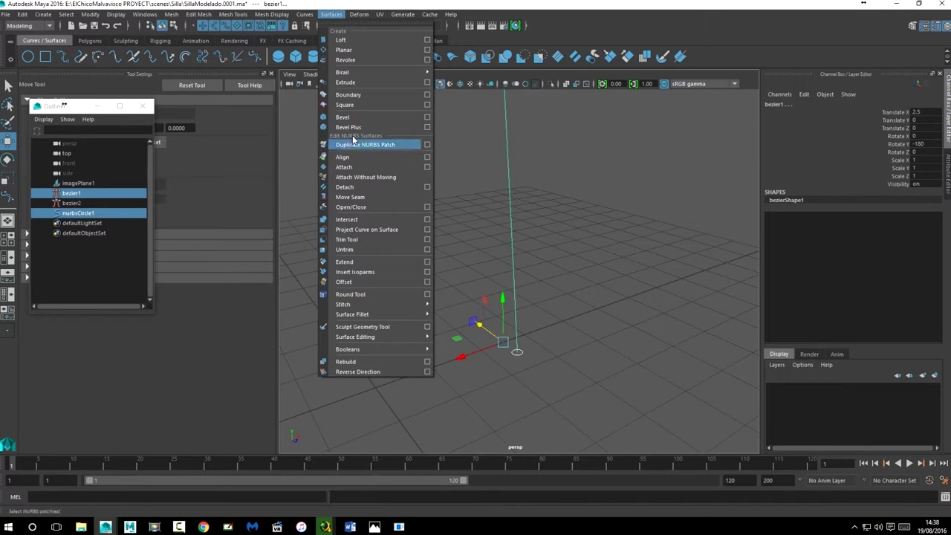
pyautogui.click(427, 83)
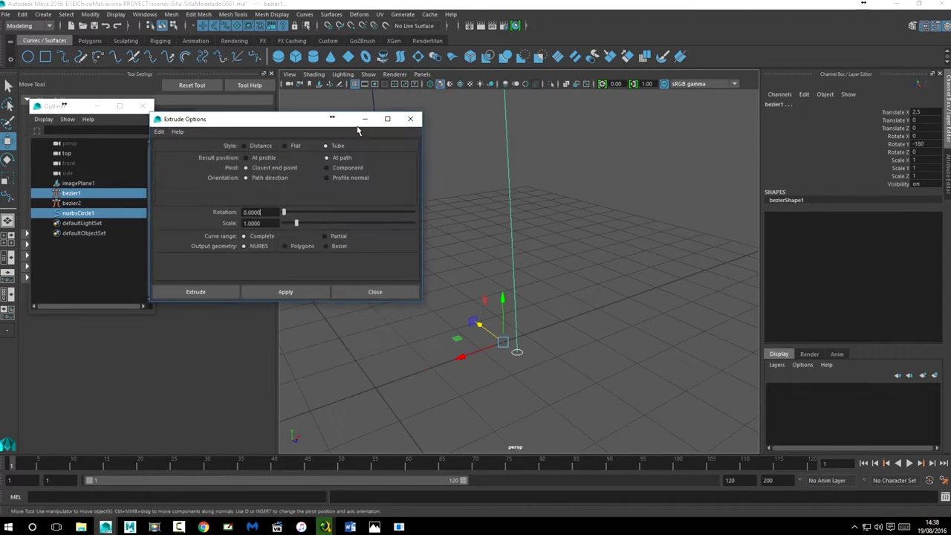
pyautogui.moveTo(277, 124); pyautogui.dragTo(210, 181)
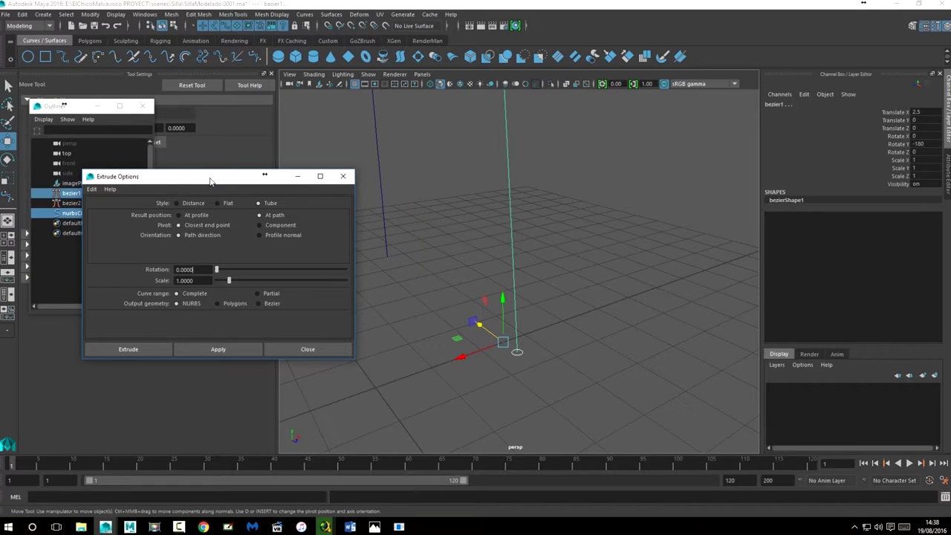
pyautogui.click(350, 527)
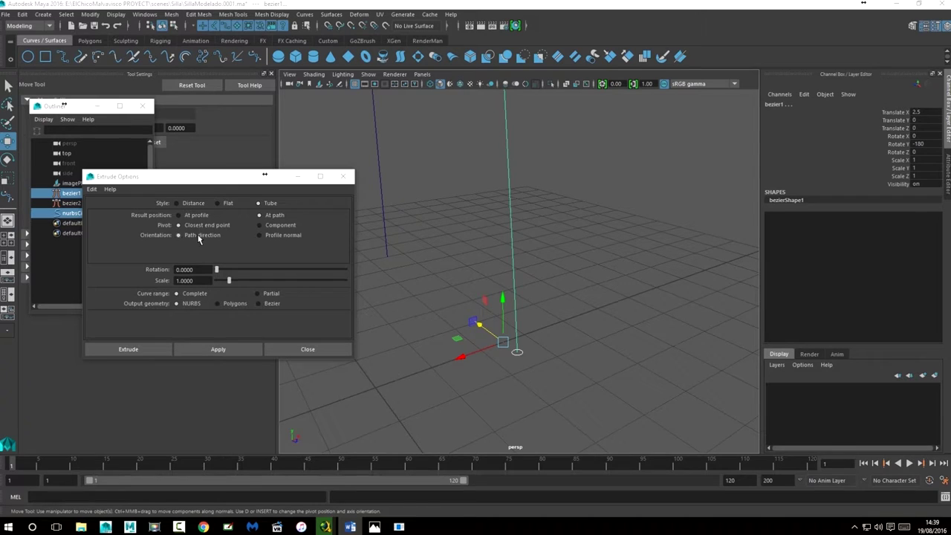
pyautogui.click(217, 348)
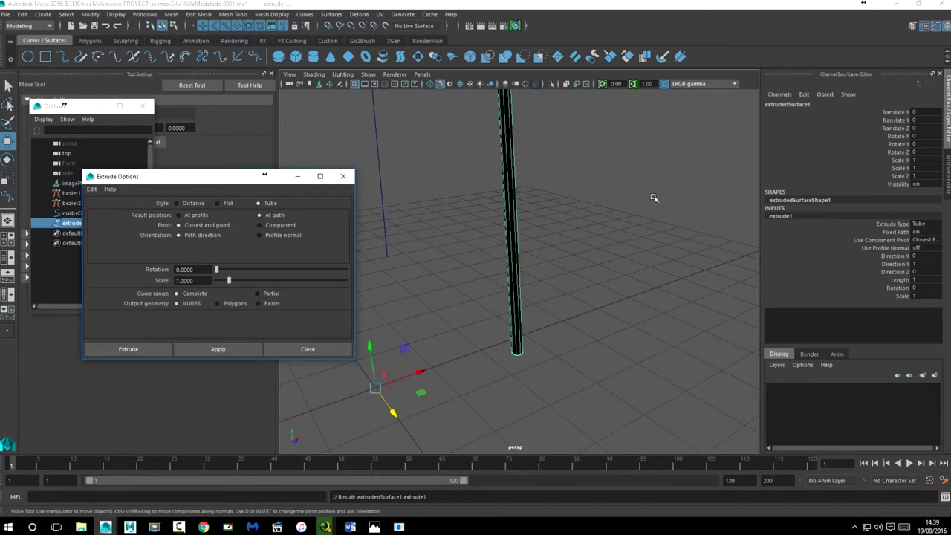
pyautogui.moveTo(588, 169)
pyautogui.keyDown('alt'); pyautogui.mouseDown()
pyautogui.moveTo(551, 274)
pyautogui.moveTo(615, 275)
pyautogui.moveTo(573, 212)
pyautogui.mouseUp(); pyautogui.keyUp('alt')
# - Close Extrude Options and select extrudedSurface1 in the Outliner to inspect the bent tube
pyautogui.keyDown('alt'); pyautogui.moveTo(660, 237); pyautogui.dragTo(592, 236, button='right'); pyautogui.keyUp('alt')
pyautogui.moveTo(592, 236)
pyautogui.keyDown('alt'); pyautogui.mouseDown()
pyautogui.moveTo(552, 266)
pyautogui.moveTo(591, 295)
pyautogui.moveTo(480, 285)
pyautogui.moveTo(559, 317)
pyautogui.moveTo(591, 314)
pyautogui.mouseUp(); pyautogui.keyUp('alt')
pyautogui.click(342, 181)
pyautogui.click(575, 285)
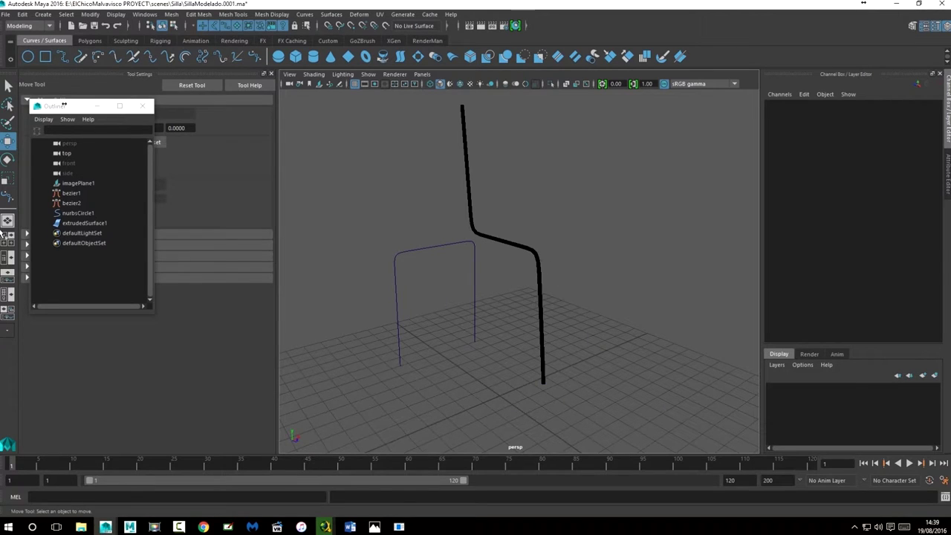
pyautogui.click(70, 224)
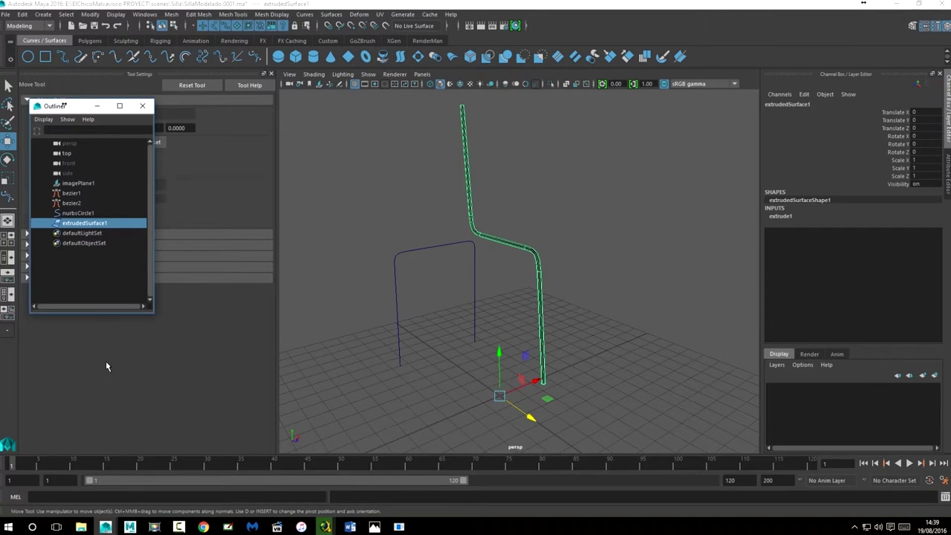
pyautogui.click(332, 15)
pyautogui.click(334, 16)
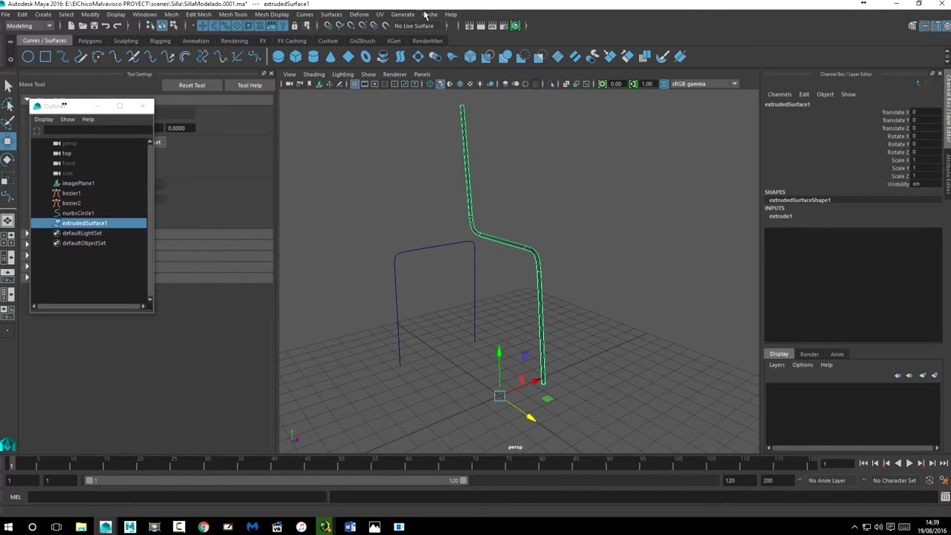
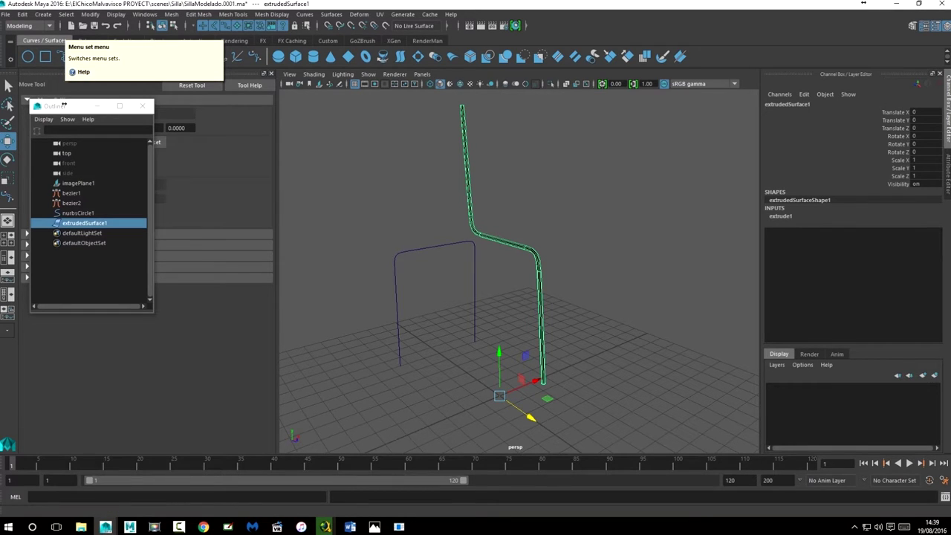
# - Reverse the surface direction of extrudedSurface1 with Surfaces > Reverse Direction in the Modeling menu set
pyautogui.click(40, 26)
pyautogui.click(41, 26)
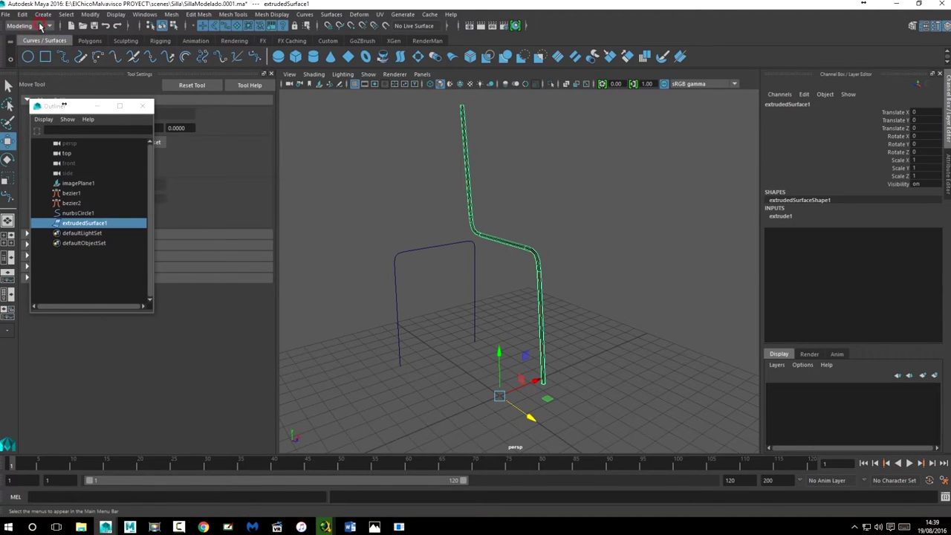
pyautogui.click(331, 14)
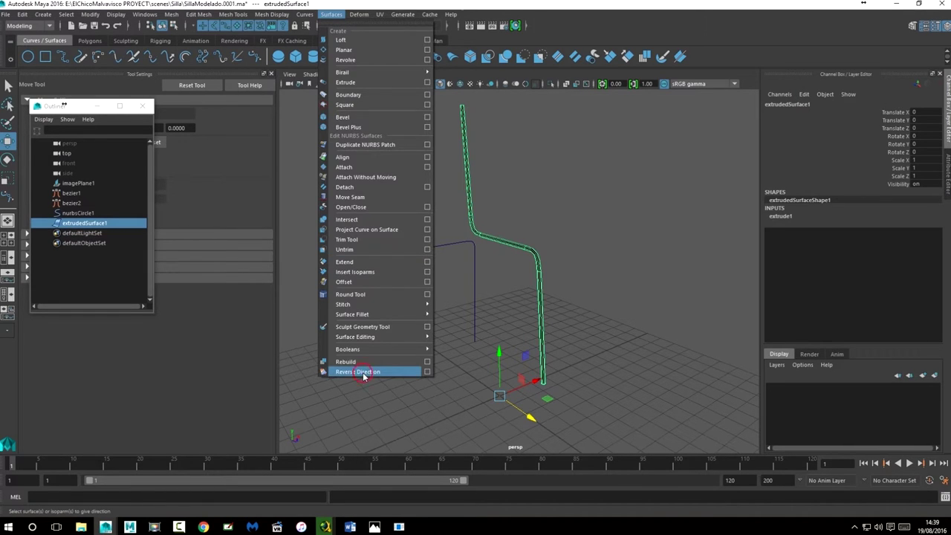
pyautogui.click(363, 372)
# - Deselect the tube, then orbit and zoom around the chair to confirm it shows as a solid bent tube
pyautogui.click(582, 187)
pyautogui.keyDown('alt'); pyautogui.moveTo(529, 306); pyautogui.dragTo(404, 293); pyautogui.keyUp('alt')
pyautogui.scroll(2, 571, 315)
pyautogui.scroll(1, 612, 310)
pyautogui.scroll(2, 520, 289)
pyautogui.scroll(1, 520, 288)
pyautogui.scroll(1, 510, 334)
pyautogui.scroll(-1, 501, 331)
pyautogui.scroll(-1, 471, 304)
pyautogui.scroll(-1, 470, 304)
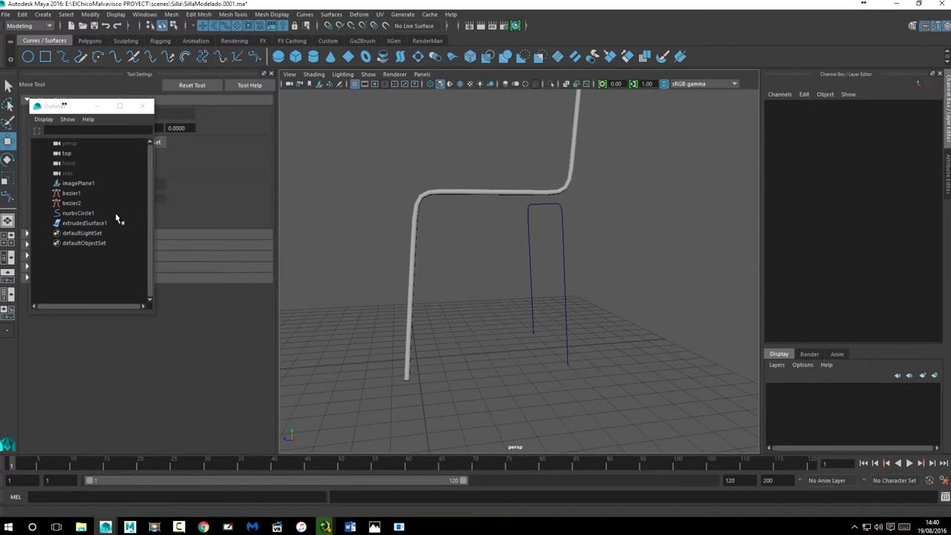
# - Rename the bezier1 leg curve to CurvaPataL in the Outliner, correcting it from CurvaPataR
pyautogui.click(71, 195)
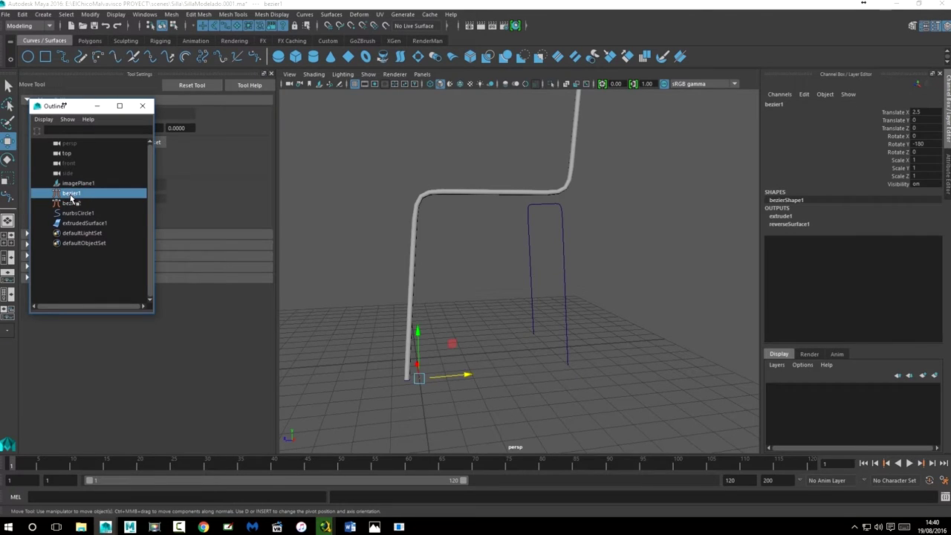
pyautogui.doubleClick(71, 194)
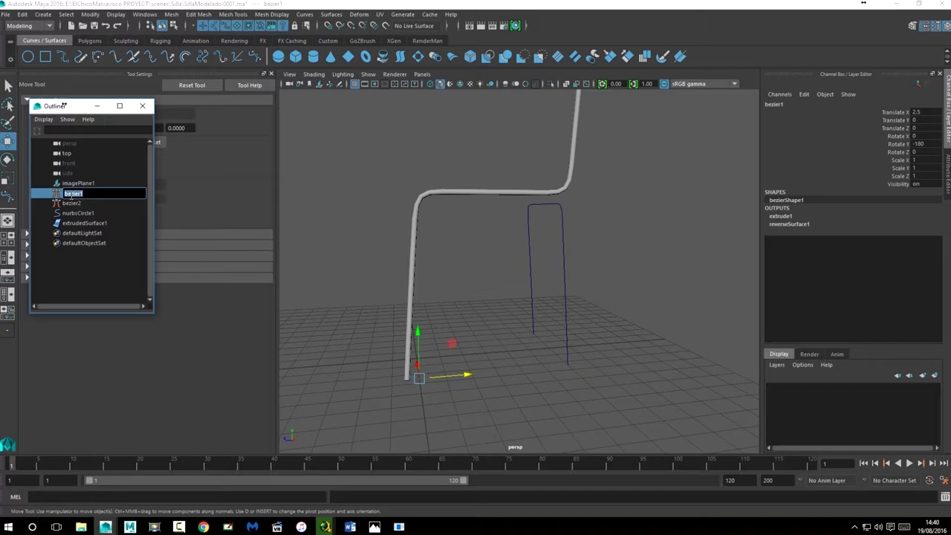
pyautogui.write('d')
pyautogui.write('R')
pyautogui.press('Return')
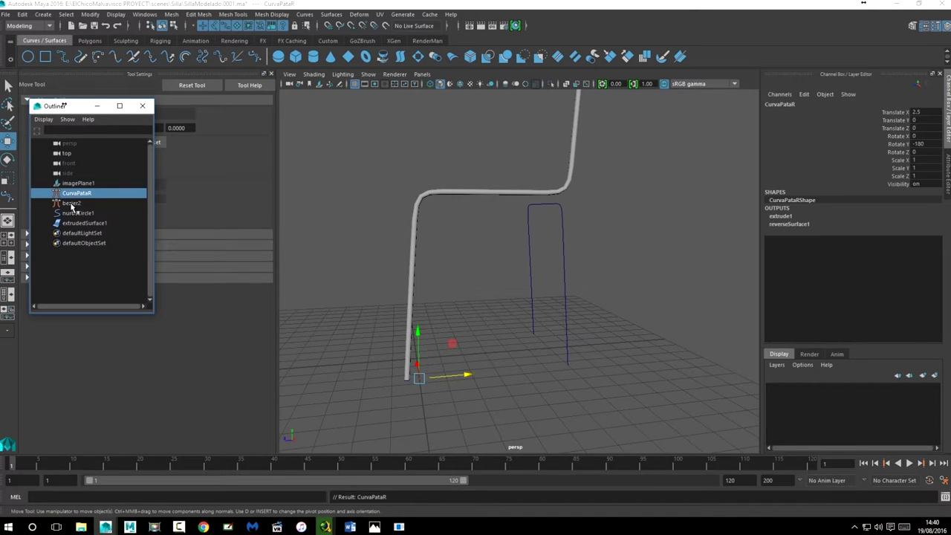
pyautogui.moveTo(580, 252)
pyautogui.keyDown('alt'); pyautogui.mouseDown()
pyautogui.moveTo(676, 251)
pyautogui.moveTo(692, 263)
pyautogui.moveTo(524, 272)
pyautogui.moveTo(627, 282)
pyautogui.moveTo(601, 308)
pyautogui.mouseUp(); pyautogui.keyUp('alt')
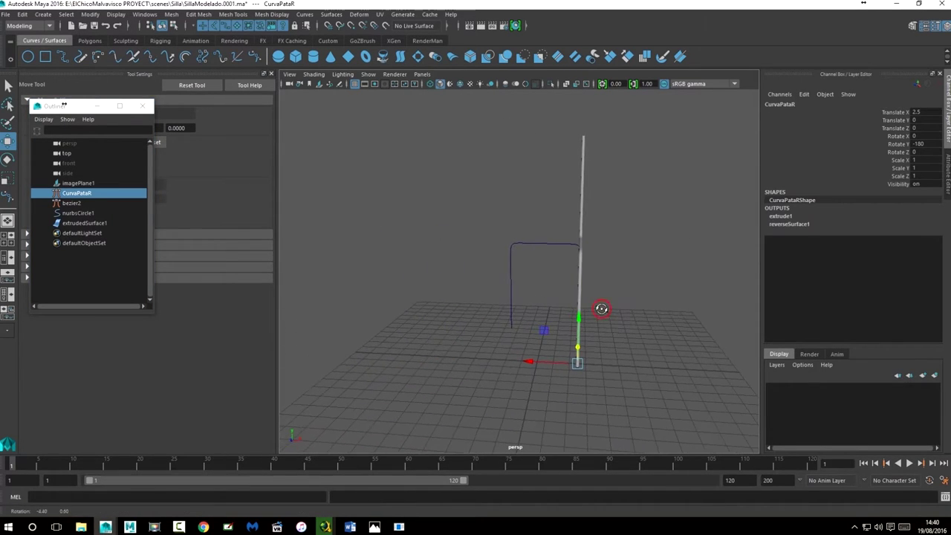
pyautogui.doubleClick(91, 194)
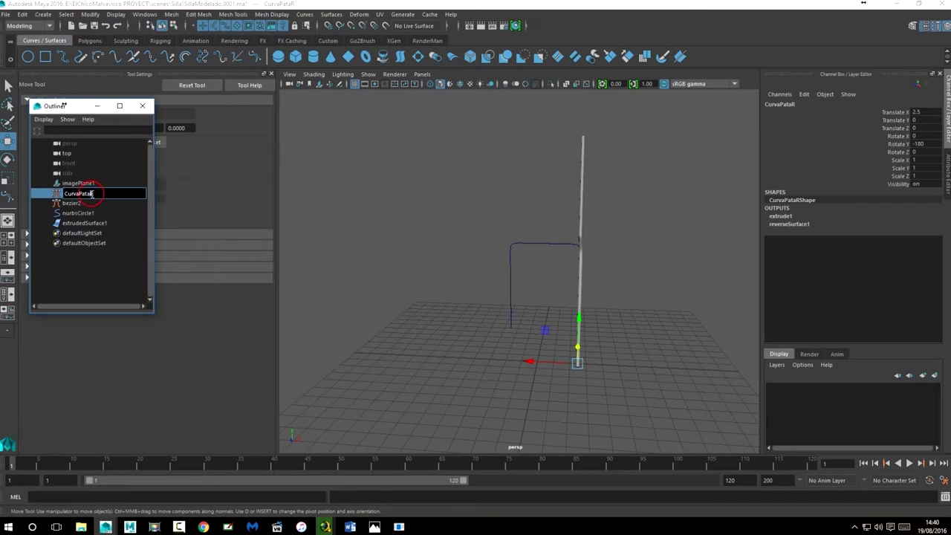
pyautogui.write('L')
pyautogui.press('Return')
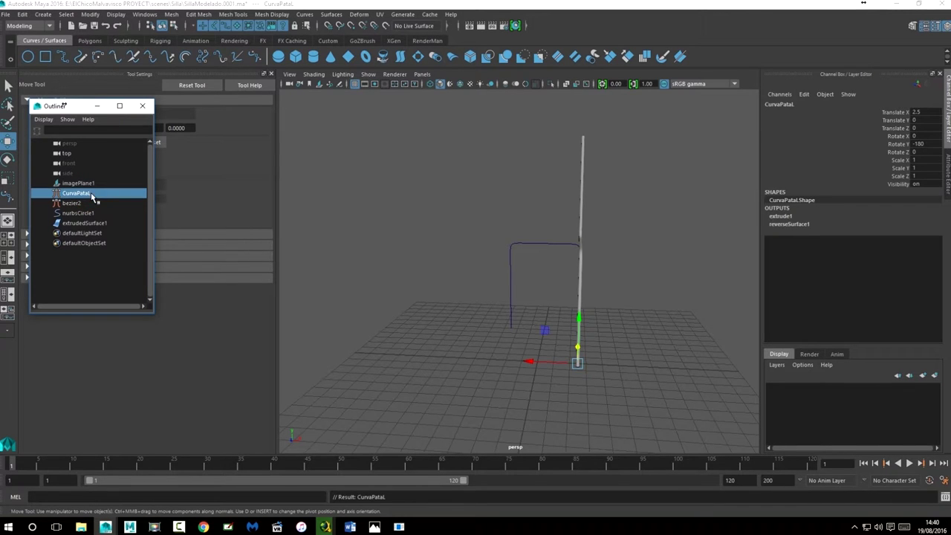
# - Rename bezier2 to CurvaPataTrasera and nurbsCircle1 to GrosorTubosPatas
pyautogui.doubleClick(72, 202)
pyautogui.write('CurvaPataTrassera')
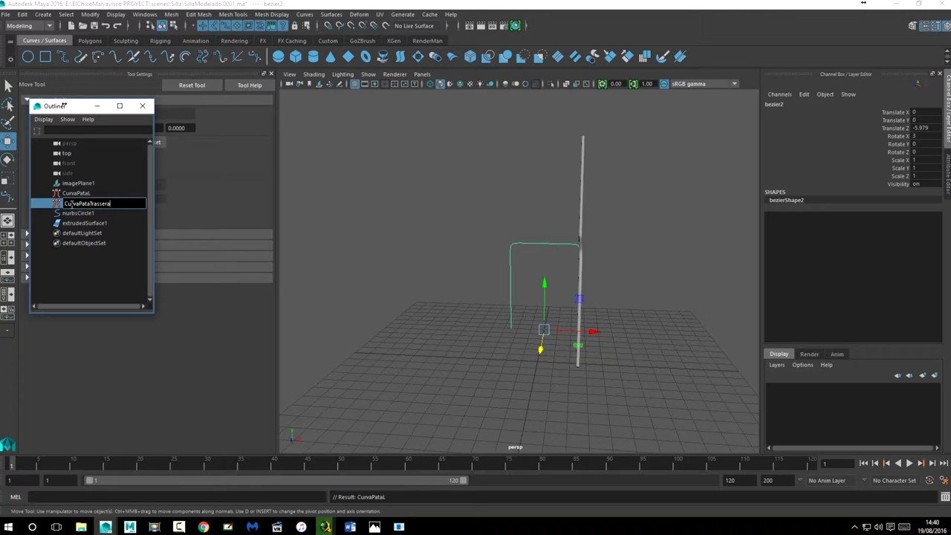
pyautogui.press('Left')
pyautogui.press('Left')
pyautogui.press('Left')
pyautogui.press('BackSpace')
pyautogui.press('Return')
pyautogui.doubleClick(82, 213)
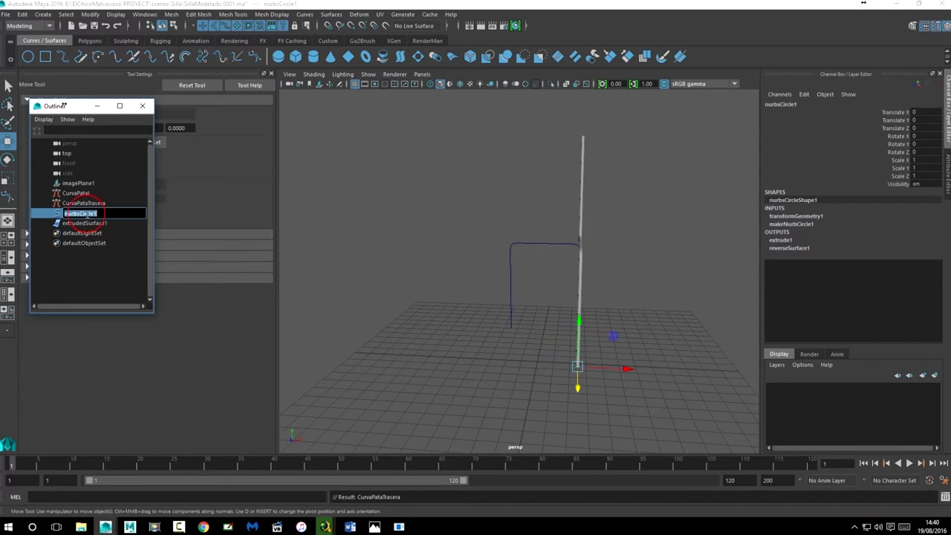
pyautogui.write('Ge')
pyautogui.write('or')
pyautogui.write('TubosPatas')
pyautogui.press('Return')
# - Rename extrudedSurface1 to PataL
pyautogui.click(95, 223)
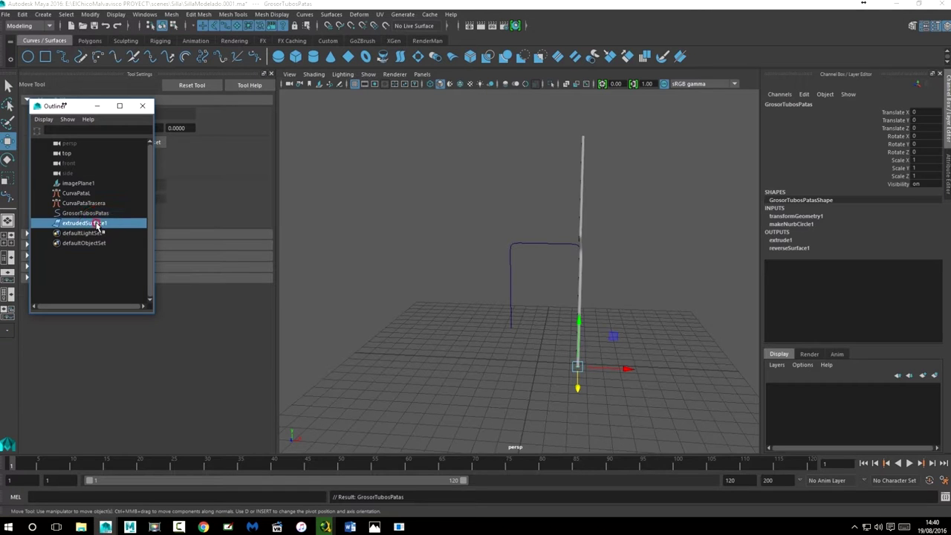
pyautogui.doubleClick(93, 224)
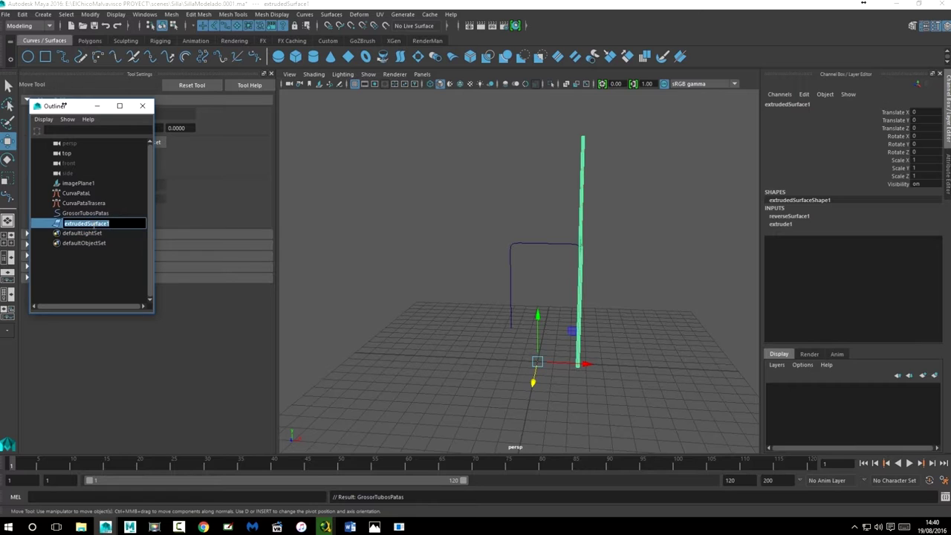
pyautogui.write('PataL')
pyautogui.press('Return')
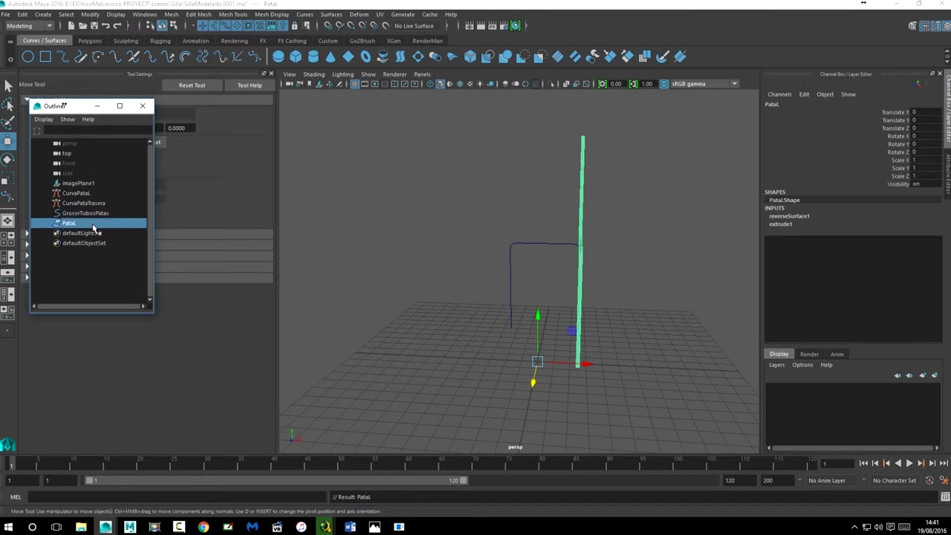
pyautogui.keyDown('alt'); pyautogui.moveTo(499, 196); pyautogui.dragTo(475, 202); pyautogui.keyUp('alt')
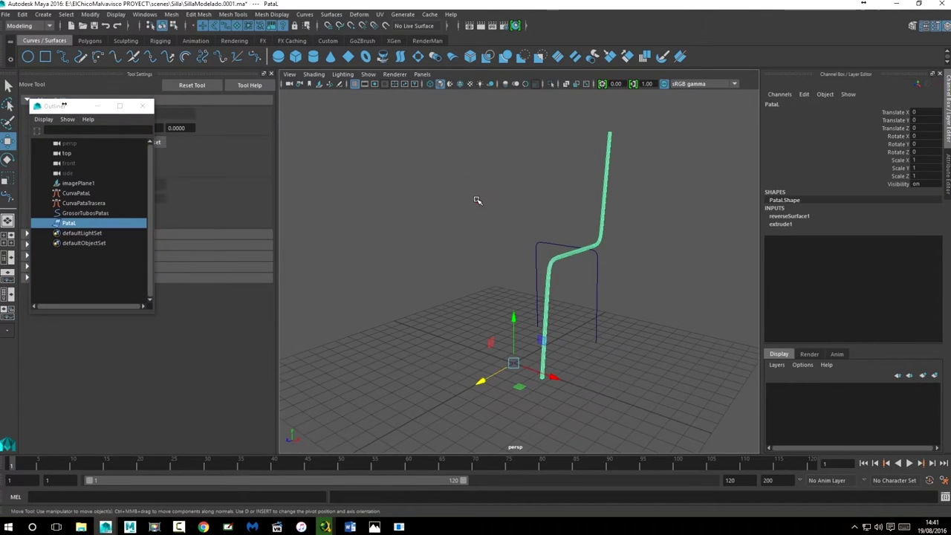
# - Duplicate the GrosorTubosPatas profile circle and move the copy back along Z
pyautogui.click(476, 202)
pyautogui.keyDown('alt'); pyautogui.moveTo(590, 234); pyautogui.dragTo(540, 227); pyautogui.keyUp('alt')
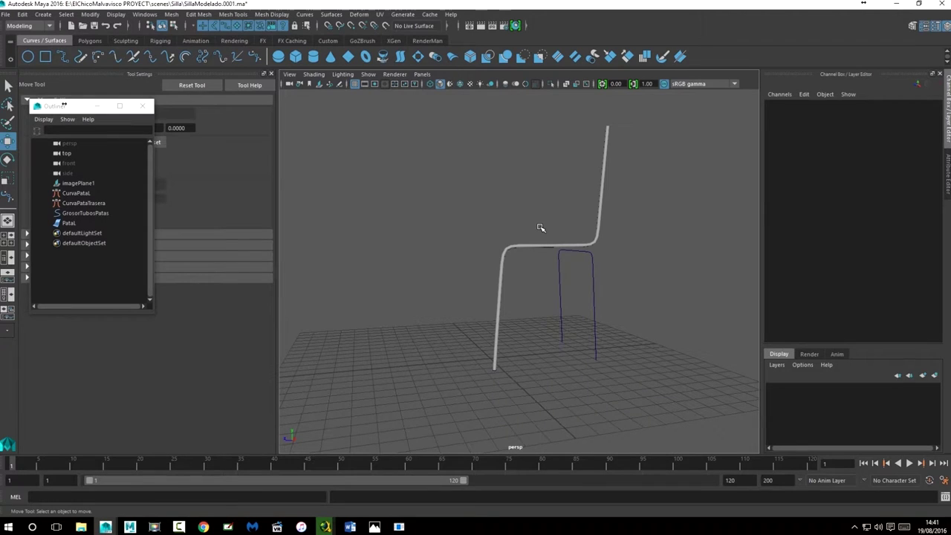
pyautogui.moveTo(597, 315)
pyautogui.keyDown('alt'); pyautogui.mouseDown()
pyautogui.moveTo(574, 340)
pyautogui.moveTo(537, 339)
pyautogui.moveTo(527, 240)
pyautogui.mouseUp(); pyautogui.keyUp('alt')
pyautogui.moveTo(488, 303)
pyautogui.keyDown('alt'); pyautogui.mouseDown(button='right')
pyautogui.moveTo(489, 287)
pyautogui.moveTo(692, 305)
pyautogui.mouseUp(button='right'); pyautogui.keyUp('alt')
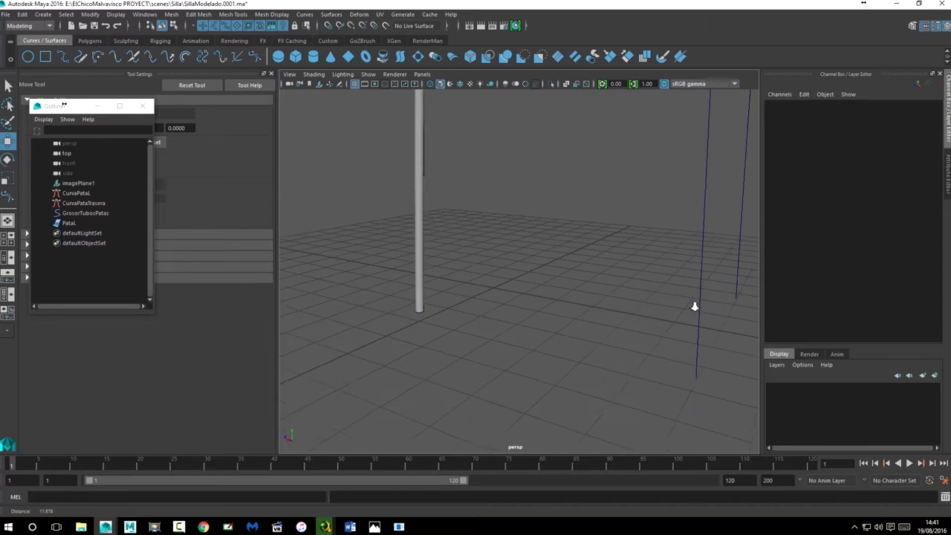
pyautogui.click(73, 216)
pyautogui.hotkey('ctrl', 'd')
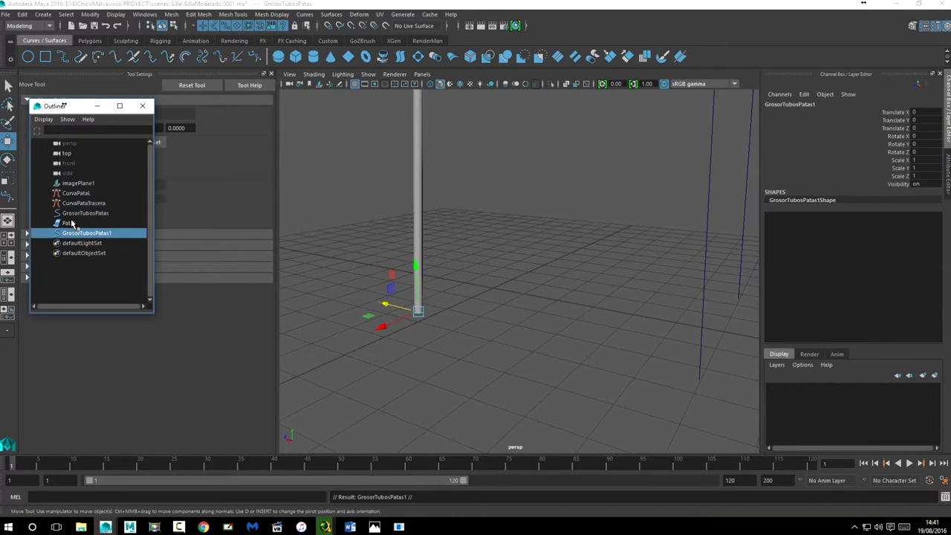
pyautogui.scroll(-3, 499, 362)
pyautogui.click(424, 289)
pyautogui.moveTo(423, 289); pyautogui.dragTo(570, 319)
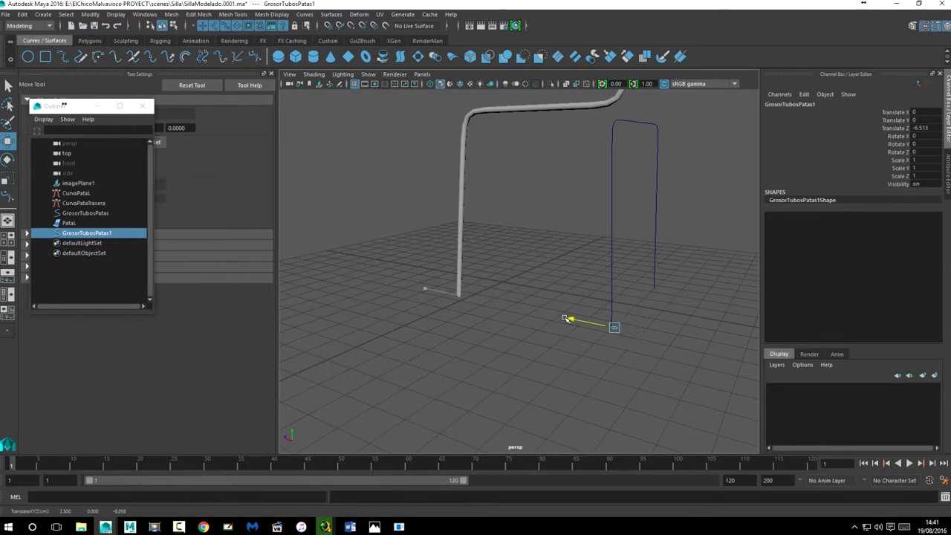
# - With curve snapping on, place the circle copy at the bottom end of the rear curve
pyautogui.moveTo(622, 369)
pyautogui.keyDown('alt'); pyautogui.mouseDown()
pyautogui.moveTo(633, 315)
pyautogui.moveTo(434, 327)
pyautogui.moveTo(605, 263)
pyautogui.mouseUp(); pyautogui.keyUp('alt')
pyautogui.keyDown('alt'); pyautogui.moveTo(605, 264); pyautogui.dragTo(579, 236, button='right'); pyautogui.keyUp('alt')
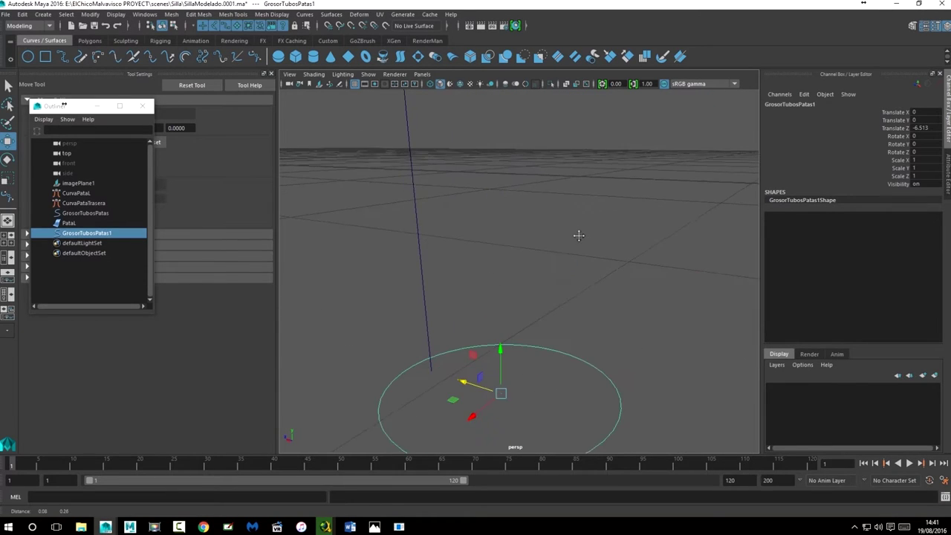
pyautogui.click(340, 26)
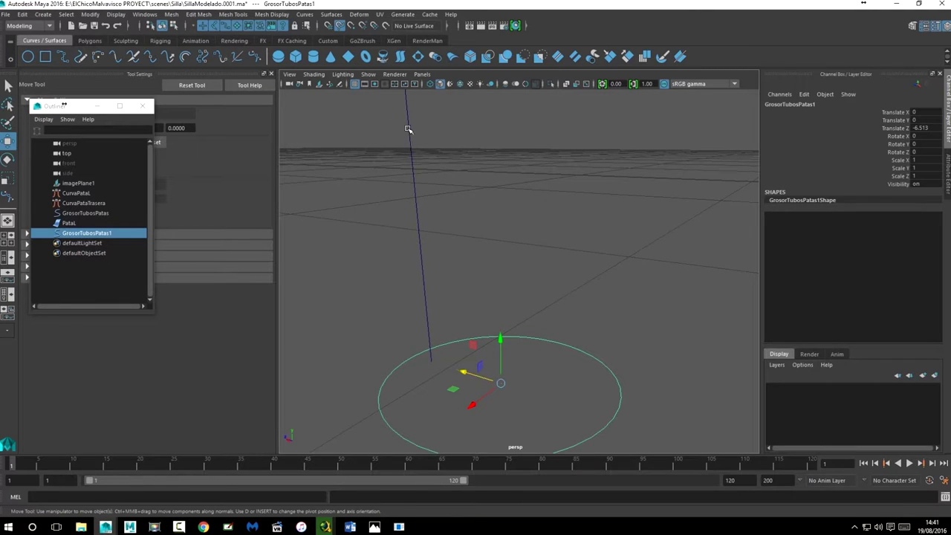
pyautogui.moveTo(409, 133); pyautogui.dragTo(409, 144, button='middle')
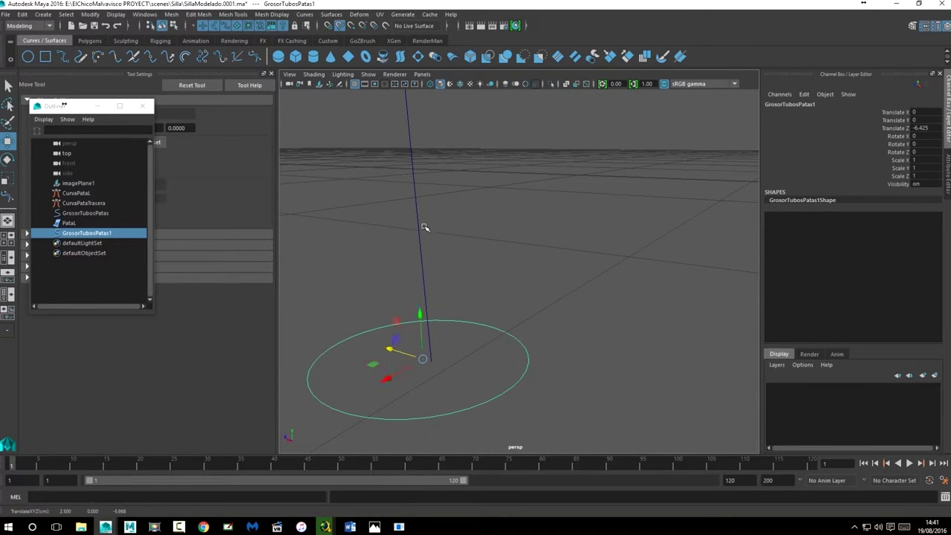
pyautogui.keyDown('alt'); pyautogui.moveTo(438, 327); pyautogui.dragTo(487, 384, button='right'); pyautogui.keyUp('alt')
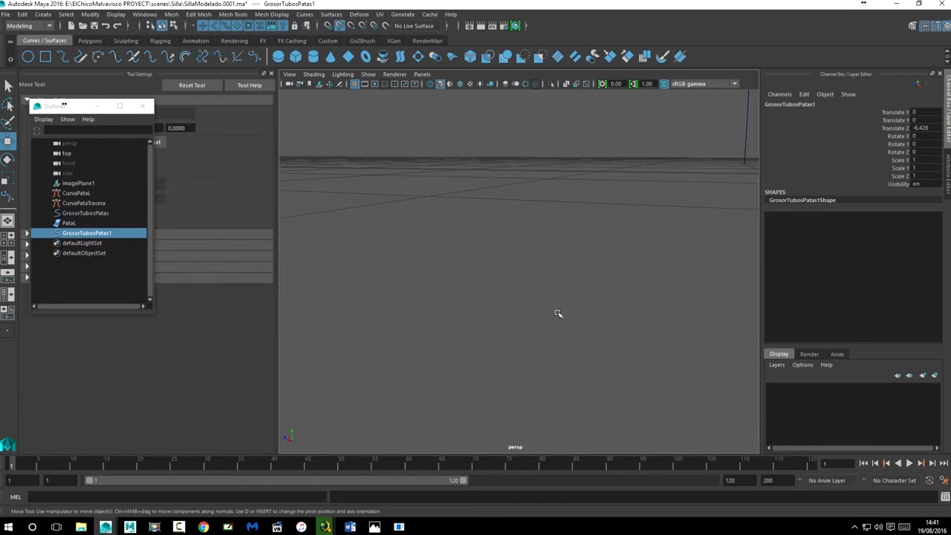
pyautogui.press('f')
pyautogui.moveTo(526, 189); pyautogui.dragTo(527, 233, button='middle')
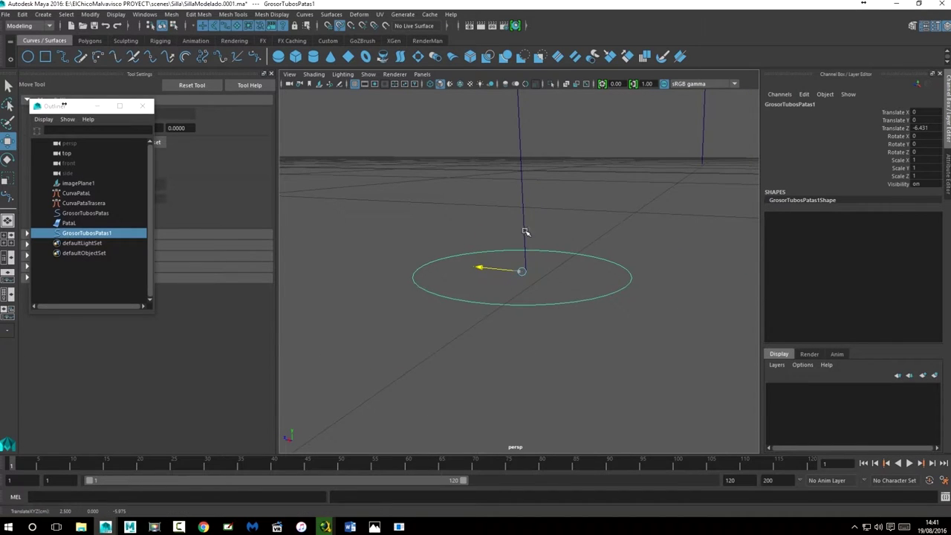
pyautogui.moveTo(524, 270)
pyautogui.mouseDown(button='middle')
pyautogui.moveTo(518, 139)
pyautogui.moveTo(518, 256)
pyautogui.mouseUp(button='middle')
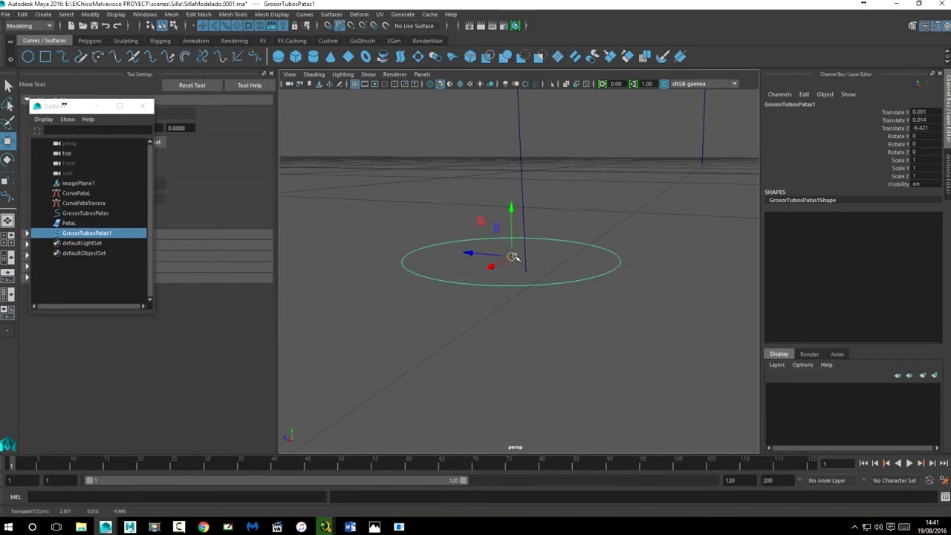
pyautogui.moveTo(520, 202); pyautogui.dragTo(530, 297, button='middle')
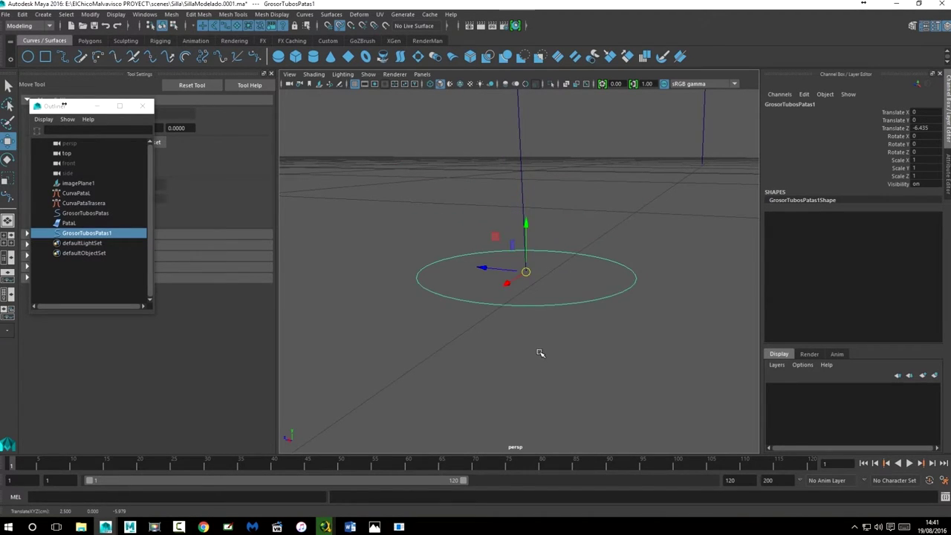
pyautogui.keyDown('alt'); pyautogui.moveTo(541, 353); pyautogui.dragTo(560, 375); pyautogui.keyUp('alt')
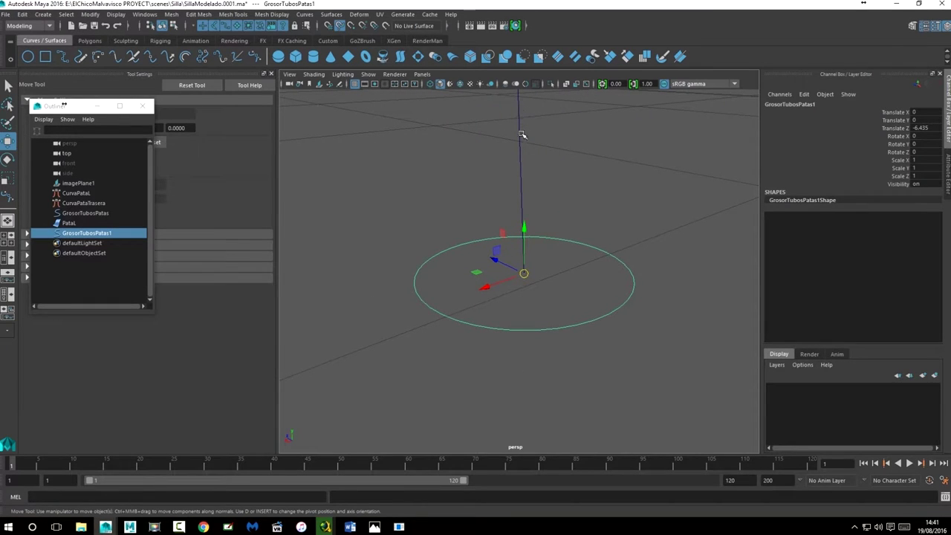
pyautogui.scroll(-5, 600, 223)
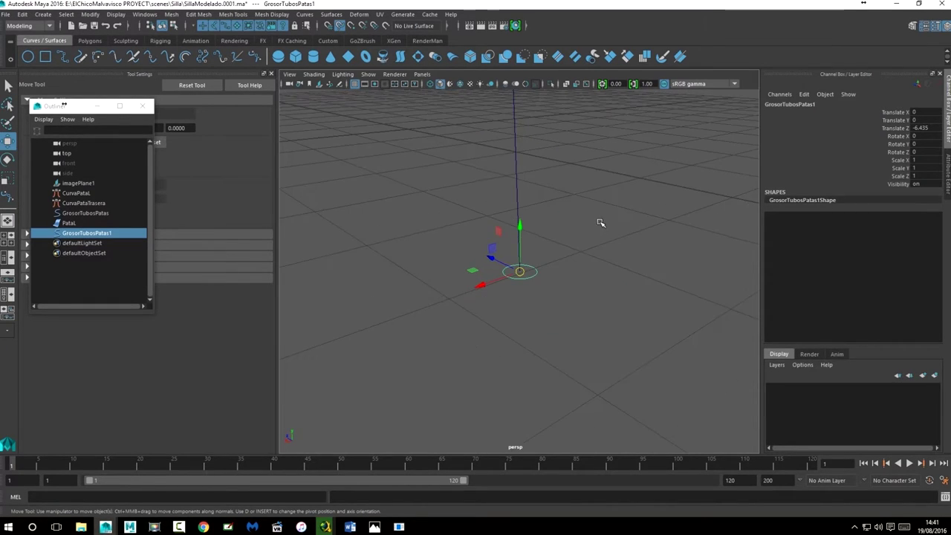
# - Rename the circle copy to GrosorTubosPatas1
pyautogui.click(612, 249)
pyautogui.click(525, 272)
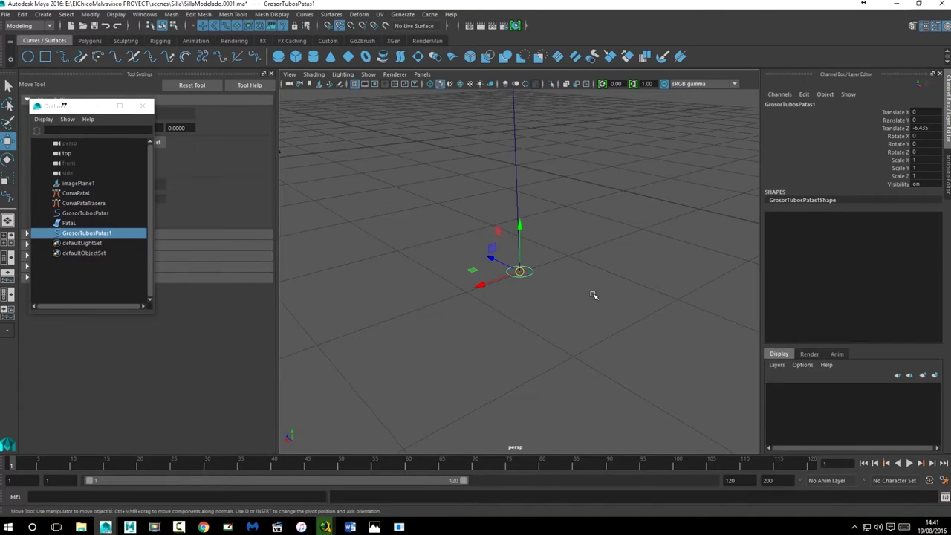
pyautogui.doubleClick(88, 234)
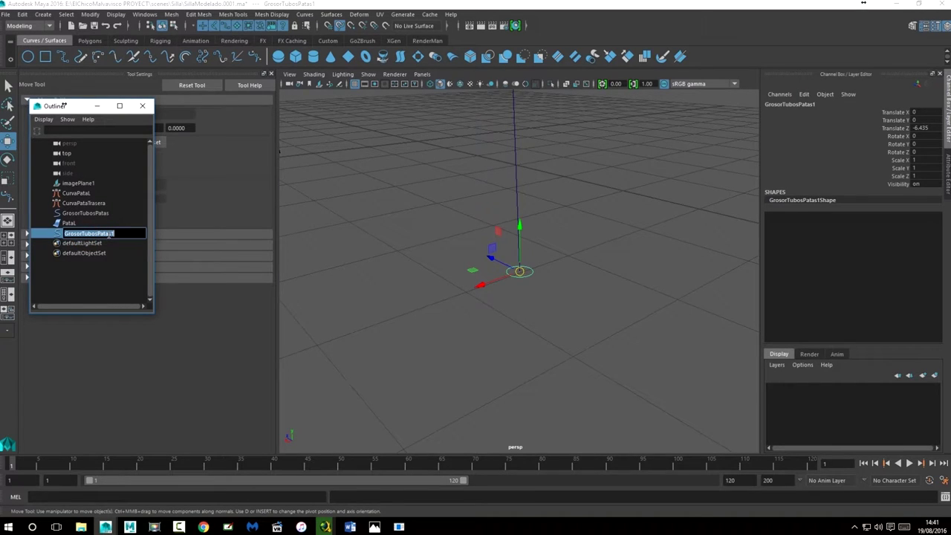
pyautogui.press('Return')
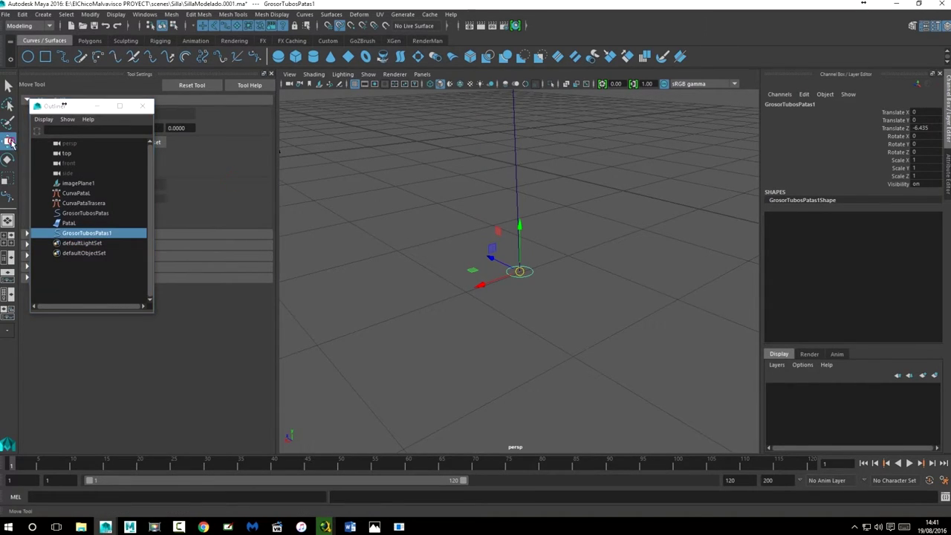
# - Extrude the profile circle along the CurvaPataTrasera rear leg curve
pyautogui.click(518, 174)
pyautogui.keyDown('shift'); pyautogui.click(518, 174); pyautogui.keyUp('shift')
pyautogui.moveTo(518, 175)
pyautogui.keyDown('alt'); pyautogui.mouseDown()
pyautogui.moveTo(522, 215)
pyautogui.moveTo(552, 193)
pyautogui.moveTo(541, 200)
pyautogui.moveTo(516, 295)
pyautogui.moveTo(465, 293)
pyautogui.moveTo(501, 289)
pyautogui.mouseUp(); pyautogui.keyUp('alt')
pyautogui.click(304, 15)
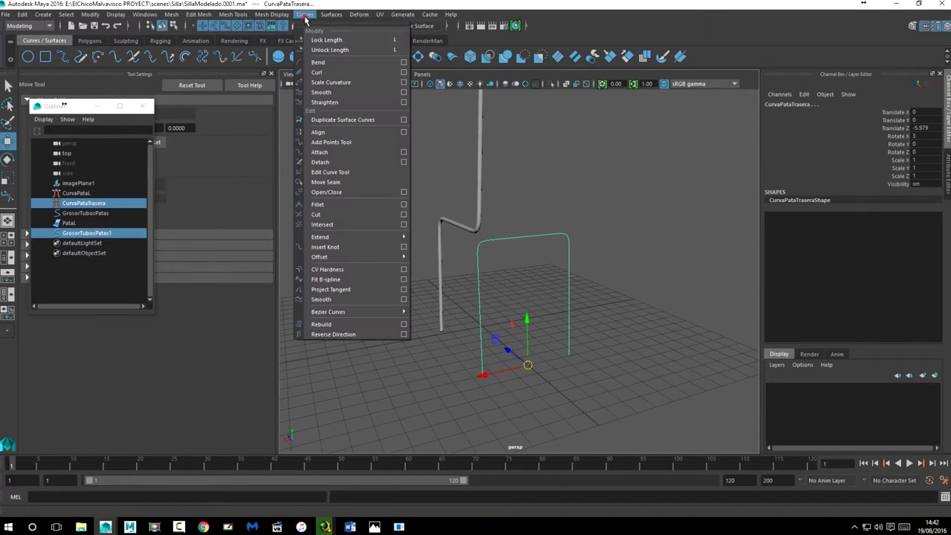
pyautogui.moveTo(332, 14)
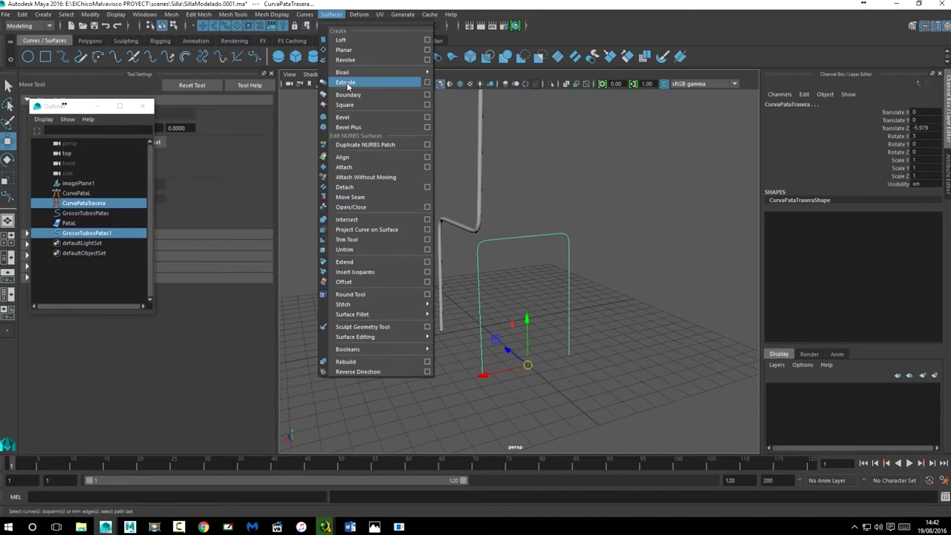
pyautogui.click(390, 82)
# - Reverse the surface direction of the new rear tube extrudedSurface1, then deselect and check it
pyautogui.click(564, 299)
pyautogui.moveTo(564, 299)
pyautogui.keyDown('alt'); pyautogui.mouseDown()
pyautogui.moveTo(573, 297)
pyautogui.moveTo(565, 265)
pyautogui.mouseUp(); pyautogui.keyUp('alt')
pyautogui.click(565, 266)
pyautogui.click(73, 245)
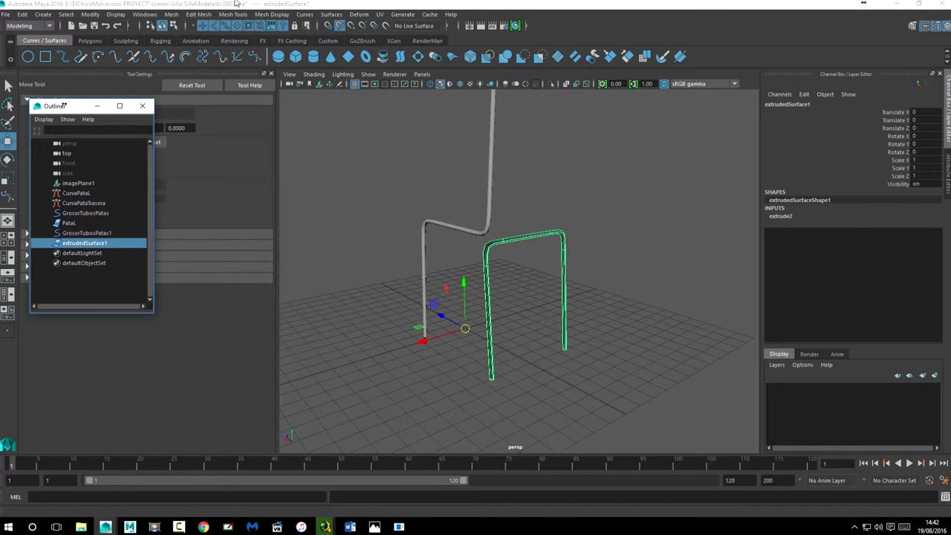
pyautogui.click(331, 14)
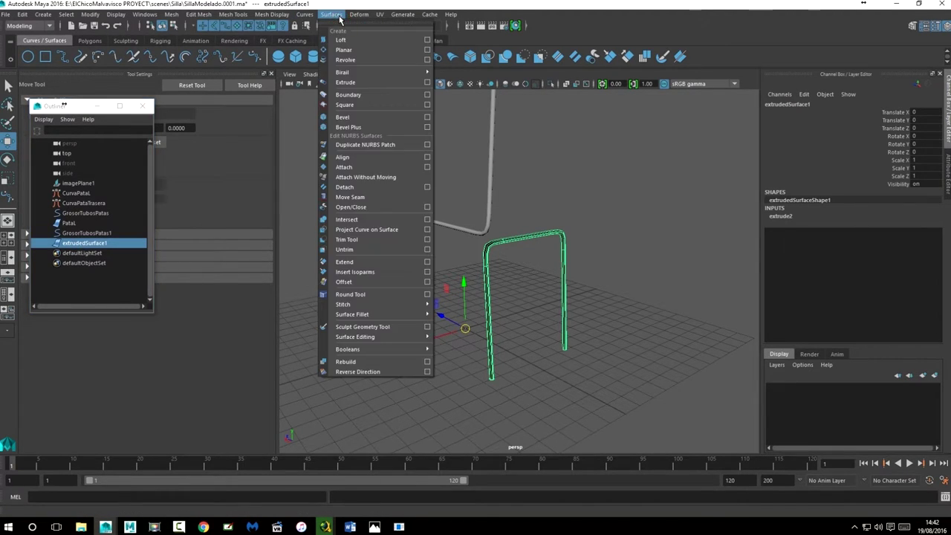
pyautogui.click(368, 371)
pyautogui.click(610, 251)
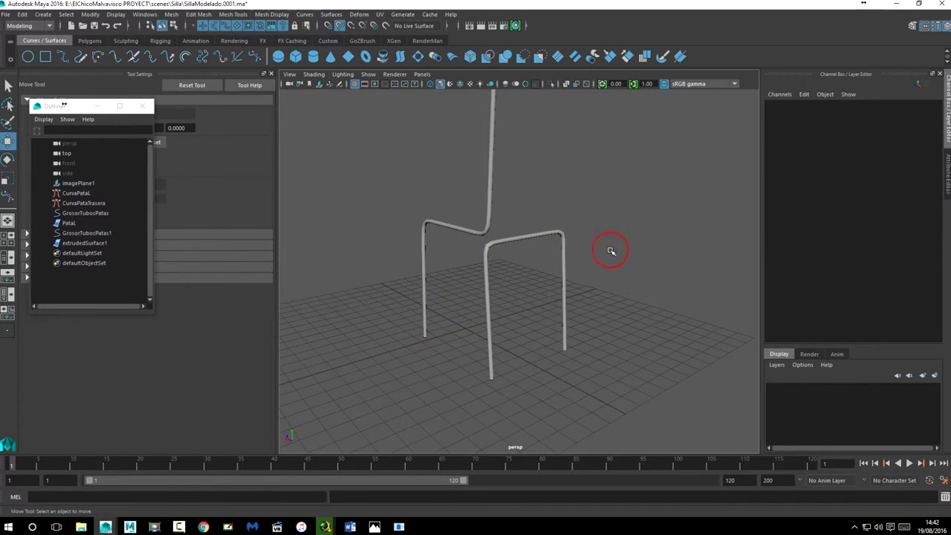
pyautogui.keyDown('alt'); pyautogui.moveTo(587, 289); pyautogui.dragTo(475, 320); pyautogui.keyUp('alt')
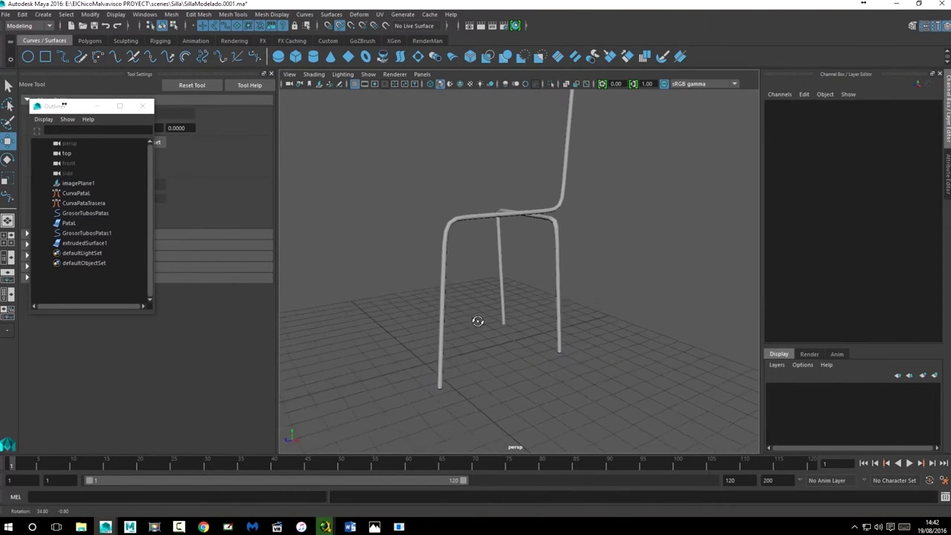
# - Check both leg tubes and save the scene as SillaModelado.0002.ma with Increment and Save
pyautogui.scroll(5, 414, 151)
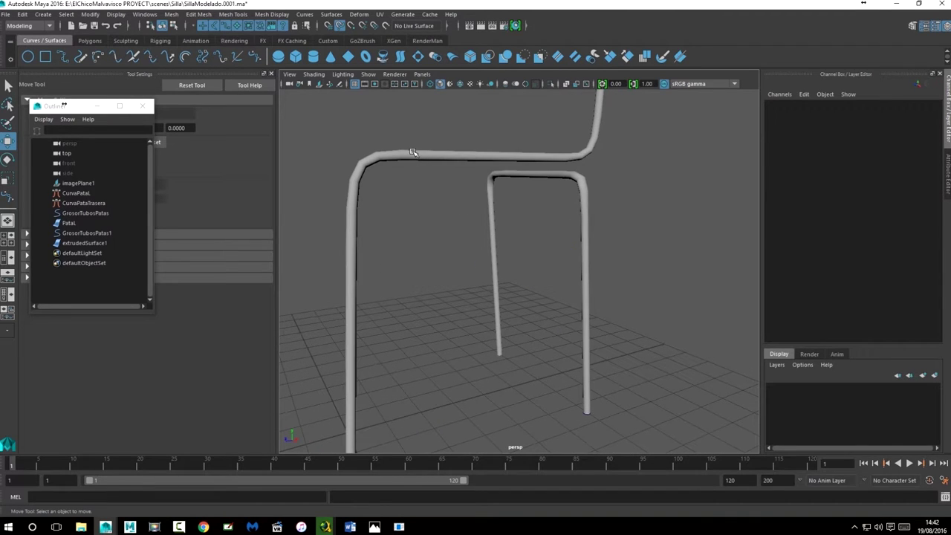
pyautogui.click(414, 151)
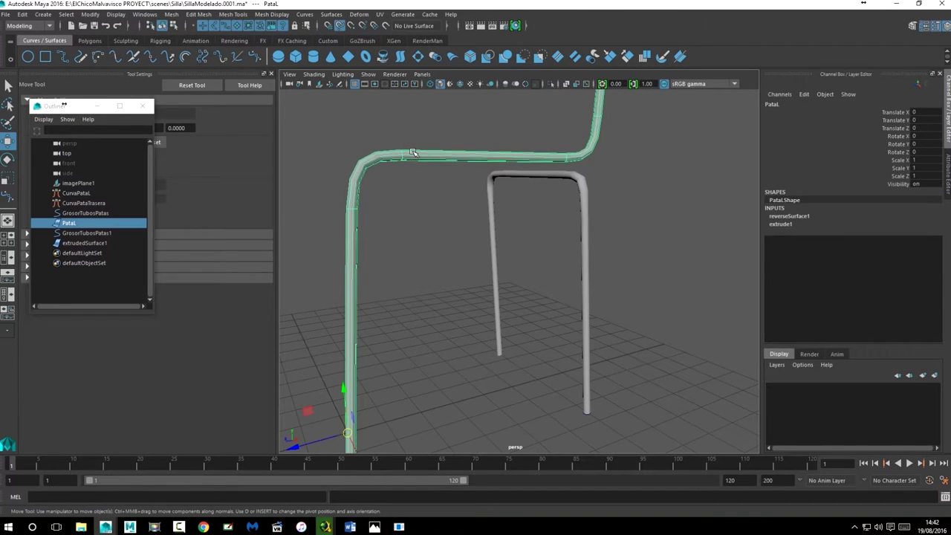
pyautogui.click(514, 172)
pyautogui.moveTo(433, 223)
pyautogui.keyDown('alt'); pyautogui.mouseDown()
pyautogui.moveTo(550, 237)
pyautogui.moveTo(459, 233)
pyautogui.mouseUp(); pyautogui.keyUp('alt')
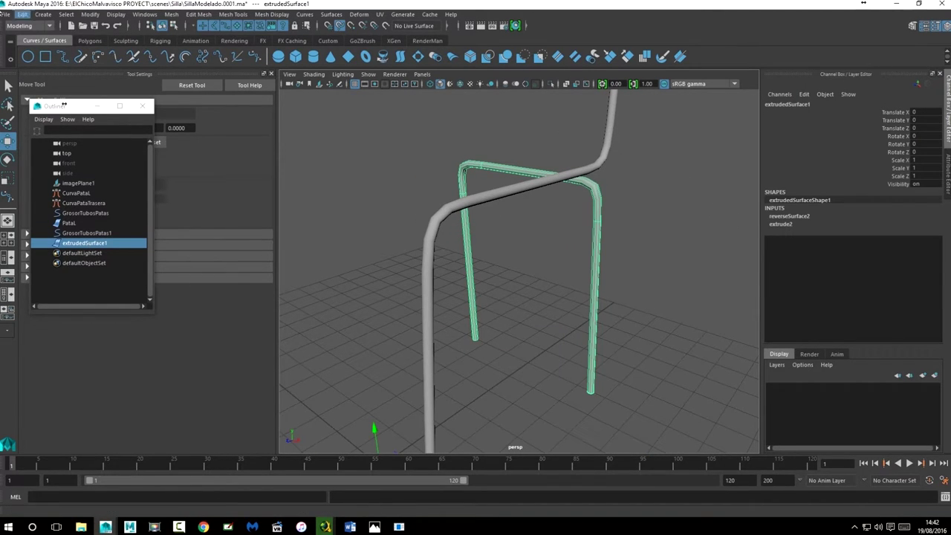
pyautogui.click(6, 14)
pyautogui.click(36, 75)
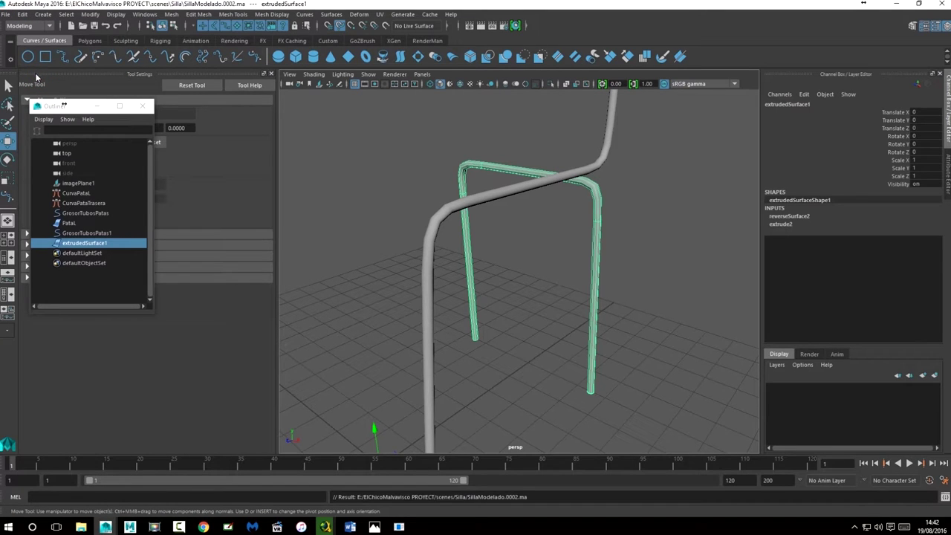
# - Select the PataL tube and inspect it before converting it
pyautogui.click(533, 298)
pyautogui.moveTo(532, 300)
pyautogui.keyDown('alt'); pyautogui.mouseDown()
pyautogui.moveTo(635, 298)
pyautogui.moveTo(559, 275)
pyautogui.moveTo(514, 315)
pyautogui.moveTo(567, 266)
pyautogui.mouseUp(); pyautogui.keyUp('alt')
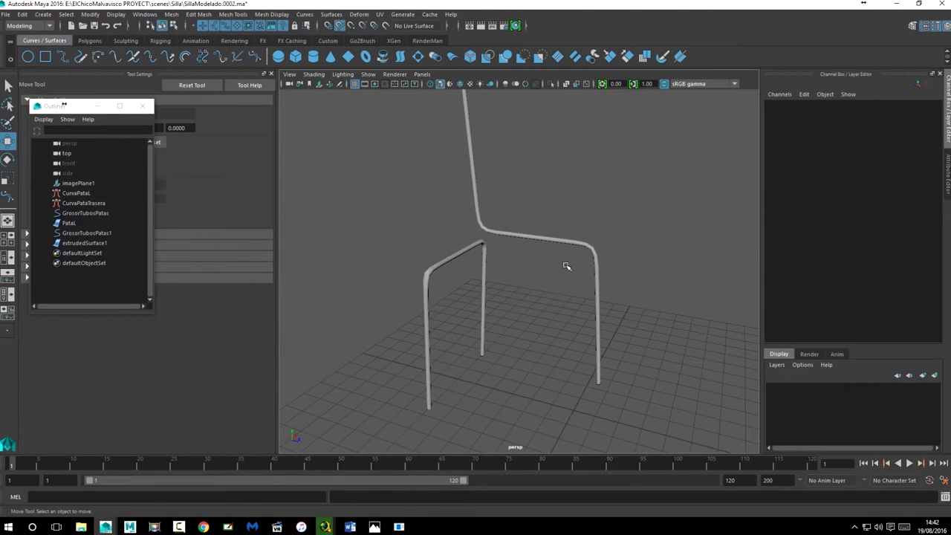
pyautogui.click(561, 245)
pyautogui.moveTo(558, 318)
pyautogui.keyDown('alt'); pyautogui.mouseDown()
pyautogui.moveTo(379, 312)
pyautogui.moveTo(405, 316)
pyautogui.mouseUp(); pyautogui.keyUp('alt')
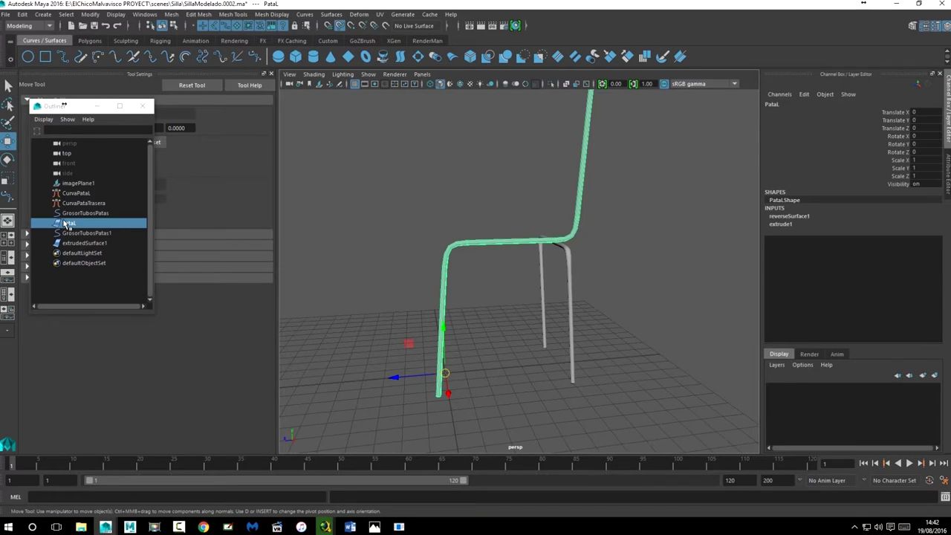
pyautogui.click(146, 16)
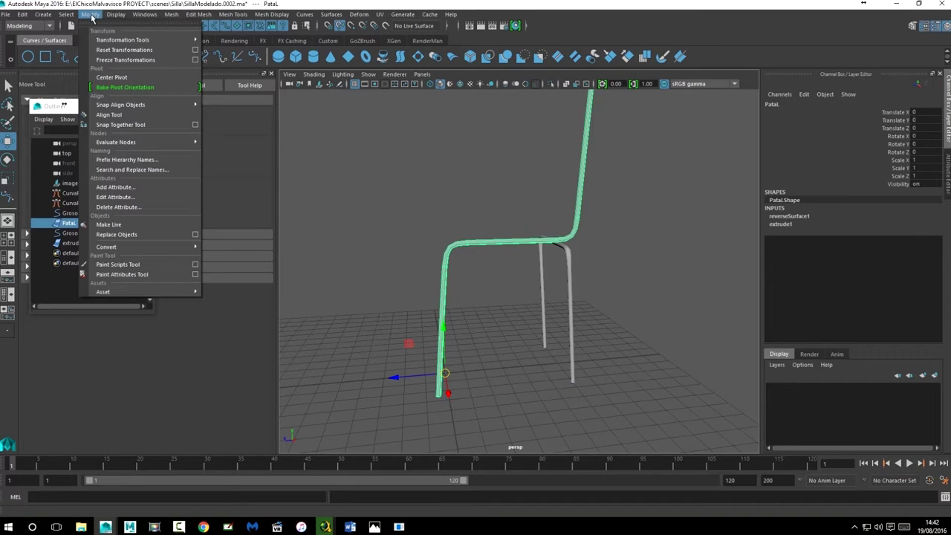
pyautogui.moveTo(119, 247)
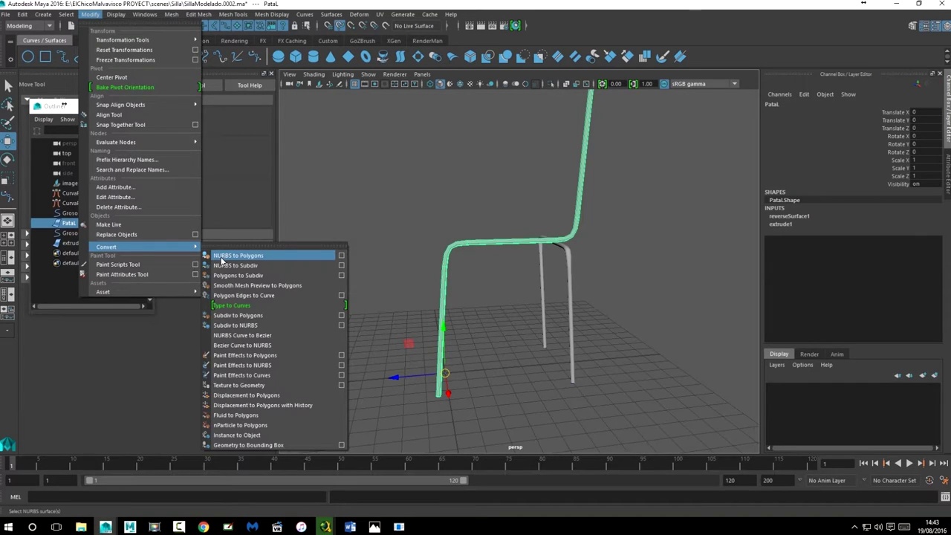
# - Reset the NURBS to Polygons options and choose Quads, General, and Per surf # of iso params for both U and V types
pyautogui.click(341, 254)
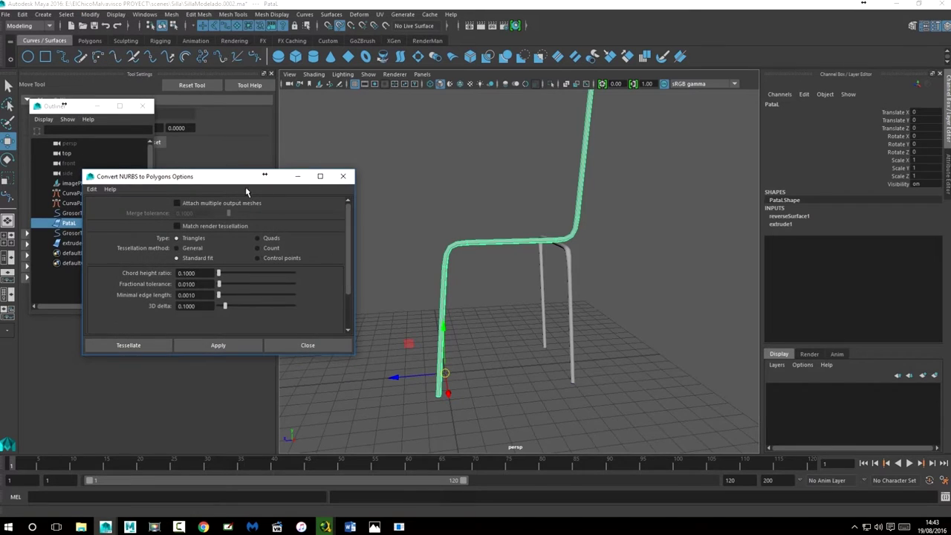
pyautogui.moveTo(235, 176); pyautogui.dragTo(257, 168)
pyautogui.click(117, 181)
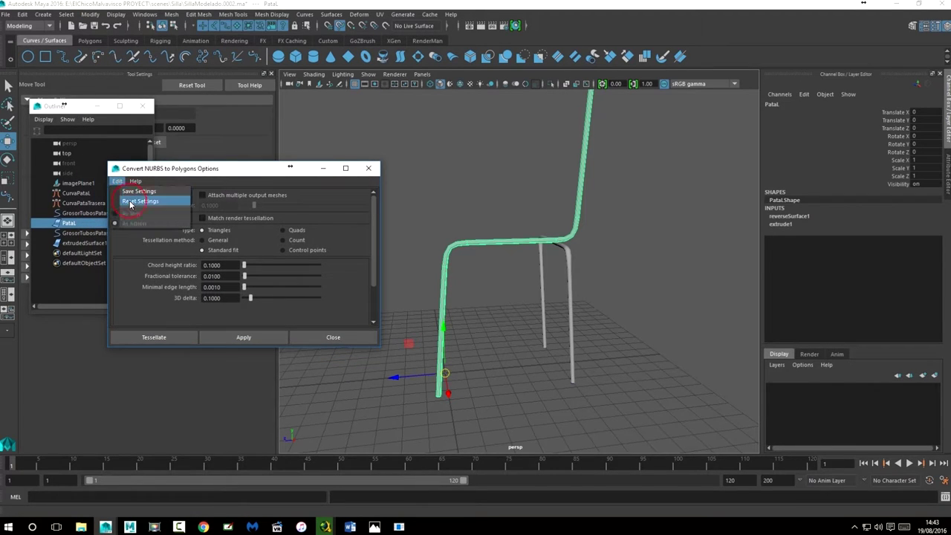
pyautogui.click(131, 202)
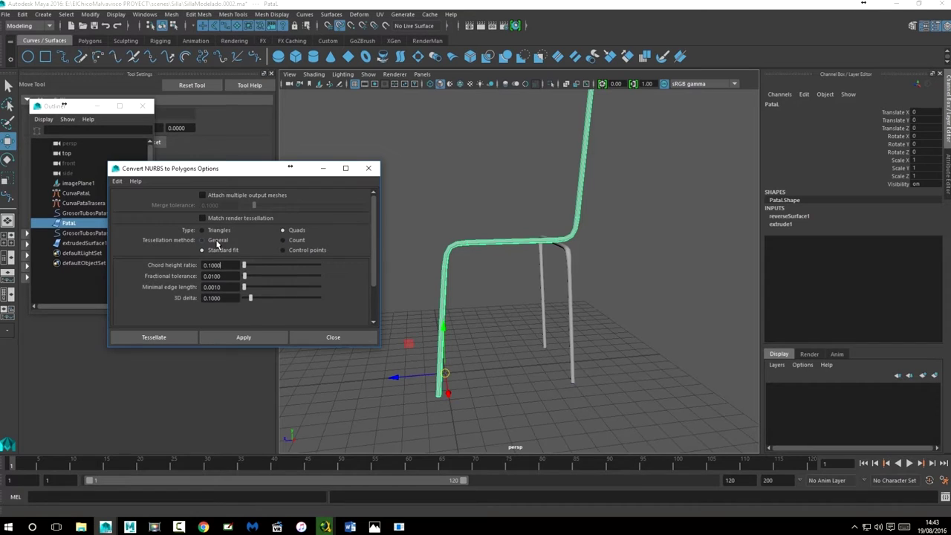
pyautogui.click(203, 240)
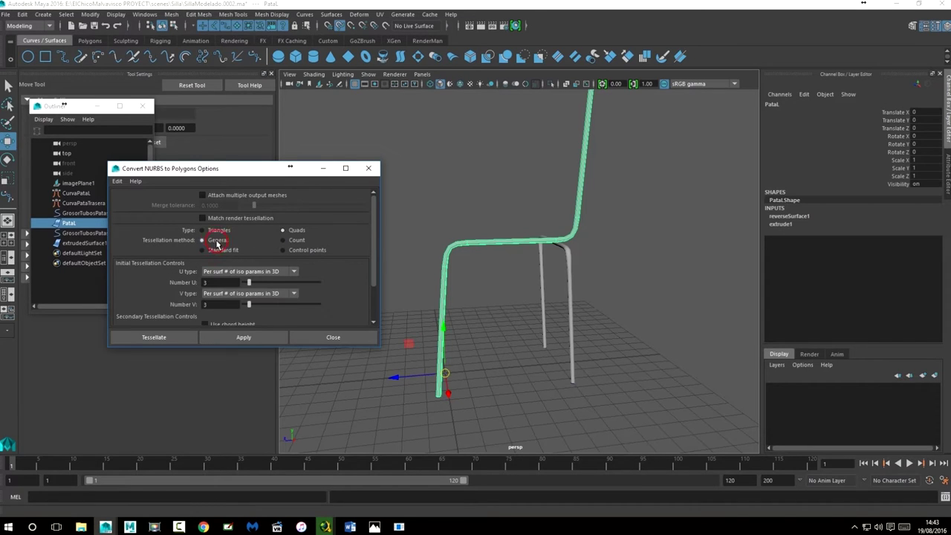
pyautogui.click(268, 273)
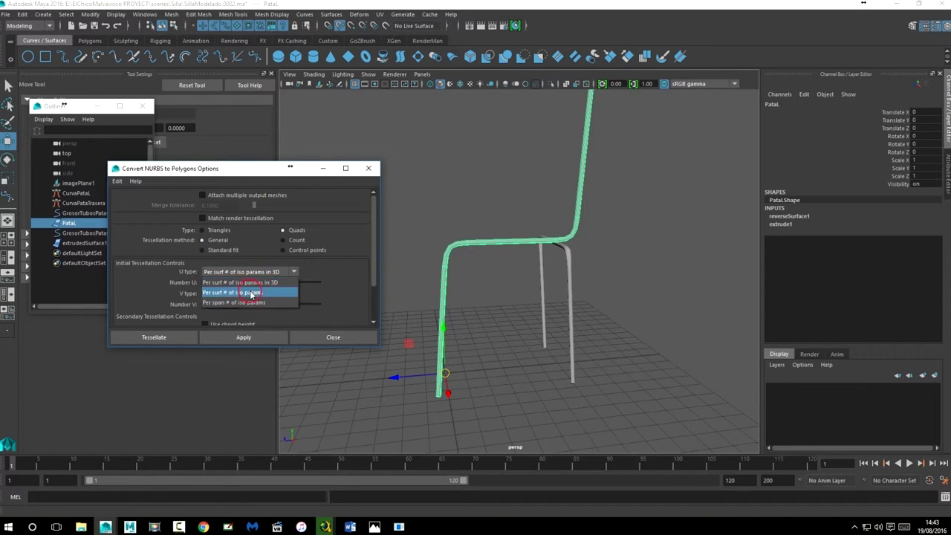
pyautogui.click(251, 294)
pyautogui.click(251, 294)
pyautogui.click(242, 315)
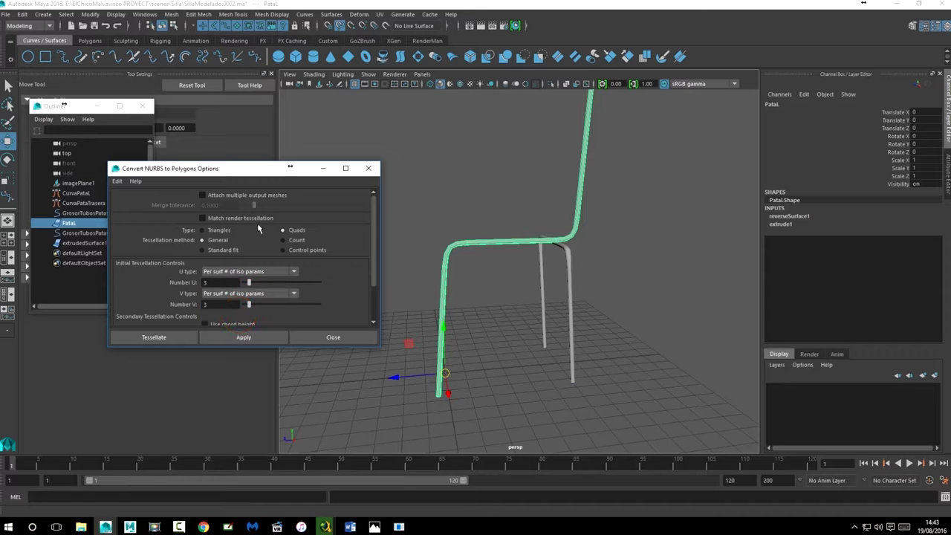
# - Set Number U to 8 and Number V to 25, then apply to create nurbsToPoly1
pyautogui.moveTo(239, 163); pyautogui.dragTo(243, 115)
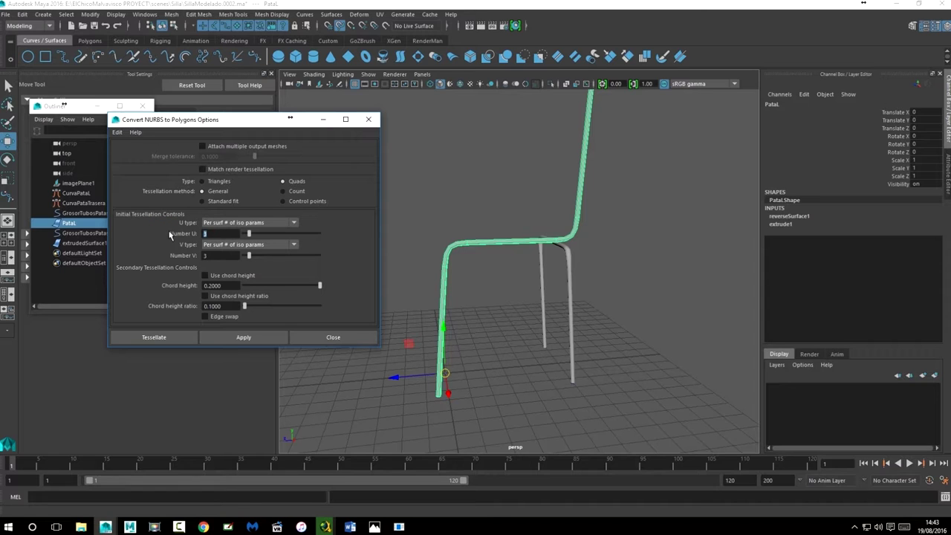
pyautogui.moveTo(488, 279)
pyautogui.keyDown('alt'); pyautogui.mouseDown()
pyautogui.moveTo(565, 316)
pyautogui.moveTo(486, 291)
pyautogui.mouseUp(); pyautogui.keyUp('alt')
pyautogui.keyDown('alt'); pyautogui.moveTo(486, 290); pyautogui.dragTo(525, 312, button='right'); pyautogui.keyUp('alt')
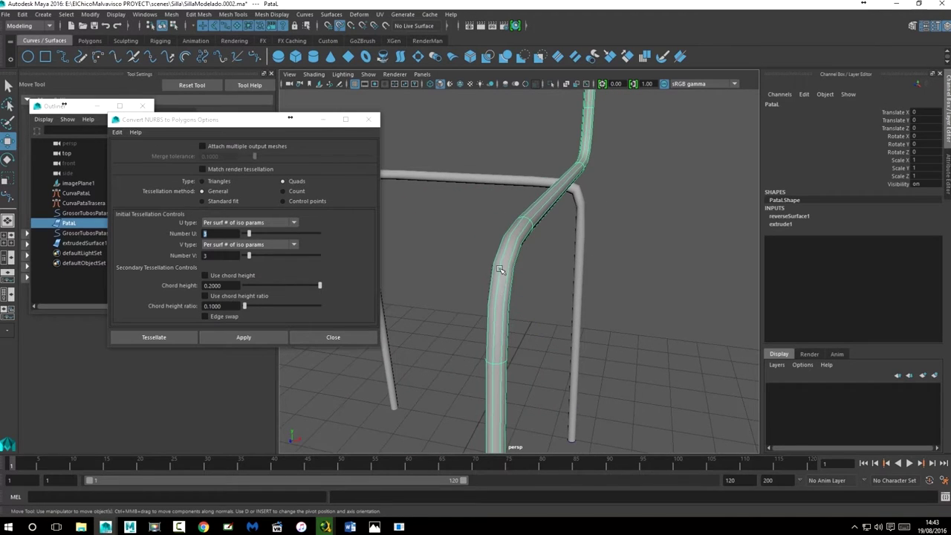
pyautogui.click(217, 257)
pyautogui.keyDown('alt'); pyautogui.moveTo(557, 316); pyautogui.dragTo(554, 319); pyautogui.keyUp('alt')
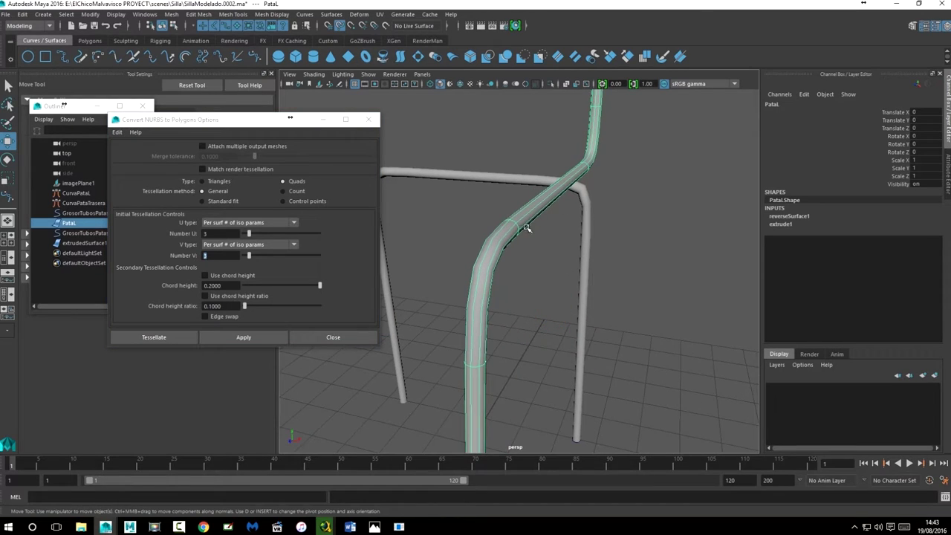
pyautogui.keyDown('alt'); pyautogui.moveTo(527, 228); pyautogui.dragTo(527, 206); pyautogui.keyUp('alt')
pyautogui.keyDown('alt'); pyautogui.moveTo(535, 247); pyautogui.dragTo(545, 222); pyautogui.keyUp('alt')
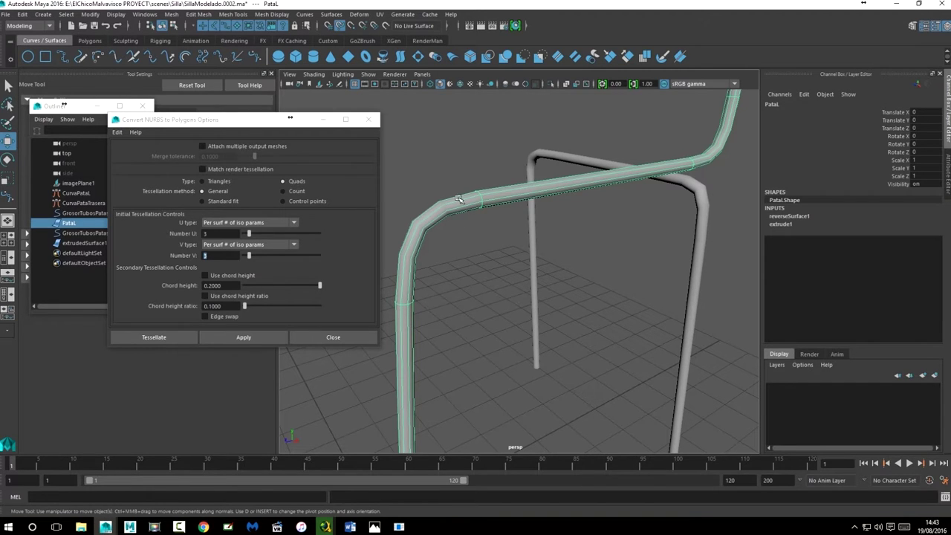
pyautogui.click(198, 255)
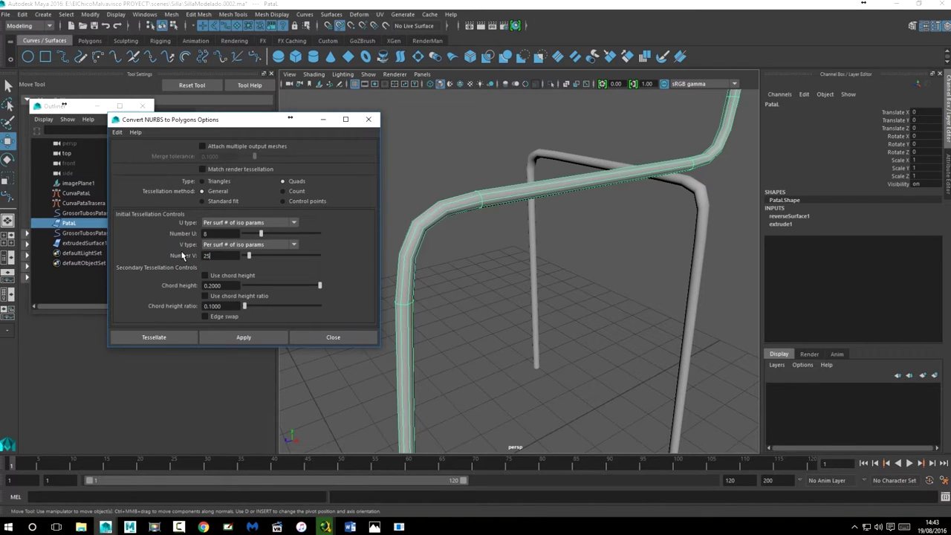
pyautogui.keyDown('alt'); pyautogui.moveTo(588, 272); pyautogui.dragTo(601, 344); pyautogui.keyUp('alt')
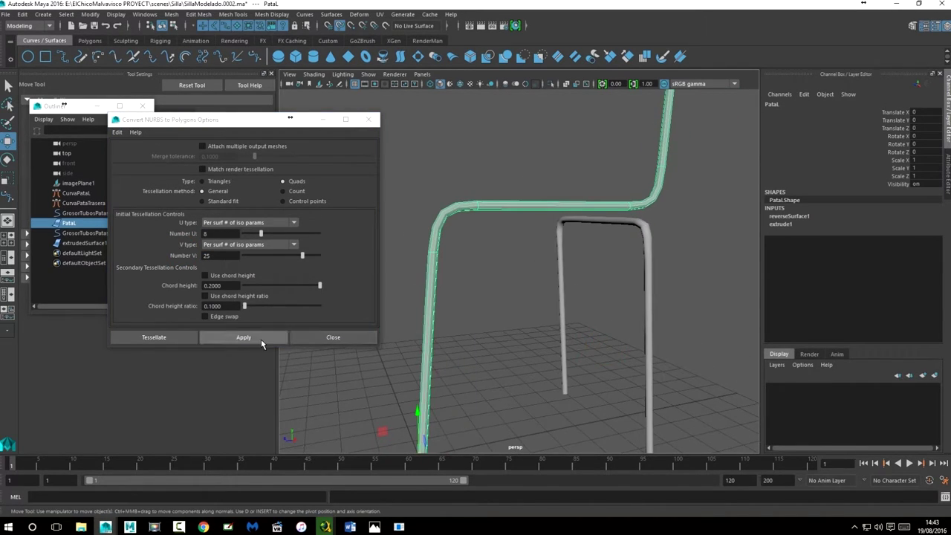
pyautogui.click(261, 339)
pyautogui.click(469, 290)
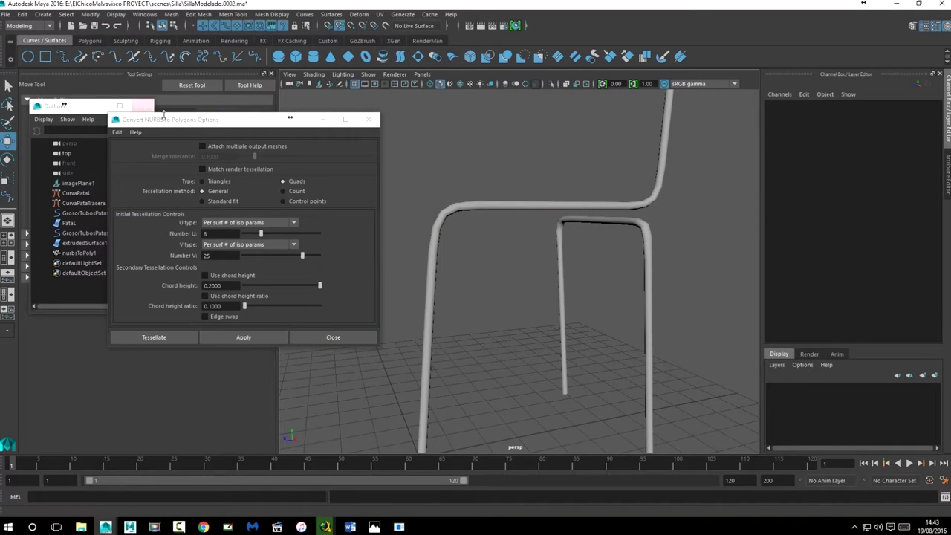
# - Hide the original PataL surface and select the nurbsToPoly1 mesh in the Outliner
pyautogui.moveTo(290, 118); pyautogui.dragTo(316, 108)
pyautogui.click(63, 256)
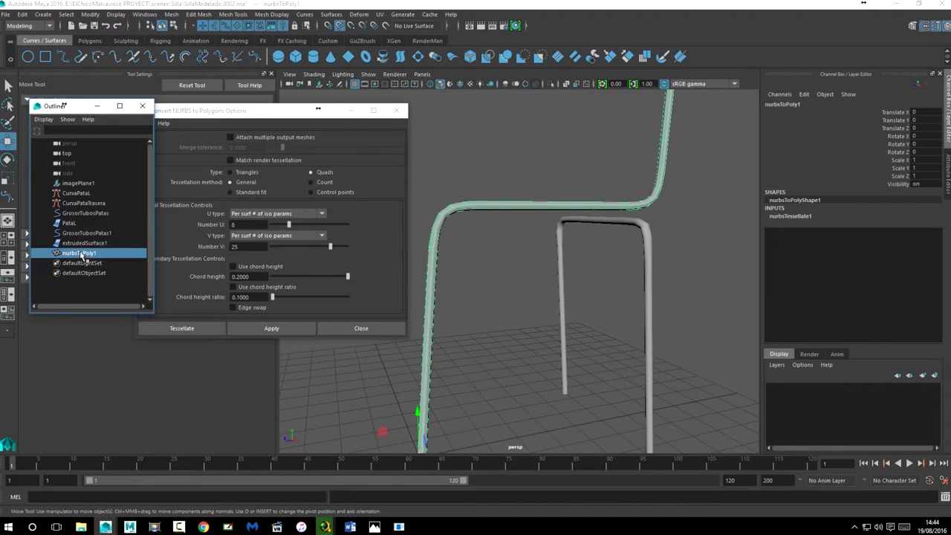
pyautogui.click(70, 224)
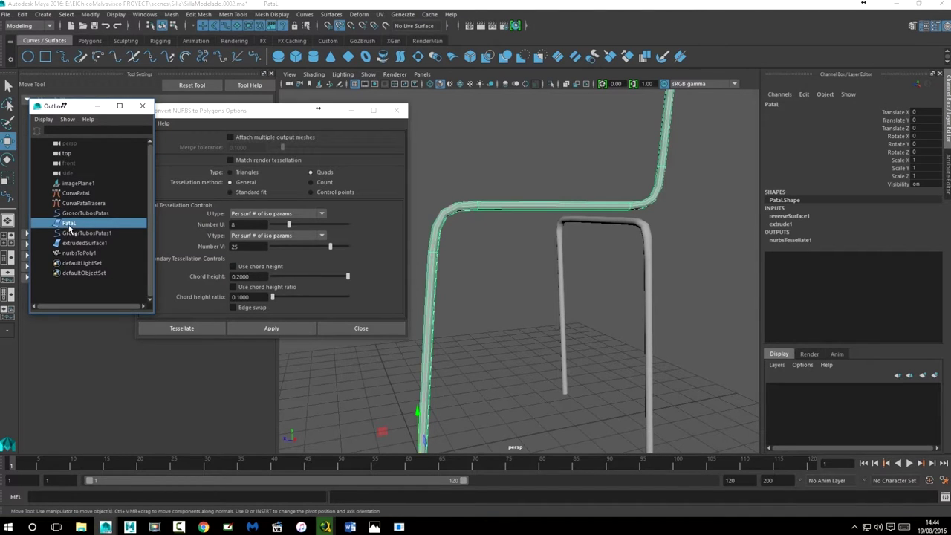
pyautogui.hotkey('ctrl', 'h')
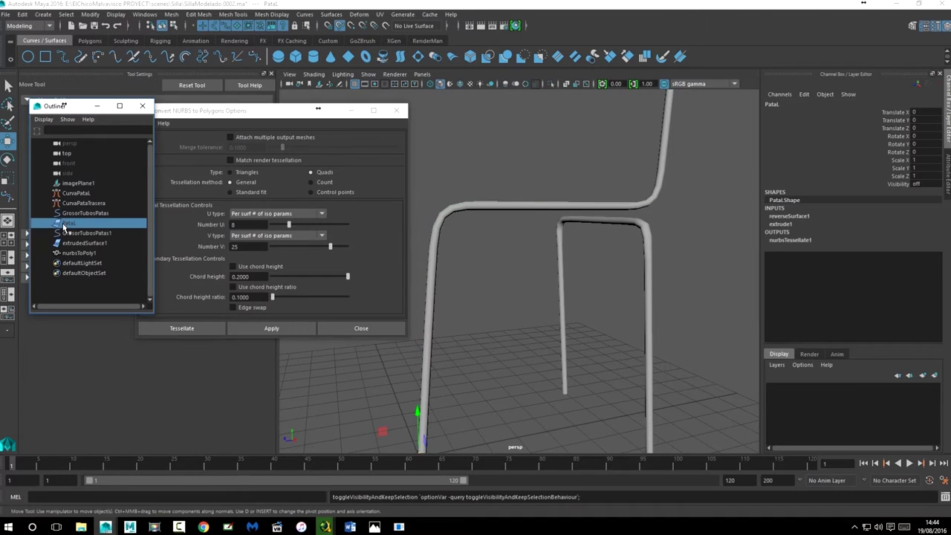
pyautogui.click(74, 243)
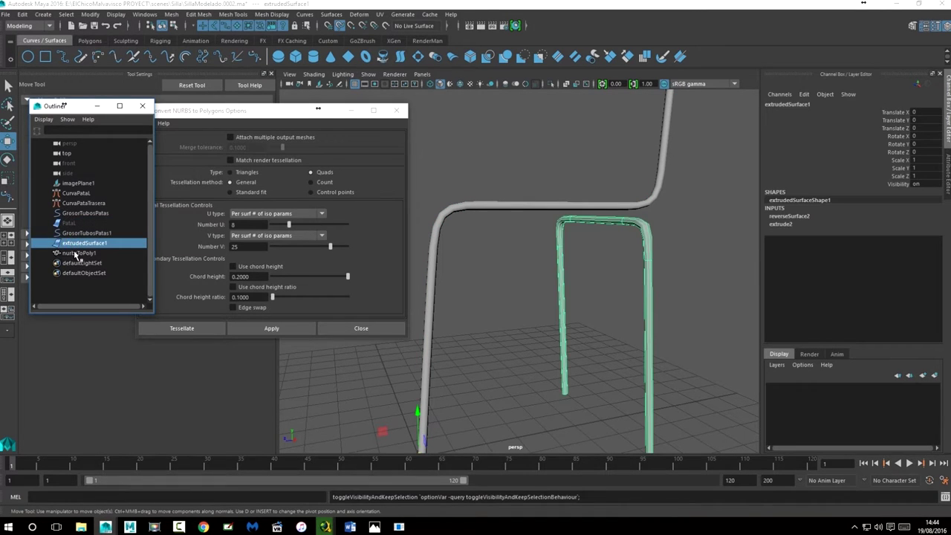
pyautogui.click(74, 252)
# - Inspect the converted nurbsToPoly1 tube from several angles around the chair frame
pyautogui.moveTo(507, 251)
pyautogui.keyDown('alt'); pyautogui.mouseDown()
pyautogui.moveTo(665, 265)
pyautogui.moveTo(490, 266)
pyautogui.moveTo(510, 218)
pyautogui.moveTo(536, 243)
pyautogui.mouseUp(); pyautogui.keyUp('alt')
pyautogui.click(513, 226)
pyautogui.moveTo(536, 243)
pyautogui.keyDown('alt'); pyautogui.mouseDown(button='right')
pyautogui.moveTo(569, 259)
pyautogui.moveTo(620, 210)
pyautogui.mouseUp(button='right'); pyautogui.keyUp('alt')
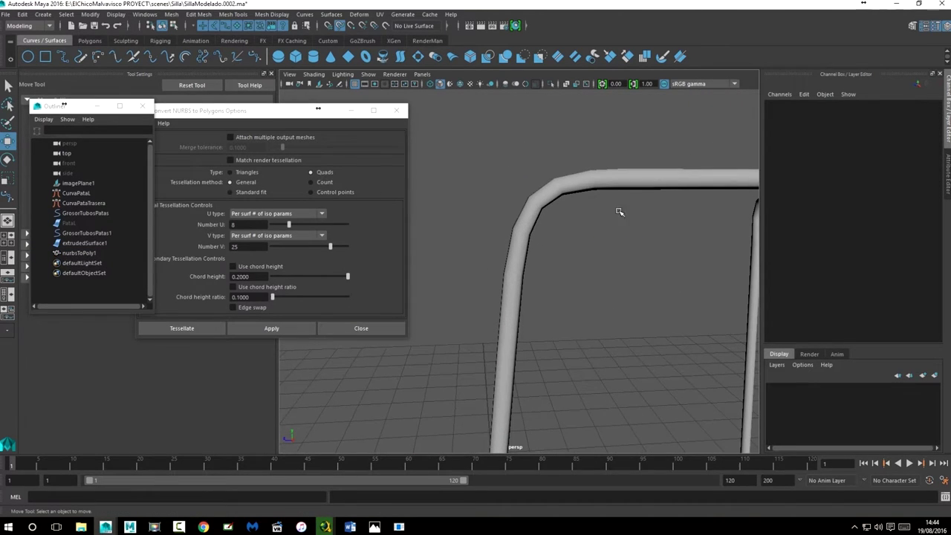
pyautogui.moveTo(640, 288)
pyautogui.keyDown('alt'); pyautogui.mouseDown()
pyautogui.moveTo(538, 284)
pyautogui.moveTo(528, 298)
pyautogui.moveTo(526, 220)
pyautogui.mouseUp(); pyautogui.keyUp('alt')
pyautogui.click(526, 220)
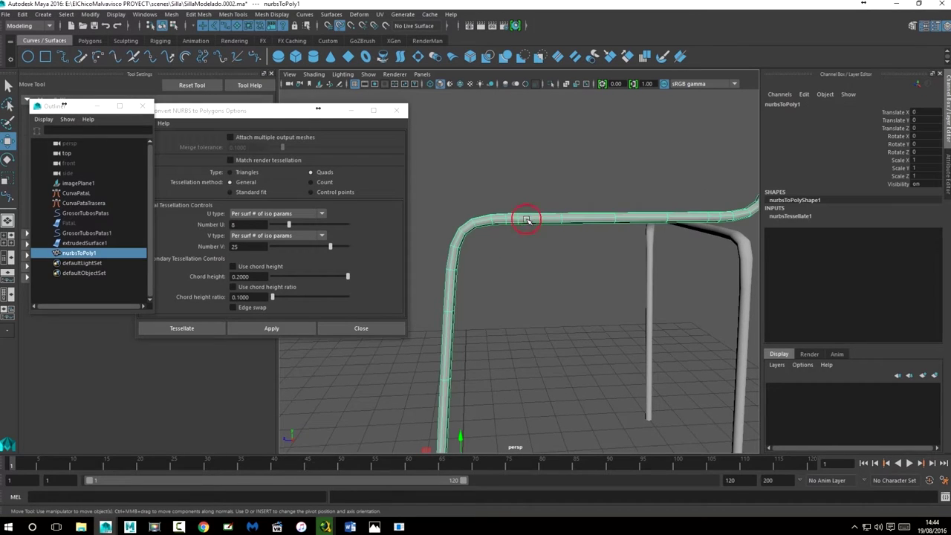
pyautogui.click(564, 276)
pyautogui.moveTo(579, 293)
pyautogui.keyDown('alt'); pyautogui.mouseDown()
pyautogui.moveTo(523, 301)
pyautogui.moveTo(510, 287)
pyautogui.moveTo(552, 287)
pyautogui.moveTo(506, 291)
pyautogui.moveTo(518, 296)
pyautogui.mouseUp(); pyautogui.keyUp('alt')
pyautogui.click(518, 237)
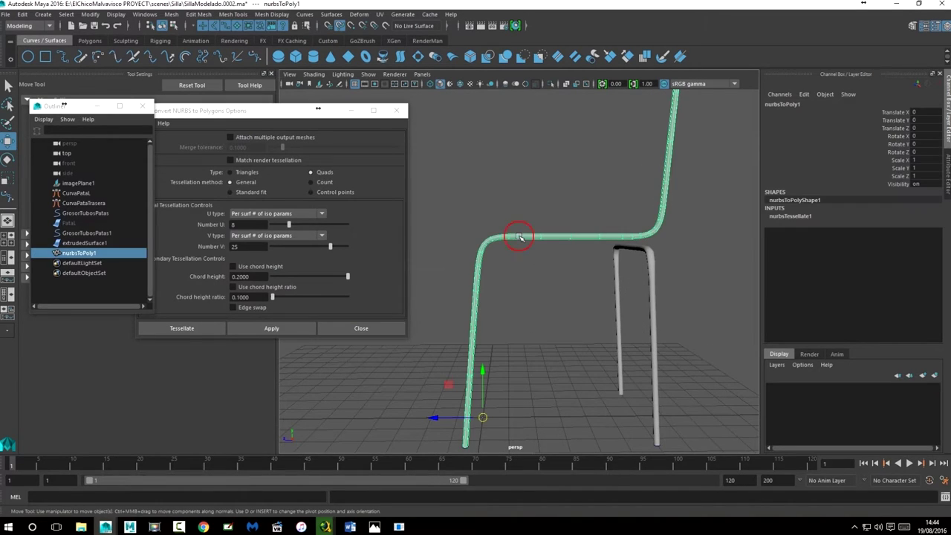
pyautogui.click(530, 279)
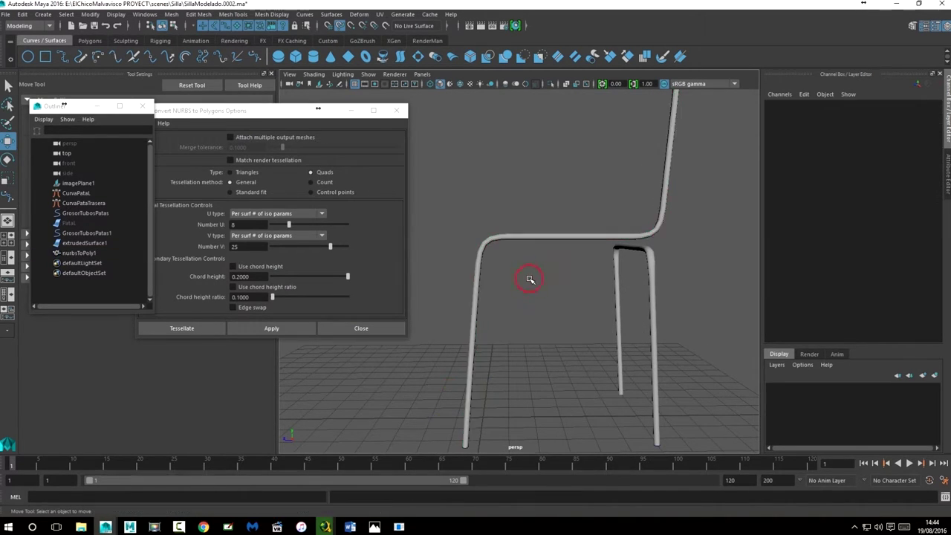
pyautogui.click(82, 252)
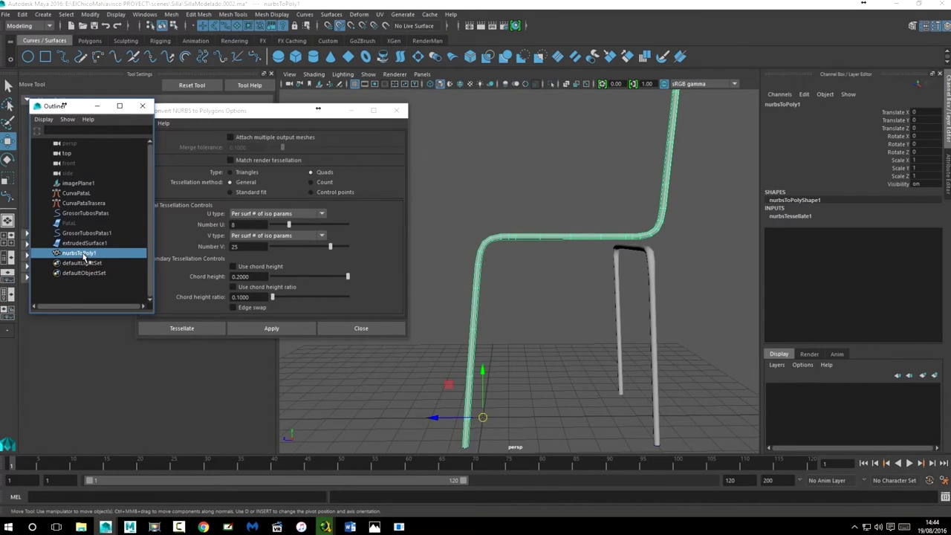
# - Hide nurbsToPoly1, show PataL again, and close the NURBS to Polygons options
pyautogui.hotkey('ctrl', 'h')
pyautogui.click(72, 224)
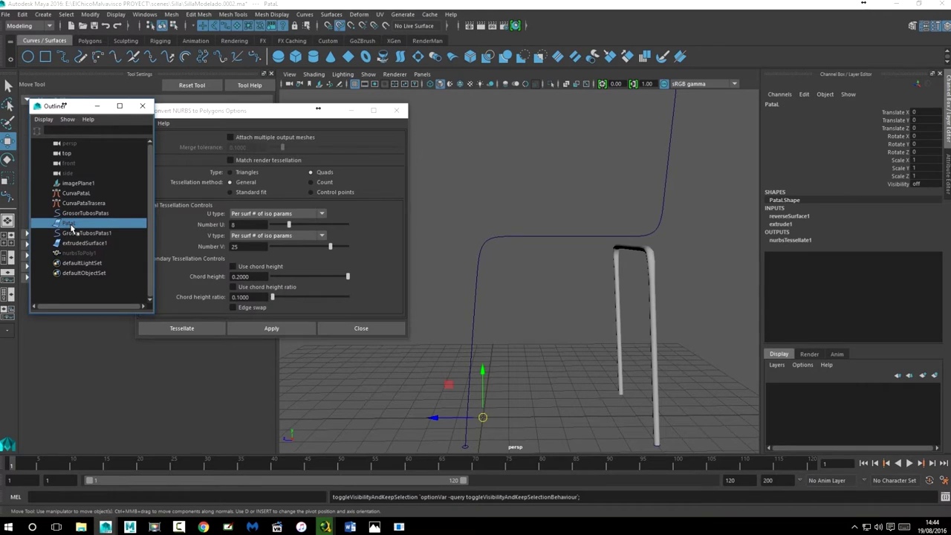
pyautogui.hotkey('ctrl', 'h')
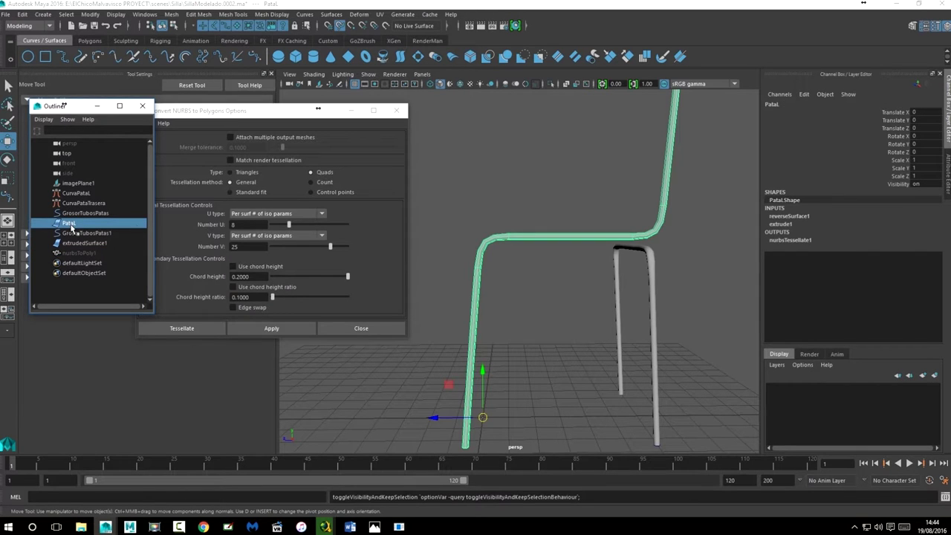
pyautogui.keyDown('alt'); pyautogui.moveTo(514, 334); pyautogui.dragTo(701, 320); pyautogui.keyUp('alt')
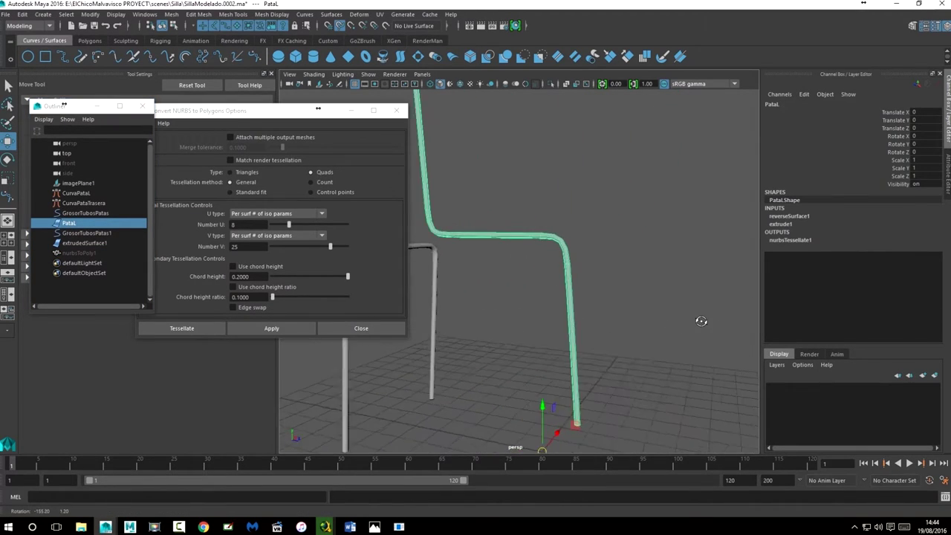
pyautogui.moveTo(475, 271)
pyautogui.keyDown('alt'); pyautogui.mouseDown()
pyautogui.moveTo(565, 260)
pyautogui.moveTo(631, 226)
pyautogui.moveTo(672, 260)
pyautogui.moveTo(670, 206)
pyautogui.mouseUp(); pyautogui.keyUp('alt')
pyautogui.click(554, 222)
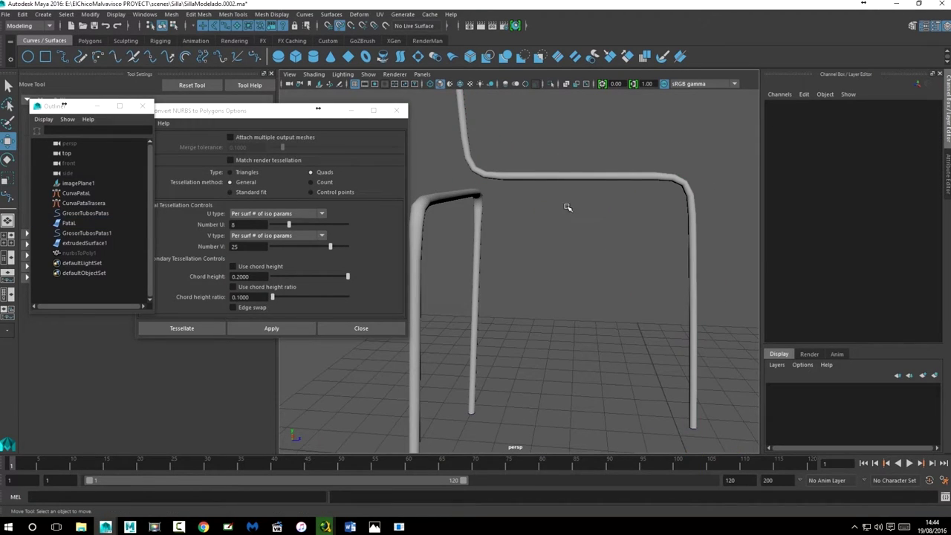
pyautogui.click(396, 110)
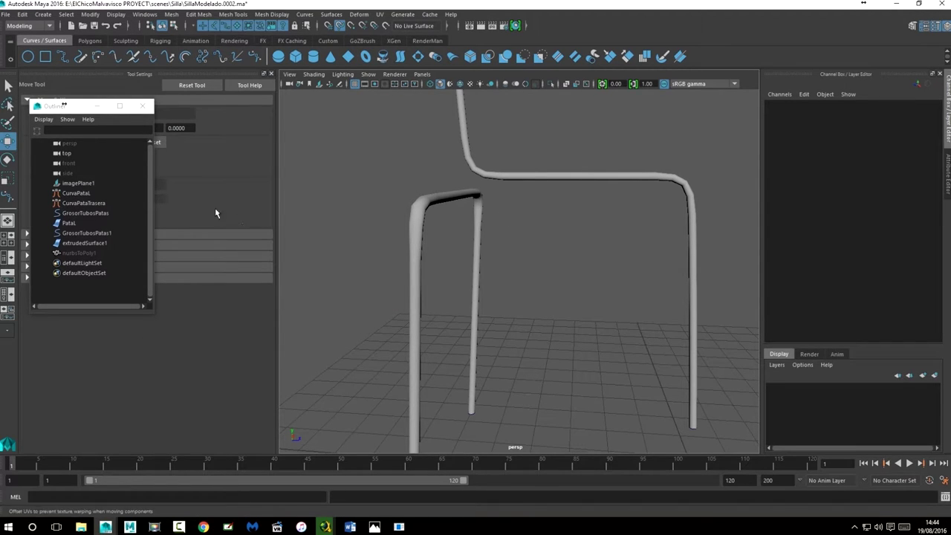
# - Select CurvaPataL, switch to a side view with X-Ray, and zoom in on the seat-to-back bend
pyautogui.click(74, 193)
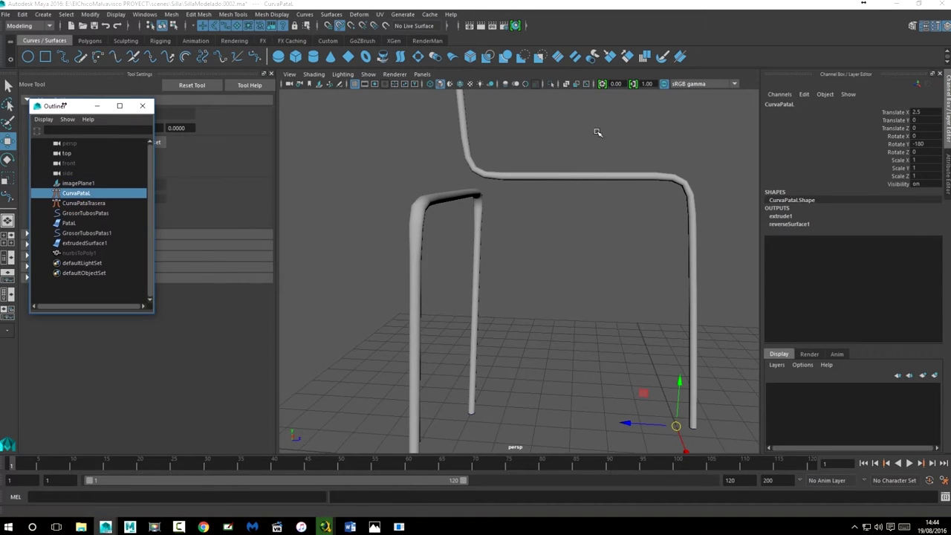
pyautogui.press('space')
pyautogui.press('space')
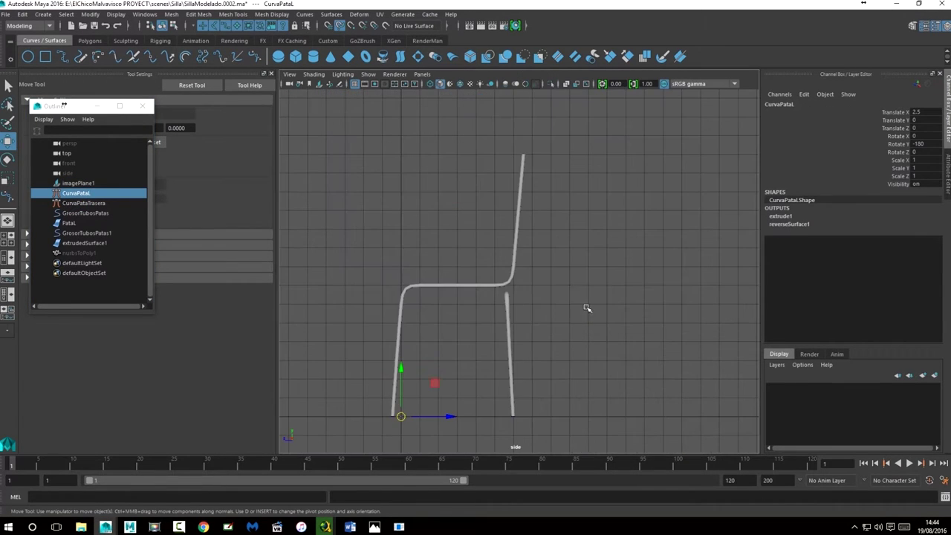
pyautogui.click(568, 84)
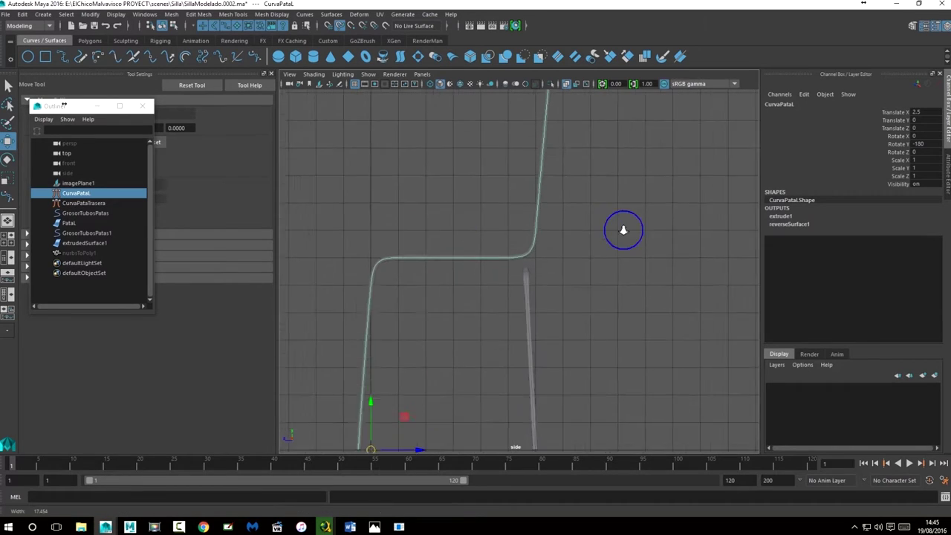
pyautogui.keyDown('alt'); pyautogui.moveTo(619, 227); pyautogui.dragTo(855, 236, button='right'); pyautogui.keyUp('alt')
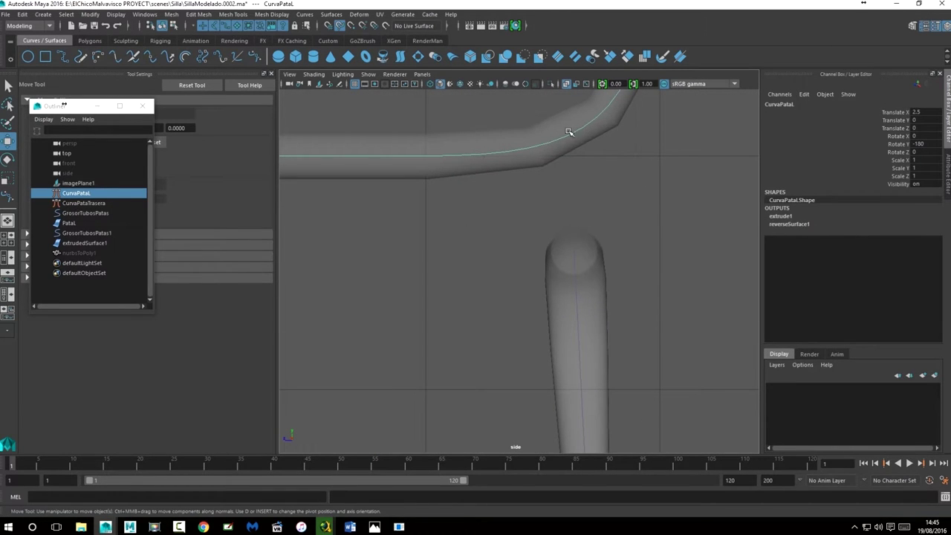
pyautogui.moveTo(524, 171)
pyautogui.keyDown('alt'); pyautogui.mouseDown(button='right')
pyautogui.moveTo(510, 197)
pyautogui.moveTo(573, 197)
pyautogui.mouseUp(button='right'); pyautogui.keyUp('alt')
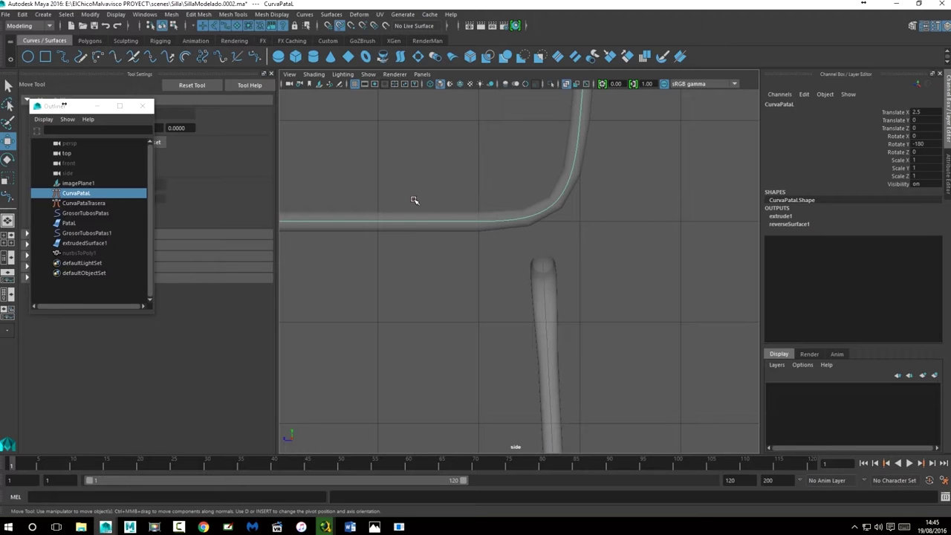
# - Select the PataL tube in the side view, then clear the selection
pyautogui.click(415, 200)
pyautogui.click(441, 223)
pyautogui.click(470, 253)
pyautogui.click(468, 218)
pyautogui.click(467, 270)
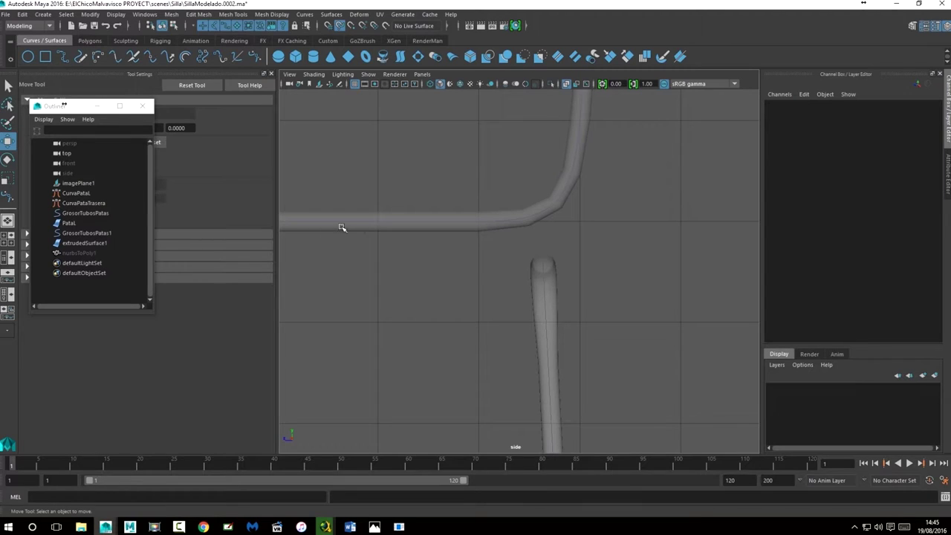
# - Put the PataL and extrudedSurface1 tubes on a new display layer, layer1
pyautogui.click(68, 224)
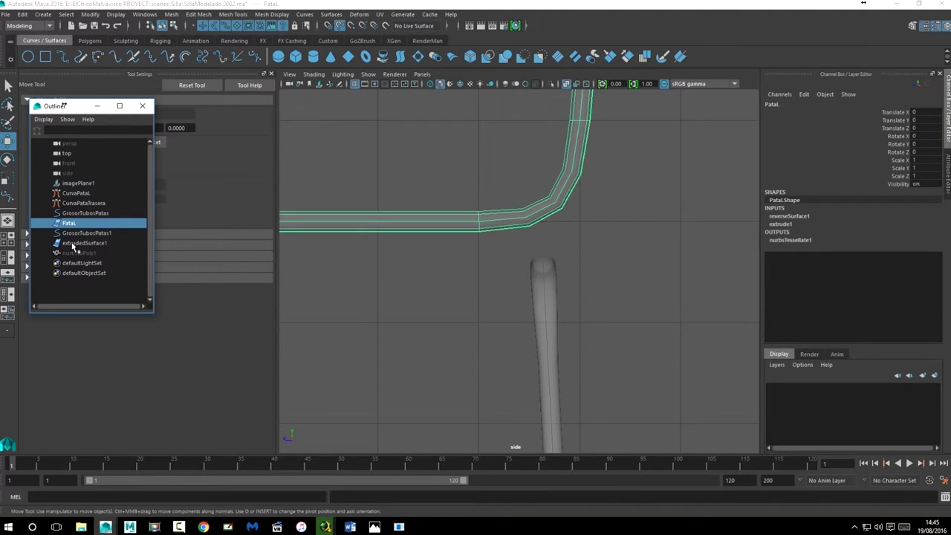
pyautogui.keyDown('ctrl'); pyautogui.click(81, 244); pyautogui.keyUp('ctrl')
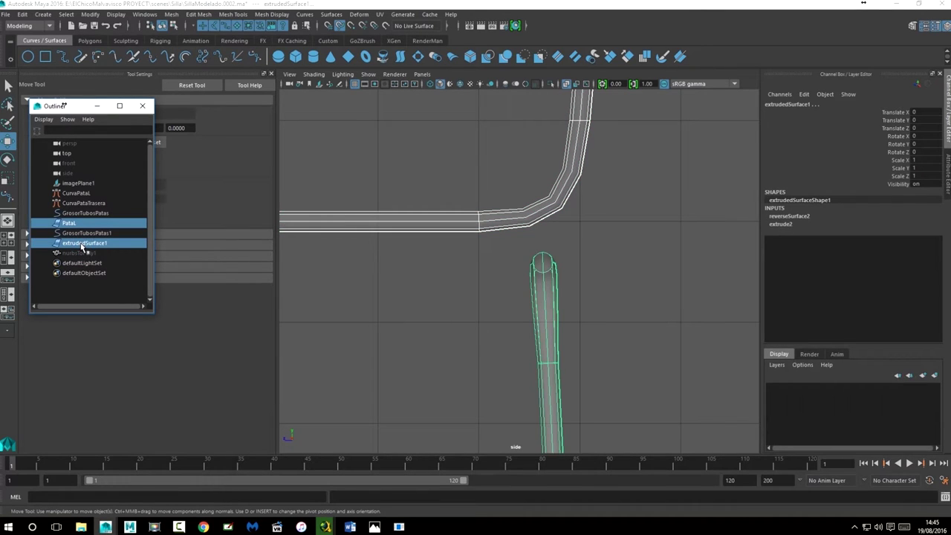
pyautogui.scroll(-5, 628, 367)
pyautogui.scroll(3, 628, 367)
pyautogui.scroll(2, 627, 350)
pyautogui.scroll(-3, 627, 348)
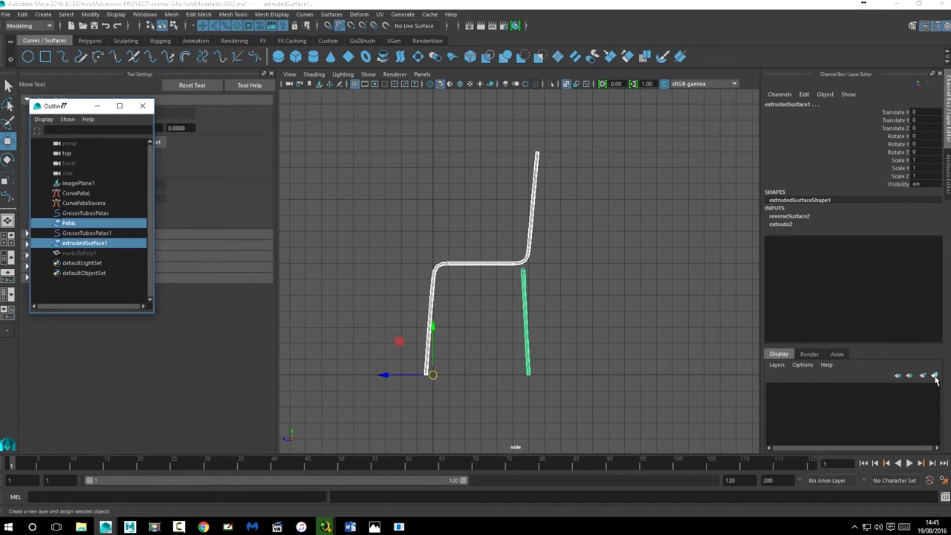
pyautogui.click(934, 376)
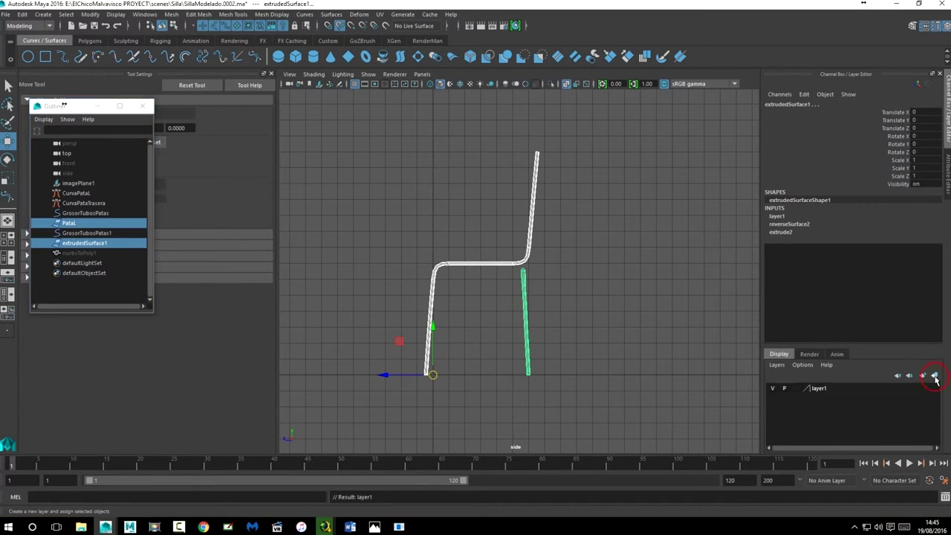
# - Check layer1's contents by toggling its visibility, then set layer1 to template display
pyautogui.click(773, 389)
pyautogui.click(773, 388)
pyautogui.click(773, 389)
pyautogui.click(773, 388)
pyautogui.click(773, 389)
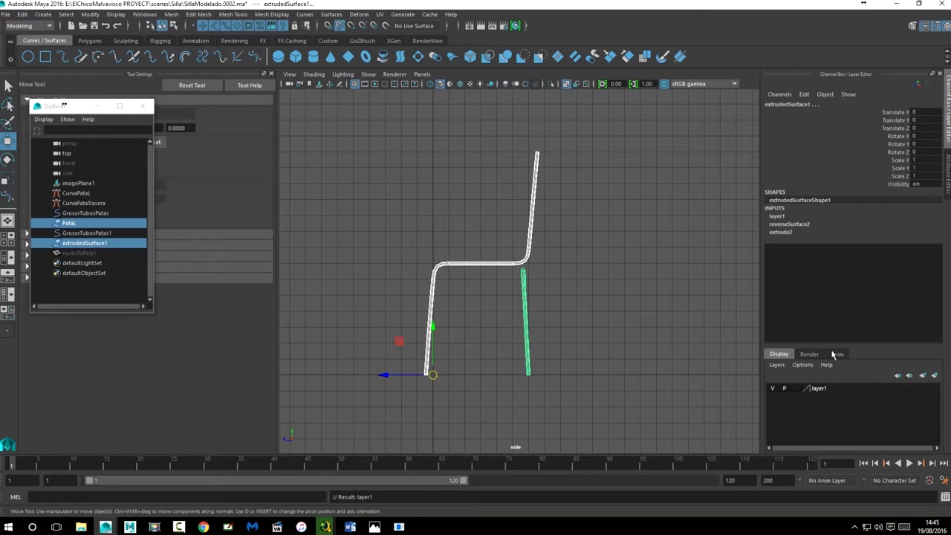
pyautogui.click(796, 389)
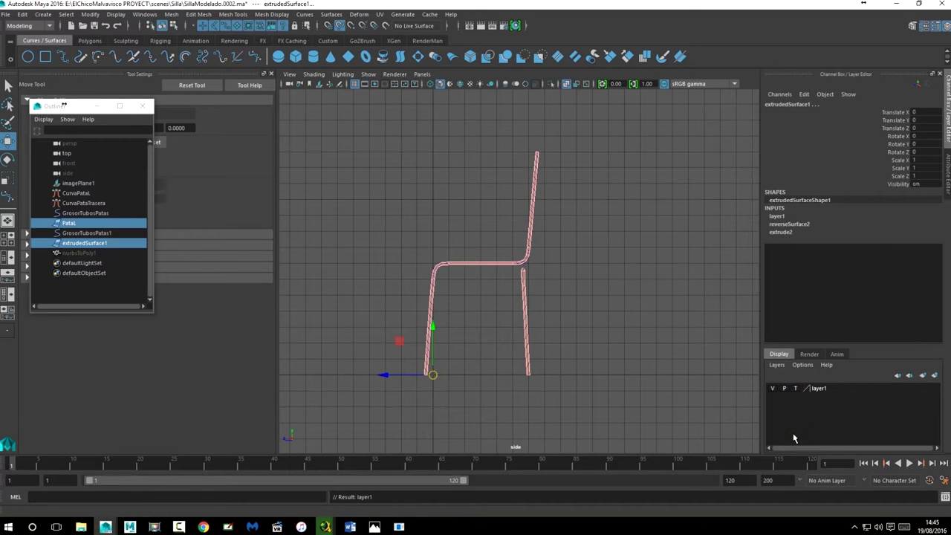
# - Clear the selection and select the CurvaPataL curve
pyautogui.click(641, 327)
pyautogui.scroll(3, 592, 359)
pyautogui.scroll(2, 593, 357)
pyautogui.scroll(1, 582, 325)
pyautogui.scroll(-5, 521, 258)
pyautogui.scroll(2, 521, 258)
pyautogui.scroll(2, 517, 262)
pyautogui.click(502, 248)
pyautogui.scroll(2, 446, 246)
pyautogui.scroll(1, 454, 232)
# - Switch CurvaPataL to control-vertex editing and select the CV at the seat bend
pyautogui.rightClick(486, 217)
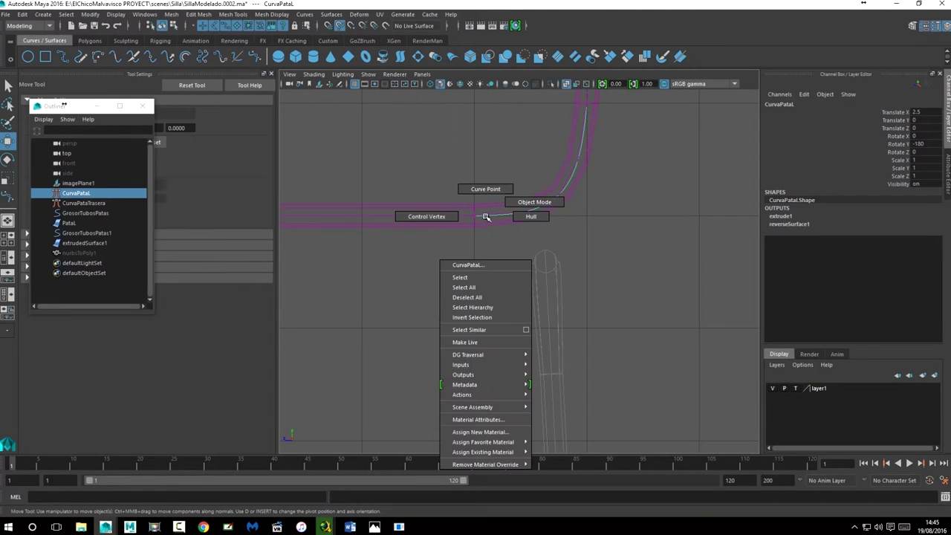
pyautogui.click(426, 217)
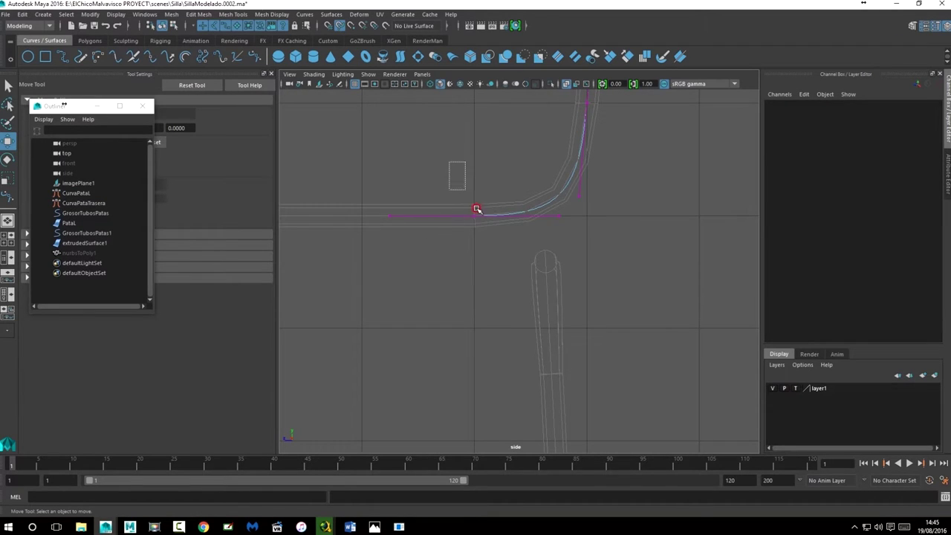
pyautogui.moveTo(450, 162); pyautogui.dragTo(498, 427)
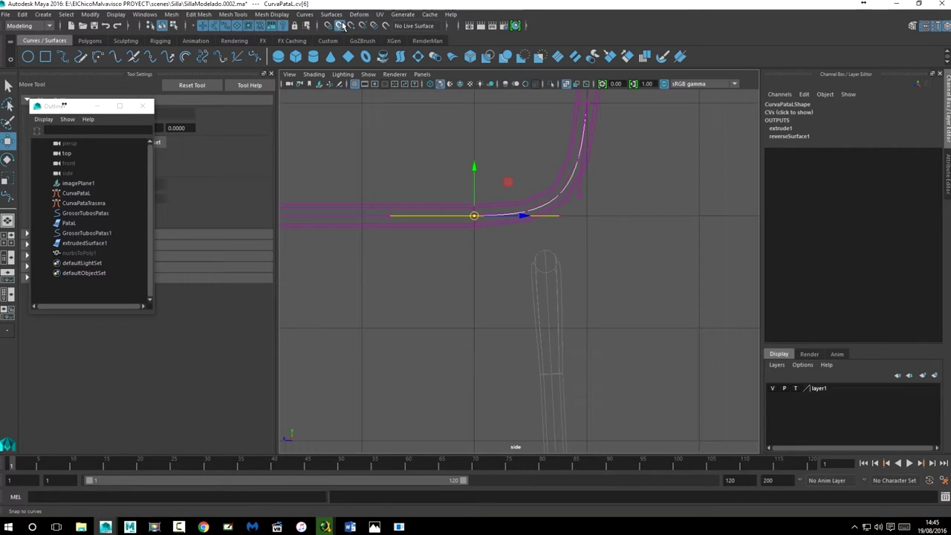
pyautogui.moveTo(472, 167)
pyautogui.mouseDown()
pyautogui.moveTo(466, 114)
pyautogui.moveTo(471, 195)
pyautogui.mouseUp()
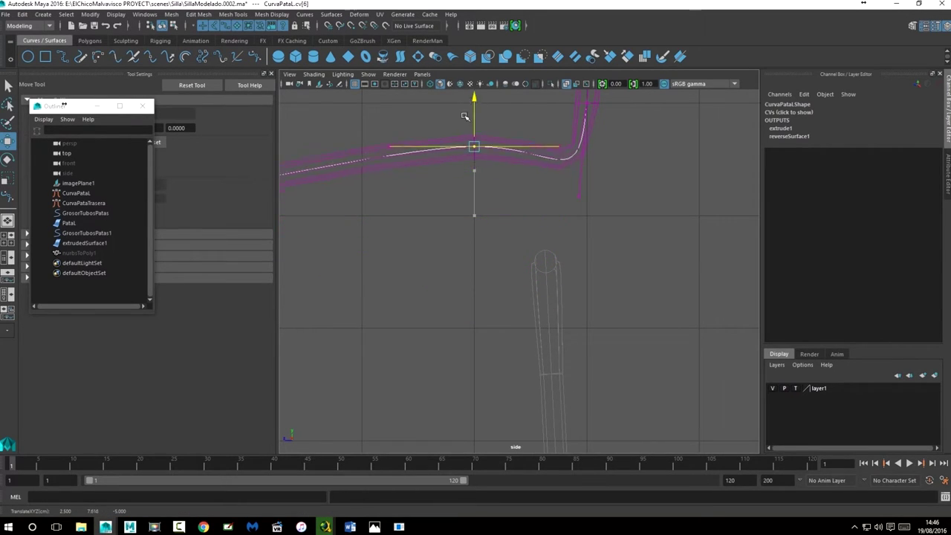
pyautogui.hotkey('ctrl', 'z')
# - Move cv[6] back to reshape the bend, keep cv[5] in place, then select CurvaPataTrasera
pyautogui.moveTo(528, 217); pyautogui.dragTo(614, 218)
pyautogui.click(490, 215)
pyautogui.moveTo(553, 217); pyautogui.dragTo(620, 218)
pyautogui.hotkey('ctrl', 'z')
pyautogui.scroll(-5, 371, 340)
pyautogui.scroll(2, 514, 339)
pyautogui.click(530, 321)
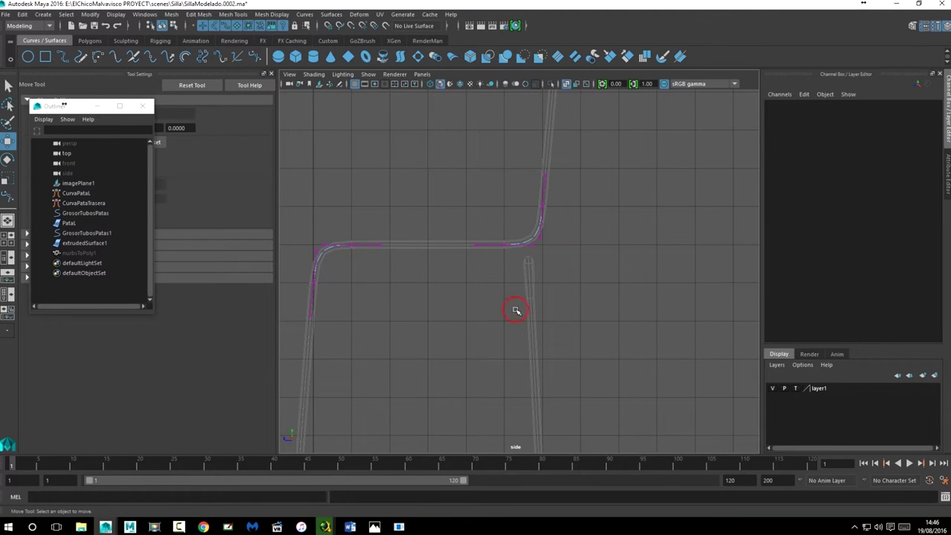
pyautogui.click(74, 204)
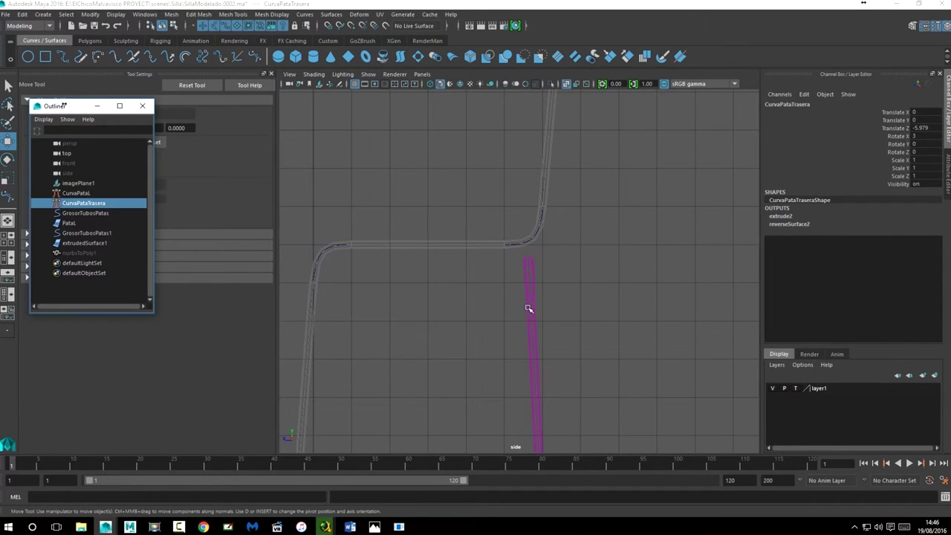
pyautogui.moveTo(529, 308); pyautogui.dragTo(470, 279, button='right')
pyautogui.moveTo(510, 288); pyautogui.dragTo(569, 336)
pyautogui.scroll(2, 569, 336)
pyautogui.scroll(1, 568, 335)
pyautogui.scroll(1, 580, 339)
pyautogui.scroll(2, 594, 312)
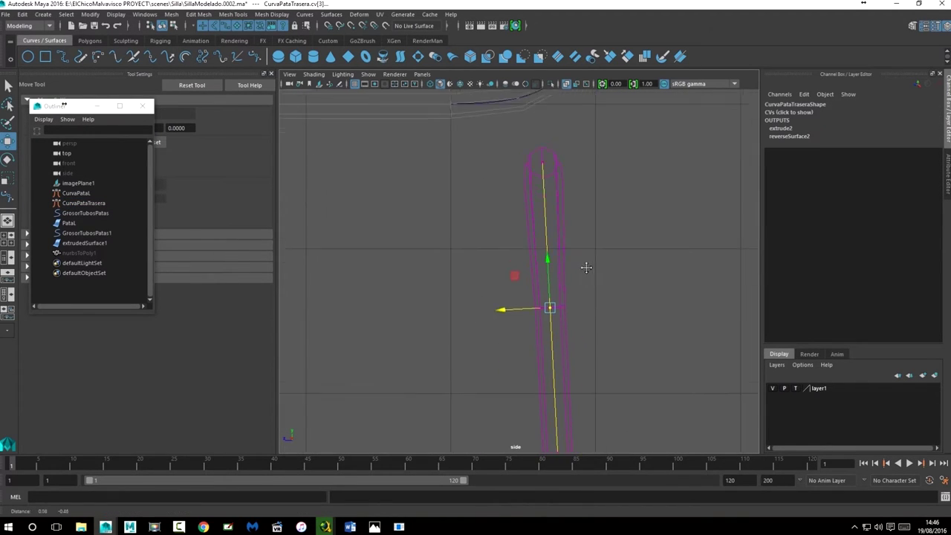
pyautogui.moveTo(502, 300); pyautogui.dragTo(503, 297)
pyautogui.scroll(-2, 582, 343)
pyautogui.scroll(-2, 601, 310)
pyautogui.keyDown('alt'); pyautogui.moveTo(602, 309); pyautogui.dragTo(573, 313); pyautogui.keyUp('alt')
pyautogui.press('space')
pyautogui.press('space')
pyautogui.moveTo(569, 242)
pyautogui.keyDown('alt'); pyautogui.mouseDown()
pyautogui.moveTo(556, 266)
pyautogui.moveTo(569, 268)
pyautogui.moveTo(535, 272)
pyautogui.moveTo(567, 277)
pyautogui.mouseUp(); pyautogui.keyUp('alt')
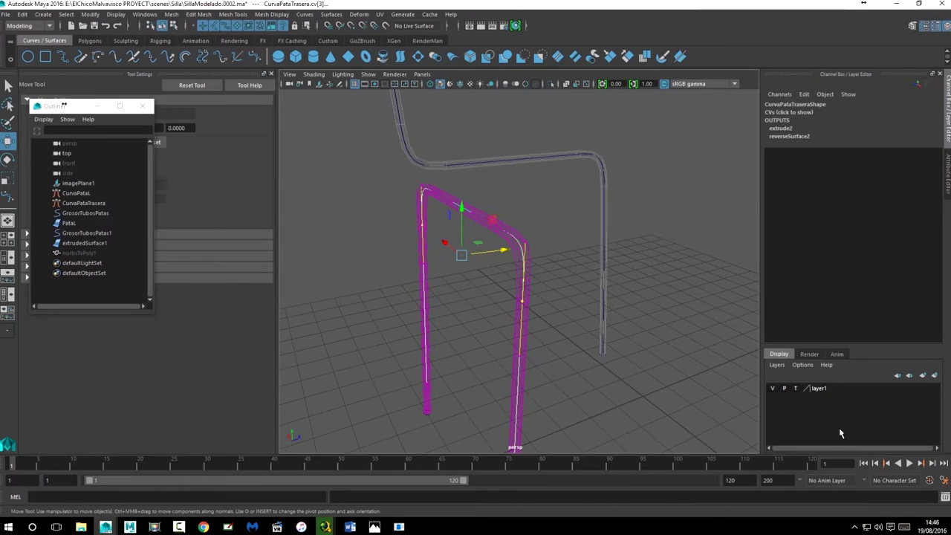
pyautogui.click(799, 393)
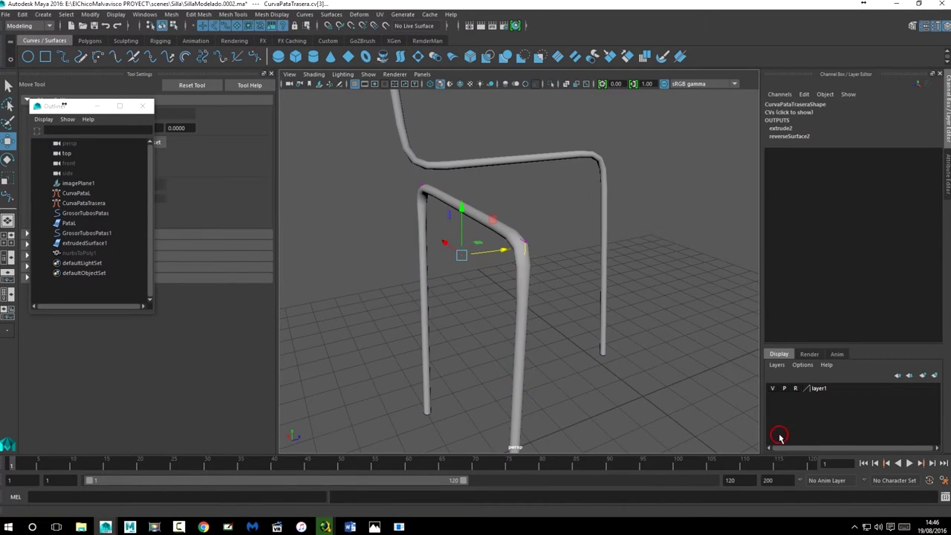
pyautogui.keyDown('alt'); pyautogui.moveTo(535, 286); pyautogui.dragTo(628, 283); pyautogui.keyUp('alt')
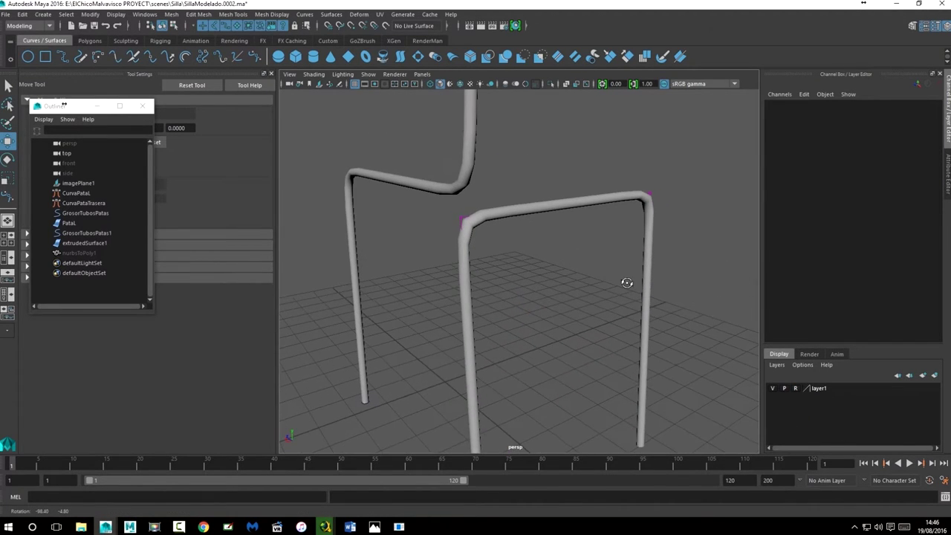
pyautogui.keyDown('alt'); pyautogui.moveTo(514, 248); pyautogui.dragTo(493, 242); pyautogui.keyUp('alt')
pyautogui.scroll(3, 435, 201)
pyautogui.moveTo(365, 196)
pyautogui.keyDown('alt'); pyautogui.mouseDown()
pyautogui.moveTo(329, 212)
pyautogui.moveTo(410, 184)
pyautogui.mouseUp(); pyautogui.keyUp('alt')
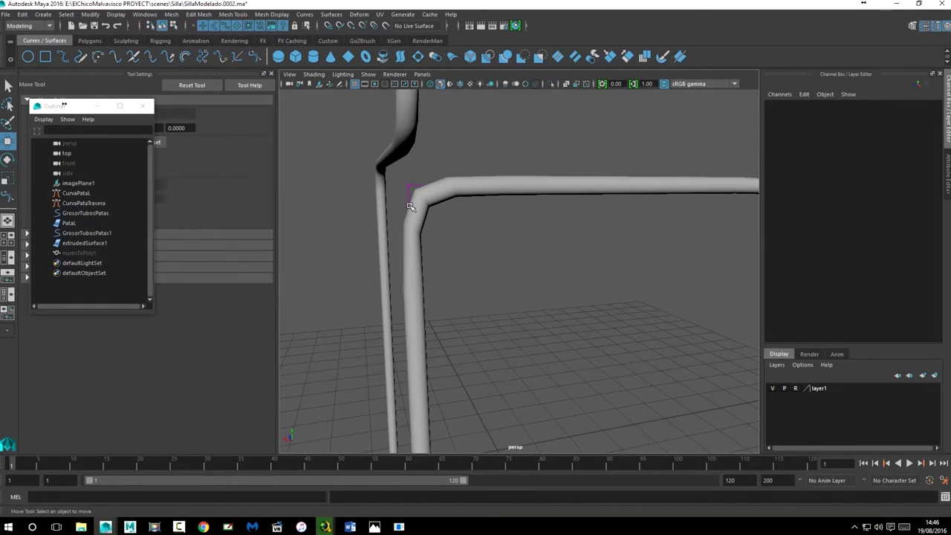
pyautogui.scroll(-3, 501, 263)
pyautogui.moveTo(501, 263)
pyautogui.keyDown('alt'); pyautogui.mouseDown()
pyautogui.moveTo(498, 282)
pyautogui.moveTo(616, 275)
pyautogui.moveTo(550, 276)
pyautogui.mouseUp(); pyautogui.keyUp('alt')
pyautogui.keyDown('alt'); pyautogui.moveTo(550, 276); pyautogui.dragTo(614, 269, button='right'); pyautogui.keyUp('alt')
pyautogui.moveTo(614, 268)
pyautogui.keyDown('alt'); pyautogui.mouseDown()
pyautogui.moveTo(665, 276)
pyautogui.moveTo(632, 290)
pyautogui.mouseUp(); pyautogui.keyUp('alt')
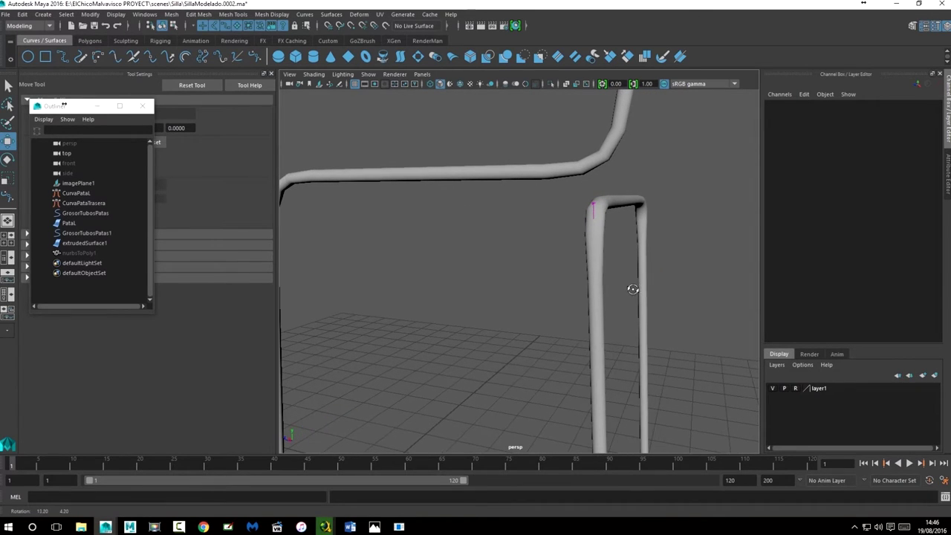
pyautogui.click(796, 395)
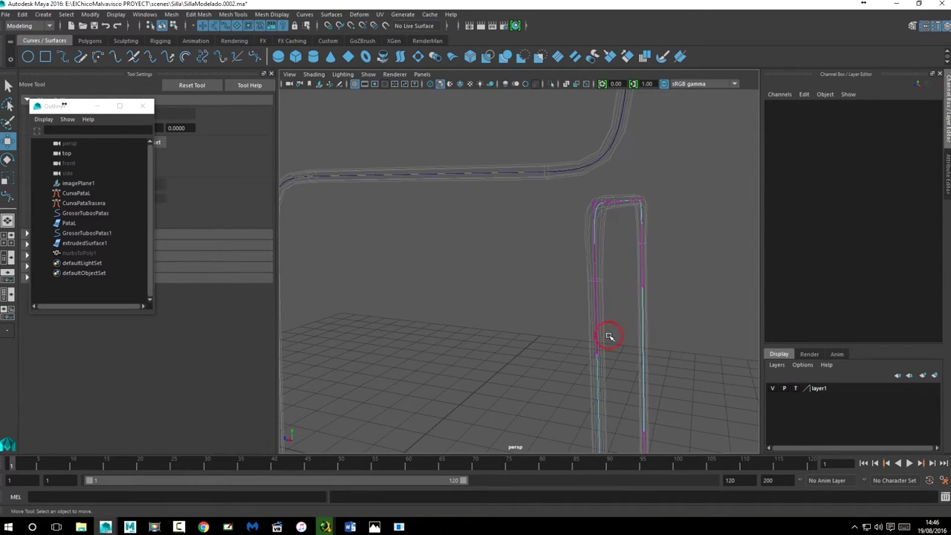
# - Maximize the front view and frame the rear leg curve
pyautogui.keyDown('alt'); pyautogui.moveTo(608, 290); pyautogui.dragTo(569, 291); pyautogui.keyUp('alt')
pyautogui.press('space')
pyautogui.press('space')
pyautogui.scroll(3, 505, 198)
pyautogui.scroll(2, 512, 164)
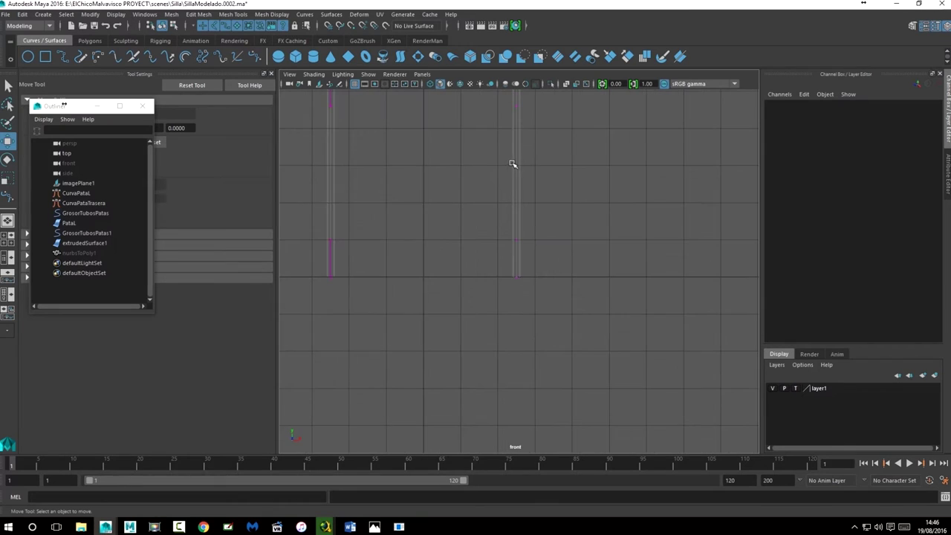
pyautogui.press('space')
pyautogui.scroll(-2, 416, 402)
pyautogui.press('space')
pyautogui.keyDown('alt'); pyautogui.moveTo(433, 406); pyautogui.dragTo(426, 309, button='middle'); pyautogui.keyUp('alt')
pyautogui.scroll(2, 339, 275)
# - Select the rear leg curve's left-corner control points and zoom in on that corner
pyautogui.moveTo(357, 265); pyautogui.dragTo(346, 240)
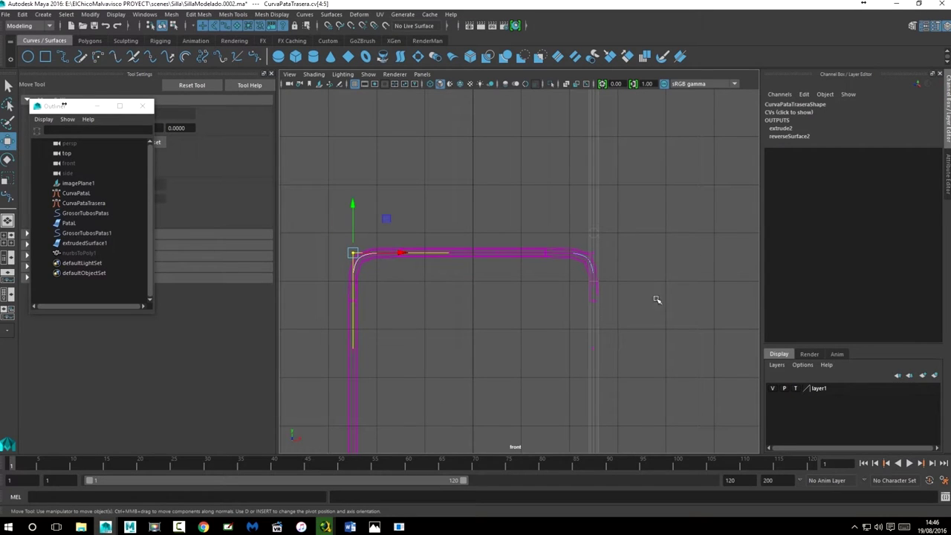
pyautogui.keyDown('shift'); pyautogui.click(589, 246); pyautogui.keyUp('shift')
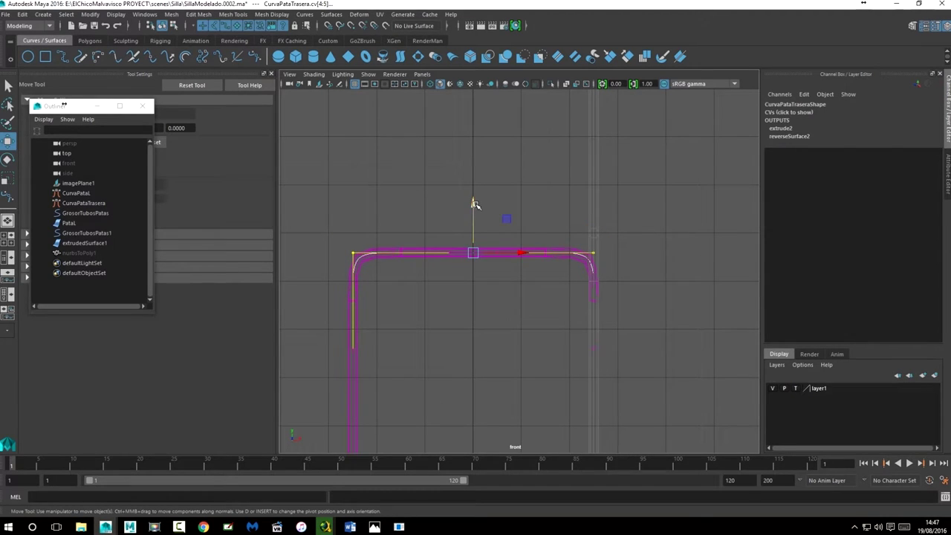
pyautogui.click(391, 299)
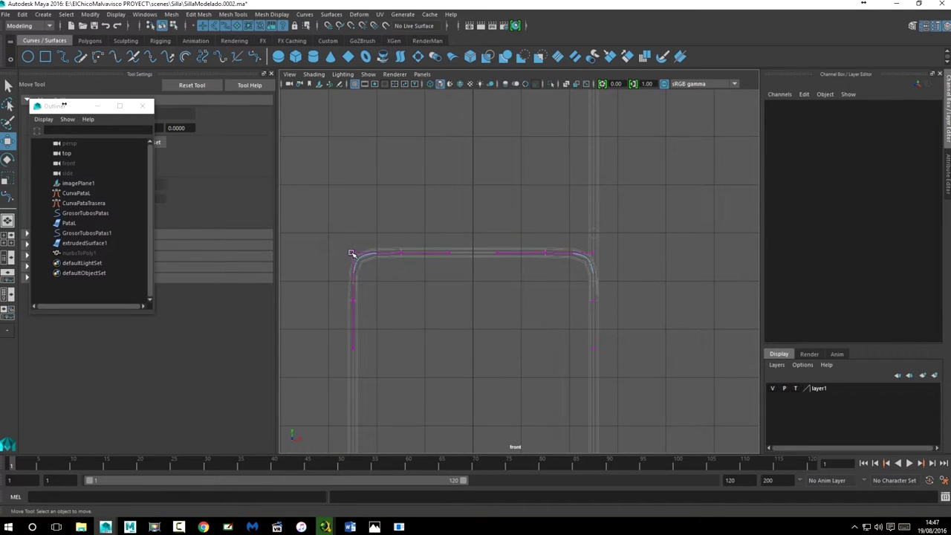
pyautogui.moveTo(354, 257); pyautogui.dragTo(374, 278)
pyautogui.keyDown('alt'); pyautogui.moveTo(374, 278); pyautogui.dragTo(477, 302, button='middle'); pyautogui.keyUp('alt')
pyautogui.scroll(3, 478, 301)
pyautogui.scroll(2, 478, 303)
pyautogui.click(419, 307)
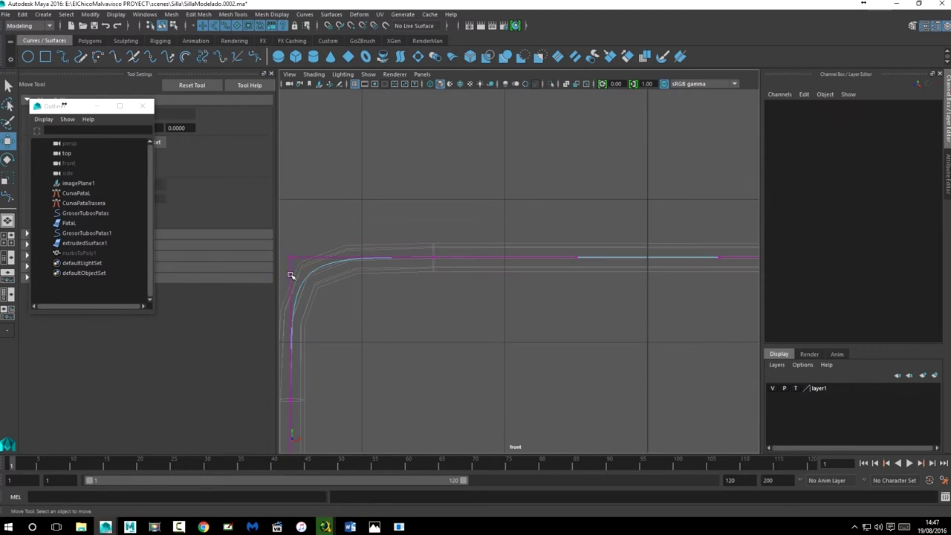
# - Move cv[4] down in Y and cv[5] right in X to round the left corner
pyautogui.click(291, 264)
pyautogui.moveTo(291, 209)
pyautogui.mouseDown()
pyautogui.moveTo(290, 247)
pyautogui.moveTo(290, 235)
pyautogui.mouseUp()
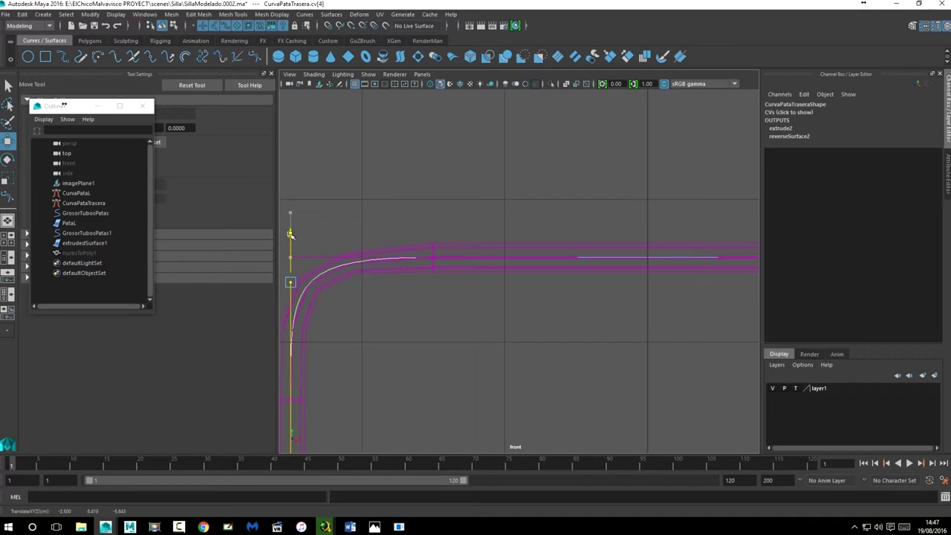
pyautogui.press('Right')
pyautogui.moveTo(339, 257); pyautogui.dragTo(365, 257)
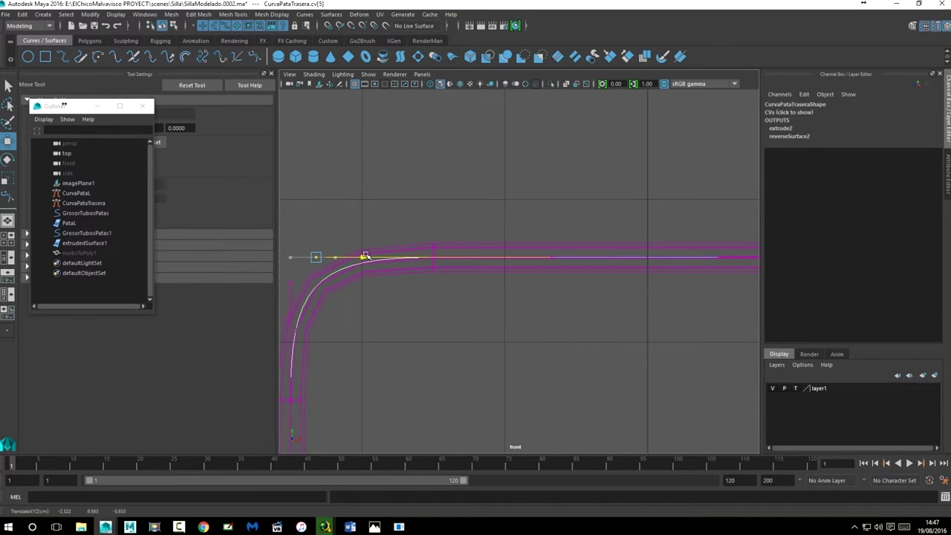
# - Pan to the curve's right corner and select its two control points
pyautogui.scroll(-3, 548, 344)
pyautogui.scroll(1, 620, 307)
pyautogui.scroll(1, 654, 303)
pyautogui.keyDown('alt'); pyautogui.moveTo(654, 304); pyautogui.dragTo(431, 319, button='middle'); pyautogui.keyUp('alt')
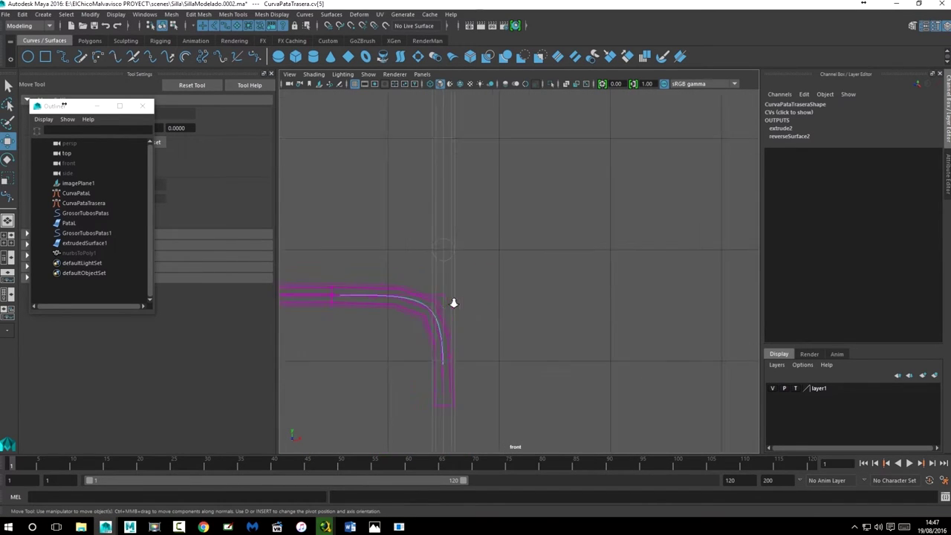
pyautogui.moveTo(405, 290)
pyautogui.mouseDown()
pyautogui.moveTo(445, 310)
pyautogui.moveTo(458, 303)
pyautogui.mouseUp()
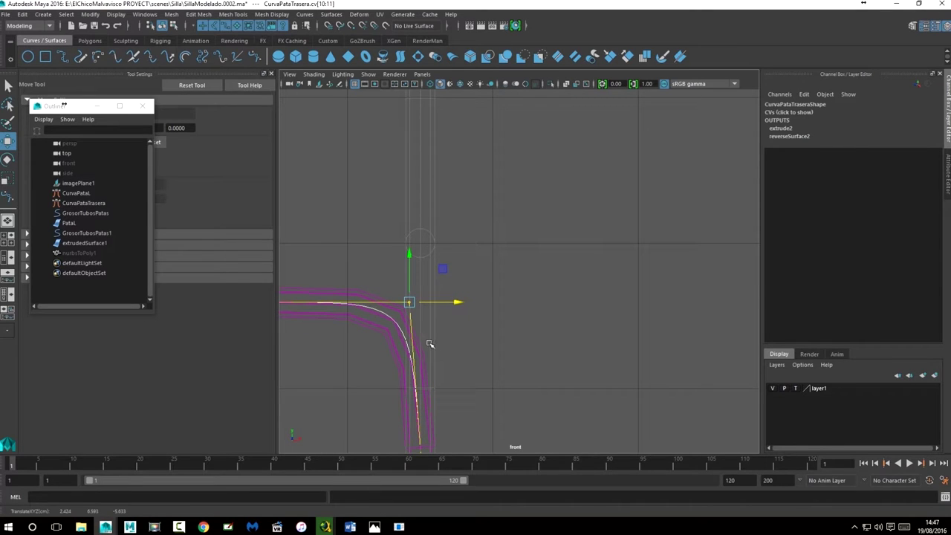
pyautogui.moveTo(468, 342); pyautogui.dragTo(414, 299)
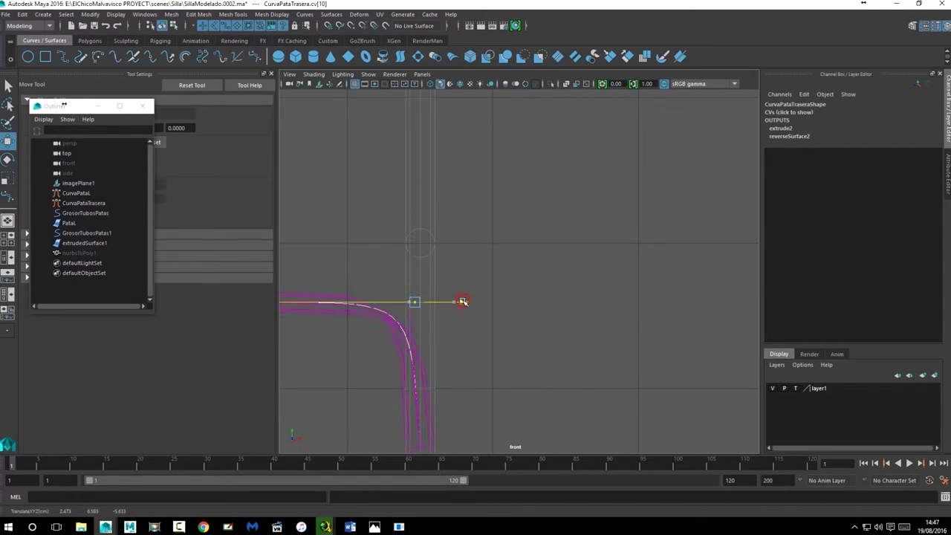
pyautogui.hotkey('ctrl', 'z')
pyautogui.scroll(3, 449, 332)
pyautogui.scroll(5, 443, 331)
# - Reselect CurvaPataTrasera and switch it to control-vertex editing
pyautogui.click(486, 246)
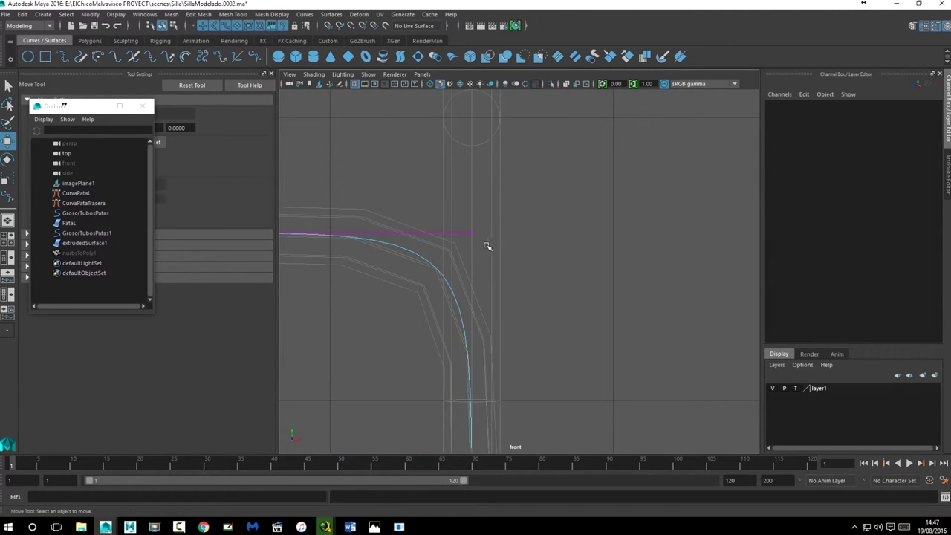
pyautogui.click(470, 387)
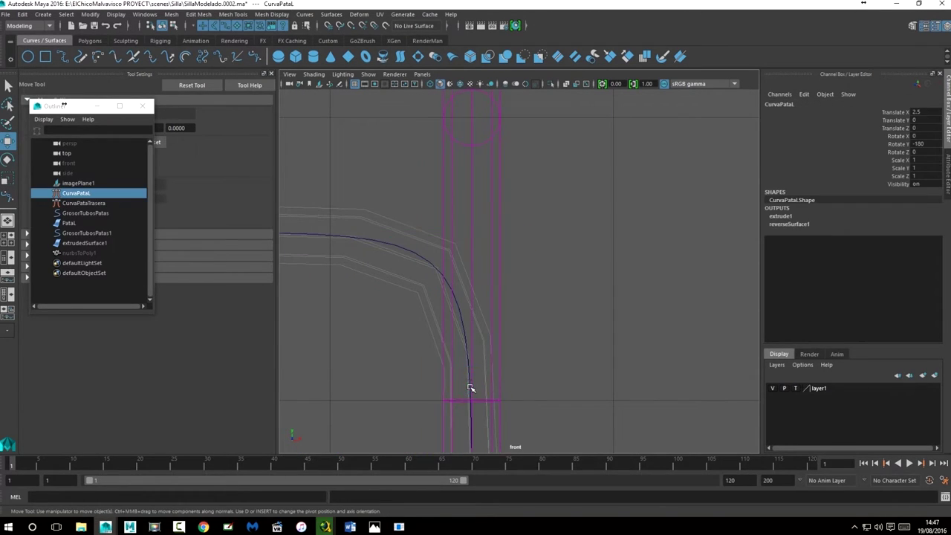
pyautogui.click(467, 360)
pyautogui.moveTo(460, 279); pyautogui.dragTo(421, 280, button='right')
pyautogui.scroll(-5, 461, 304)
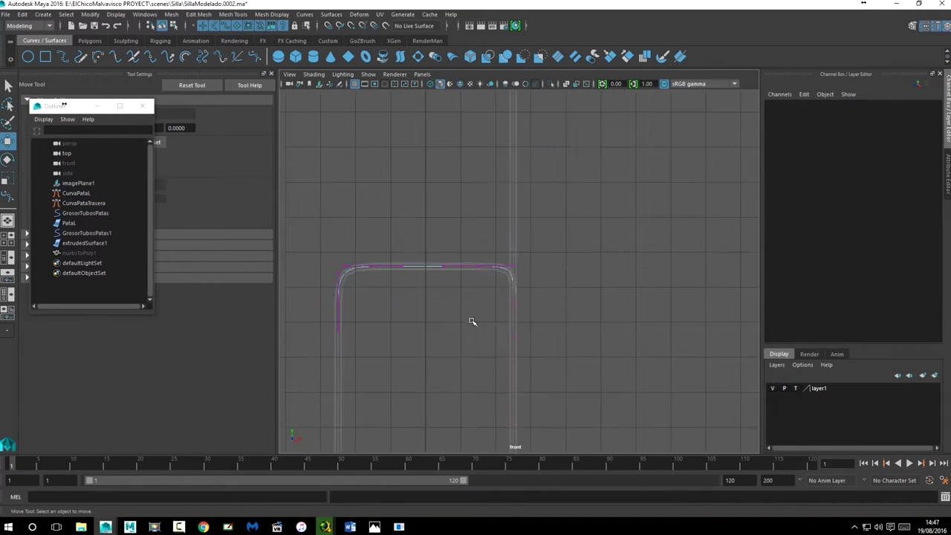
pyautogui.scroll(3, 506, 331)
pyautogui.scroll(4, 507, 331)
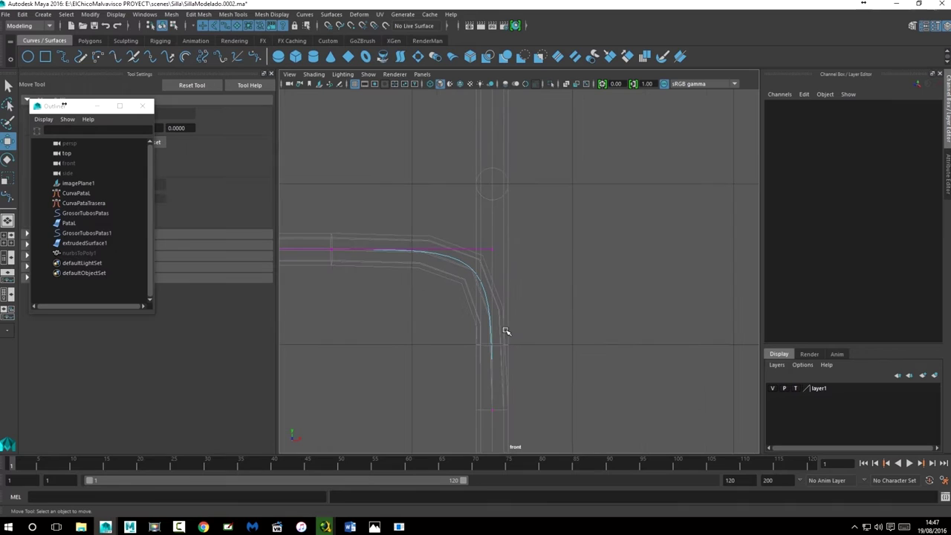
# - Try moving the right-end control points left, then undo the move
pyautogui.moveTo(493, 247); pyautogui.dragTo(488, 263)
pyautogui.moveTo(543, 251); pyautogui.dragTo(535, 252)
pyautogui.click(488, 259)
pyautogui.hotkey('ctrl', 'z')
pyautogui.hotkey('ctrl', 'z')
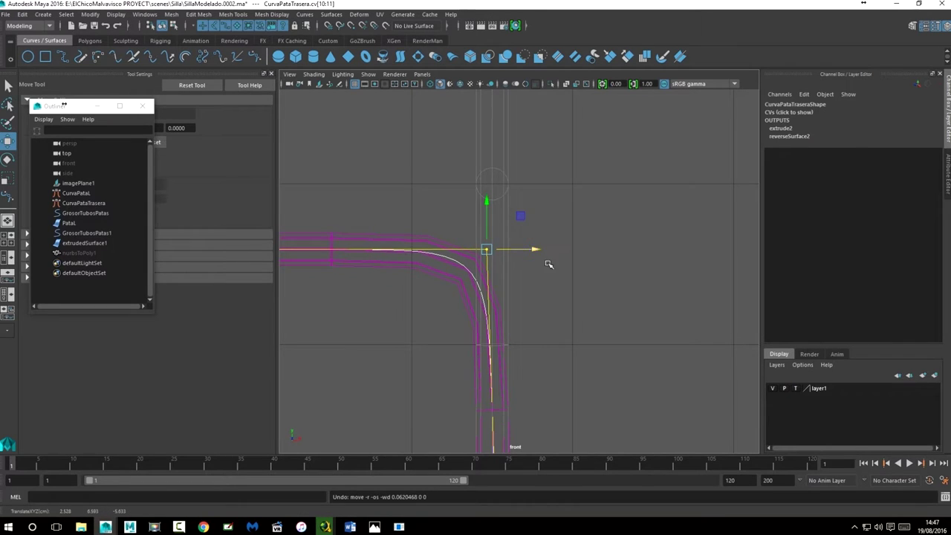
pyautogui.click(484, 248)
pyautogui.scroll(3, 482, 247)
pyautogui.scroll(2, 480, 246)
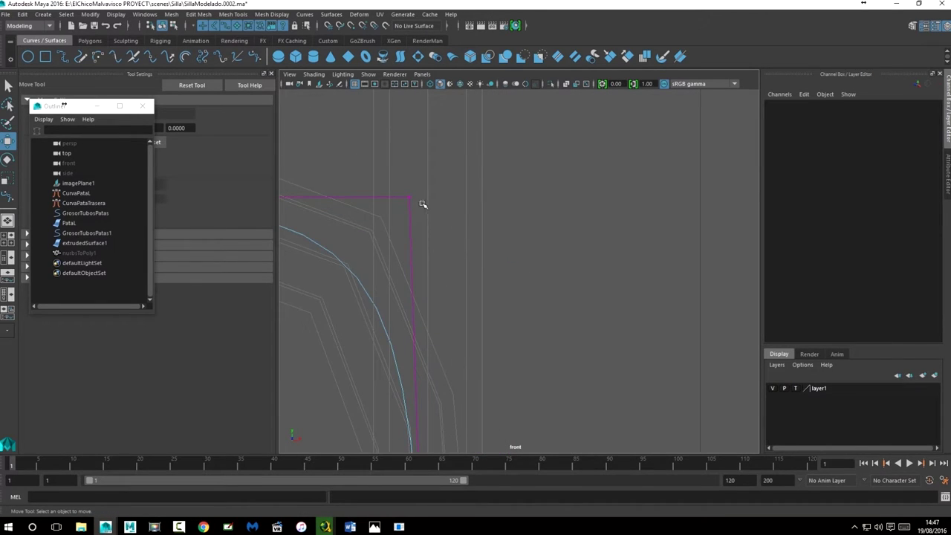
# - Move one corner control point slightly left, abandoning an attempt to raise it
pyautogui.click(412, 195)
pyautogui.moveTo(408, 153); pyautogui.dragTo(408, 118)
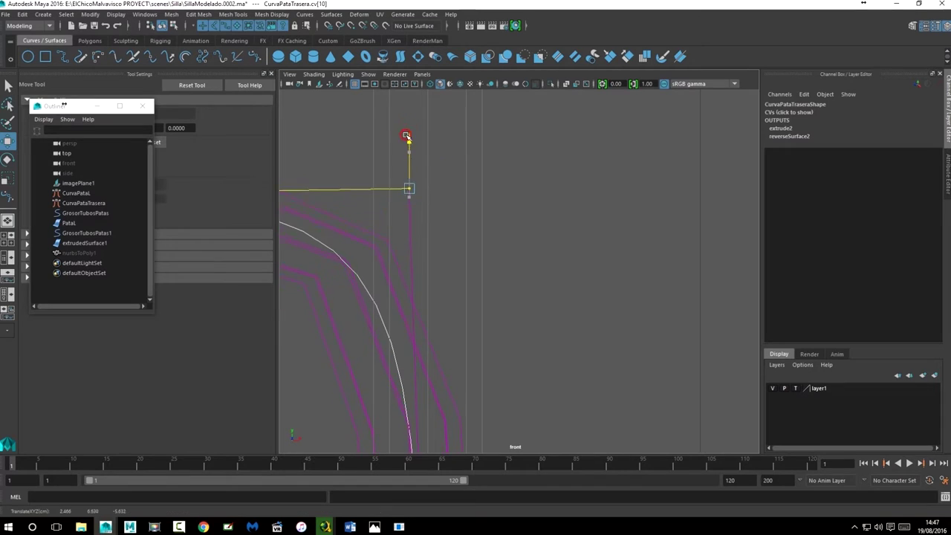
pyautogui.hotkey('ctrl', 'z')
pyautogui.moveTo(454, 198); pyautogui.dragTo(381, 202)
pyautogui.scroll(-3, 501, 278)
pyautogui.scroll(2, 502, 277)
pyautogui.scroll(2, 504, 277)
pyautogui.scroll(2, 504, 277)
# - Nudge the next corner control point right and adjust its height
pyautogui.click(488, 234)
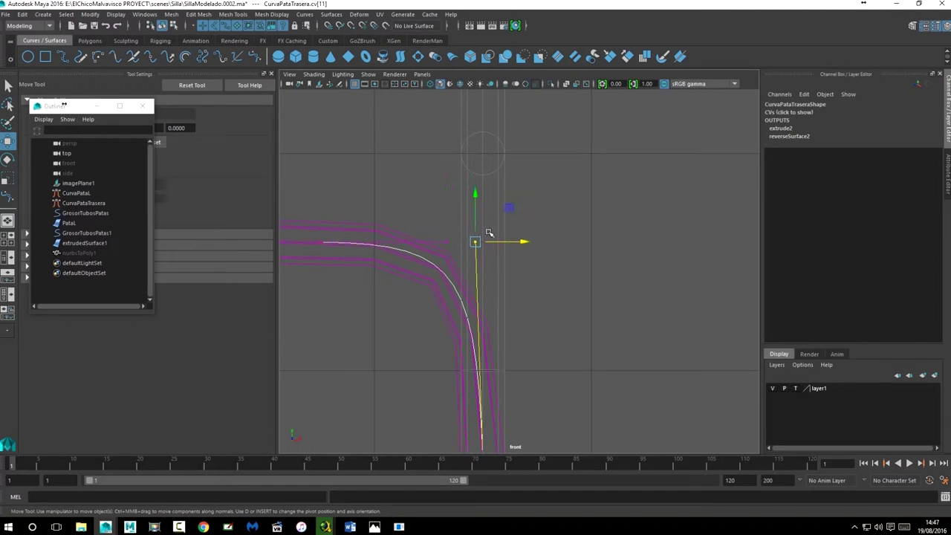
pyautogui.moveTo(524, 242); pyautogui.dragTo(529, 240)
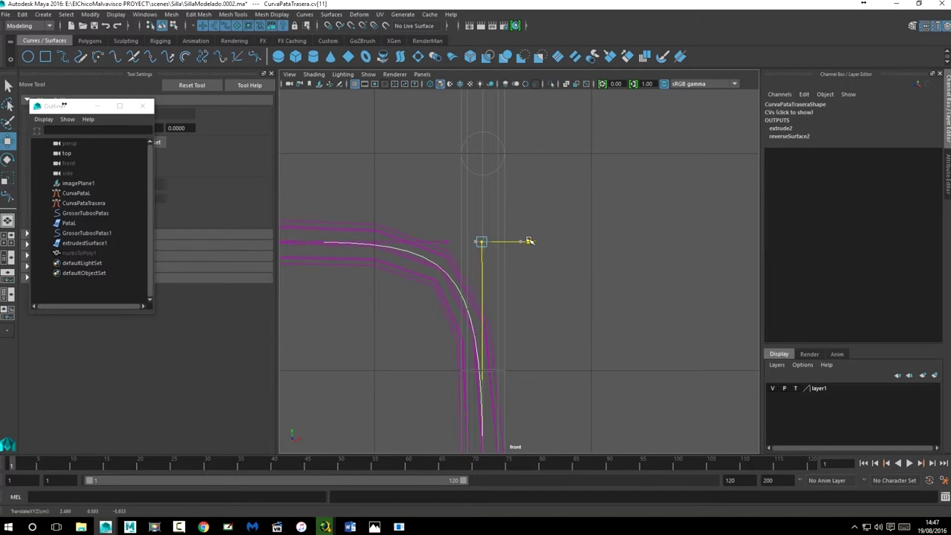
pyautogui.moveTo(482, 194); pyautogui.dragTo(484, 215)
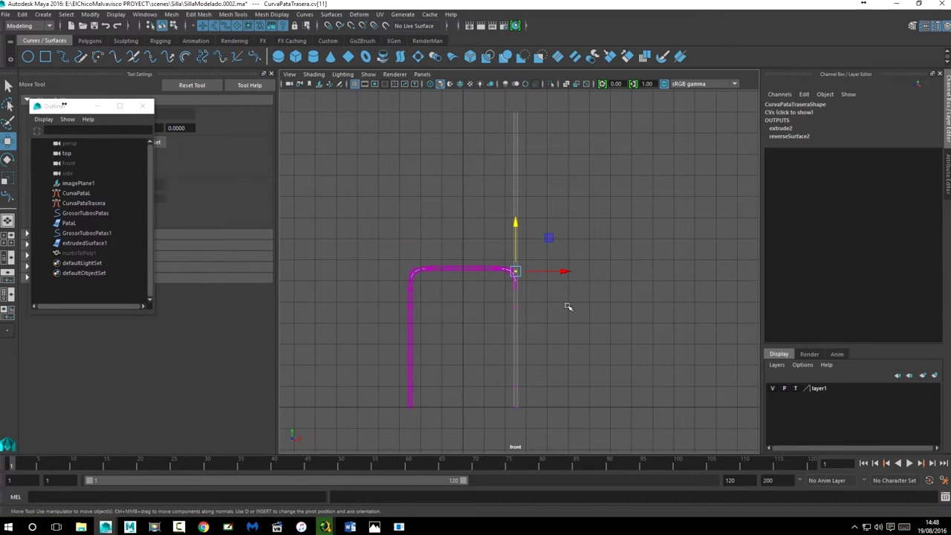
pyautogui.scroll(3, 567, 307)
pyautogui.keyDown('alt'); pyautogui.moveTo(552, 298); pyautogui.dragTo(671, 282, button='middle'); pyautogui.keyUp('alt')
pyautogui.scroll(2, 671, 282)
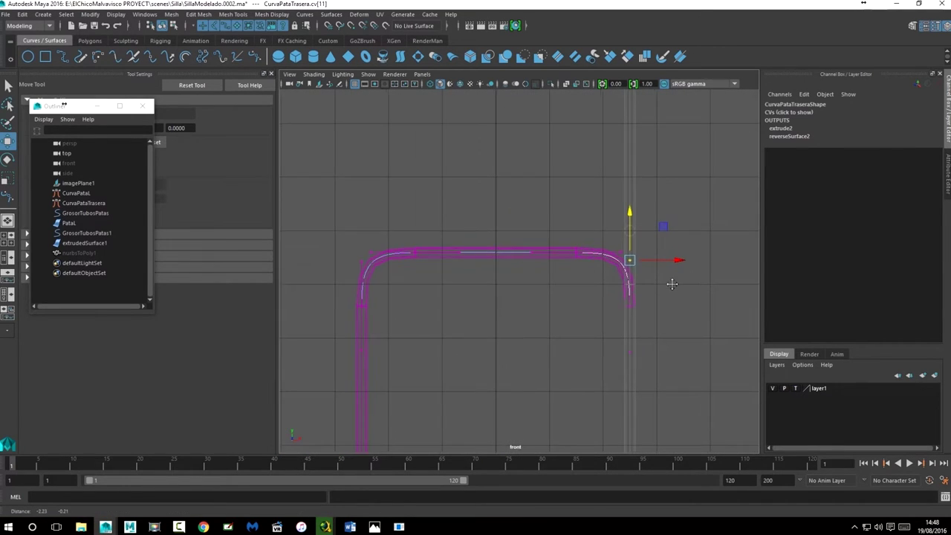
# - Return to perspective, show layer1 shaded and orbit around the chair to review the legs
pyautogui.click(671, 306)
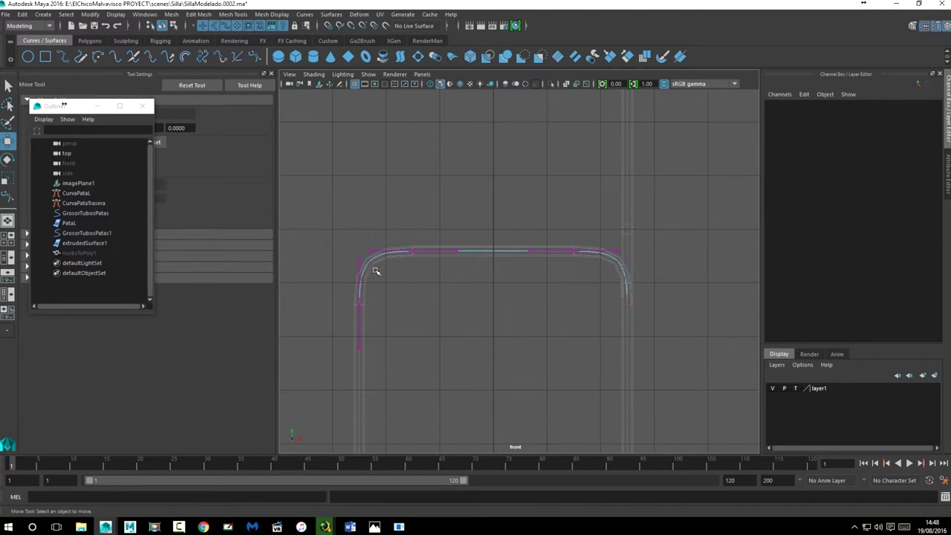
pyautogui.press('space')
pyautogui.press('space')
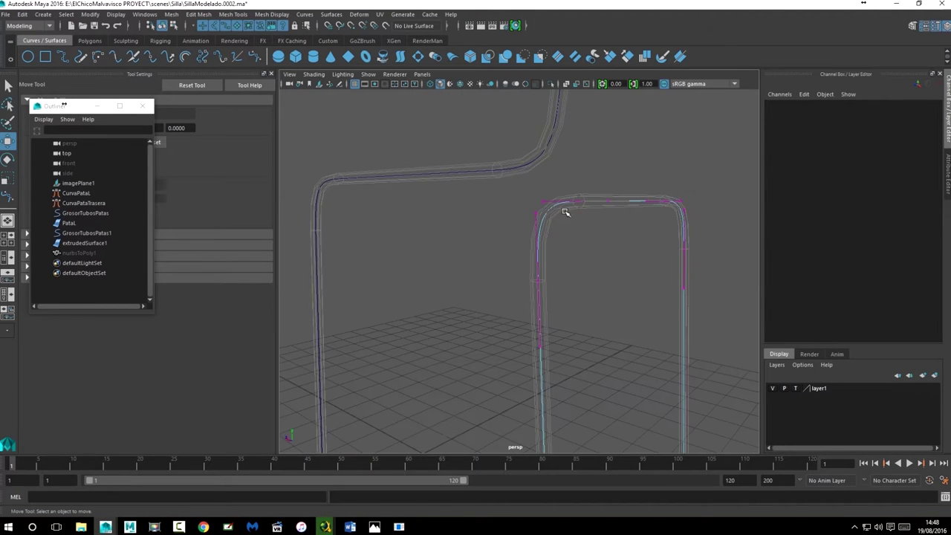
pyautogui.click(796, 388)
pyautogui.moveTo(629, 290)
pyautogui.keyDown('alt'); pyautogui.mouseDown()
pyautogui.moveTo(603, 323)
pyautogui.moveTo(565, 321)
pyautogui.moveTo(646, 316)
pyautogui.mouseUp(); pyautogui.keyUp('alt')
pyautogui.keyDown('alt'); pyautogui.moveTo(645, 317); pyautogui.dragTo(687, 309, button='right'); pyautogui.keyUp('alt')
pyautogui.moveTo(687, 309)
pyautogui.keyDown('alt'); pyautogui.mouseDown()
pyautogui.moveTo(652, 323)
pyautogui.moveTo(508, 249)
pyautogui.mouseUp(); pyautogui.keyUp('alt')
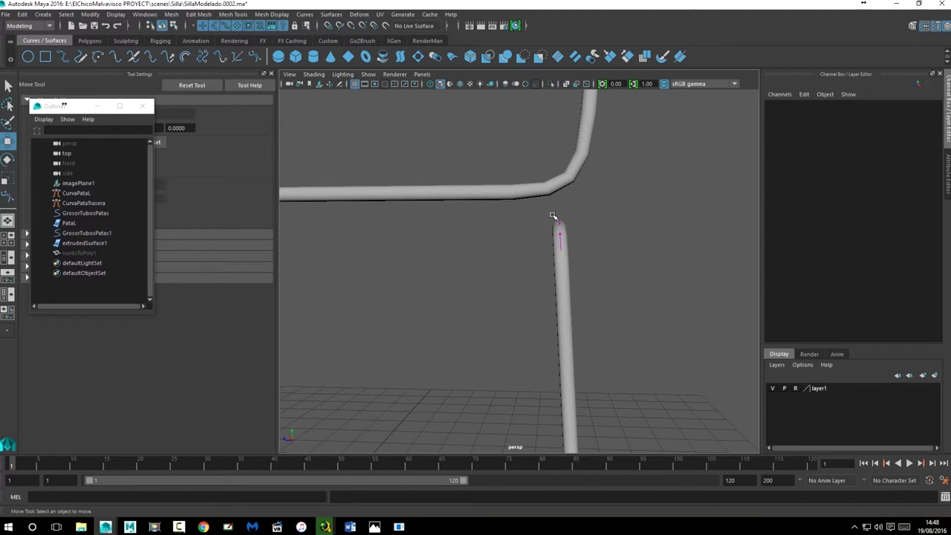
pyautogui.keyDown('alt'); pyautogui.moveTo(572, 298); pyautogui.dragTo(533, 289, button='right'); pyautogui.keyUp('alt')
pyautogui.moveTo(533, 289)
pyautogui.keyDown('alt'); pyautogui.mouseDown()
pyautogui.moveTo(429, 319)
pyautogui.moveTo(525, 336)
pyautogui.mouseUp(); pyautogui.keyUp('alt')
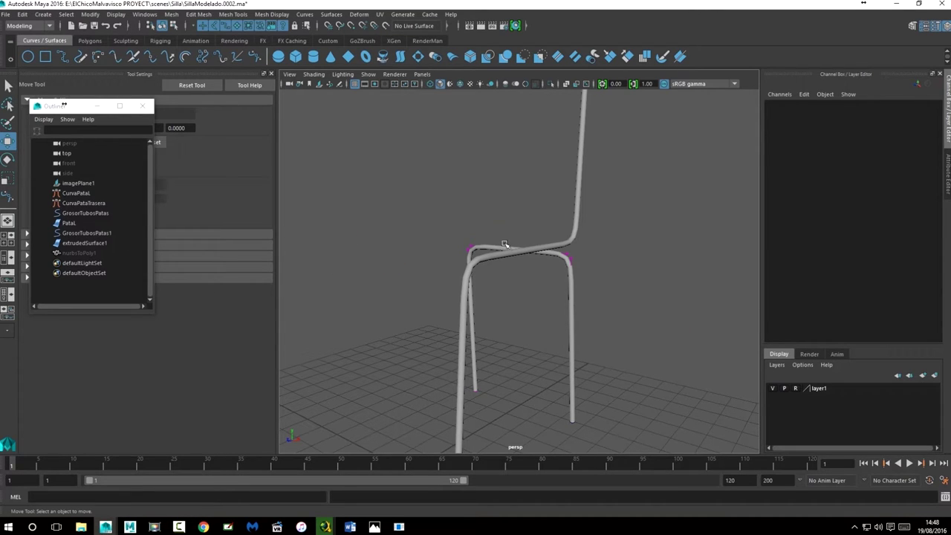
# - Make layer1 selectable again and select the extrudedSurface1 legs
pyautogui.click(795, 388)
pyautogui.click(662, 347)
pyautogui.click(572, 294)
pyautogui.moveTo(574, 366)
pyautogui.keyDown('alt'); pyautogui.mouseDown()
pyautogui.moveTo(535, 314)
pyautogui.moveTo(646, 327)
pyautogui.mouseUp(); pyautogui.keyUp('alt')
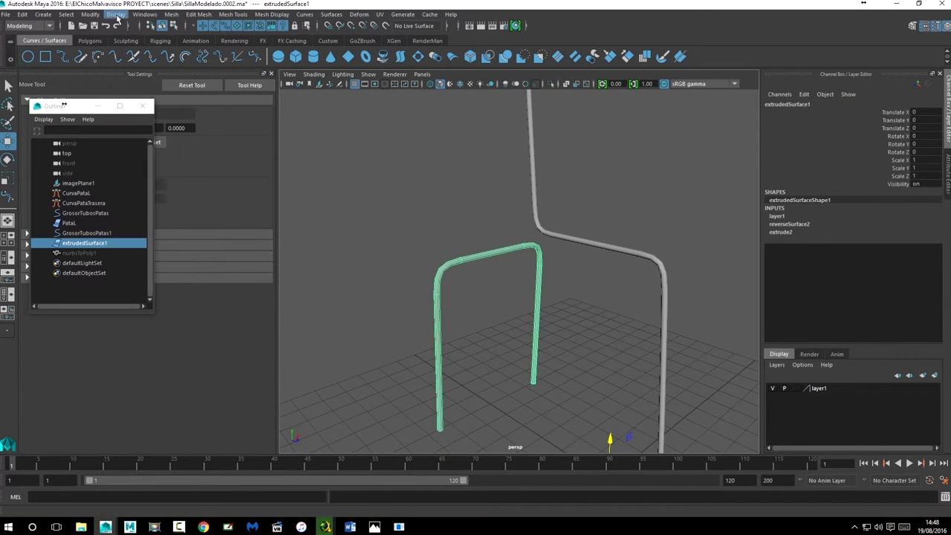
# - Convert extrudedSurface1 into a quad polygon mesh, nurbsToPoly2, at 8 U by 25 V
pyautogui.click(43, 14)
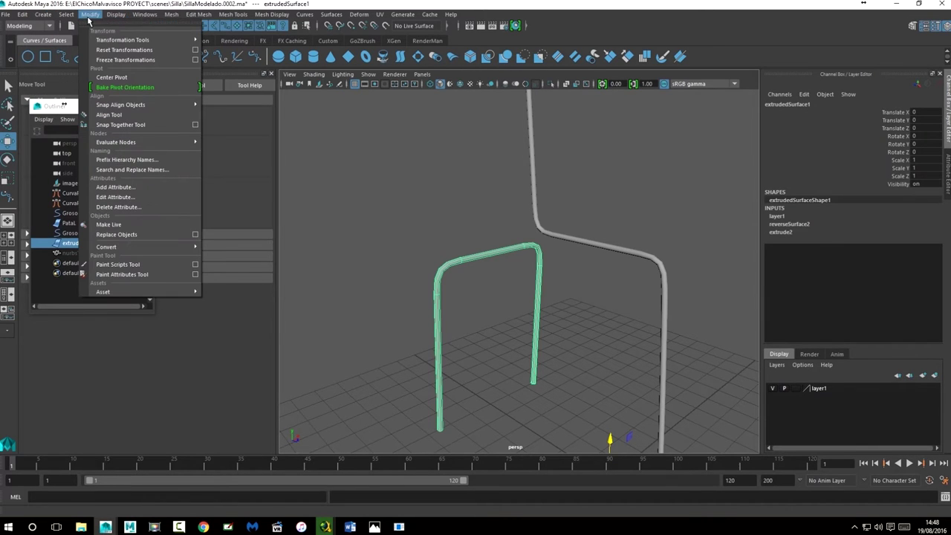
pyautogui.moveTo(142, 246)
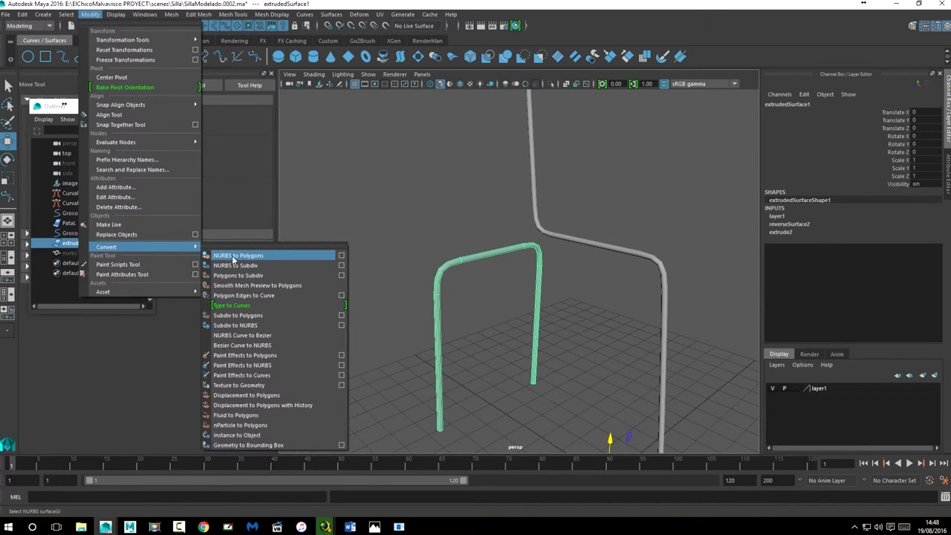
pyautogui.click(341, 255)
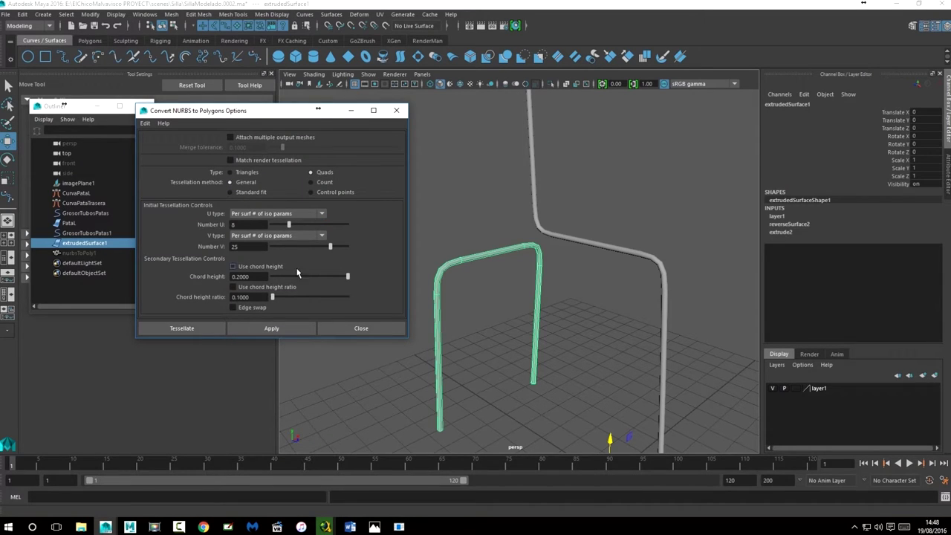
pyautogui.click(251, 334)
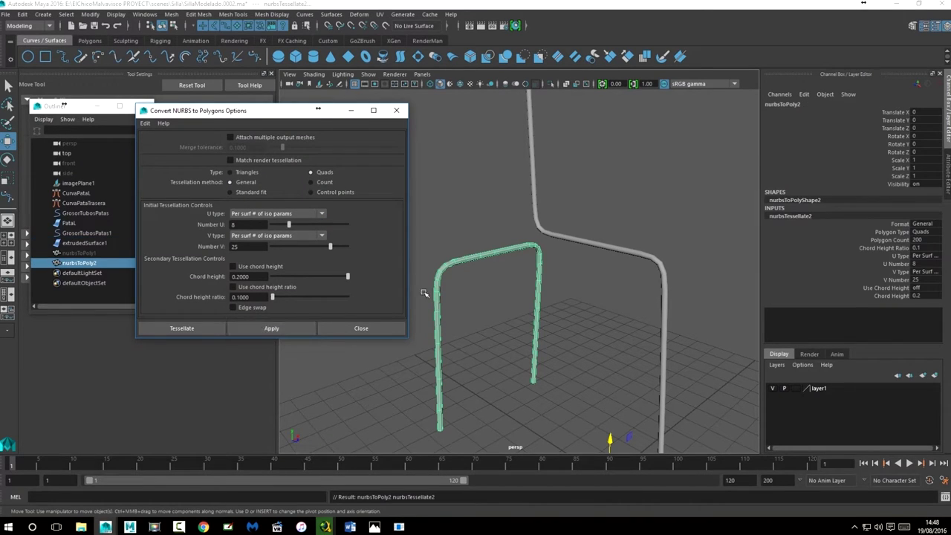
pyautogui.click(385, 332)
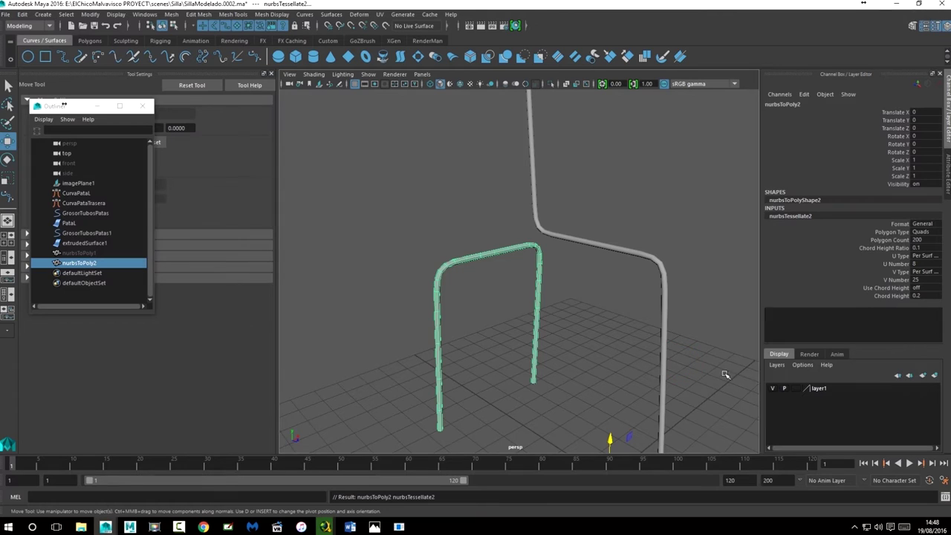
# - Cycle layer1's display modes, leaving it as a wireframe template
pyautogui.click(777, 394)
pyautogui.click(775, 392)
pyautogui.click(774, 388)
pyautogui.click(774, 389)
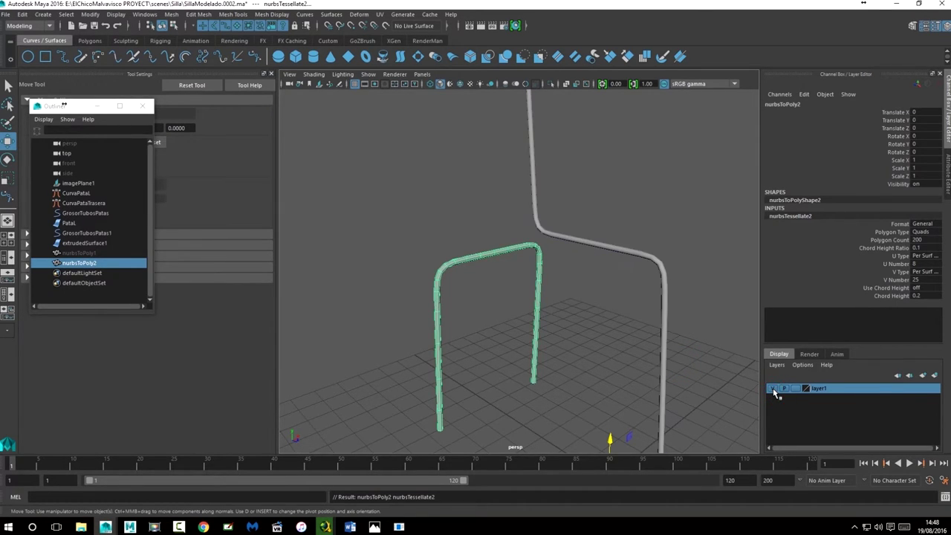
pyautogui.click(776, 393)
# - Select CurvaPataL through extrudedSurface1 in the Outliner and group them as group1
pyautogui.click(68, 223)
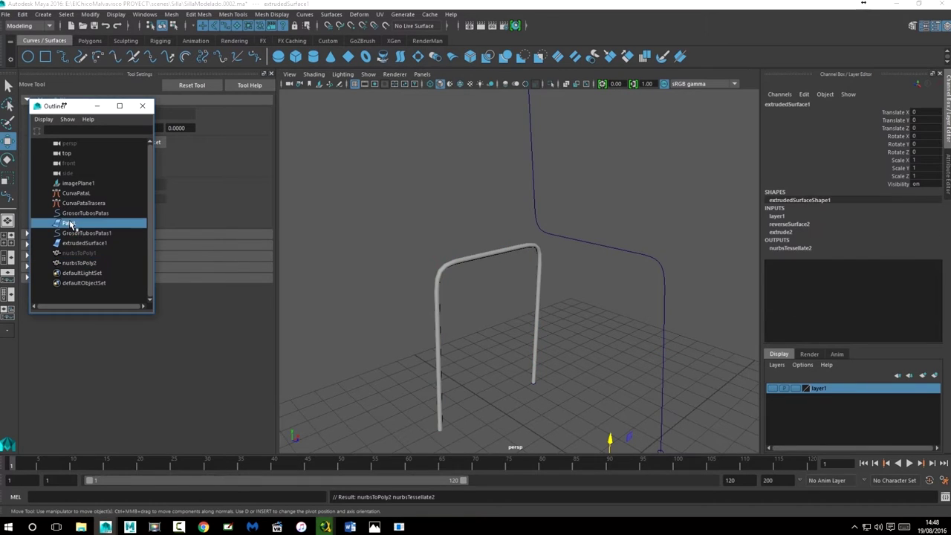
pyautogui.keyDown('ctrl'); pyautogui.click(75, 243); pyautogui.keyUp('ctrl')
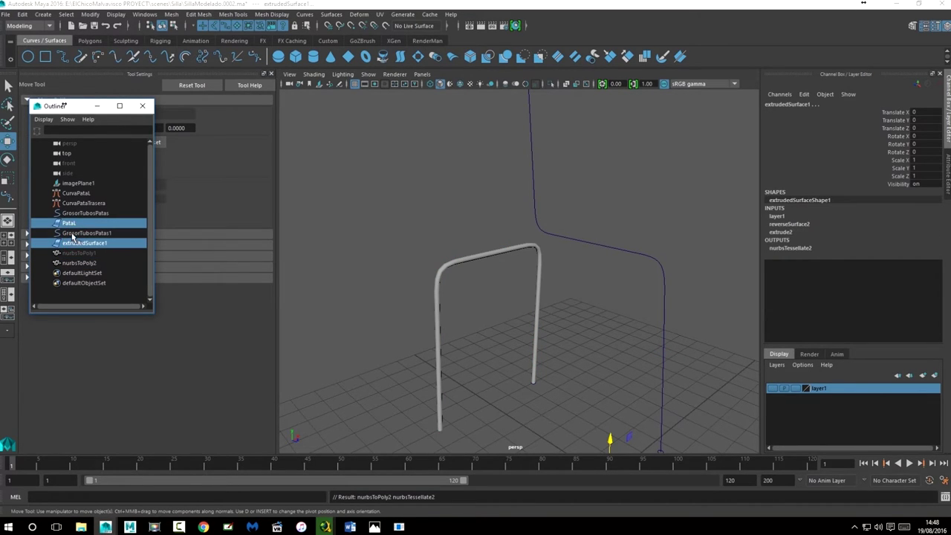
pyautogui.keyDown('ctrl'); pyautogui.click(74, 233); pyautogui.keyUp('ctrl')
pyautogui.keyDown('ctrl'); pyautogui.click(75, 214); pyautogui.keyUp('ctrl')
pyautogui.keyDown('ctrl'); pyautogui.click(74, 203); pyautogui.keyUp('ctrl')
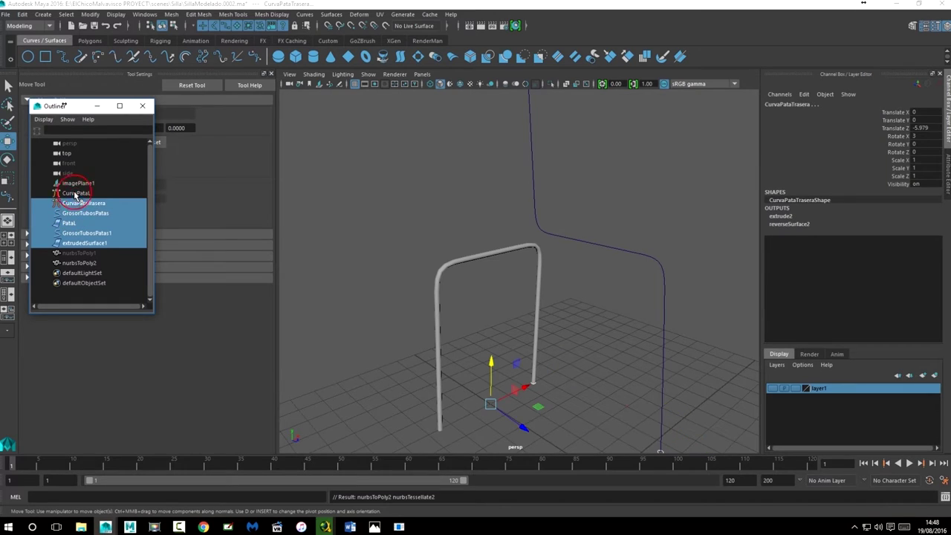
pyautogui.keyDown('ctrl'); pyautogui.click(75, 193); pyautogui.keyUp('ctrl')
pyautogui.click(75, 194)
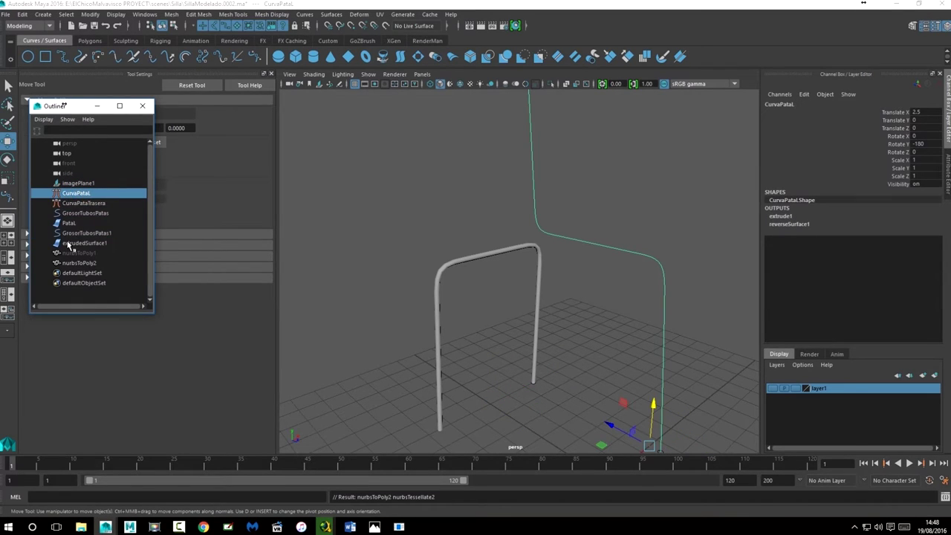
pyautogui.keyDown('shift'); pyautogui.click(68, 243); pyautogui.keyUp('shift')
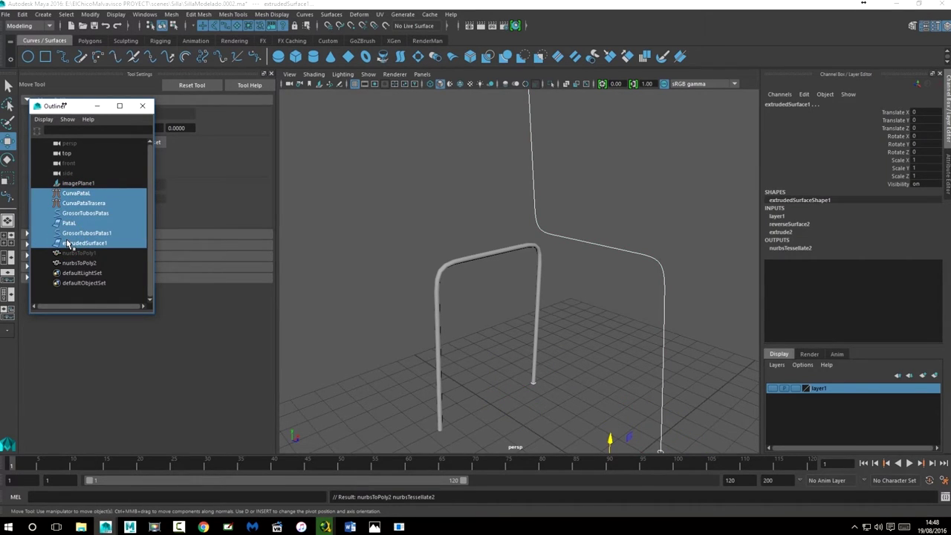
pyautogui.hotkey('ctrl', 'g')
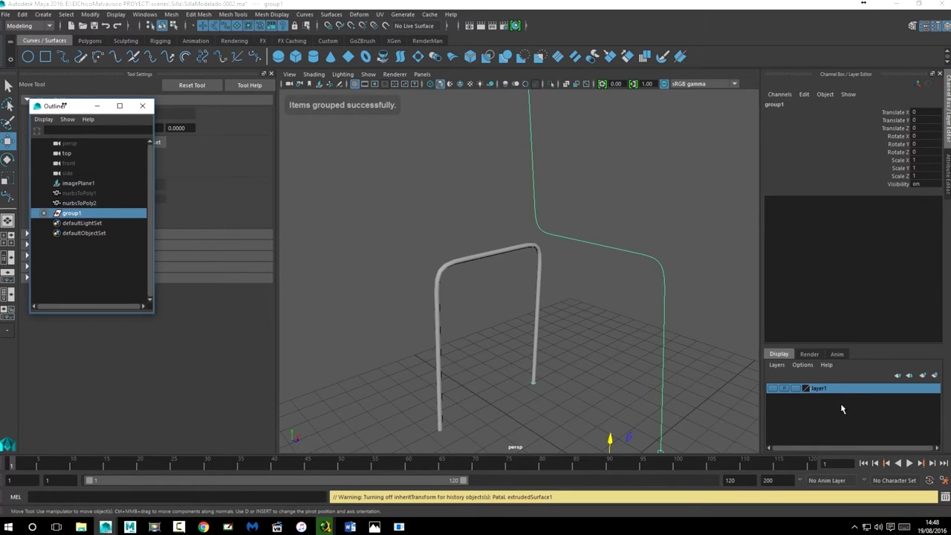
# - Return layer1 to normal display and add group1 to it
pyautogui.rightClick(829, 394)
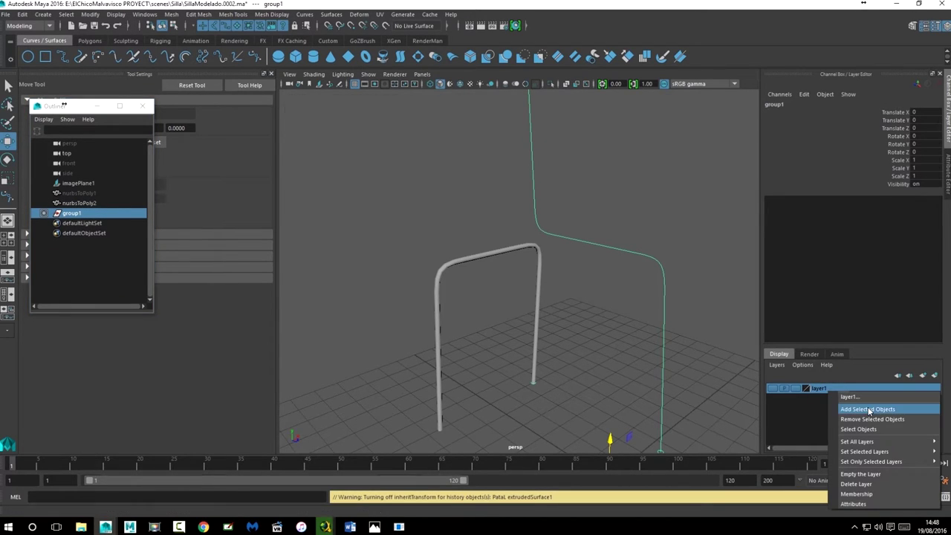
pyautogui.click(774, 389)
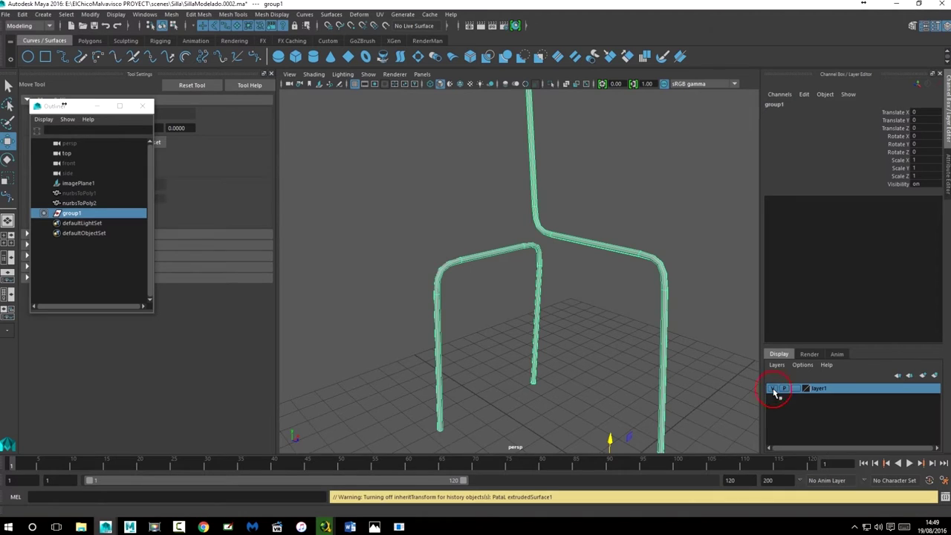
pyautogui.rightClick(823, 393)
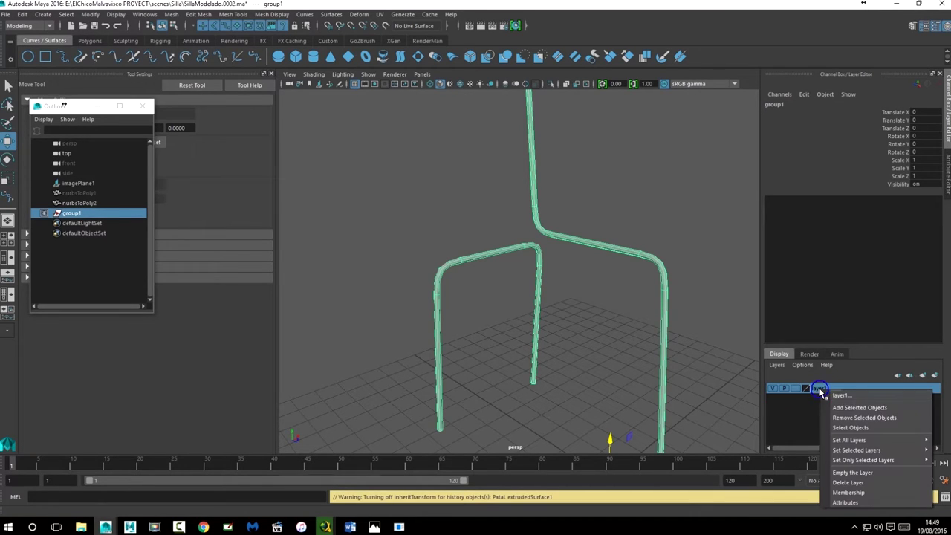
pyautogui.click(858, 408)
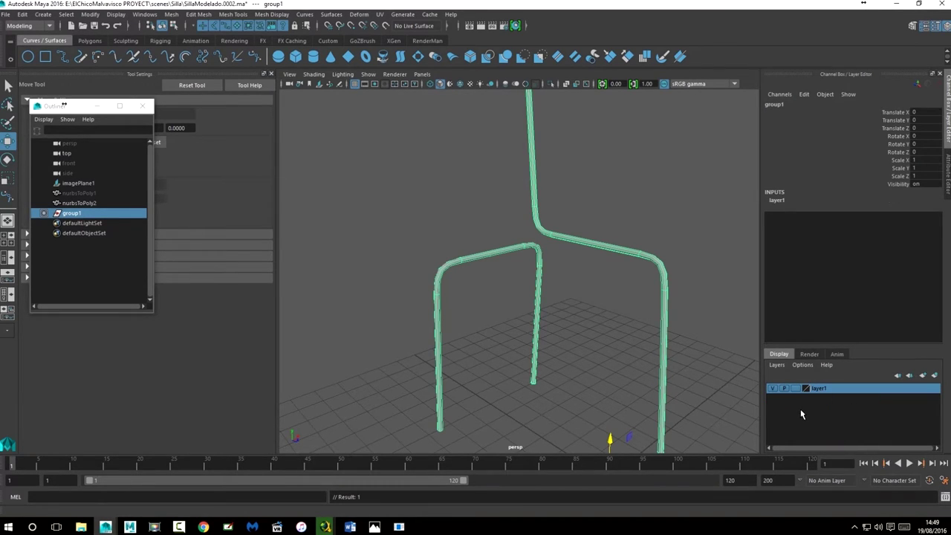
# - Toggle layer1's visibility on and off to check which chair parts it holds
pyautogui.click(773, 389)
pyautogui.click(773, 389)
pyautogui.click(773, 389)
pyautogui.click(773, 389)
pyautogui.click(773, 390)
pyautogui.click(773, 389)
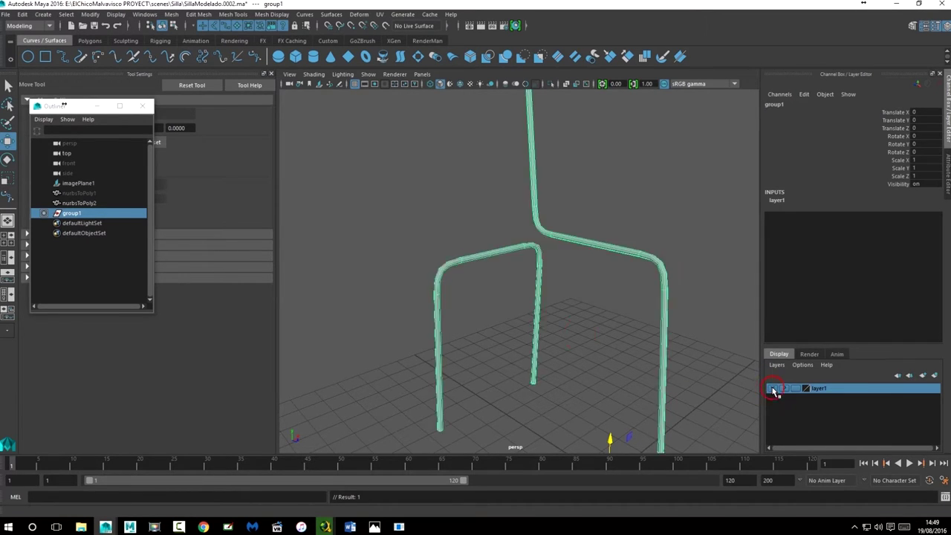
# - Unhide nurbsToPoly1 from the Outliner and orbit to see the whole chair with its back piece
pyautogui.click(44, 213)
pyautogui.click(43, 213)
pyautogui.click(74, 194)
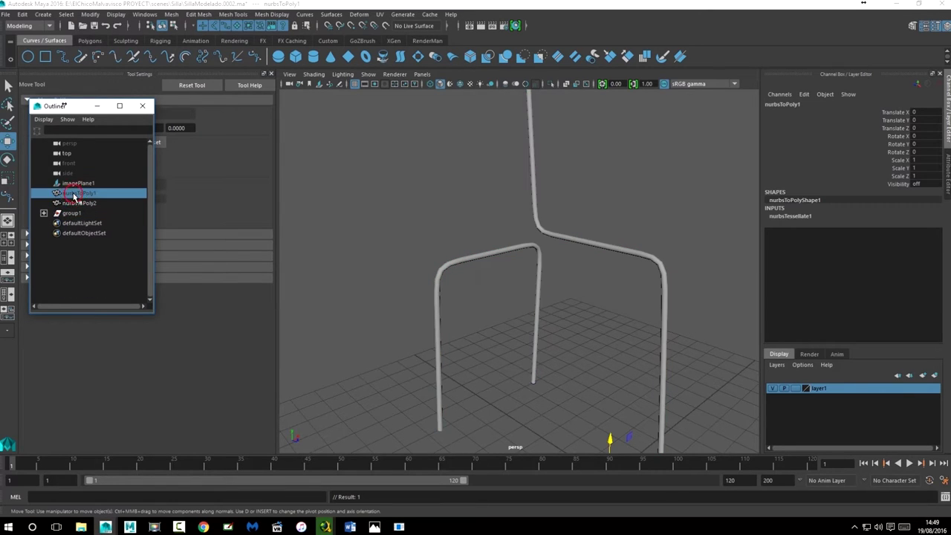
pyautogui.press('h')
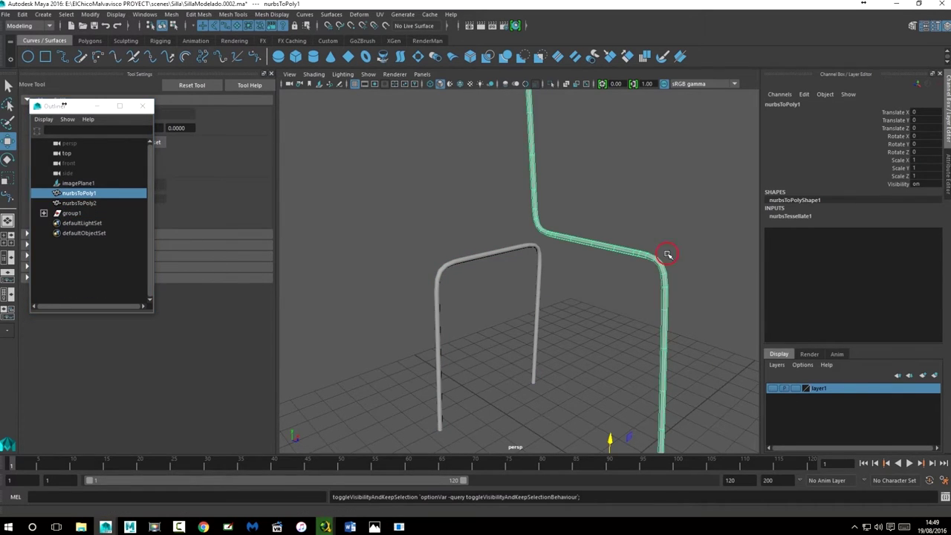
pyautogui.click(701, 319)
pyautogui.keyDown('alt'); pyautogui.moveTo(701, 318); pyautogui.dragTo(506, 328); pyautogui.keyUp('alt')
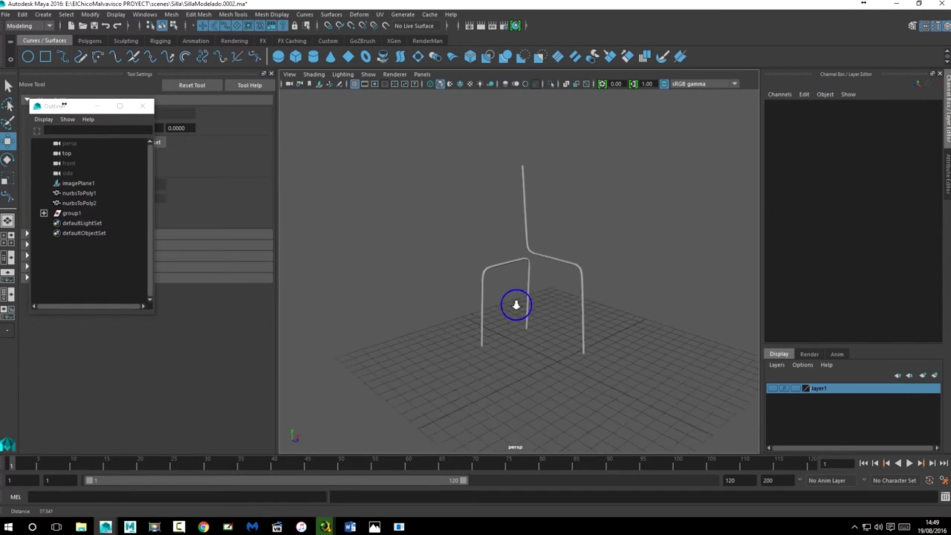
pyautogui.click(497, 262)
pyautogui.scroll(5, 506, 298)
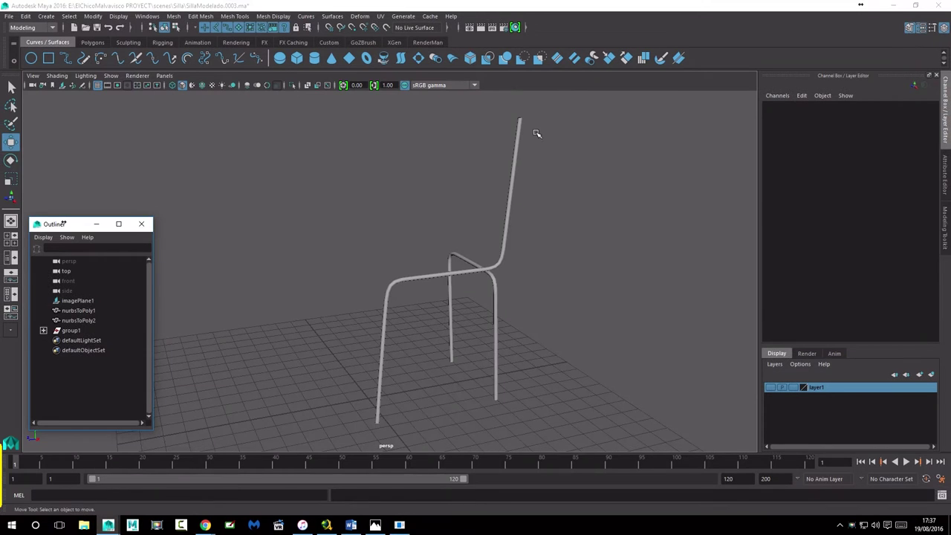
# - Zoom to the back tube's top, switch to edge mode and frame a top edge
pyautogui.moveTo(552, 166)
pyautogui.keyDown('alt'); pyautogui.mouseDown()
pyautogui.moveTo(620, 151)
pyautogui.moveTo(507, 231)
pyautogui.moveTo(516, 206)
pyautogui.mouseUp(); pyautogui.keyUp('alt')
pyautogui.keyDown('alt'); pyautogui.moveTo(516, 206); pyautogui.dragTo(737, 212, button='right'); pyautogui.keyUp('alt')
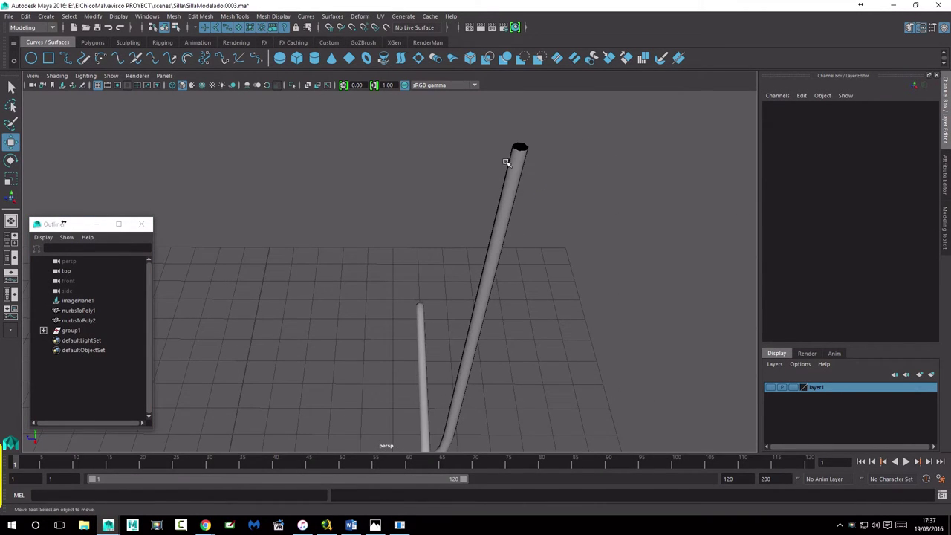
pyautogui.click(506, 162)
pyautogui.keyDown('alt'); pyautogui.moveTo(527, 176); pyautogui.dragTo(510, 186); pyautogui.keyUp('alt')
pyautogui.moveTo(514, 187)
pyautogui.mouseDown(button='right')
pyautogui.moveTo(522, 163)
pyautogui.moveTo(522, 304)
pyautogui.moveTo(439, 302)
pyautogui.moveTo(594, 302)
pyautogui.moveTo(518, 295)
pyautogui.moveTo(541, 263)
pyautogui.moveTo(532, 265)
pyautogui.moveTo(569, 263)
pyautogui.moveTo(528, 284)
pyautogui.moveTo(542, 282)
pyautogui.mouseUp(button='right')
pyautogui.click(513, 183)
pyautogui.press('f')
# - Select the tube's top rim edges and extrude them with the Modeling Toolkit
pyautogui.scroll(5, 527, 298)
pyautogui.scroll(-5, 527, 300)
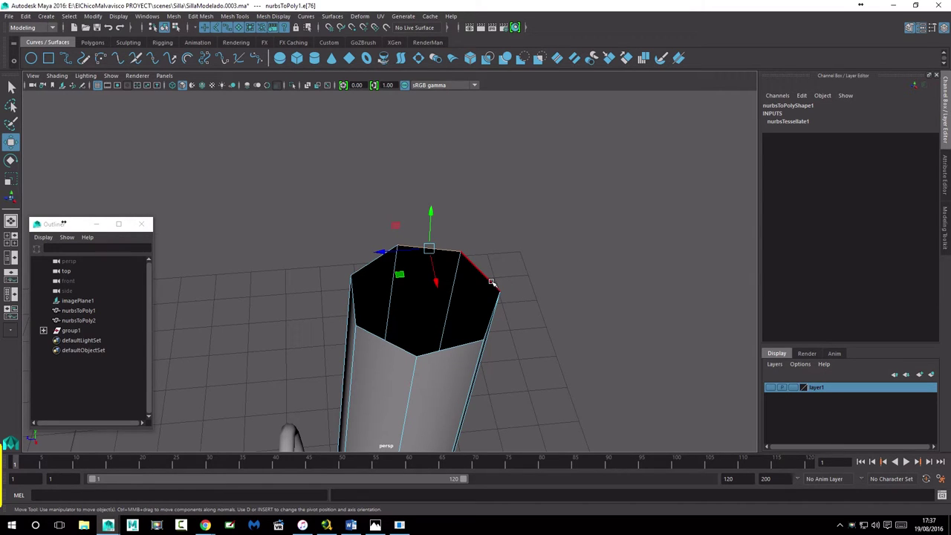
pyautogui.click(492, 283)
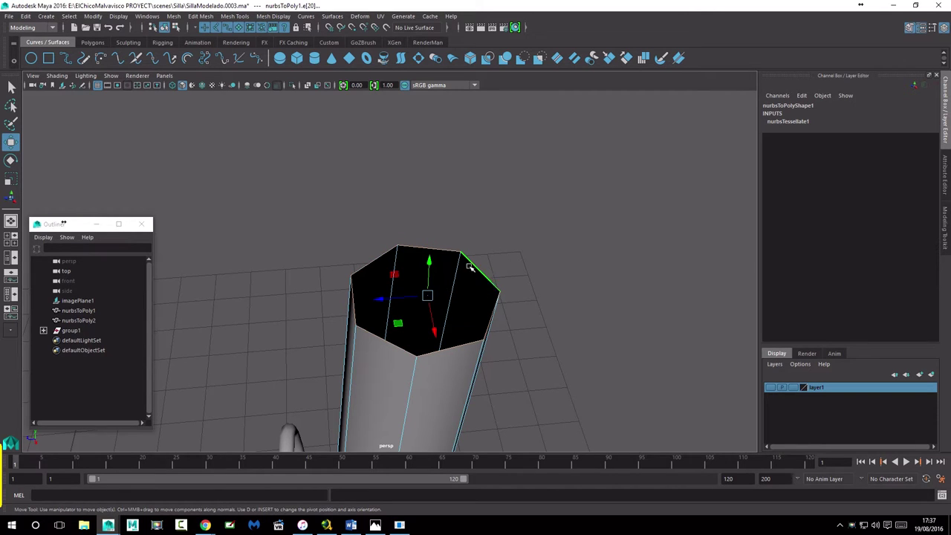
pyautogui.keyDown('alt'); pyautogui.moveTo(566, 320); pyautogui.dragTo(552, 336); pyautogui.keyUp('alt')
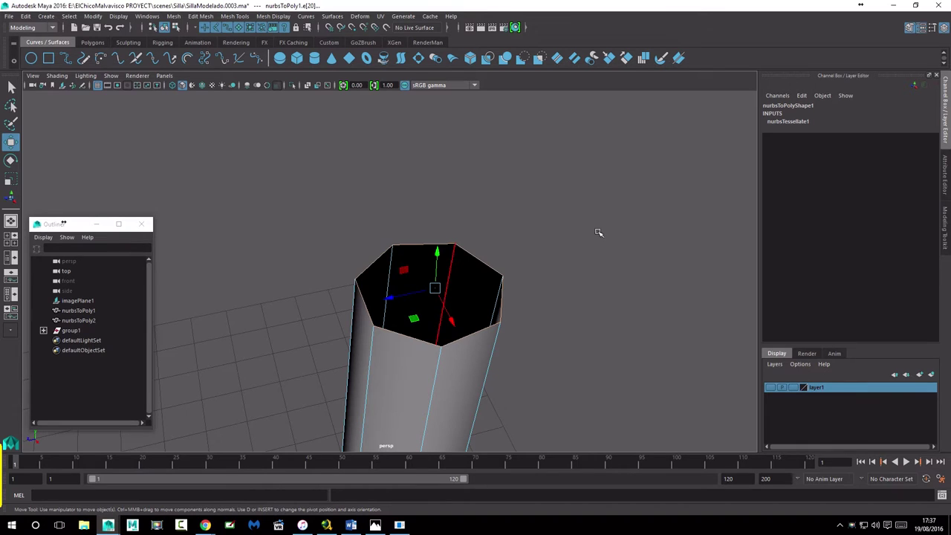
pyautogui.click(946, 219)
pyautogui.keyDown('alt'); pyautogui.moveTo(669, 328); pyautogui.dragTo(660, 316, button='middle'); pyautogui.keyUp('alt')
pyautogui.click(849, 336)
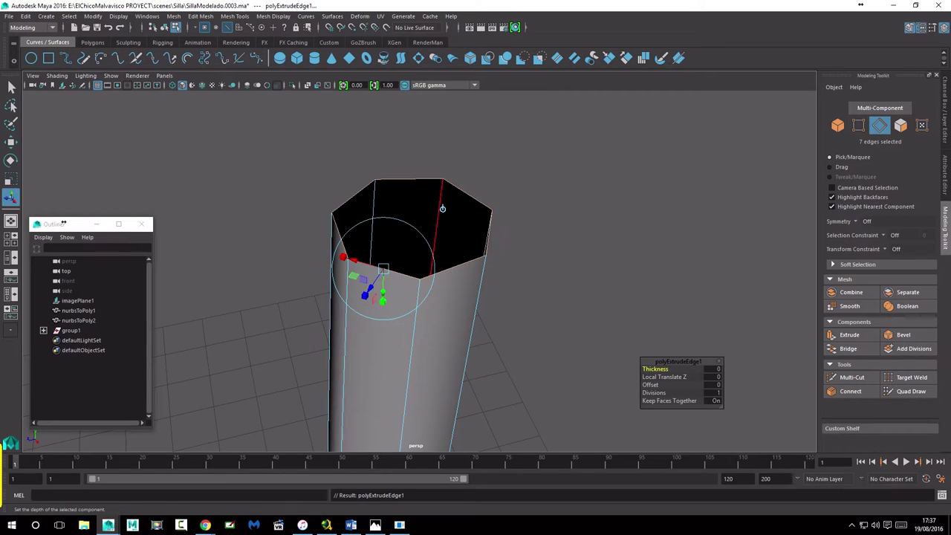
# - Select the top edge loop and set the extrusion Thickness to -0.05
pyautogui.doubleClick(443, 210)
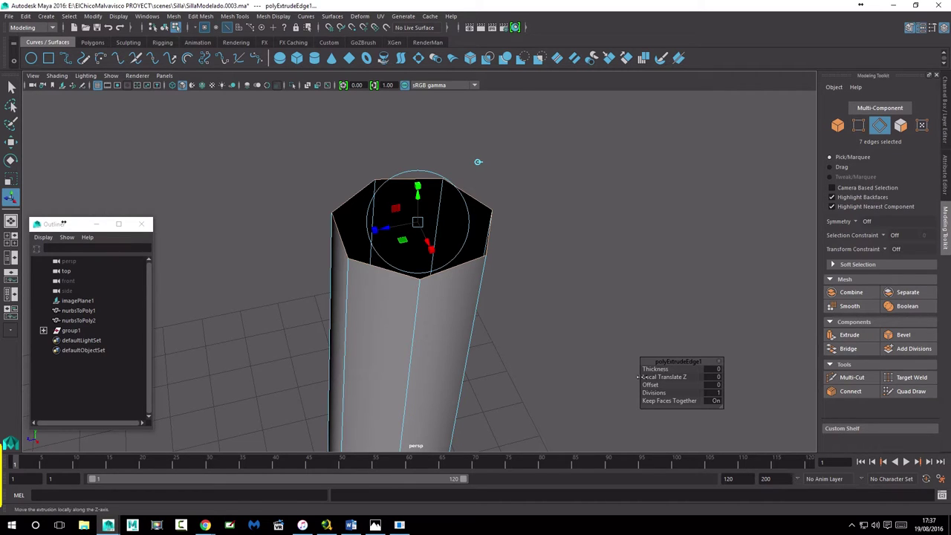
pyautogui.click(715, 369)
pyautogui.write('-0.05')
pyautogui.press('Return')
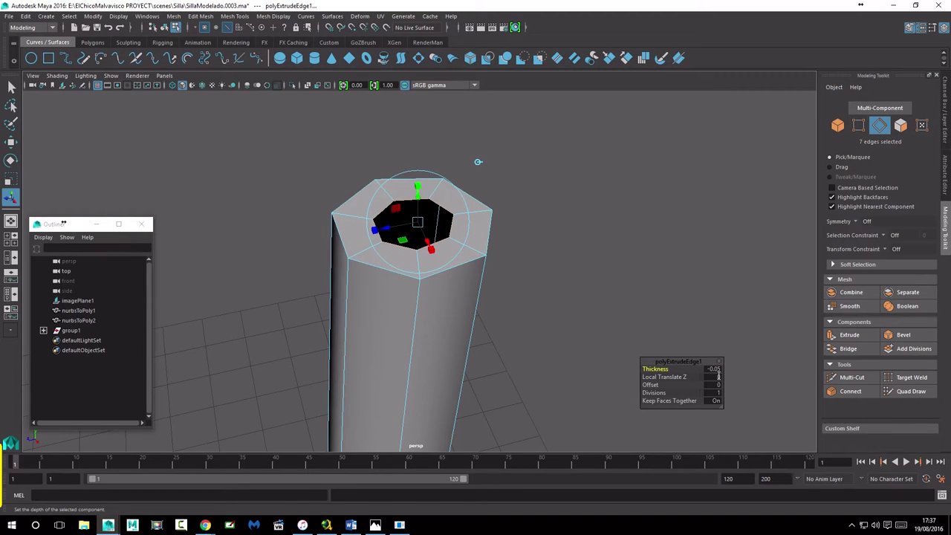
# - Inspect the inset rim in side and perspective views, then undo the thickness and extrusion
pyautogui.keyDown('alt'); pyautogui.moveTo(556, 298); pyautogui.dragTo(586, 283); pyautogui.keyUp('alt')
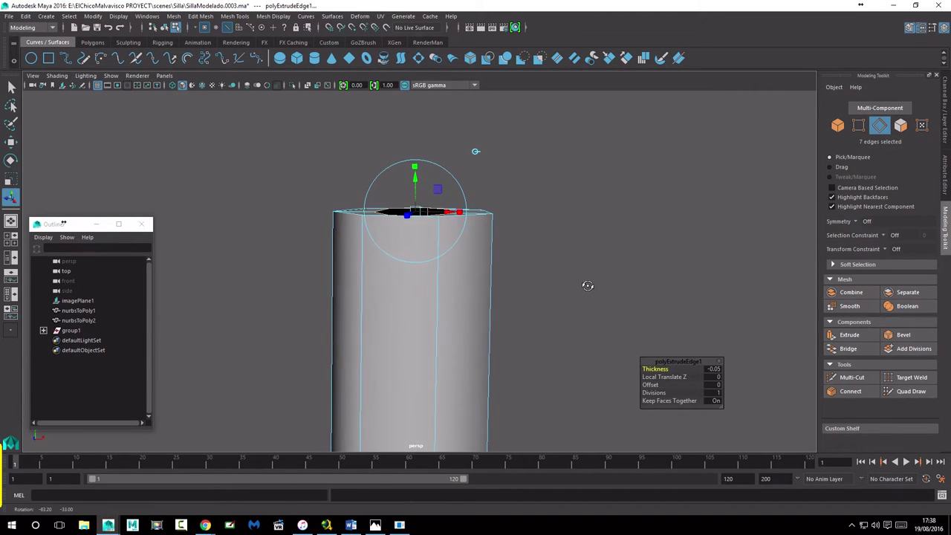
pyautogui.press('space')
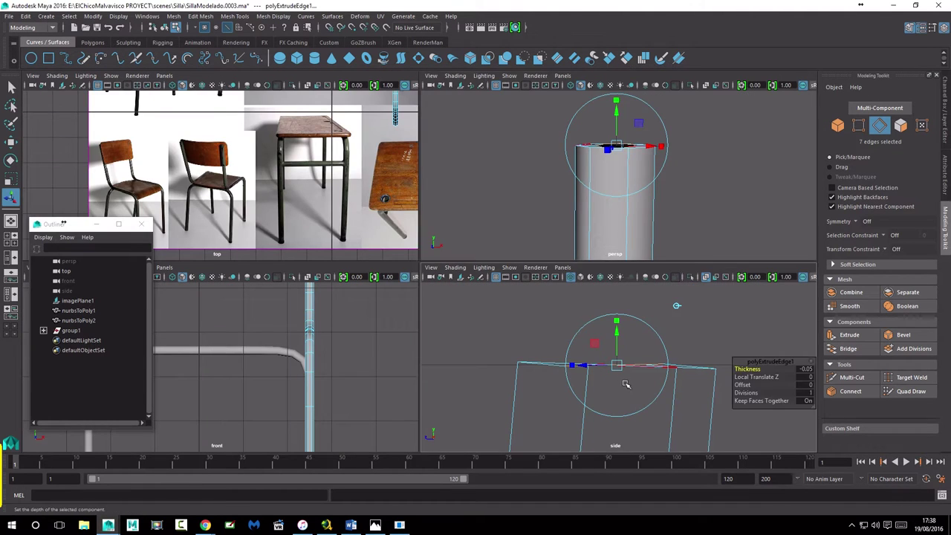
pyautogui.press('space')
pyautogui.scroll(2, 589, 327)
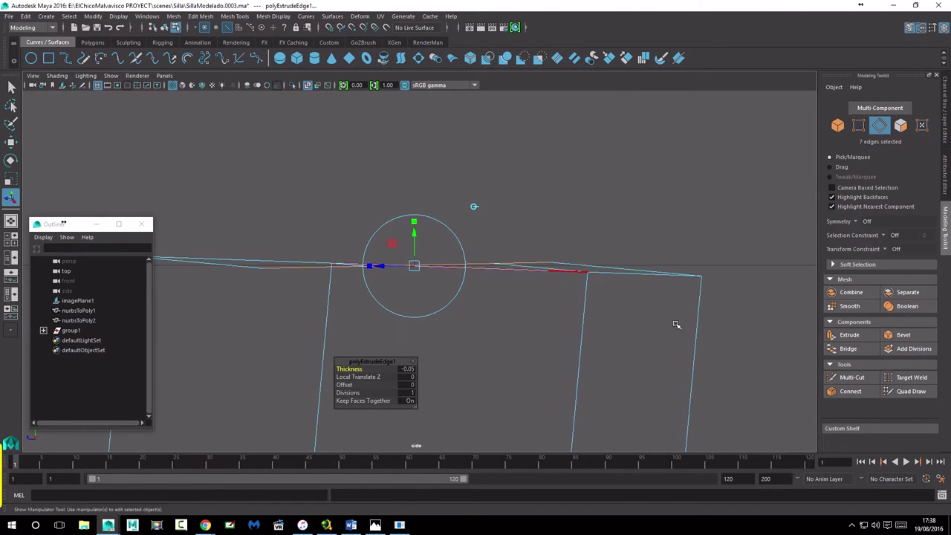
pyautogui.keyDown('alt'); pyautogui.moveTo(675, 325); pyautogui.dragTo(741, 327, button='middle'); pyautogui.keyUp('alt')
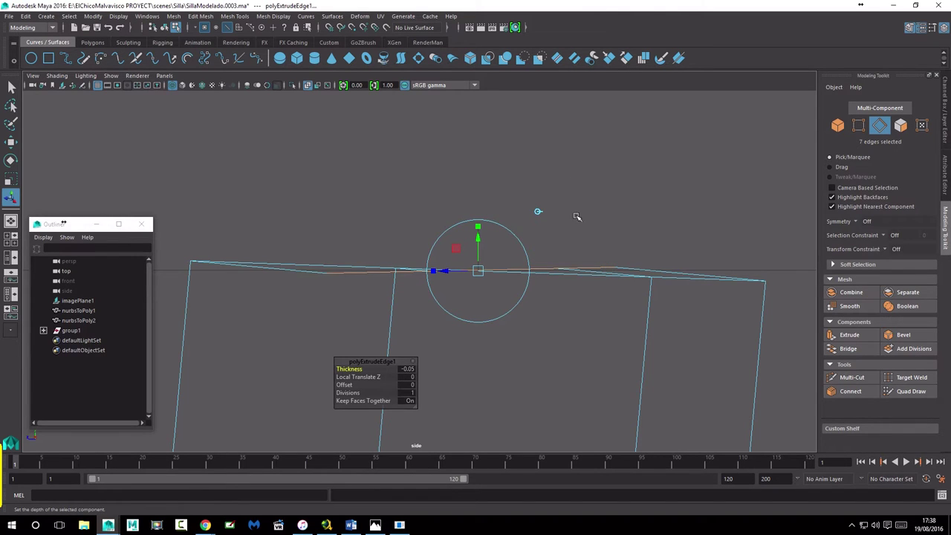
pyautogui.press('space')
pyautogui.press('space')
pyautogui.keyDown('alt'); pyautogui.moveTo(517, 272); pyautogui.dragTo(539, 293); pyautogui.keyUp('alt')
pyautogui.hotkey('ctrl', 'z')
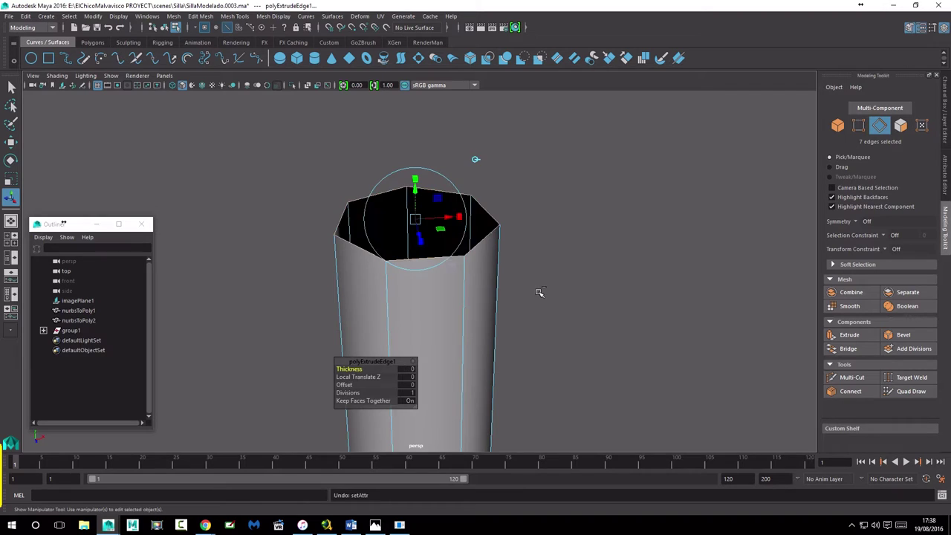
pyautogui.hotkey('ctrl', 'z')
pyautogui.hotkey('ctrl', 'z')
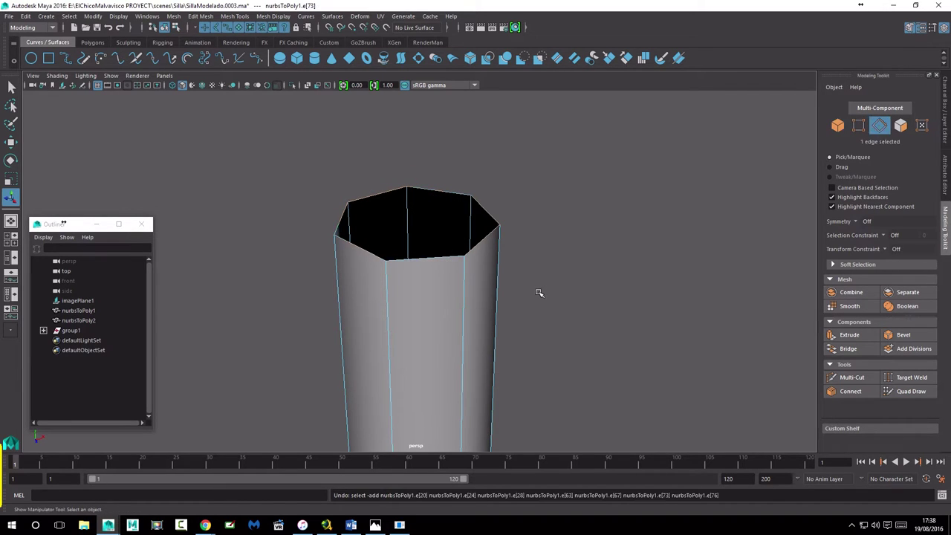
# - Extrude the top rim edge loop, scale it inward into an inset, and set Divisions to 3
pyautogui.doubleClick(483, 247)
pyautogui.keyDown('alt'); pyautogui.moveTo(520, 269); pyautogui.dragTo(547, 277); pyautogui.keyUp('alt')
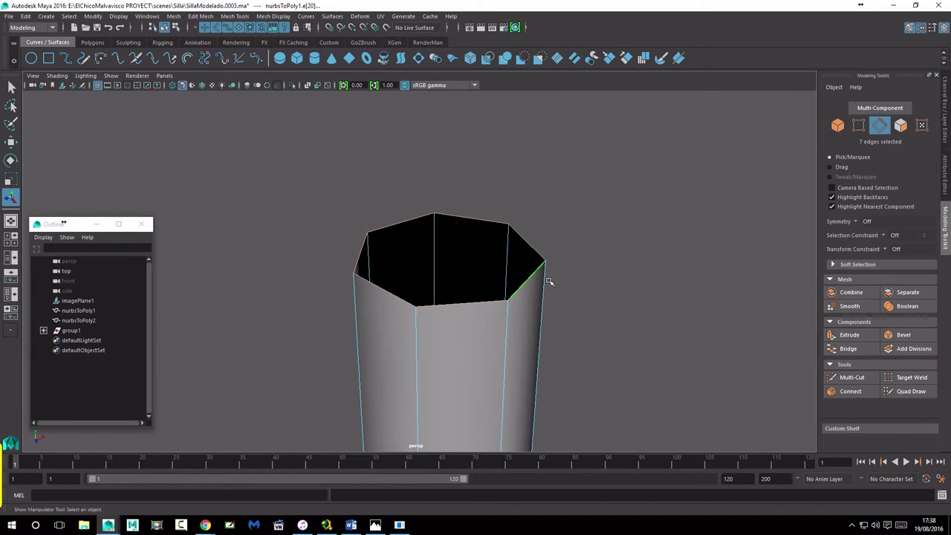
pyautogui.click(840, 337)
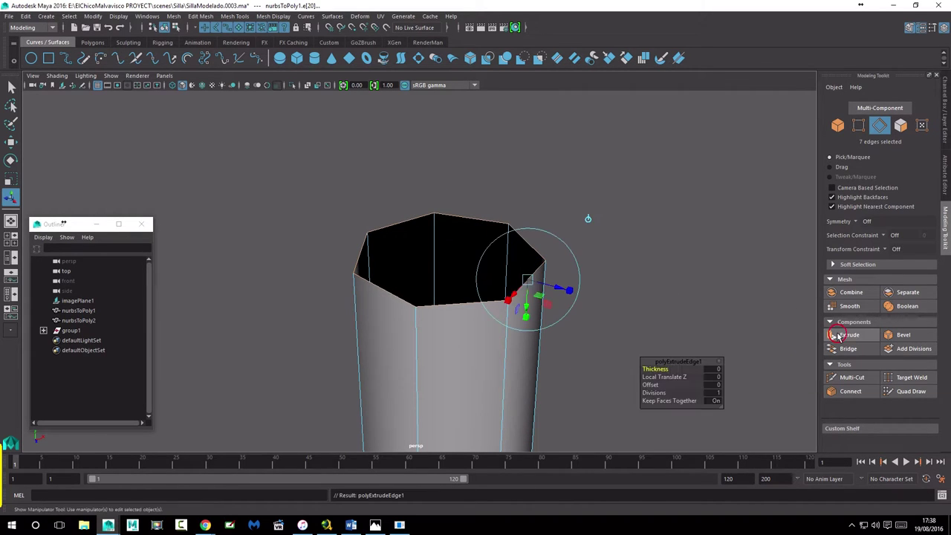
pyautogui.click(588, 220)
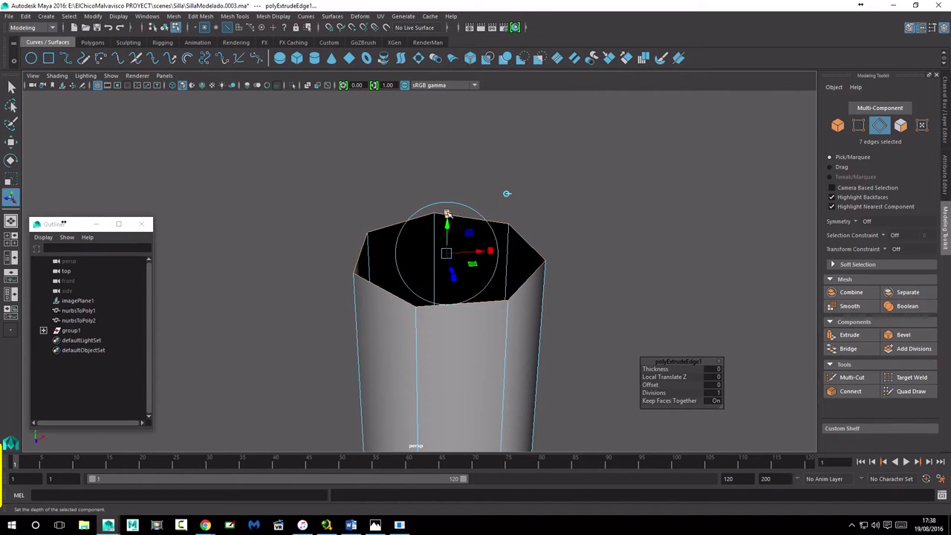
pyautogui.click(447, 213)
pyautogui.click(447, 214)
pyautogui.moveTo(446, 255); pyautogui.dragTo(434, 257)
pyautogui.click(654, 393)
pyautogui.moveTo(655, 393); pyautogui.dragTo(668, 393, button='middle')
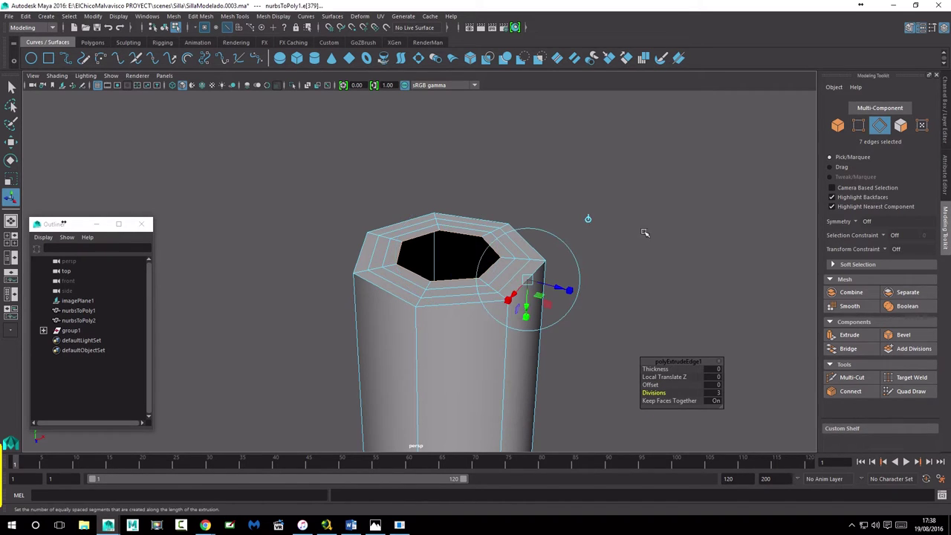
pyautogui.press('space')
pyautogui.press('space')
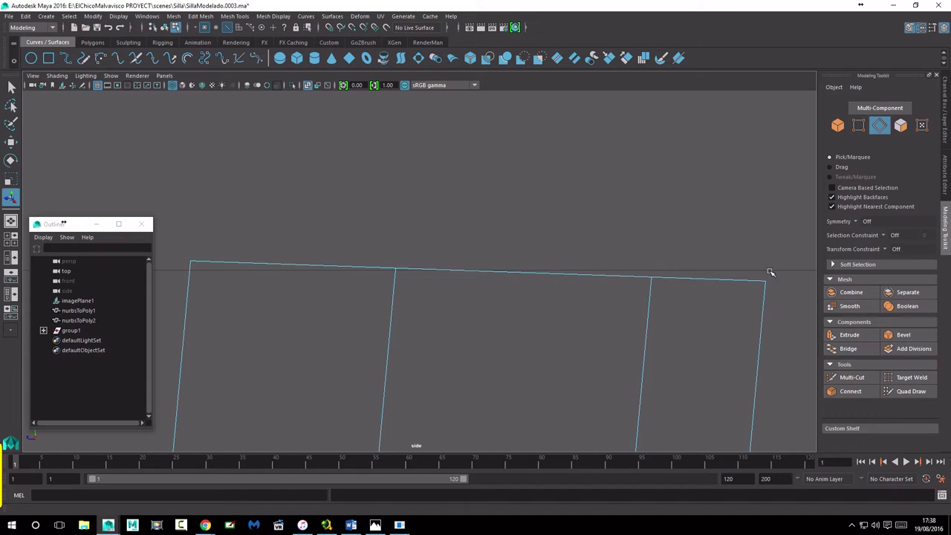
# - Frame the back tube and toggle between smooth (3) and faceted (1) display
pyautogui.press('space')
pyautogui.press('space')
pyautogui.scroll(3, 540, 251)
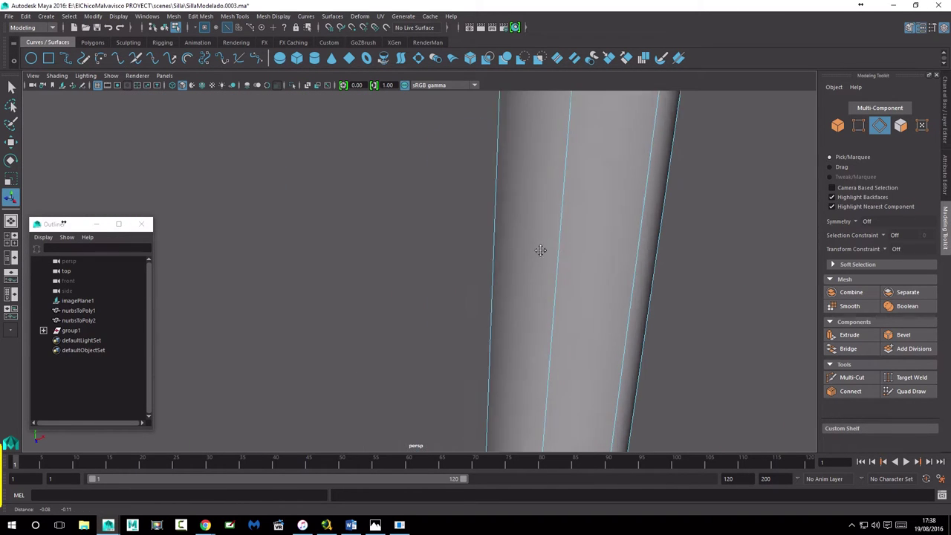
pyautogui.scroll(-2, 540, 251)
pyautogui.scroll(-3, 532, 261)
pyautogui.click(525, 192)
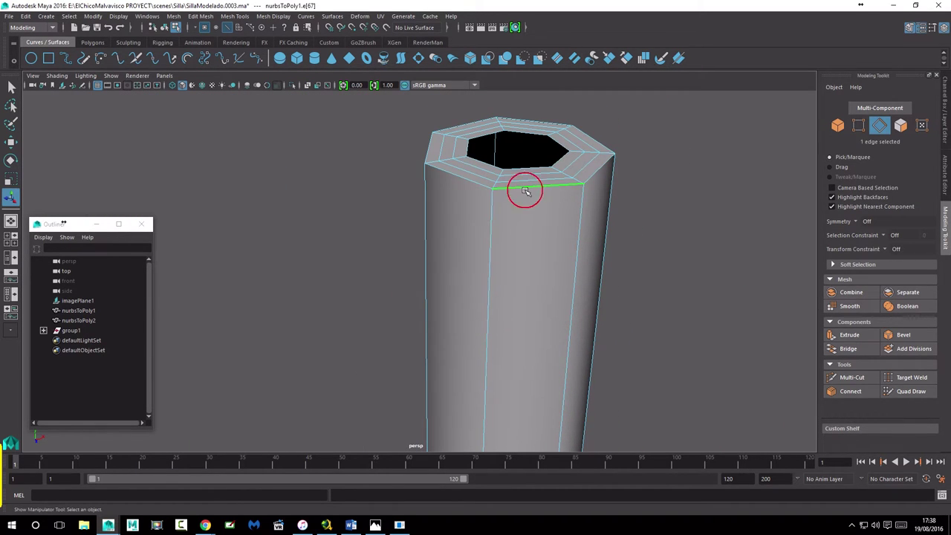
pyautogui.press('f')
pyautogui.moveTo(545, 245)
pyautogui.keyDown('alt'); pyautogui.mouseDown(button='right')
pyautogui.moveTo(466, 272)
pyautogui.moveTo(485, 317)
pyautogui.mouseUp(button='right'); pyautogui.keyUp('alt')
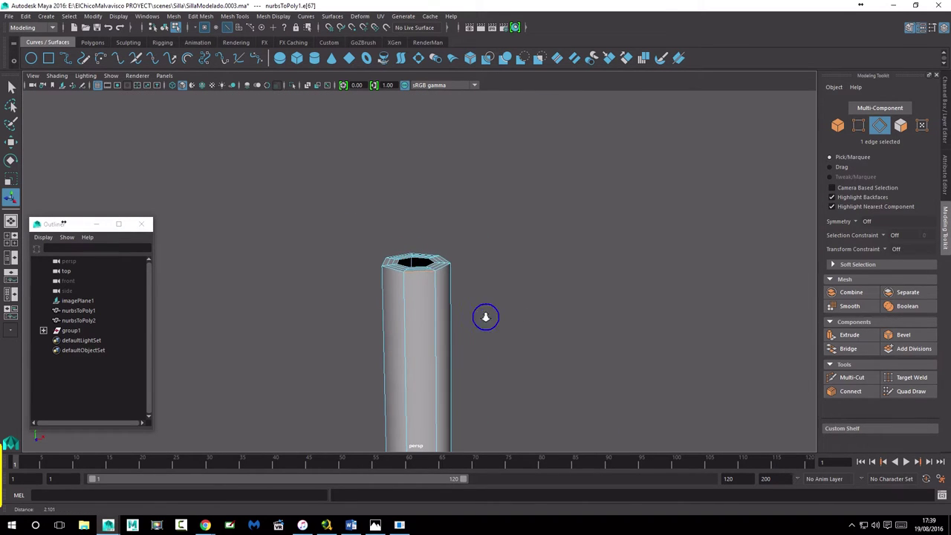
pyautogui.keyDown('alt'); pyautogui.moveTo(486, 318); pyautogui.dragTo(505, 251, button='middle'); pyautogui.keyUp('alt')
pyautogui.press('3')
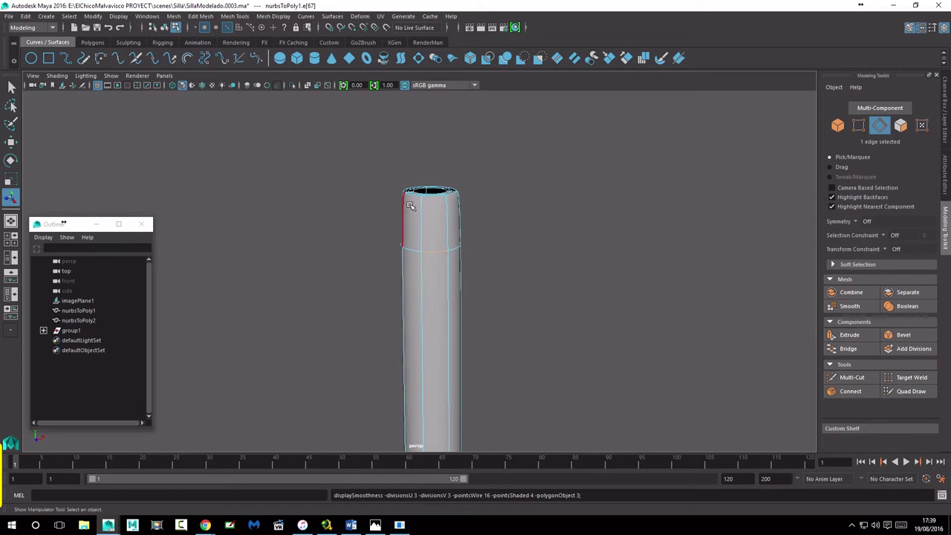
pyautogui.press('1')
pyautogui.press('3')
pyautogui.press('1')
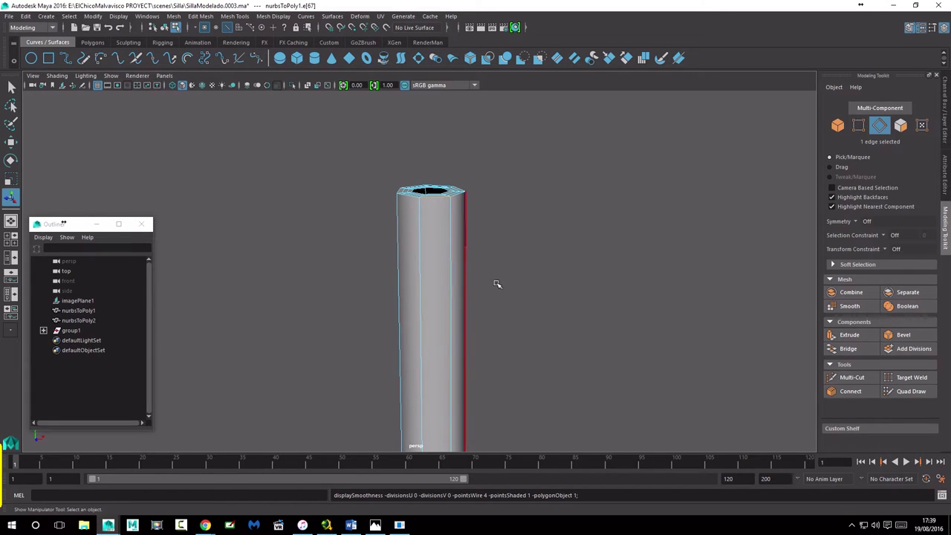
# - Cut a new edge loop just below the inset top rim with Multi-Cut, then preview smoothing
pyautogui.click(840, 379)
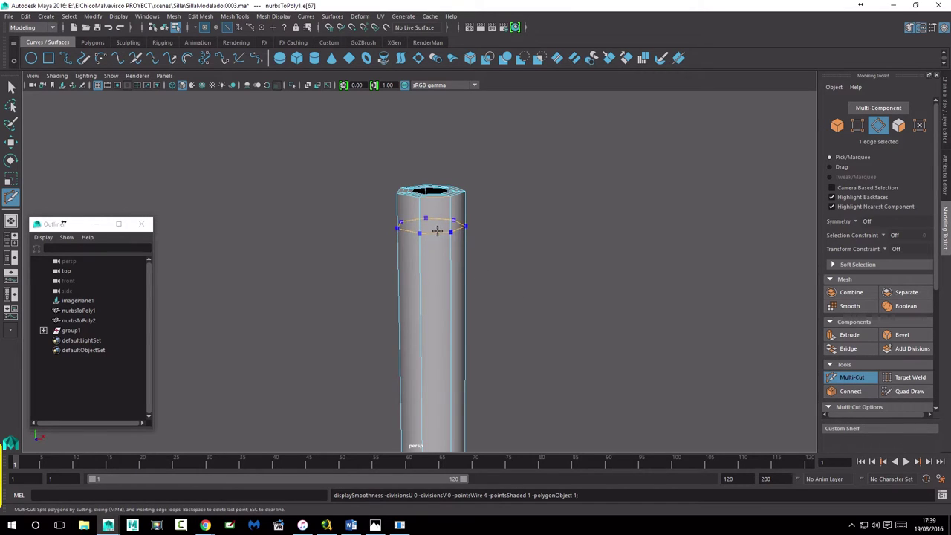
pyautogui.moveTo(439, 209)
pyautogui.keyDown('alt'); pyautogui.mouseDown(button='right')
pyautogui.moveTo(660, 178)
pyautogui.moveTo(717, 242)
pyautogui.moveTo(654, 338)
pyautogui.mouseUp(button='right'); pyautogui.keyUp('alt')
pyautogui.keyDown('alt'); pyautogui.moveTo(654, 339); pyautogui.dragTo(651, 323); pyautogui.keyUp('alt')
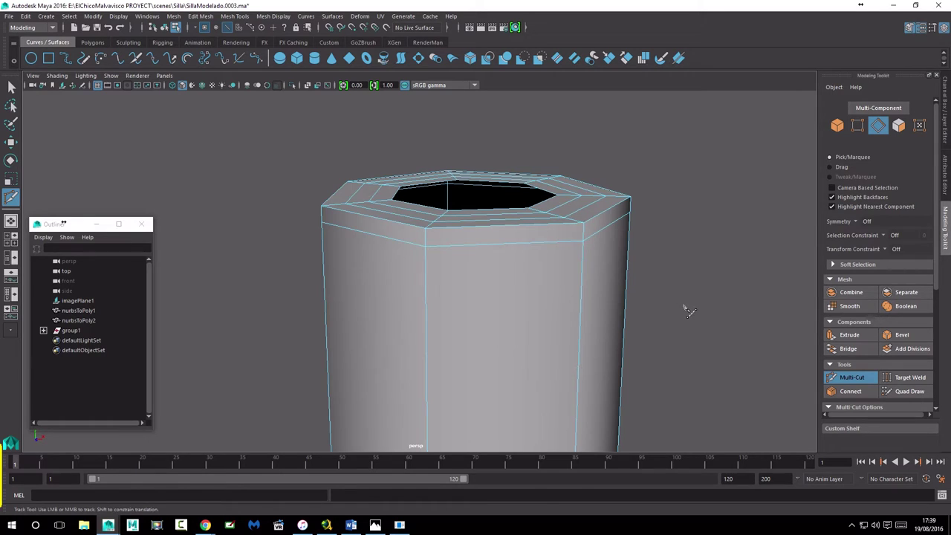
pyautogui.press('3')
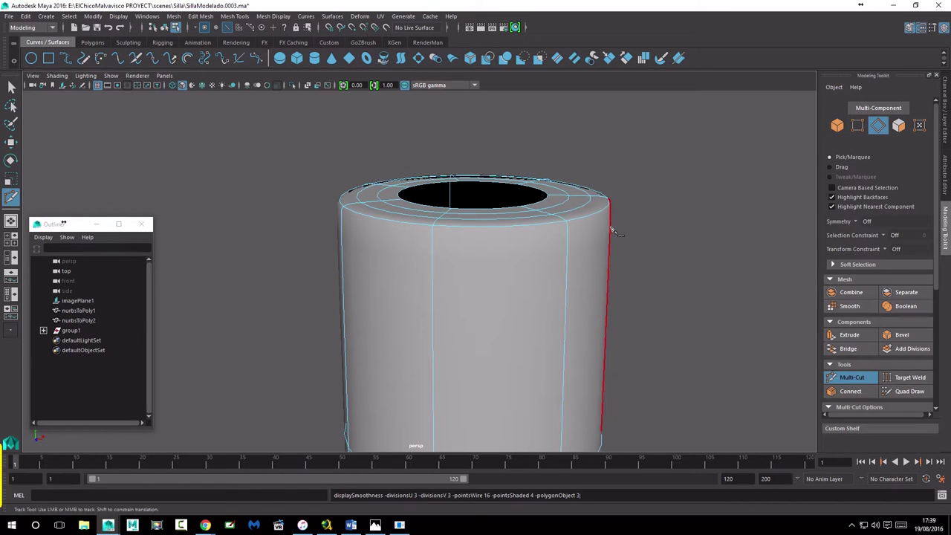
# - Switch to Move, orbit around the chair, and frame an edge on the back-leg tube's open end
pyautogui.click(13, 143)
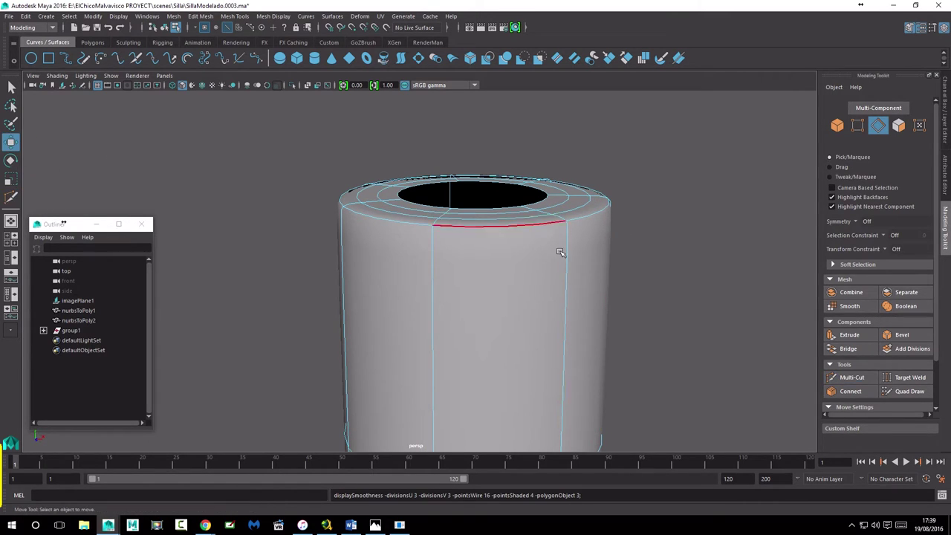
pyautogui.scroll(-3, 587, 260)
pyautogui.scroll(-1, 615, 279)
pyautogui.scroll(-1, 606, 327)
pyautogui.keyDown('alt'); pyautogui.moveTo(501, 347); pyautogui.dragTo(488, 363); pyautogui.keyUp('alt')
pyautogui.keyDown('alt'); pyautogui.moveTo(499, 344); pyautogui.dragTo(465, 335, button='right'); pyautogui.keyUp('alt')
pyautogui.moveTo(466, 334)
pyautogui.keyDown('alt'); pyautogui.mouseDown()
pyautogui.moveTo(469, 366)
pyautogui.moveTo(491, 334)
pyautogui.mouseUp(); pyautogui.keyUp('alt')
pyautogui.keyDown('alt'); pyautogui.moveTo(491, 333); pyautogui.dragTo(464, 303, button='right'); pyautogui.keyUp('alt')
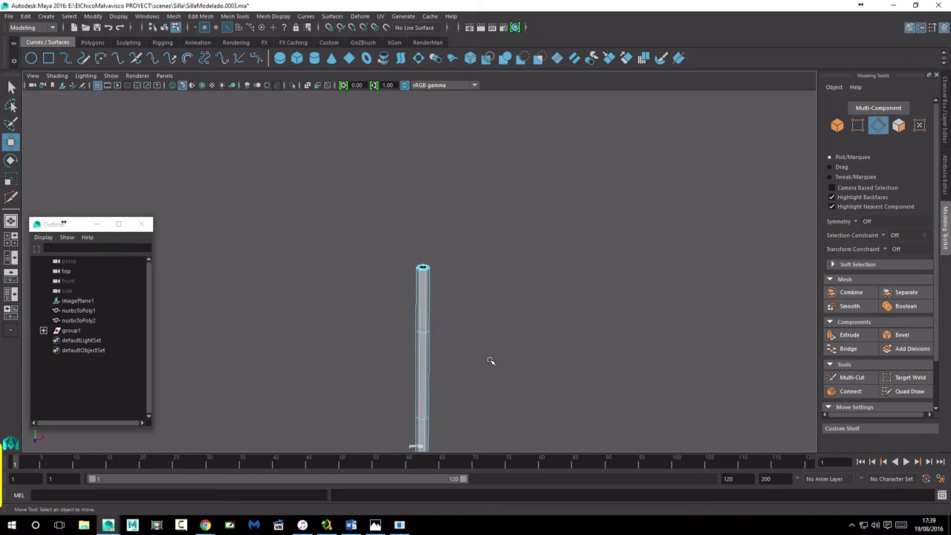
pyautogui.moveTo(464, 303)
pyautogui.keyDown('alt'); pyautogui.mouseDown()
pyautogui.moveTo(489, 297)
pyautogui.moveTo(435, 361)
pyautogui.moveTo(439, 386)
pyautogui.moveTo(482, 208)
pyautogui.moveTo(453, 382)
pyautogui.mouseUp(); pyautogui.keyUp('alt')
pyautogui.keyDown('alt'); pyautogui.moveTo(453, 382); pyautogui.dragTo(488, 314, button='right'); pyautogui.keyUp('alt')
pyautogui.moveTo(488, 314)
pyautogui.keyDown('alt'); pyautogui.mouseDown()
pyautogui.moveTo(438, 210)
pyautogui.moveTo(751, 267)
pyautogui.moveTo(458, 248)
pyautogui.mouseUp(); pyautogui.keyUp('alt')
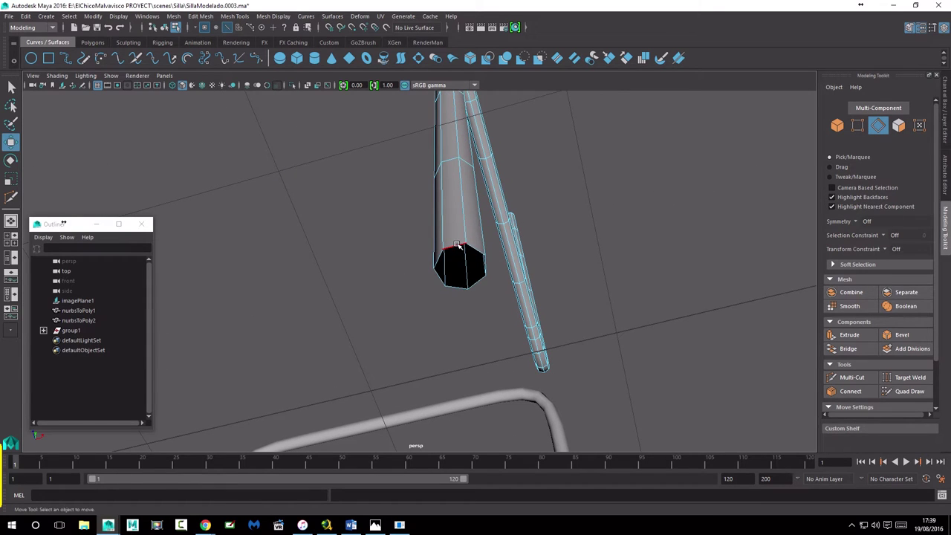
pyautogui.click(460, 247)
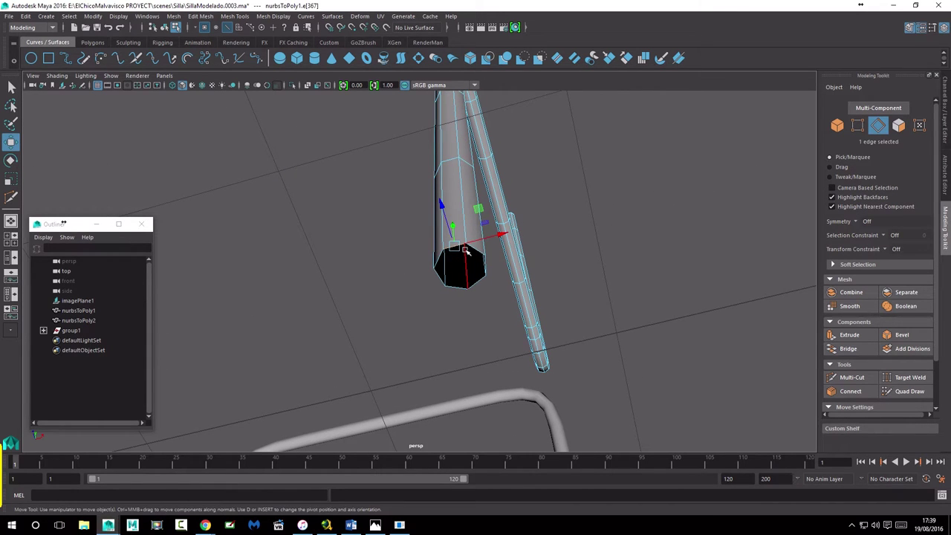
pyautogui.press('f')
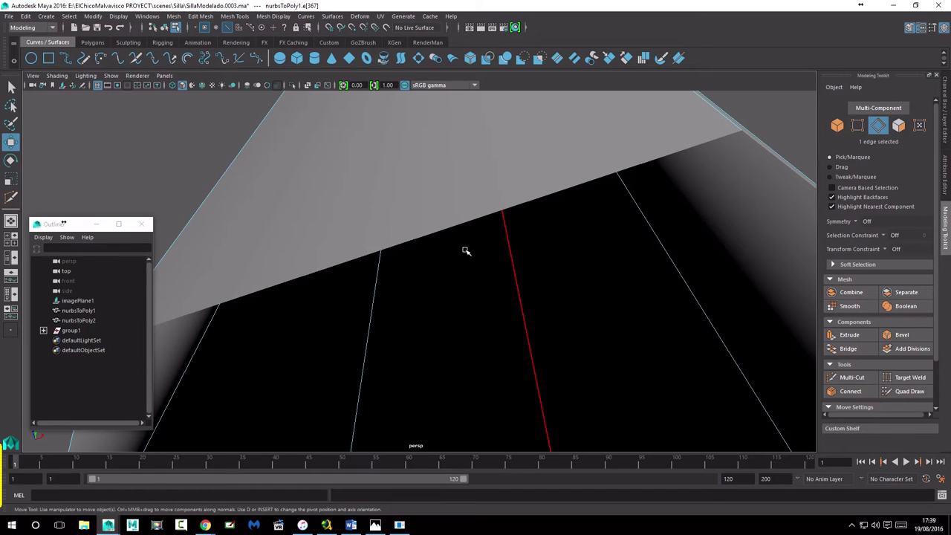
pyautogui.scroll(-5, 452, 276)
pyautogui.moveTo(452, 276)
pyautogui.keyDown('alt'); pyautogui.mouseDown()
pyautogui.moveTo(458, 305)
pyautogui.moveTo(552, 300)
pyautogui.mouseUp(); pyautogui.keyUp('alt')
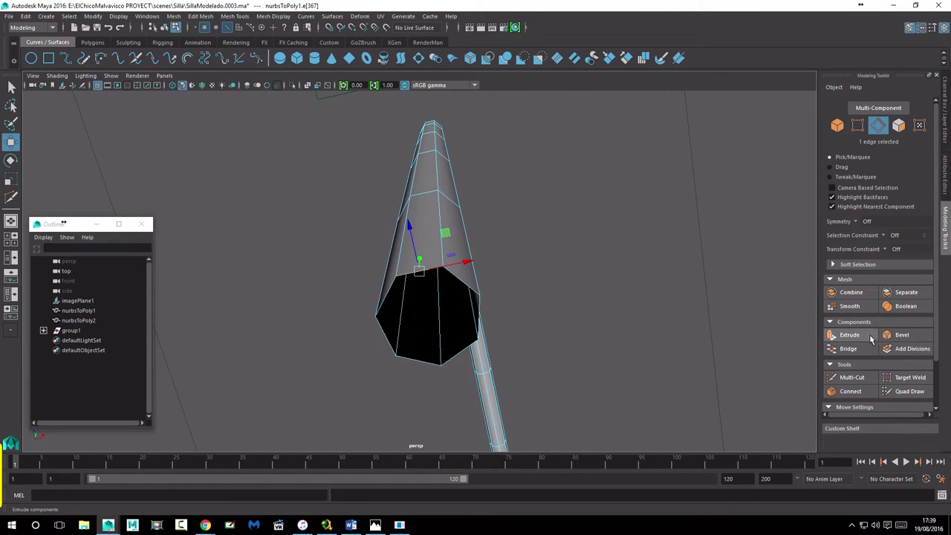
# - Extrude the tube end's edge loop, scale it inward, and set Divisions to 3
pyautogui.doubleClick(461, 281)
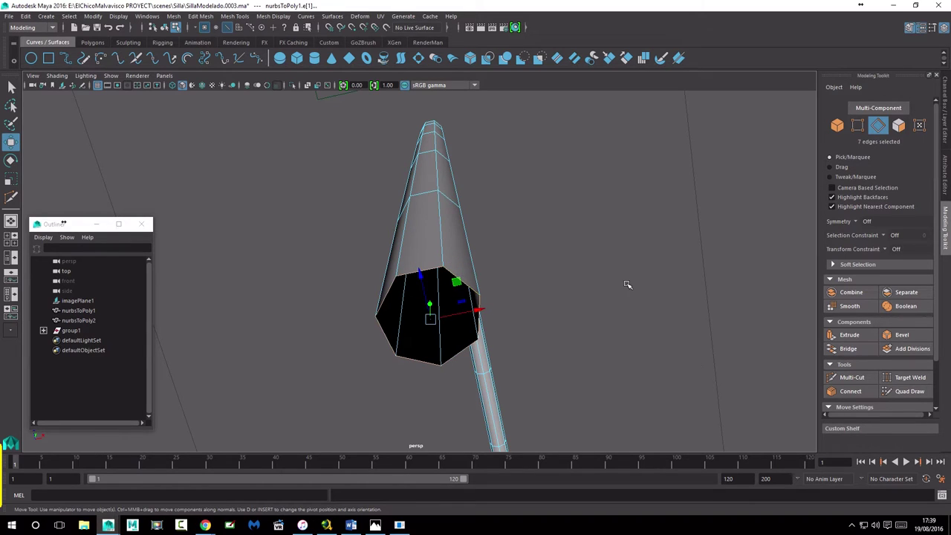
pyautogui.click(849, 336)
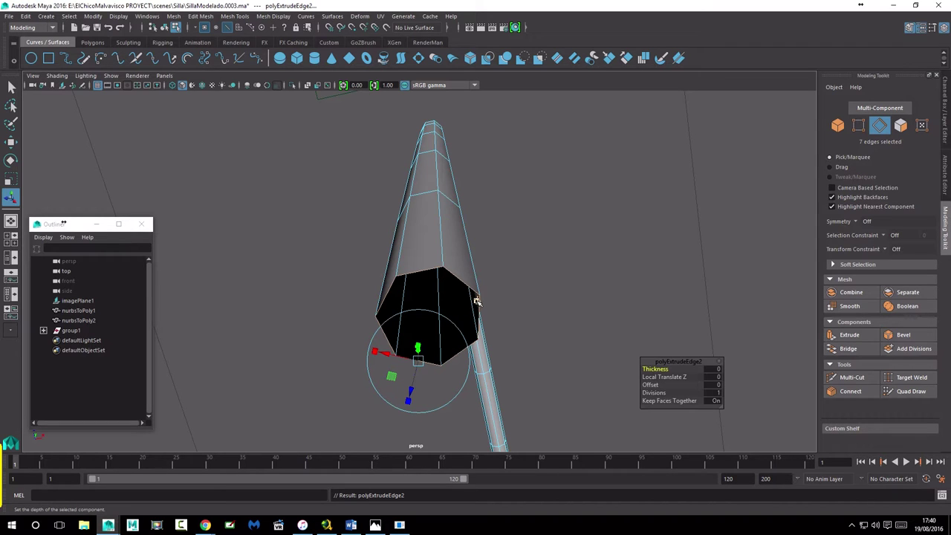
pyautogui.click(476, 301)
pyautogui.keyDown('alt'); pyautogui.moveTo(437, 337); pyautogui.dragTo(478, 352); pyautogui.keyUp('alt')
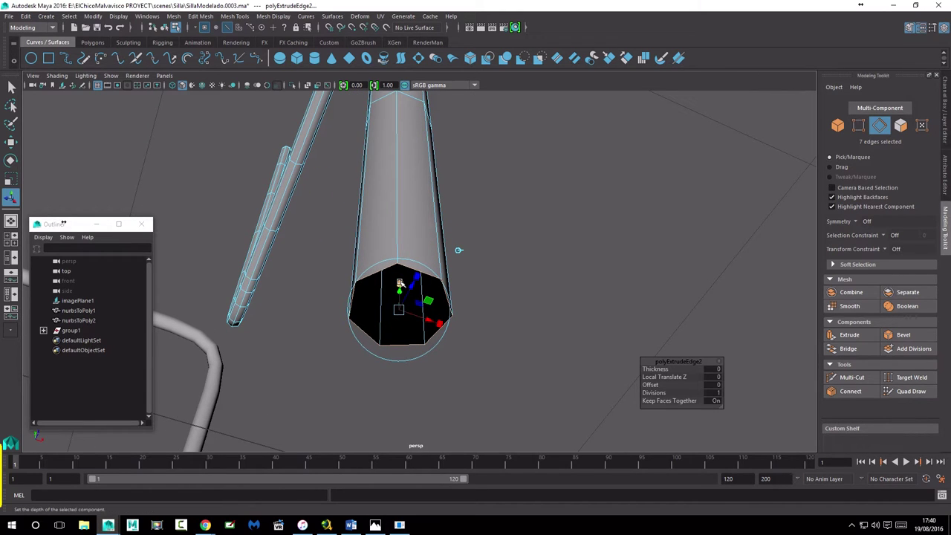
pyautogui.click(400, 283)
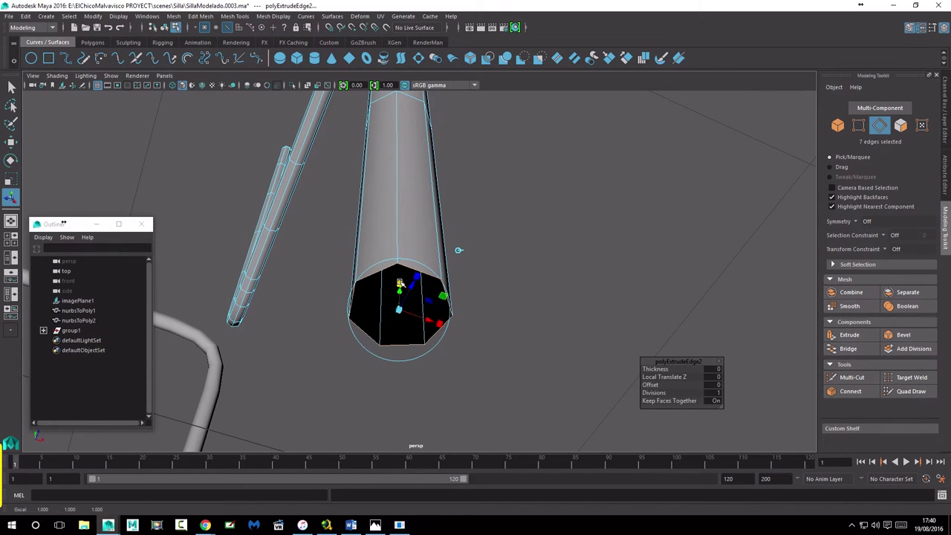
pyautogui.moveTo(375, 323)
pyautogui.mouseDown()
pyautogui.moveTo(394, 320)
pyautogui.moveTo(382, 322)
pyautogui.mouseUp()
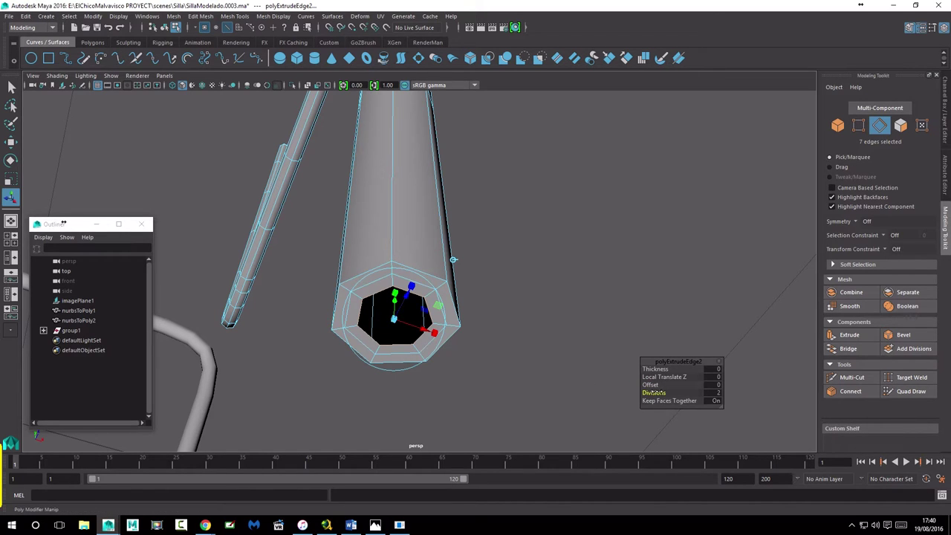
pyautogui.moveTo(681, 392); pyautogui.dragTo(689, 393)
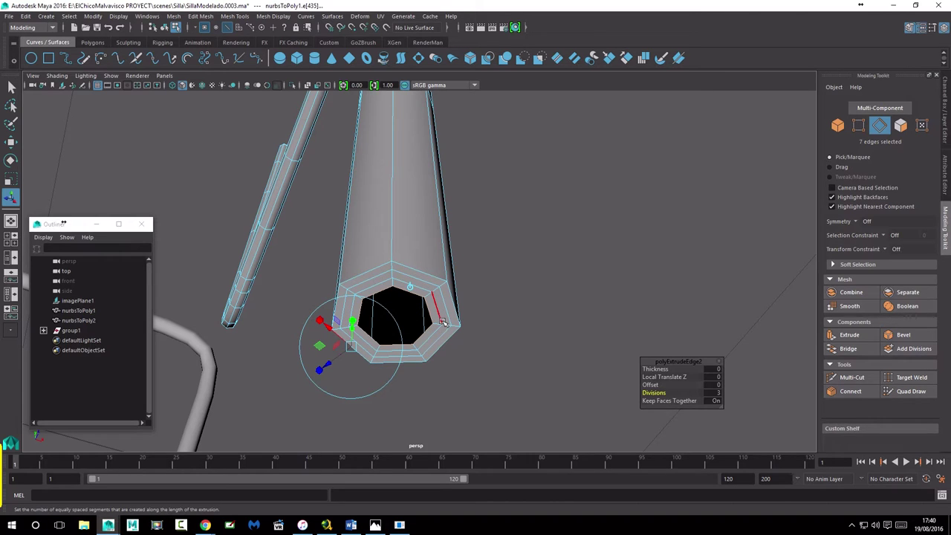
# - Multi-Cut an extra edge loop near the tube's bottom end and preview it smoothed
pyautogui.click(851, 377)
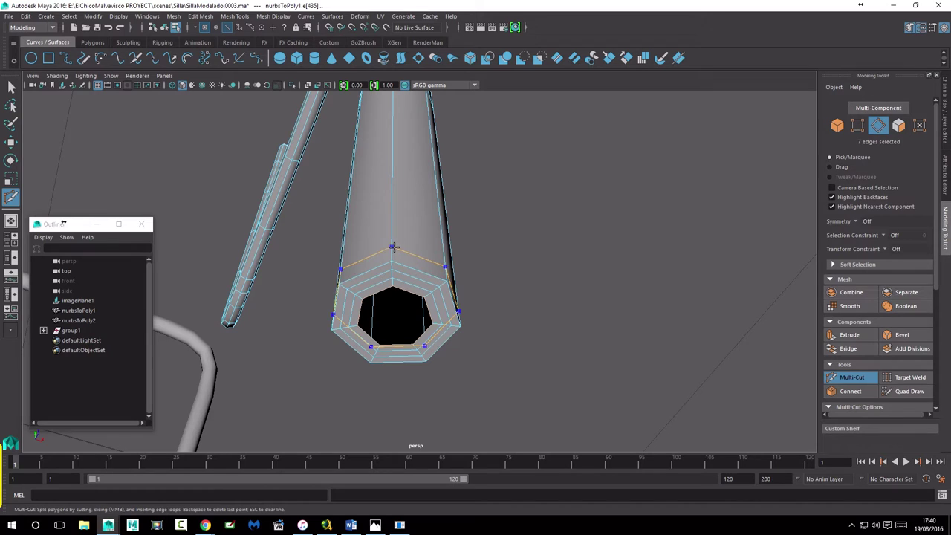
pyautogui.moveTo(547, 191)
pyautogui.keyDown('alt'); pyautogui.mouseDown()
pyautogui.moveTo(559, 215)
pyautogui.moveTo(546, 223)
pyautogui.mouseUp(); pyautogui.keyUp('alt')
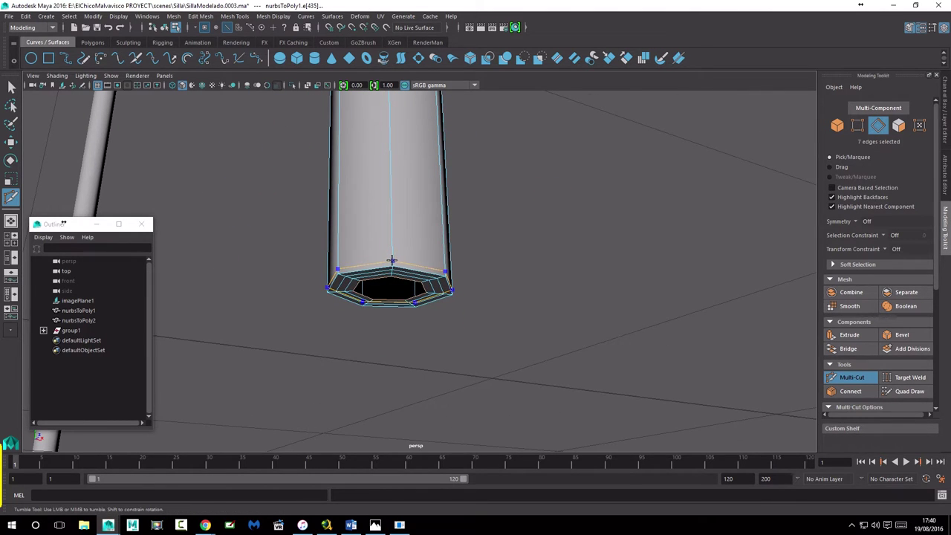
pyautogui.click(392, 261)
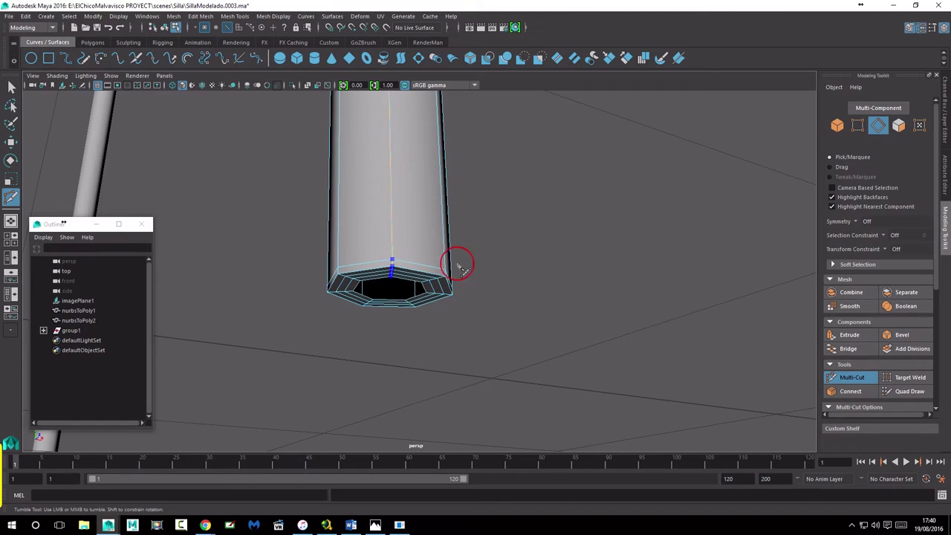
pyautogui.click(11, 141)
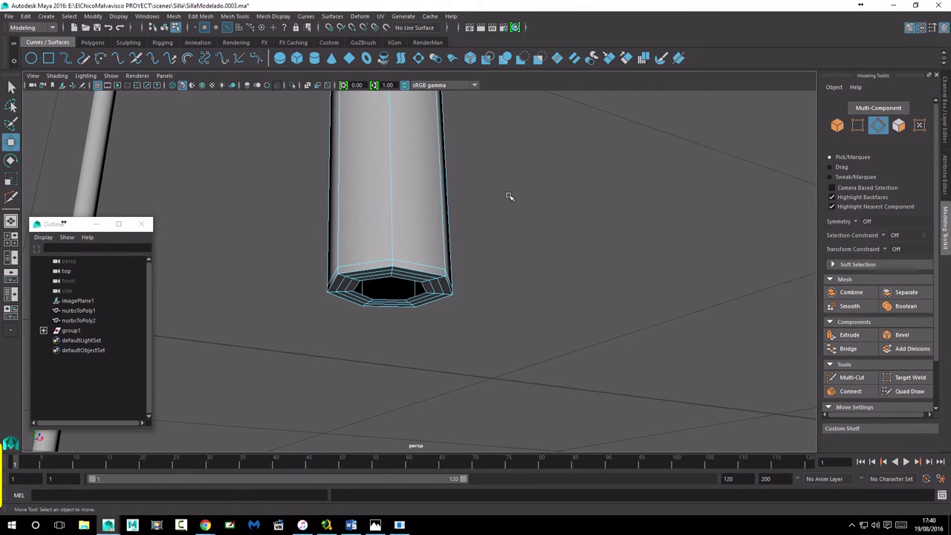
pyautogui.press('3')
# - Return to Object Mode, view the full chair frame, and select nurbsToPoly2
pyautogui.scroll(-2, 513, 195)
pyautogui.scroll(-3, 513, 197)
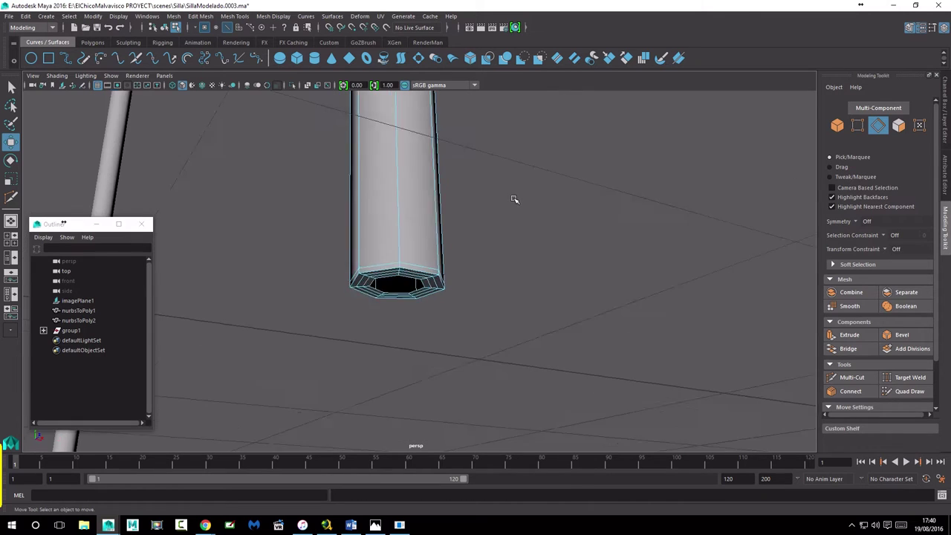
pyautogui.scroll(-5, 513, 202)
pyautogui.scroll(-2, 513, 206)
pyautogui.keyDown('alt'); pyautogui.moveTo(438, 217); pyautogui.dragTo(483, 240); pyautogui.keyUp('alt')
pyautogui.moveTo(483, 240)
pyautogui.keyDown('alt'); pyautogui.mouseDown(button='right')
pyautogui.moveTo(429, 234)
pyautogui.moveTo(376, 206)
pyautogui.mouseUp(button='right'); pyautogui.keyUp('alt')
pyautogui.keyDown('alt'); pyautogui.moveTo(376, 206); pyautogui.dragTo(407, 329); pyautogui.keyUp('alt')
pyautogui.moveTo(431, 210); pyautogui.dragTo(463, 213, button='right')
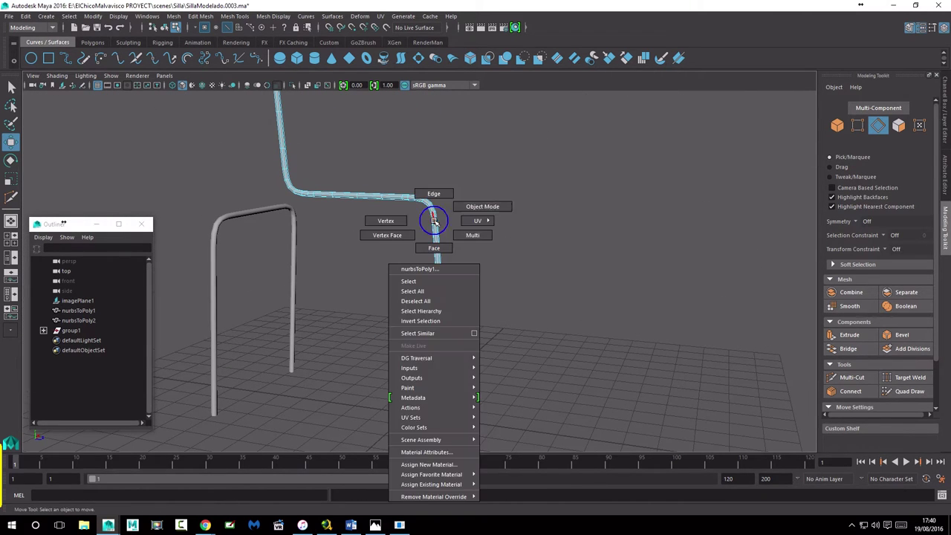
pyautogui.click(292, 209)
pyautogui.moveTo(323, 257)
pyautogui.keyDown('alt'); pyautogui.mouseDown()
pyautogui.moveTo(324, 278)
pyautogui.moveTo(410, 260)
pyautogui.moveTo(335, 272)
pyautogui.moveTo(312, 289)
pyautogui.moveTo(328, 284)
pyautogui.moveTo(315, 289)
pyautogui.moveTo(319, 275)
pyautogui.mouseUp(); pyautogui.keyUp('alt')
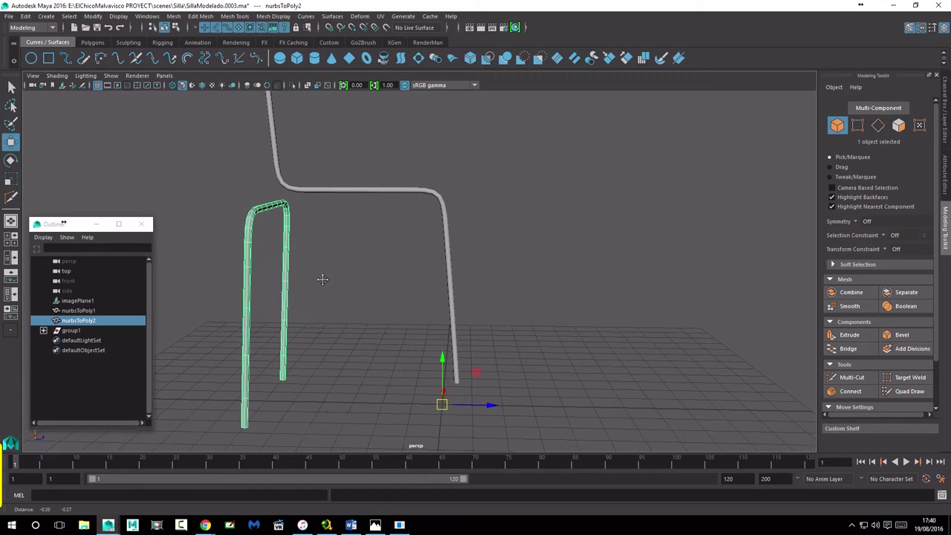
# - Centre nurbsToPoly2's pivot with Modify > Center Pivot and zoom to a leg tube end
pyautogui.click(87, 17)
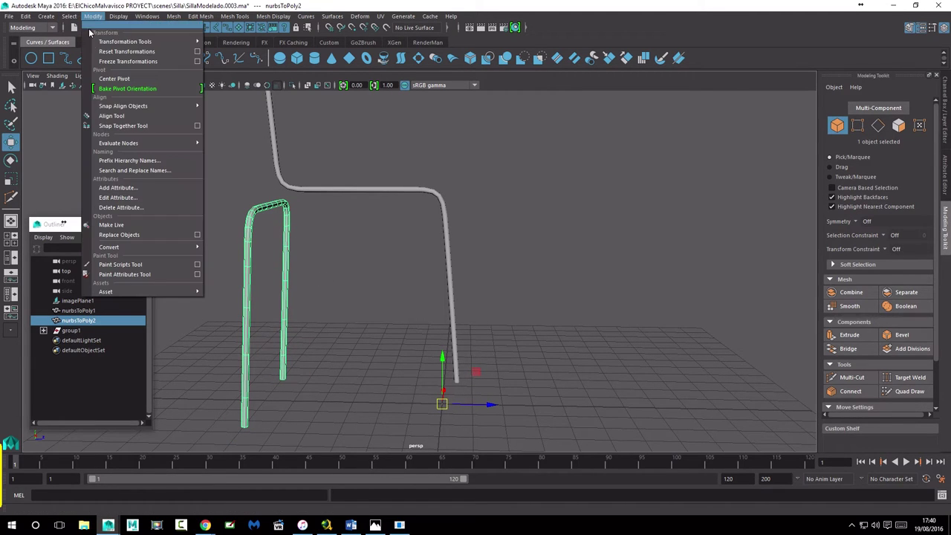
pyautogui.click(121, 80)
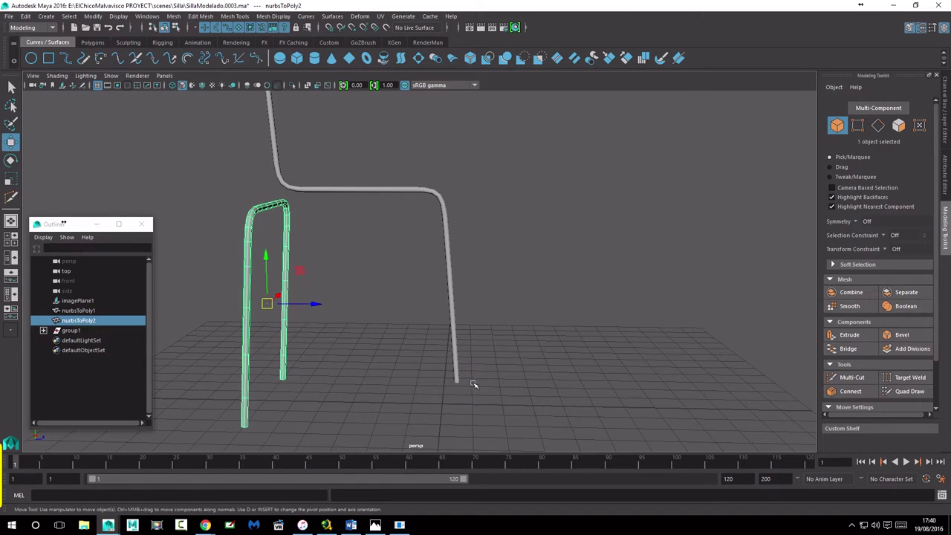
pyautogui.moveTo(300, 278)
pyautogui.keyDown('alt'); pyautogui.mouseDown()
pyautogui.moveTo(319, 337)
pyautogui.moveTo(400, 333)
pyautogui.moveTo(400, 297)
pyautogui.moveTo(463, 259)
pyautogui.moveTo(448, 278)
pyautogui.mouseUp(); pyautogui.keyUp('alt')
pyautogui.keyDown('alt'); pyautogui.moveTo(448, 278); pyautogui.dragTo(698, 308, button='right'); pyautogui.keyUp('alt')
pyautogui.keyDown('alt'); pyautogui.moveTo(698, 308); pyautogui.dragTo(334, 345); pyautogui.keyUp('alt')
# - Extrude the tube's end edge loop, scale it inward into a rim, and set Divisions to 3
pyautogui.moveTo(375, 249)
pyautogui.mouseDown(button='right')
pyautogui.moveTo(396, 235)
pyautogui.moveTo(375, 222)
pyautogui.mouseUp(button='right')
pyautogui.doubleClick(376, 305)
pyautogui.click(848, 334)
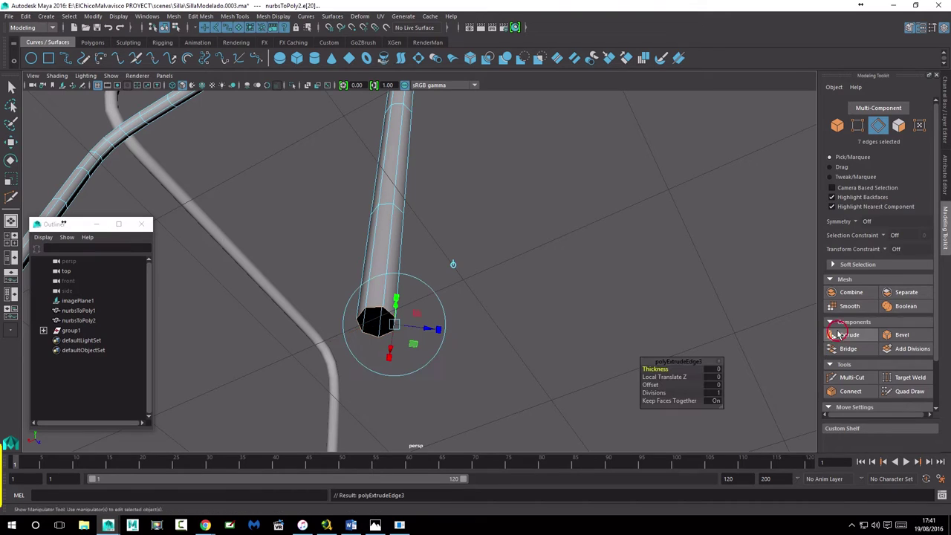
pyautogui.moveTo(435, 261)
pyautogui.keyDown('alt'); pyautogui.mouseDown()
pyautogui.moveTo(467, 322)
pyautogui.moveTo(419, 323)
pyautogui.mouseUp(); pyautogui.keyUp('alt')
pyautogui.click(332, 339)
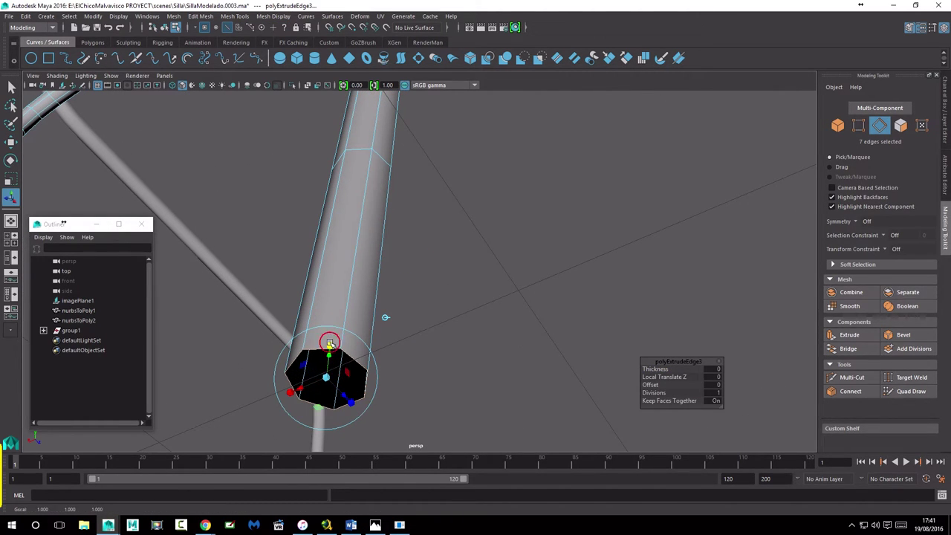
pyautogui.moveTo(327, 377); pyautogui.dragTo(311, 381)
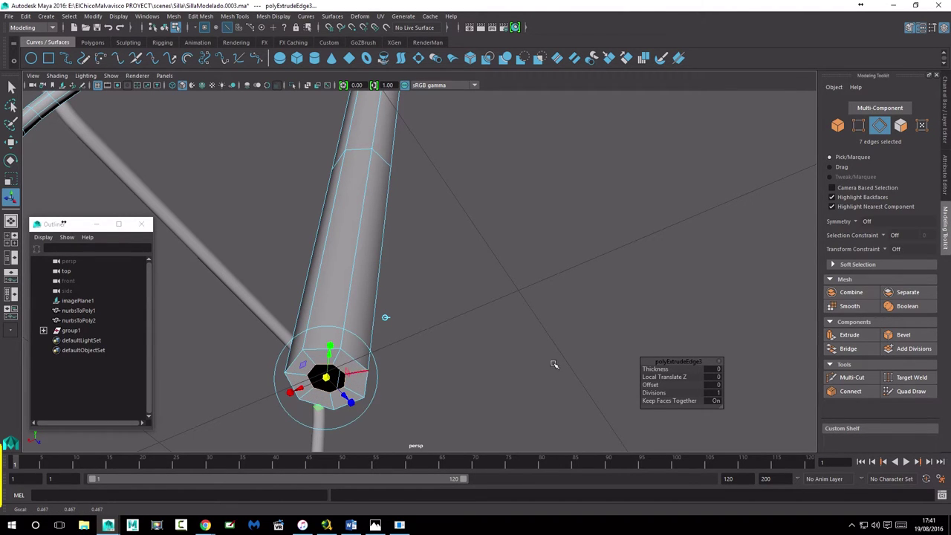
pyautogui.click(648, 392)
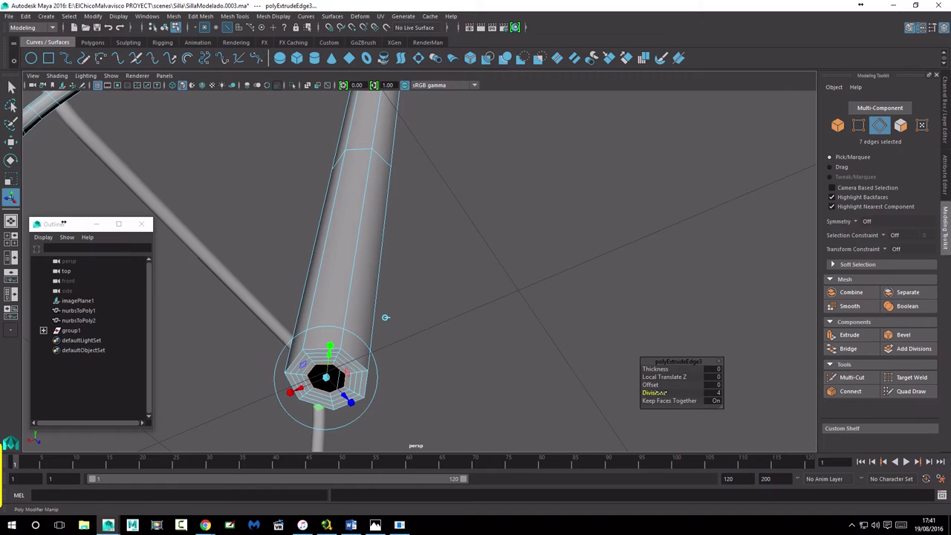
pyautogui.moveTo(658, 393); pyautogui.dragTo(499, 290, button='middle')
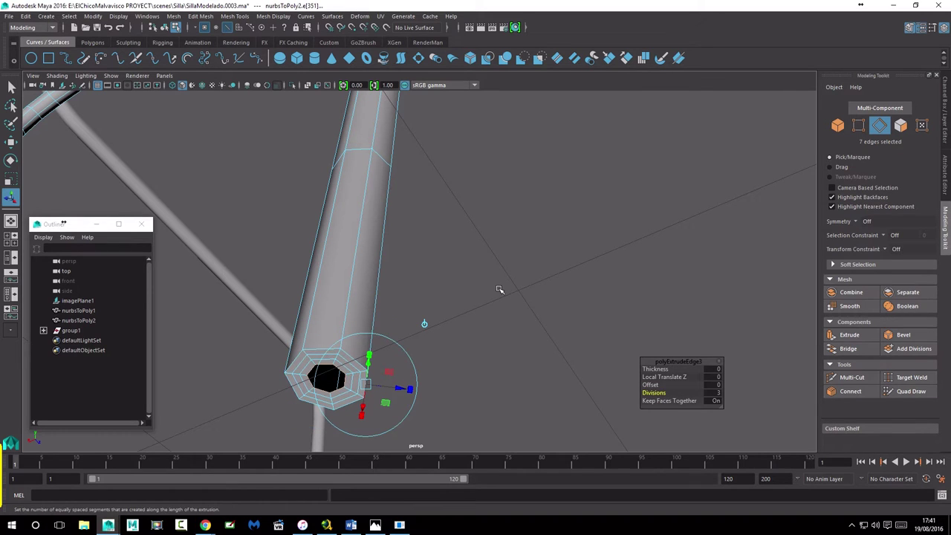
# - Activate Multi-Cut and orbit to a high view over the chair tubes
pyautogui.click(852, 377)
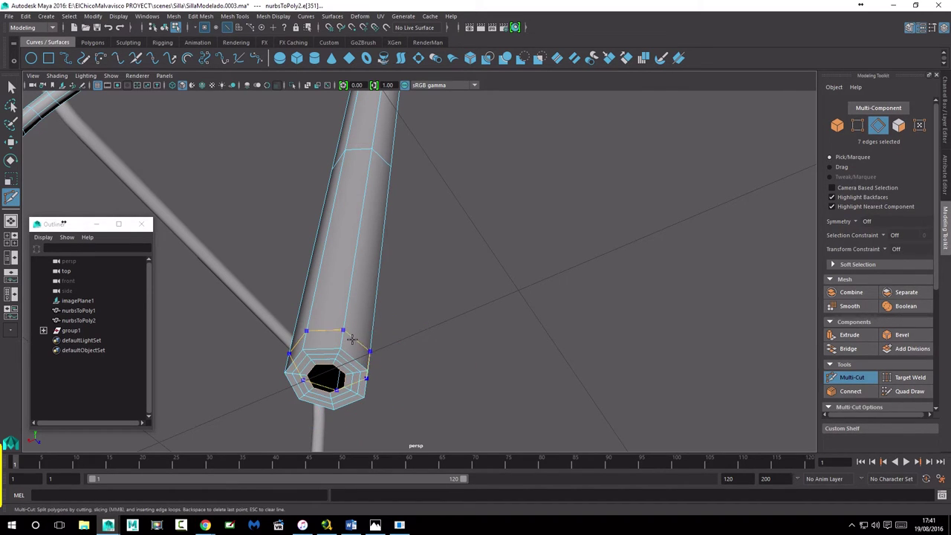
pyautogui.scroll(-1, 425, 300)
pyautogui.scroll(-4, 450, 323)
pyautogui.scroll(-3, 339, 315)
pyautogui.scroll(-2, 269, 356)
pyautogui.moveTo(270, 356)
pyautogui.keyDown('alt'); pyautogui.mouseDown()
pyautogui.moveTo(334, 367)
pyautogui.moveTo(391, 353)
pyautogui.moveTo(439, 291)
pyautogui.mouseUp(); pyautogui.keyUp('alt')
# - Select the full edge loop at the U-shaped leg tube's other open end
pyautogui.scroll(3, 643, 290)
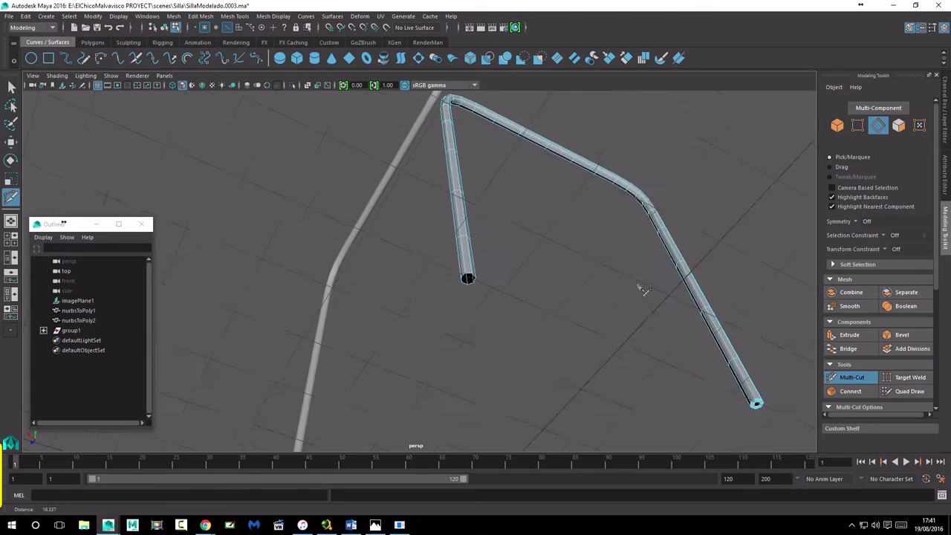
pyautogui.scroll(2, 642, 290)
pyautogui.press('w')
pyautogui.click(528, 275)
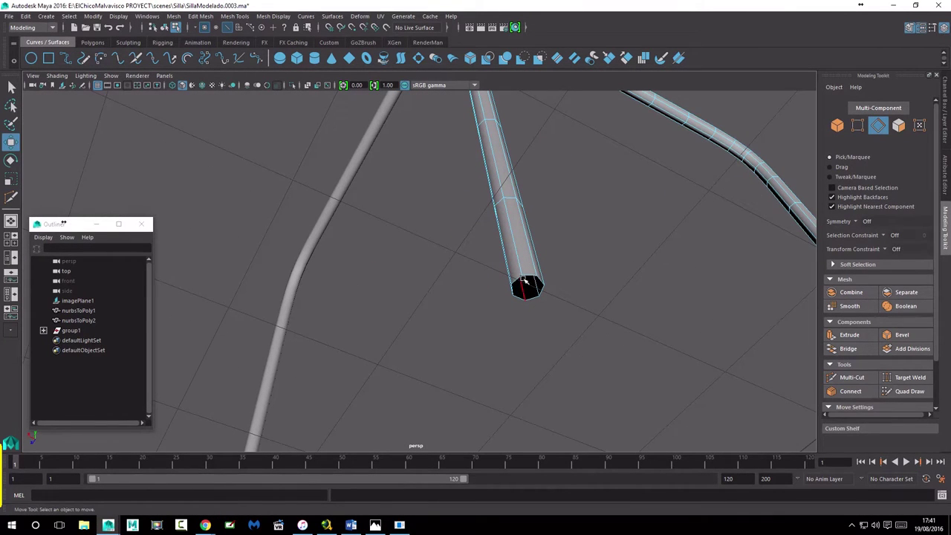
pyautogui.press('f')
pyautogui.scroll(-5, 601, 272)
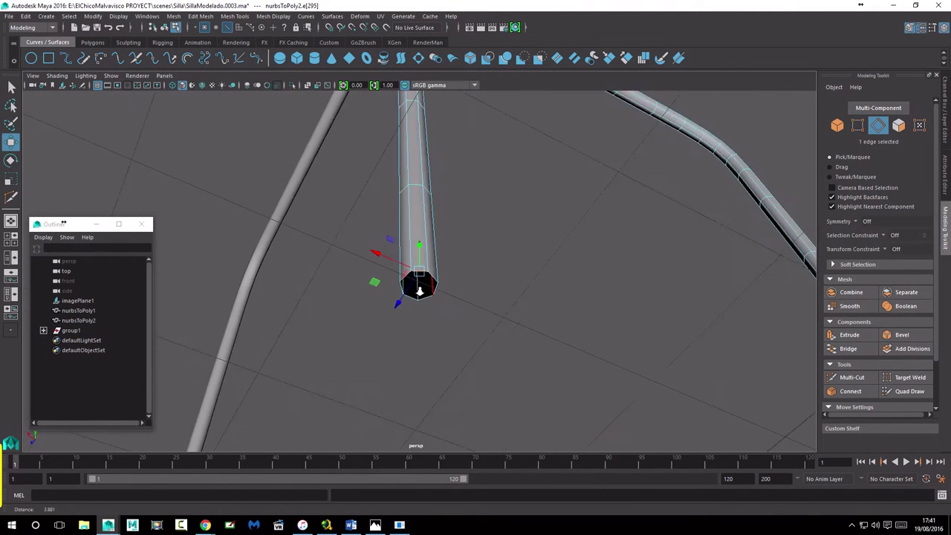
pyautogui.scroll(2, 520, 275)
pyautogui.scroll(1, 451, 280)
pyautogui.doubleClick(451, 280)
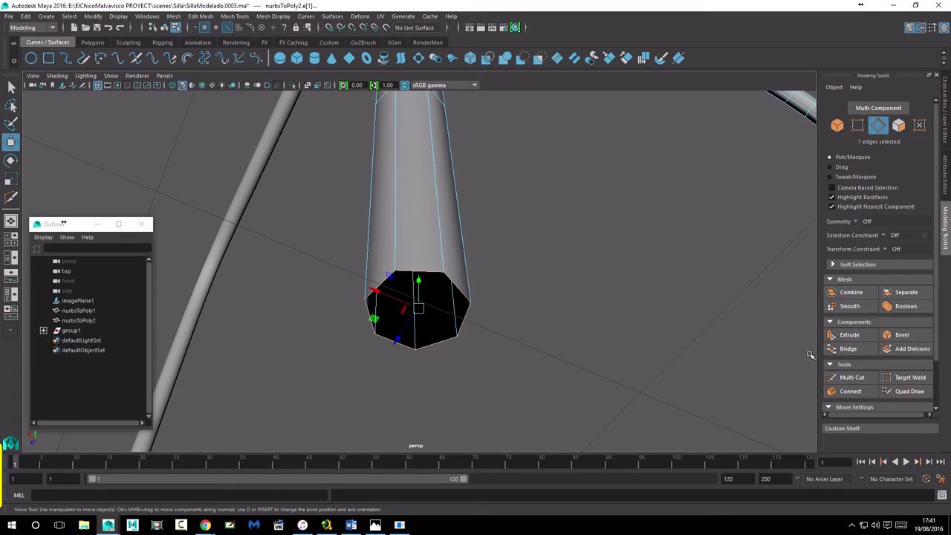
# - Extrude the end loop, scale it inward into a rim, and set Divisions to 3
pyautogui.click(847, 335)
pyautogui.click(518, 228)
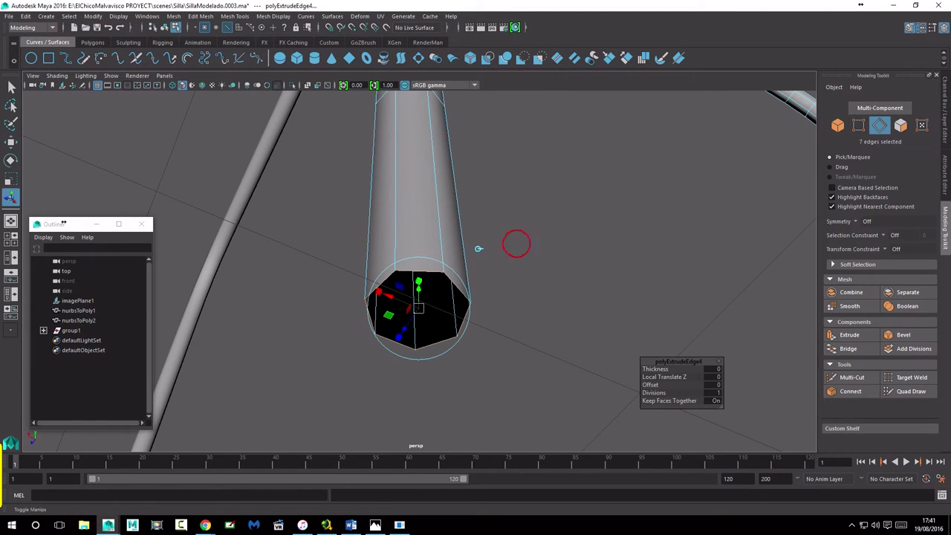
pyautogui.moveTo(418, 281)
pyautogui.mouseDown()
pyautogui.moveTo(423, 307)
pyautogui.moveTo(405, 311)
pyautogui.mouseUp()
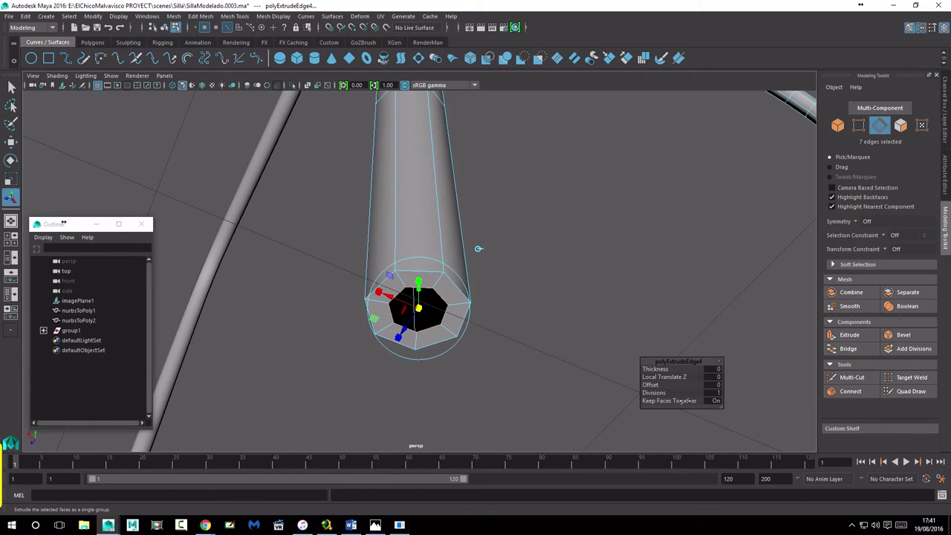
pyautogui.click(661, 393)
pyautogui.moveTo(669, 392); pyautogui.dragTo(691, 393, button='middle')
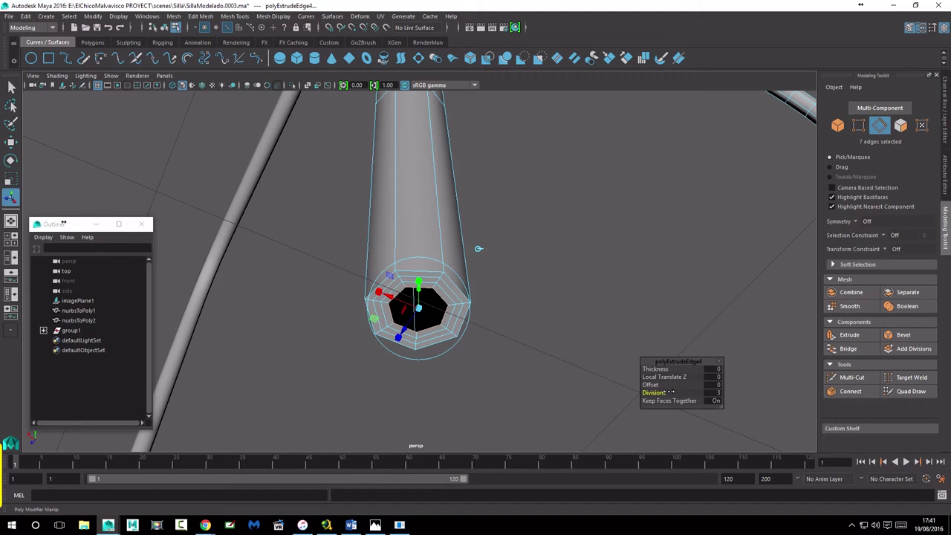
# - Return to object mode, select nurbsToPoly2, and toggle smooth preview on (3) and off (1)
pyautogui.click(852, 379)
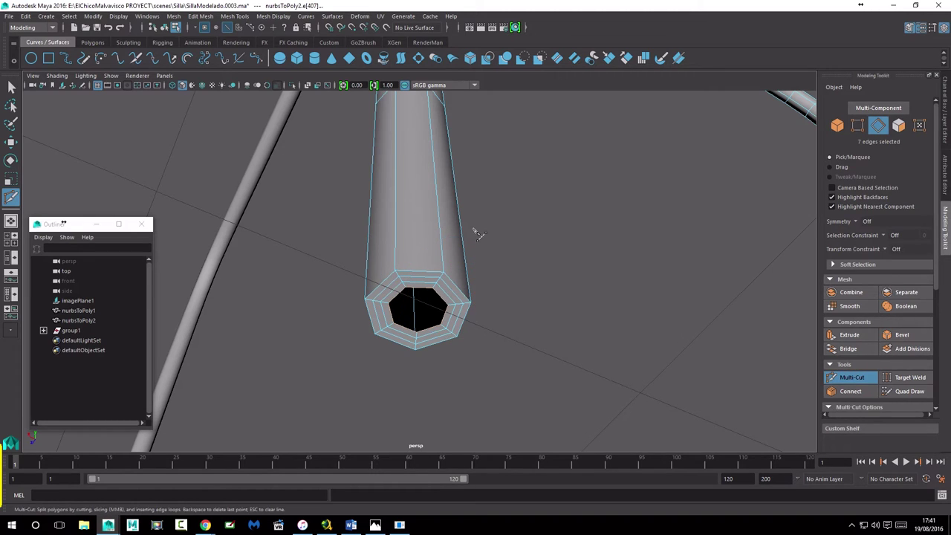
pyautogui.click(640, 324)
pyautogui.press('w')
pyautogui.moveTo(393, 212); pyautogui.dragTo(455, 213, button='right')
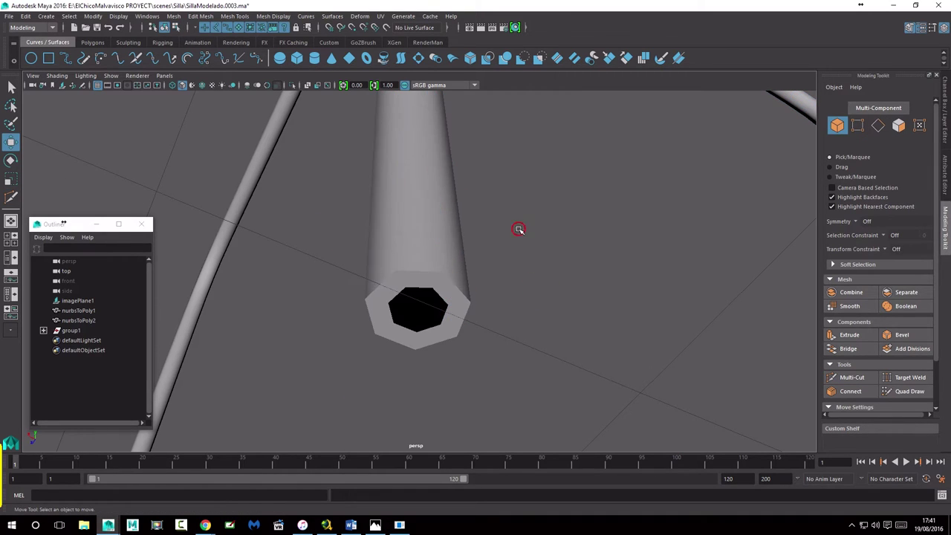
pyautogui.click(434, 249)
pyautogui.press('3')
pyautogui.press('1')
pyautogui.click(558, 225)
pyautogui.scroll(-5, 550, 230)
pyautogui.moveTo(541, 233)
pyautogui.keyDown('alt'); pyautogui.mouseDown()
pyautogui.moveTo(467, 288)
pyautogui.moveTo(403, 285)
pyautogui.moveTo(412, 252)
pyautogui.moveTo(435, 301)
pyautogui.moveTo(310, 314)
pyautogui.moveTo(179, 310)
pyautogui.moveTo(267, 298)
pyautogui.moveTo(495, 309)
pyautogui.moveTo(612, 300)
pyautogui.moveTo(562, 283)
pyautogui.mouseUp(); pyautogui.keyUp('alt')
# - Select the back-and-rear-leg tube nurbsToPoly1 using the four-view layout
pyautogui.click(447, 229)
pyautogui.keyDown('alt'); pyautogui.moveTo(484, 312); pyautogui.dragTo(480, 302); pyautogui.keyUp('alt')
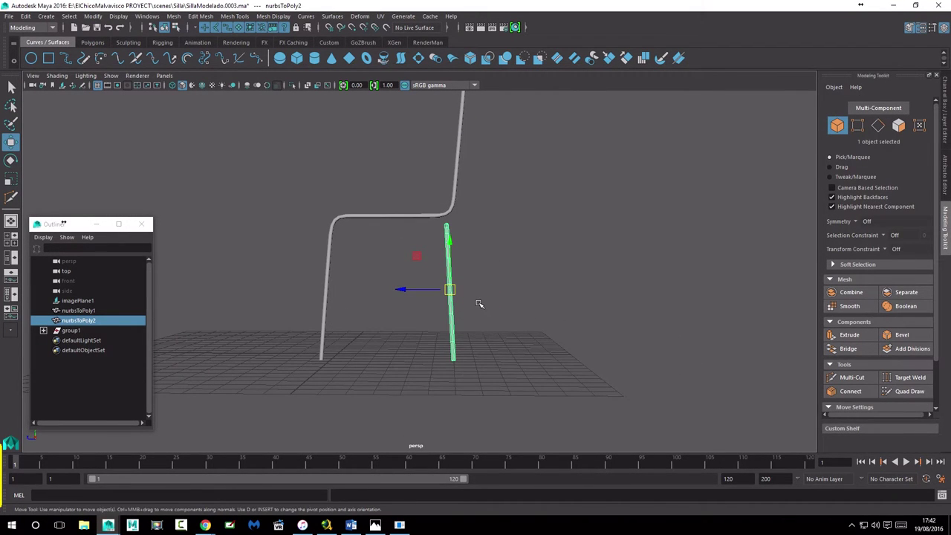
pyautogui.press('space')
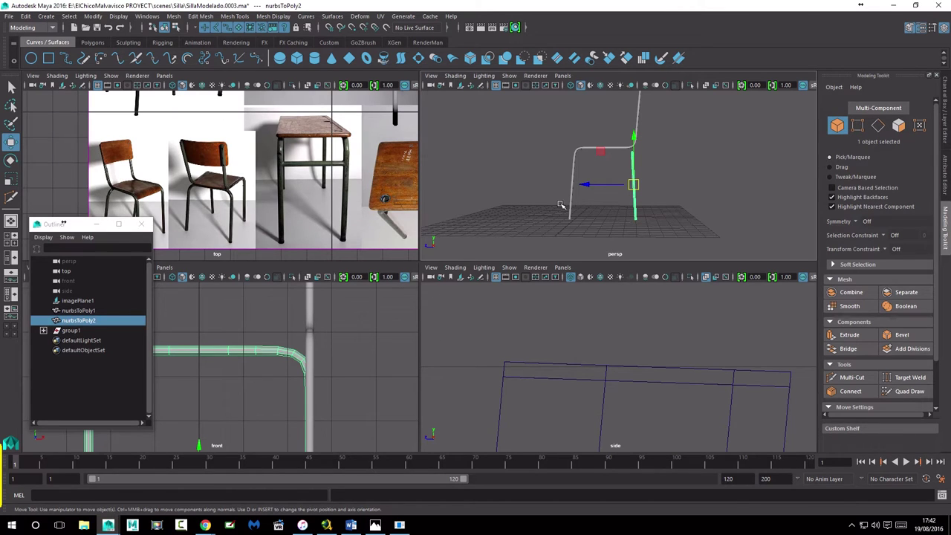
pyautogui.click(571, 165)
pyautogui.press('space')
pyautogui.keyDown('alt'); pyautogui.moveTo(424, 234); pyautogui.dragTo(535, 251); pyautogui.keyUp('alt')
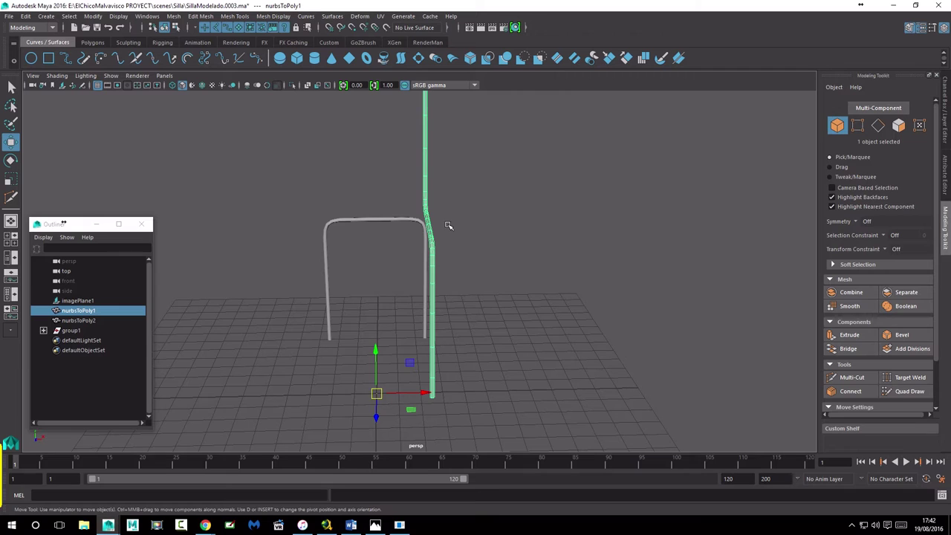
pyautogui.moveTo(439, 220)
pyautogui.keyDown('alt'); pyautogui.mouseDown()
pyautogui.moveTo(463, 229)
pyautogui.moveTo(652, 229)
pyautogui.moveTo(535, 227)
pyautogui.mouseUp(); pyautogui.keyUp('alt')
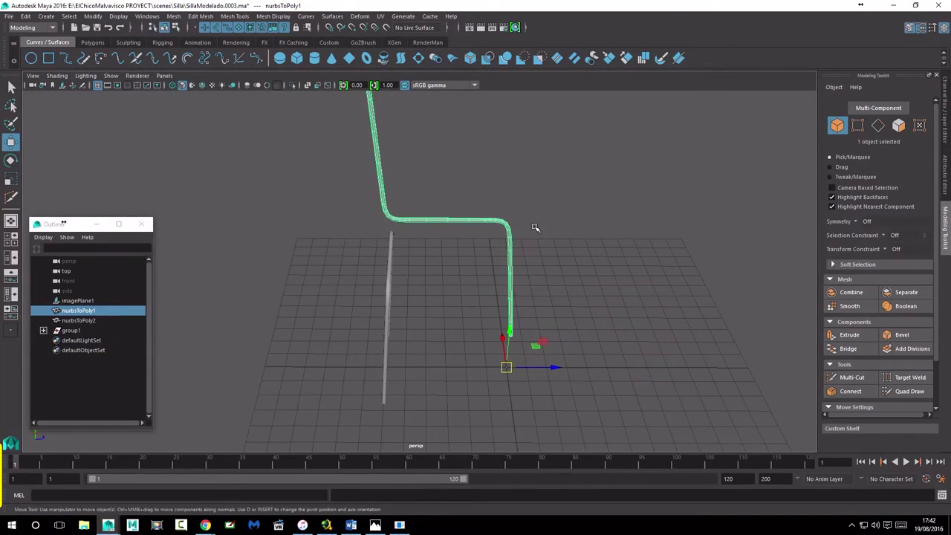
# - Apply Modify > Center Pivot to the back tube, then undo it with Ctrl+Z
pyautogui.click(89, 15)
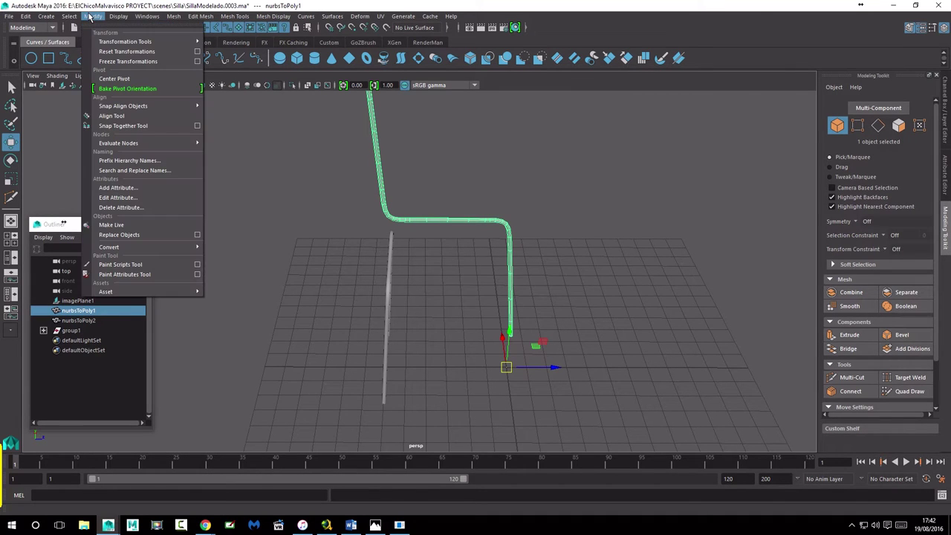
pyautogui.click(117, 80)
pyautogui.moveTo(453, 288)
pyautogui.keyDown('alt'); pyautogui.mouseDown()
pyautogui.moveTo(567, 283)
pyautogui.moveTo(510, 318)
pyautogui.moveTo(497, 297)
pyautogui.mouseUp(); pyautogui.keyUp('alt')
pyautogui.hotkey('ctrl', 'z')
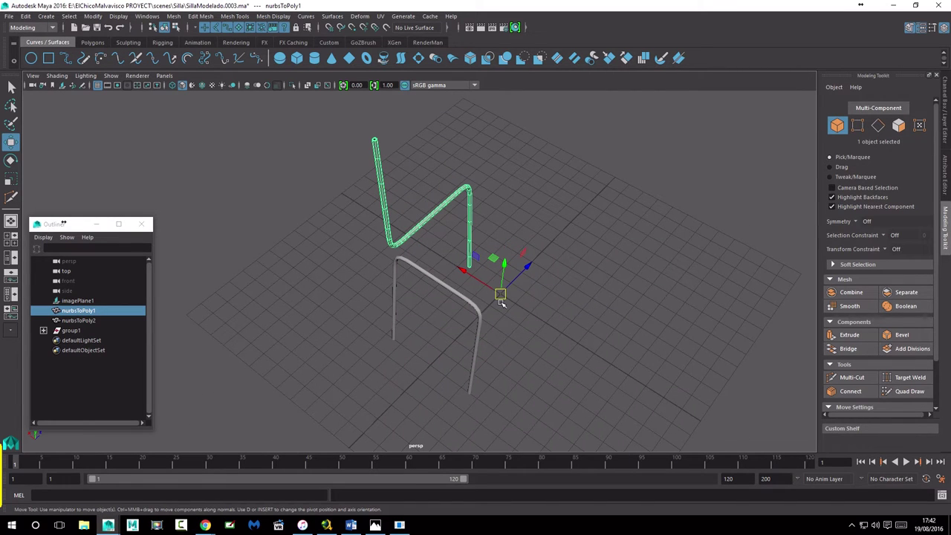
pyautogui.moveTo(446, 272)
pyautogui.keyDown('alt'); pyautogui.mouseDown()
pyautogui.moveTo(480, 329)
pyautogui.moveTo(499, 319)
pyautogui.moveTo(396, 144)
pyautogui.mouseUp(); pyautogui.keyUp('alt')
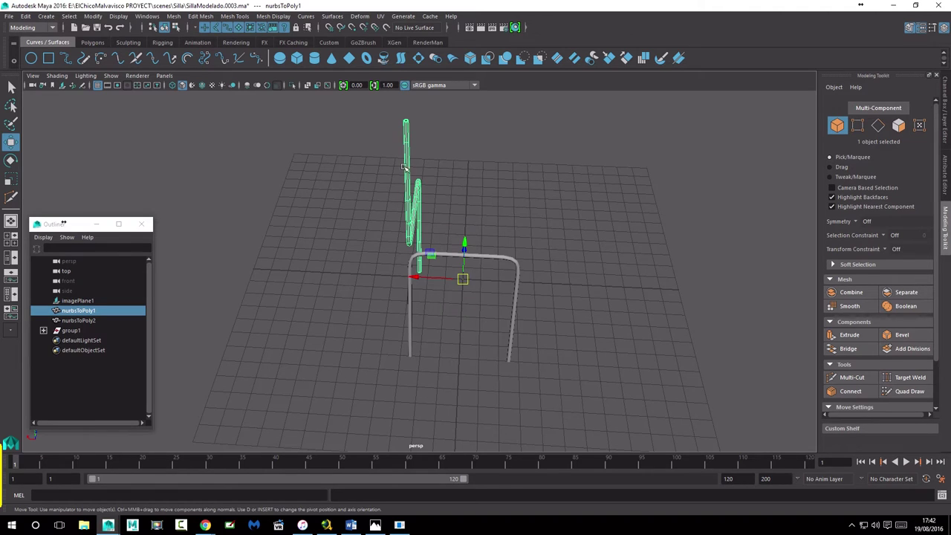
pyautogui.keyDown('alt'); pyautogui.moveTo(465, 316); pyautogui.dragTo(434, 321); pyautogui.keyUp('alt')
# - Duplicate the back-and-leg tube with Ctrl+D and mirror the copy with Scale X -1
pyautogui.hotkey('ctrl', 'd')
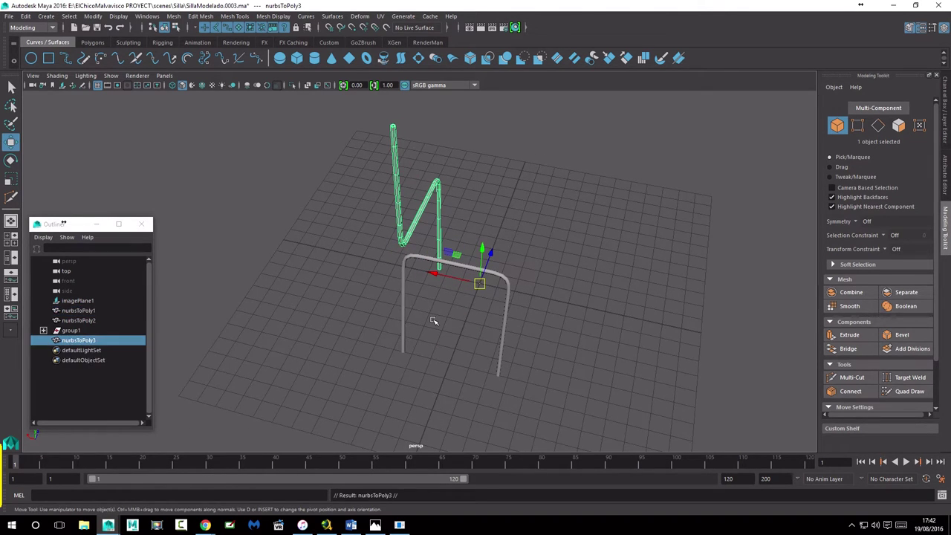
pyautogui.click(944, 115)
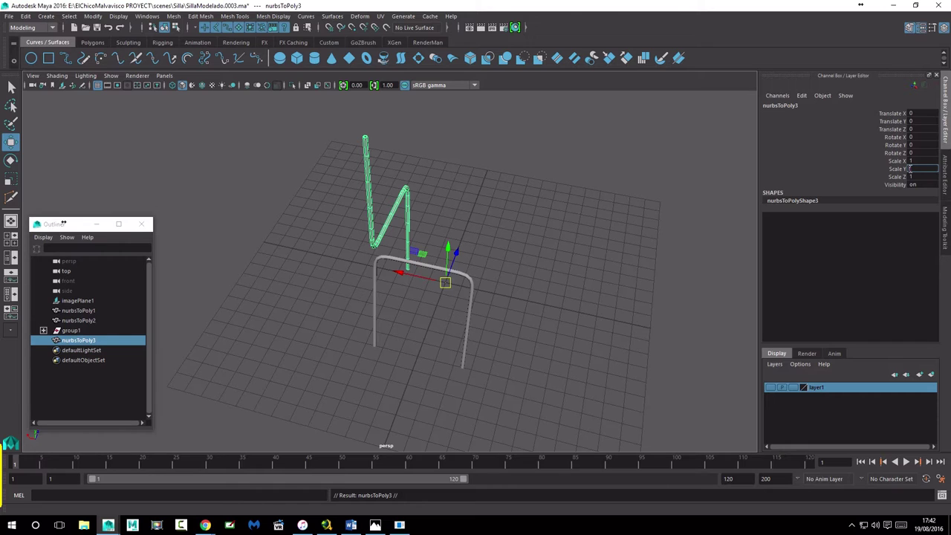
pyautogui.press('Return')
pyautogui.hotkey('ctrl', 'z')
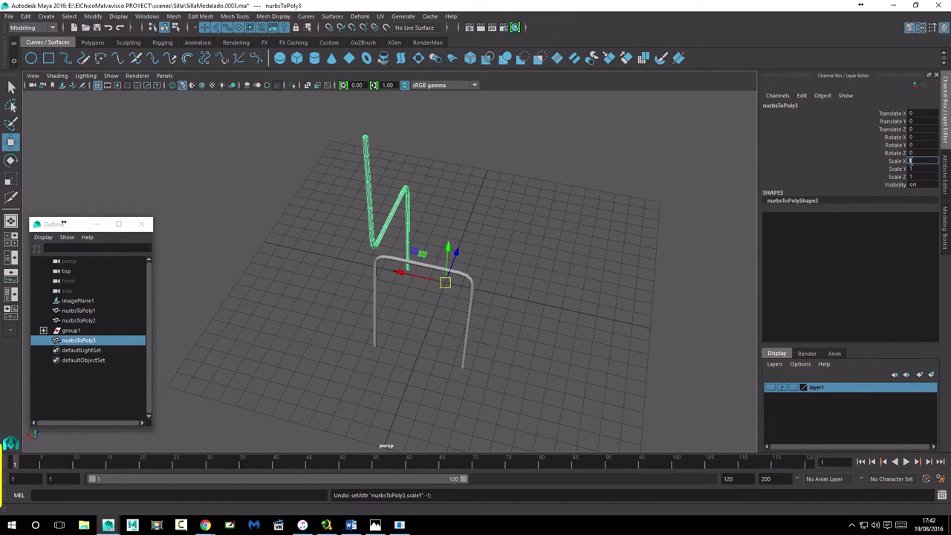
pyautogui.write('-1')
pyautogui.press('Return')
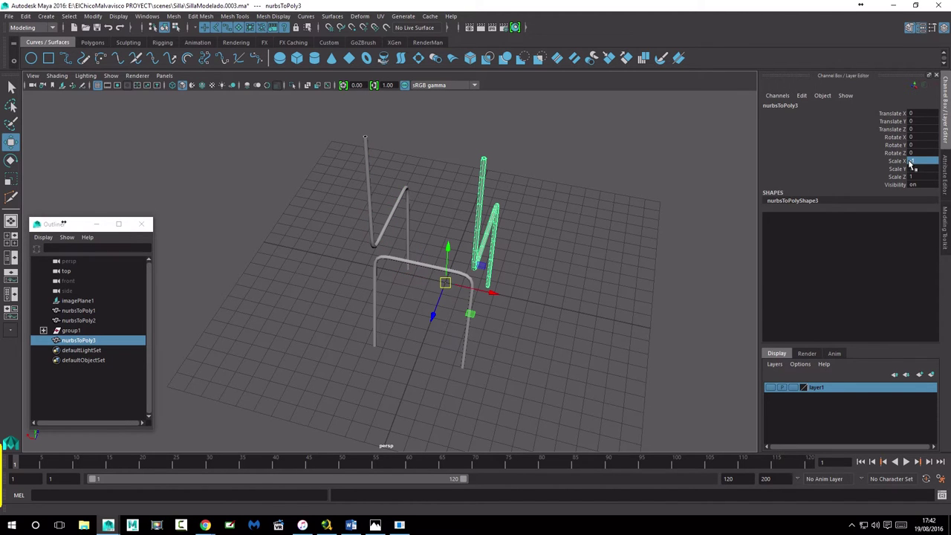
pyautogui.click(605, 272)
pyautogui.moveTo(605, 272)
pyautogui.keyDown('alt'); pyautogui.mouseDown()
pyautogui.moveTo(378, 277)
pyautogui.moveTo(597, 274)
pyautogui.moveTo(584, 289)
pyautogui.moveTo(505, 285)
pyautogui.moveTo(421, 302)
pyautogui.moveTo(405, 287)
pyautogui.moveTo(510, 278)
pyautogui.mouseUp(); pyautogui.keyUp('alt')
pyautogui.press('space')
pyautogui.press('space')
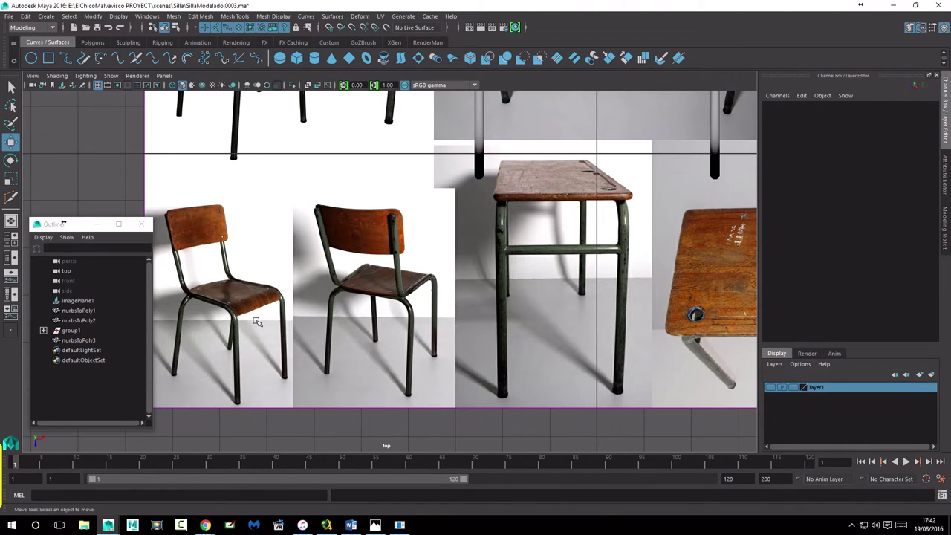
# - Orbit and zoom the perspective view around the chair, keeping nurbsToPoly3 selected
pyautogui.press('space')
pyautogui.press('space')
pyautogui.moveTo(628, 262)
pyautogui.keyDown('alt'); pyautogui.mouseDown()
pyautogui.moveTo(441, 287)
pyautogui.moveTo(518, 297)
pyautogui.moveTo(506, 300)
pyautogui.moveTo(365, 299)
pyautogui.moveTo(403, 295)
pyautogui.mouseUp(); pyautogui.keyUp('alt')
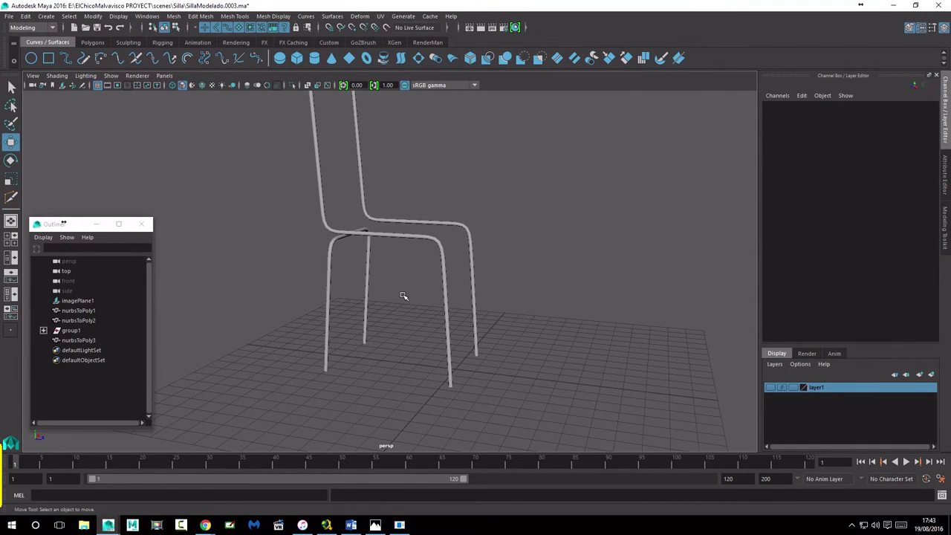
pyautogui.click(403, 238)
pyautogui.moveTo(362, 312)
pyautogui.keyDown('alt'); pyautogui.mouseDown()
pyautogui.moveTo(451, 313)
pyautogui.moveTo(455, 327)
pyautogui.mouseUp(); pyautogui.keyUp('alt')
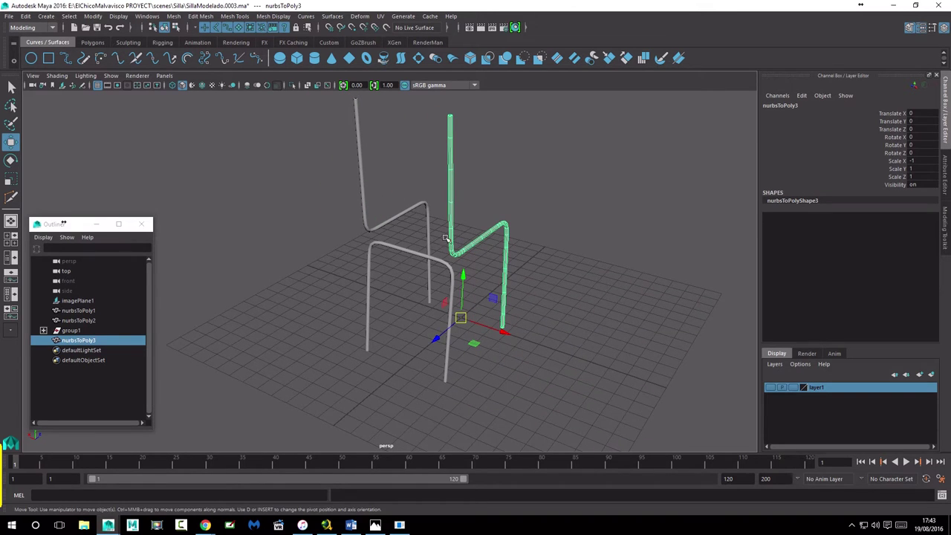
pyautogui.moveTo(455, 257)
pyautogui.keyDown('alt'); pyautogui.mouseDown(button='right')
pyautogui.moveTo(629, 265)
pyautogui.moveTo(571, 338)
pyautogui.mouseUp(button='right'); pyautogui.keyUp('alt')
pyautogui.keyDown('alt'); pyautogui.moveTo(571, 338); pyautogui.dragTo(540, 392); pyautogui.keyUp('alt')
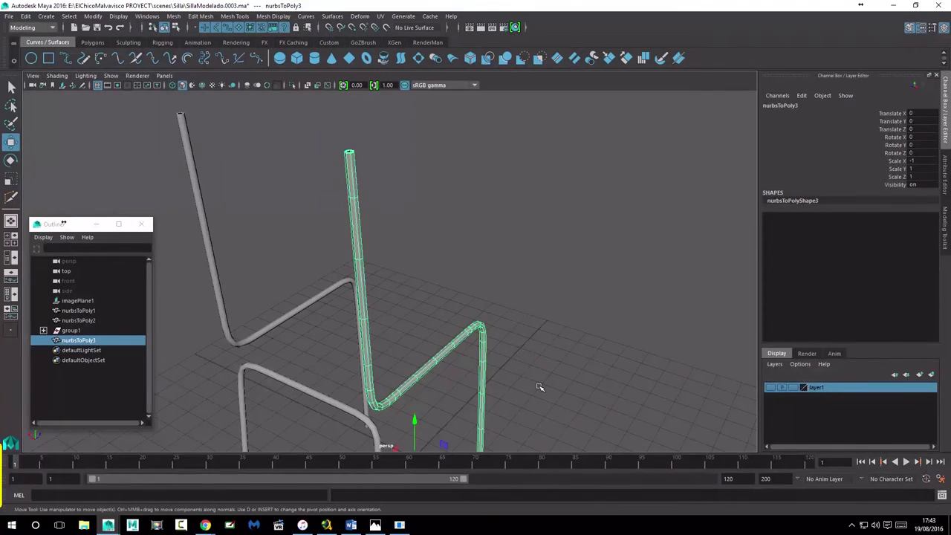
pyautogui.moveTo(358, 218)
pyautogui.keyDown('alt'); pyautogui.mouseDown()
pyautogui.moveTo(416, 341)
pyautogui.moveTo(501, 325)
pyautogui.moveTo(608, 325)
pyautogui.mouseUp(); pyautogui.keyUp('alt')
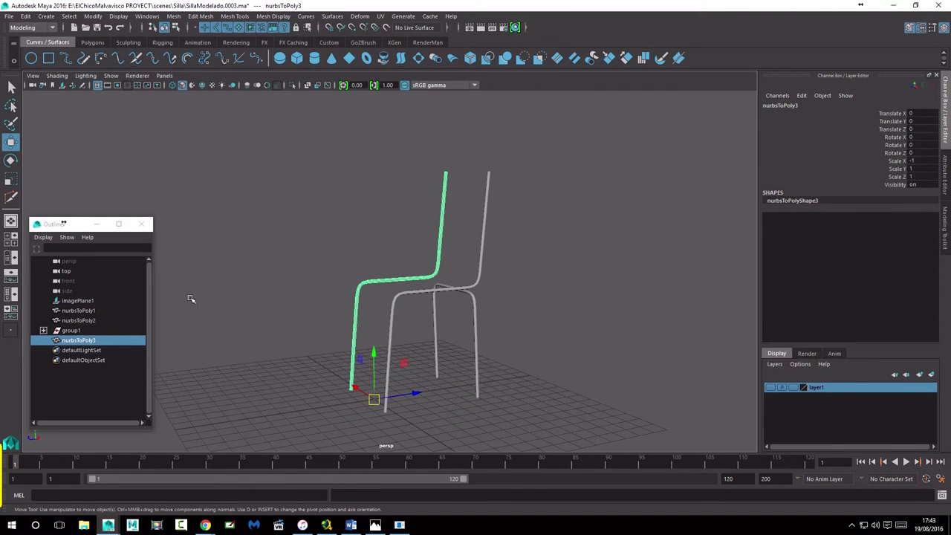
pyautogui.click(75, 342)
# - Hide the polygon tubes nurbsToPoly1–3 and expand group1 in the Outliner
pyautogui.keyDown('ctrl'); pyautogui.click(74, 320); pyautogui.keyUp('ctrl')
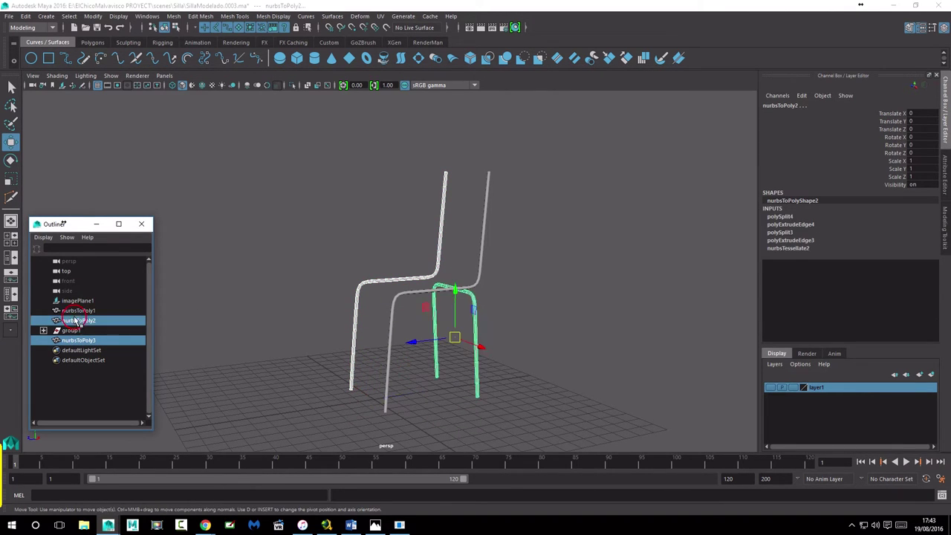
pyautogui.keyDown('ctrl'); pyautogui.click(74, 311); pyautogui.keyUp('ctrl')
pyautogui.hotkey('ctrl', 'h')
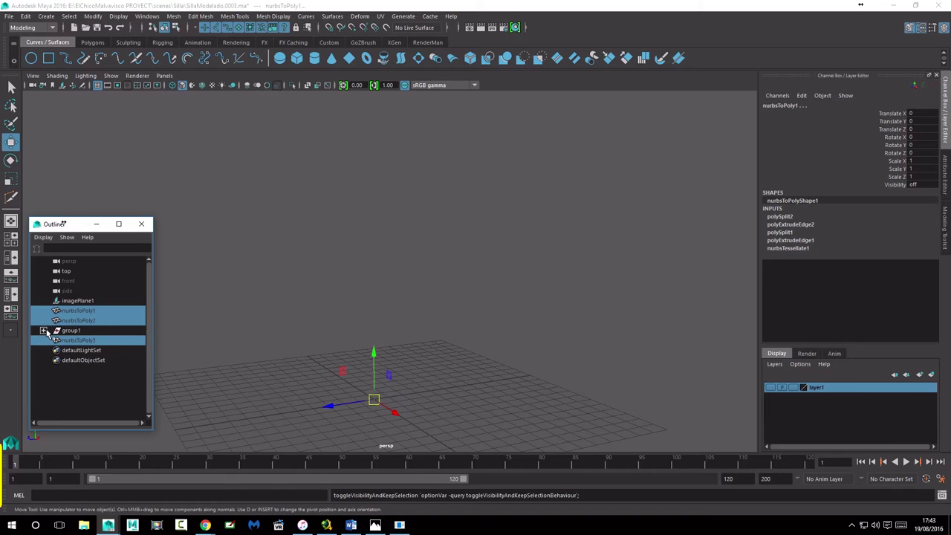
pyautogui.click(43, 330)
pyautogui.click(79, 370)
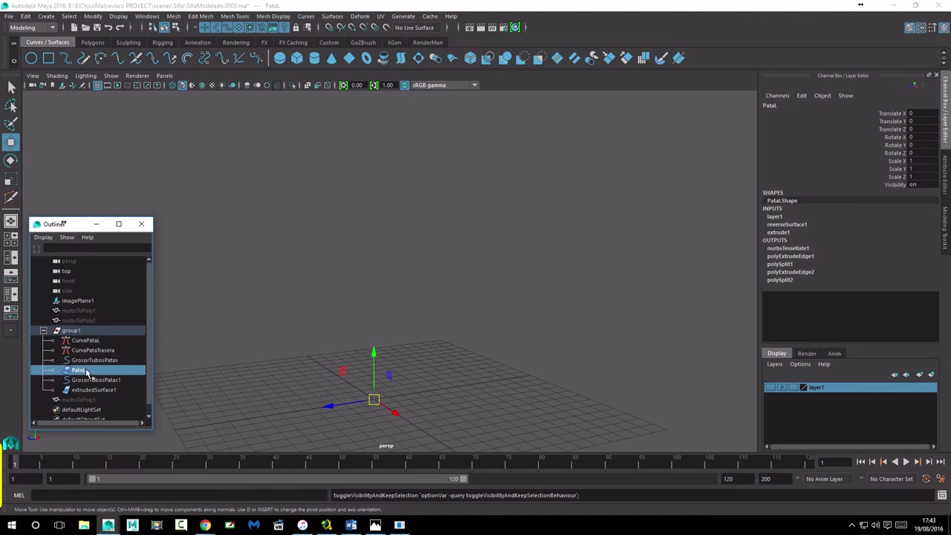
# - Make layer1 visible to reveal the NURBS chair
pyautogui.click(776, 390)
pyautogui.keyDown('alt'); pyautogui.moveTo(529, 325); pyautogui.dragTo(550, 329, button='middle'); pyautogui.keyUp('alt')
pyautogui.click(550, 329)
pyautogui.scroll(3, 452, 343)
pyautogui.scroll(3, 404, 297)
pyautogui.scroll(3, 424, 339)
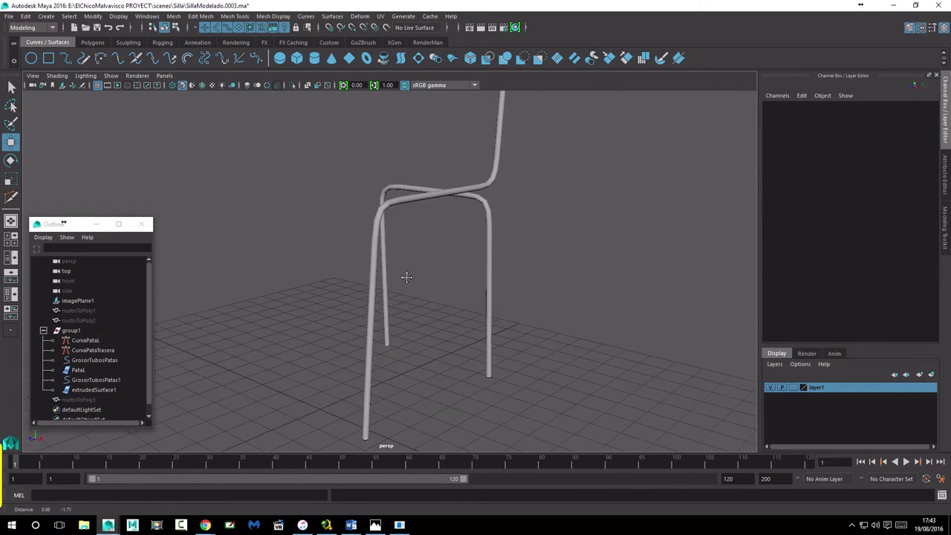
pyautogui.scroll(-1, 407, 277)
# - Set Scale X, Y and Z of profiles GrosorTubosPatas1 and GrosorTubosPatas to 1.5
pyautogui.click(80, 380)
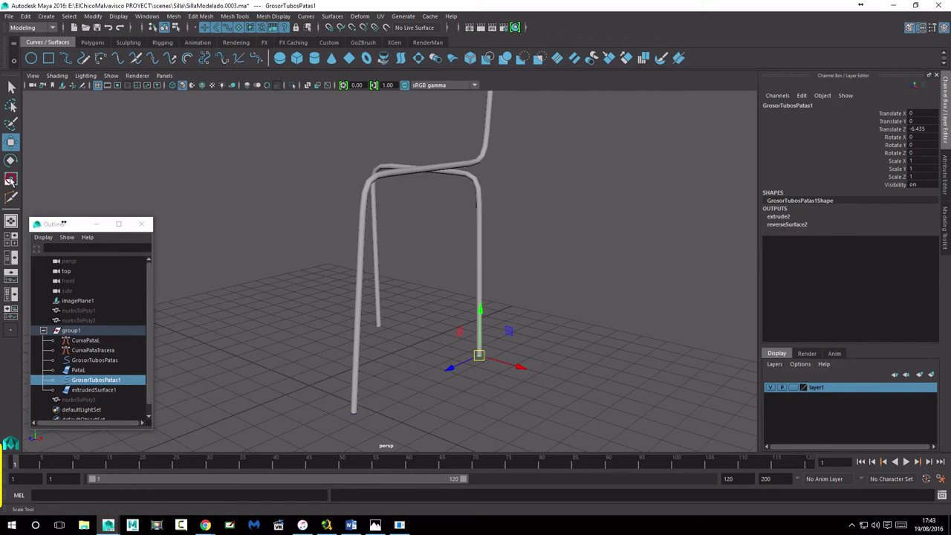
pyautogui.click(11, 179)
pyautogui.moveTo(479, 355); pyautogui.dragTo(481, 356)
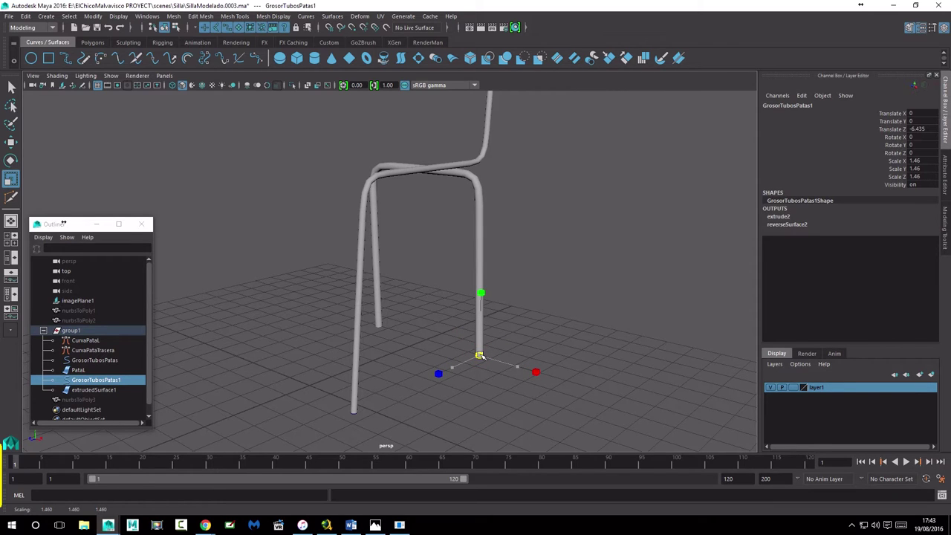
pyautogui.moveTo(917, 160); pyautogui.dragTo(922, 177)
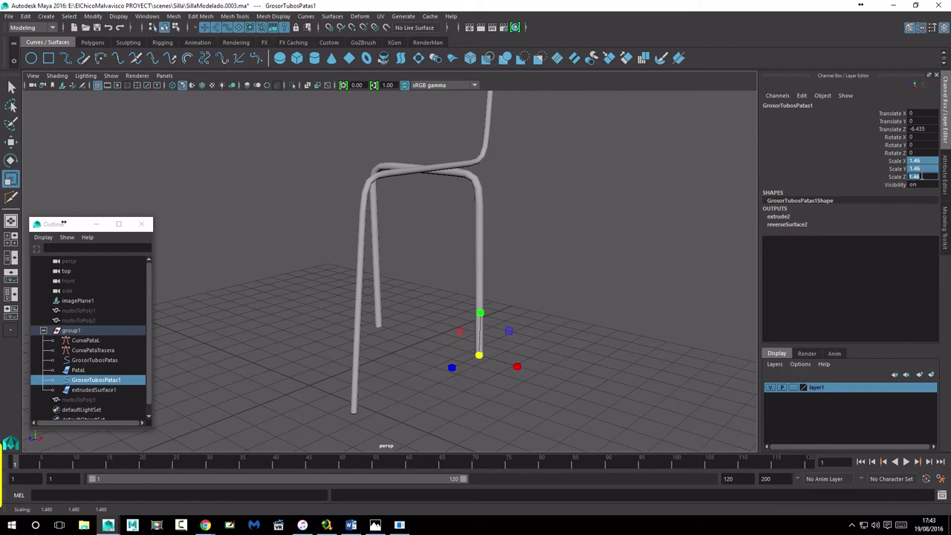
pyautogui.write('1.5')
pyautogui.press('Return')
pyautogui.click(84, 360)
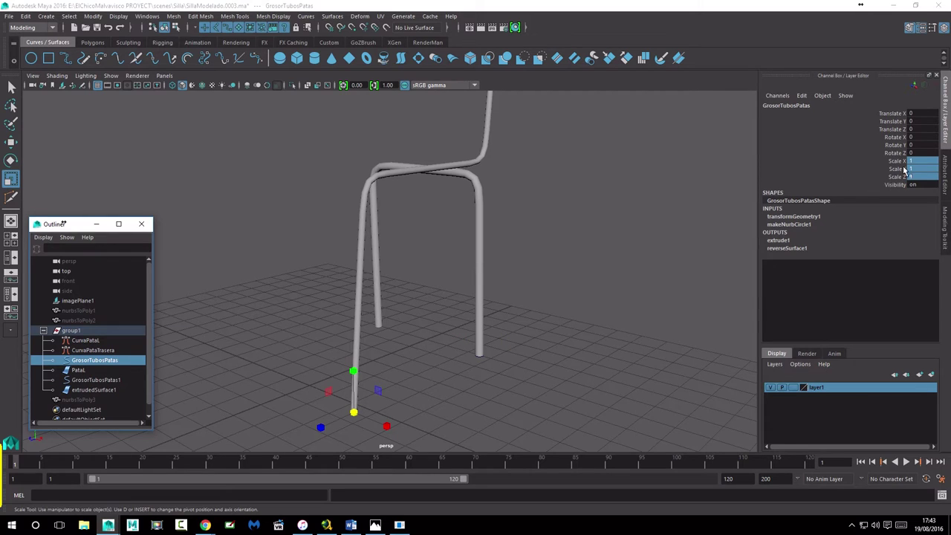
pyautogui.moveTo(912, 161); pyautogui.dragTo(920, 177)
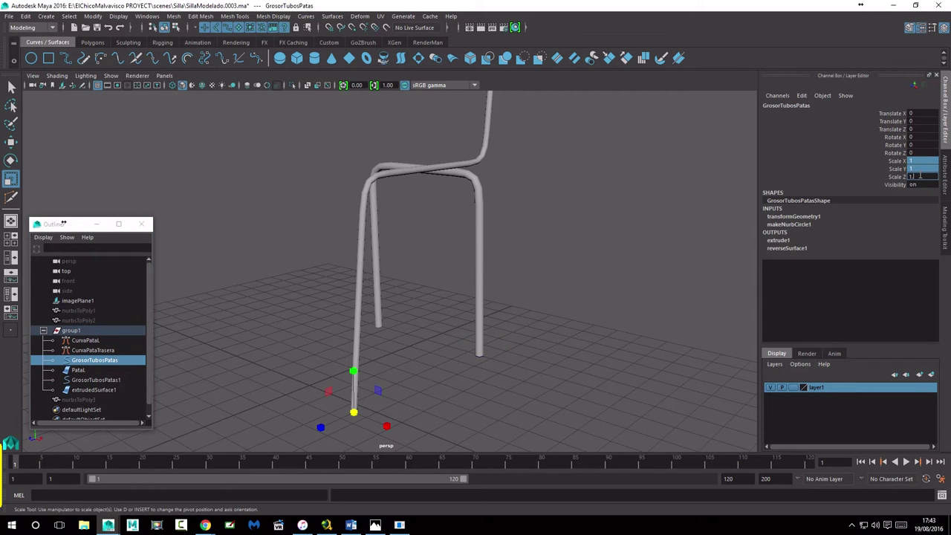
pyautogui.write('.5')
pyautogui.press('Return')
# - Delete the old polygon tubes nurbsToPoly1, nurbsToPoly2 and nurbsToPoly3
pyautogui.moveTo(531, 102)
pyautogui.keyDown('alt'); pyautogui.mouseDown()
pyautogui.moveTo(506, 219)
pyautogui.moveTo(377, 220)
pyautogui.mouseUp(); pyautogui.keyUp('alt')
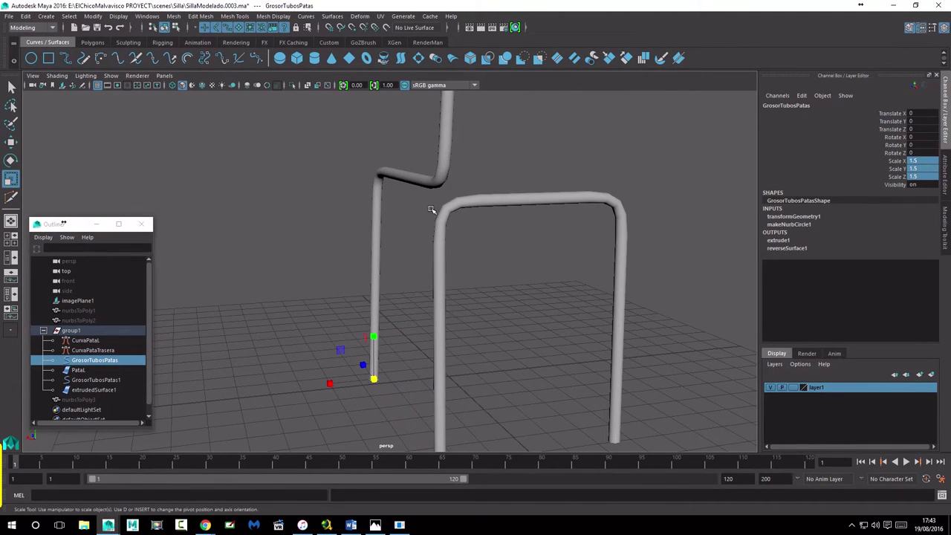
pyautogui.moveTo(433, 247)
pyautogui.keyDown('alt'); pyautogui.mouseDown()
pyautogui.moveTo(488, 251)
pyautogui.moveTo(532, 212)
pyautogui.mouseUp(); pyautogui.keyUp('alt')
pyautogui.scroll(-1, 90, 387)
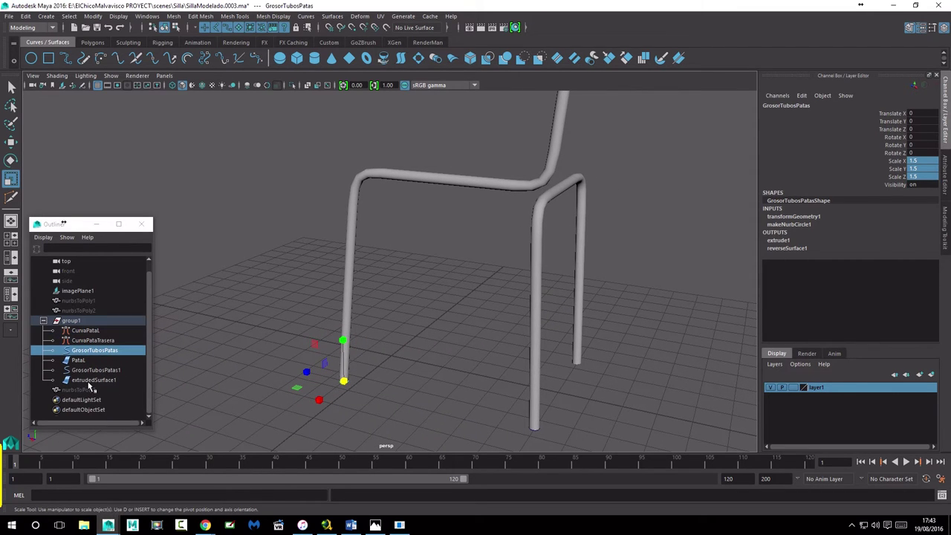
pyautogui.click(82, 390)
pyautogui.keyDown('ctrl'); pyautogui.moveTo(74, 310); pyautogui.dragTo(75, 301); pyautogui.keyUp('ctrl')
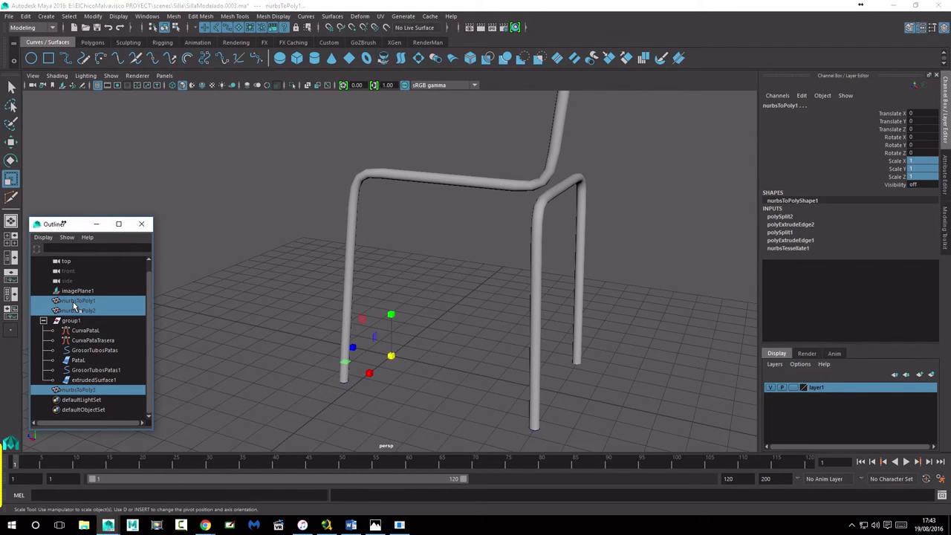
pyautogui.press('Delete')
pyautogui.moveTo(556, 347)
pyautogui.keyDown('alt'); pyautogui.mouseDown()
pyautogui.moveTo(471, 319)
pyautogui.moveTo(498, 324)
pyautogui.mouseUp(); pyautogui.keyUp('alt')
pyautogui.moveTo(497, 325)
pyautogui.keyDown('alt'); pyautogui.mouseDown(button='middle')
pyautogui.moveTo(484, 293)
pyautogui.moveTo(461, 312)
pyautogui.mouseUp(button='middle'); pyautogui.keyUp('alt')
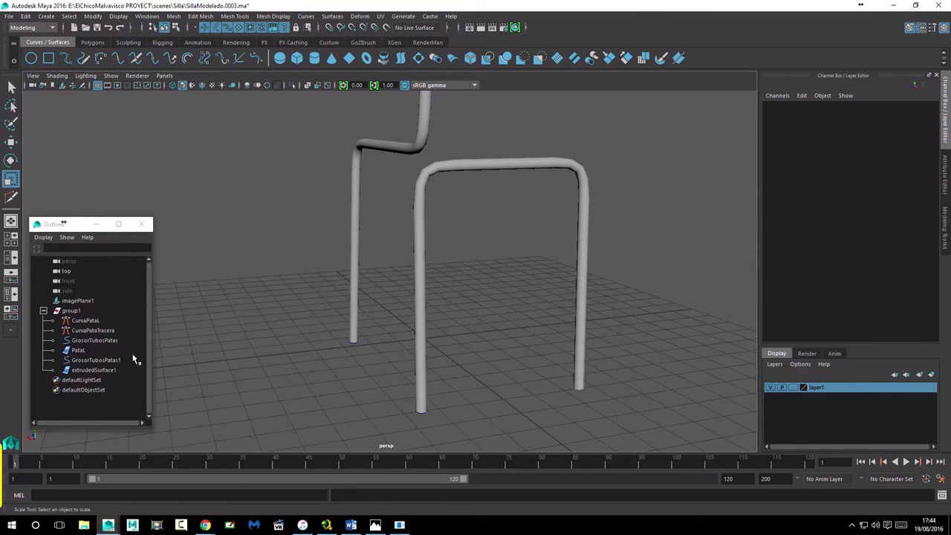
# - Set the GrosorTubosPatas1 profile's scale to 2 on all axes
pyautogui.moveTo(531, 295)
pyautogui.keyDown('alt'); pyautogui.mouseDown()
pyautogui.moveTo(438, 290)
pyautogui.moveTo(408, 302)
pyautogui.moveTo(555, 290)
pyautogui.moveTo(486, 297)
pyautogui.moveTo(476, 286)
pyautogui.mouseUp(); pyautogui.keyUp('alt')
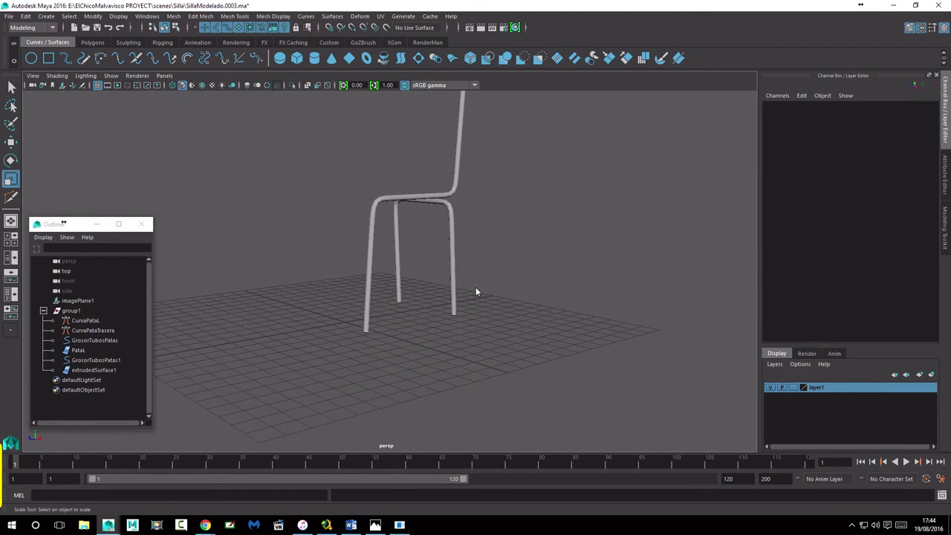
pyautogui.press('space')
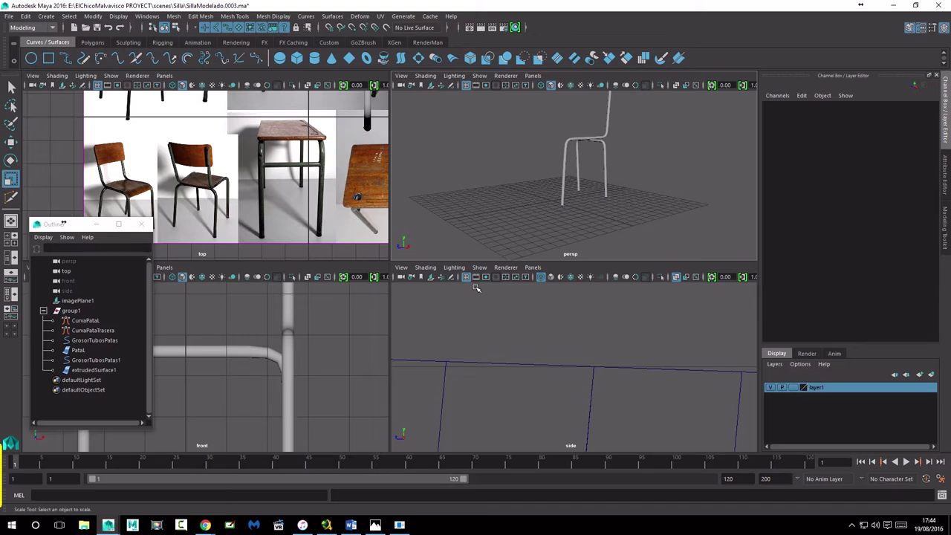
pyautogui.press('space')
pyautogui.click(93, 361)
pyautogui.click(816, 197)
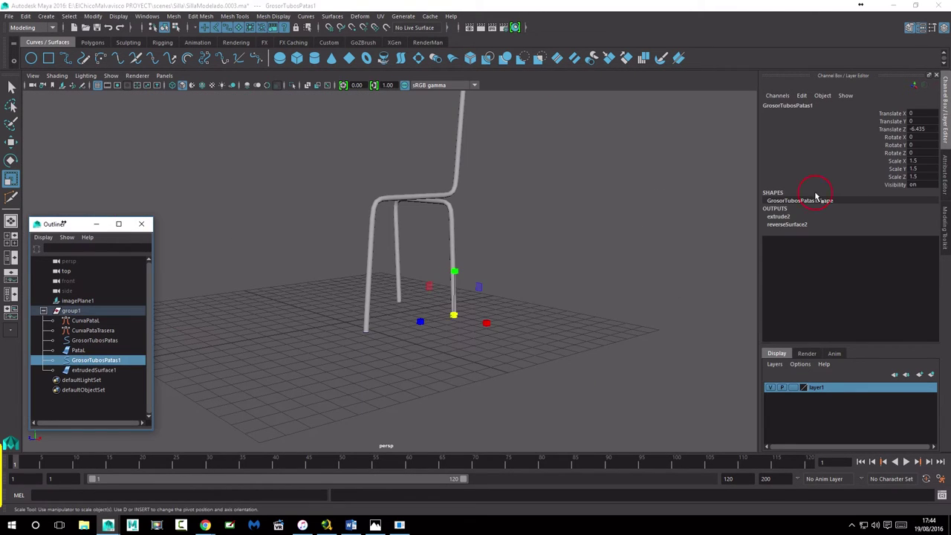
pyautogui.moveTo(905, 176); pyautogui.dragTo(903, 161)
pyautogui.click(920, 177)
pyautogui.write('2')
pyautogui.press('Return')
# - Reduce the GrosorTubosPatas1 profile's scale to 1.75 on all axes
pyautogui.click(560, 283)
pyautogui.moveTo(561, 282)
pyautogui.keyDown('alt'); pyautogui.mouseDown()
pyautogui.moveTo(450, 287)
pyautogui.moveTo(461, 286)
pyautogui.mouseUp(); pyautogui.keyUp('alt')
pyautogui.press('space')
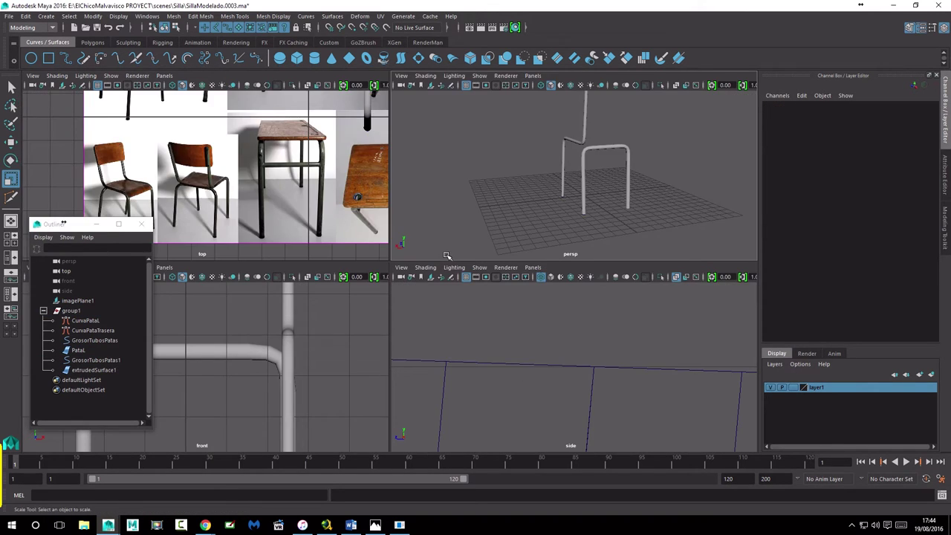
pyautogui.press('space')
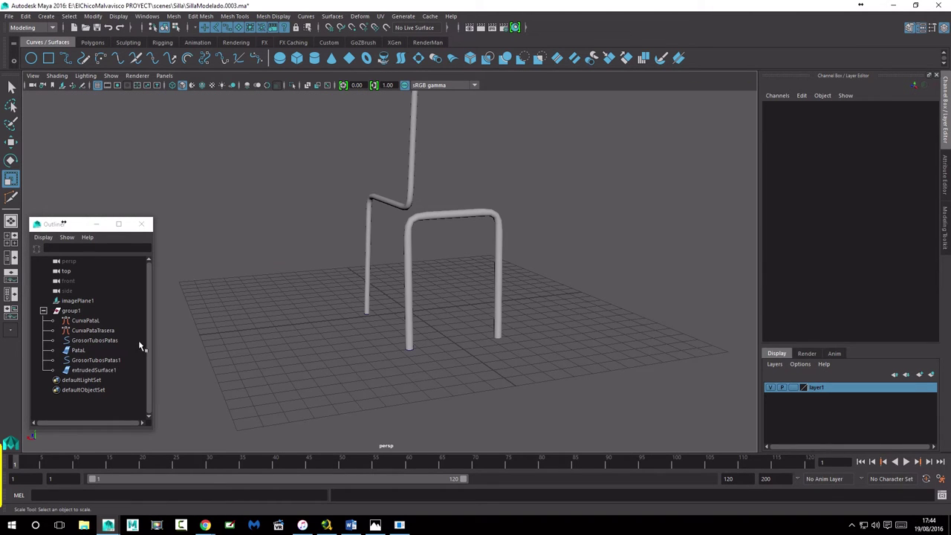
pyautogui.click(85, 360)
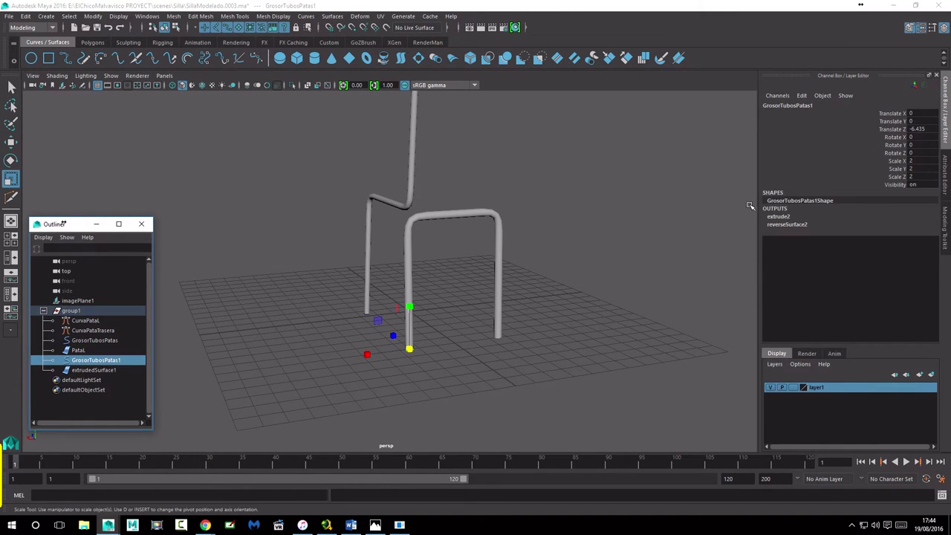
pyautogui.moveTo(912, 161); pyautogui.dragTo(916, 177)
pyautogui.press('Return')
# - Enter new scale values for the GrosorTubosPatas profile in the Channel Box
pyautogui.keyDown('alt'); pyautogui.moveTo(429, 245); pyautogui.dragTo(565, 237); pyautogui.keyUp('alt')
pyautogui.moveTo(913, 160); pyautogui.dragTo(916, 177)
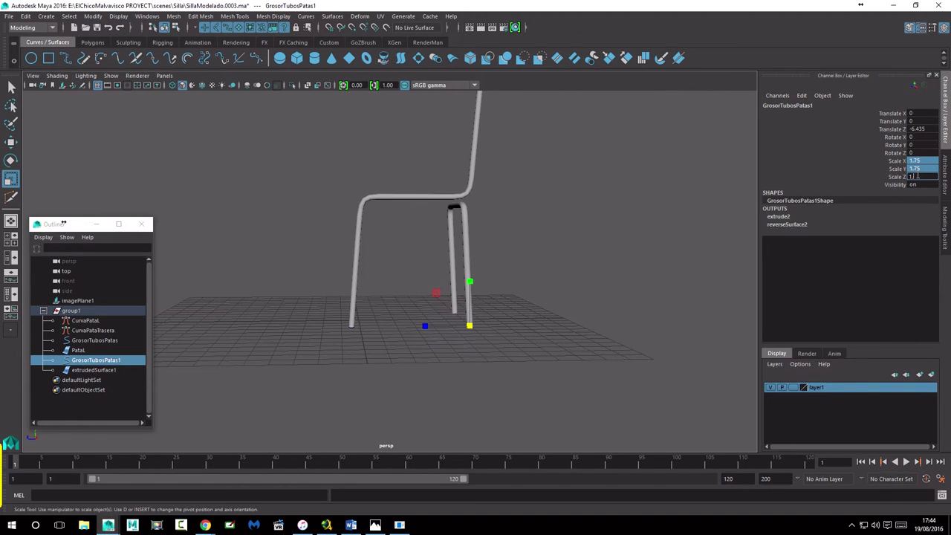
pyautogui.keyDown('alt'); pyautogui.moveTo(538, 251); pyautogui.dragTo(570, 252); pyautogui.keyUp('alt')
pyautogui.click(75, 341)
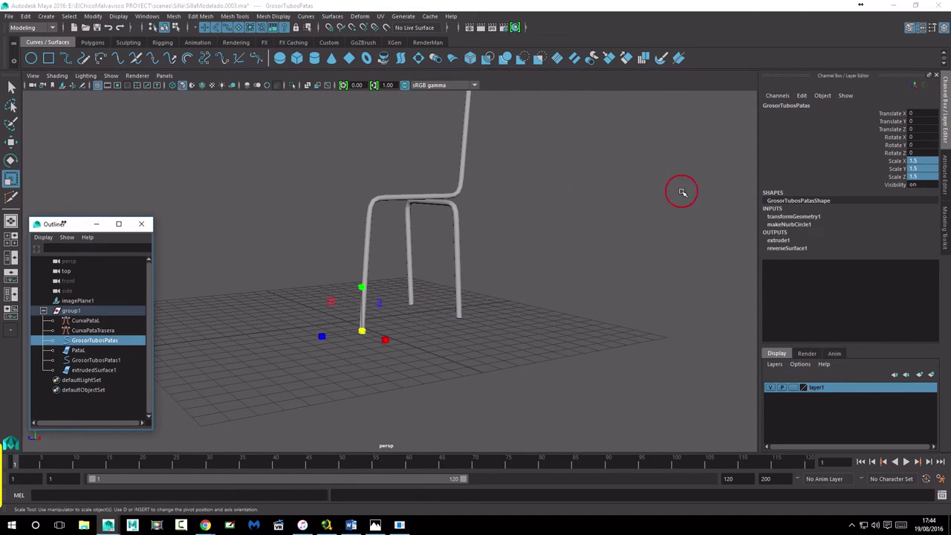
pyautogui.moveTo(913, 161); pyautogui.dragTo(918, 177)
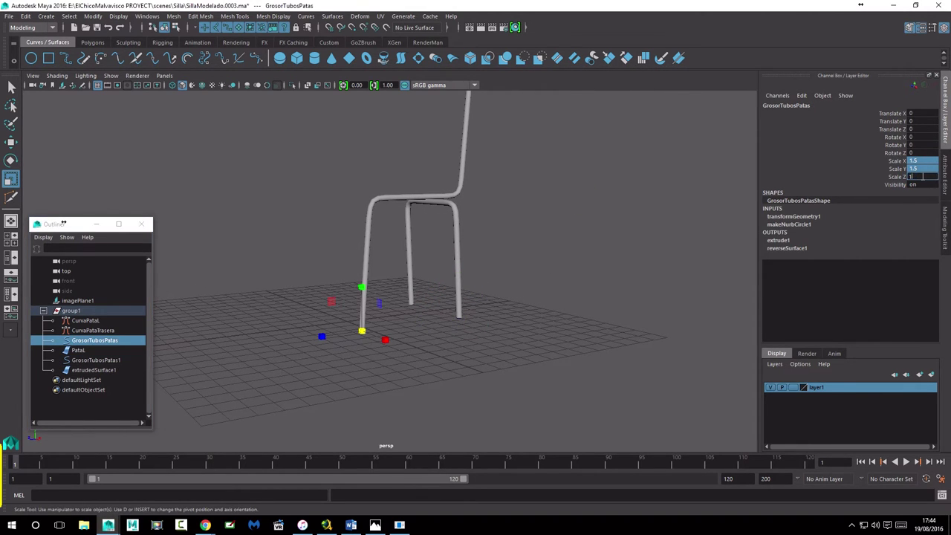
pyautogui.write('.7')
pyautogui.press('Return')
pyautogui.click(511, 193)
pyautogui.moveTo(511, 193)
pyautogui.keyDown('alt'); pyautogui.mouseDown()
pyautogui.moveTo(495, 212)
pyautogui.moveTo(417, 205)
pyautogui.moveTo(435, 209)
pyautogui.moveTo(418, 235)
pyautogui.mouseUp(); pyautogui.keyUp('alt')
pyautogui.press('space')
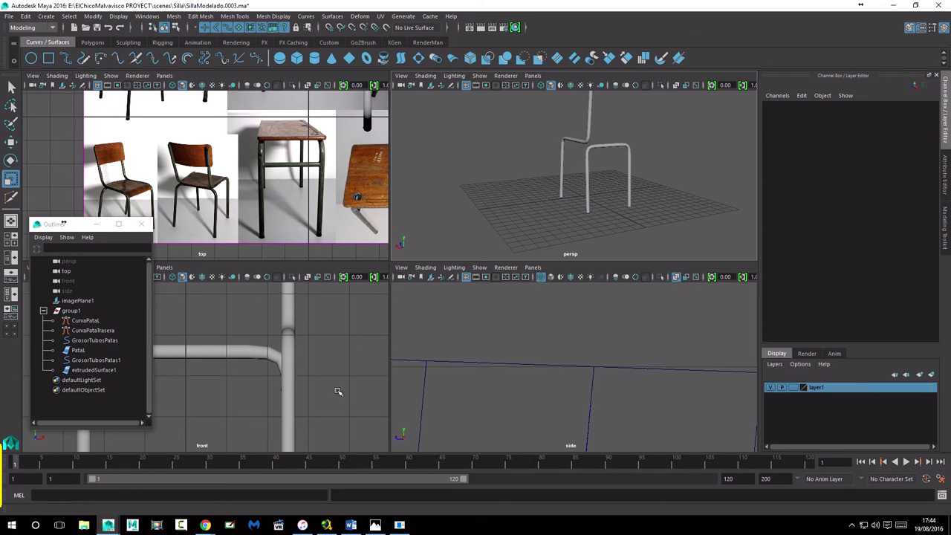
# - Toggle layer1's visibility and template display, returning the tubes to normal shading
pyautogui.press('space')
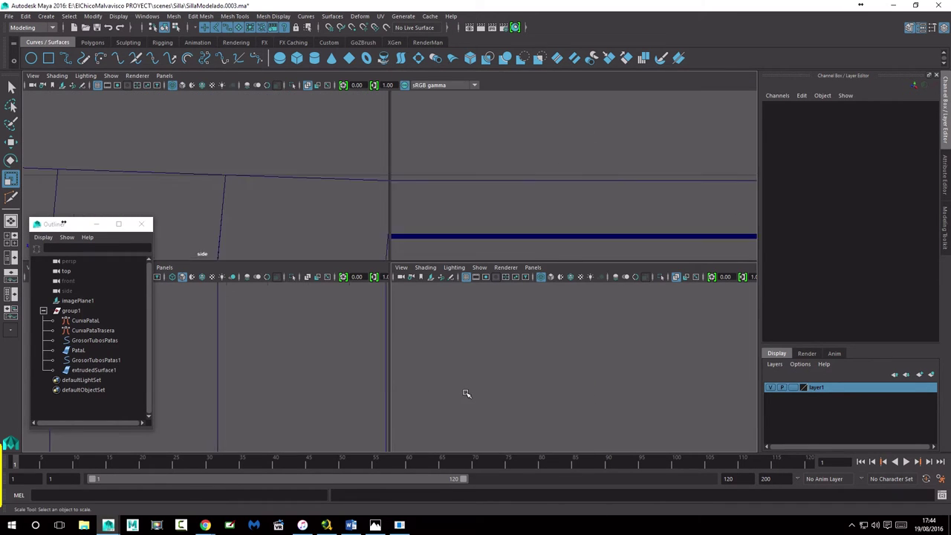
pyautogui.scroll(-5, 466, 391)
pyautogui.keyDown('alt'); pyautogui.moveTo(439, 373); pyautogui.dragTo(455, 310, button='middle'); pyautogui.keyUp('alt')
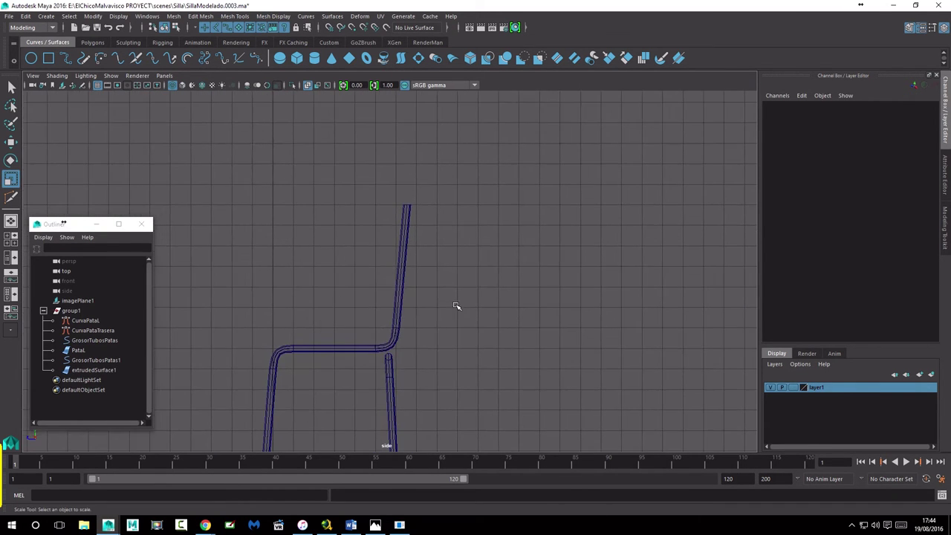
pyautogui.press('space')
pyautogui.press('space')
pyautogui.moveTo(287, 353)
pyautogui.keyDown('alt'); pyautogui.mouseDown(button='middle')
pyautogui.moveTo(408, 314)
pyautogui.moveTo(409, 325)
pyautogui.mouseUp(button='middle'); pyautogui.keyUp('alt')
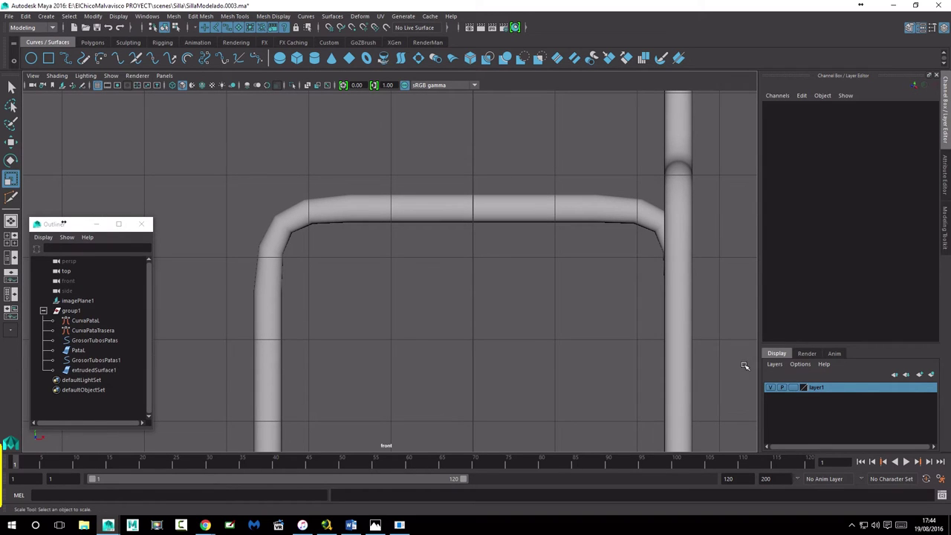
pyautogui.doubleClick(772, 389)
pyautogui.click(794, 388)
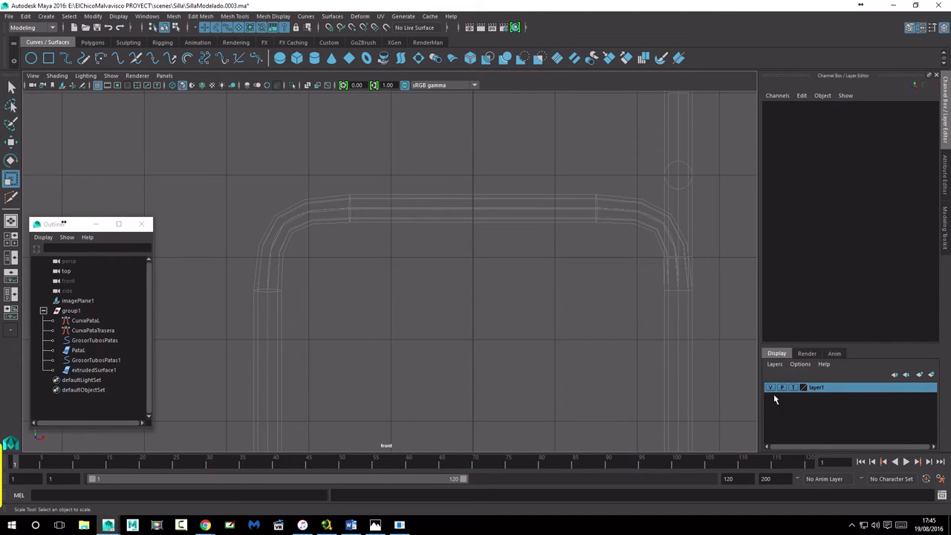
pyautogui.click(793, 388)
pyautogui.click(793, 388)
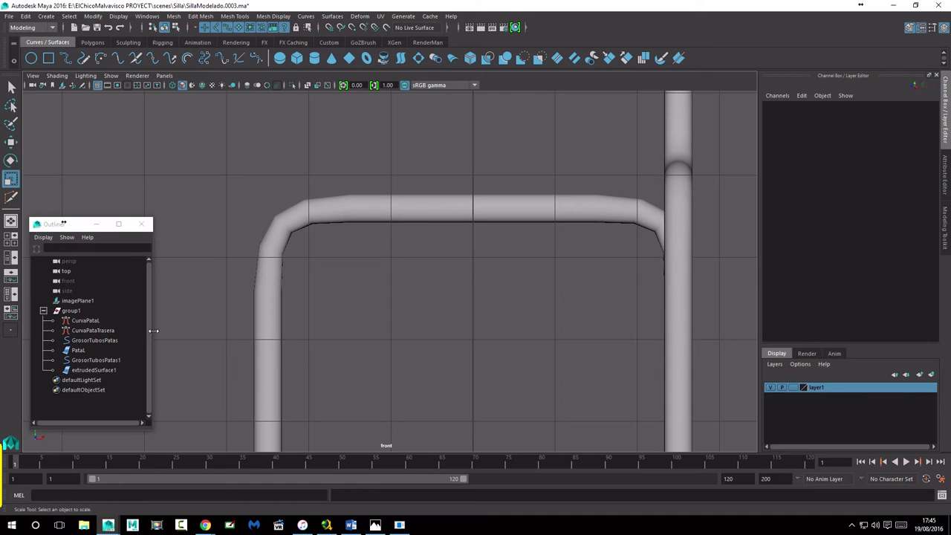
# - Put CurvaPataL and CurvaPataTrasera on new layer2 and template layer1's tubes
pyautogui.click(88, 321)
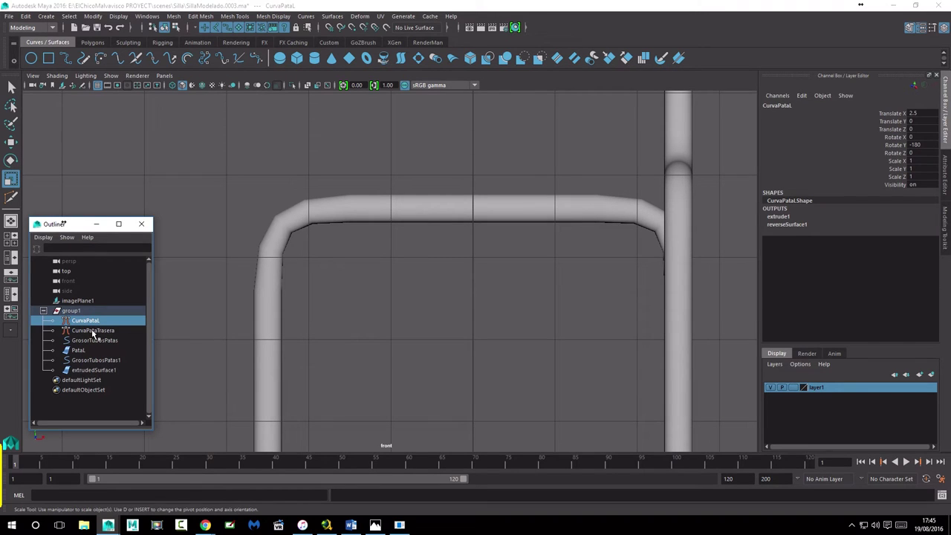
pyautogui.keyDown('ctrl'); pyautogui.click(94, 330); pyautogui.keyUp('ctrl')
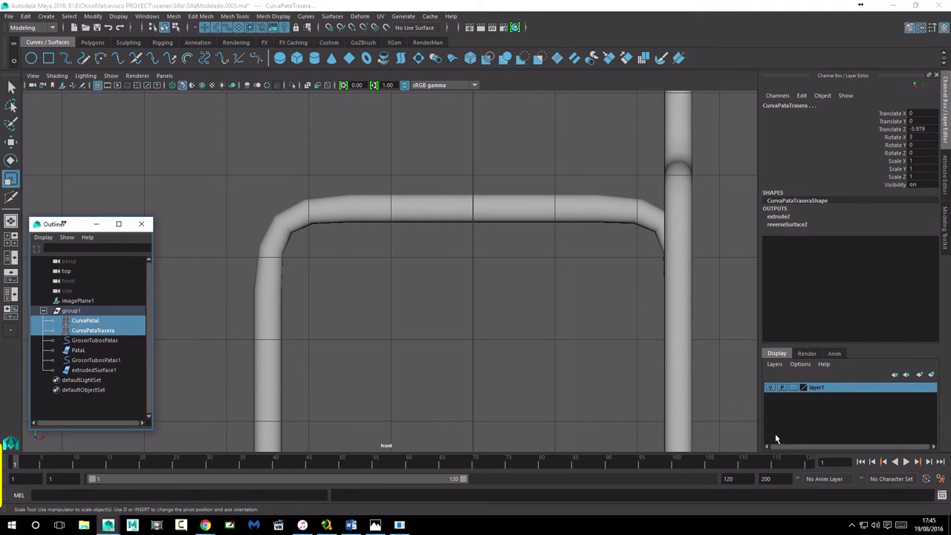
pyautogui.click(931, 375)
pyautogui.click(771, 388)
pyautogui.click(772, 388)
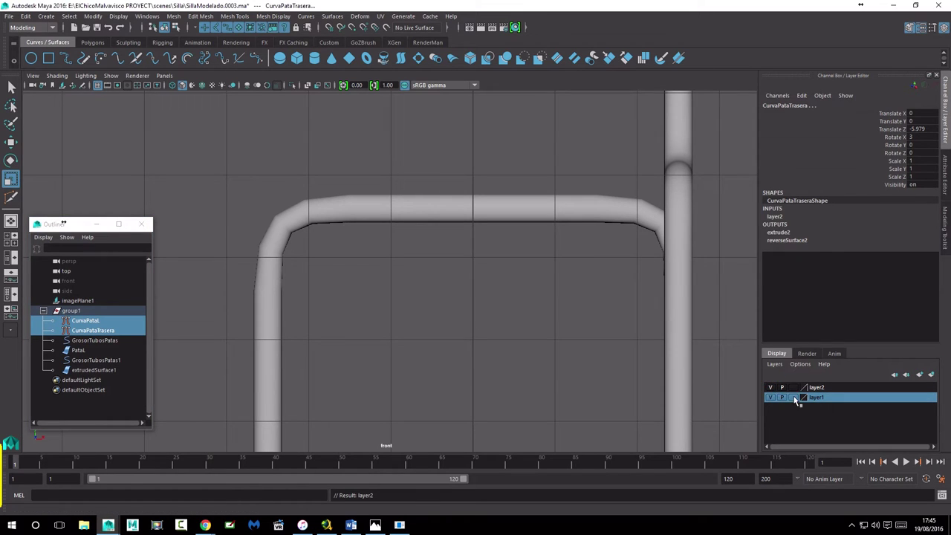
pyautogui.click(794, 399)
pyautogui.click(448, 320)
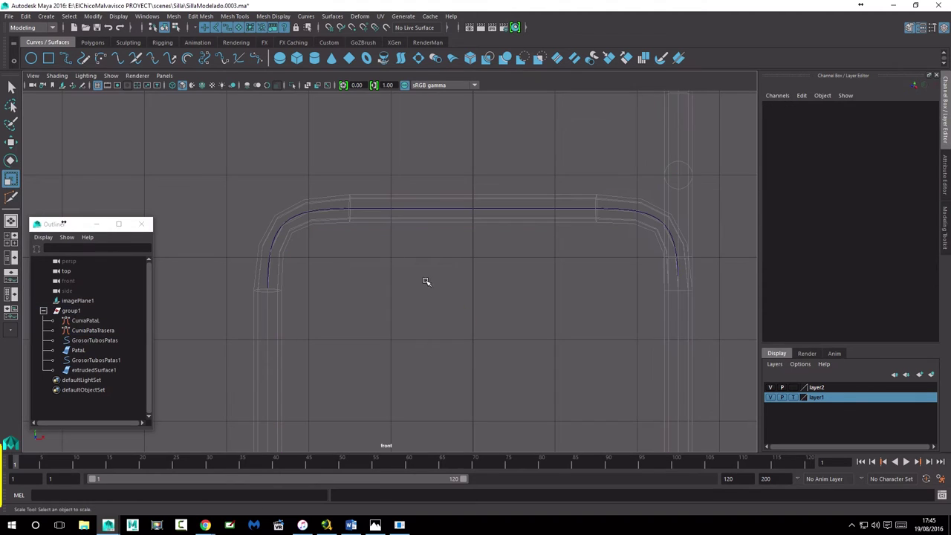
pyautogui.click(372, 208)
# - Select the top control vertices of CurvaPataTrasera and raise them in the perspective view
pyautogui.moveTo(371, 208); pyautogui.dragTo(325, 208, button='right')
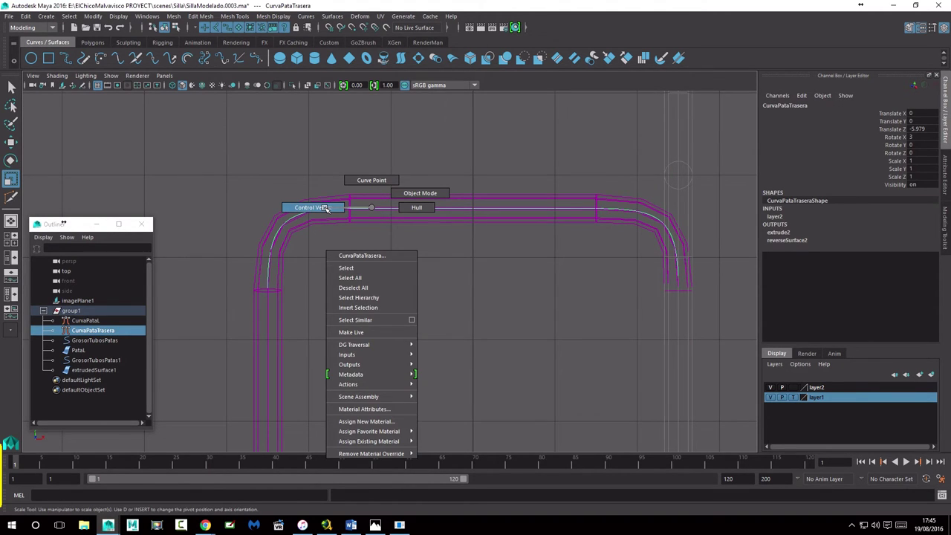
pyautogui.moveTo(219, 165)
pyautogui.mouseDown()
pyautogui.moveTo(711, 338)
pyautogui.moveTo(725, 324)
pyautogui.mouseUp()
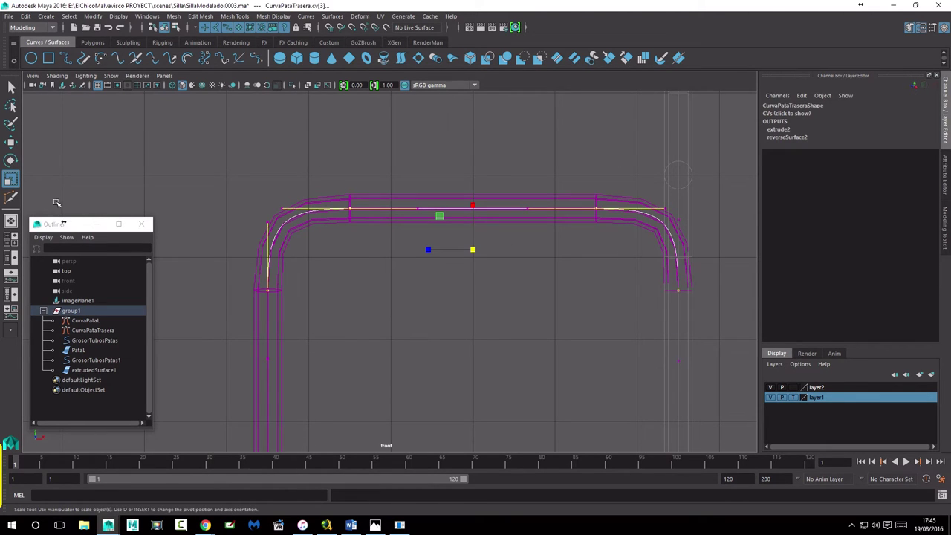
pyautogui.click(11, 141)
pyautogui.press('space')
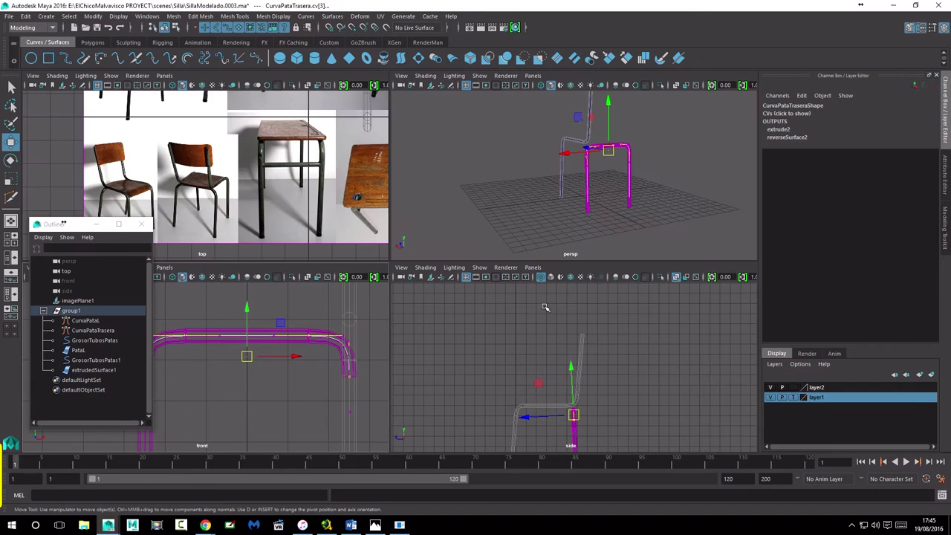
pyautogui.press('space')
pyautogui.scroll(3, 533, 223)
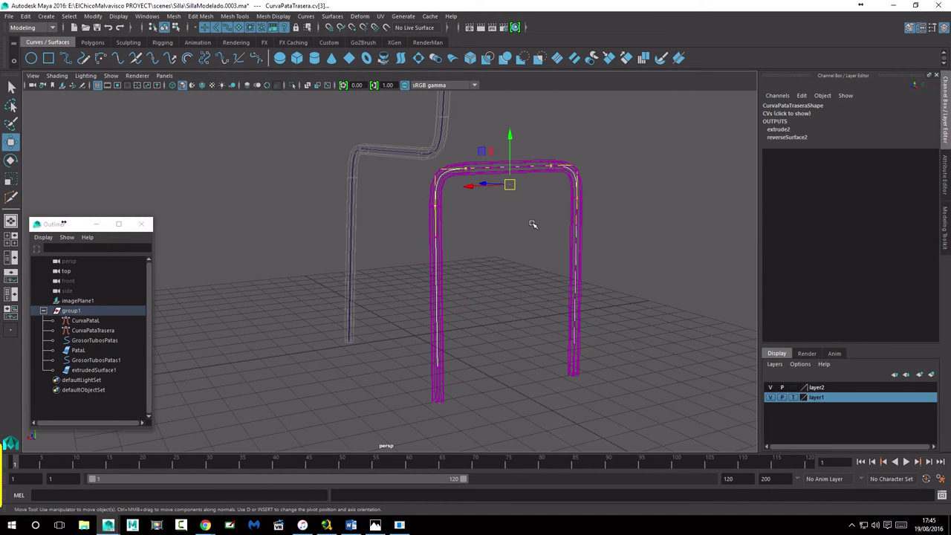
pyautogui.moveTo(512, 149)
pyautogui.mouseDown()
pyautogui.moveTo(511, 131)
pyautogui.moveTo(550, 178)
pyautogui.mouseUp()
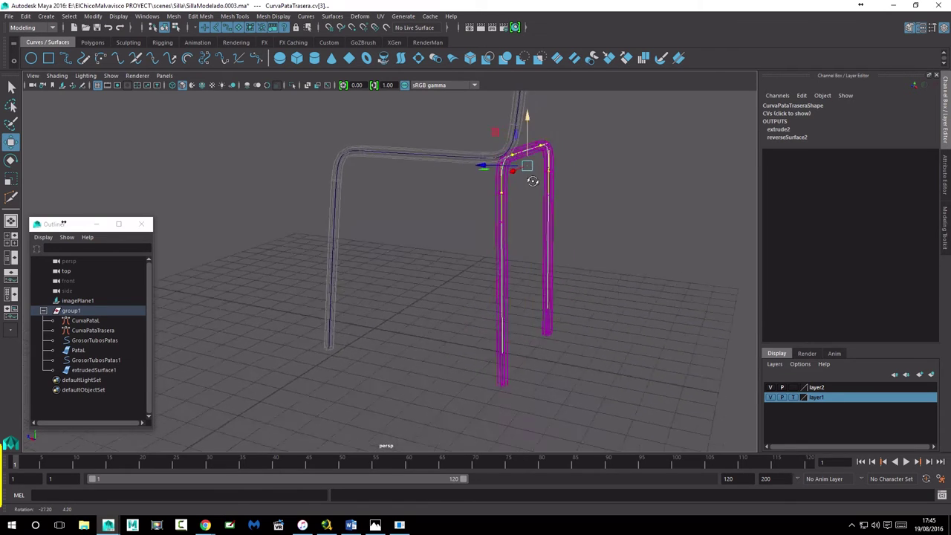
# - Set layer1's tubes to reference (R) display, then lower the curve's top vertices slightly
pyautogui.click(794, 398)
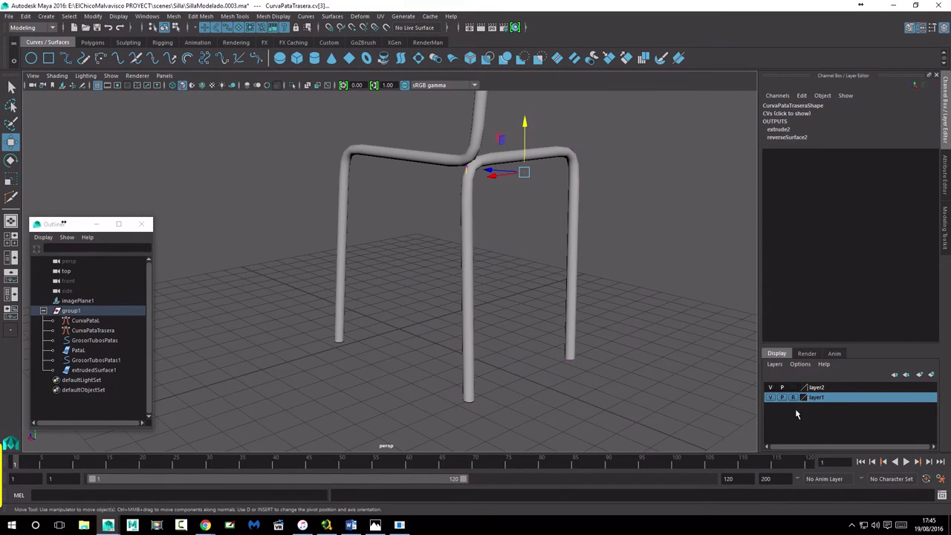
pyautogui.keyDown('alt'); pyautogui.moveTo(582, 268); pyautogui.dragTo(539, 266); pyautogui.keyUp('alt')
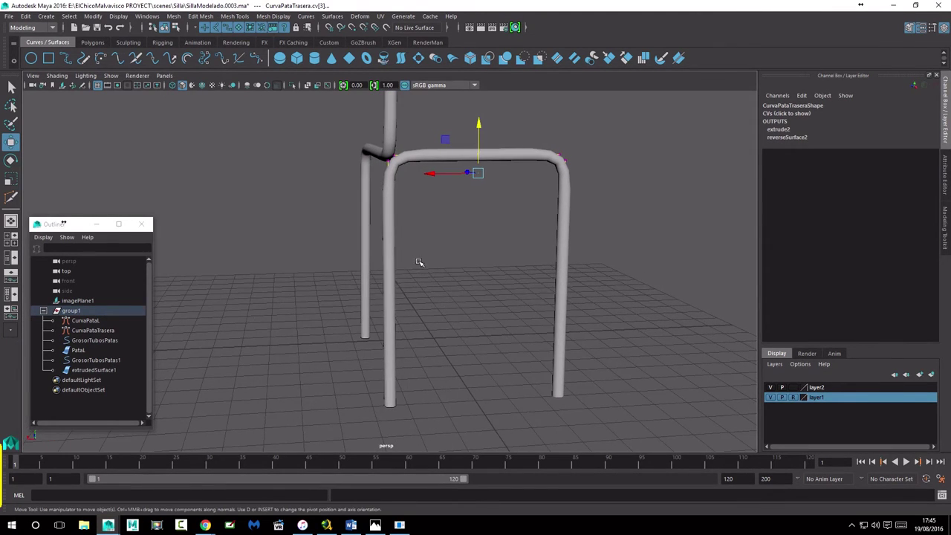
pyautogui.press('space')
pyautogui.press('space')
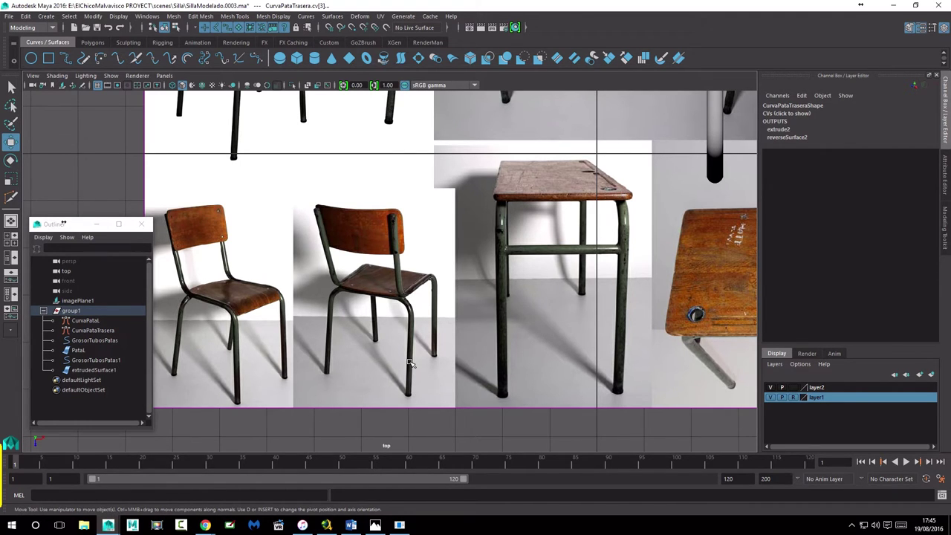
pyautogui.press('space')
pyautogui.press('space')
pyautogui.moveTo(452, 280)
pyautogui.keyDown('alt'); pyautogui.mouseDown()
pyautogui.moveTo(423, 281)
pyautogui.moveTo(433, 281)
pyautogui.mouseUp(); pyautogui.keyUp('alt')
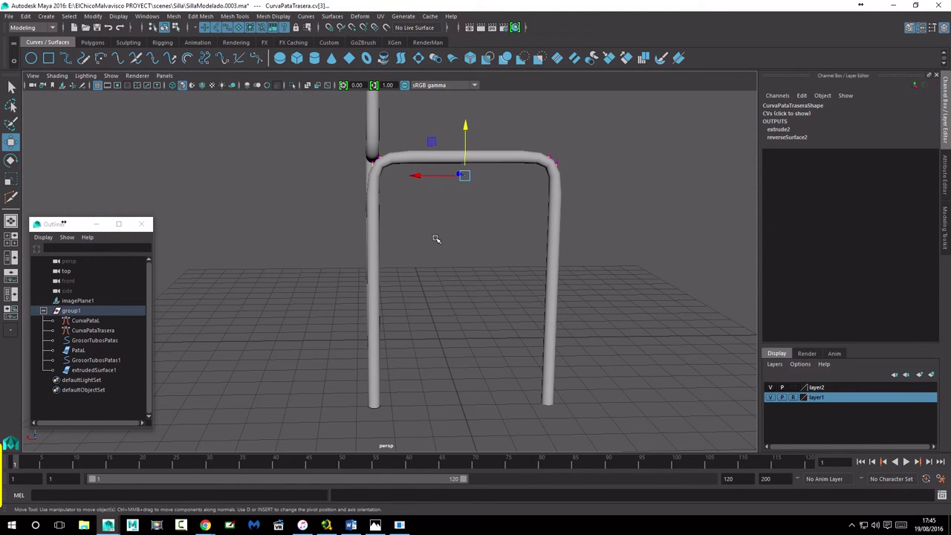
pyautogui.moveTo(465, 126); pyautogui.dragTo(466, 135)
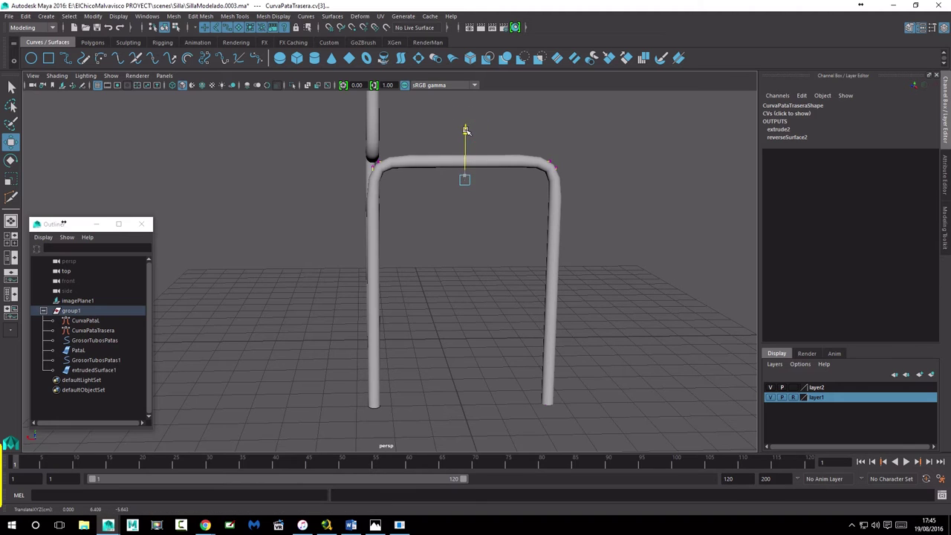
# - In the side view, nudge the top vertex down so the leg tube meets the back piece
pyautogui.press('space')
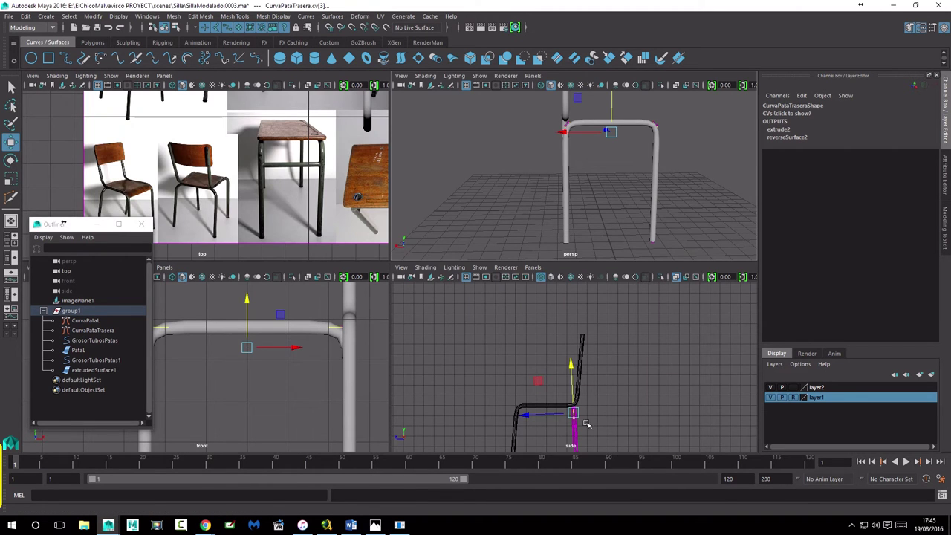
pyautogui.press('space')
pyautogui.scroll(3, 431, 378)
pyautogui.moveTo(431, 378)
pyautogui.keyDown('alt'); pyautogui.mouseDown(button='middle')
pyautogui.moveTo(486, 275)
pyautogui.moveTo(453, 289)
pyautogui.mouseUp(button='middle'); pyautogui.keyUp('alt')
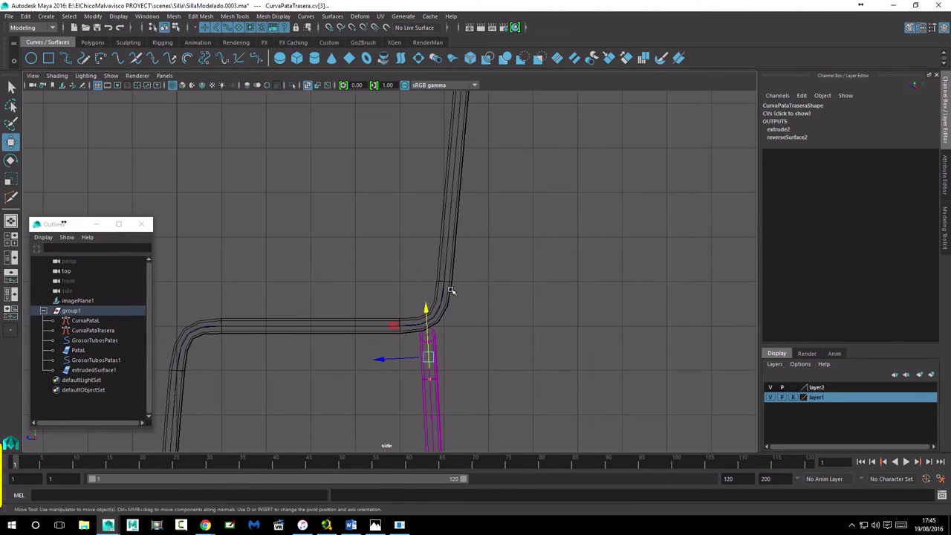
pyautogui.moveTo(427, 309); pyautogui.dragTo(426, 314)
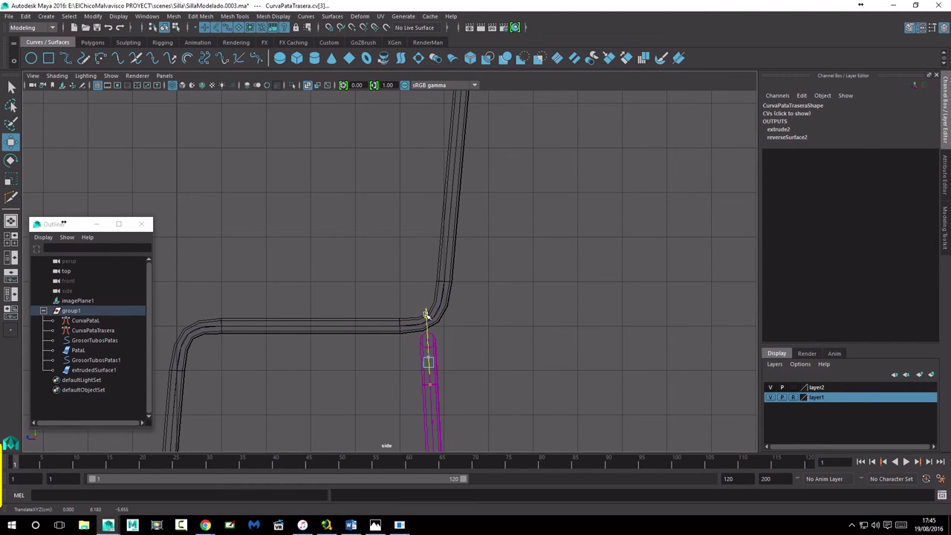
pyautogui.press('space')
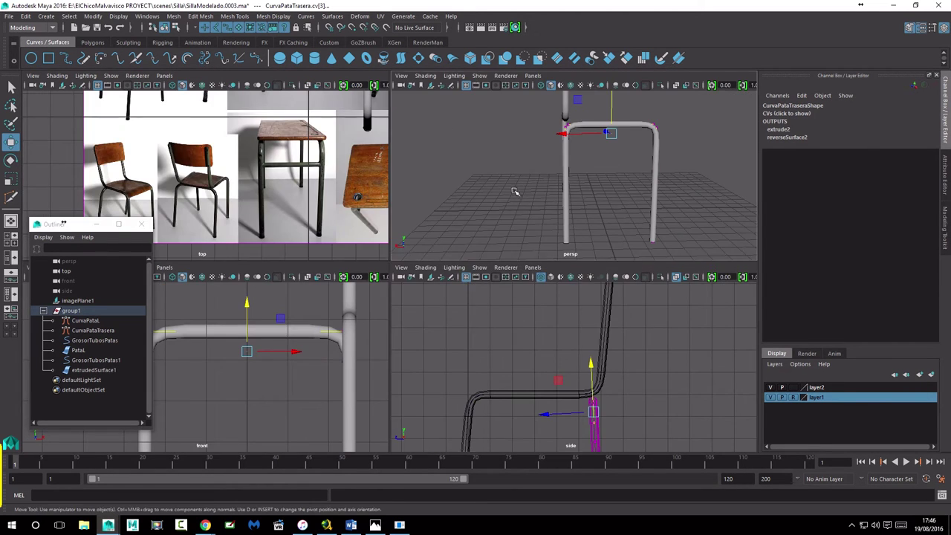
pyautogui.press('space')
pyautogui.keyDown('alt'); pyautogui.moveTo(518, 207); pyautogui.dragTo(609, 204); pyautogui.keyUp('alt')
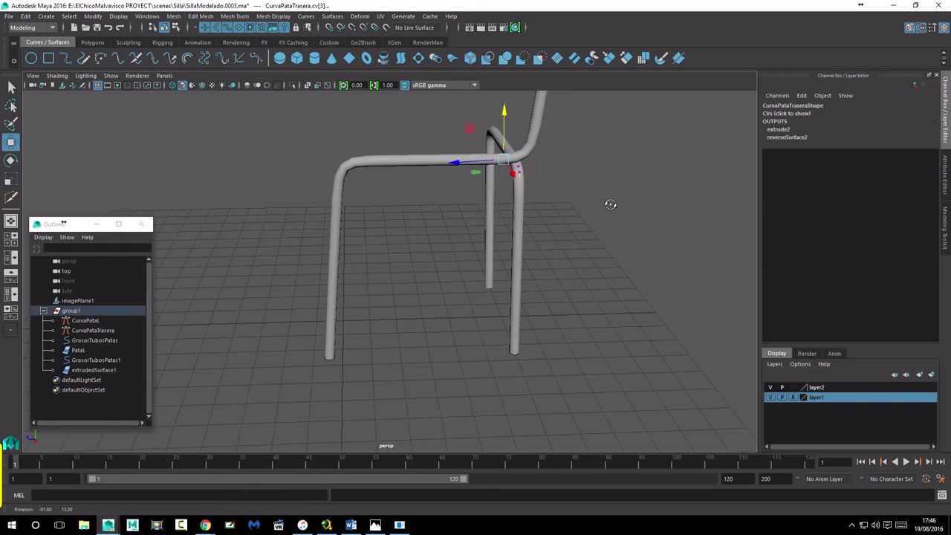
# - Clear the selection, hide layer2's leg curves, and select the Patal tube
pyautogui.click(414, 155)
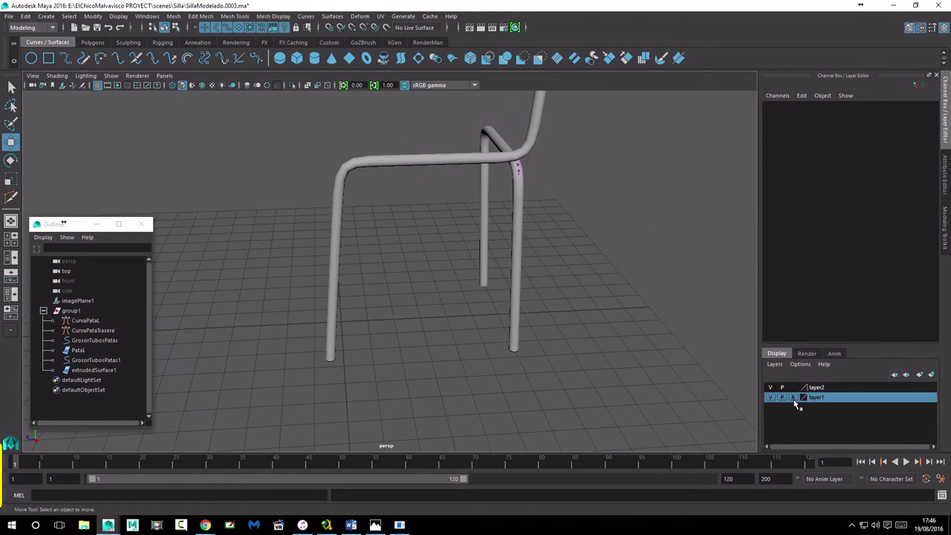
pyautogui.click(771, 387)
pyautogui.click(473, 170)
pyautogui.moveTo(473, 171)
pyautogui.keyDown('alt'); pyautogui.mouseDown()
pyautogui.moveTo(552, 242)
pyautogui.moveTo(498, 240)
pyautogui.moveTo(441, 276)
pyautogui.moveTo(347, 266)
pyautogui.mouseUp(); pyautogui.keyUp('alt')
pyautogui.press('space')
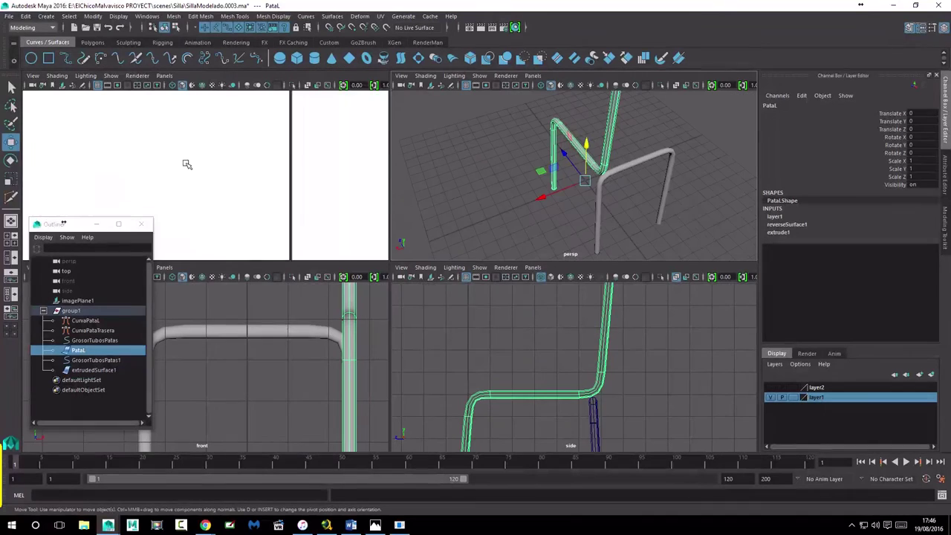
pyautogui.press('space')
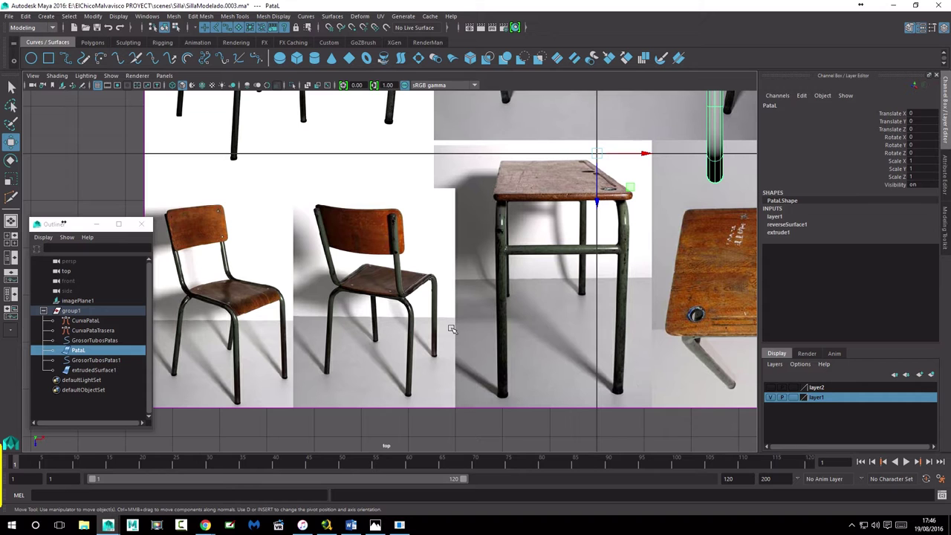
# - Pan and zoom the top view to frame the chair and desk reference photos
pyautogui.scroll(2, 452, 329)
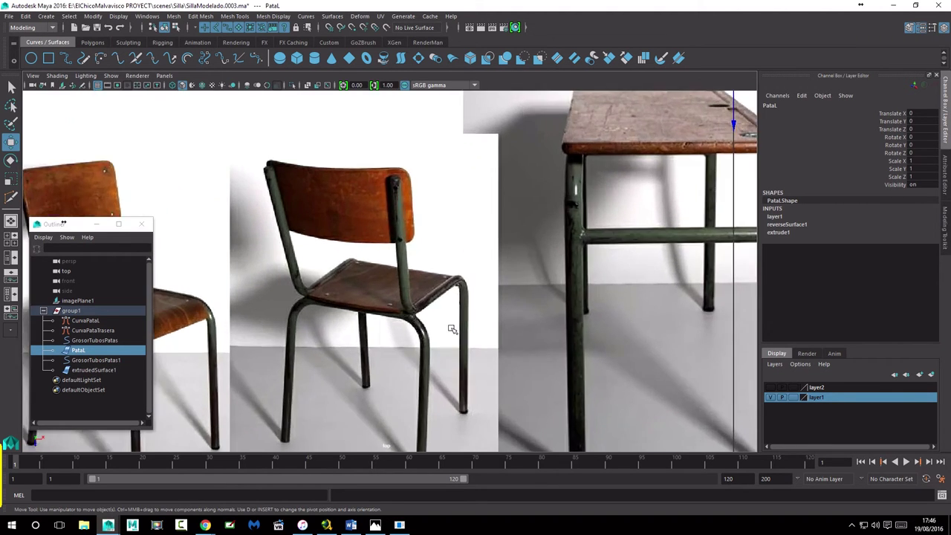
pyautogui.scroll(-5, 432, 249)
pyautogui.keyDown('alt'); pyautogui.moveTo(414, 195); pyautogui.dragTo(411, 292, button='middle'); pyautogui.keyUp('alt')
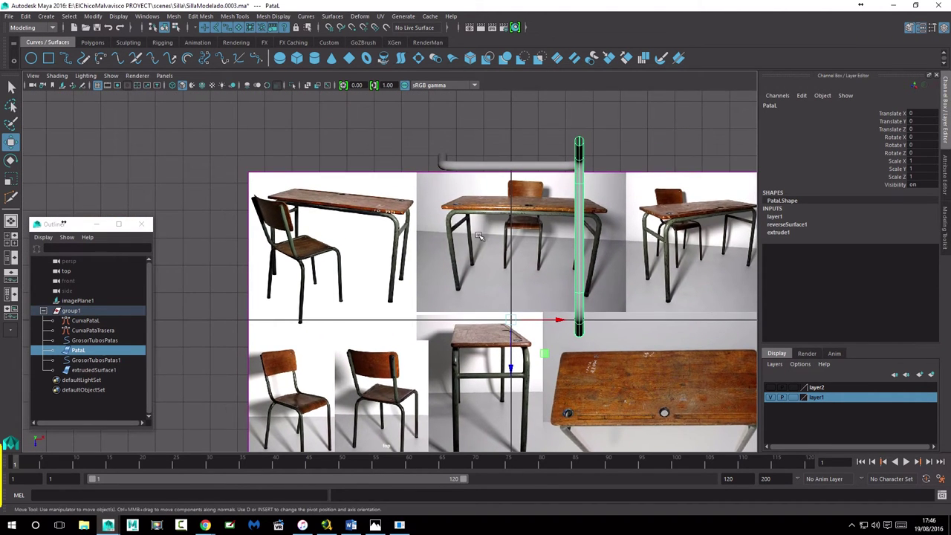
pyautogui.scroll(2, 520, 253)
pyautogui.scroll(2, 572, 234)
pyautogui.keyDown('alt'); pyautogui.moveTo(661, 217); pyautogui.dragTo(423, 246, button='middle'); pyautogui.keyUp('alt')
# - Select the chair's bent tube frame, show it in a full-size front view, and hide layer1
pyautogui.press('space')
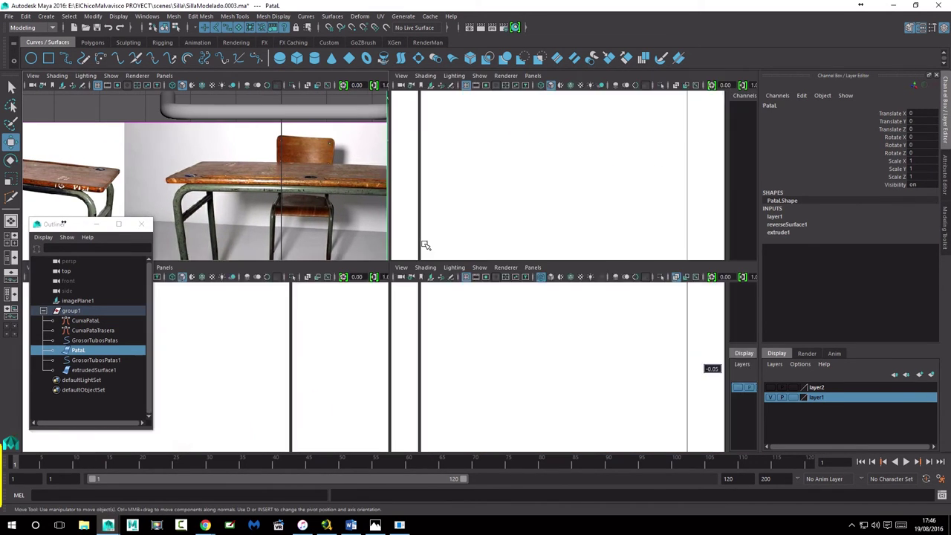
pyautogui.press('space')
pyautogui.moveTo(520, 275)
pyautogui.keyDown('alt'); pyautogui.mouseDown()
pyautogui.moveTo(552, 291)
pyautogui.moveTo(679, 282)
pyautogui.moveTo(664, 272)
pyautogui.moveTo(446, 255)
pyautogui.moveTo(420, 147)
pyautogui.mouseUp(); pyautogui.keyUp('alt')
pyautogui.click(428, 169)
pyautogui.press('space')
pyautogui.press('space')
pyautogui.press('space')
pyautogui.press('space')
pyautogui.click(771, 398)
# - Show layer1 again, deselect the tube surface, and make layer2's leg curves visible
pyautogui.click(771, 399)
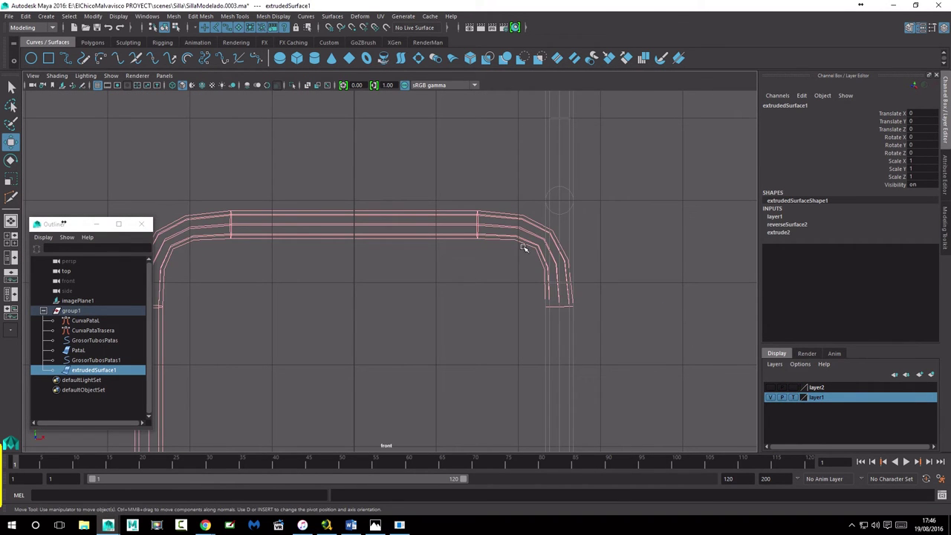
pyautogui.click(483, 224)
pyautogui.rightClick(484, 227)
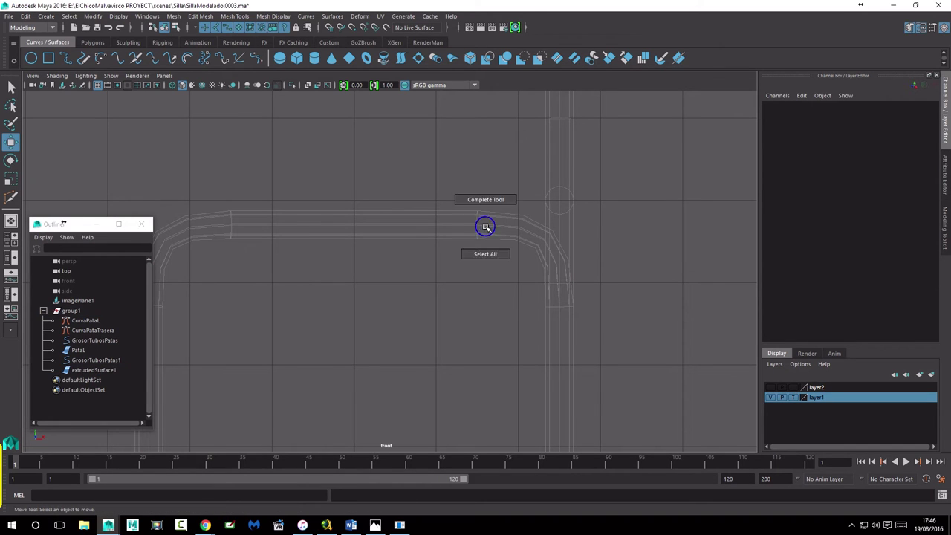
pyautogui.click(771, 398)
# - Set layer1 to Reference so the chair tubes display shaded in a maximised perspective view
pyautogui.scroll(-3, 505, 229)
pyautogui.scroll(1, 505, 228)
pyautogui.moveTo(505, 229)
pyautogui.keyDown('alt'); pyautogui.mouseDown(button='middle')
pyautogui.moveTo(507, 201)
pyautogui.moveTo(513, 280)
pyautogui.mouseUp(button='middle'); pyautogui.keyUp('alt')
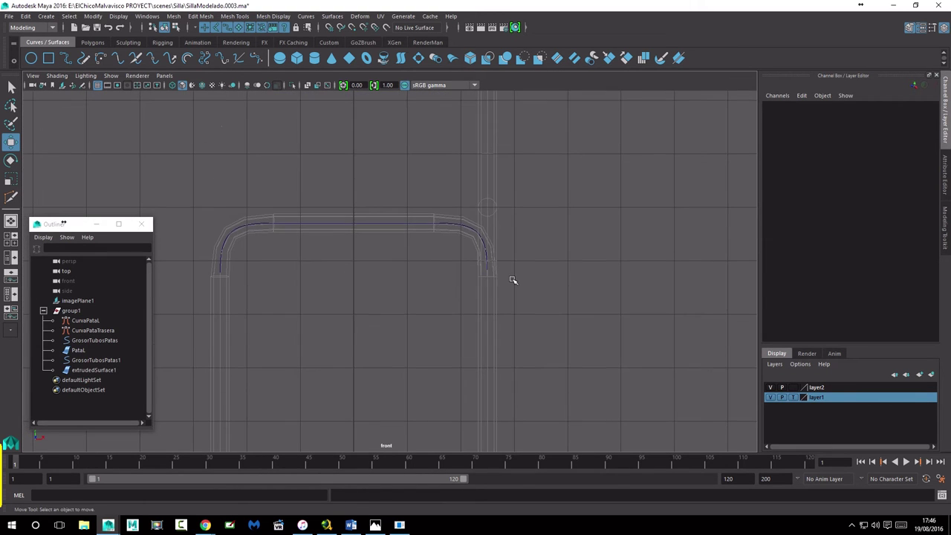
pyautogui.press('space')
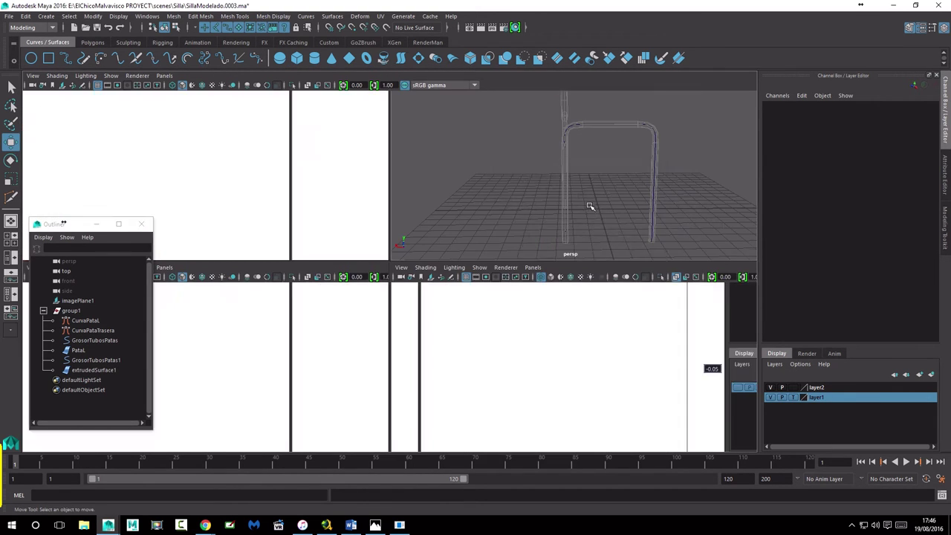
pyautogui.press('space')
pyautogui.keyDown('alt'); pyautogui.moveTo(501, 227); pyautogui.dragTo(528, 232); pyautogui.keyUp('alt')
pyautogui.click(792, 398)
pyautogui.moveTo(461, 252)
pyautogui.keyDown('alt'); pyautogui.mouseDown()
pyautogui.moveTo(476, 253)
pyautogui.moveTo(409, 258)
pyautogui.mouseUp(); pyautogui.keyUp('alt')
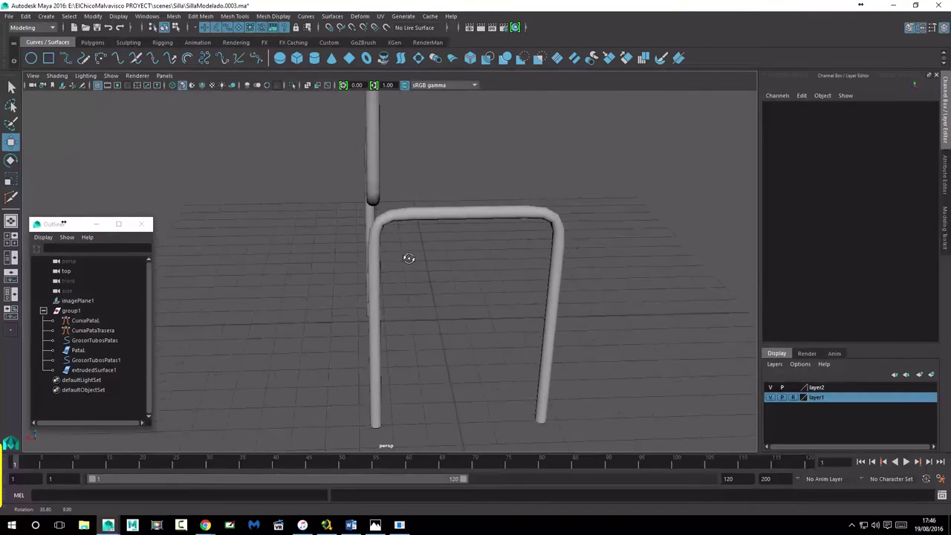
# - Increment-save the scene as SillaModelado.0004.ma and orbit around to check the frame
pyautogui.click(7, 15)
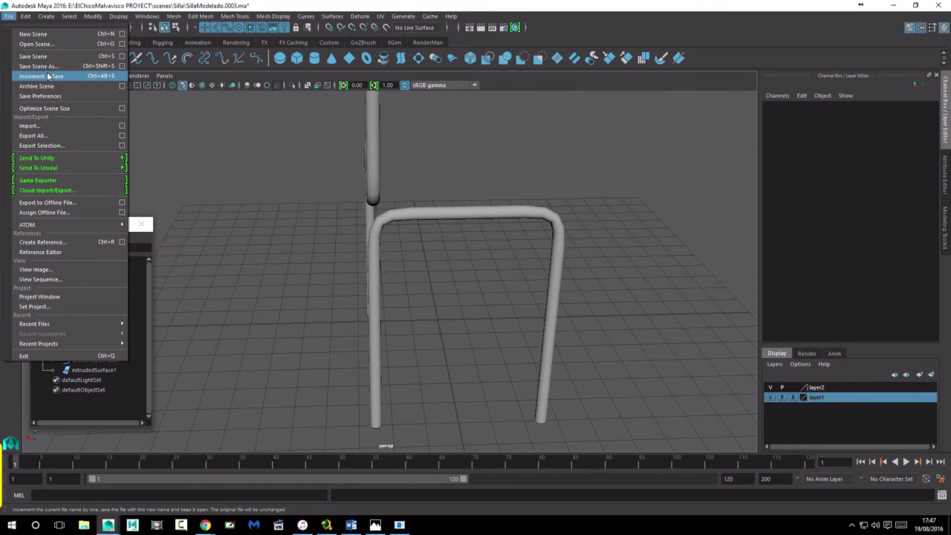
pyautogui.click(56, 77)
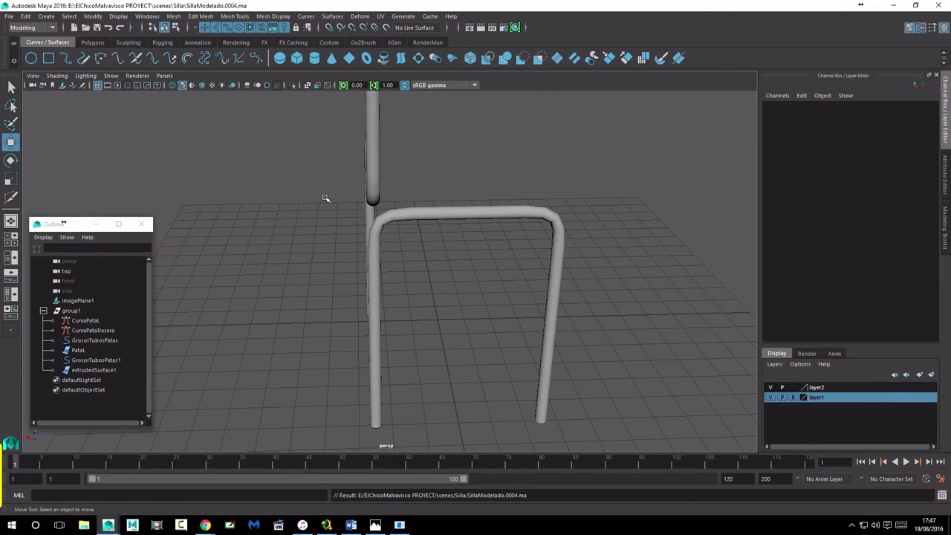
pyautogui.moveTo(335, 312)
pyautogui.keyDown('alt'); pyautogui.mouseDown()
pyautogui.moveTo(346, 307)
pyautogui.moveTo(331, 295)
pyautogui.mouseUp(); pyautogui.keyUp('alt')
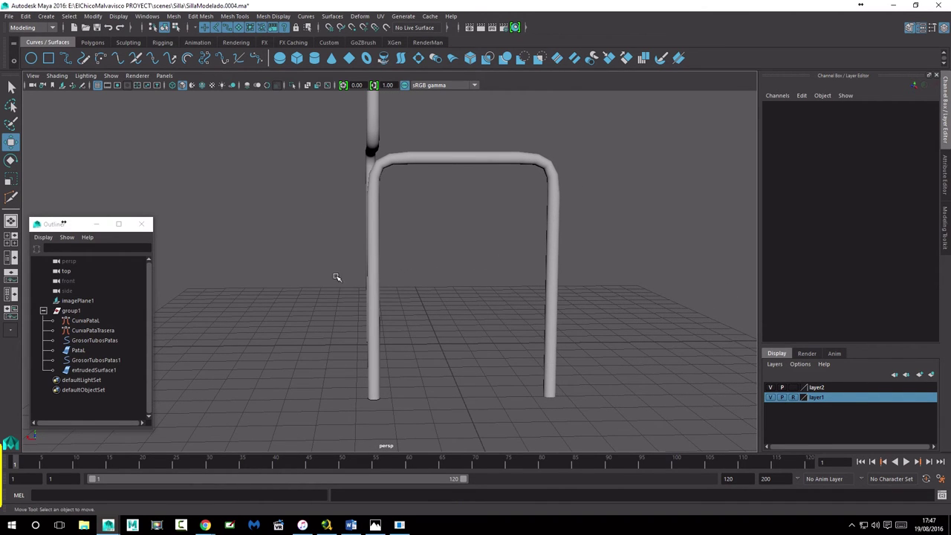
pyautogui.click(374, 234)
pyautogui.click(412, 174)
pyautogui.keyDown('alt'); pyautogui.moveTo(414, 176); pyautogui.dragTo(351, 243); pyautogui.keyUp('alt')
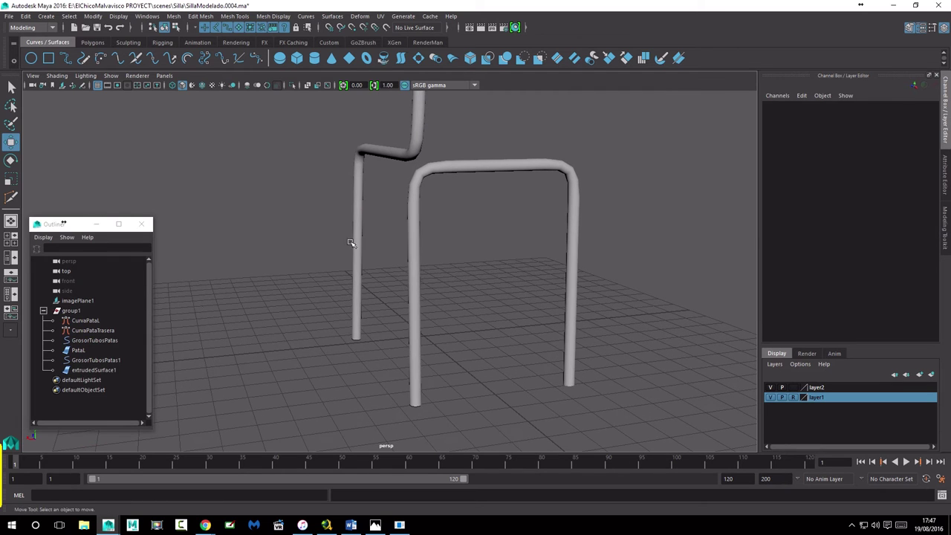
# - Try rotating the GrosorTubosPatas profile about Y, then undo it
pyautogui.click(86, 369)
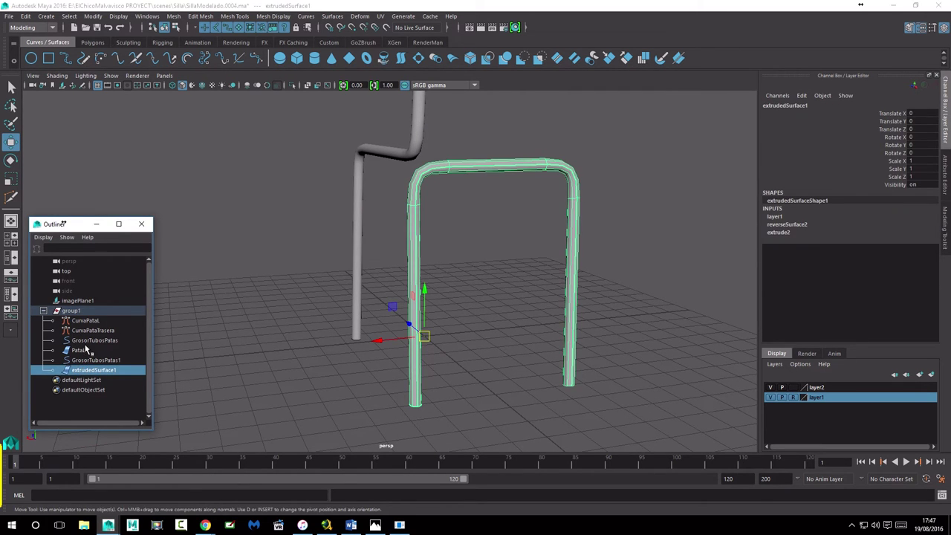
pyautogui.click(81, 350)
pyautogui.click(86, 341)
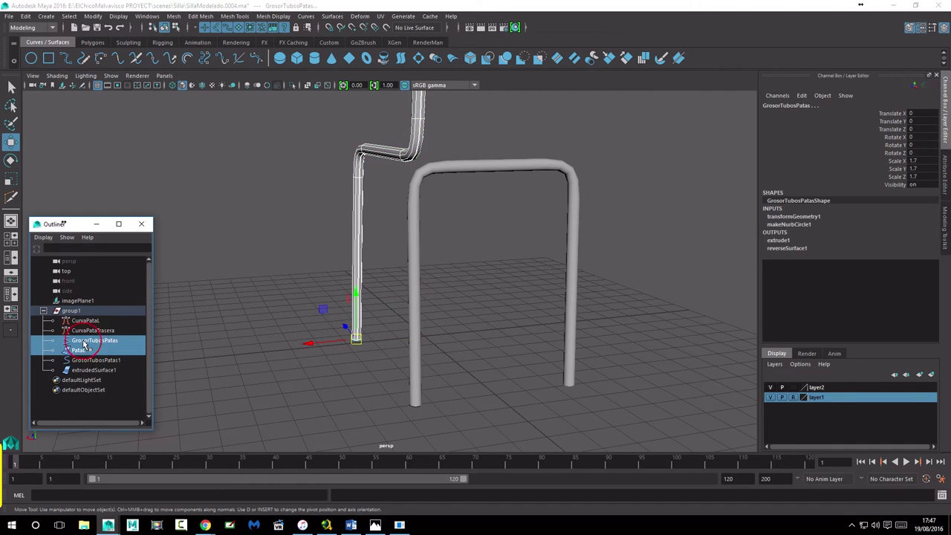
pyautogui.press('e')
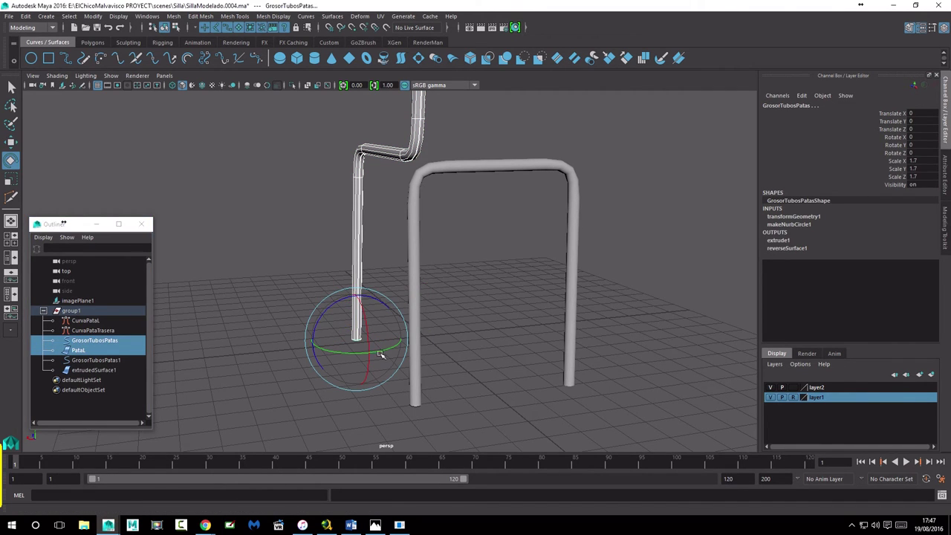
pyautogui.moveTo(381, 356); pyautogui.dragTo(232, 336)
pyautogui.hotkey('ctrl', 'z')
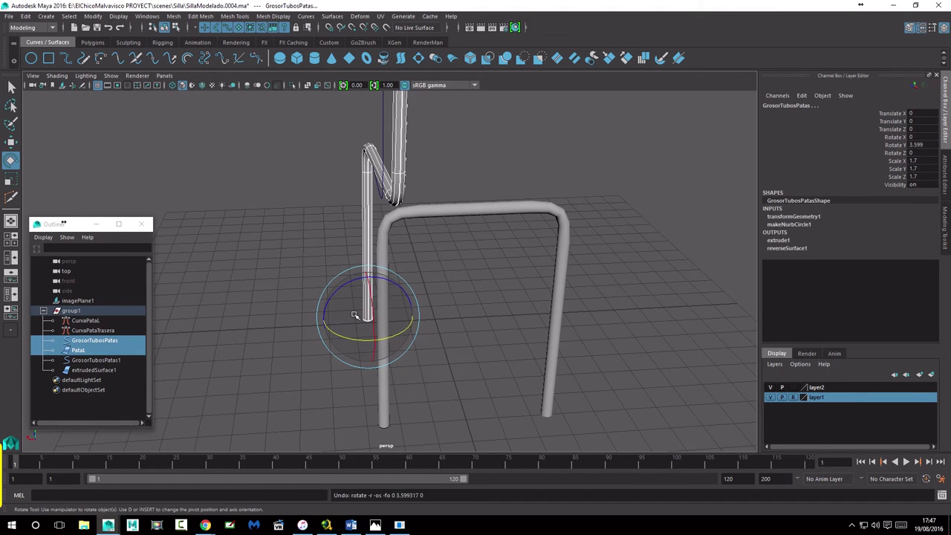
# - Rotate only the CurvaPataL curve about Y from -180 to about -175.7 degrees
pyautogui.keyDown('ctrl'); pyautogui.click(81, 350); pyautogui.keyUp('ctrl')
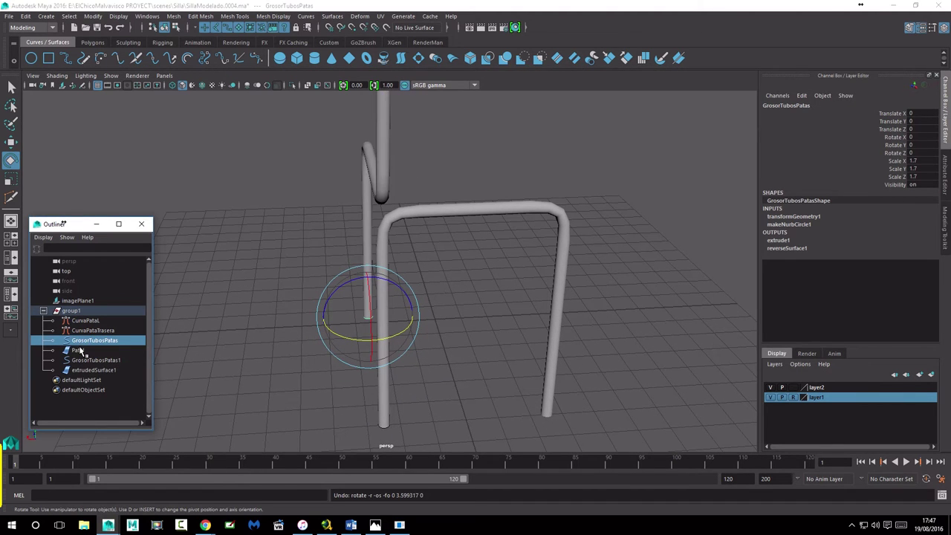
pyautogui.click(81, 350)
pyautogui.keyDown('ctrl'); pyautogui.click(85, 322); pyautogui.keyUp('ctrl')
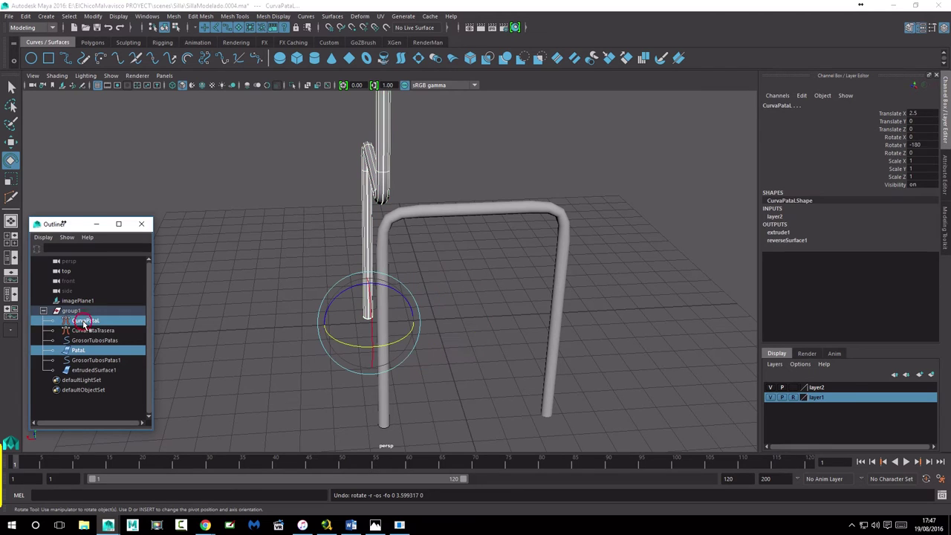
pyautogui.moveTo(392, 348); pyautogui.dragTo(391, 346)
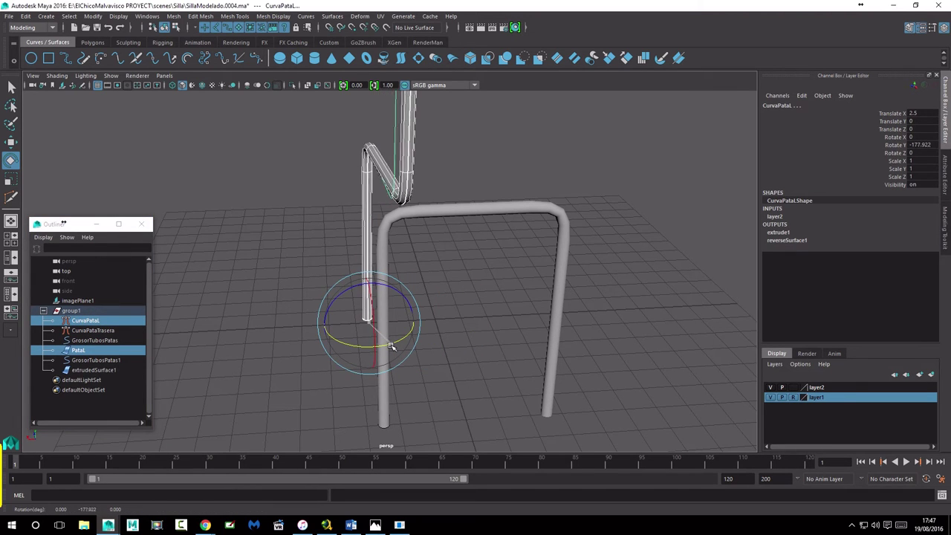
pyautogui.hotkey('ctrl', 'z')
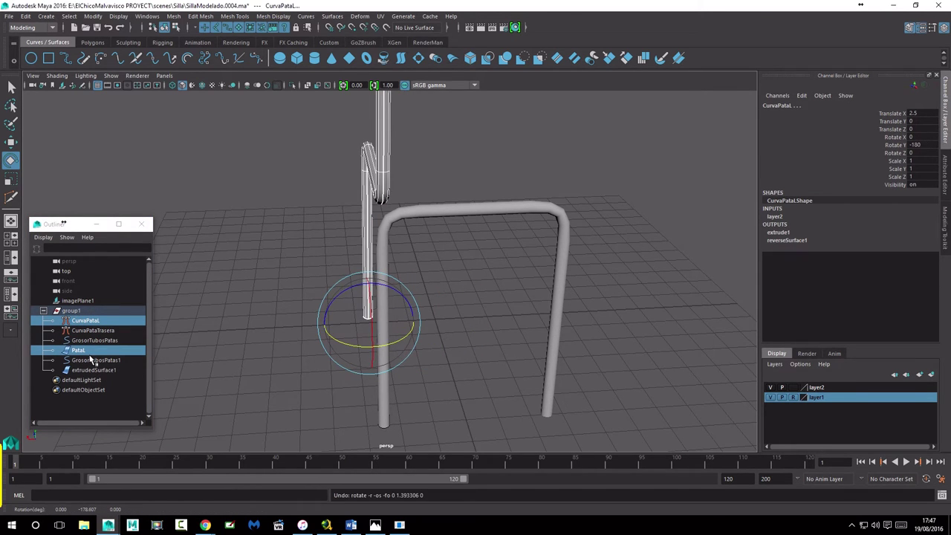
pyautogui.click(83, 321)
pyautogui.moveTo(402, 343)
pyautogui.mouseDown()
pyautogui.moveTo(414, 357)
pyautogui.moveTo(403, 365)
pyautogui.moveTo(396, 336)
pyautogui.moveTo(436, 315)
pyautogui.moveTo(505, 308)
pyautogui.mouseUp()
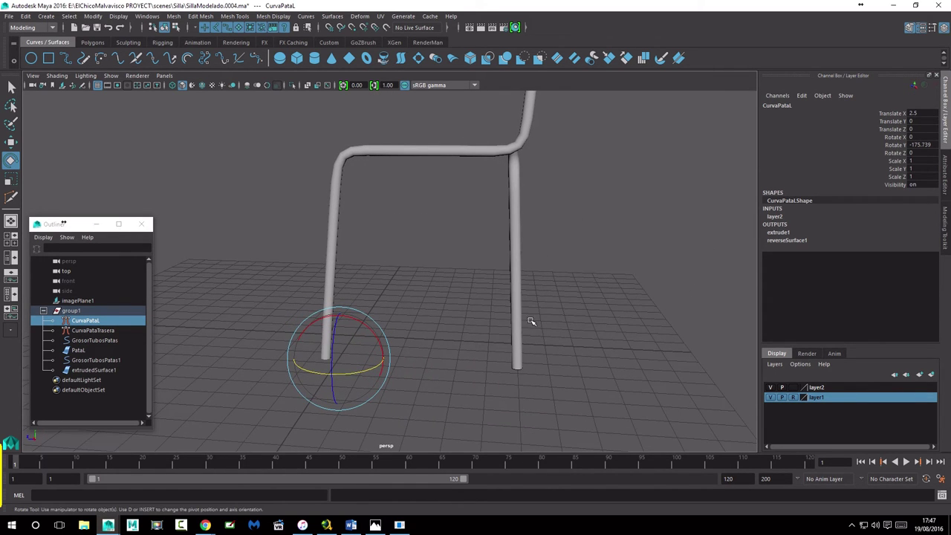
# - Select the CurvaPataTrasera rear leg curve and start sliding it along Z with Move
pyautogui.click(80, 361)
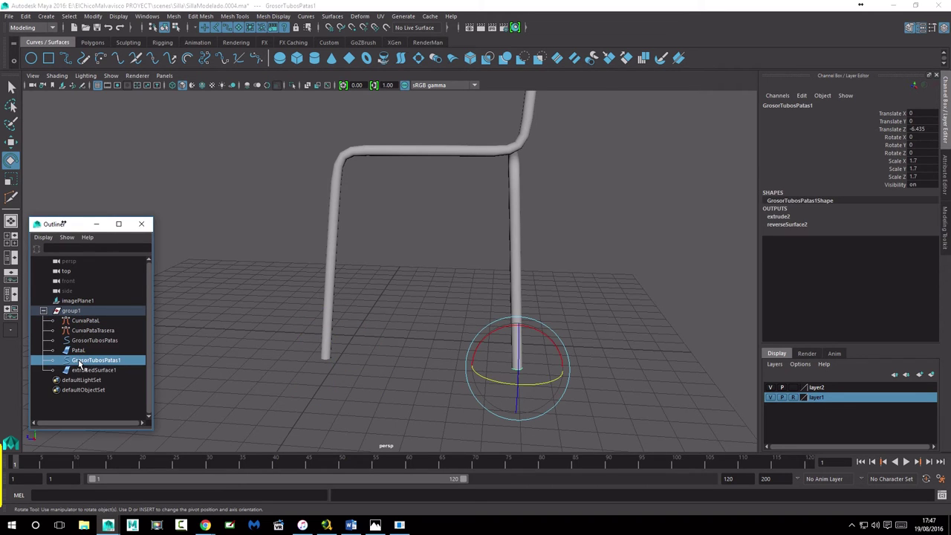
pyautogui.click(79, 331)
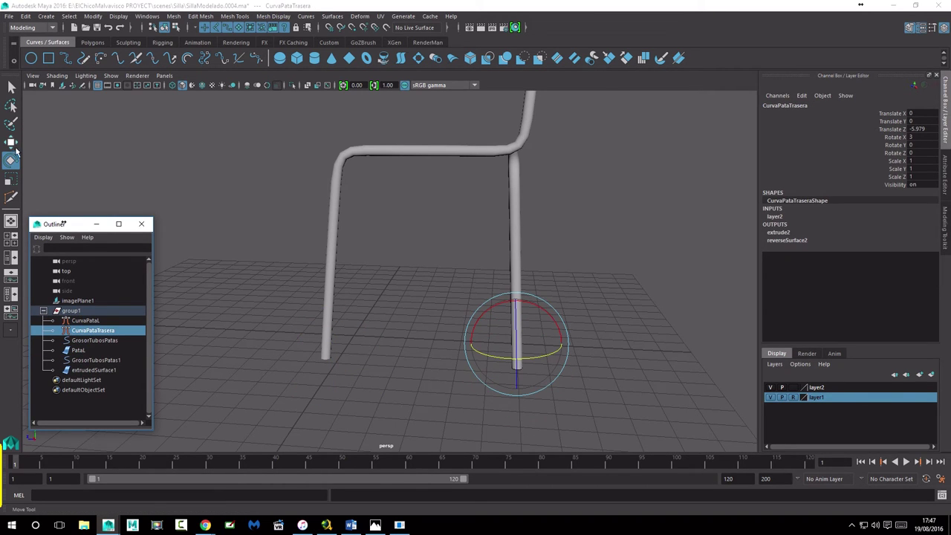
pyautogui.click(14, 147)
pyautogui.moveTo(458, 343); pyautogui.dragTo(454, 343)
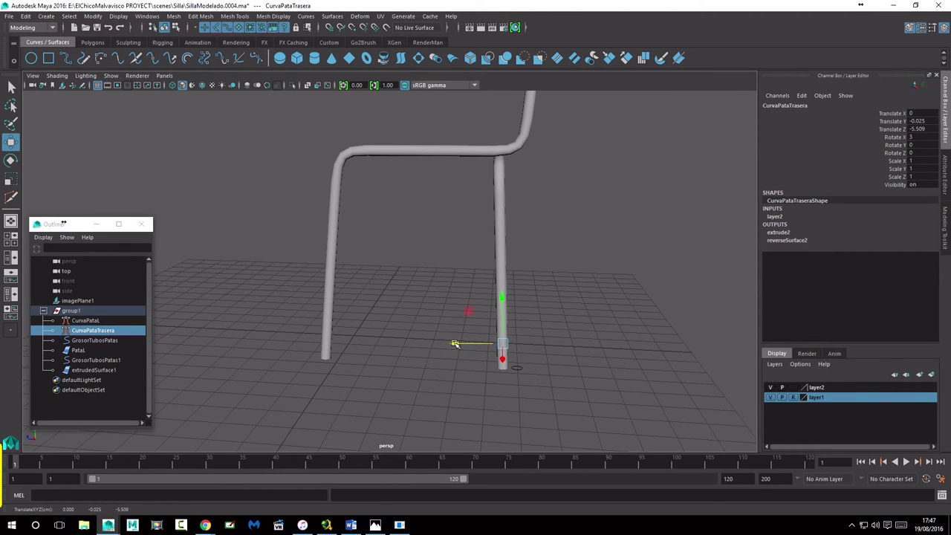
# - Reframe the reference images in the top view and return to a full perspective view
pyautogui.press('space')
pyautogui.press('space')
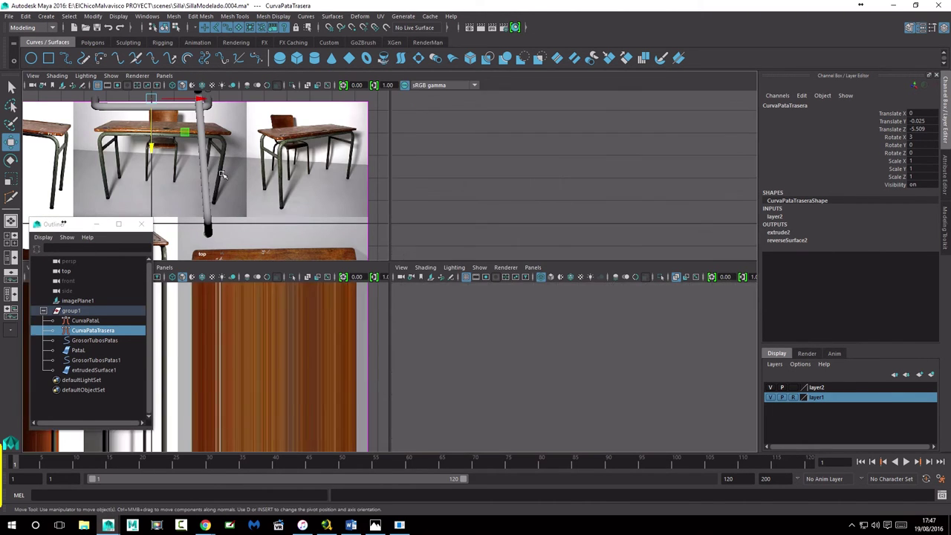
pyautogui.scroll(3, 445, 297)
pyautogui.scroll(3, 445, 297)
pyautogui.scroll(2, 445, 297)
pyautogui.keyDown('alt'); pyautogui.moveTo(445, 298); pyautogui.dragTo(419, 353, button='middle'); pyautogui.keyUp('alt')
pyautogui.press('a')
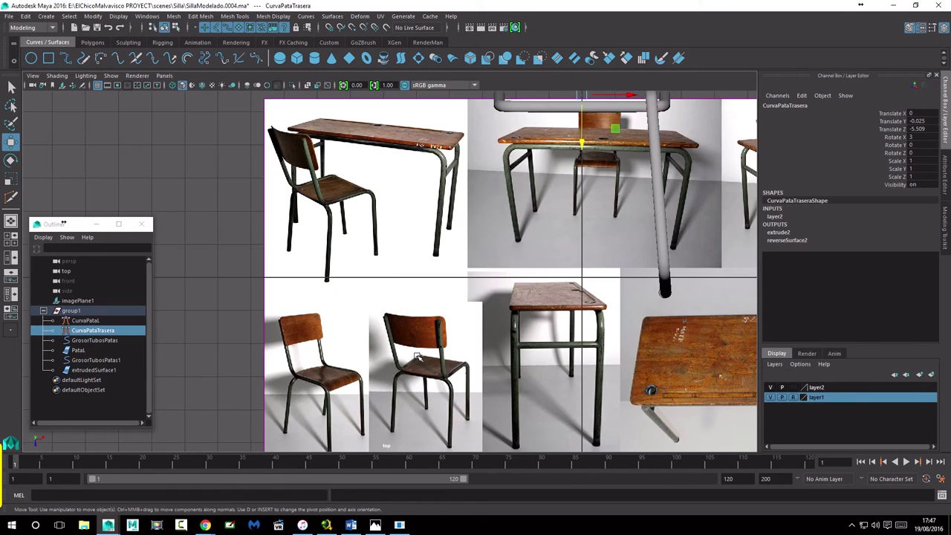
pyautogui.press('space')
pyautogui.press('space')
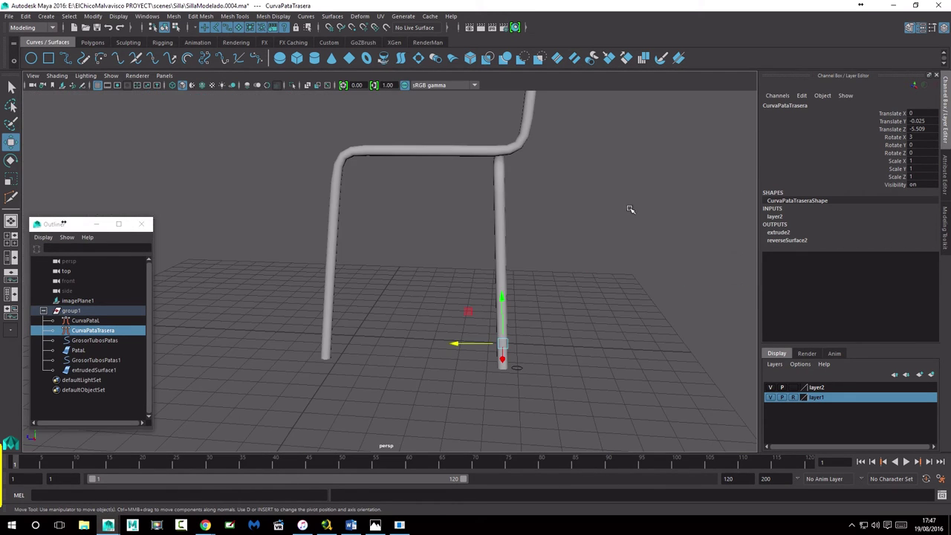
pyautogui.keyDown('alt'); pyautogui.moveTo(565, 270); pyautogui.dragTo(561, 278); pyautogui.keyUp('alt')
# - Move the rear leg curve back to Z -5.979 and frame the chair in the side view
pyautogui.moveTo(453, 341)
pyautogui.mouseDown()
pyautogui.moveTo(462, 342)
pyautogui.moveTo(463, 310)
pyautogui.moveTo(378, 308)
pyautogui.moveTo(486, 310)
pyautogui.mouseUp()
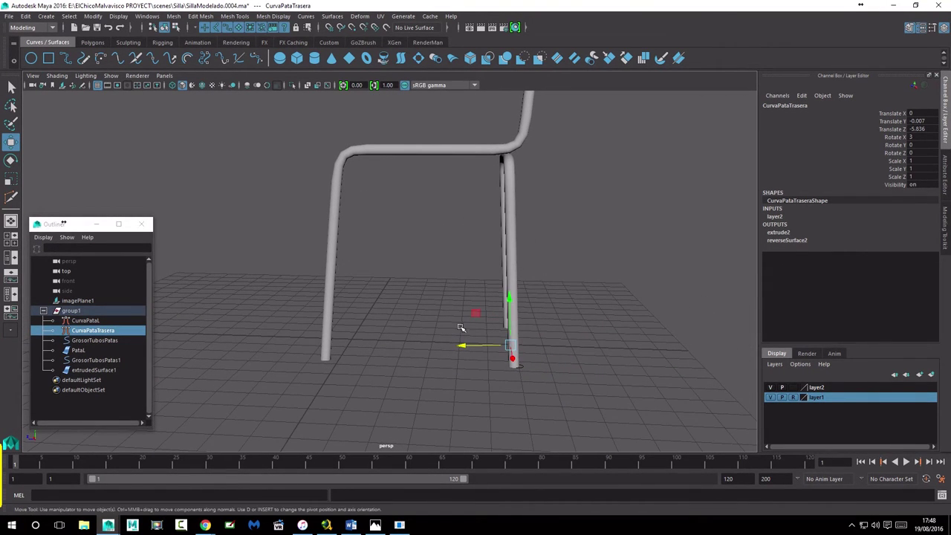
pyautogui.moveTo(463, 346); pyautogui.dragTo(467, 344)
pyautogui.hotkey('ctrl', 'z')
pyautogui.hotkey('ctrl', 'z')
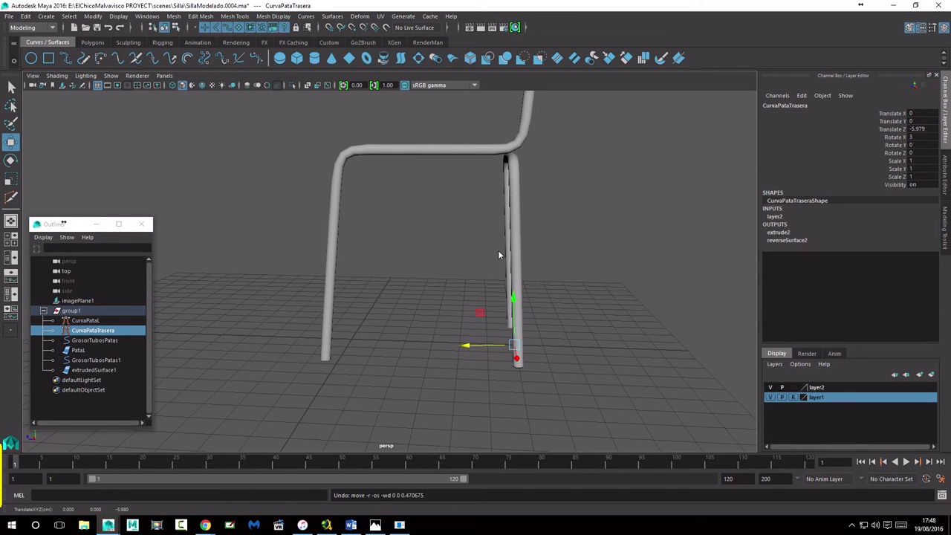
pyautogui.press('space')
pyautogui.press('space')
pyautogui.keyDown('alt'); pyautogui.moveTo(469, 382); pyautogui.dragTo(493, 278, button='middle'); pyautogui.keyUp('alt')
pyautogui.scroll(-3, 494, 278)
pyautogui.scroll(2, 426, 307)
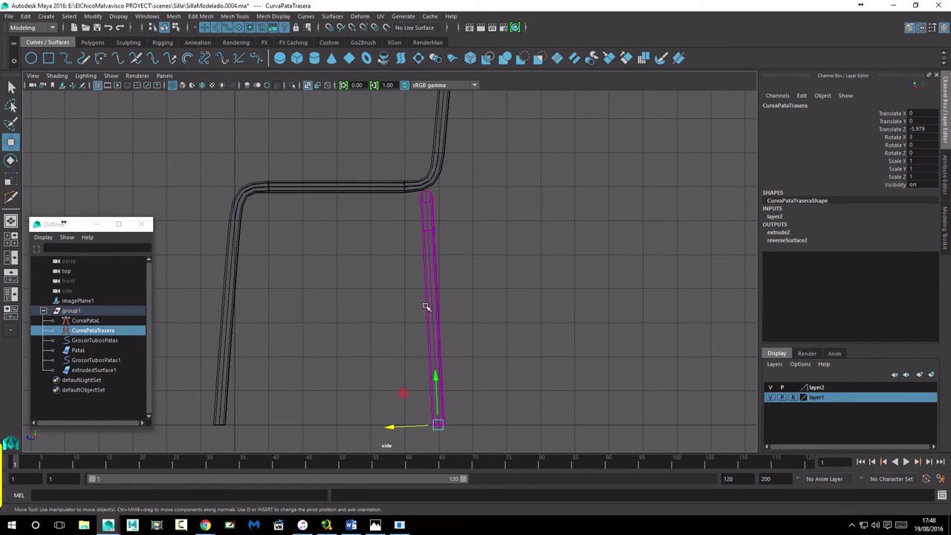
# - Set layer1 to Reference and put the back leg curve into Control Vertex mode
pyautogui.click(793, 398)
pyautogui.click(793, 398)
pyautogui.click(475, 275)
pyautogui.click(431, 270)
pyautogui.rightClick(431, 270)
pyautogui.click(383, 272)
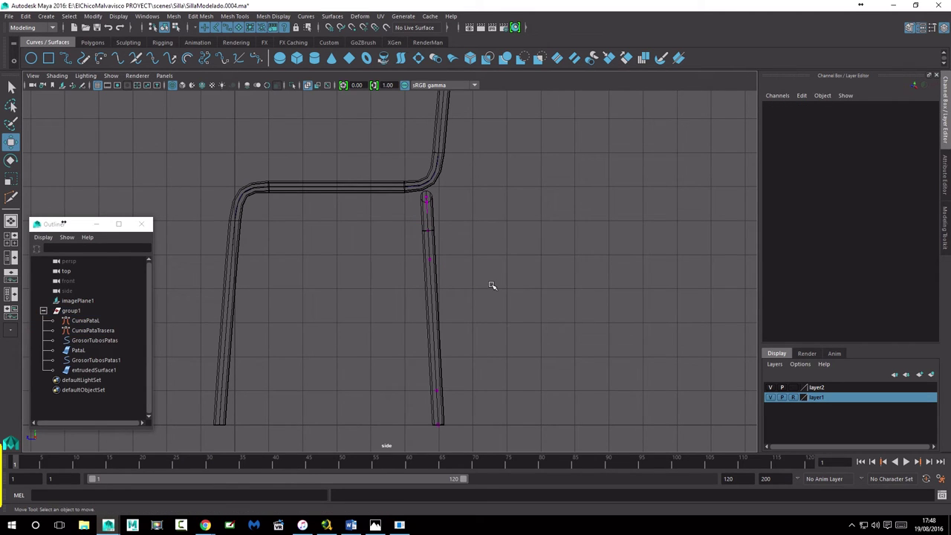
# - Nudge the back leg curve's upper and lower control vertices along X and Z to tilt the leg
pyautogui.moveTo(393, 168); pyautogui.dragTo(479, 272)
pyautogui.moveTo(366, 218); pyautogui.dragTo(366, 217)
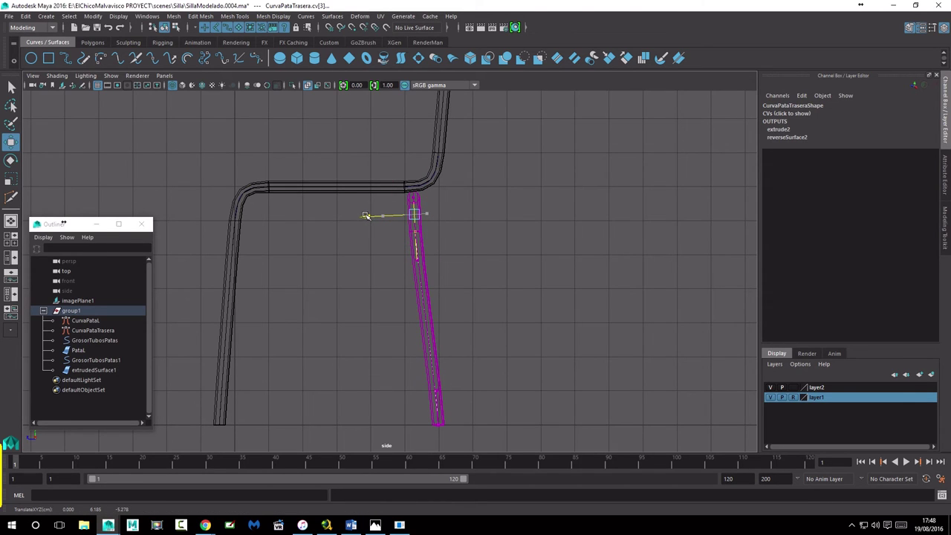
pyautogui.click(481, 233)
pyautogui.moveTo(468, 217)
pyautogui.mouseDown()
pyautogui.moveTo(394, 258)
pyautogui.moveTo(370, 234)
pyautogui.mouseUp()
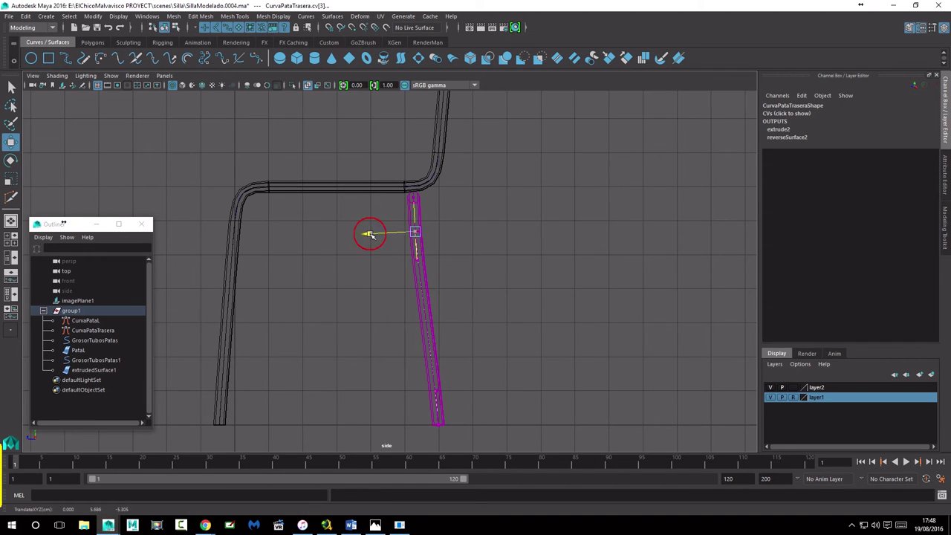
pyautogui.scroll(1, 526, 220)
pyautogui.scroll(3, 527, 220)
pyautogui.scroll(2, 506, 194)
pyautogui.moveTo(520, 206); pyautogui.dragTo(335, 252)
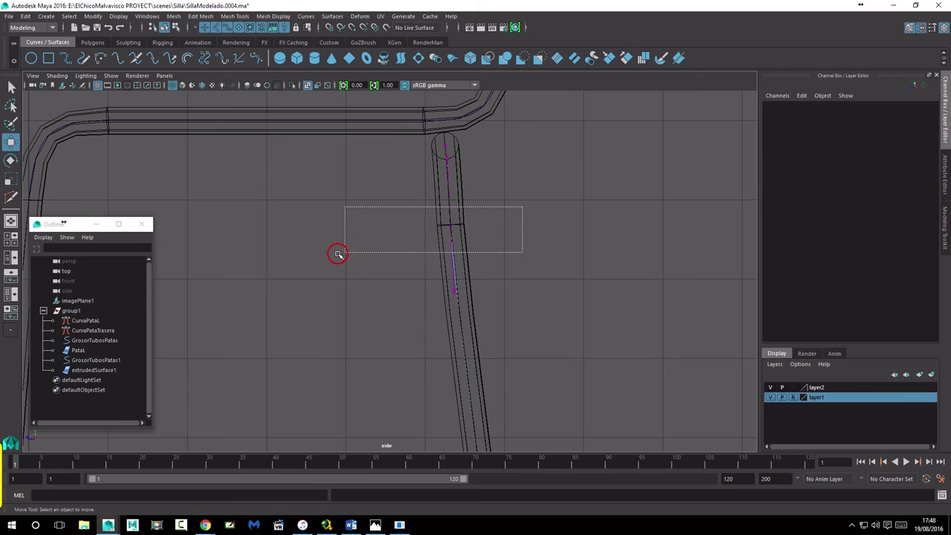
pyautogui.moveTo(399, 228); pyautogui.dragTo(401, 228)
pyautogui.moveTo(524, 284)
pyautogui.mouseDown()
pyautogui.moveTo(413, 321)
pyautogui.moveTo(409, 295)
pyautogui.mouseUp()
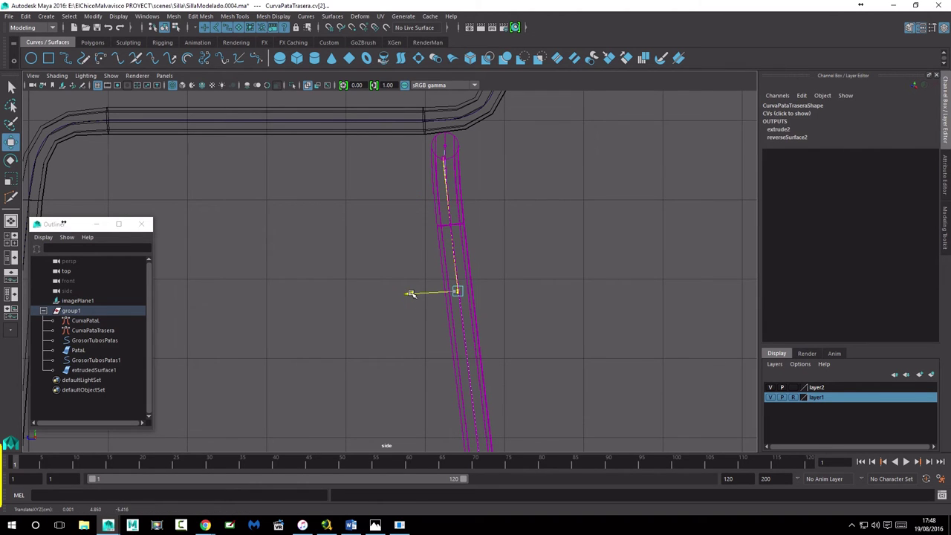
pyautogui.moveTo(498, 208)
pyautogui.mouseDown()
pyautogui.moveTo(396, 234)
pyautogui.moveTo(405, 227)
pyautogui.mouseUp()
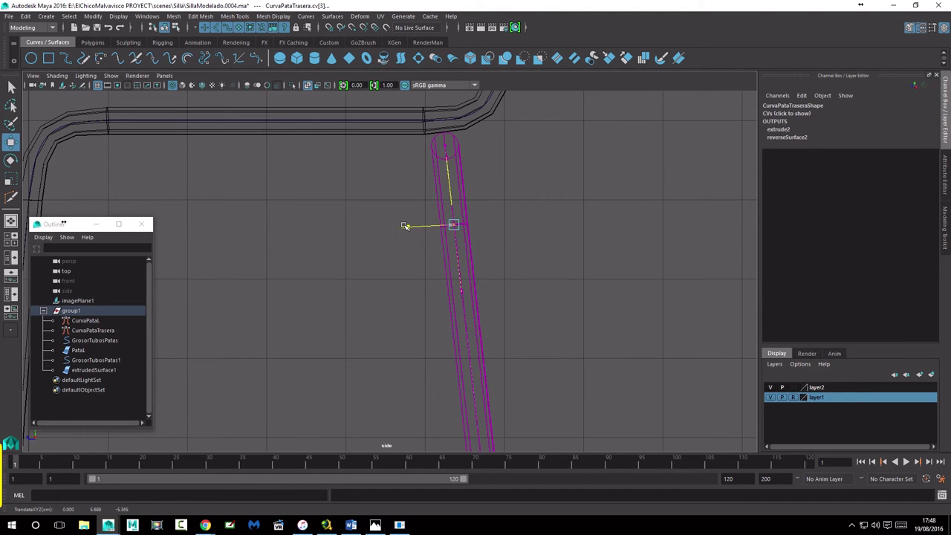
pyautogui.click(554, 245)
pyautogui.press('space')
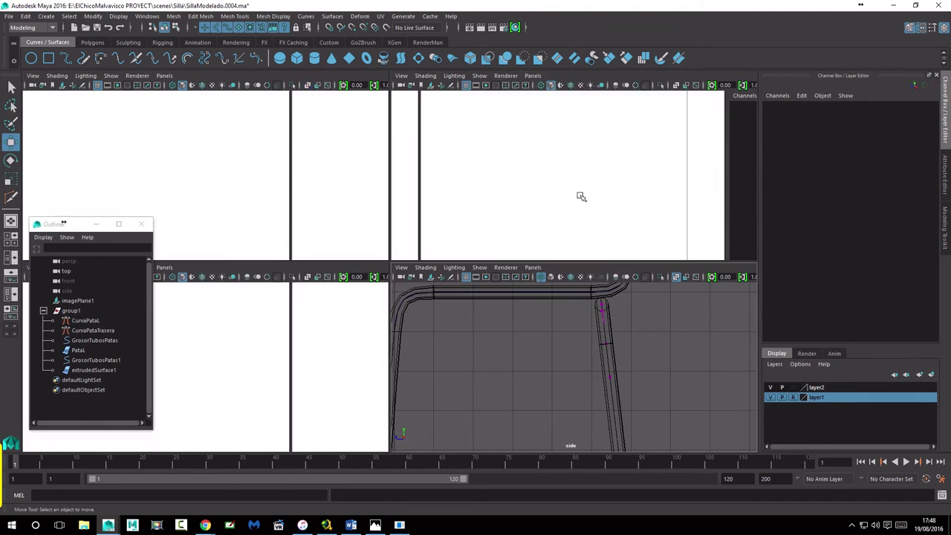
pyautogui.press('space')
pyautogui.moveTo(570, 208)
pyautogui.keyDown('alt'); pyautogui.mouseDown()
pyautogui.moveTo(456, 212)
pyautogui.moveTo(679, 210)
pyautogui.mouseUp(); pyautogui.keyUp('alt')
pyautogui.press('space')
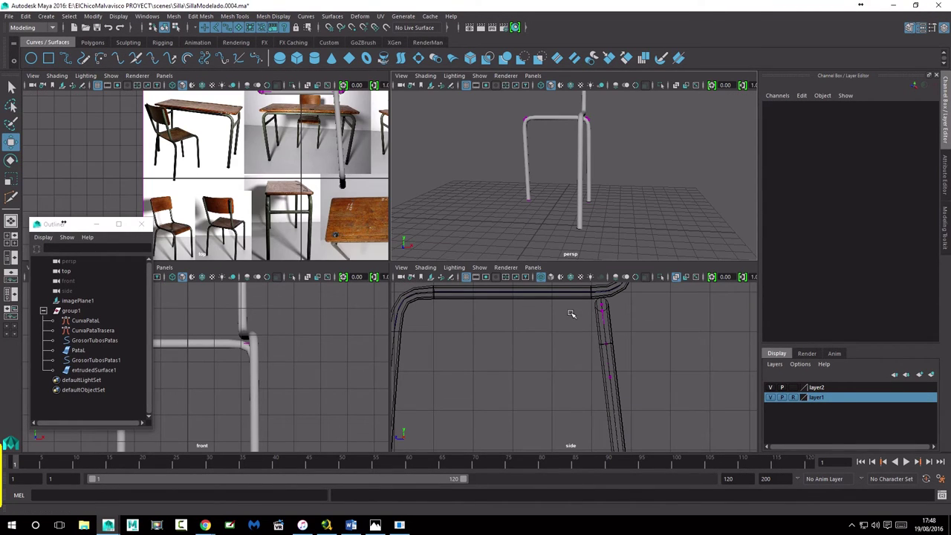
pyautogui.press('space')
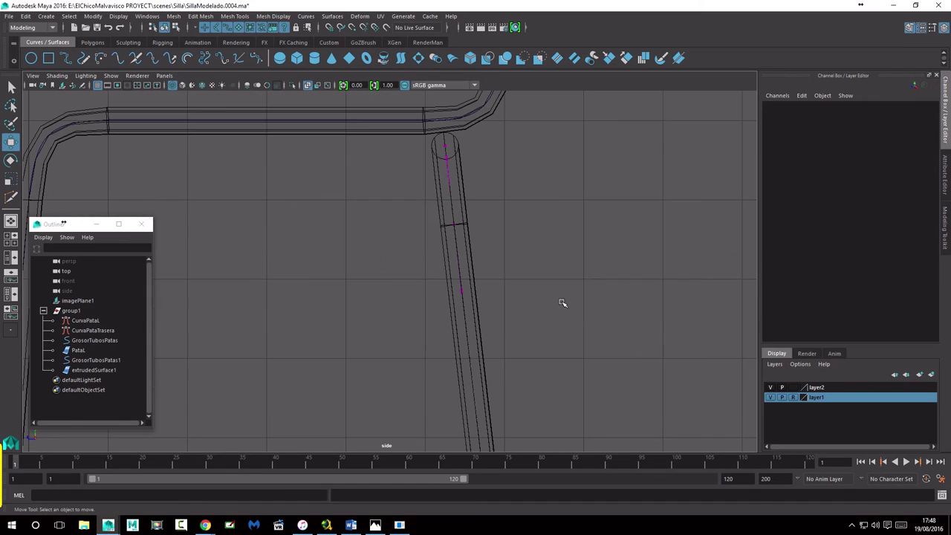
# - Switch CurvaPataL to Control Vertex mode and select its top CV in the side view
pyautogui.click(434, 120)
pyautogui.moveTo(429, 121); pyautogui.dragTo(414, 134, button='right')
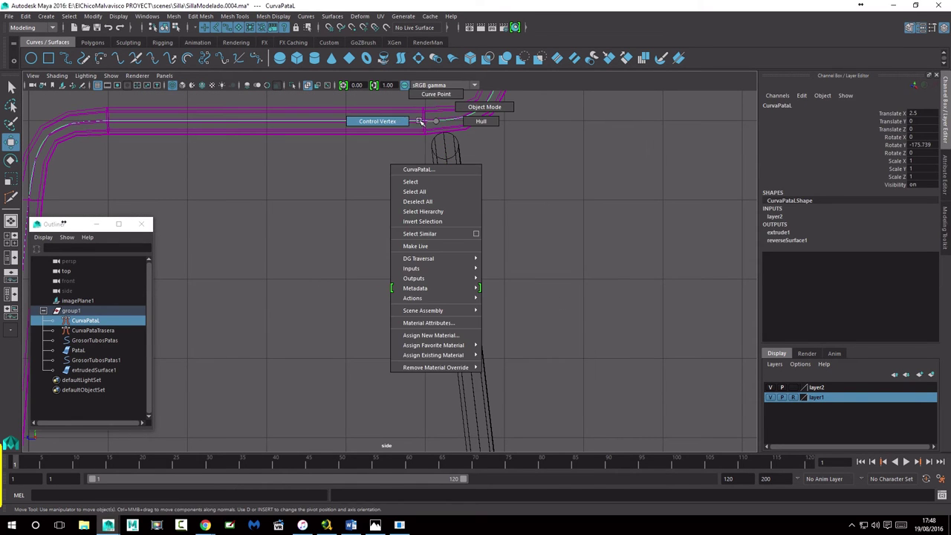
pyautogui.scroll(-5, 639, 197)
pyautogui.scroll(-2, 631, 202)
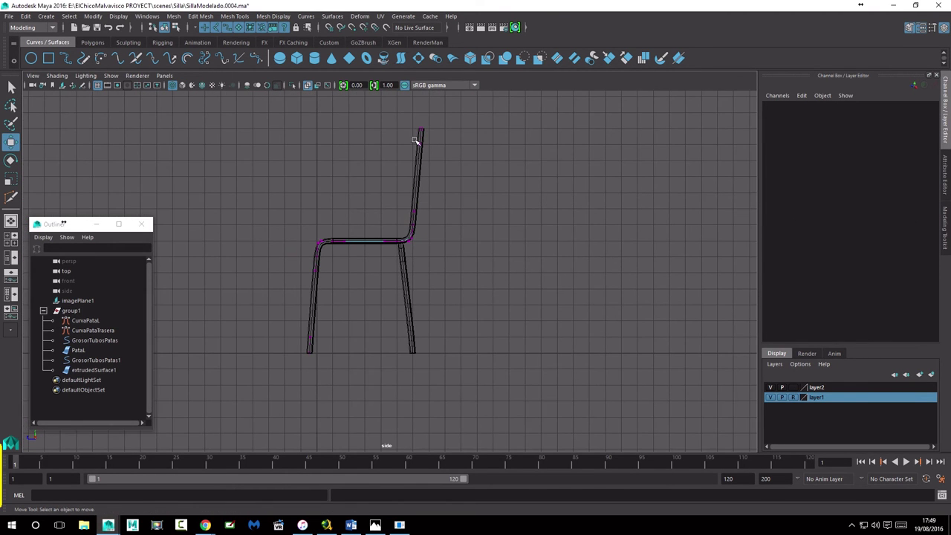
pyautogui.moveTo(291, 115); pyautogui.dragTo(552, 273)
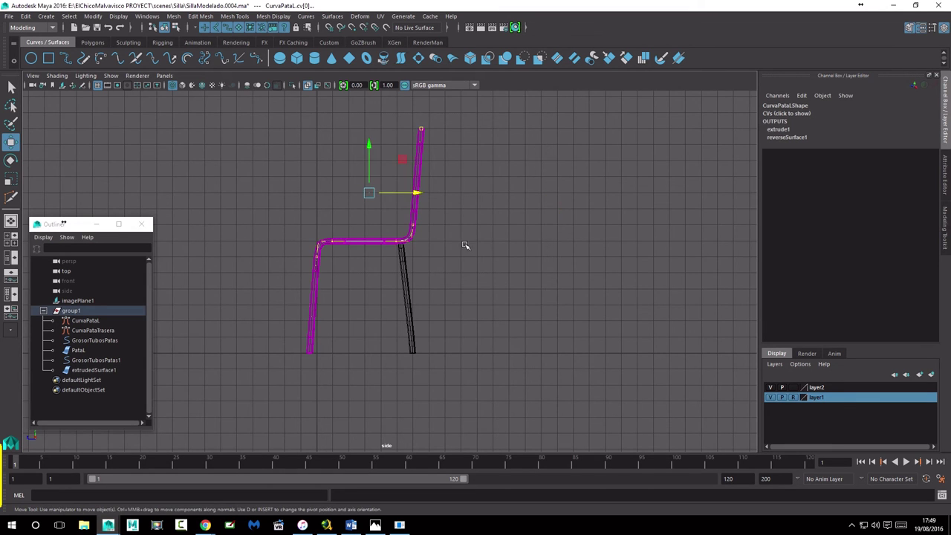
pyautogui.scroll(5, 465, 246)
pyautogui.keyDown('alt'); pyautogui.moveTo(463, 246); pyautogui.dragTo(487, 378, button='middle'); pyautogui.keyUp('alt')
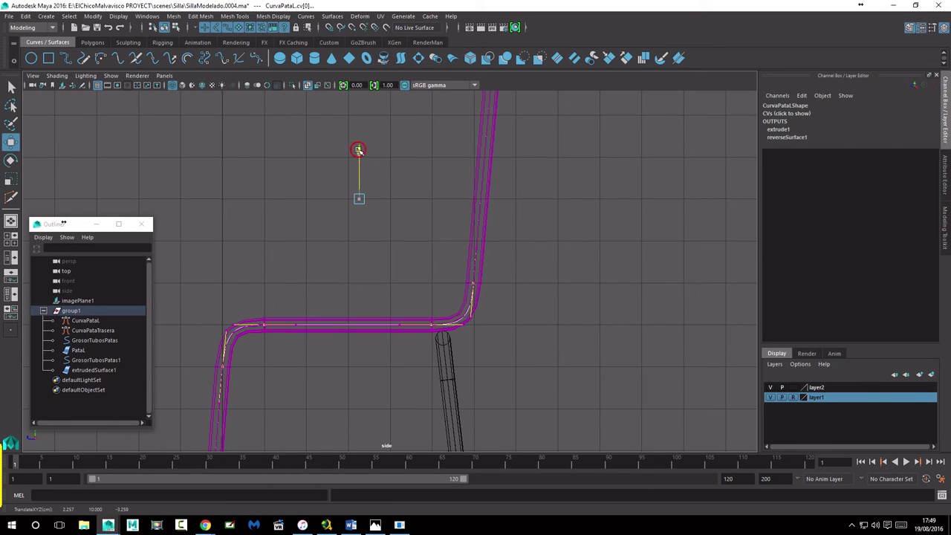
# - Raise the top CV in the perspective view to lengthen the backrest post, then deselect
pyautogui.press('space')
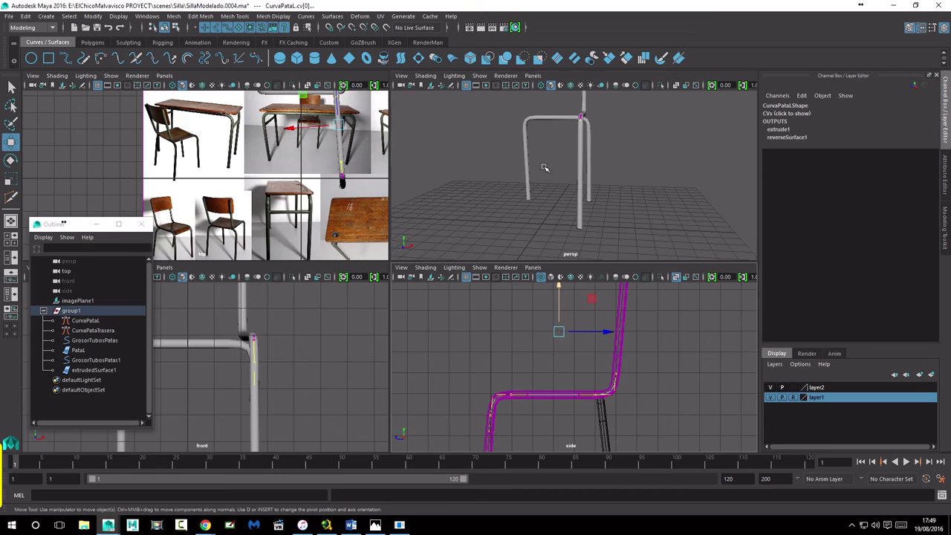
pyautogui.press('space')
pyautogui.moveTo(628, 195)
pyautogui.keyDown('alt'); pyautogui.mouseDown()
pyautogui.moveTo(418, 195)
pyautogui.moveTo(404, 226)
pyautogui.moveTo(369, 96)
pyautogui.mouseUp(); pyautogui.keyUp('alt')
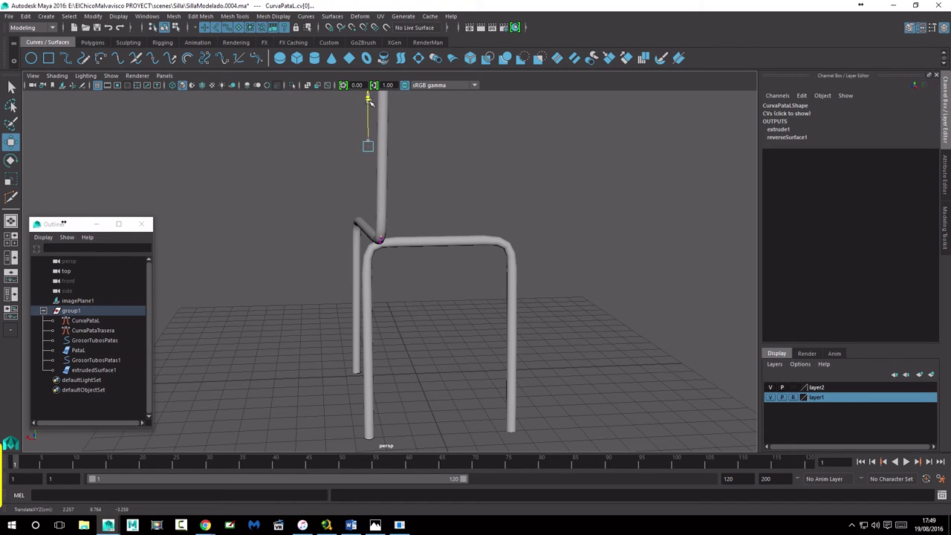
pyautogui.moveTo(369, 97)
pyautogui.keyDown('alt'); pyautogui.mouseDown()
pyautogui.moveTo(441, 187)
pyautogui.moveTo(408, 164)
pyautogui.mouseUp(); pyautogui.keyUp('alt')
pyautogui.moveTo(368, 108); pyautogui.dragTo(367, 108)
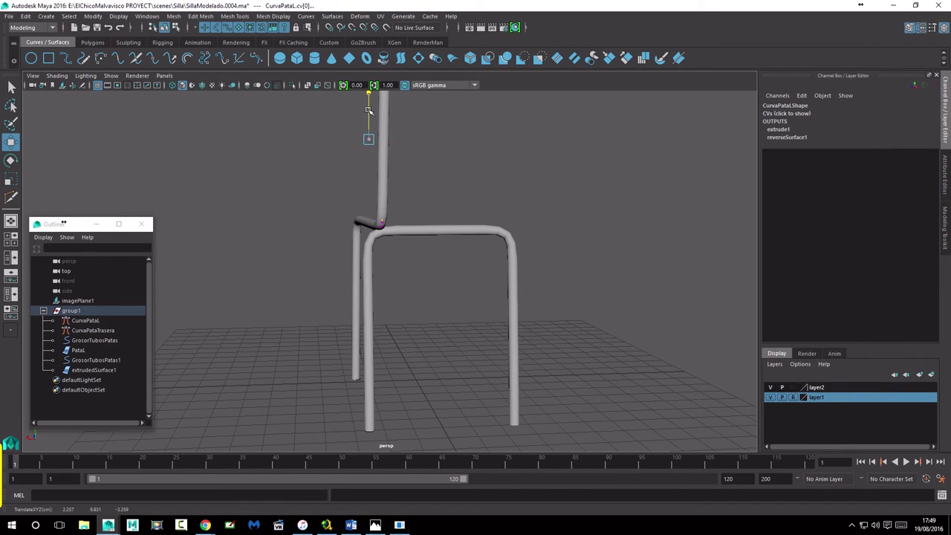
pyautogui.scroll(2, 407, 213)
pyautogui.scroll(3, 554, 236)
pyautogui.scroll(3, 365, 242)
pyautogui.moveTo(365, 243)
pyautogui.keyDown('alt'); pyautogui.mouseDown()
pyautogui.moveTo(379, 244)
pyautogui.moveTo(255, 278)
pyautogui.moveTo(366, 139)
pyautogui.moveTo(364, 115)
pyautogui.mouseUp(); pyautogui.keyUp('alt')
pyautogui.scroll(-3, 379, 244)
pyautogui.moveTo(373, 205)
pyautogui.keyDown('alt'); pyautogui.mouseDown()
pyautogui.moveTo(475, 196)
pyautogui.moveTo(557, 206)
pyautogui.mouseUp(); pyautogui.keyUp('alt')
pyautogui.moveTo(557, 205)
pyautogui.keyDown('alt'); pyautogui.mouseDown(button='right')
pyautogui.moveTo(431, 211)
pyautogui.moveTo(324, 230)
pyautogui.mouseUp(button='right'); pyautogui.keyUp('alt')
pyautogui.click(551, 261)
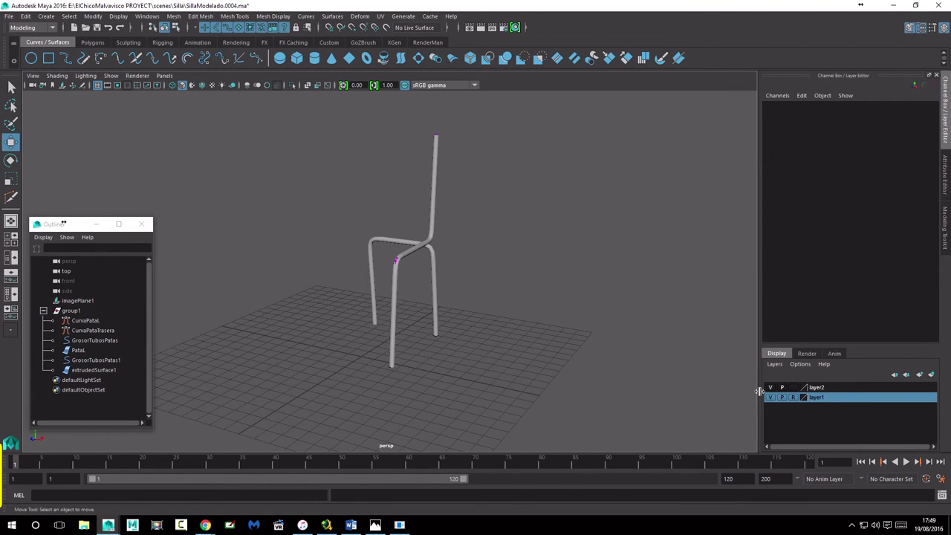
pyautogui.keyDown('alt'); pyautogui.moveTo(376, 306); pyautogui.dragTo(394, 306); pyautogui.keyUp('alt')
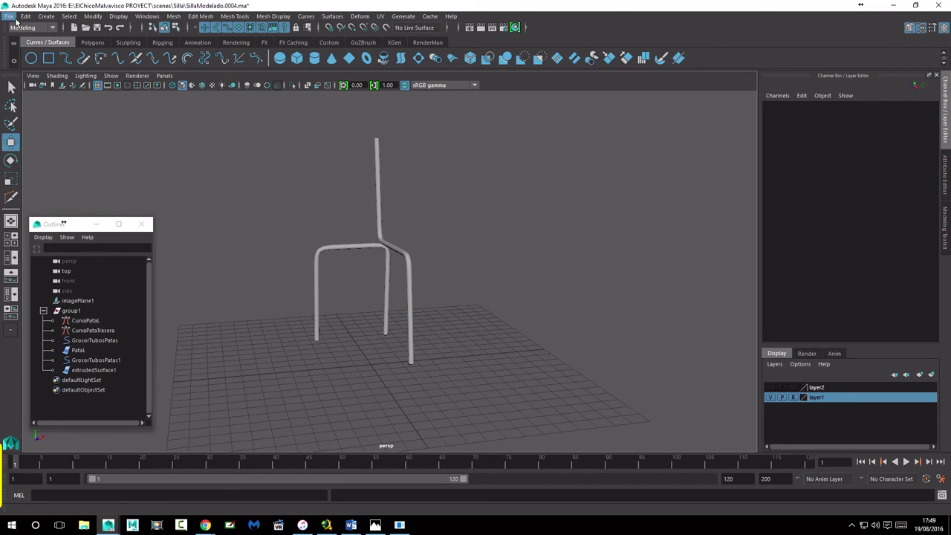
# - Save as SillaModelado.0005.ma and convert the PataL tube into polygon mesh nurbsToPoly1
pyautogui.click(14, 18)
pyautogui.click(44, 74)
pyautogui.click(78, 351)
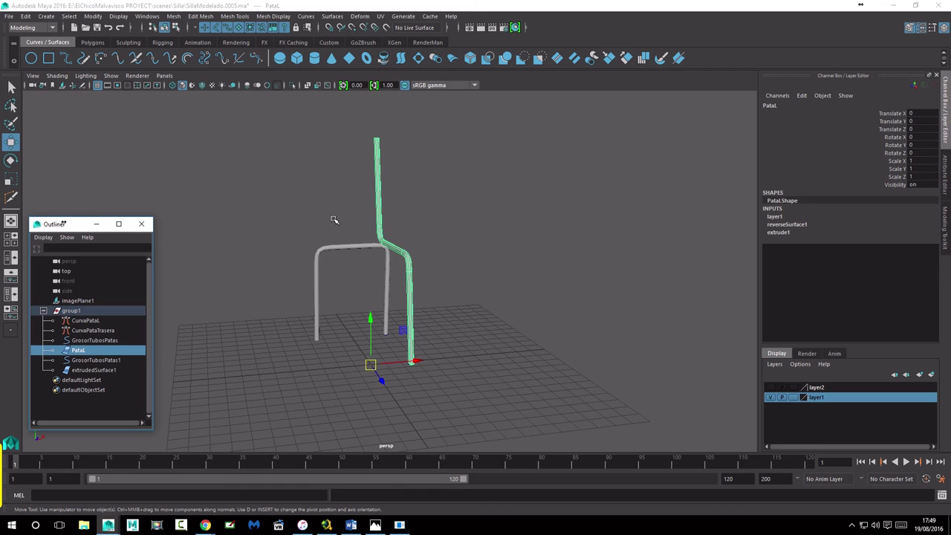
pyautogui.moveTo(324, 242)
pyautogui.keyDown('alt'); pyautogui.mouseDown()
pyautogui.moveTo(557, 251)
pyautogui.moveTo(459, 269)
pyautogui.moveTo(426, 254)
pyautogui.mouseUp(); pyautogui.keyUp('alt')
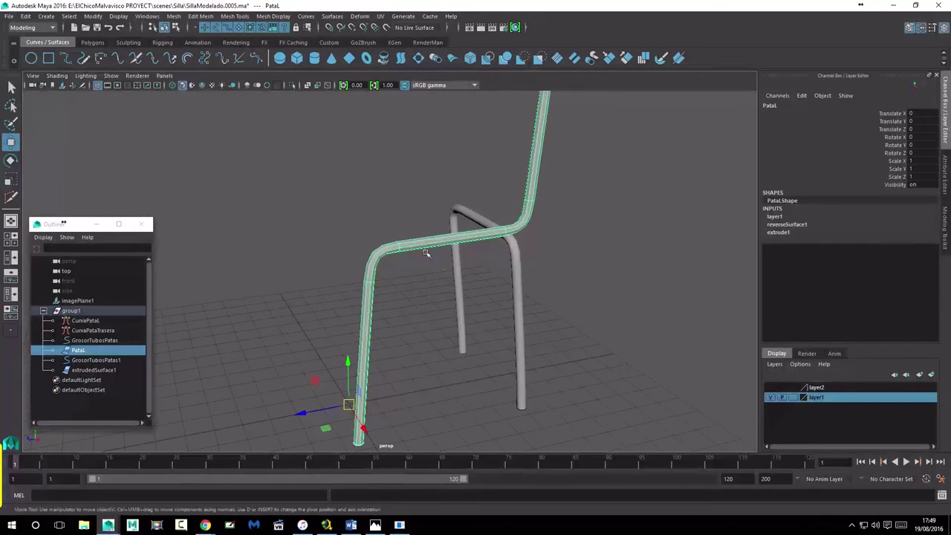
pyautogui.click(46, 17)
pyautogui.moveTo(109, 247)
pyautogui.click(261, 257)
# - Convert the extrudedSurface1 back leg tube into polygon mesh nurbsToPoly2
pyautogui.click(574, 242)
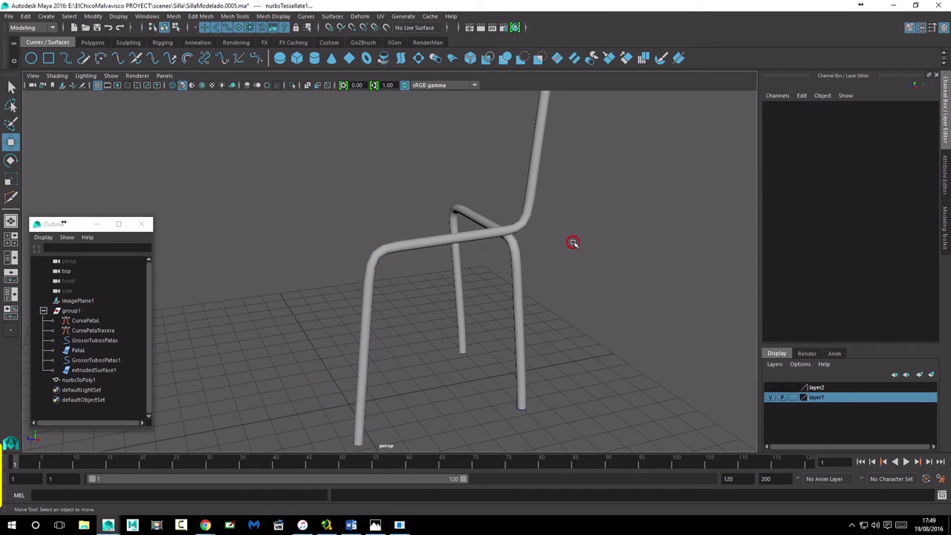
pyautogui.click(506, 291)
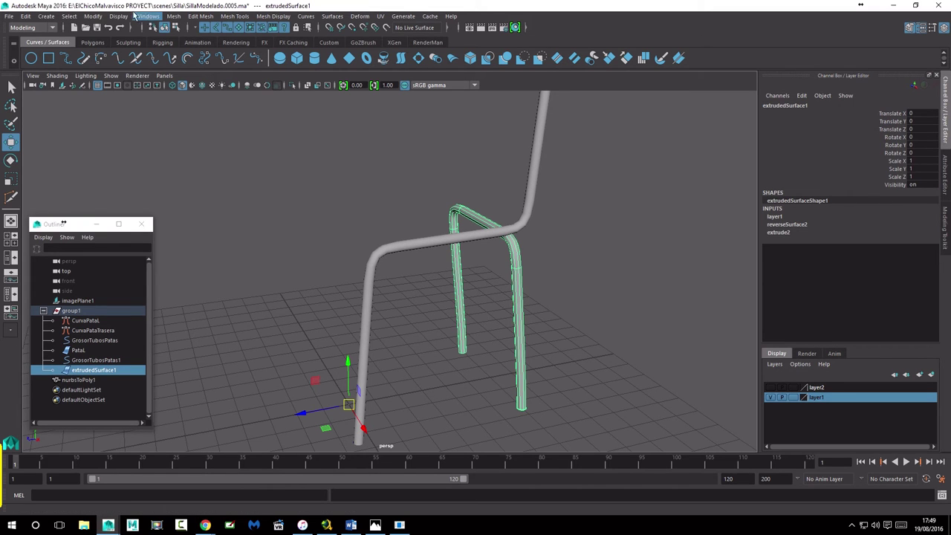
pyautogui.click(93, 16)
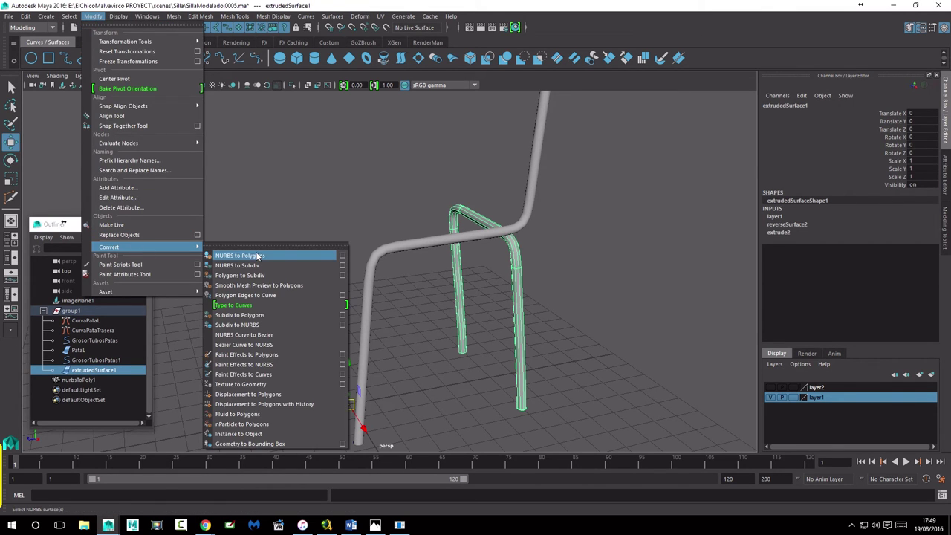
pyautogui.click(278, 256)
pyautogui.click(299, 253)
pyautogui.moveTo(299, 252)
pyautogui.keyDown('alt'); pyautogui.mouseDown()
pyautogui.moveTo(357, 323)
pyautogui.moveTo(417, 320)
pyautogui.mouseUp(); pyautogui.keyUp('alt')
# - Select group1, make layer1 unselectable as a template, and toggle layer2's display
pyautogui.click(421, 274)
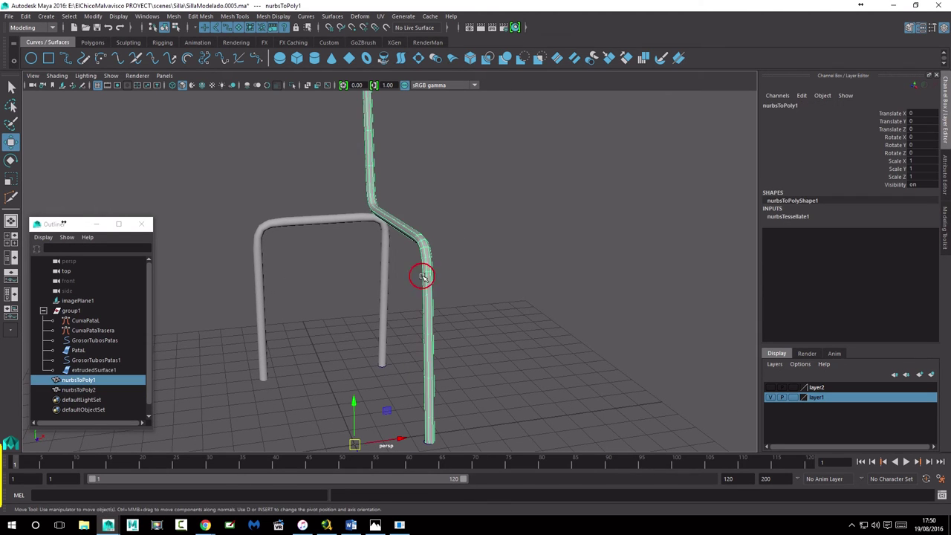
pyautogui.keyDown('alt'); pyautogui.moveTo(446, 287); pyautogui.dragTo(420, 241); pyautogui.keyUp('alt')
pyautogui.keyDown('alt'); pyautogui.moveTo(437, 239); pyautogui.dragTo(446, 247); pyautogui.keyUp('alt')
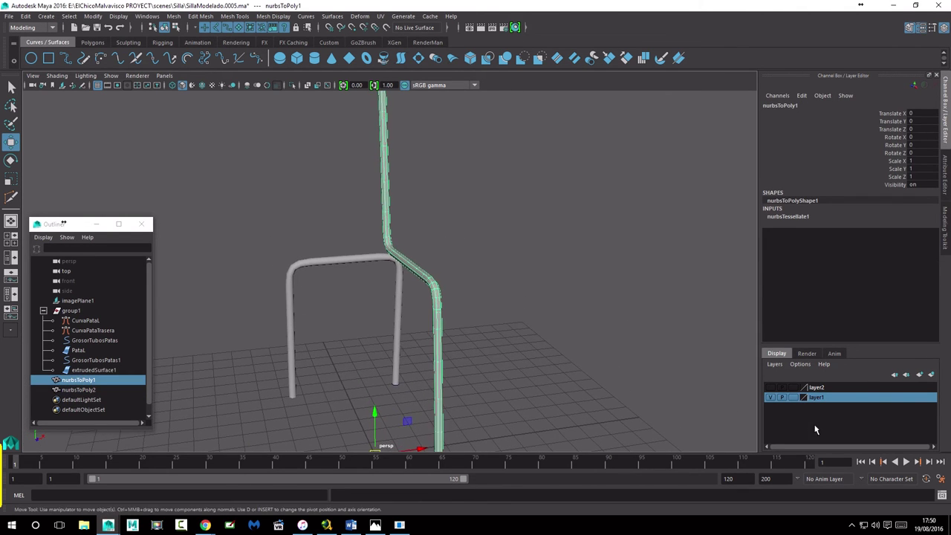
pyautogui.moveTo(510, 282)
pyautogui.keyDown('alt'); pyautogui.mouseDown()
pyautogui.moveTo(562, 428)
pyautogui.moveTo(399, 208)
pyautogui.moveTo(564, 208)
pyautogui.moveTo(509, 159)
pyautogui.moveTo(476, 223)
pyautogui.mouseUp(); pyautogui.keyUp('alt')
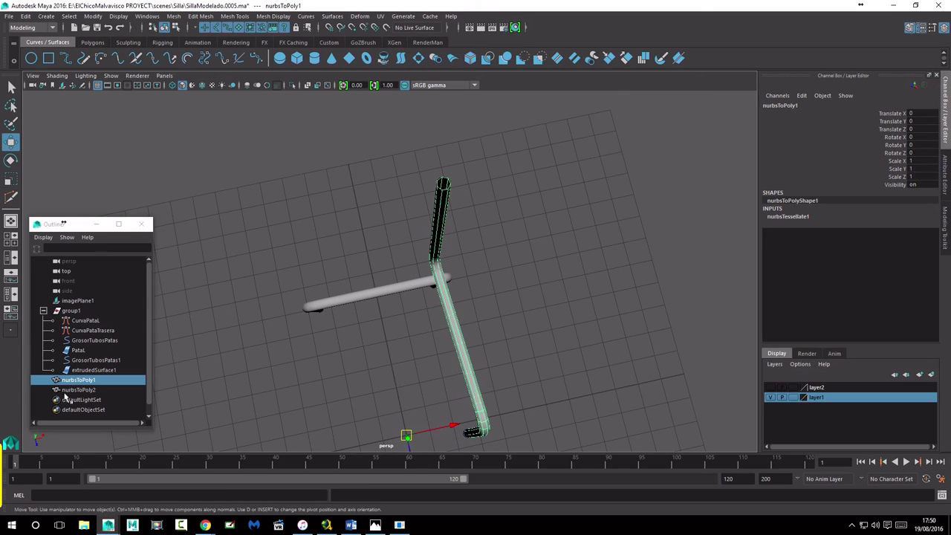
pyautogui.click(63, 313)
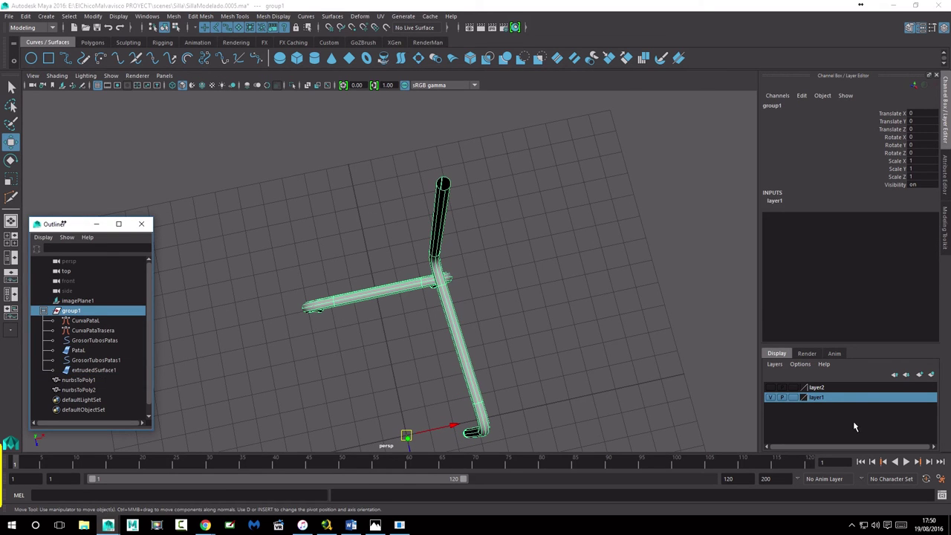
pyautogui.rightClick(822, 402)
pyautogui.click(824, 408)
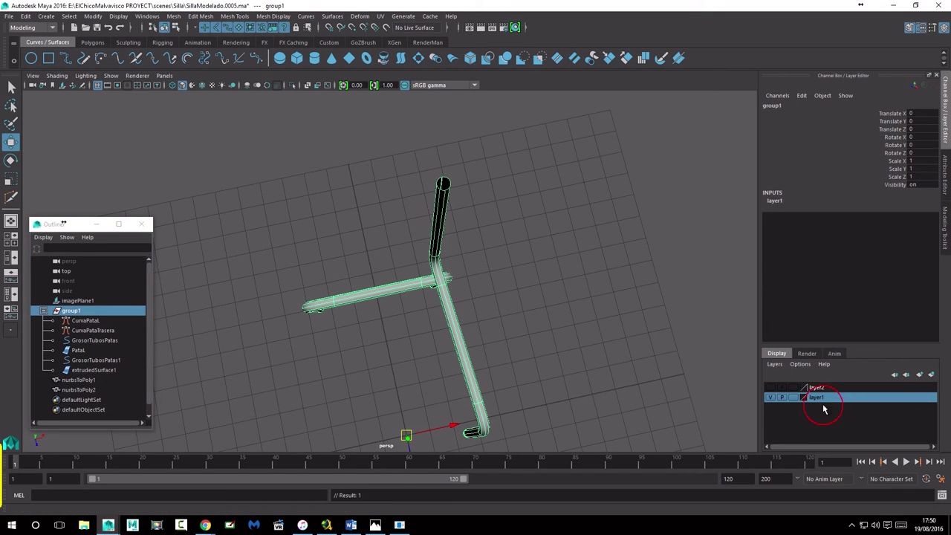
pyautogui.click(772, 399)
pyautogui.keyDown('alt'); pyautogui.moveTo(487, 380); pyautogui.dragTo(487, 334); pyautogui.keyUp('alt')
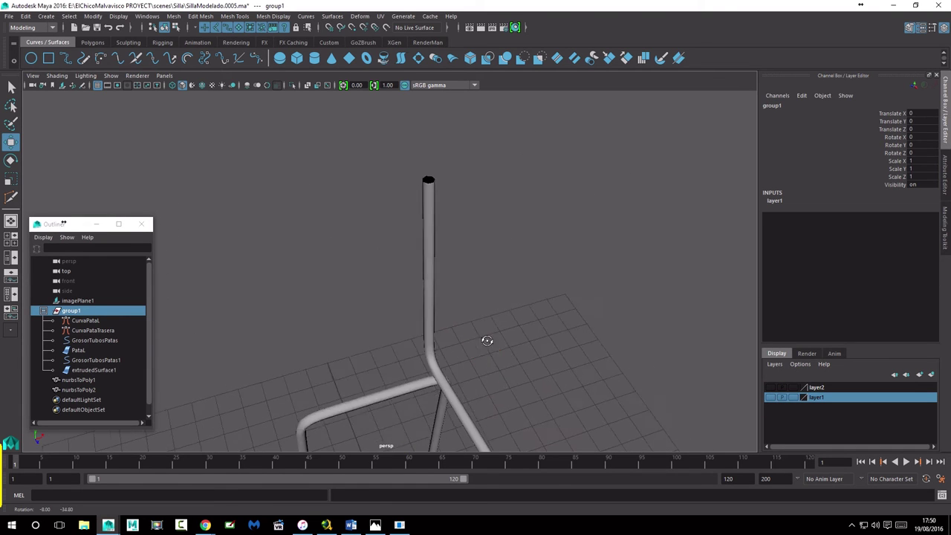
pyautogui.click(45, 312)
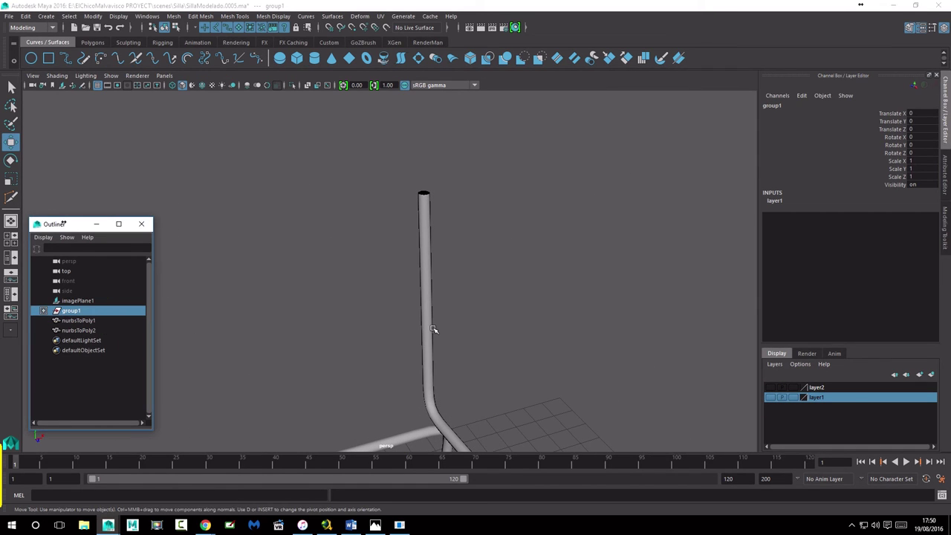
pyautogui.click(772, 389)
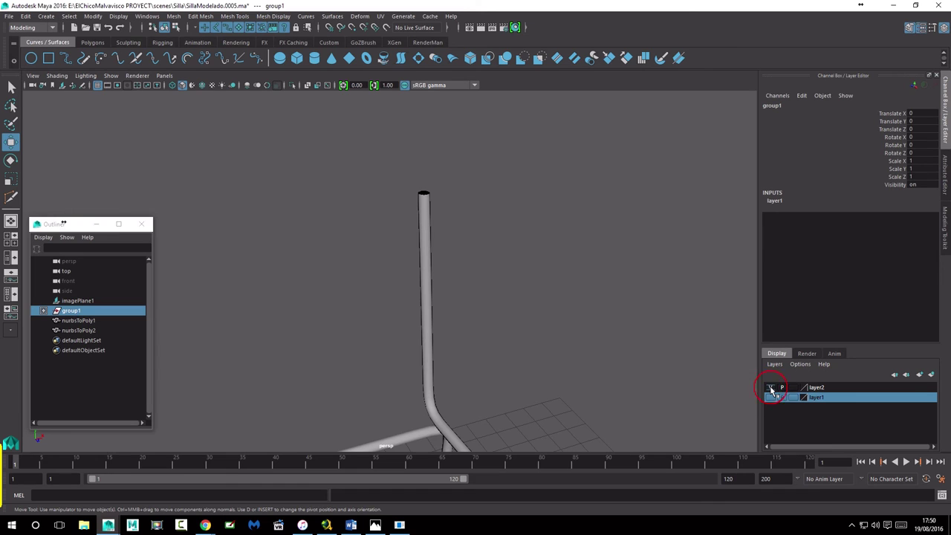
# - Select the nurbsToPoly1 tube and zoom in on its open top end
pyautogui.click(769, 399)
pyautogui.click(531, 339)
pyautogui.click(79, 321)
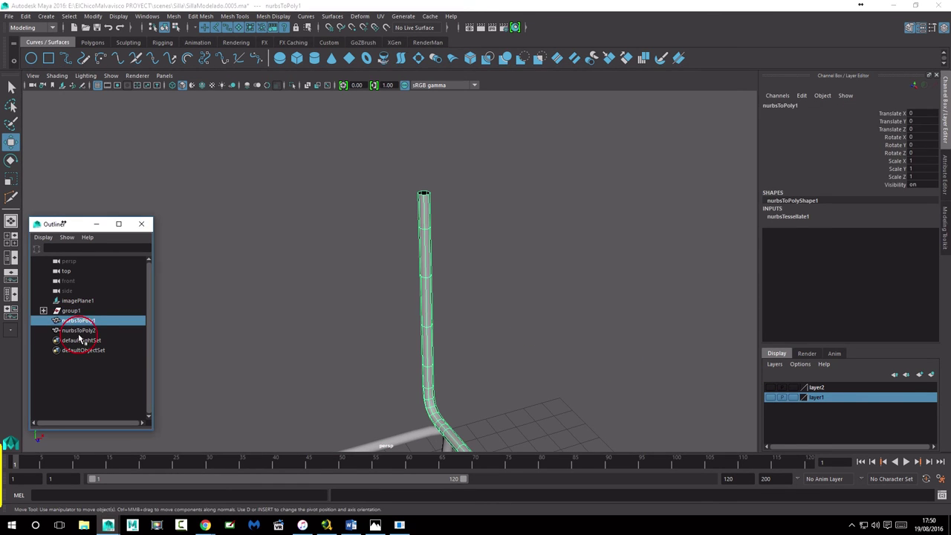
pyautogui.keyDown('alt'); pyautogui.moveTo(426, 362); pyautogui.dragTo(628, 194); pyautogui.keyUp('alt')
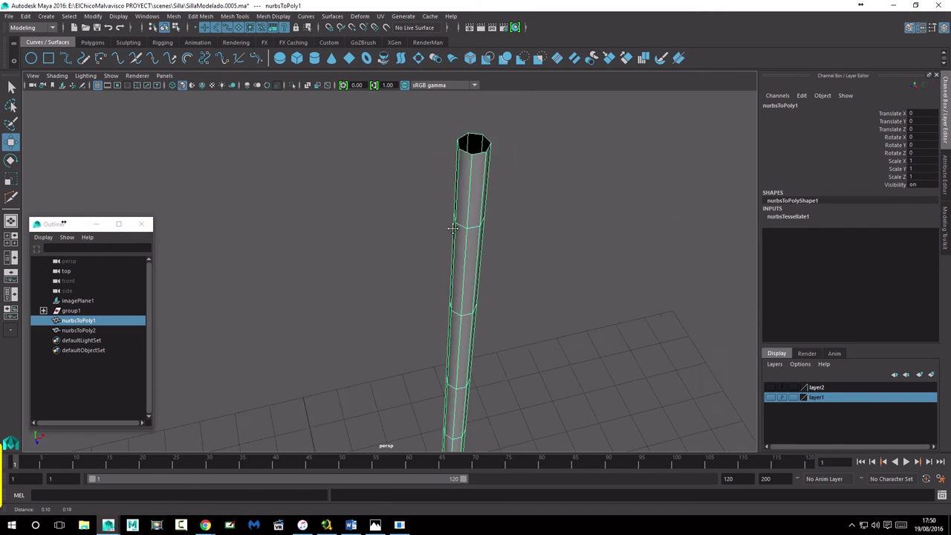
pyautogui.keyDown('alt'); pyautogui.moveTo(628, 194); pyautogui.dragTo(443, 246); pyautogui.keyUp('alt')
pyautogui.moveTo(443, 246); pyautogui.dragTo(439, 221, button='right')
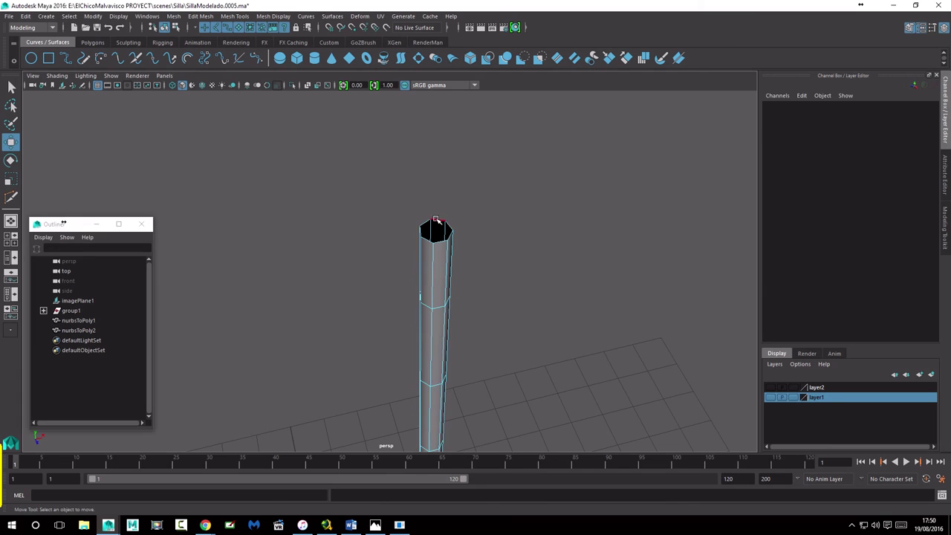
# - Extrude the nurbsToPoly1 top edge loop and scale it inward into an inset rim
pyautogui.click(439, 223)
pyautogui.moveTo(468, 189)
pyautogui.keyDown('alt'); pyautogui.mouseDown()
pyautogui.moveTo(556, 249)
pyautogui.moveTo(566, 243)
pyautogui.mouseUp(); pyautogui.keyUp('alt')
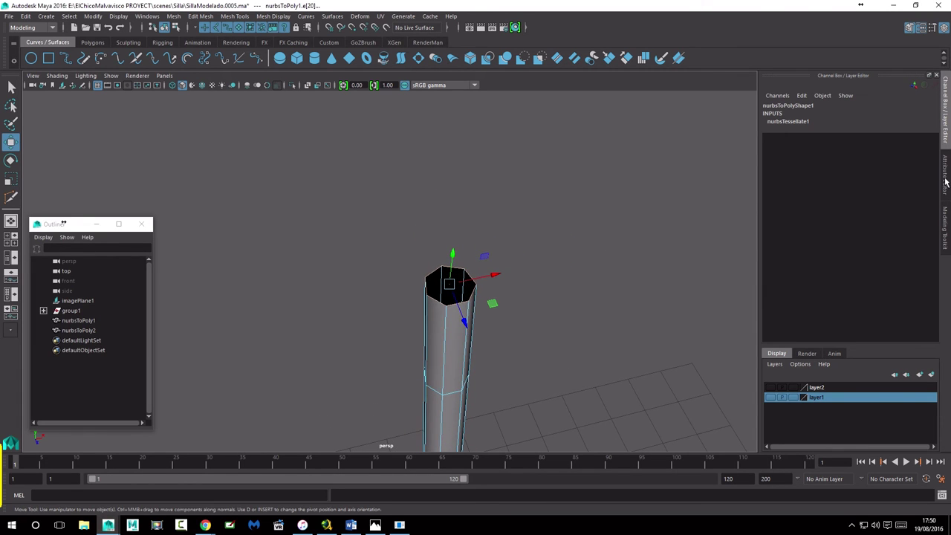
pyautogui.click(945, 199)
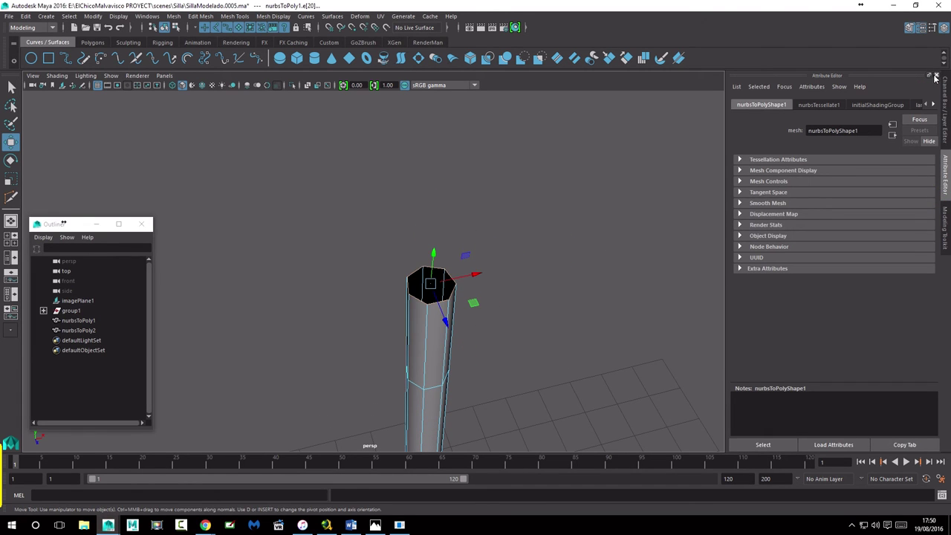
pyautogui.click(945, 211)
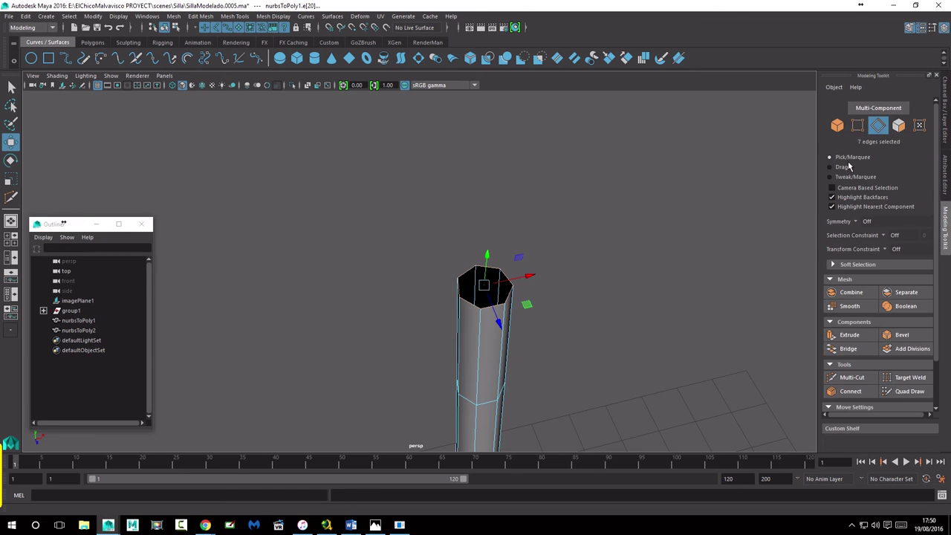
pyautogui.click(850, 336)
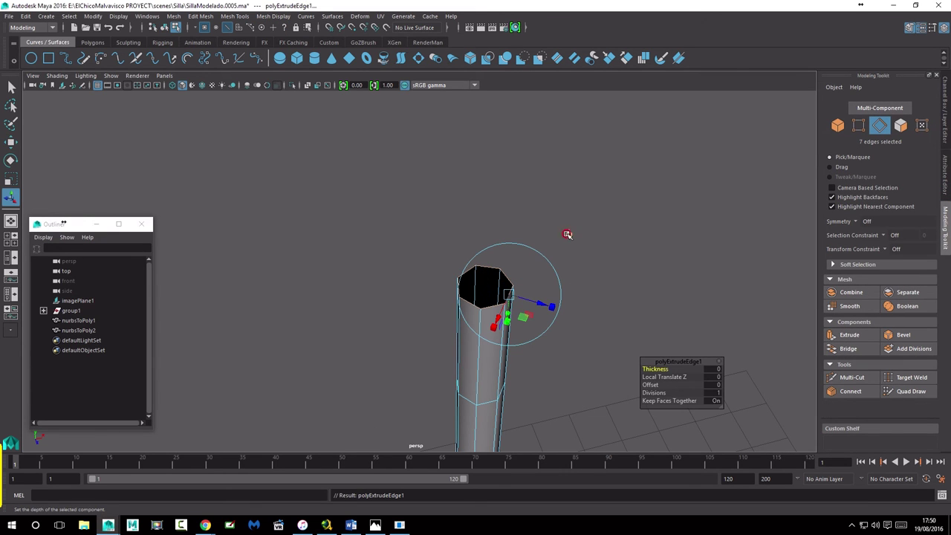
pyautogui.moveTo(484, 286); pyautogui.dragTo(672, 405)
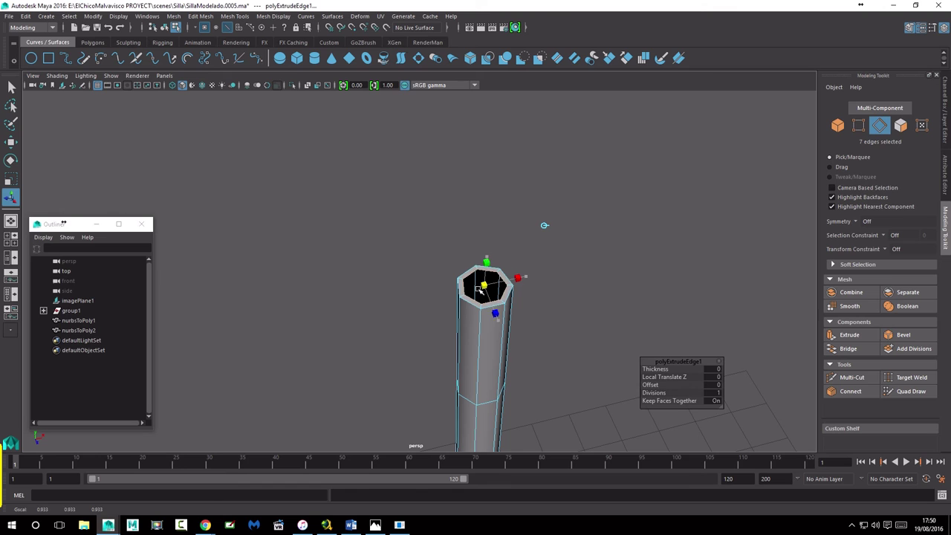
pyautogui.click(654, 392)
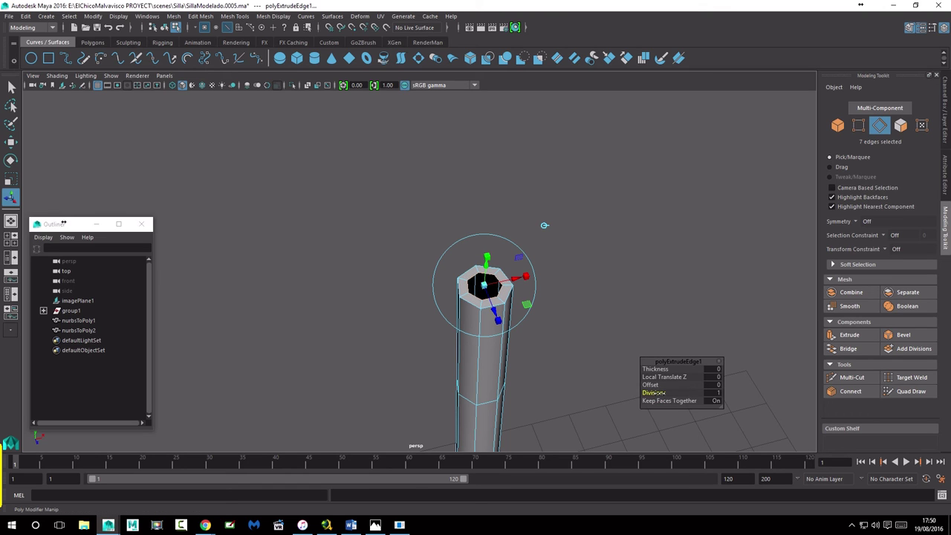
pyautogui.click(607, 290)
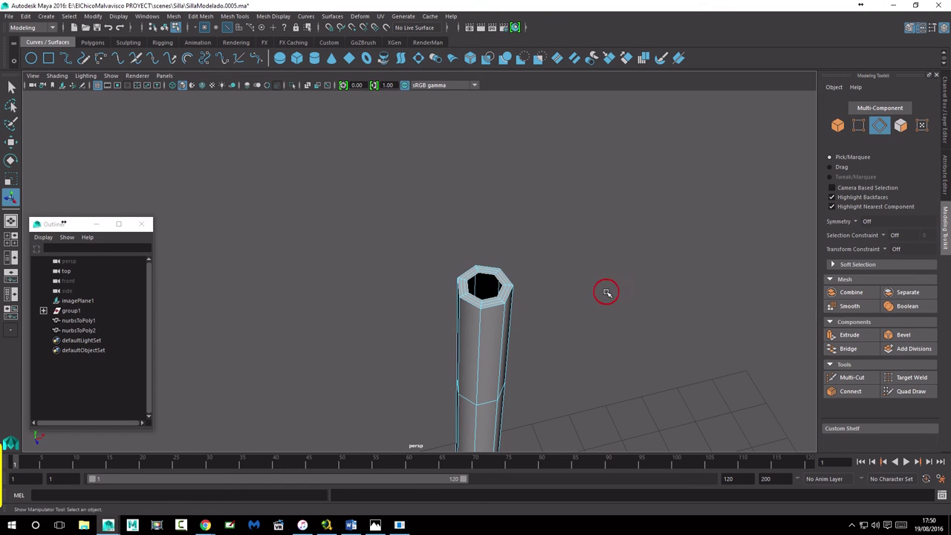
pyautogui.click(847, 378)
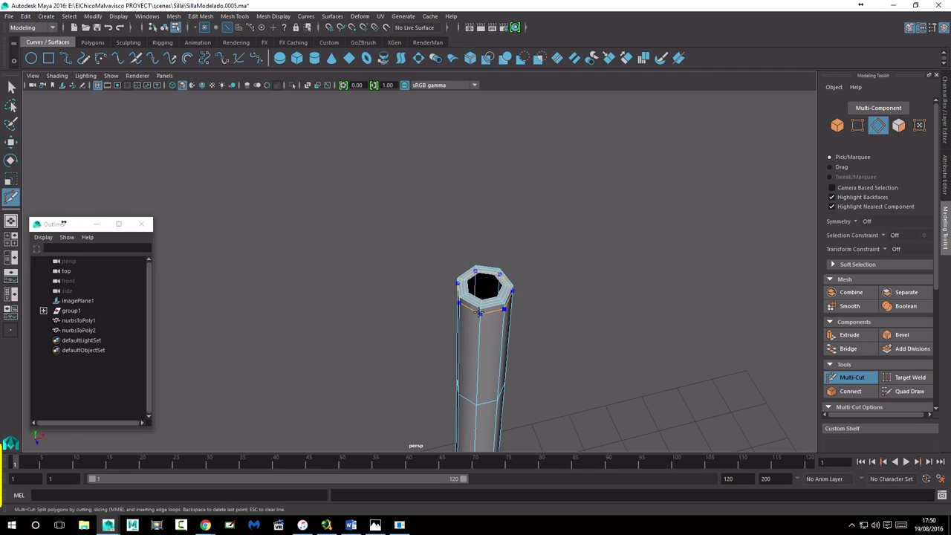
# - Select the whole edge loop around the tube's other open end
pyautogui.keyDown('alt'); pyautogui.moveTo(550, 350); pyautogui.dragTo(559, 329); pyautogui.keyUp('alt')
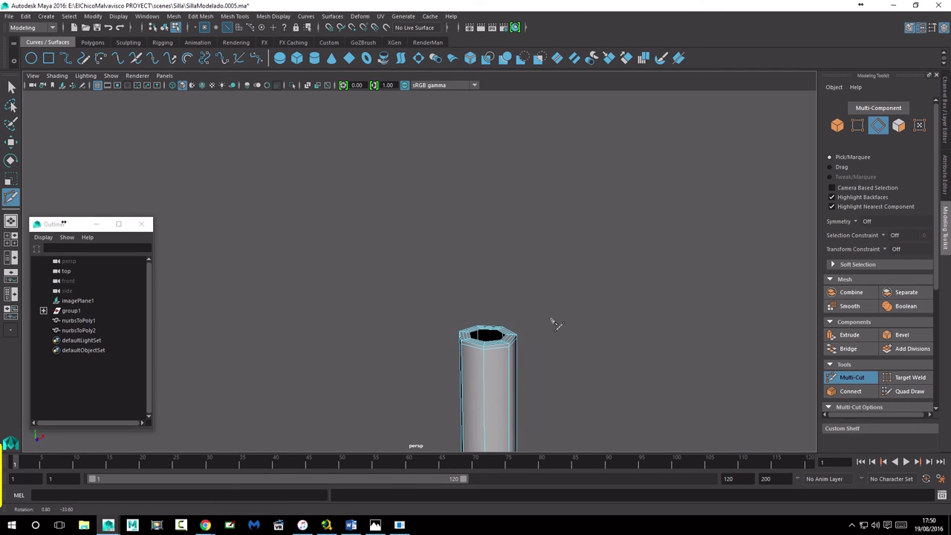
pyautogui.keyDown('alt'); pyautogui.moveTo(559, 328); pyautogui.dragTo(540, 389, button='right'); pyautogui.keyUp('alt')
pyautogui.moveTo(540, 388)
pyautogui.keyDown('alt'); pyautogui.mouseDown()
pyautogui.moveTo(482, 315)
pyautogui.moveTo(478, 265)
pyautogui.mouseUp(); pyautogui.keyUp('alt')
pyautogui.press('w')
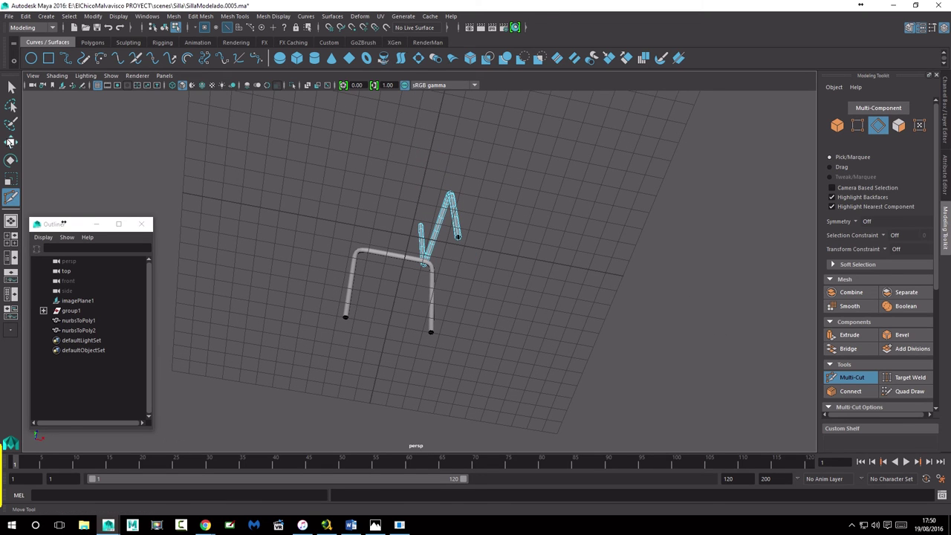
pyautogui.click(459, 234)
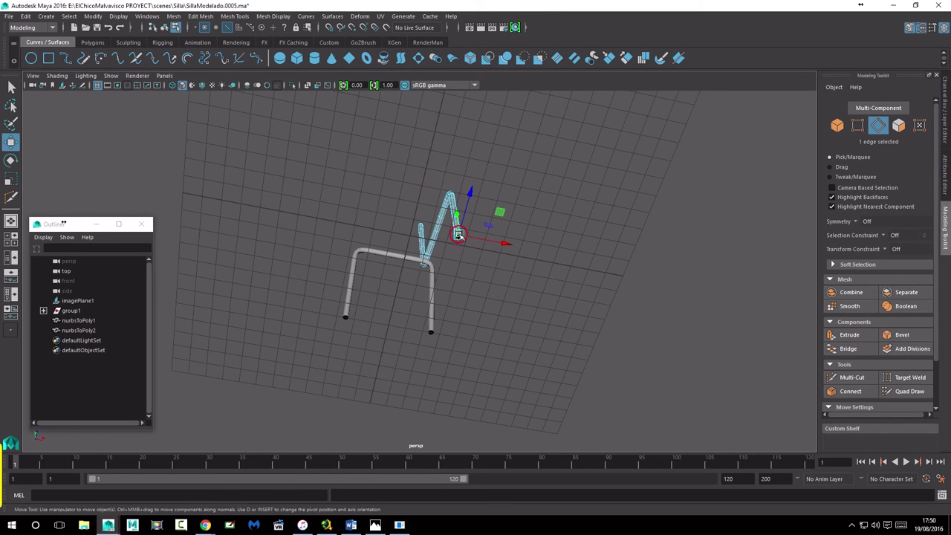
pyautogui.press('f')
pyautogui.keyDown('alt'); pyautogui.moveTo(446, 287); pyautogui.dragTo(563, 297); pyautogui.keyUp('alt')
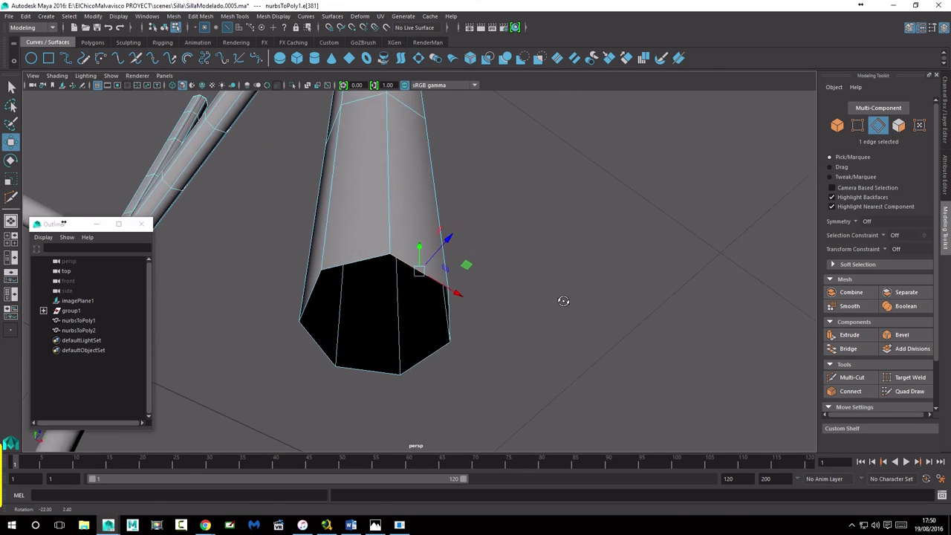
pyautogui.doubleClick(370, 256)
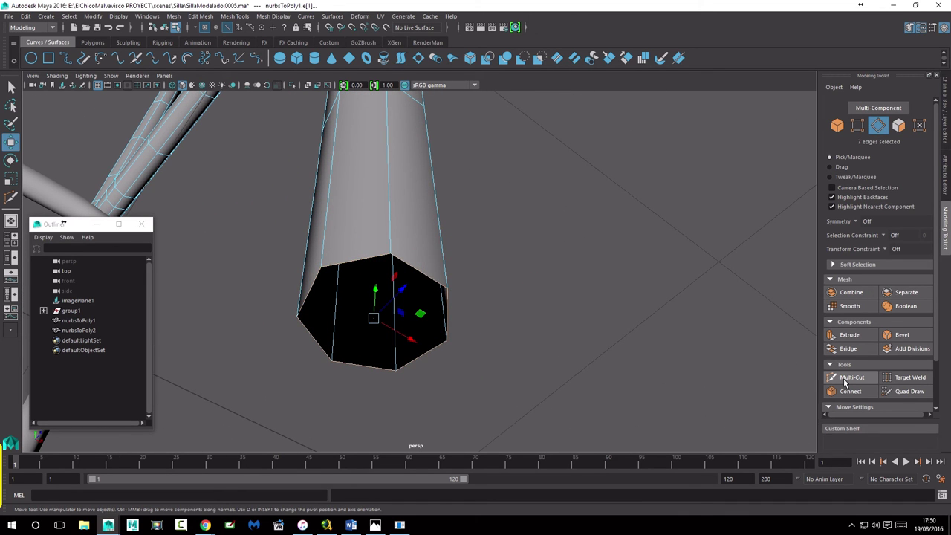
# - Extrude the end loop, scaling it inward to 0.6 with 2 divisions
pyautogui.click(850, 336)
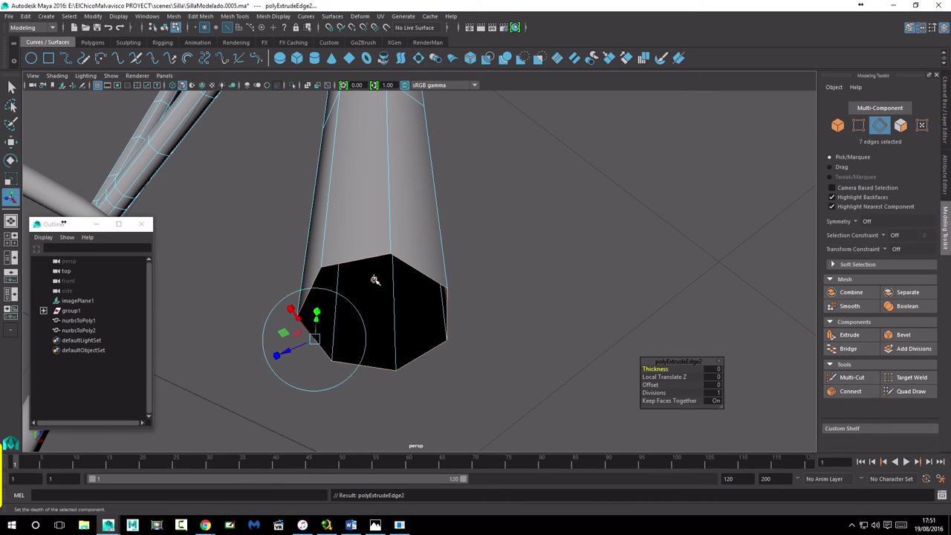
pyautogui.moveTo(368, 316); pyautogui.dragTo(364, 325)
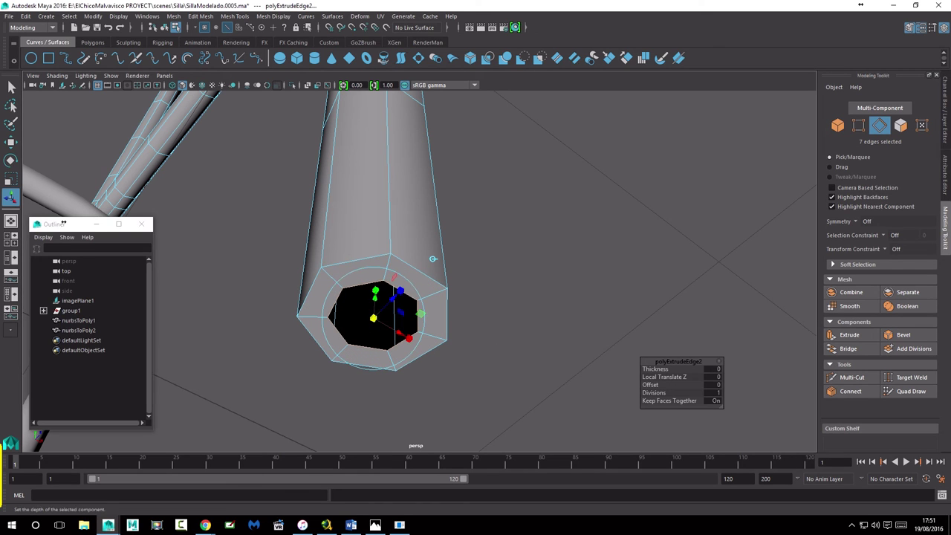
pyautogui.moveTo(654, 393); pyautogui.dragTo(673, 393)
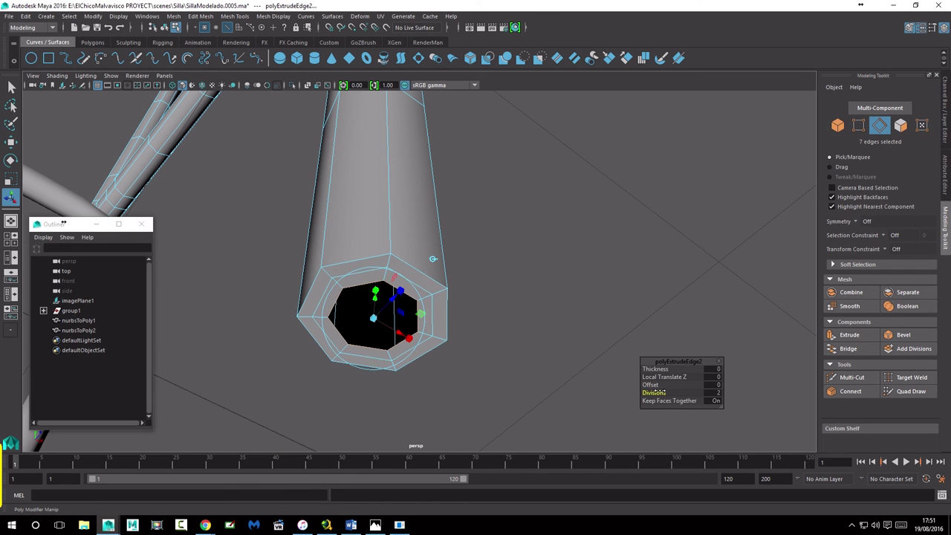
pyautogui.click(851, 378)
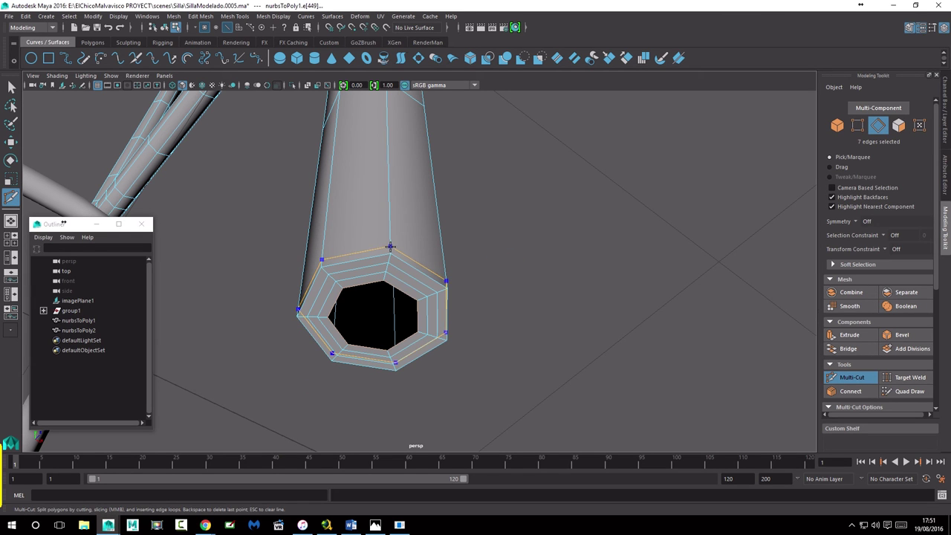
pyautogui.keyDown('alt'); pyautogui.moveTo(573, 278); pyautogui.dragTo(195, 274, button='right'); pyautogui.keyUp('alt')
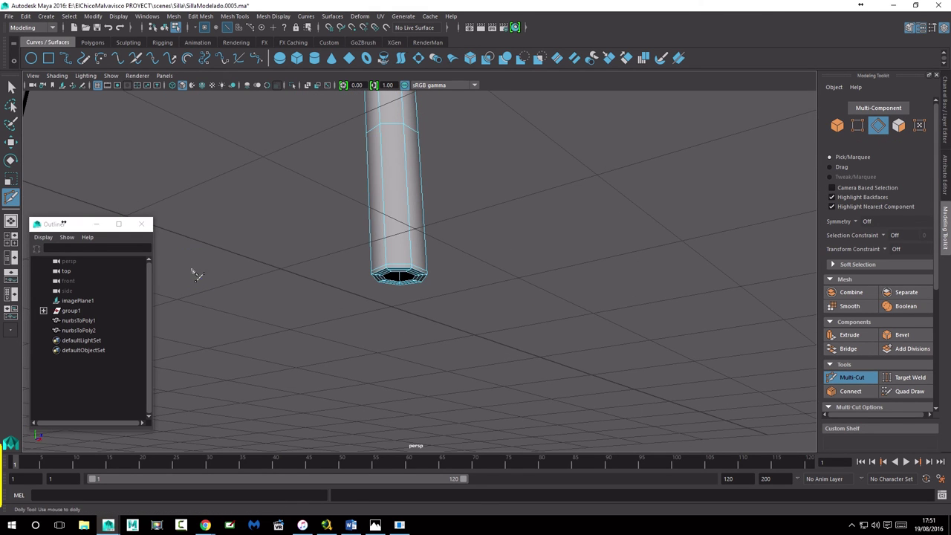
pyautogui.click(12, 143)
pyautogui.moveTo(267, 213)
pyautogui.keyDown('alt'); pyautogui.mouseDown()
pyautogui.moveTo(276, 284)
pyautogui.moveTo(255, 246)
pyautogui.moveTo(461, 287)
pyautogui.moveTo(397, 310)
pyautogui.moveTo(413, 213)
pyautogui.mouseUp(); pyautogui.keyUp('alt')
# - Select the edge loop around the second tube's open end
pyautogui.click(417, 182)
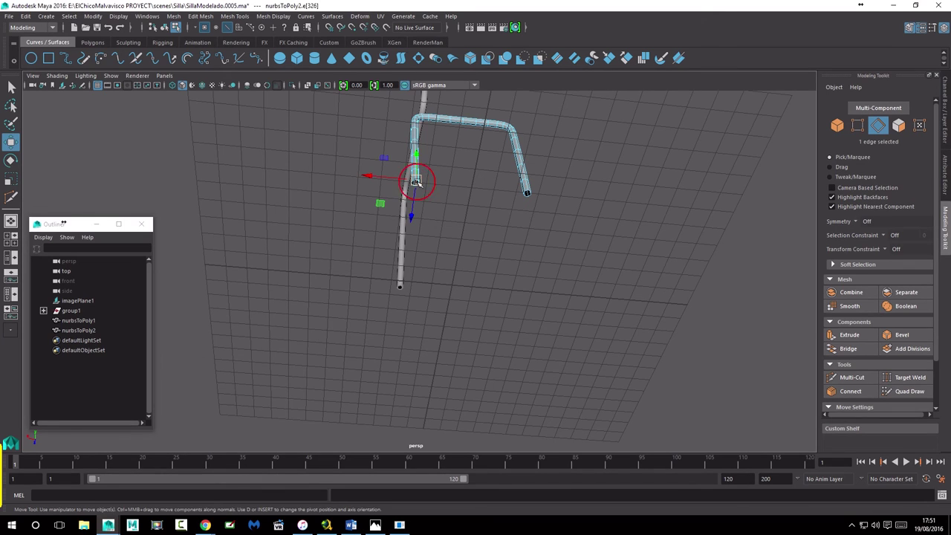
pyautogui.press('f')
pyautogui.doubleClick(463, 332)
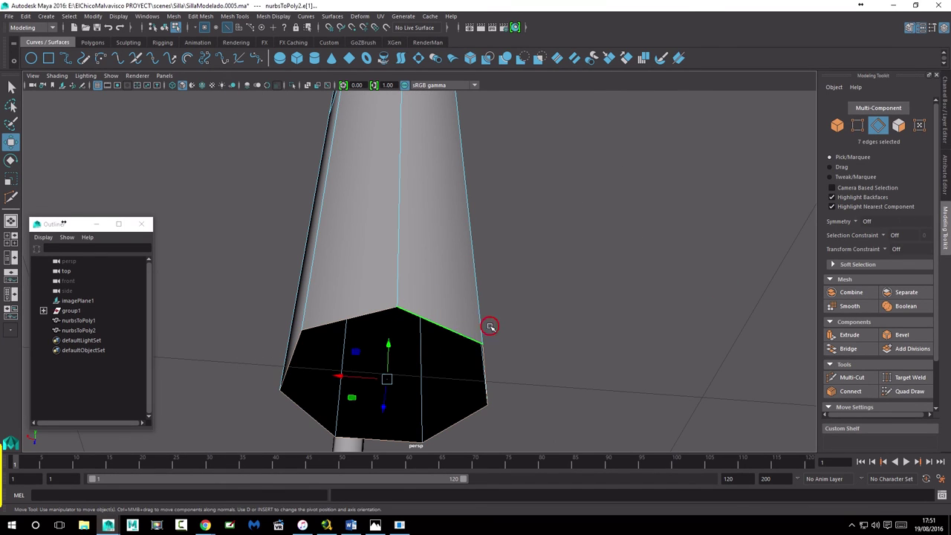
# - Extrude the loop from the cap centre, scaled inward with 3 divisions
pyautogui.click(834, 334)
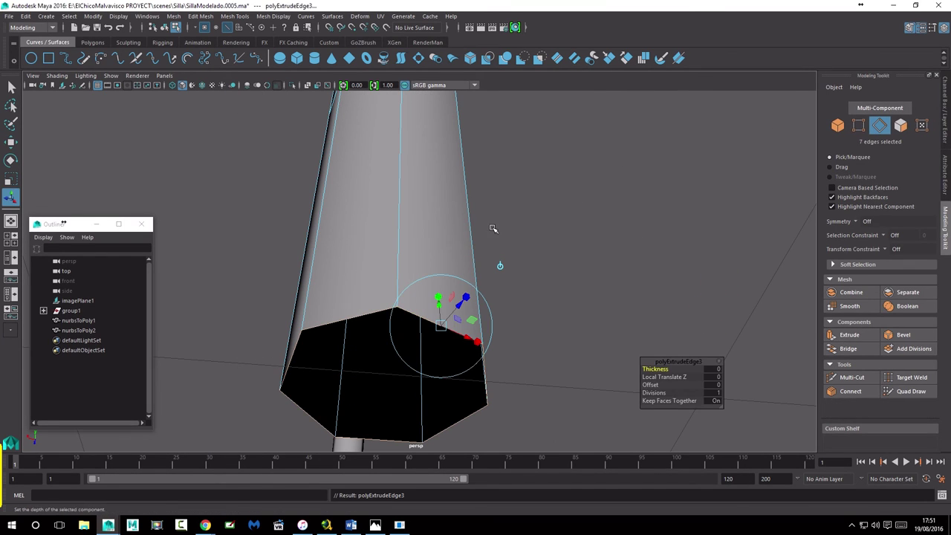
pyautogui.click(446, 322)
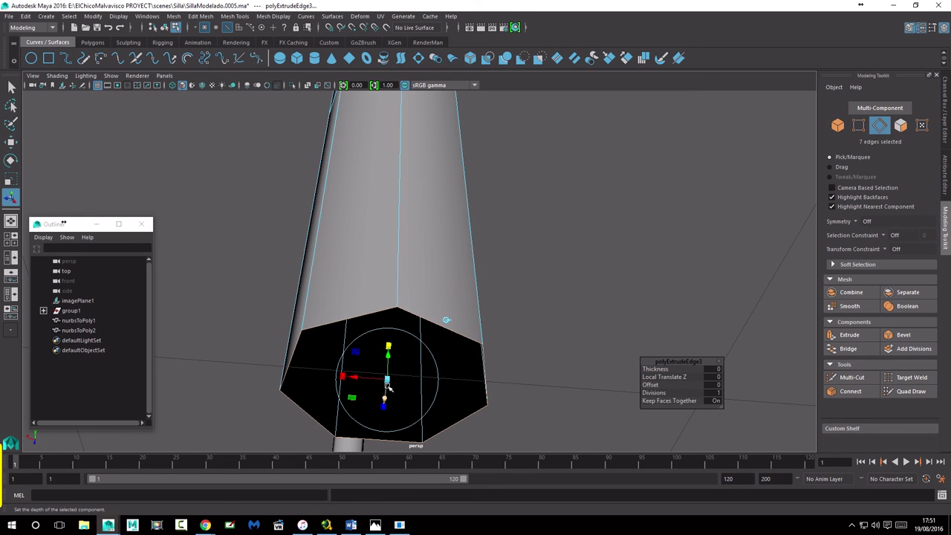
pyautogui.moveTo(388, 380); pyautogui.dragTo(378, 384)
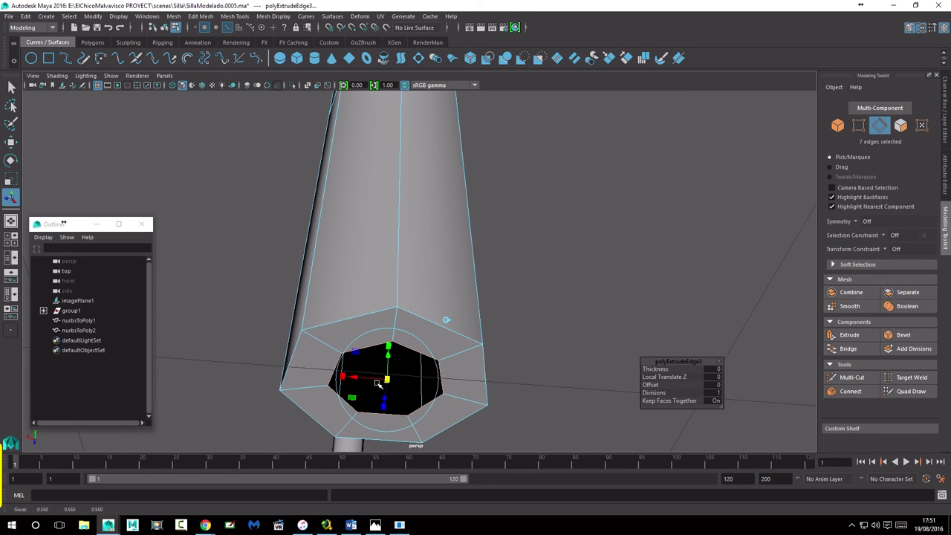
pyautogui.moveTo(656, 393); pyautogui.dragTo(670, 392)
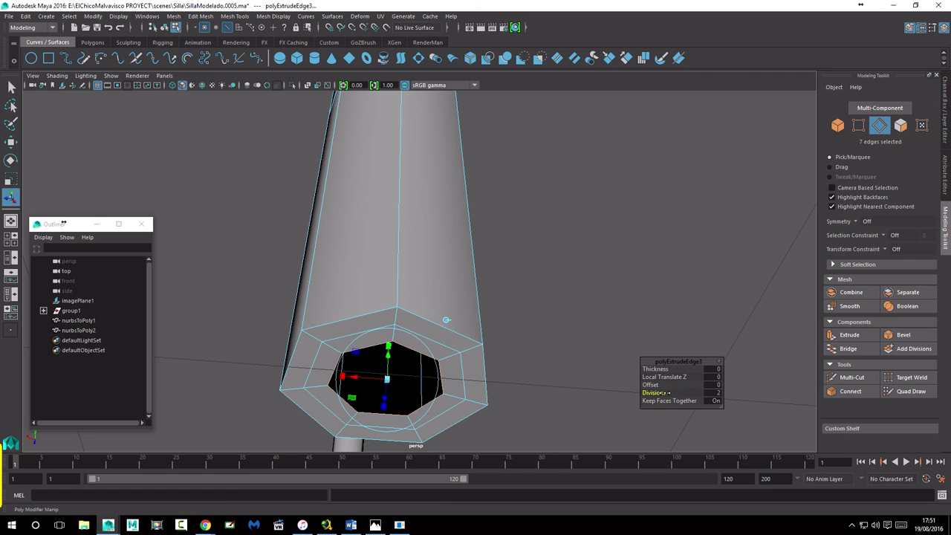
pyautogui.click(852, 377)
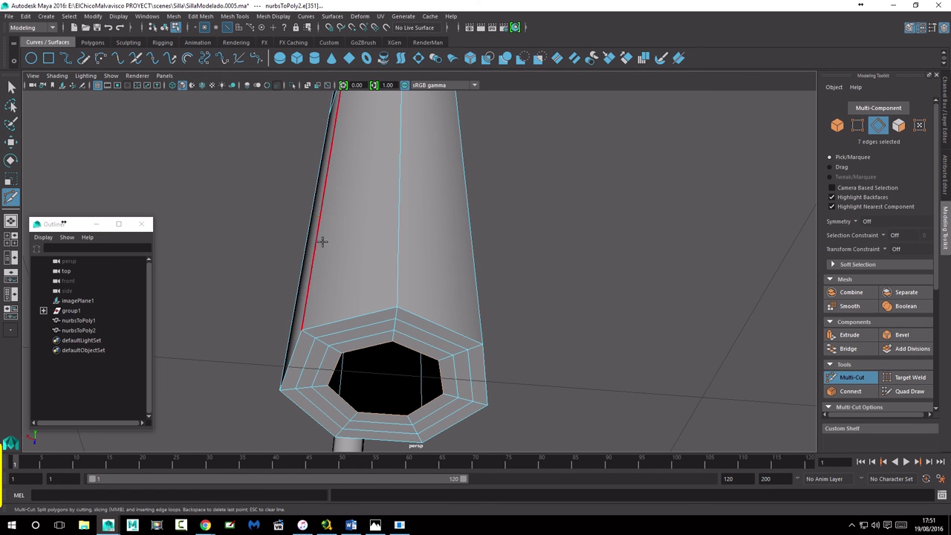
pyautogui.click(10, 141)
pyautogui.keyDown('alt'); pyautogui.moveTo(641, 249); pyautogui.dragTo(652, 264, button='right'); pyautogui.keyUp('alt')
pyautogui.moveTo(652, 263)
pyautogui.keyDown('alt'); pyautogui.mouseDown()
pyautogui.moveTo(480, 314)
pyautogui.moveTo(758, 291)
pyautogui.moveTo(542, 340)
pyautogui.moveTo(504, 305)
pyautogui.mouseUp(); pyautogui.keyUp('alt')
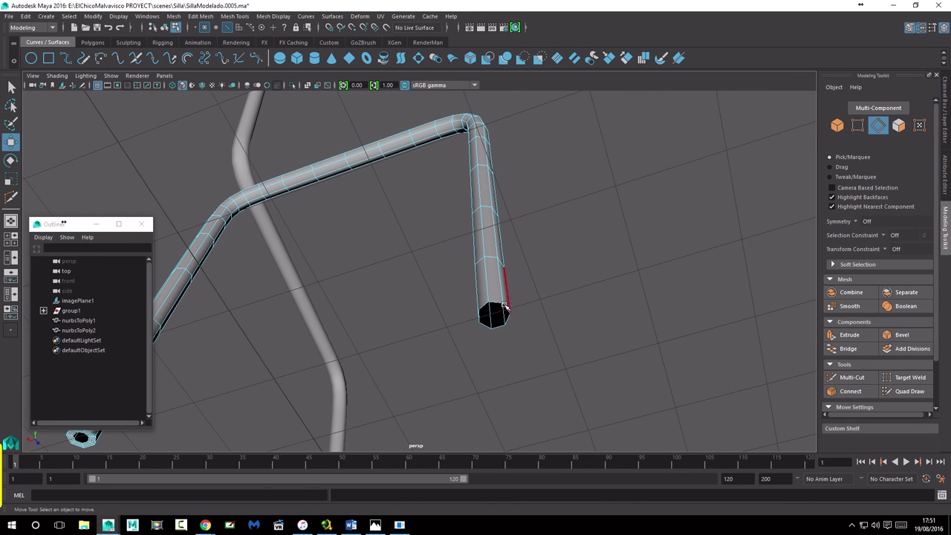
# - Select the other end's edge loop and try an inward extrusion, then undo it
pyautogui.click(499, 303)
pyautogui.press('f')
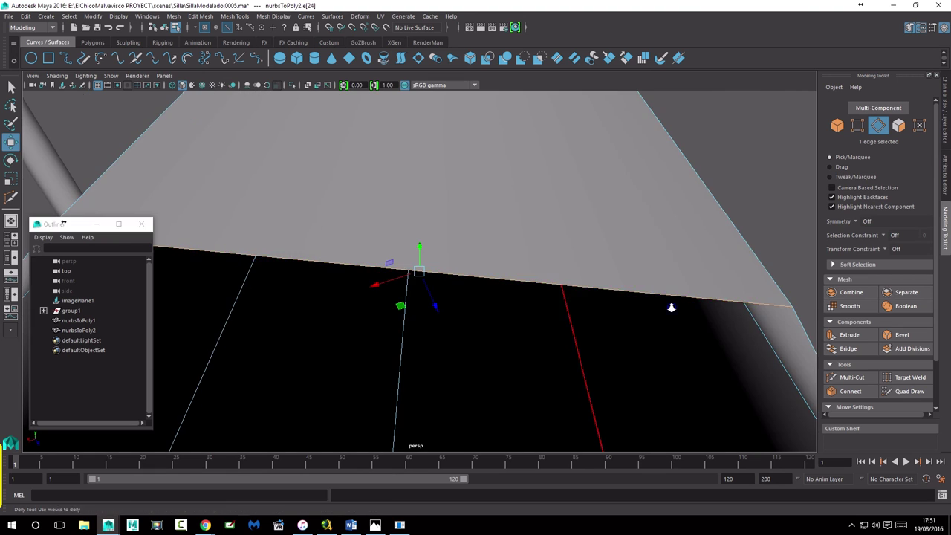
pyautogui.keyDown('alt'); pyautogui.moveTo(672, 304); pyautogui.dragTo(504, 323, button='right'); pyautogui.keyUp('alt')
pyautogui.scroll(3, 503, 322)
pyautogui.doubleClick(476, 301)
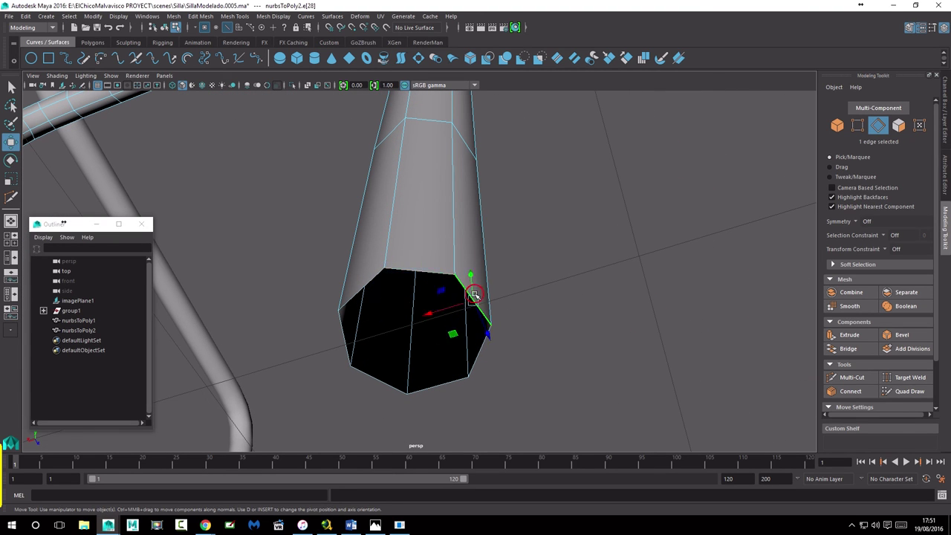
pyautogui.click(849, 335)
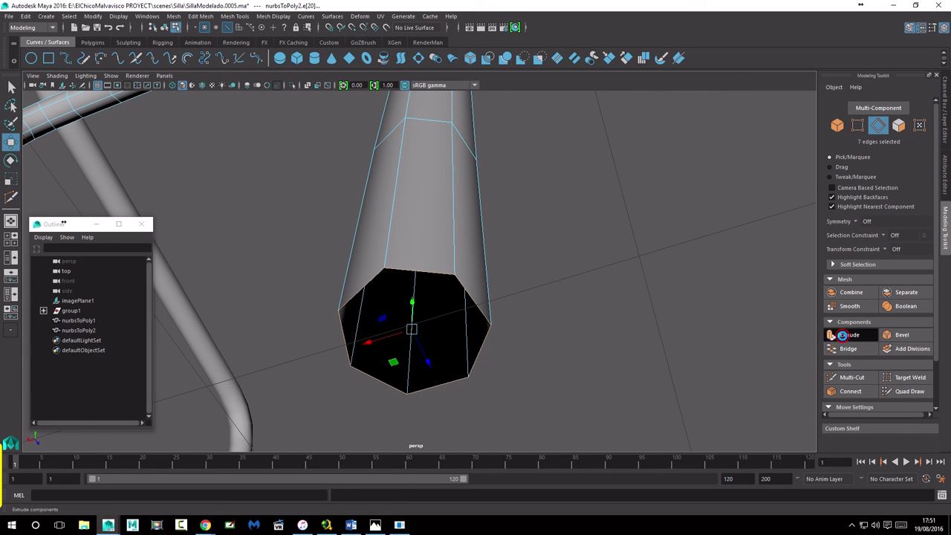
pyautogui.click(538, 294)
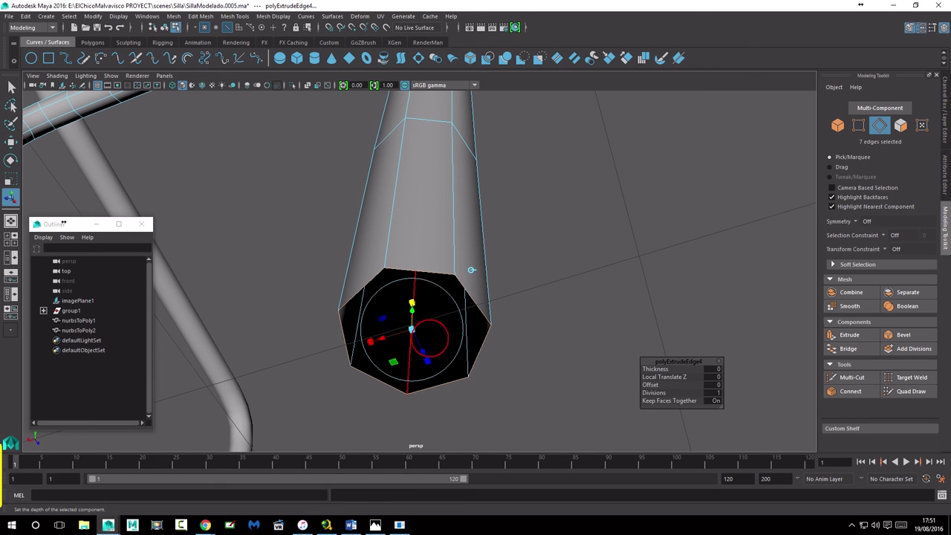
pyautogui.moveTo(412, 331); pyautogui.dragTo(390, 332)
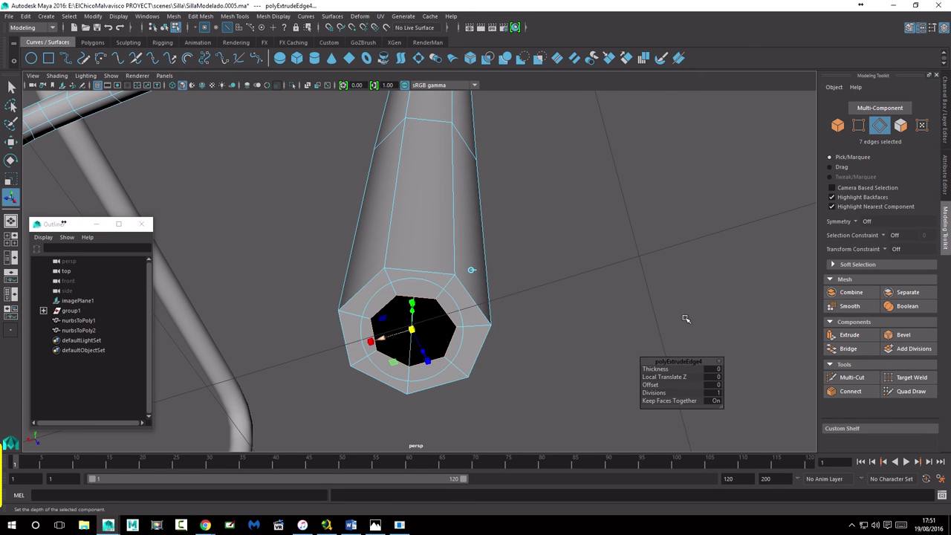
pyautogui.click(848, 378)
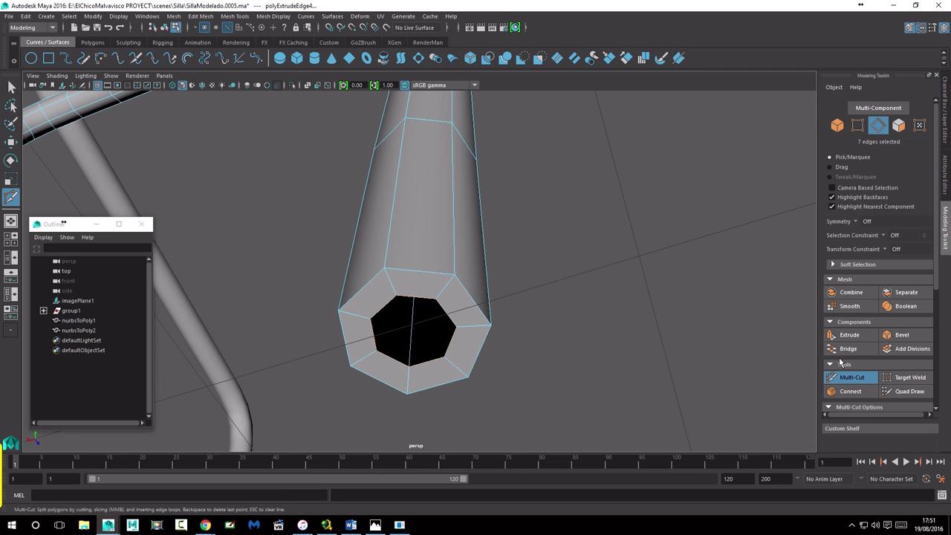
pyautogui.press('w')
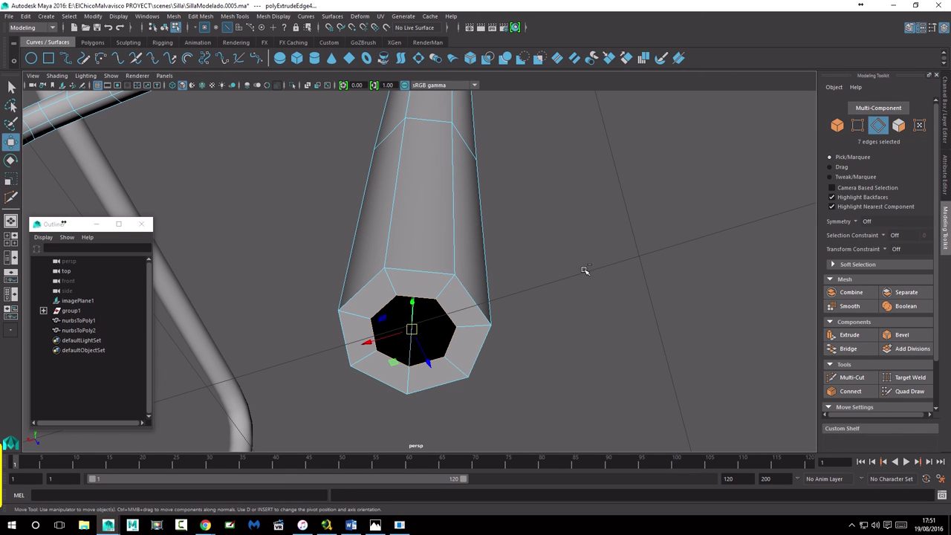
pyautogui.hotkey('ctrl', 'z')
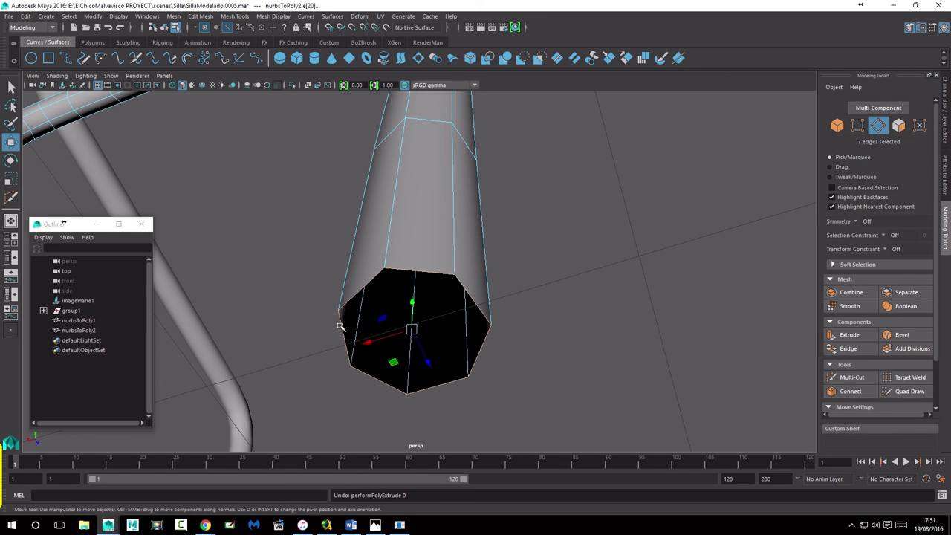
pyautogui.moveTo(367, 341); pyautogui.dragTo(382, 335)
pyautogui.hotkey('ctrl', 'z')
pyautogui.hotkey('ctrl', 'z')
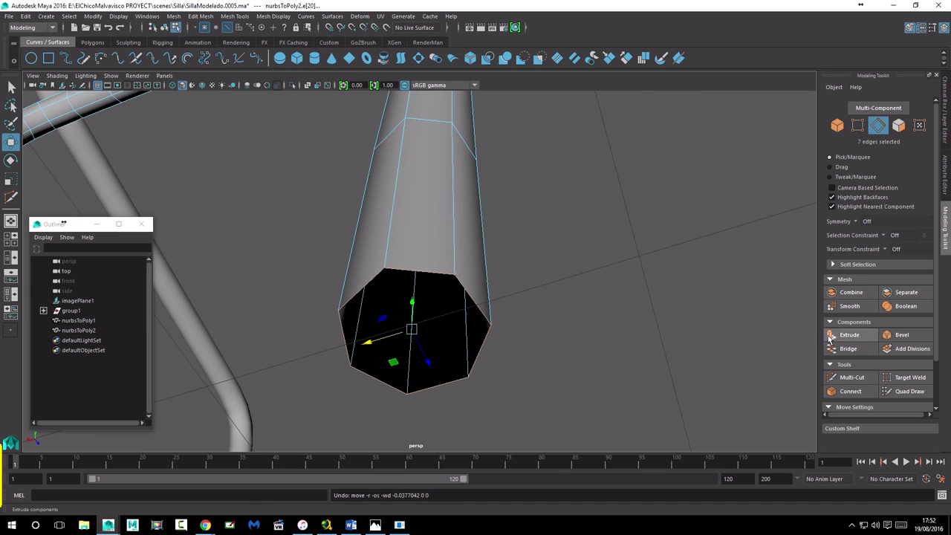
# - Re-extrude the end loop, scaled inward to 0.5 with 3 divisions
pyautogui.click(852, 339)
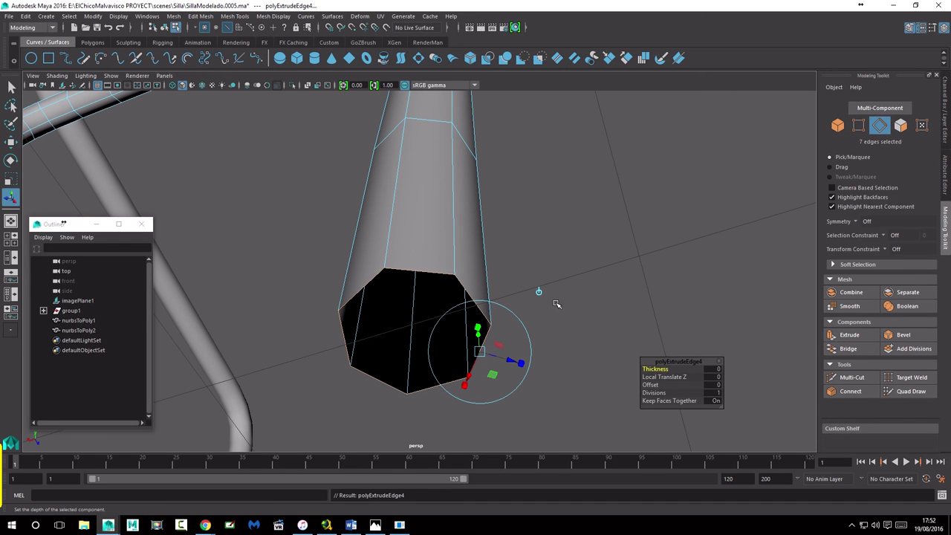
pyautogui.click(540, 293)
pyautogui.click(420, 315)
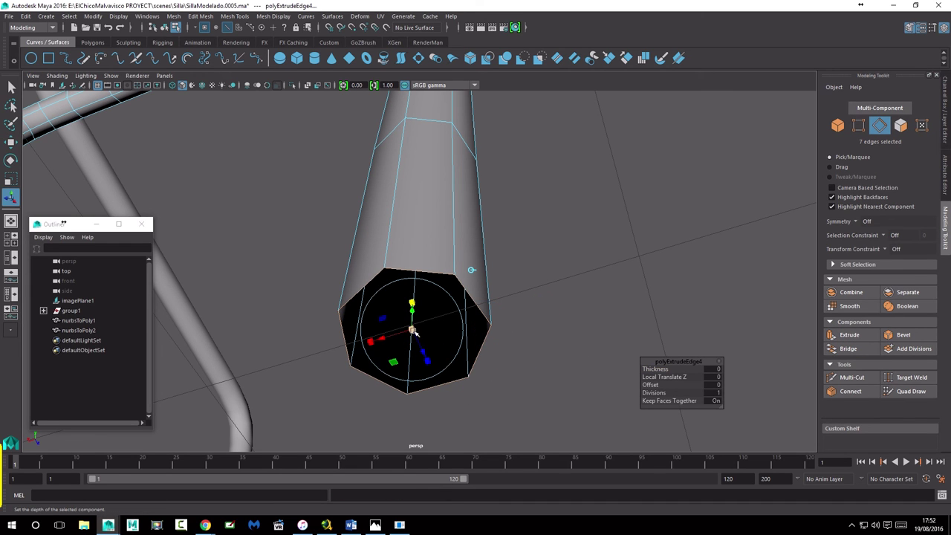
pyautogui.moveTo(413, 332); pyautogui.dragTo(399, 337)
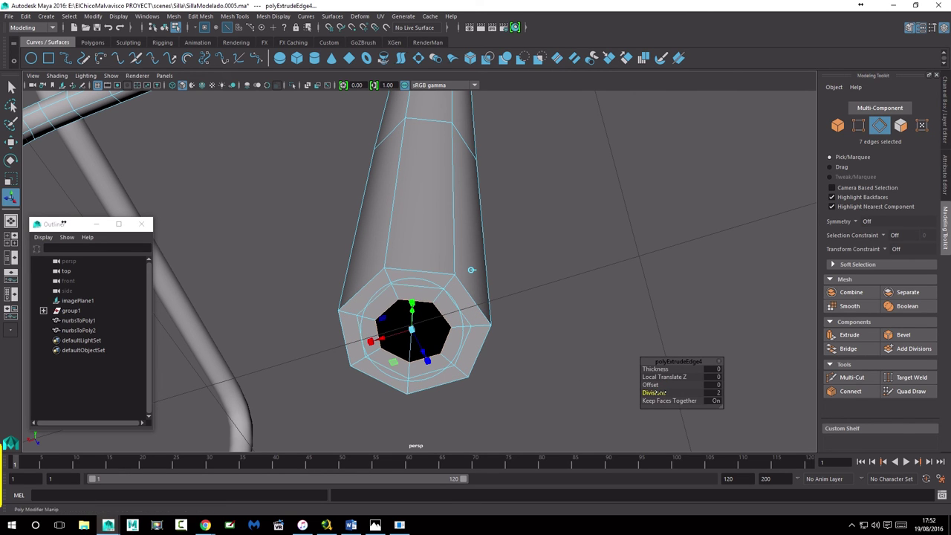
pyautogui.moveTo(667, 392); pyautogui.dragTo(668, 393)
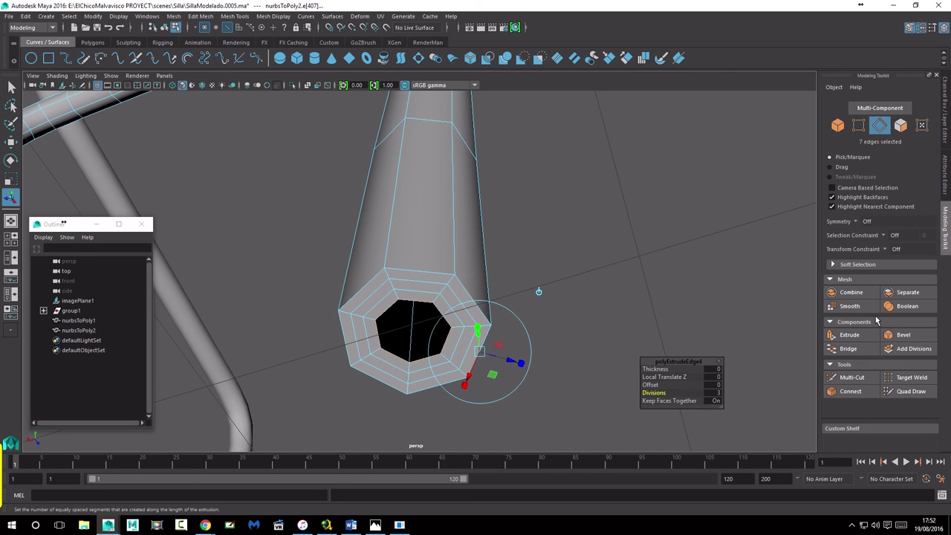
pyautogui.click(848, 377)
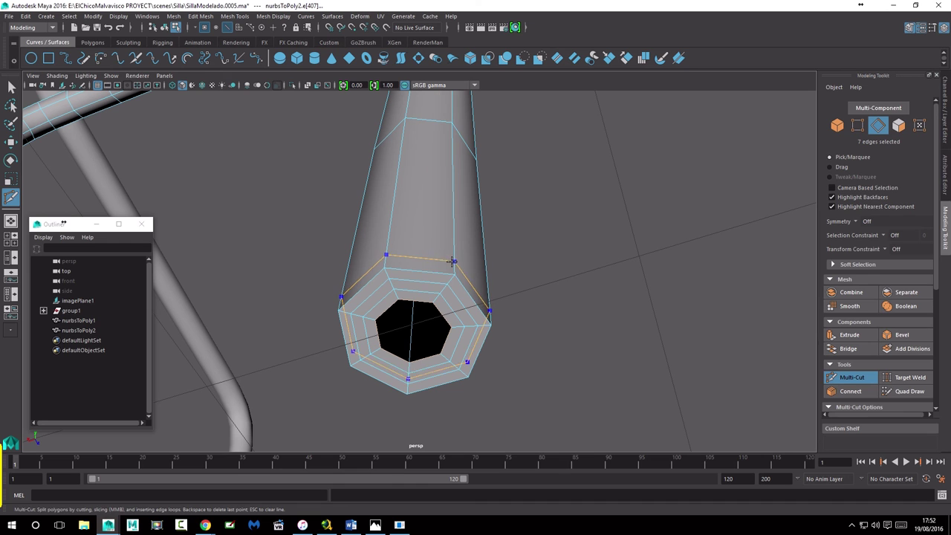
# - Insert an extra edge loop around the tube near the rim
pyautogui.keyDown('ctrl'); pyautogui.click(453, 268); pyautogui.keyUp('ctrl')
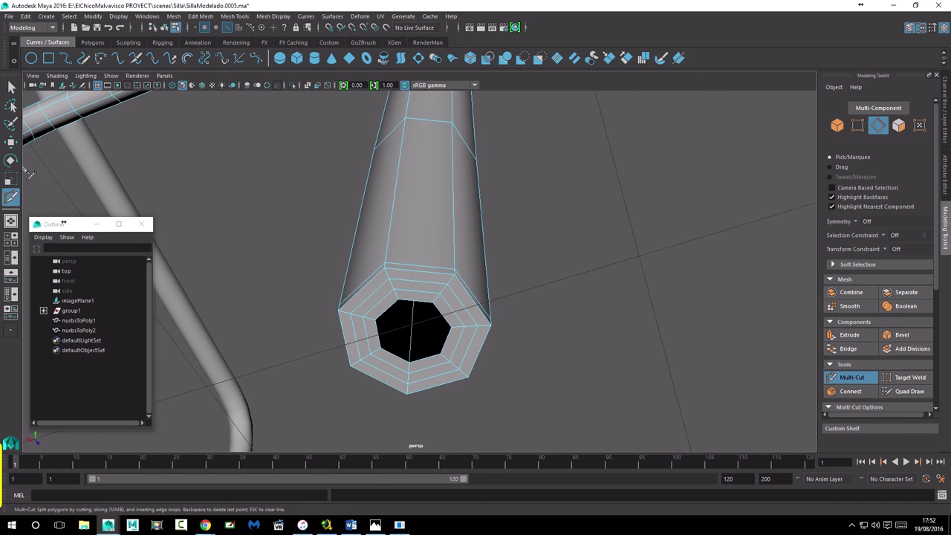
pyautogui.press('w')
pyautogui.scroll(-3, 416, 245)
pyautogui.moveTo(426, 219); pyautogui.dragTo(462, 209, button='right')
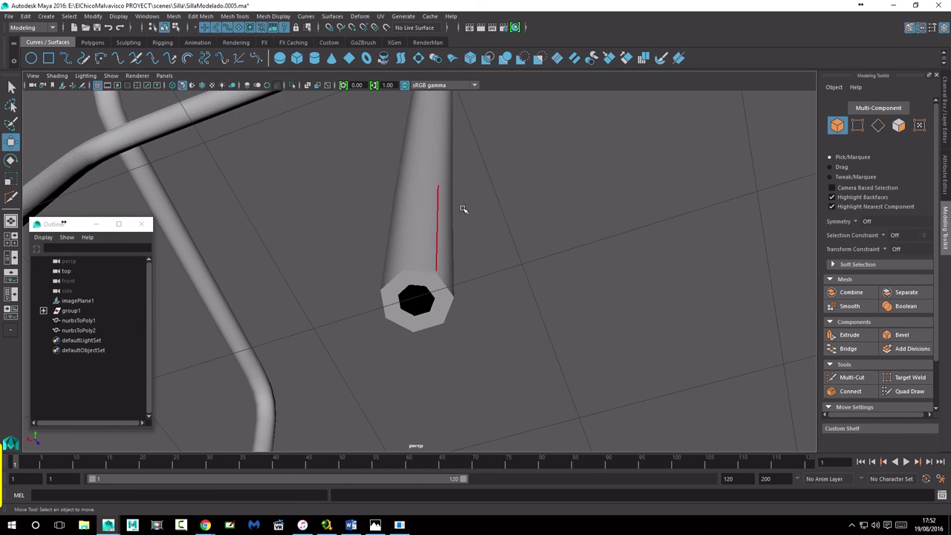
# - Duplicate the right leg tube and set the copy's Scale X to -1 to mirror it
pyautogui.scroll(-5, 520, 253)
pyautogui.keyDown('alt'); pyautogui.moveTo(577, 295); pyautogui.dragTo(391, 299); pyautogui.keyUp('alt')
pyautogui.keyDown('alt'); pyautogui.moveTo(391, 299); pyautogui.dragTo(557, 249, button='right'); pyautogui.keyUp('alt')
pyautogui.moveTo(558, 249)
pyautogui.keyDown('alt'); pyautogui.mouseDown()
pyautogui.moveTo(444, 243)
pyautogui.moveTo(427, 314)
pyautogui.moveTo(278, 319)
pyautogui.mouseUp(); pyautogui.keyUp('alt')
pyautogui.moveTo(278, 319)
pyautogui.keyDown('alt'); pyautogui.mouseDown(button='right')
pyautogui.moveTo(443, 288)
pyautogui.moveTo(537, 246)
pyautogui.mouseUp(button='right'); pyautogui.keyUp('alt')
pyautogui.click(529, 242)
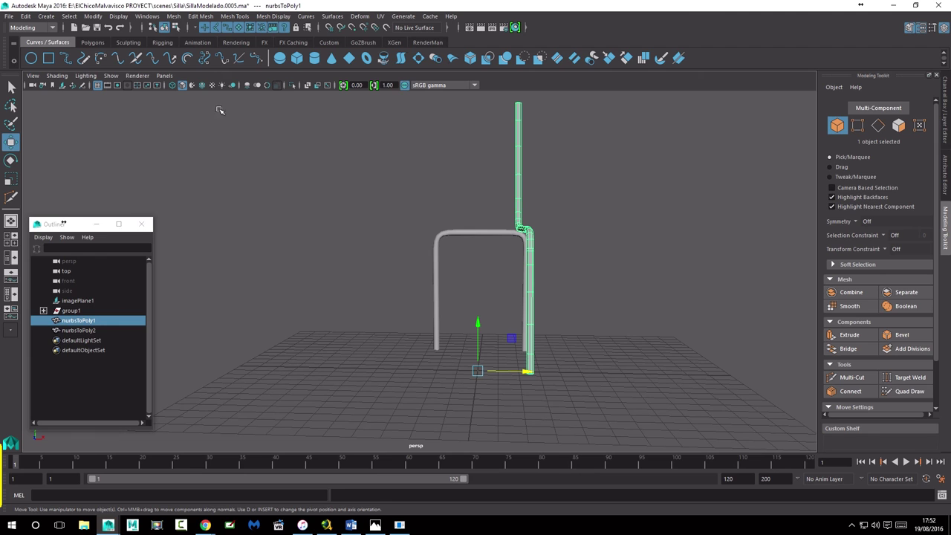
pyautogui.hotkey('ctrl', 'd')
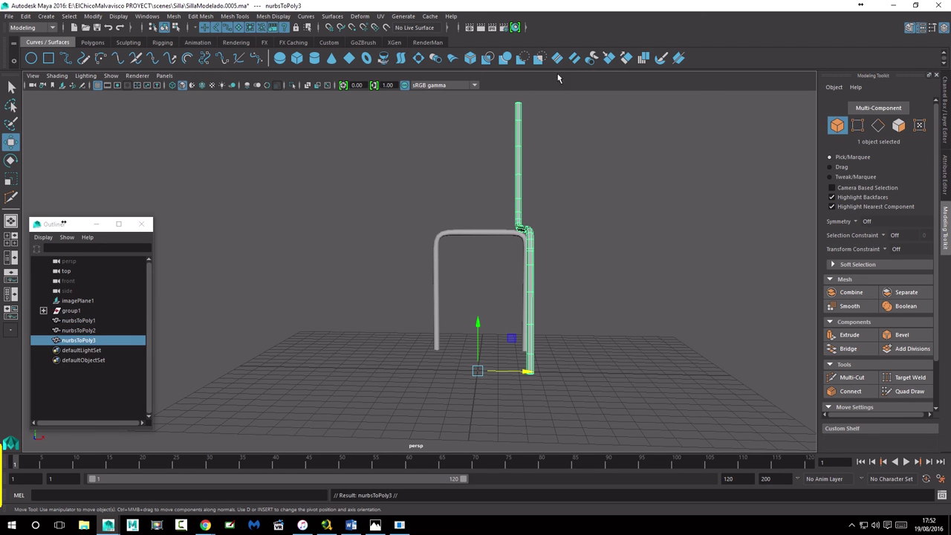
pyautogui.click(944, 182)
pyautogui.click(947, 140)
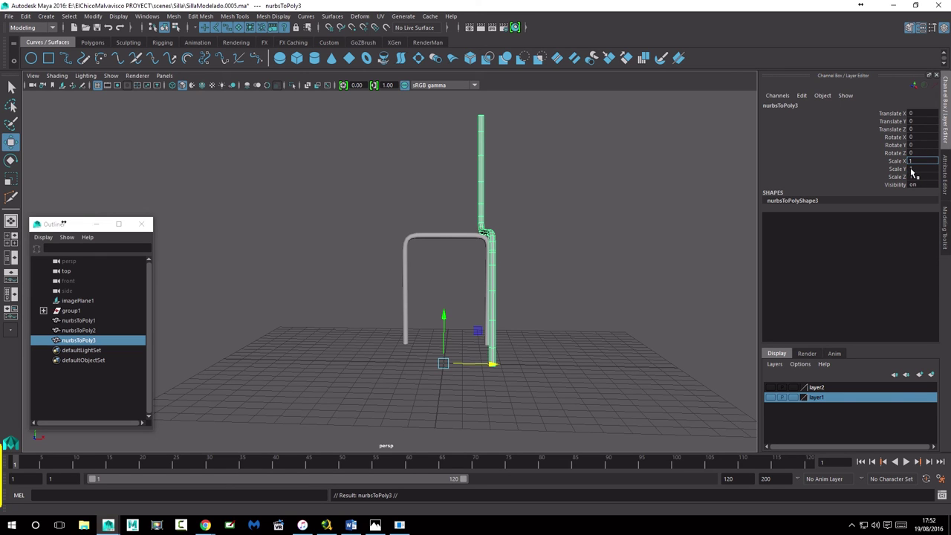
pyautogui.write('-1')
pyautogui.press('Return')
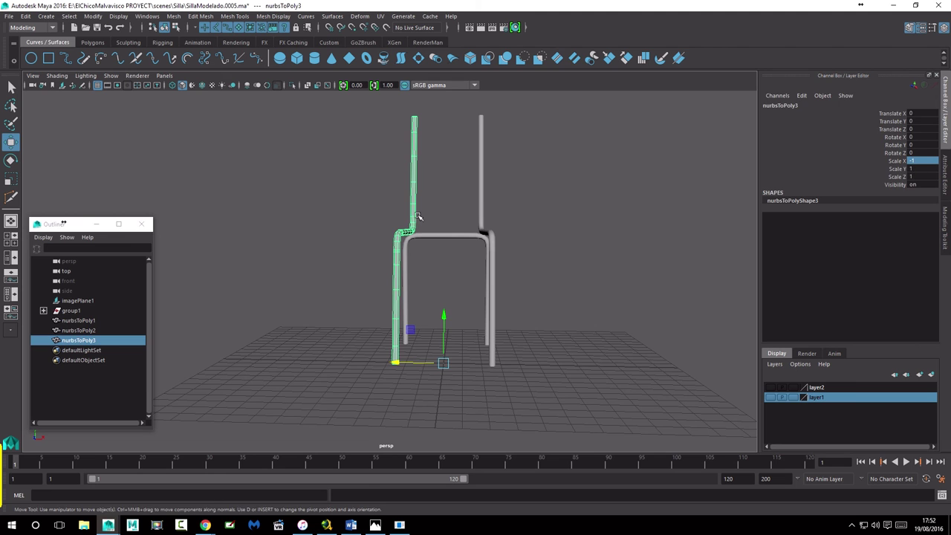
# - Orbit around the chair to review the completed mirrored frame
pyautogui.click(564, 249)
pyautogui.moveTo(564, 249)
pyautogui.keyDown('alt'); pyautogui.mouseDown()
pyautogui.moveTo(408, 308)
pyautogui.moveTo(501, 304)
pyautogui.moveTo(451, 326)
pyautogui.moveTo(278, 314)
pyautogui.mouseUp(); pyautogui.keyUp('alt')
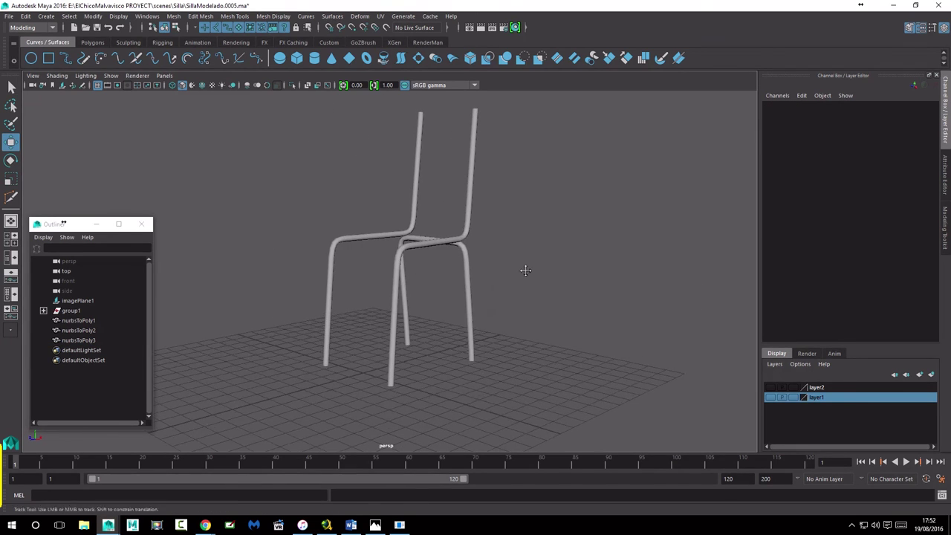
pyautogui.keyDown('alt'); pyautogui.moveTo(524, 270); pyautogui.dragTo(534, 294, button='middle'); pyautogui.keyUp('alt')
pyautogui.keyDown('alt'); pyautogui.moveTo(533, 295); pyautogui.dragTo(505, 284); pyautogui.keyUp('alt')
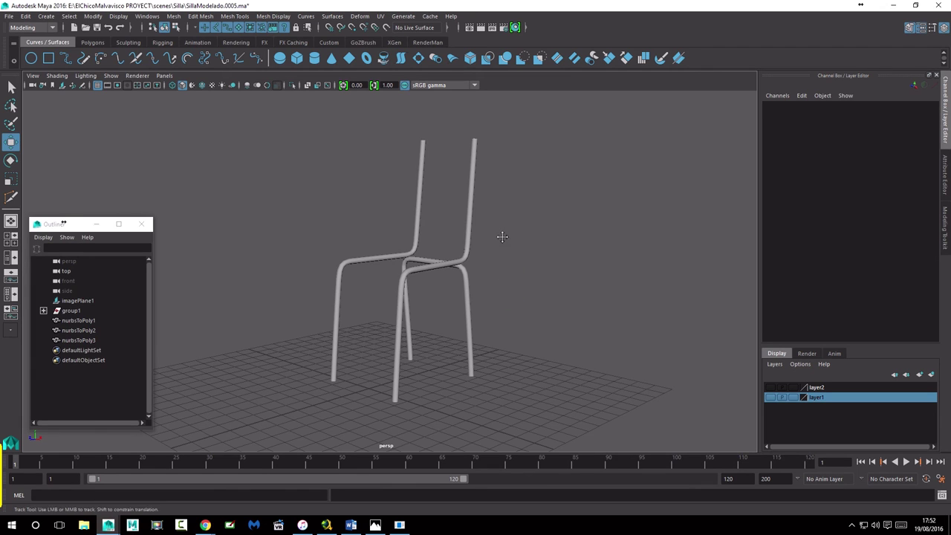
pyautogui.keyDown('alt'); pyautogui.moveTo(502, 236); pyautogui.dragTo(508, 236, button='middle'); pyautogui.keyUp('alt')
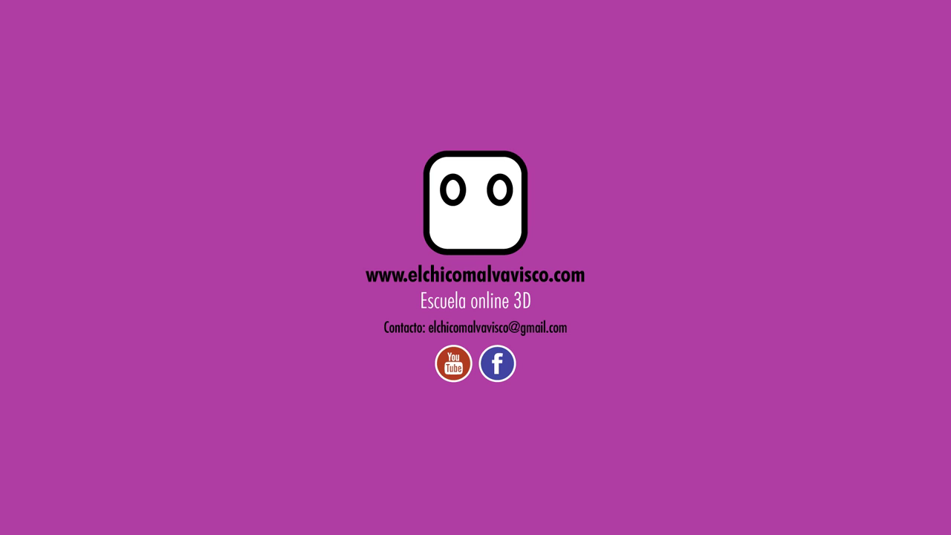